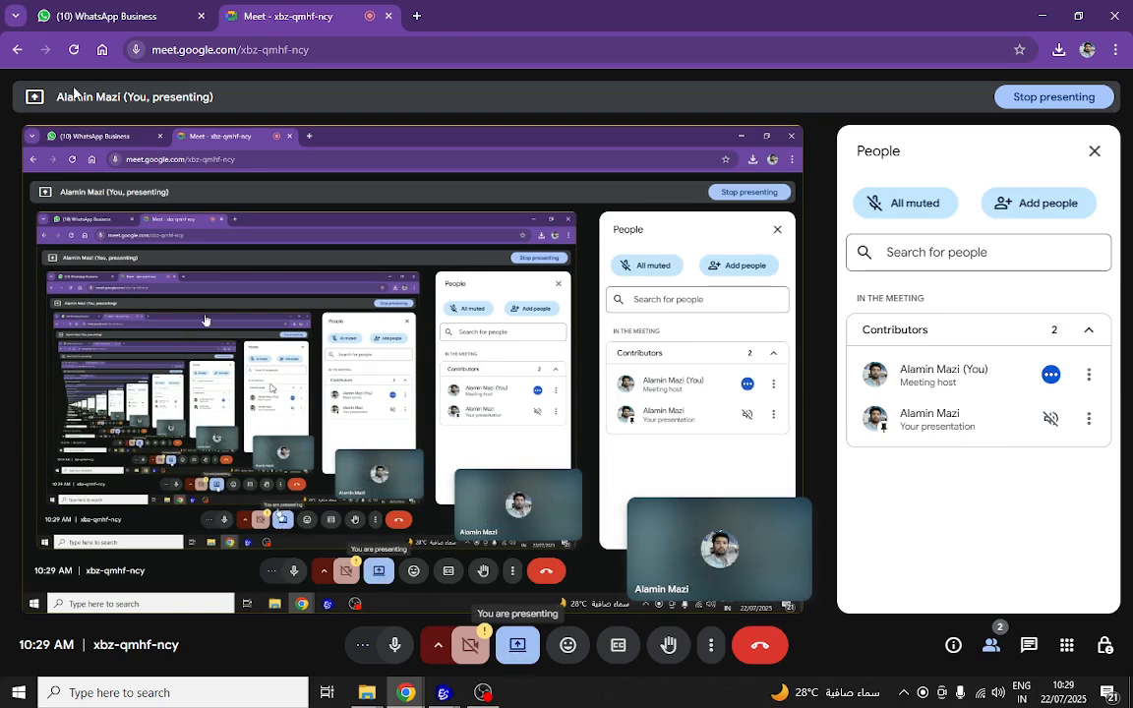
# Admit the participant waiting to join the Google Meet call.
pyautogui.click(100, 17)
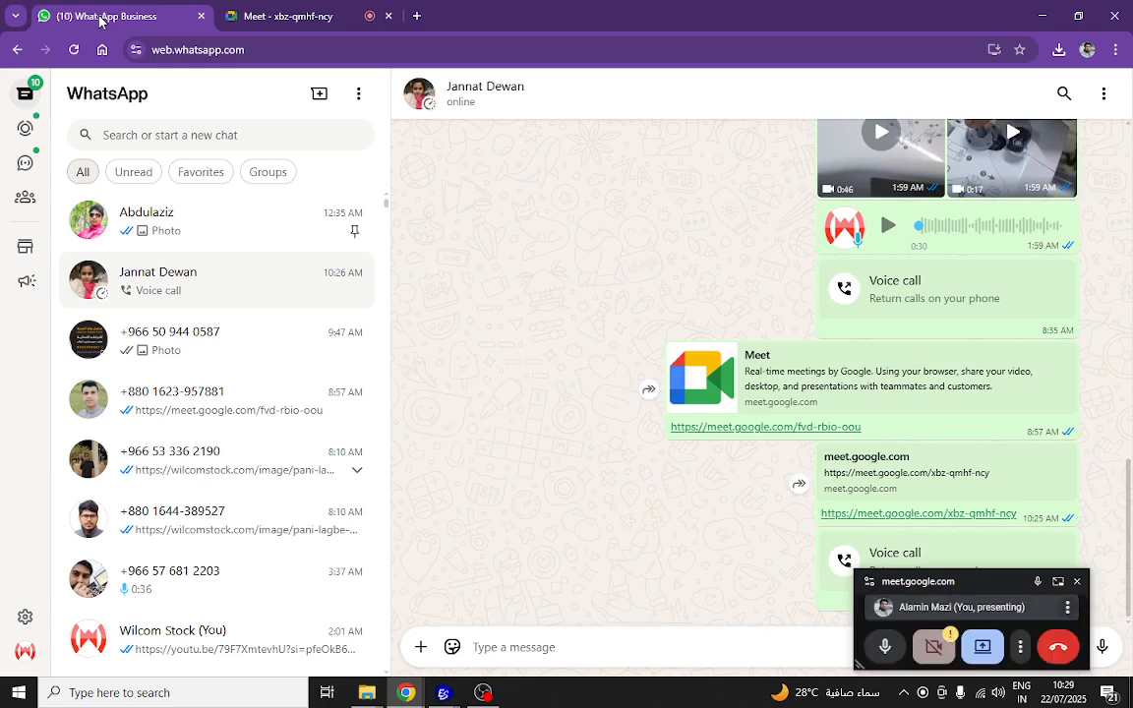
pyautogui.click(980, 624)
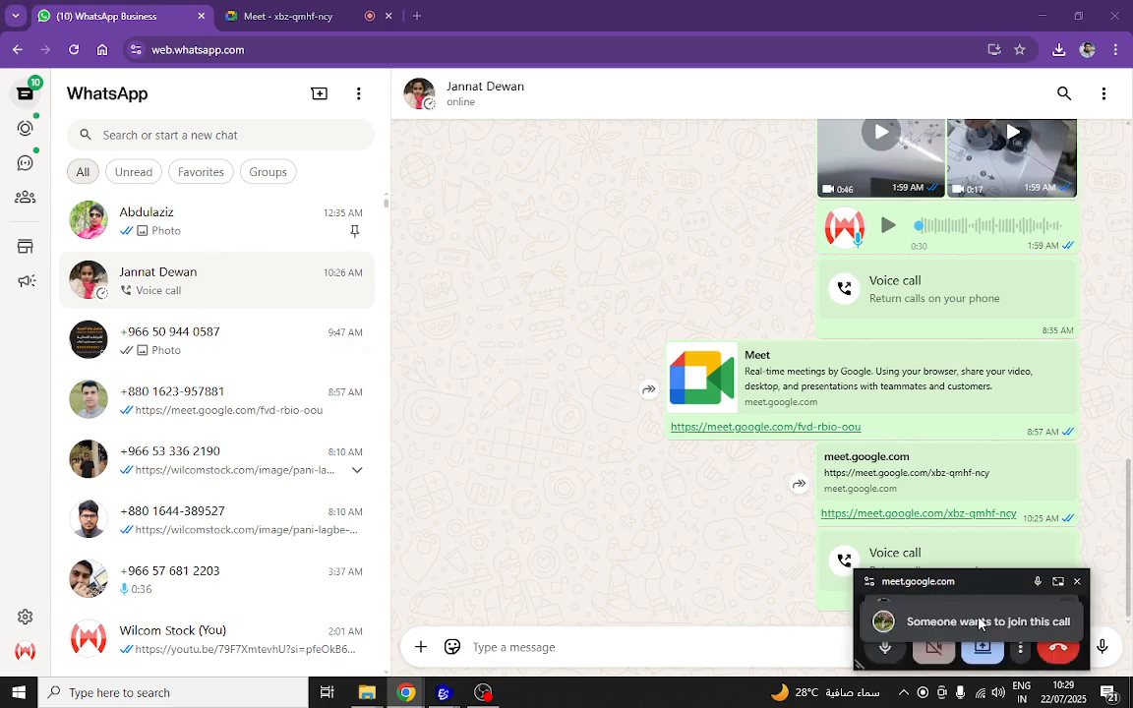
pyautogui.click(281, 15)
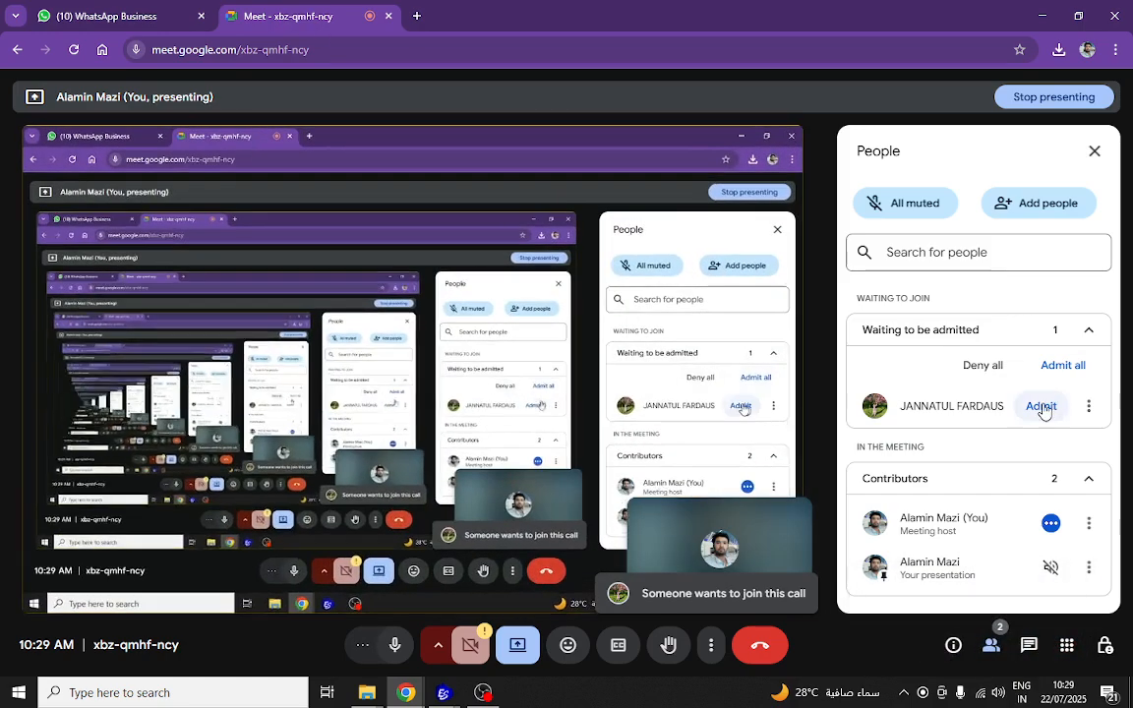
pyautogui.click(1040, 407)
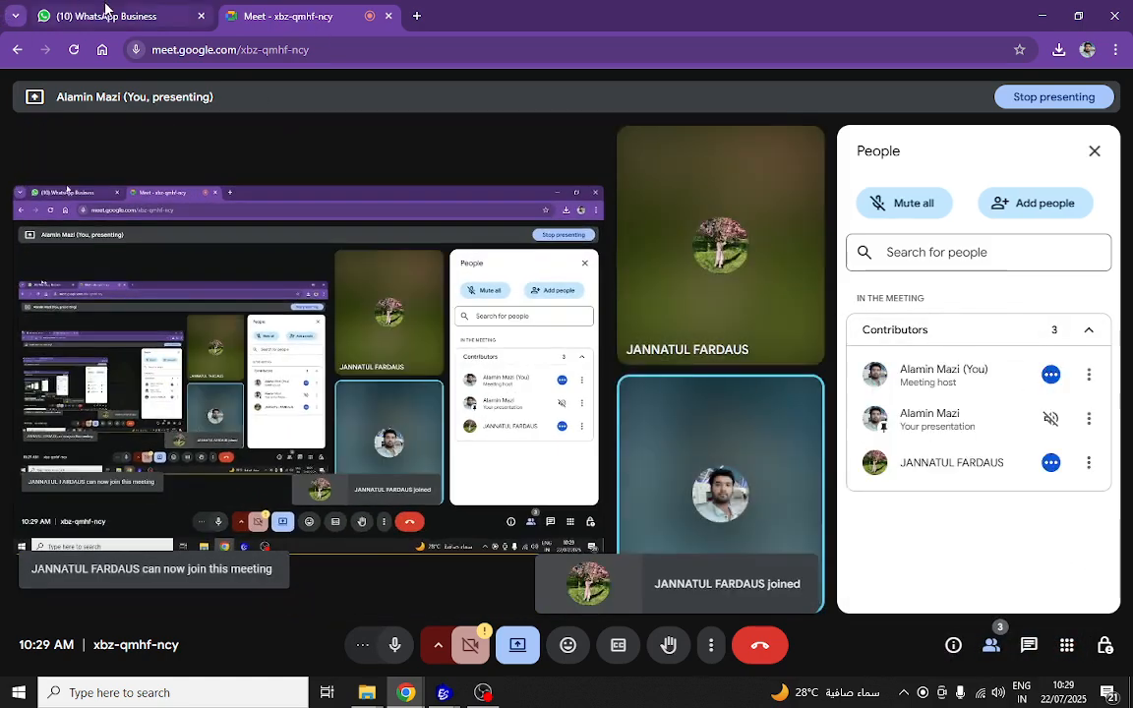
# Switch to WhatsApp Business and move the floating meeting window down so it no longer covers the chat.
pyautogui.click(105, 7)
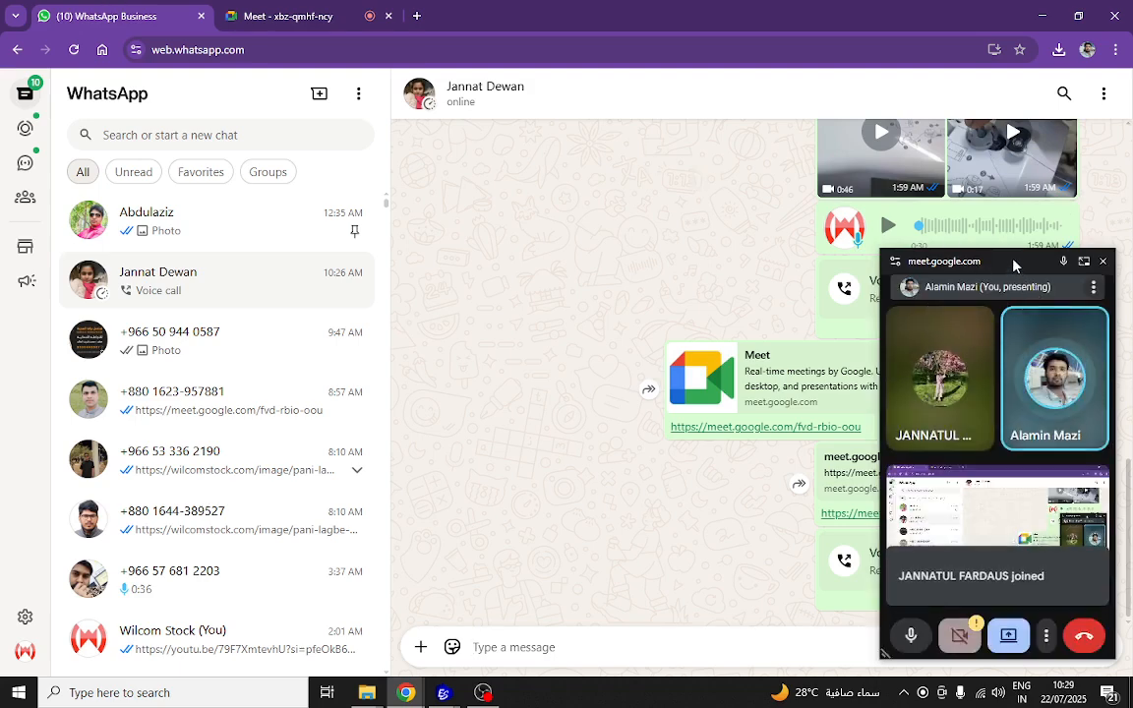
pyautogui.moveTo(1013, 251); pyautogui.dragTo(1013, 556)
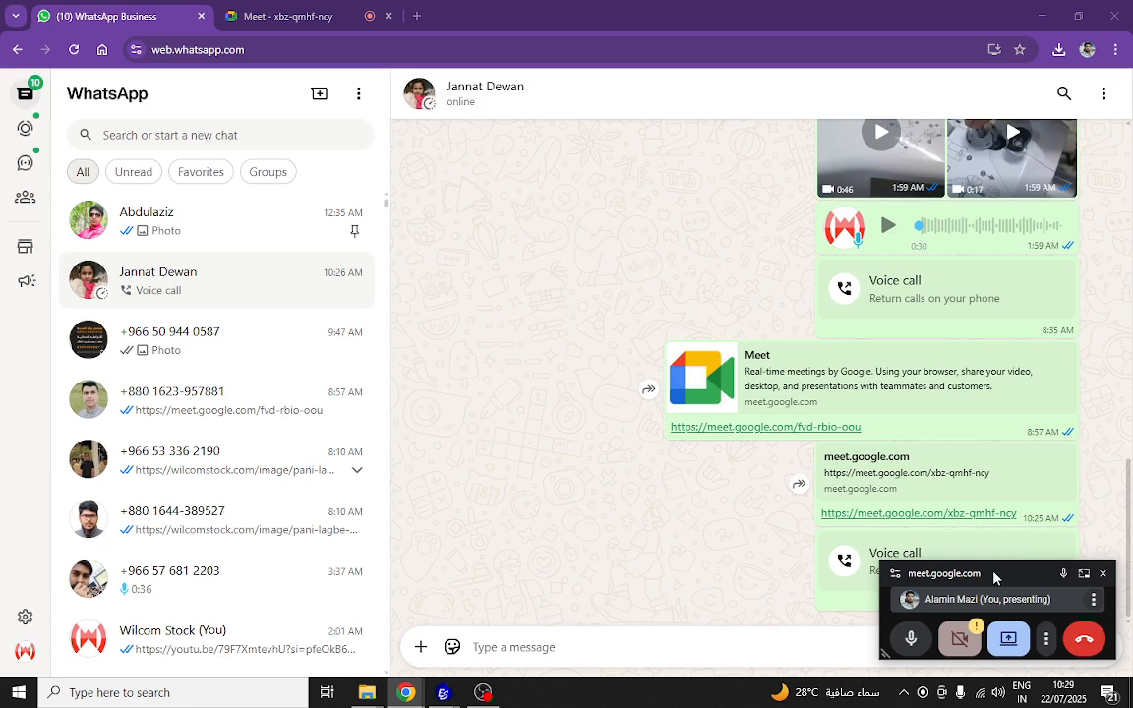
pyautogui.moveTo(999, 584); pyautogui.dragTo(979, 665)
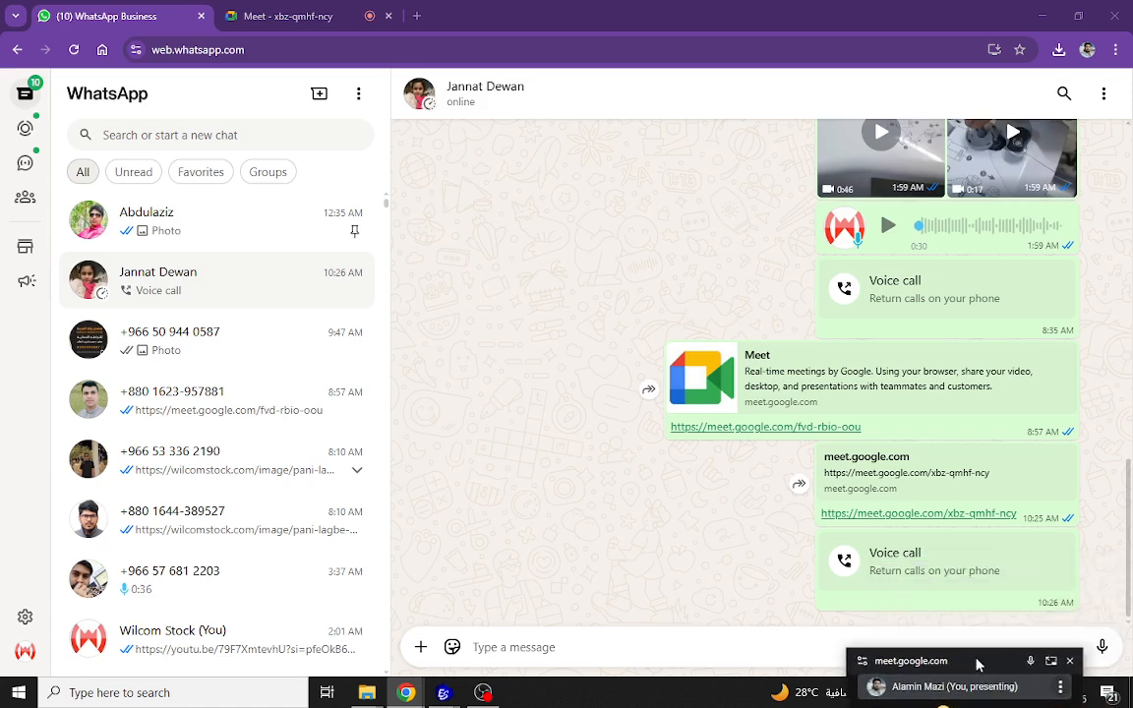
pyautogui.click(483, 692)
pyautogui.click(482, 692)
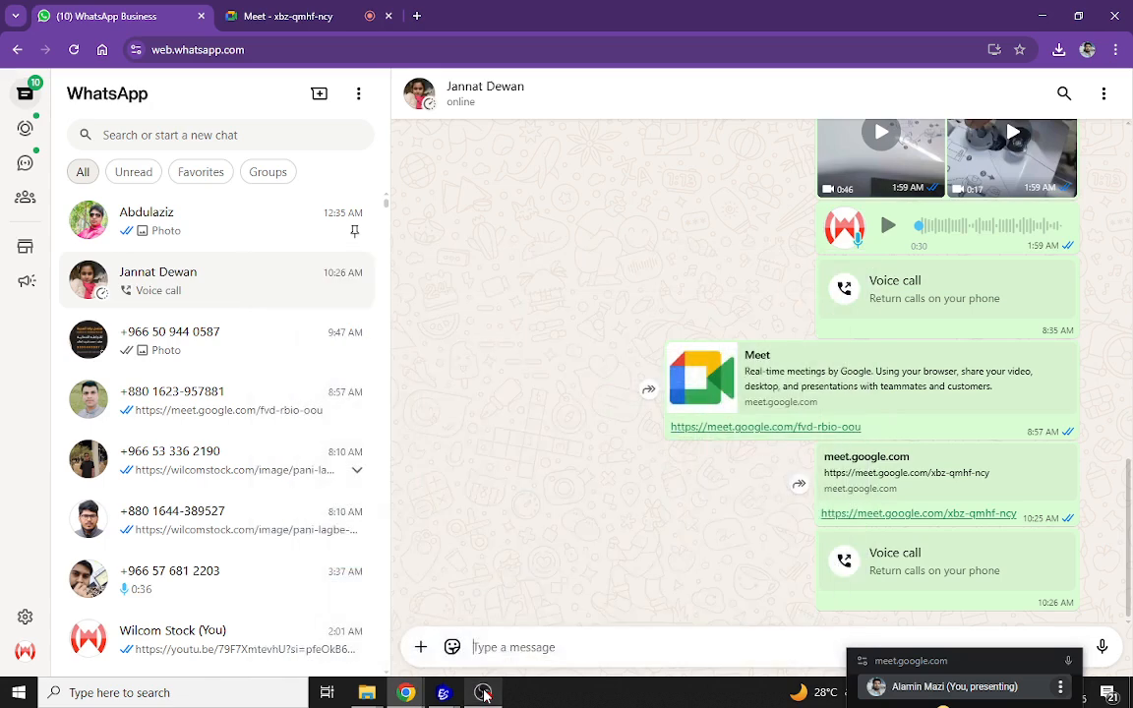
# In the pinned chat, find and open the forwarded chef logo picture and copy the image.
pyautogui.click(195, 228)
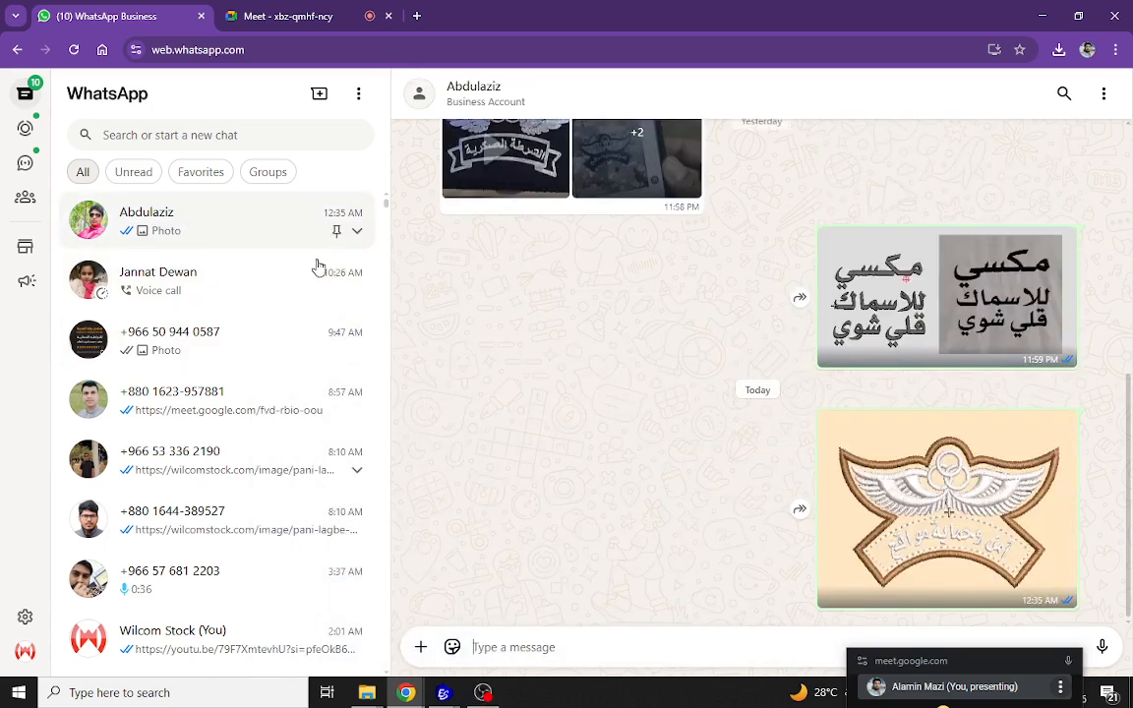
pyautogui.scroll(5, 708, 389)
pyautogui.scroll(10, 713, 394)
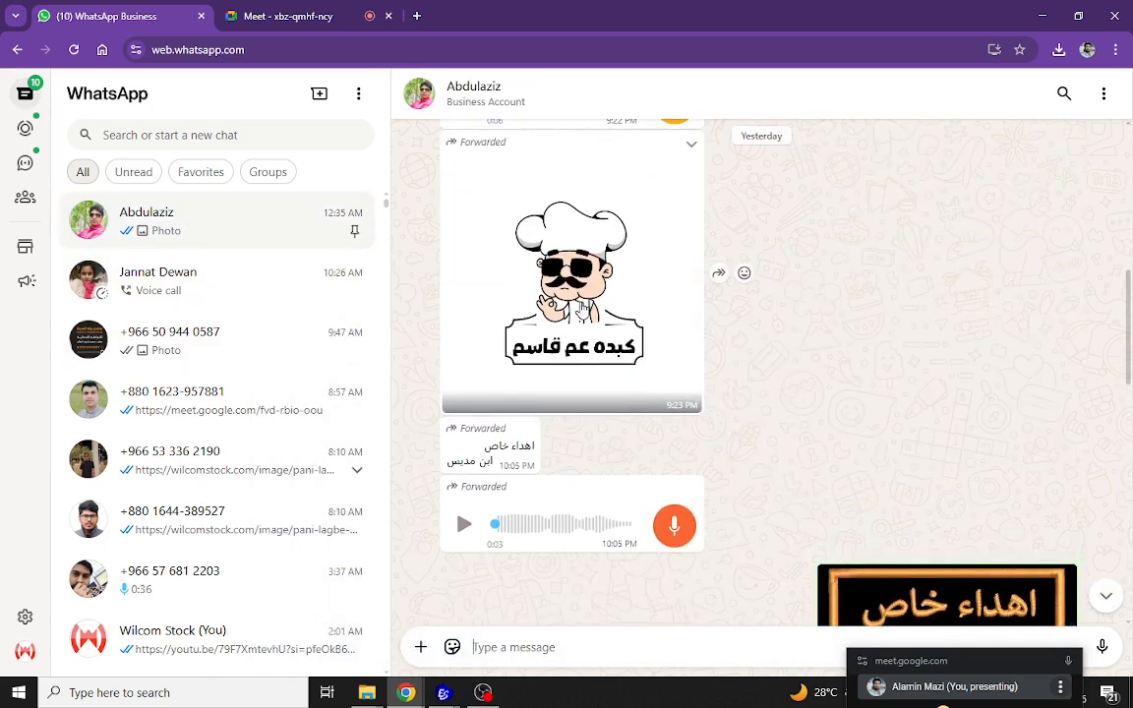
pyautogui.click(582, 308)
pyautogui.rightClick(585, 312)
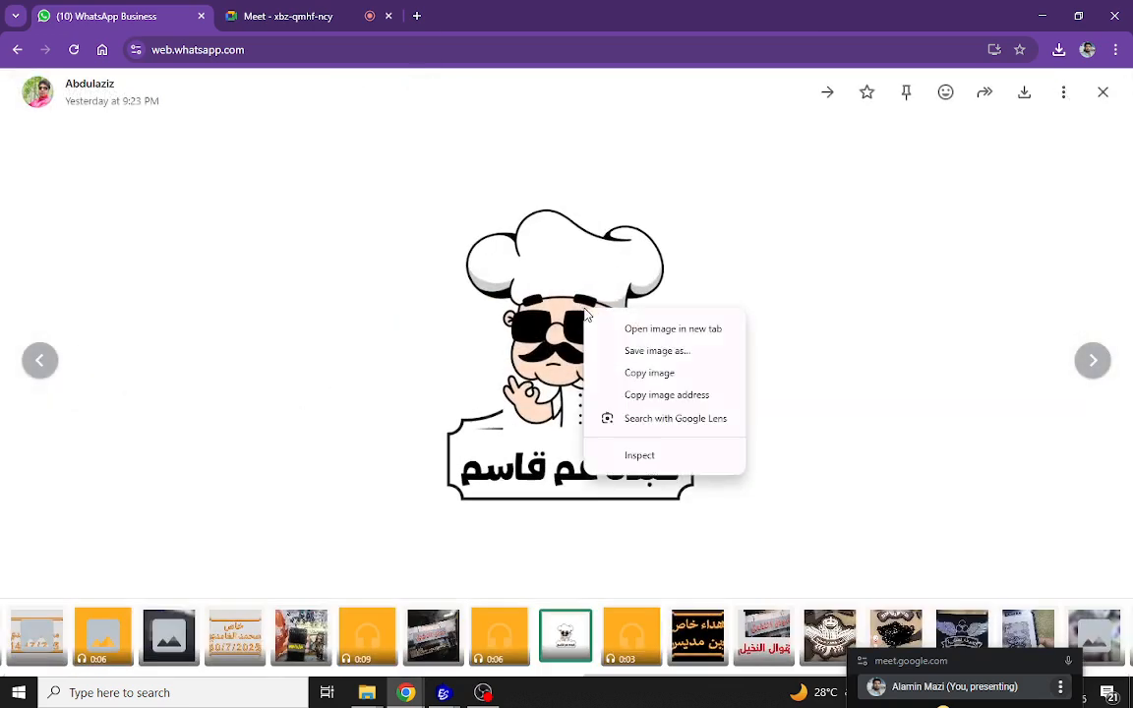
pyautogui.click(661, 381)
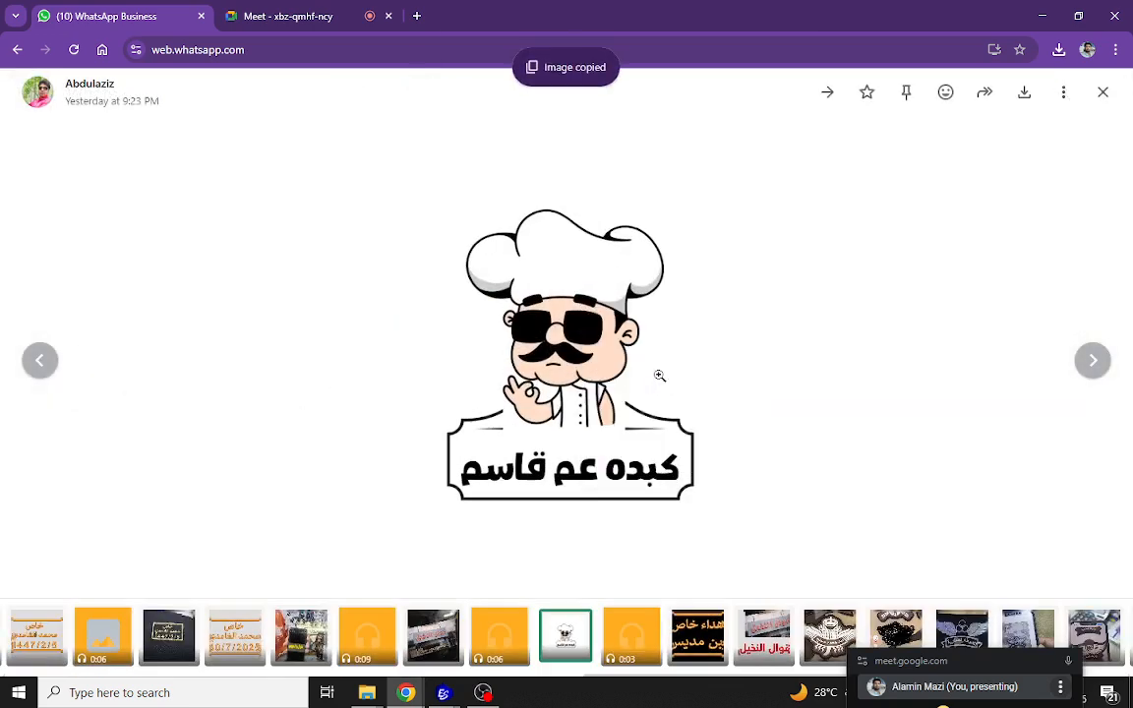
pyautogui.rightClick(522, 308)
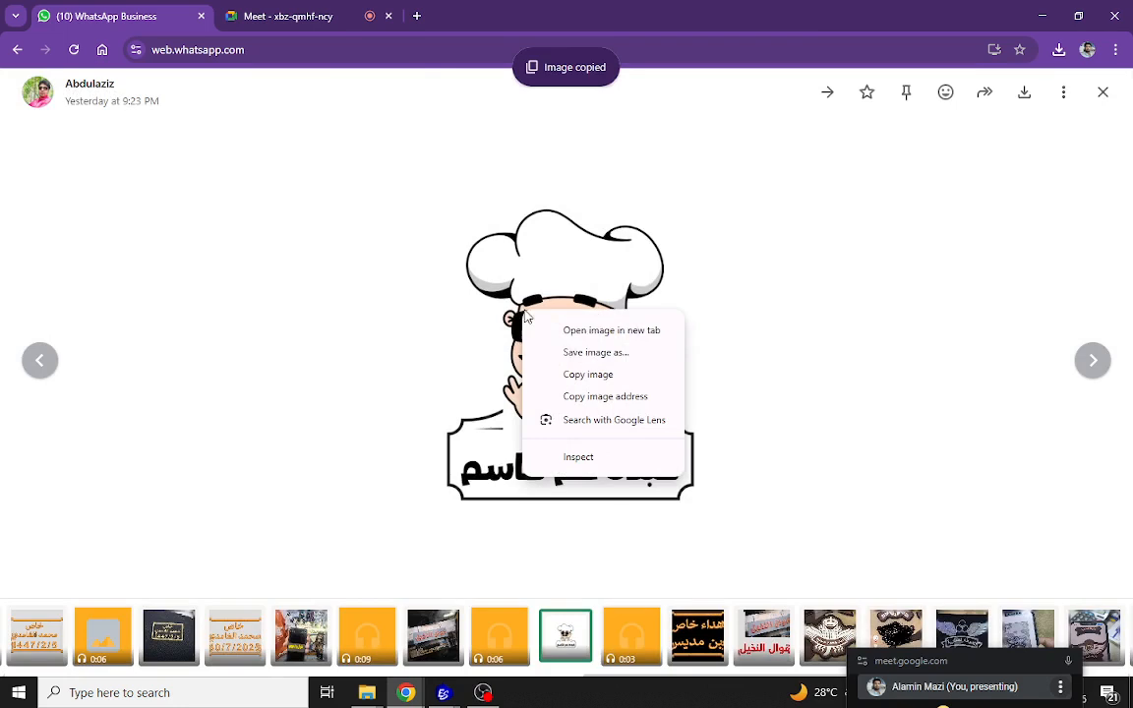
pyautogui.click(586, 382)
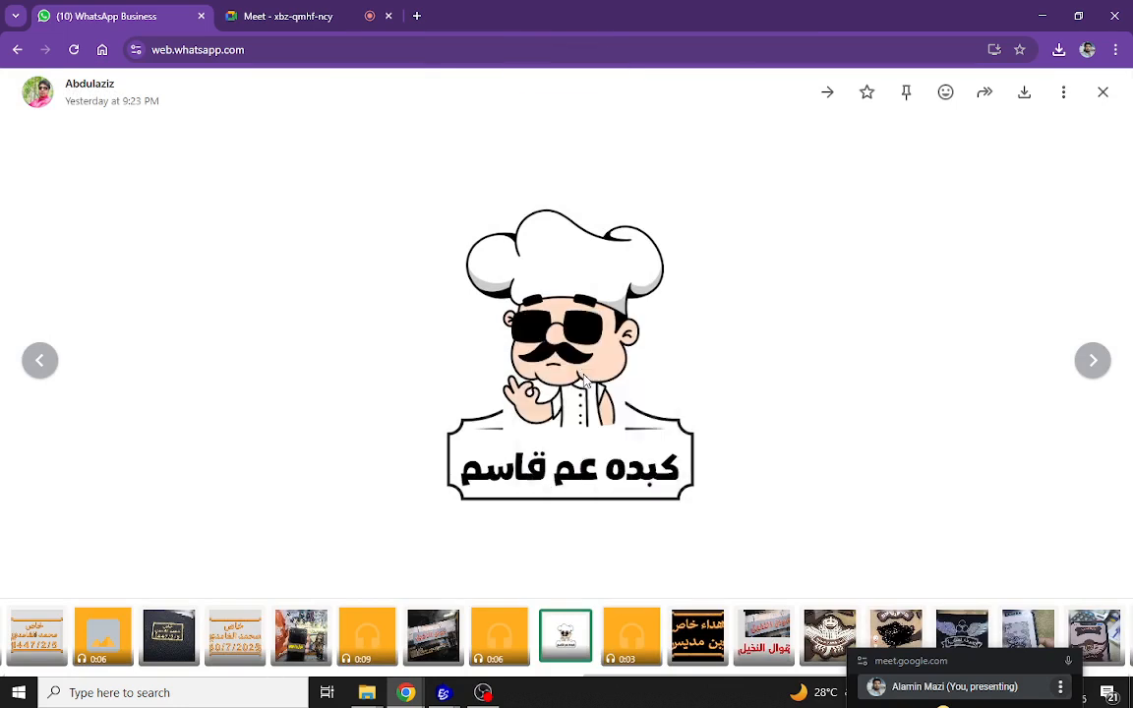
# Switch to Wilcom EmbroideryStudio and dismiss its thread chart survey window.
pyautogui.click(443, 692)
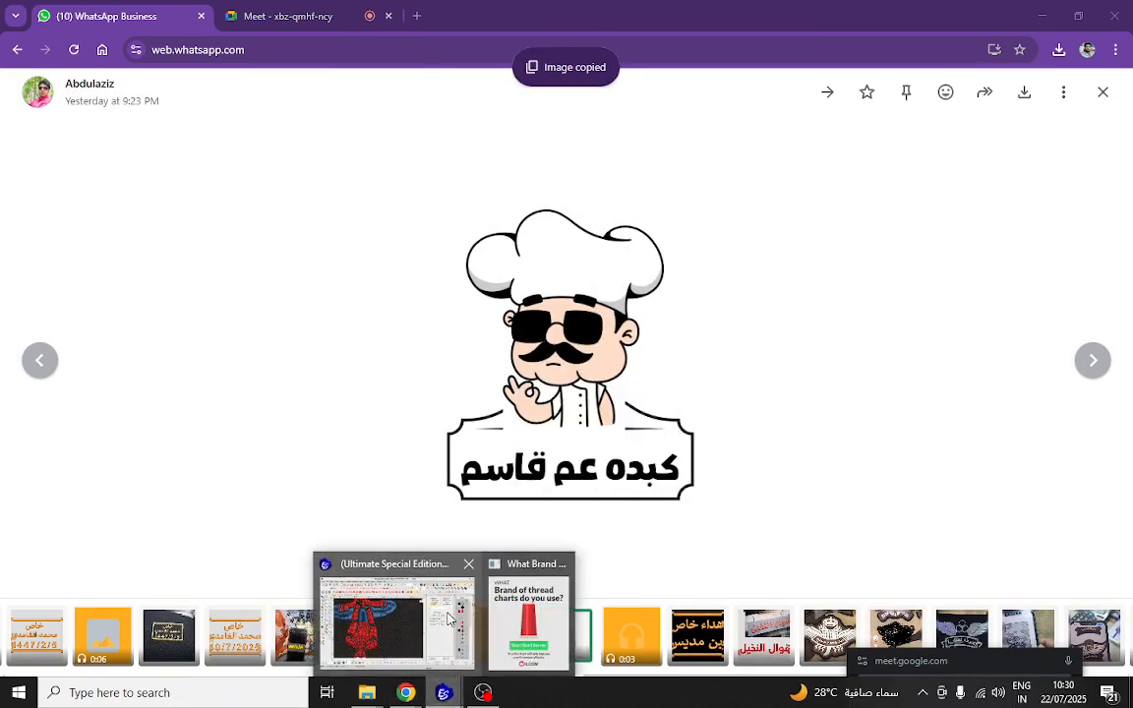
pyautogui.click(448, 619)
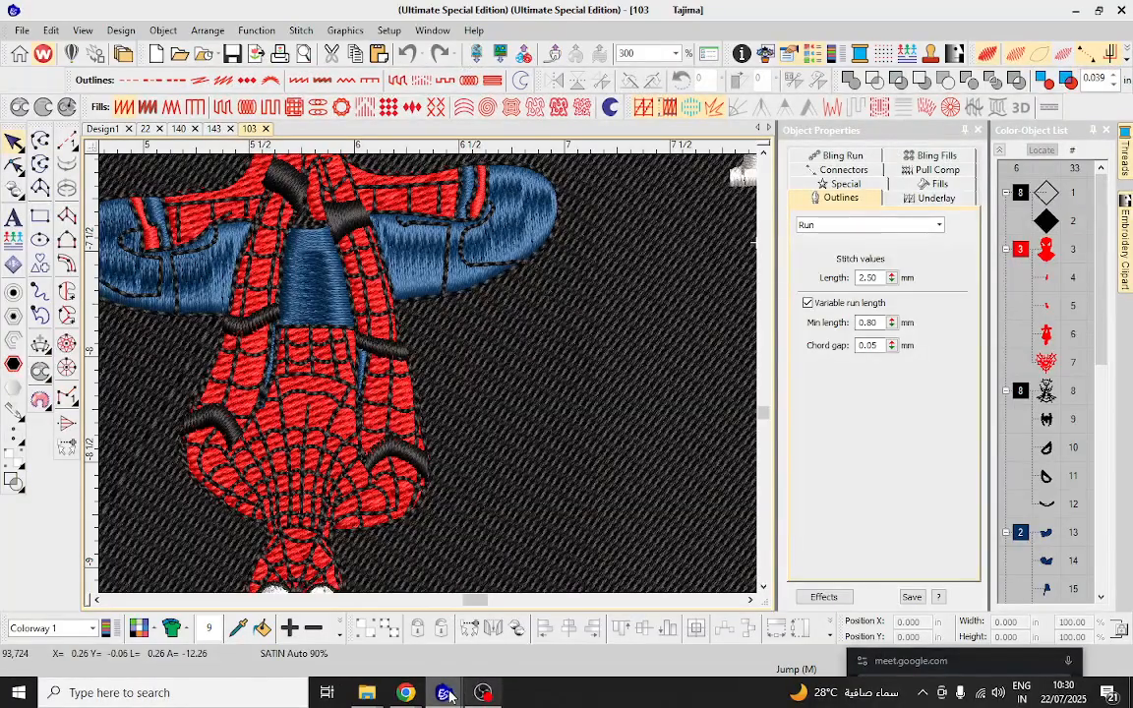
pyautogui.moveTo(448, 695)
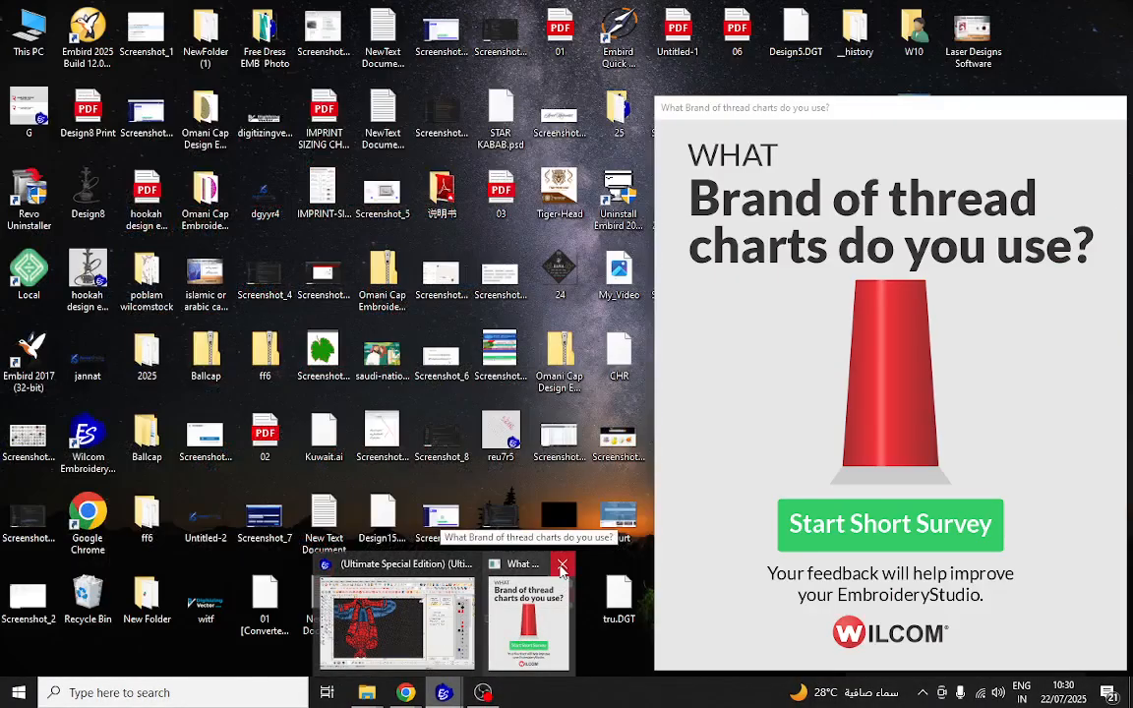
pyautogui.click(562, 567)
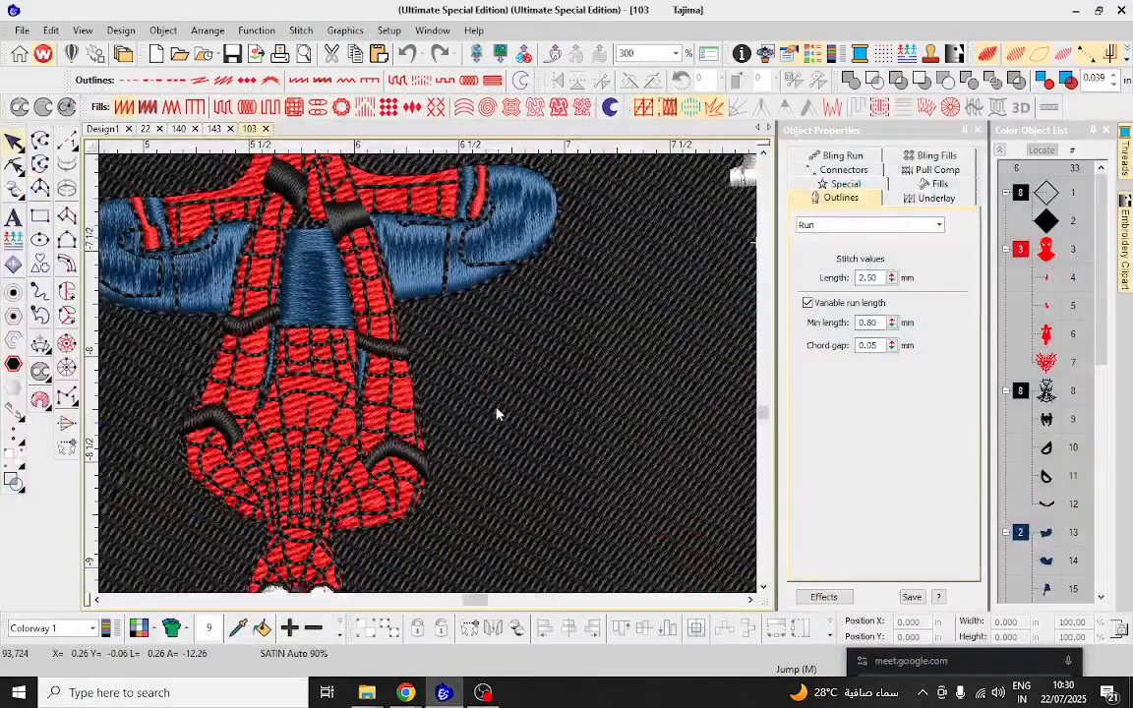
# Create a new design, paste the copied chef logo bitmap and move it to the left of the origin.
pyautogui.hotkey('ctrl', 'n')
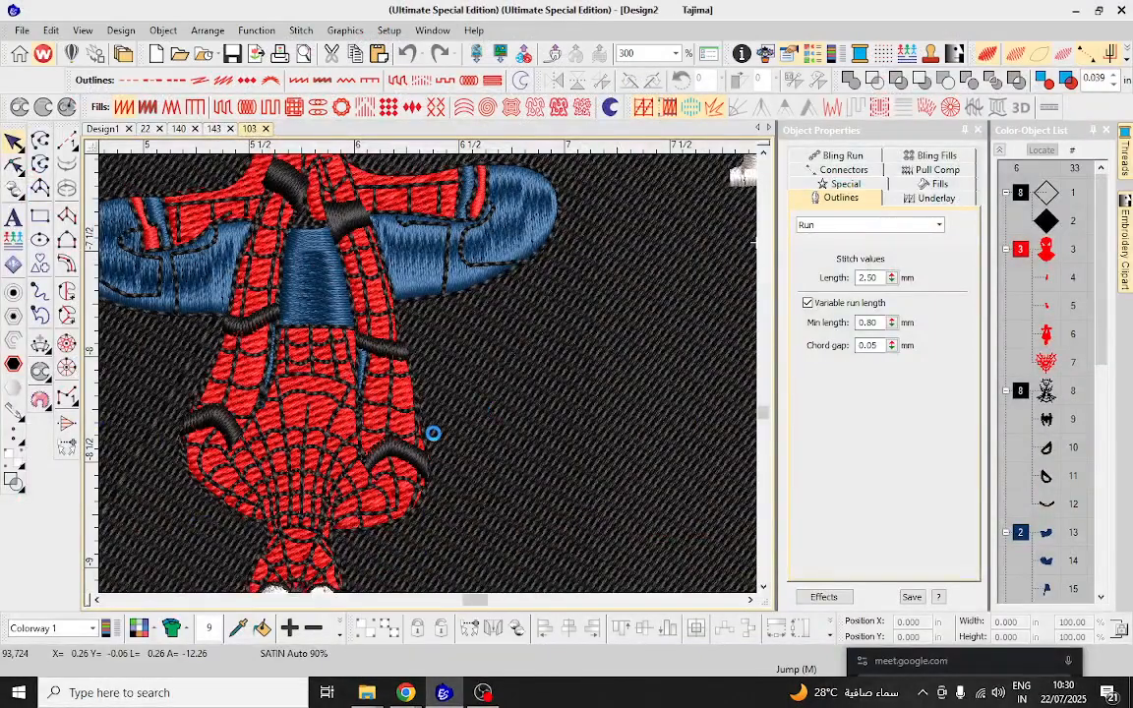
pyautogui.hotkey('ctrl', 'v')
pyautogui.scroll(-7, 433, 381)
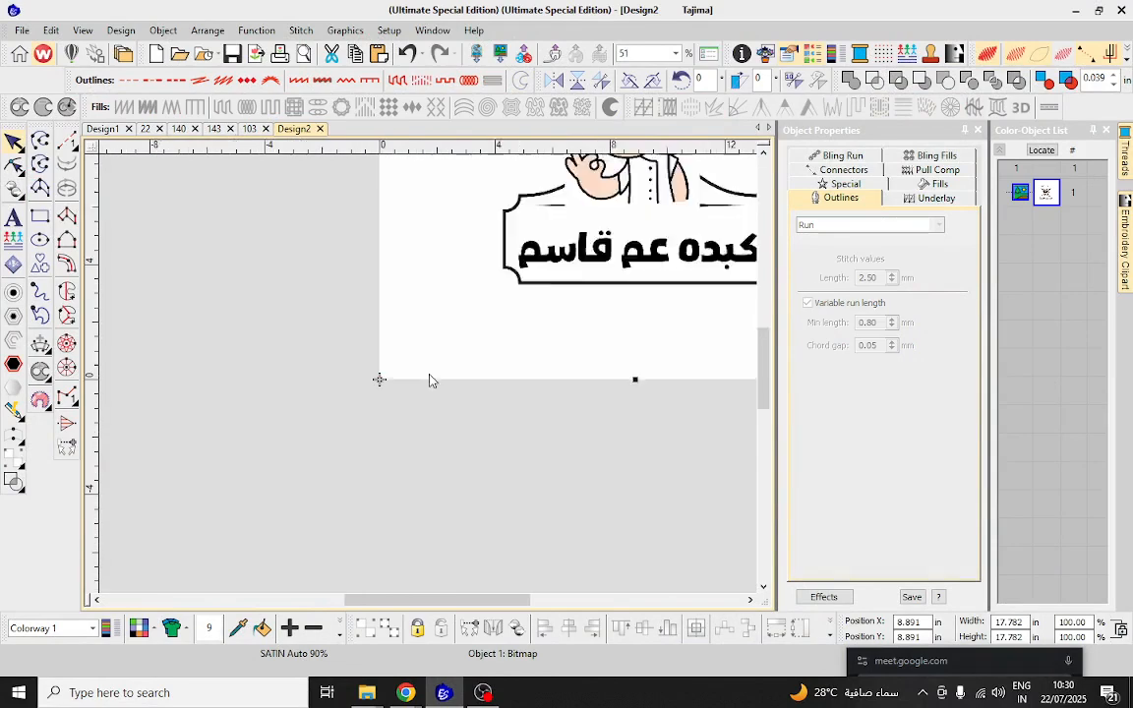
pyautogui.moveTo(542, 287); pyautogui.dragTo(289, 385)
pyautogui.scroll(3, 428, 380)
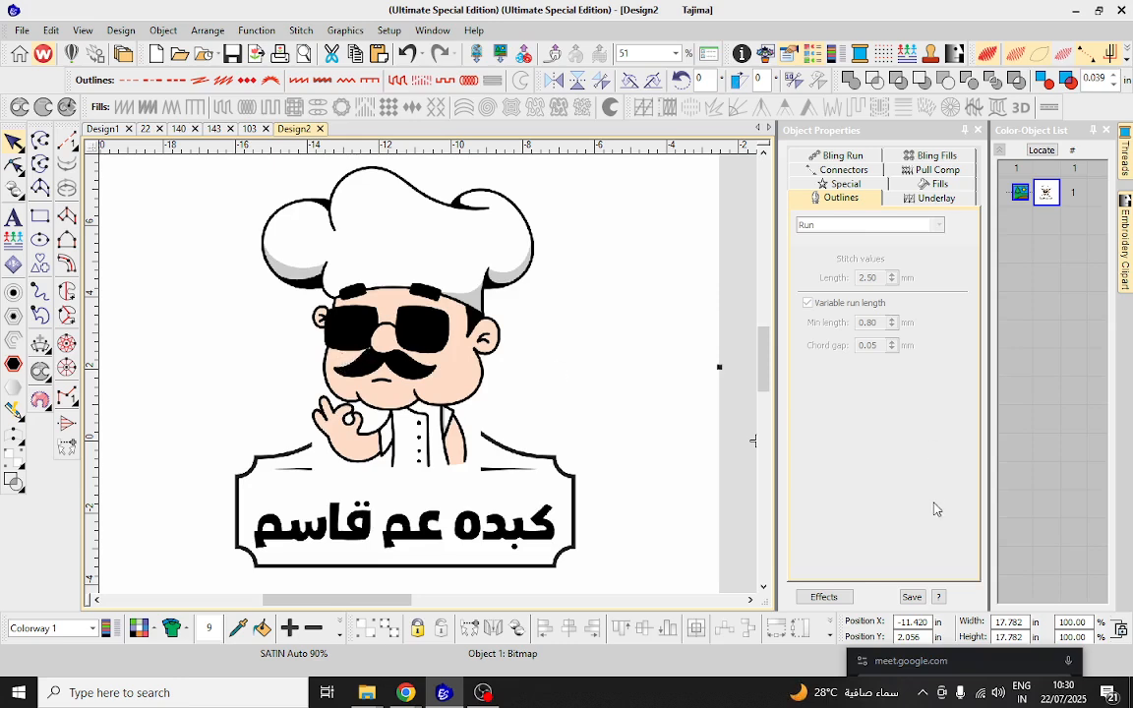
# Scale the chef bitmap proportionally to about 75% (about 13.4 in wide) and move it down about 2 in.
pyautogui.scroll(-2, 575, 486)
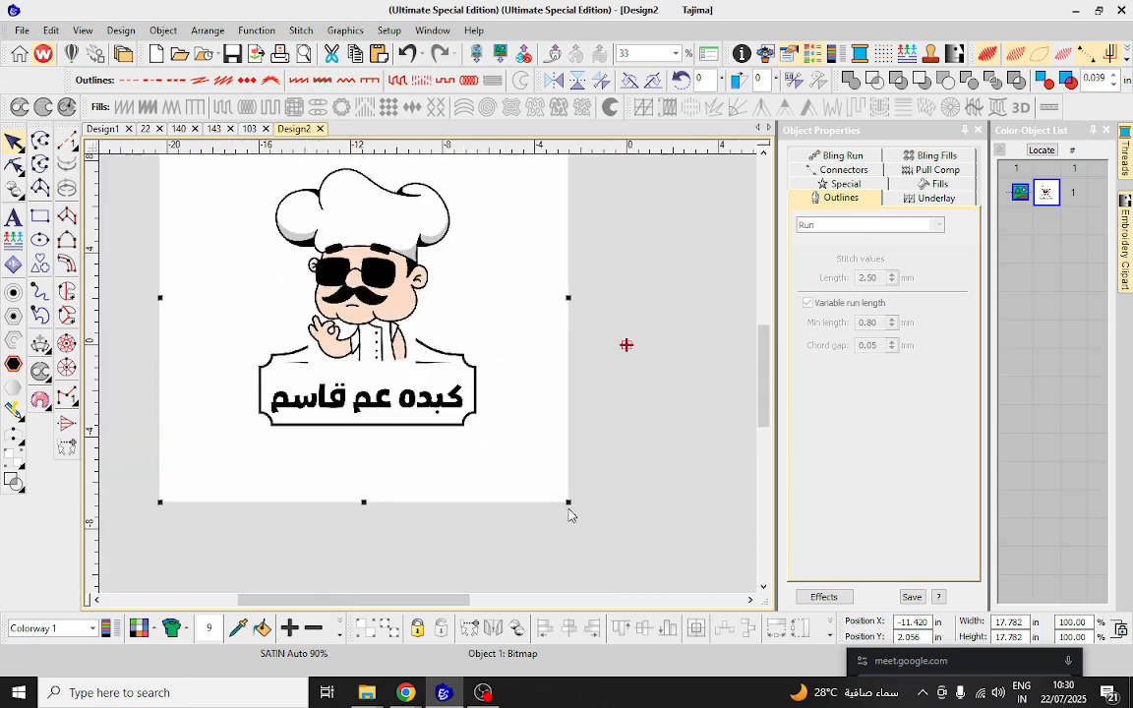
pyautogui.moveTo(569, 508); pyautogui.dragTo(514, 457)
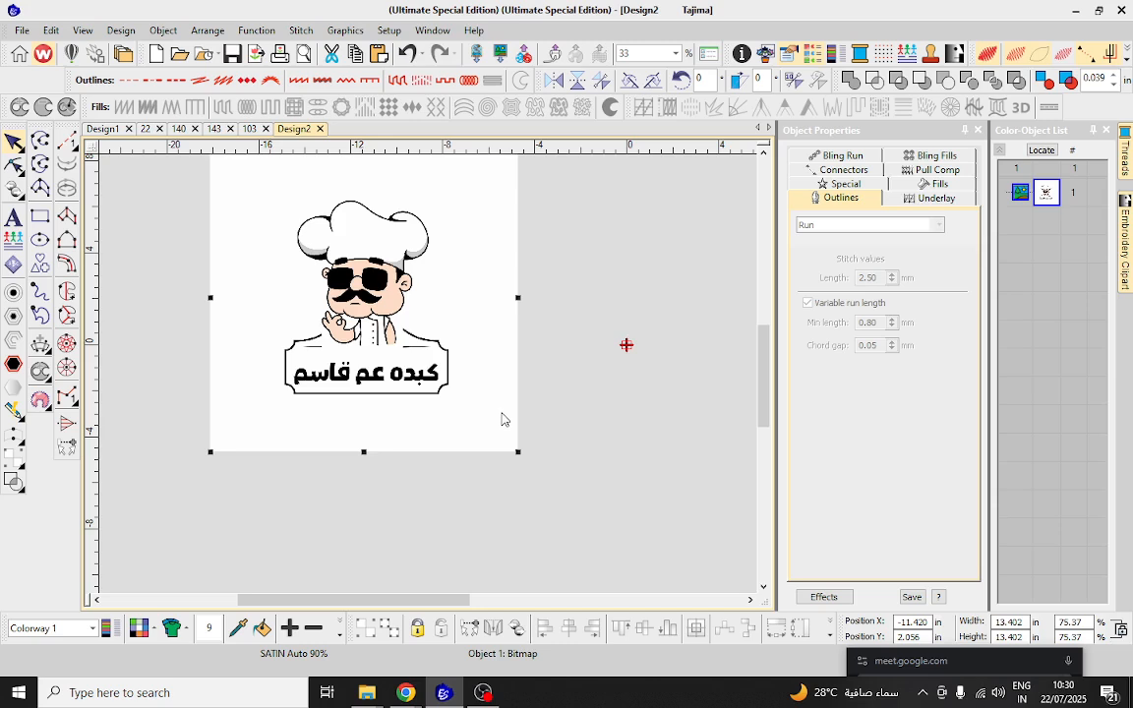
pyautogui.moveTo(457, 368); pyautogui.dragTo(455, 401)
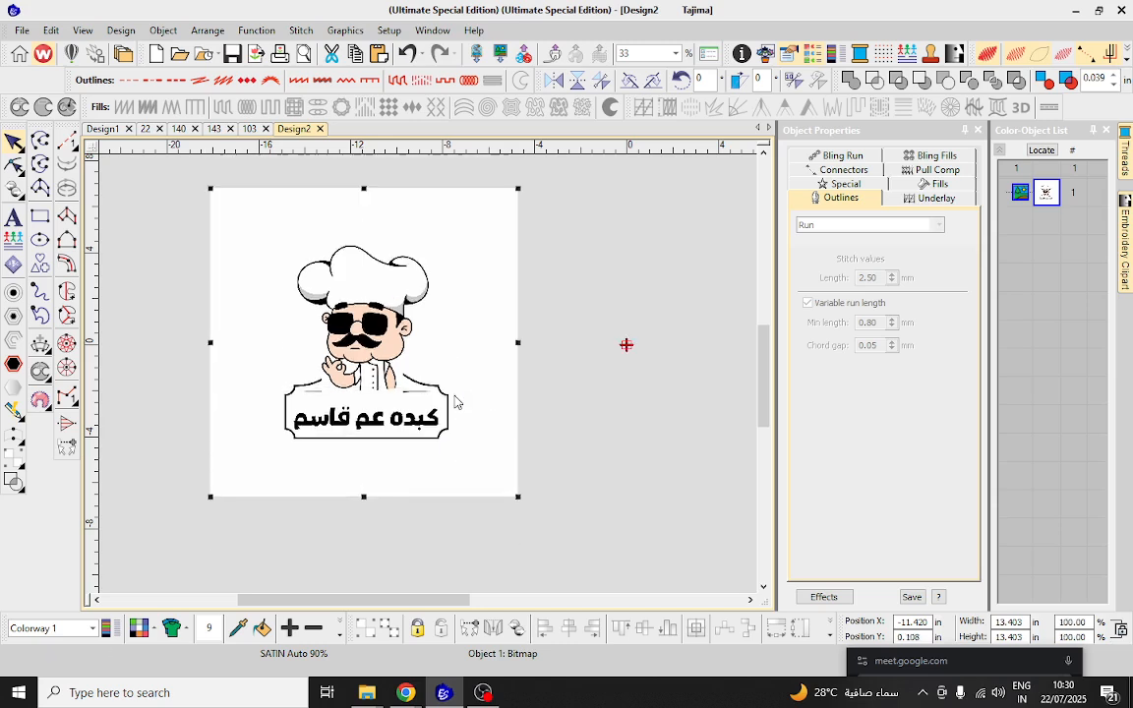
# Crop the bitmap along a digitized polygon outline enclosing the chef and the Arabic name banner.
pyautogui.scroll(2, 384, 340)
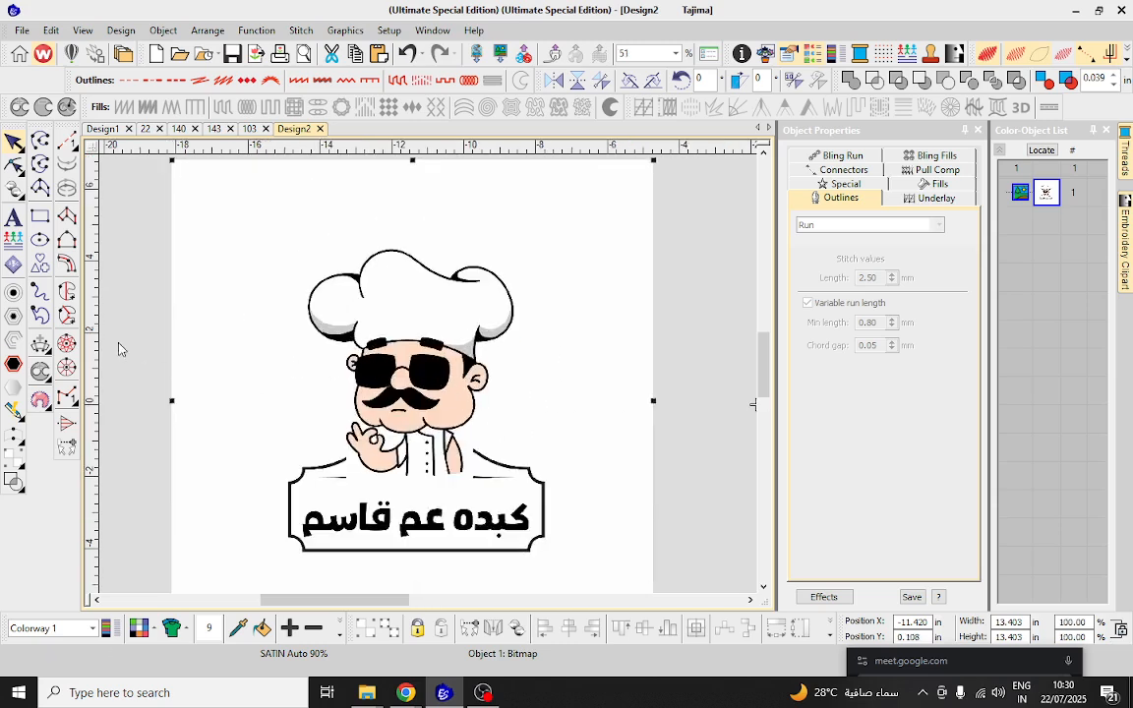
pyautogui.click(25, 420)
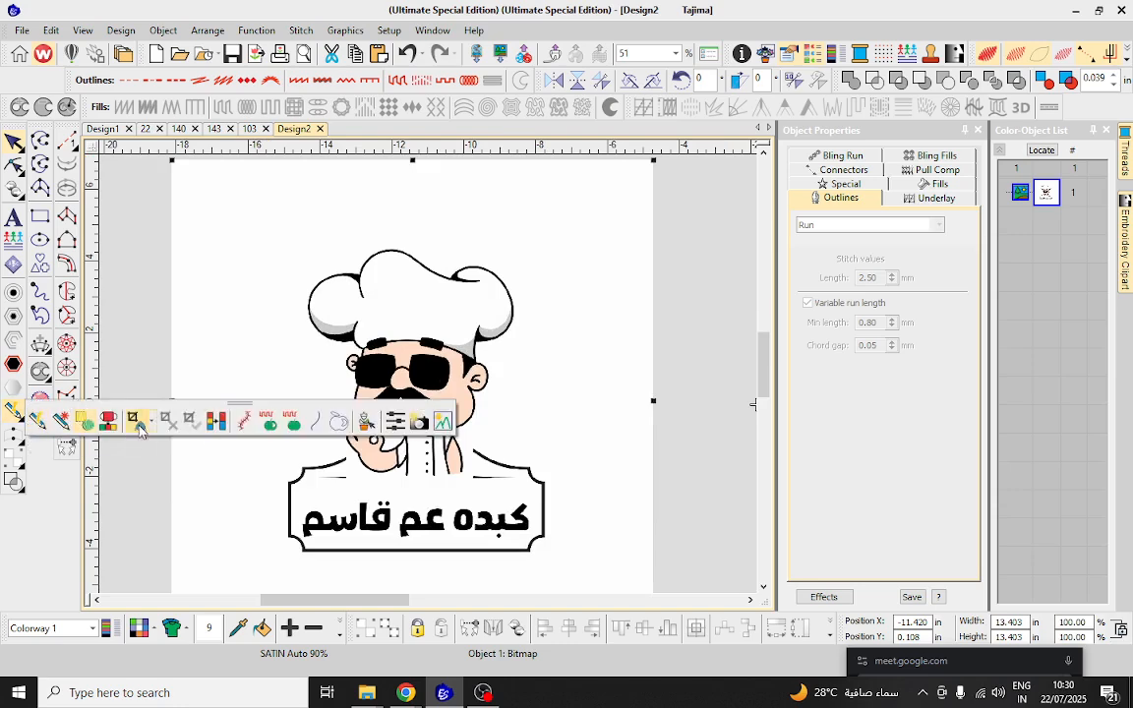
pyautogui.click(139, 430)
pyautogui.click(187, 406)
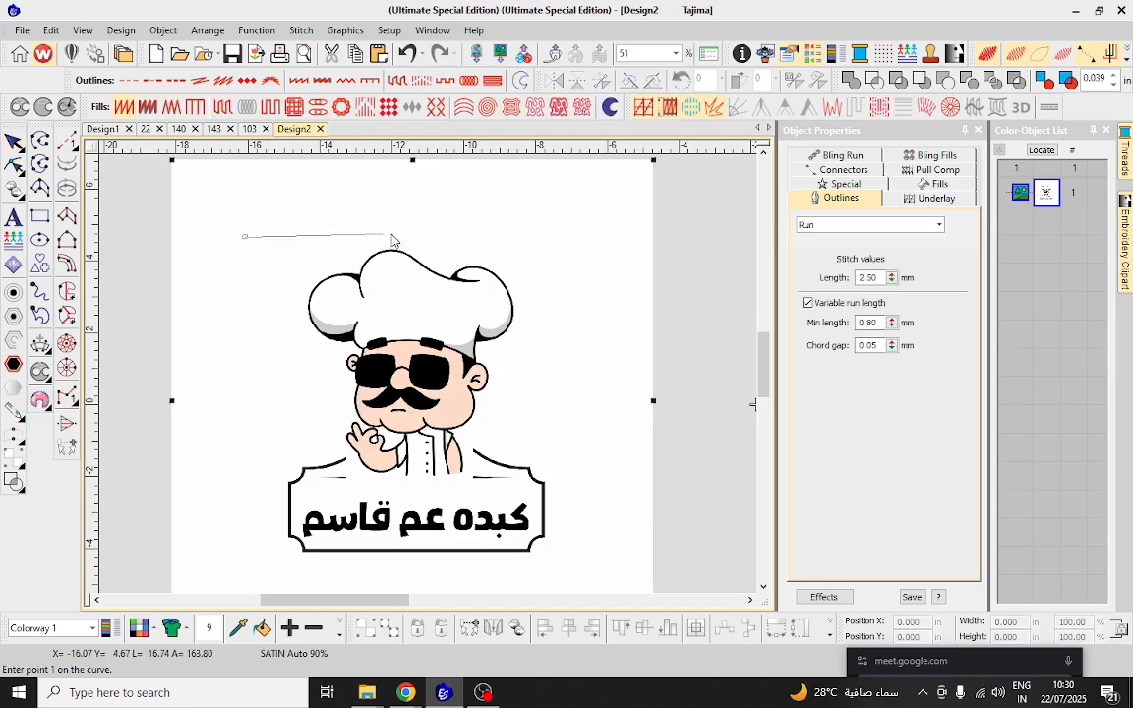
pyautogui.click(552, 344)
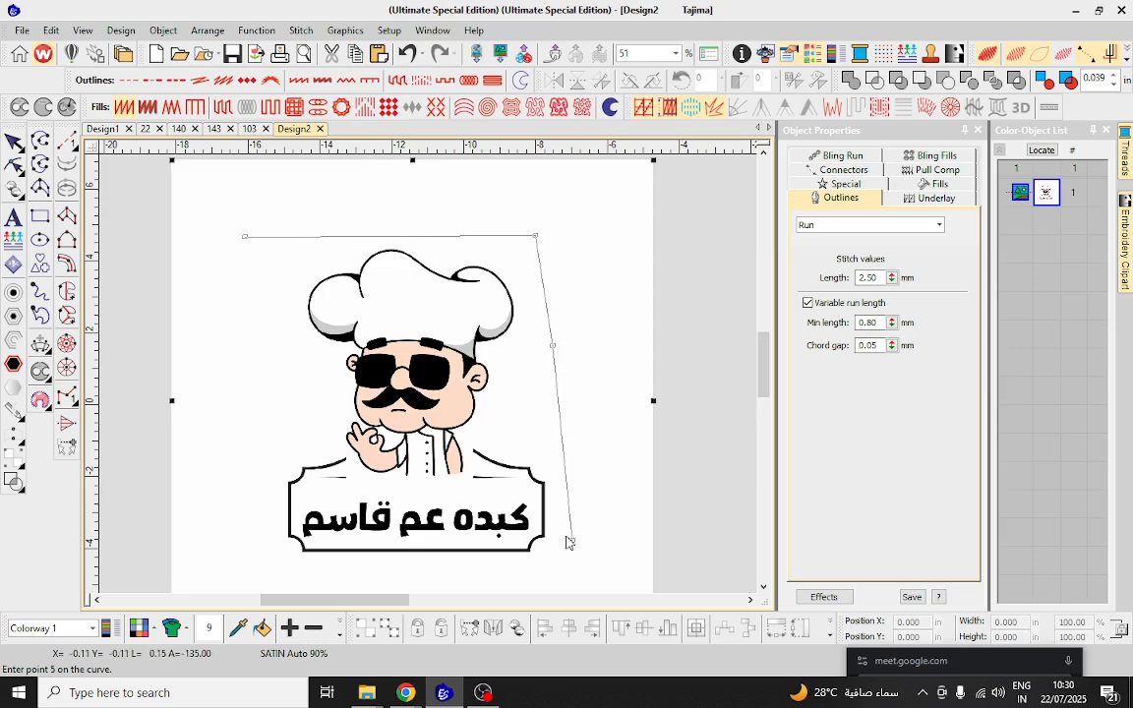
pyautogui.click(570, 539)
pyautogui.click(482, 466)
pyautogui.click(197, 470)
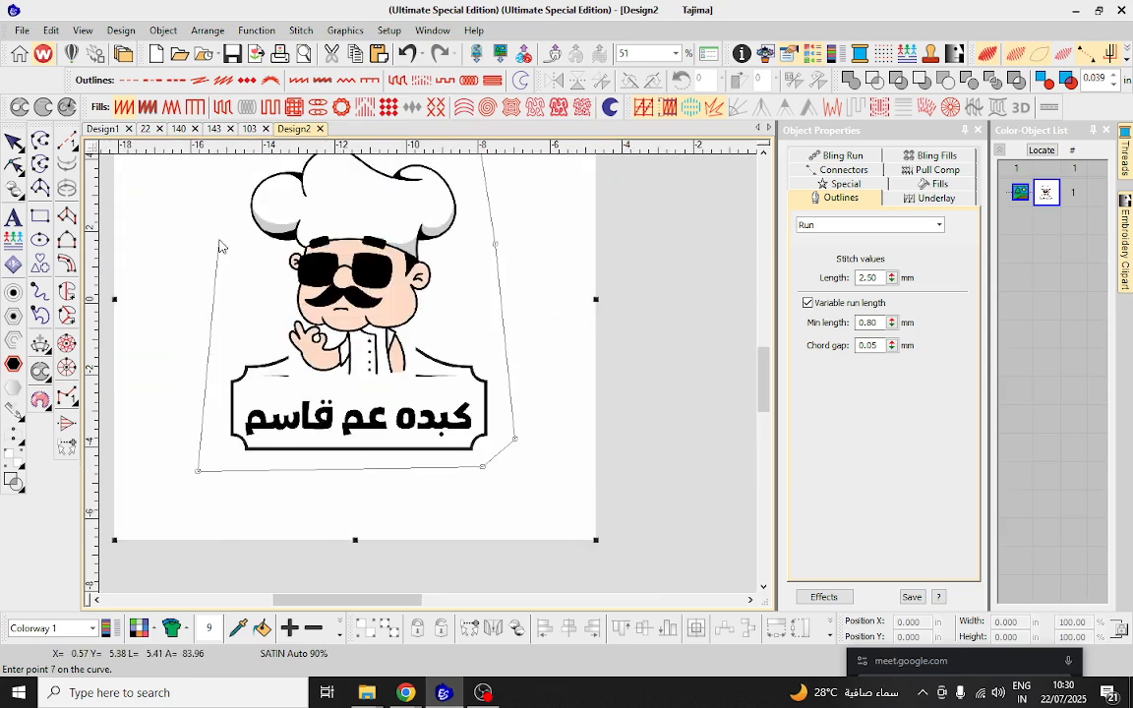
pyautogui.click(301, 242)
pyautogui.press('Return')
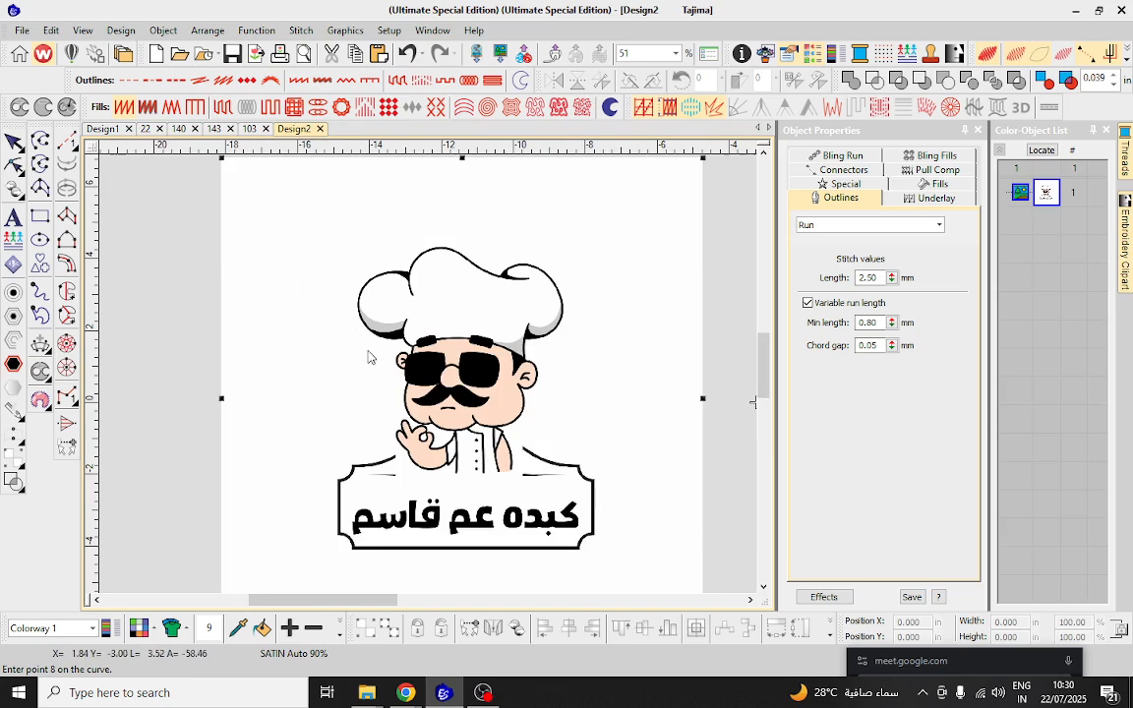
# Make the bitmap's crop permanent and deselect it.
pyautogui.click(24, 421)
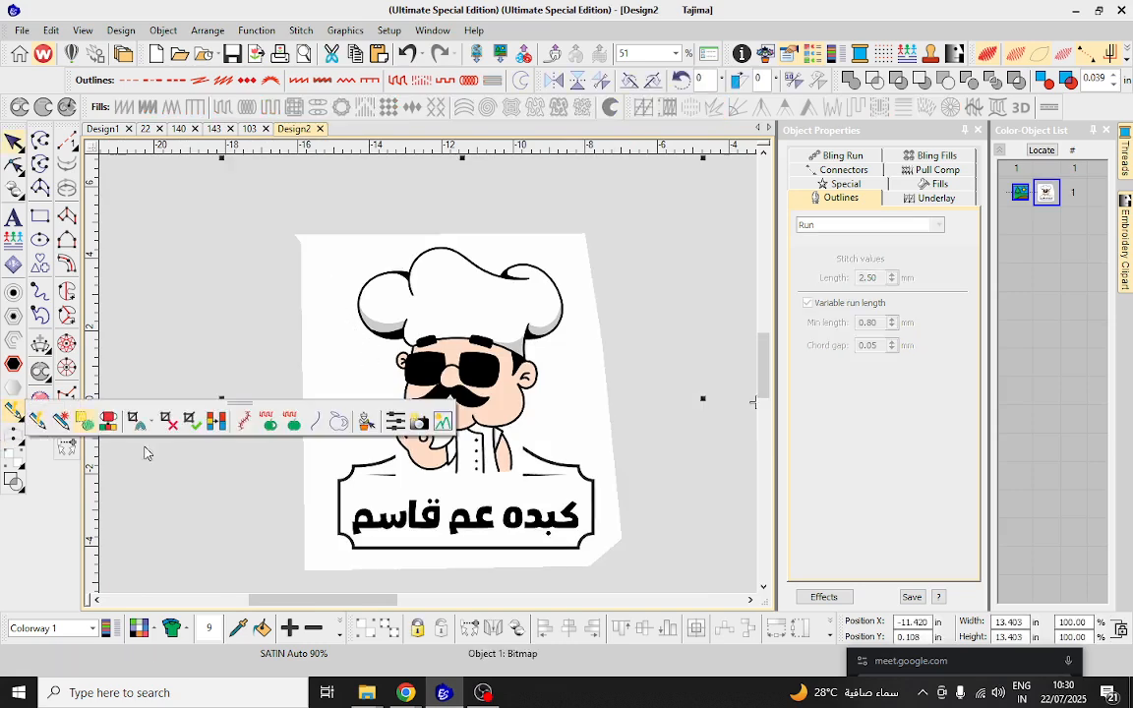
pyautogui.click(191, 423)
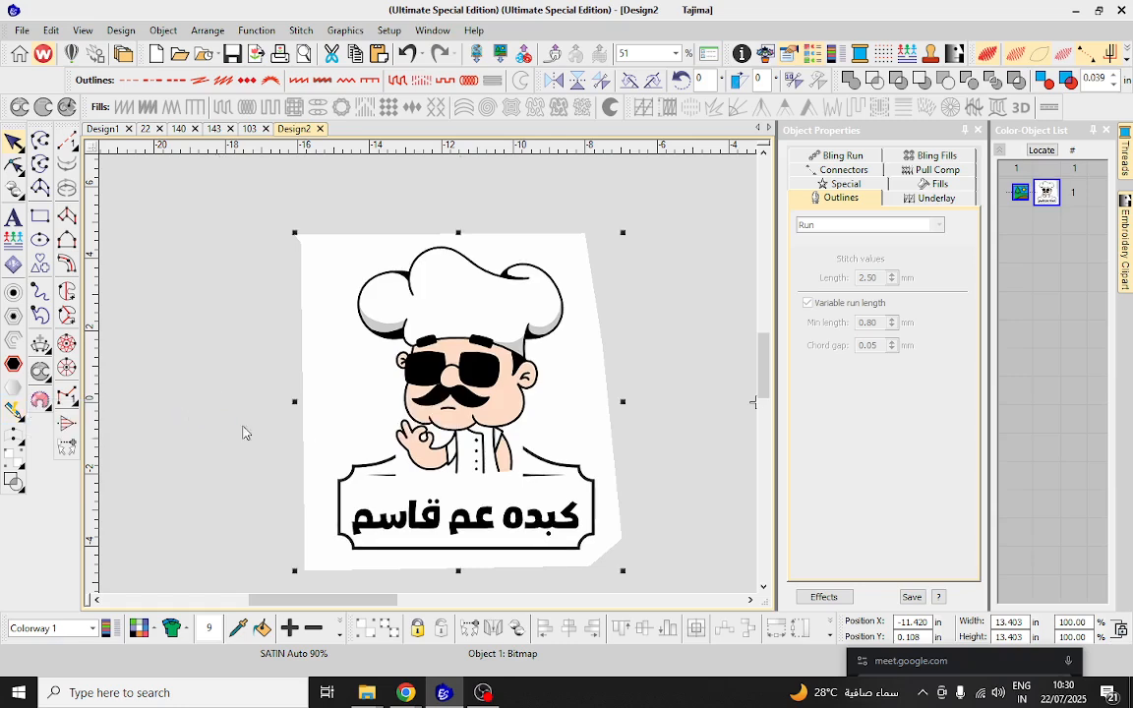
pyautogui.click(659, 482)
# Activate the Column A tool with a Satin fill and turn off its underlay.
pyautogui.scroll(4, 549, 395)
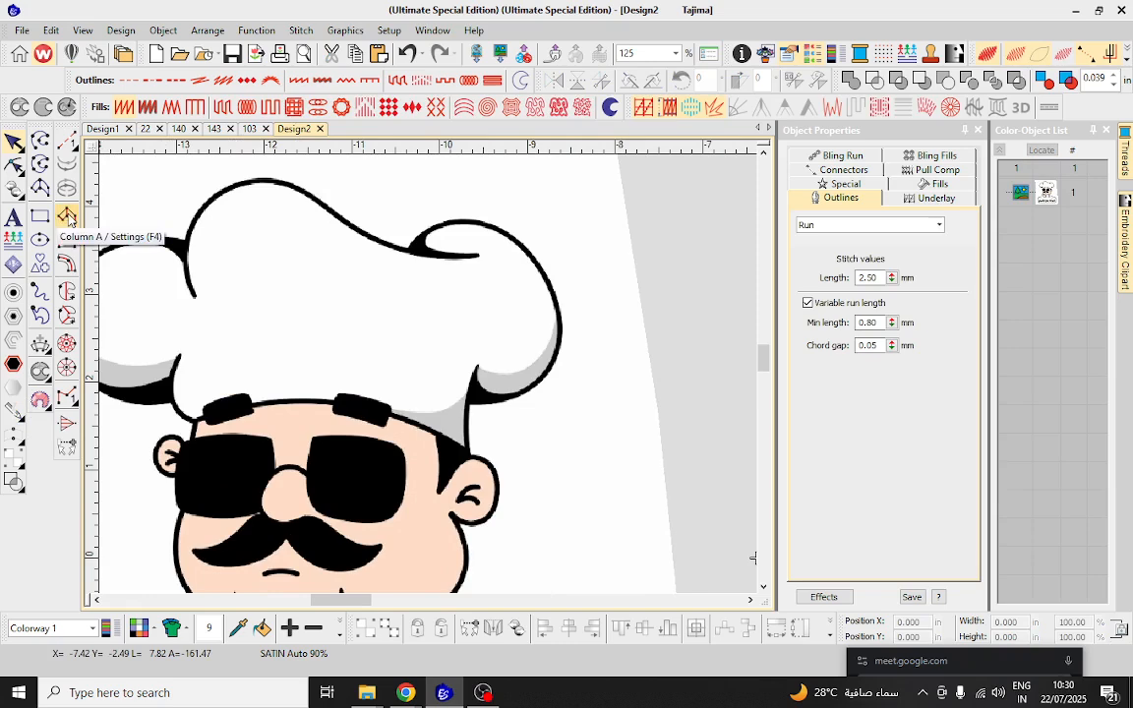
pyautogui.click(67, 216)
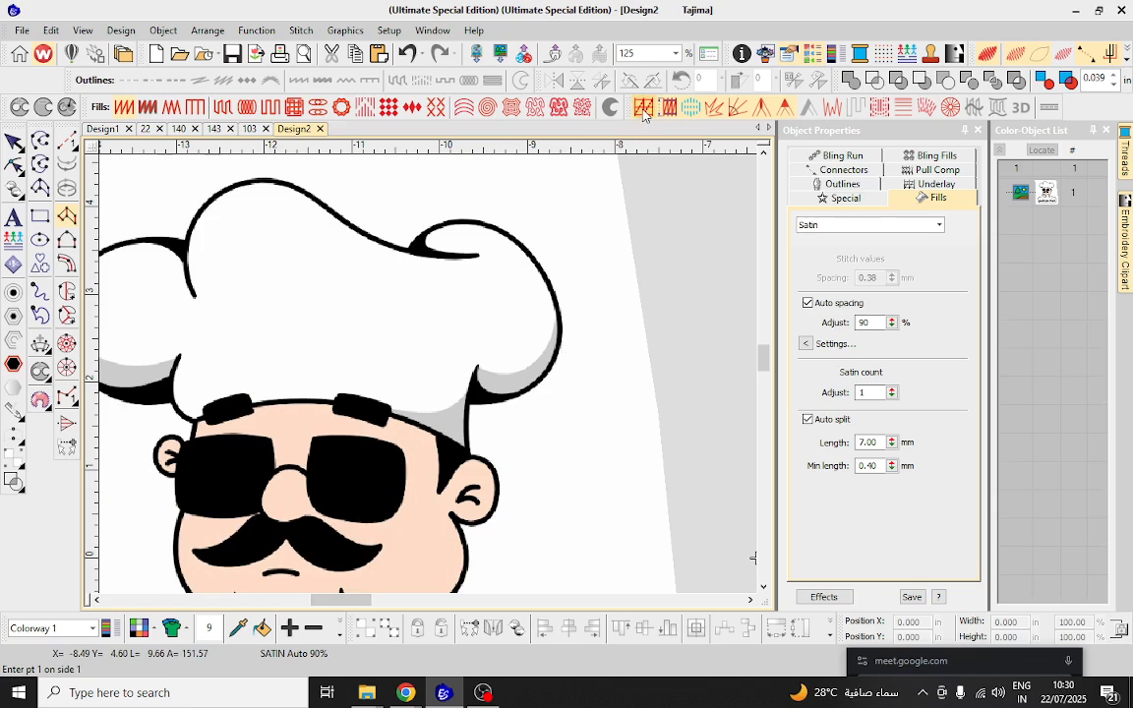
pyautogui.click(644, 114)
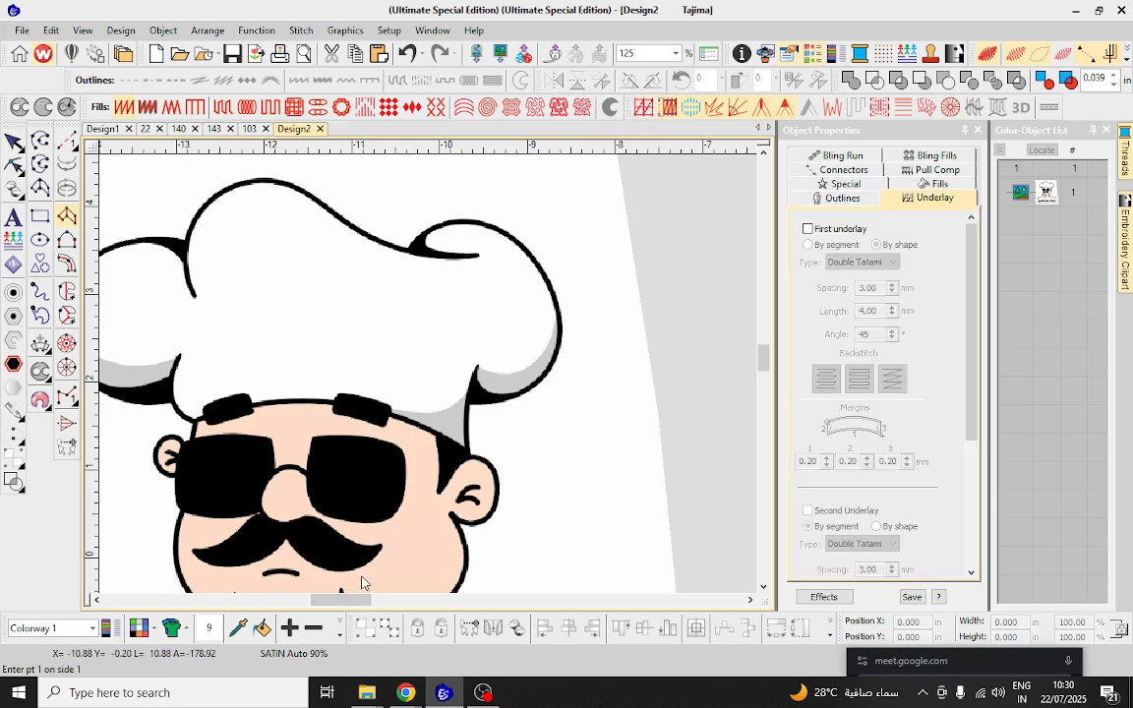
# Choose thread color 12 and digitize the short vertical hat outline above the chef's right-hand ear as a satin column.
pyautogui.click(341, 628)
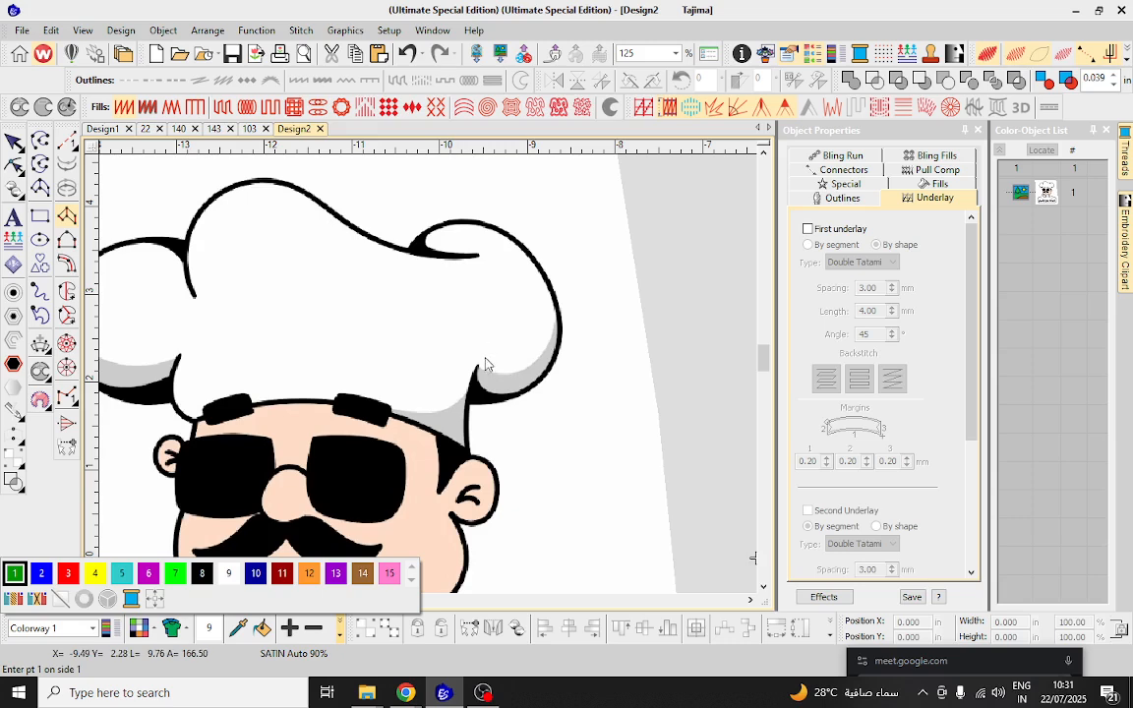
pyautogui.click(487, 417)
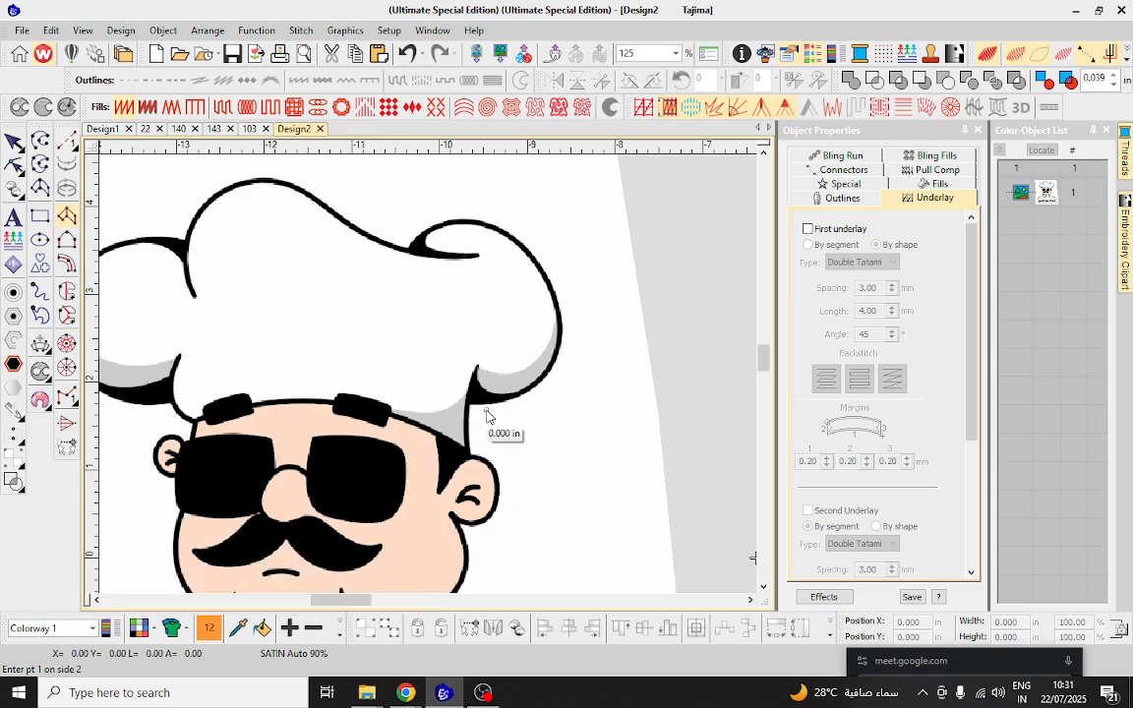
pyautogui.scroll(5, 470, 448)
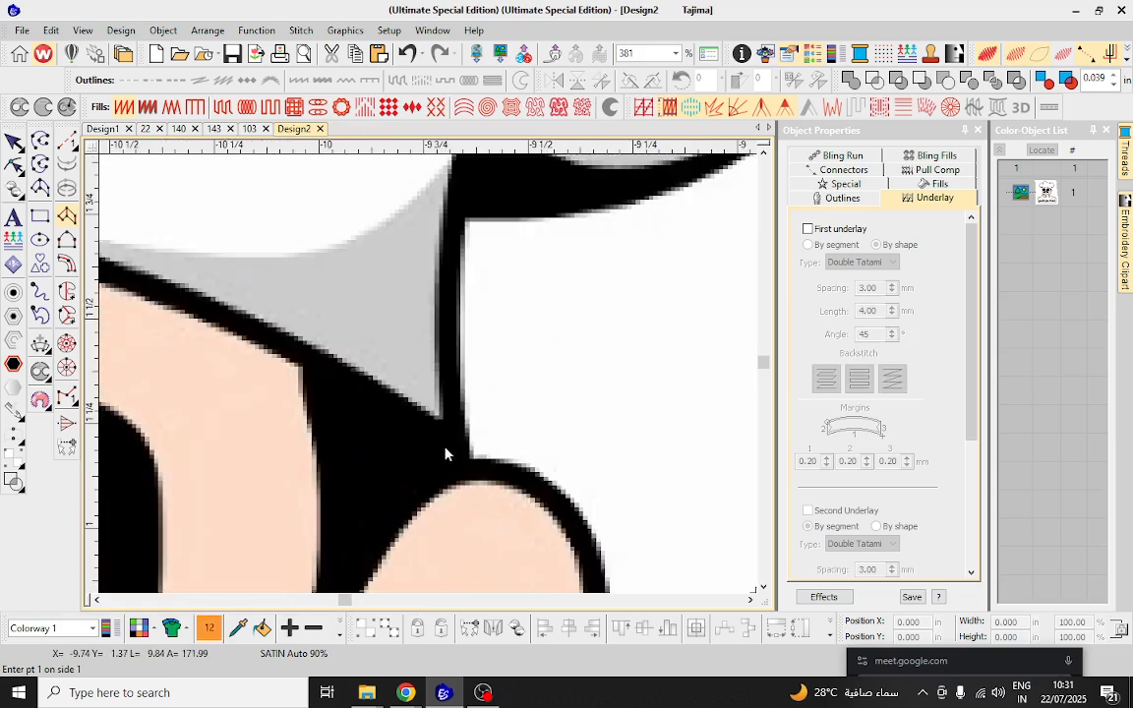
pyautogui.click(437, 415)
pyautogui.click(435, 330)
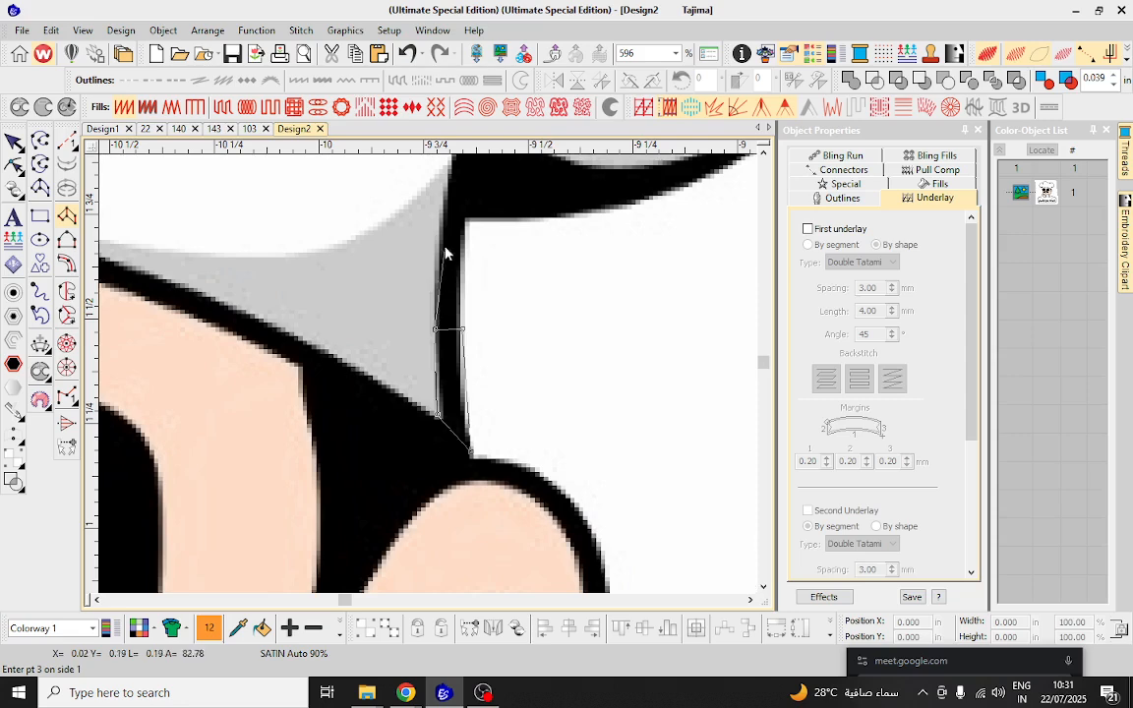
pyautogui.scroll(-1, 460, 222)
pyautogui.scroll(2, 429, 376)
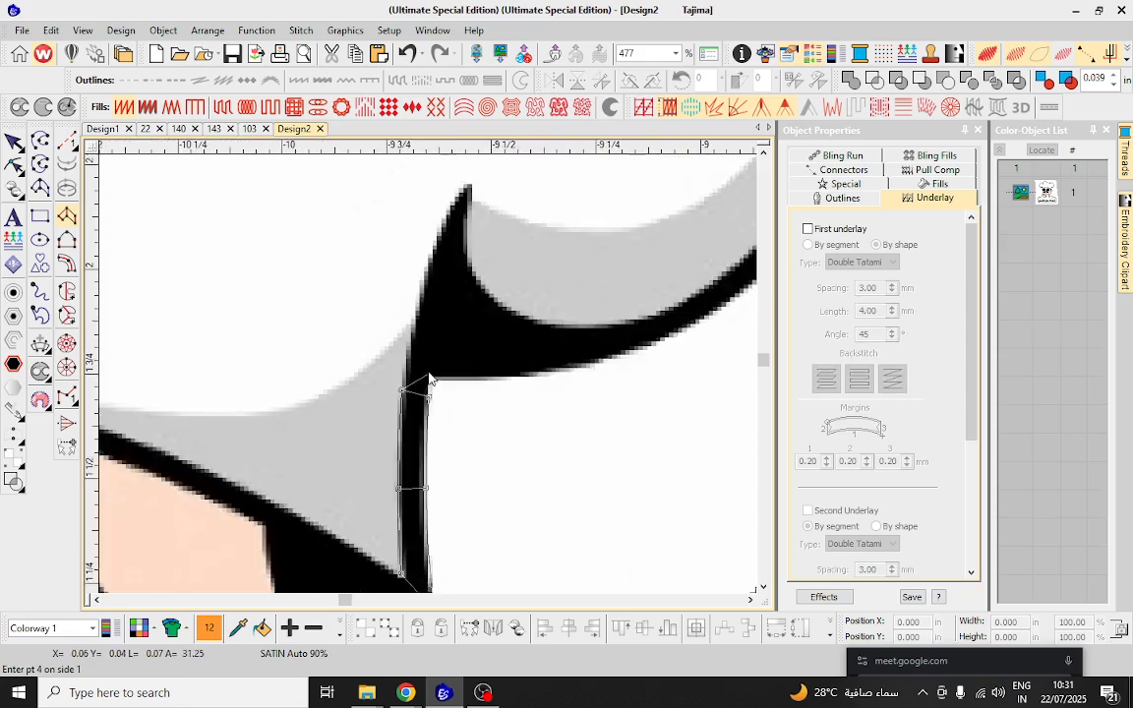
pyautogui.click(410, 320)
pyautogui.click(434, 366)
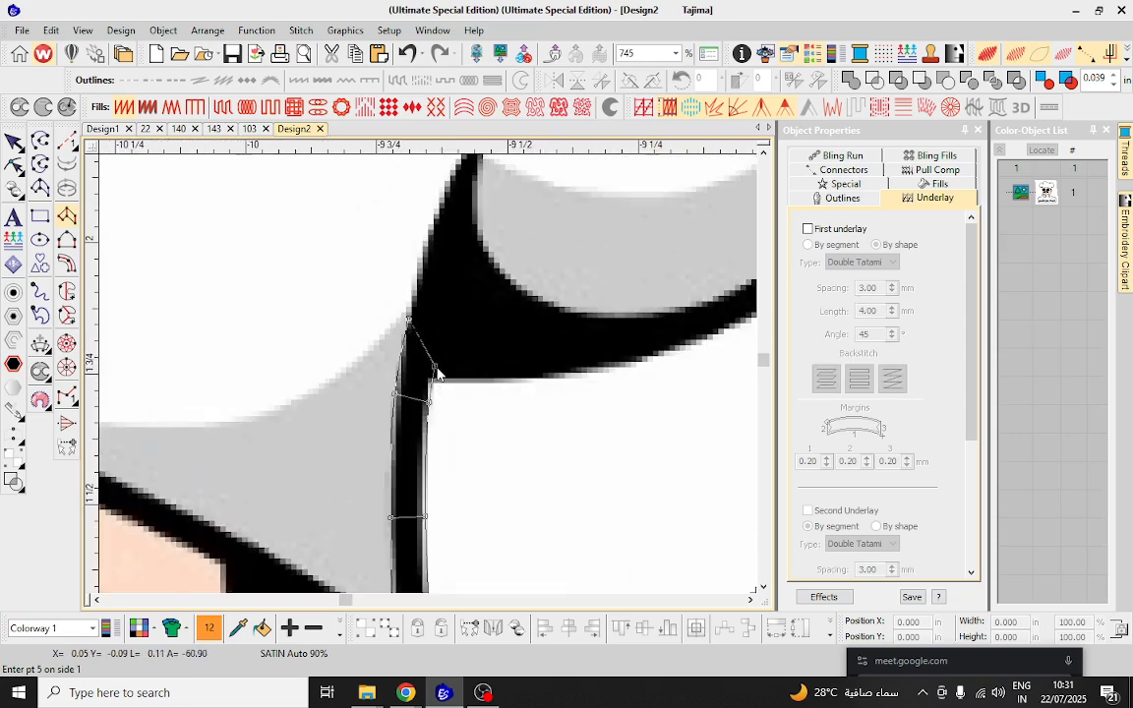
pyautogui.press('Return')
# Start a satin column at the pointed tip under the hat's right puff, tracing both edges down to the vertical outline's upper end.
pyautogui.scroll(-2, 463, 283)
pyautogui.scroll(4, 430, 366)
pyautogui.click(414, 195)
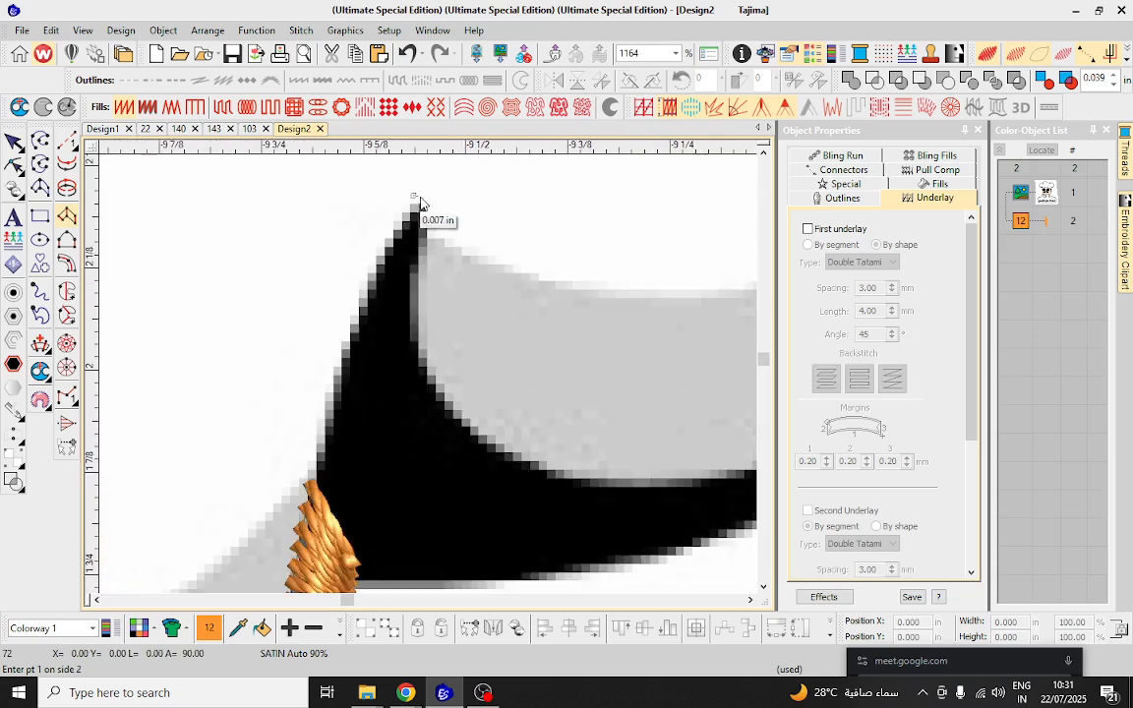
pyautogui.click(422, 198)
pyautogui.click(356, 317)
pyautogui.click(414, 327)
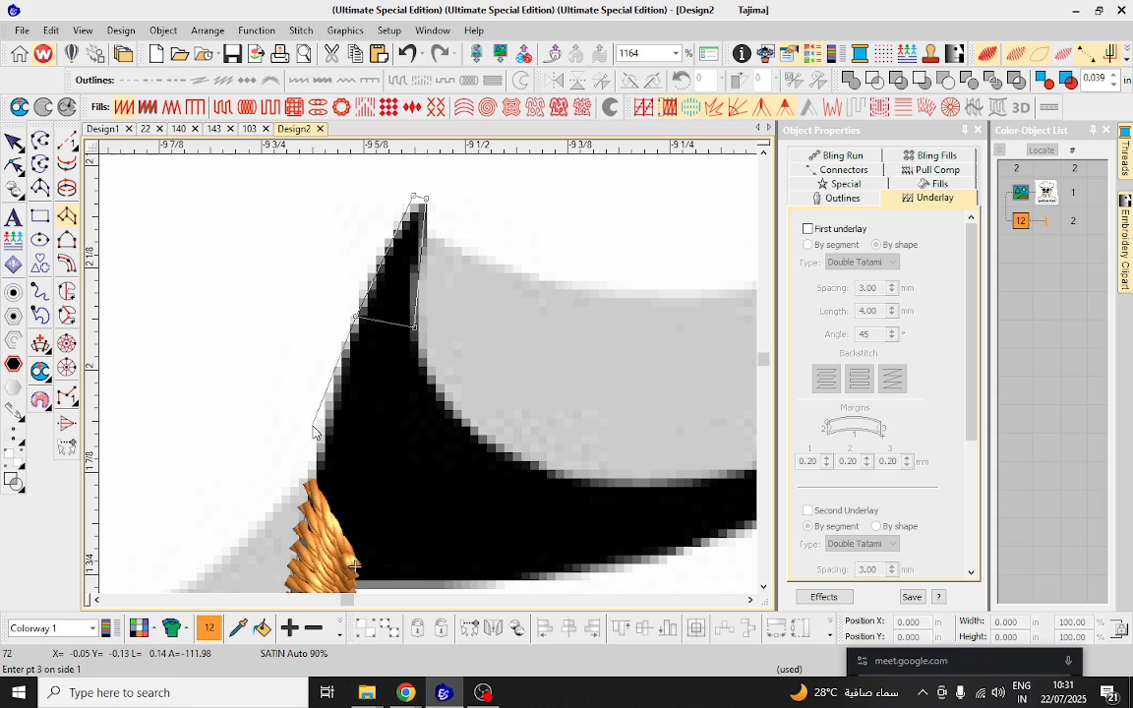
pyautogui.click(321, 436)
pyautogui.click(451, 419)
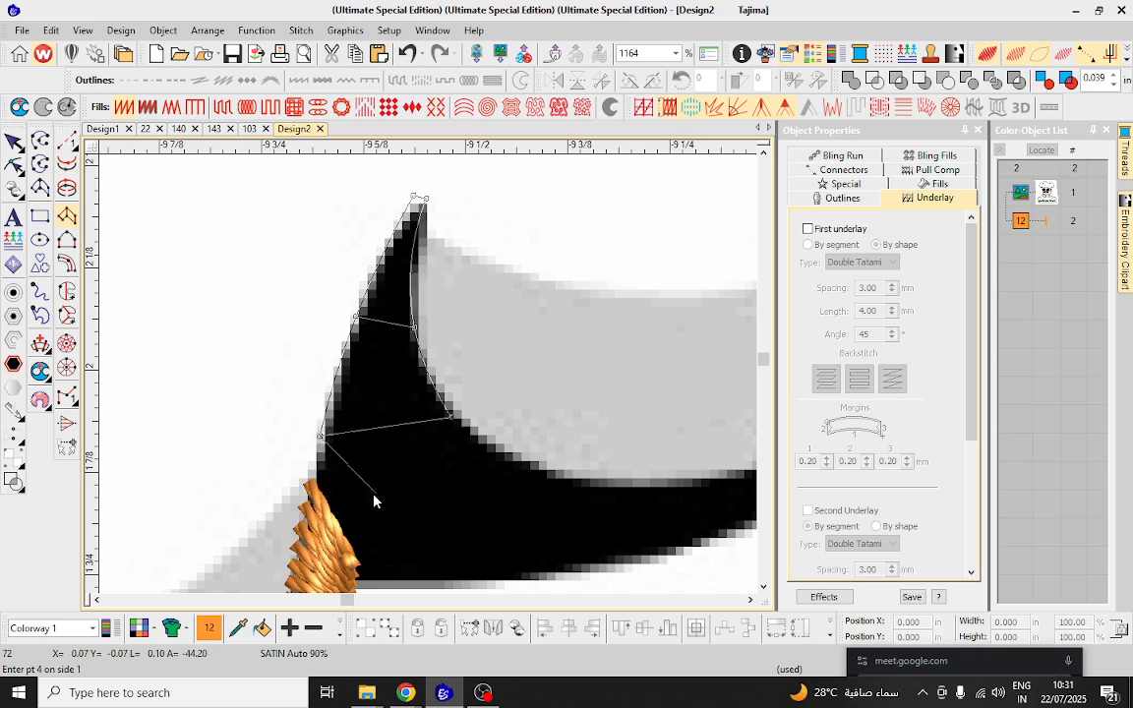
pyautogui.rightClick(311, 505)
pyautogui.rightClick(475, 450)
pyautogui.scroll(-1, 476, 450)
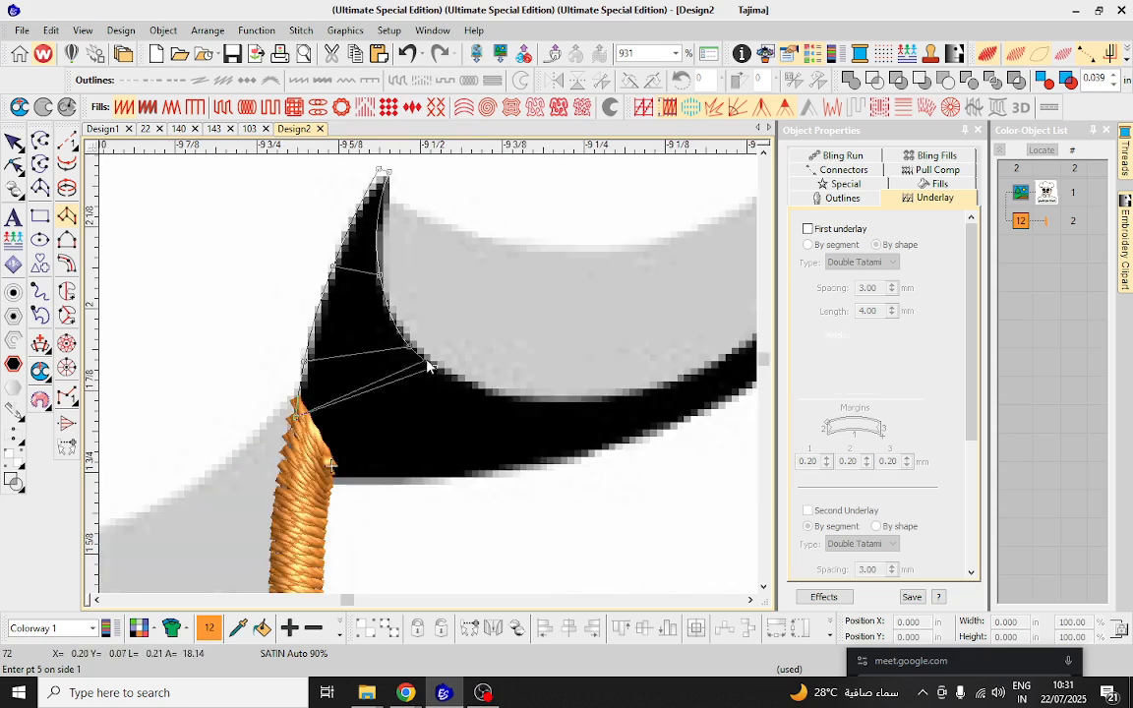
pyautogui.click(429, 367)
# Extend the column through the thick black wedge along the underside of the right puff to where it narrows.
pyautogui.click(339, 478)
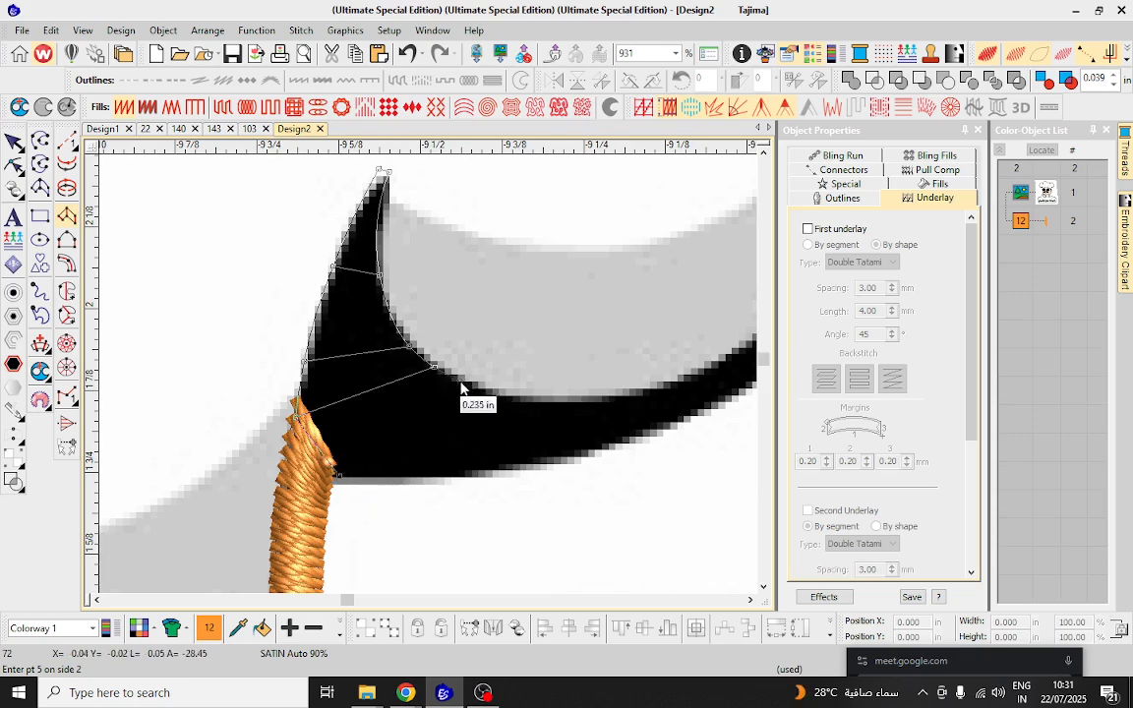
pyautogui.click(460, 379)
pyautogui.click(502, 475)
pyautogui.click(509, 436)
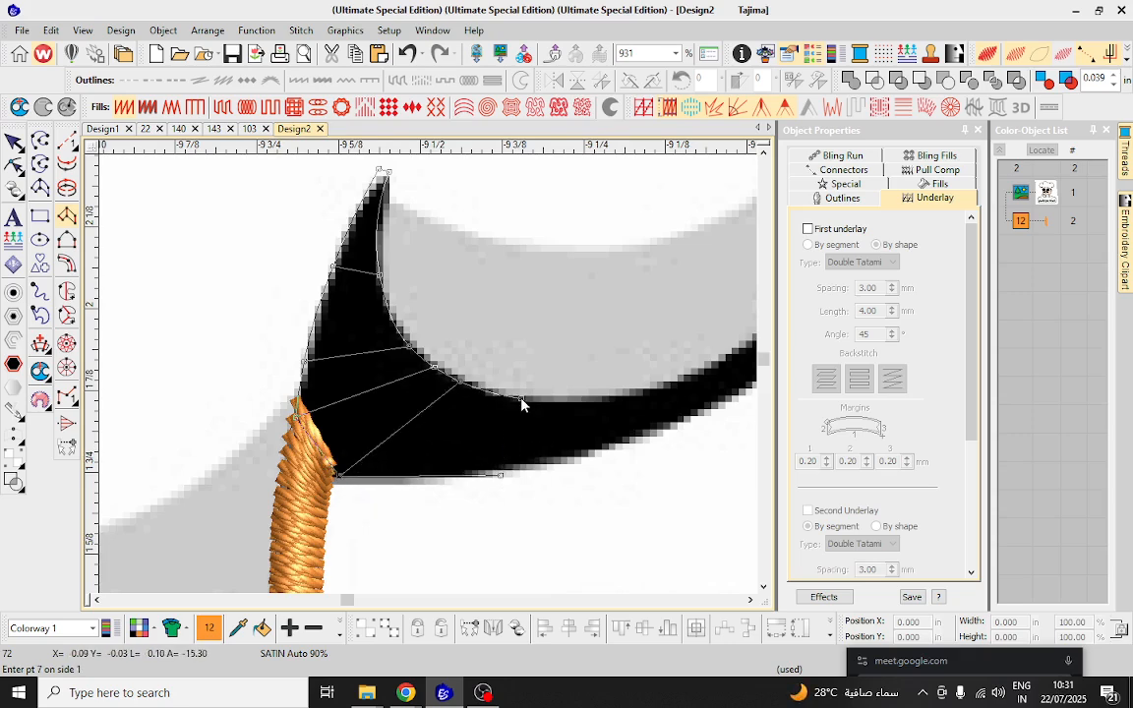
pyautogui.rightClick(670, 429)
pyautogui.rightClick(665, 383)
# Continue the column around the lower-right curve of the puff to its outermost edge, with point pairs across the outline.
pyautogui.scroll(-3, 665, 385)
pyautogui.scroll(2, 467, 368)
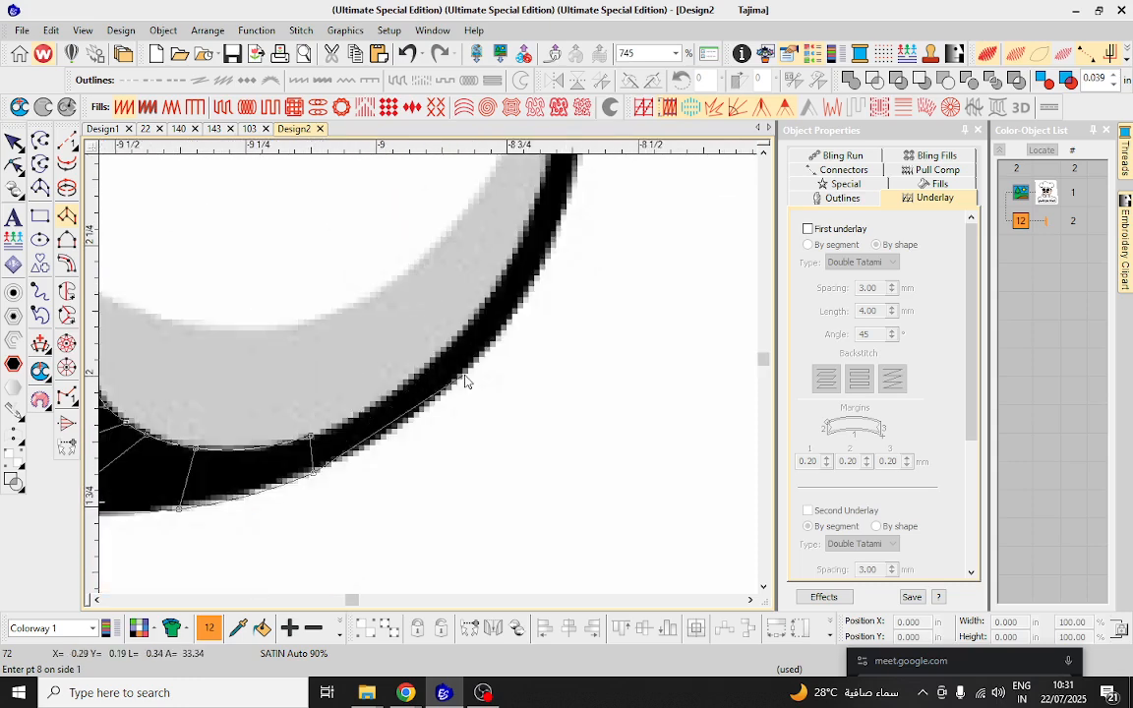
pyautogui.scroll(1, 467, 382)
pyautogui.click(396, 350)
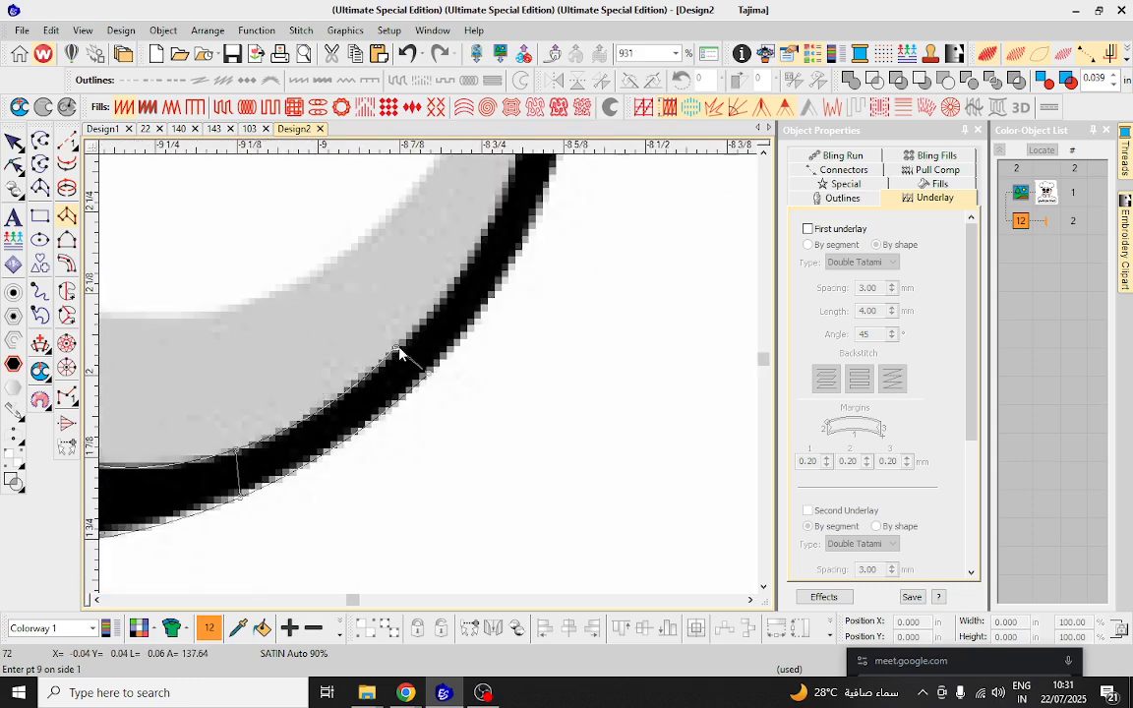
pyautogui.click(536, 220)
pyautogui.scroll(-2, 451, 336)
pyautogui.scroll(1, 462, 330)
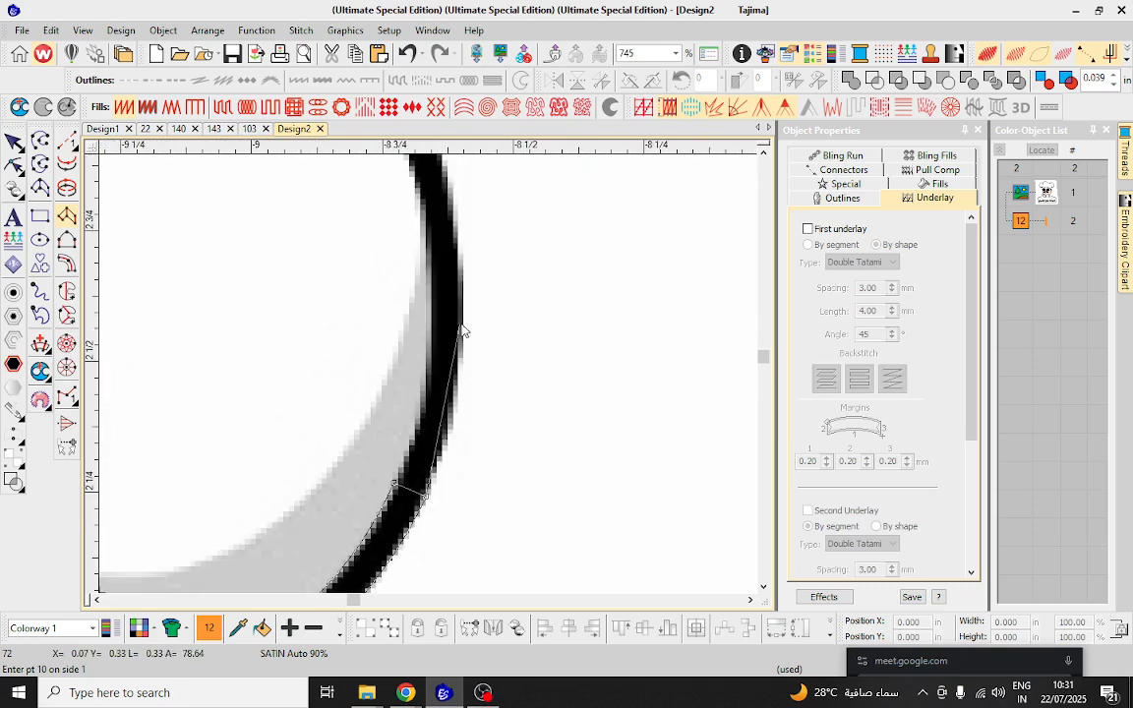
pyautogui.rightClick(463, 307)
pyautogui.rightClick(433, 296)
# Carry the column up the puff's outer side and over its top, following both edges of the black outline.
pyautogui.scroll(-2, 438, 209)
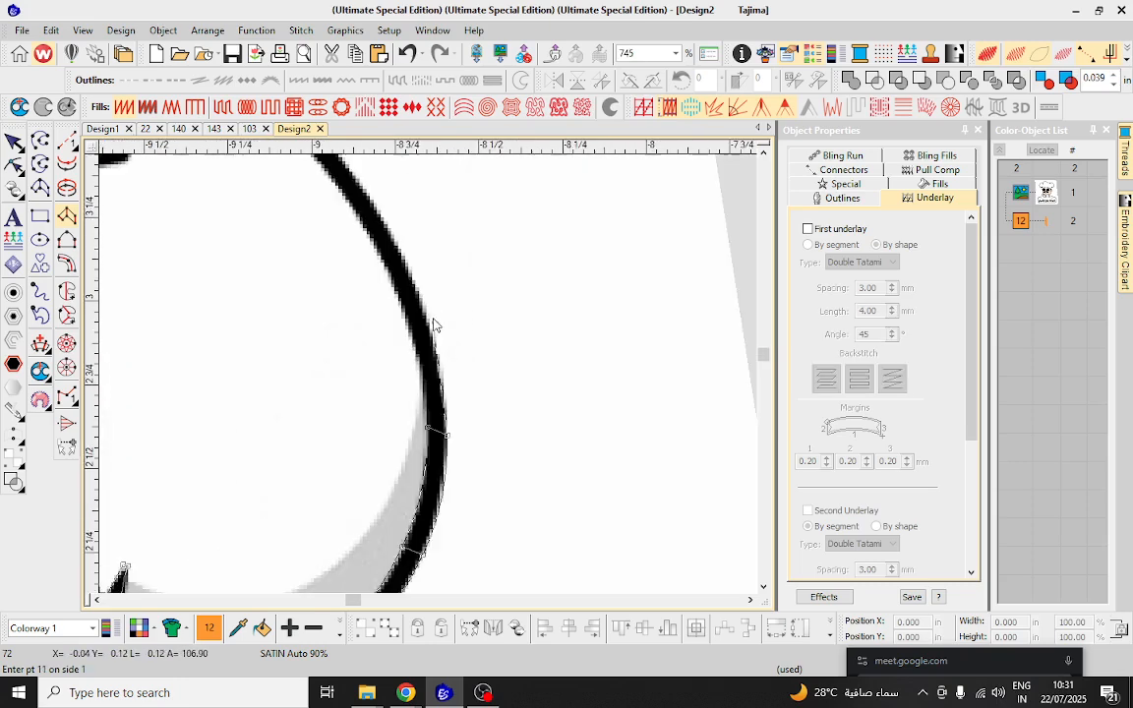
pyautogui.click(401, 297)
pyautogui.scroll(2, 401, 297)
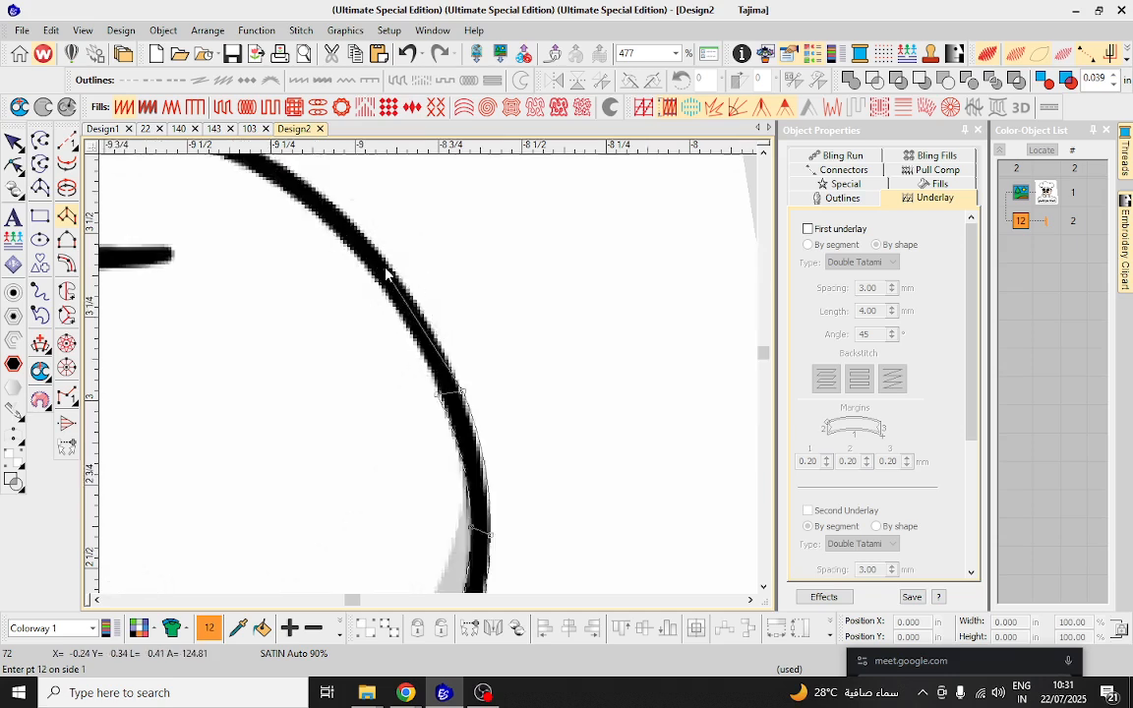
pyautogui.click(421, 378)
pyautogui.scroll(-2, 430, 380)
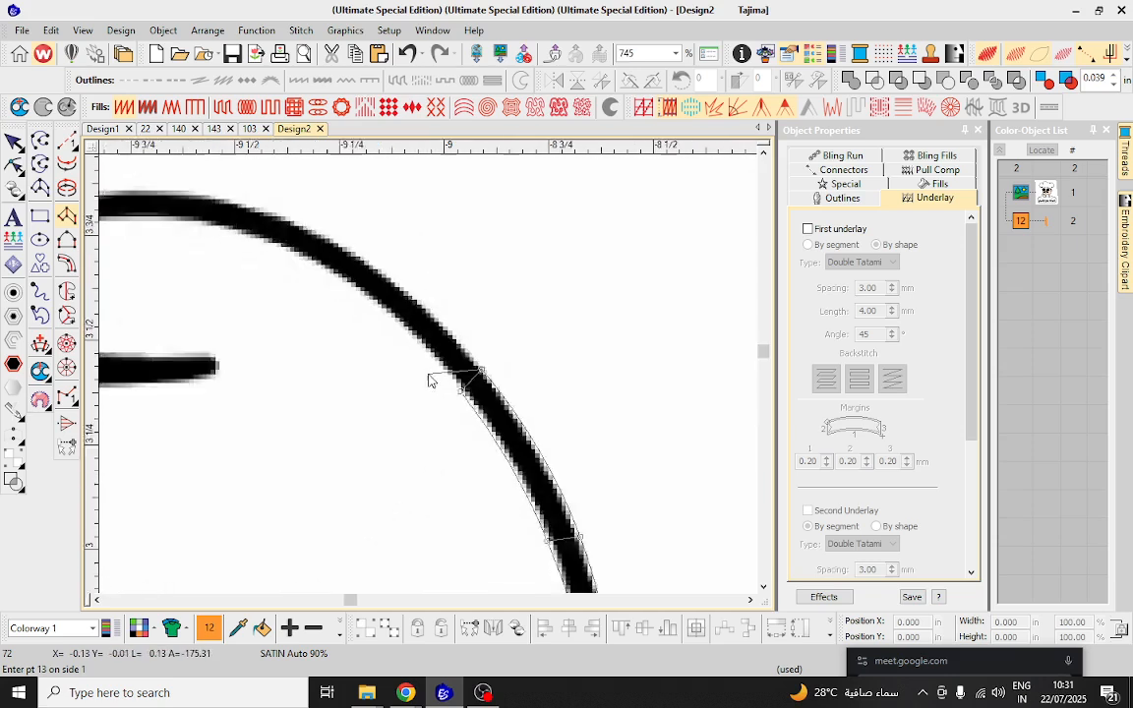
pyautogui.click(356, 275)
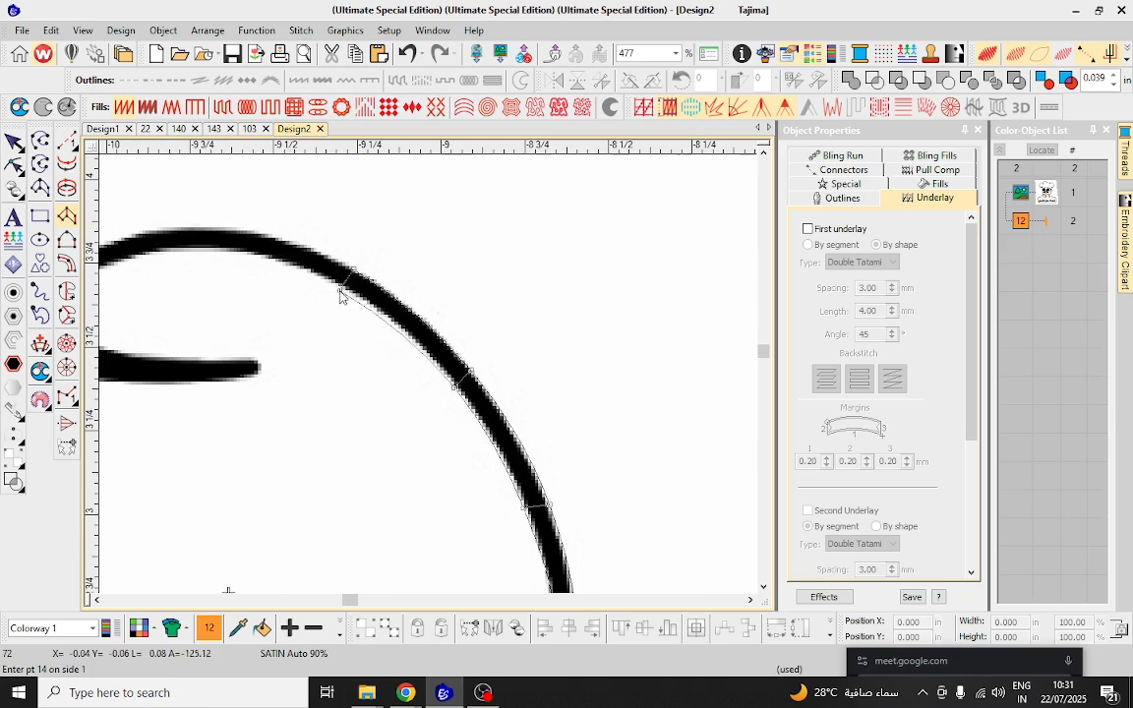
pyautogui.click(338, 276)
pyautogui.scroll(3, 354, 285)
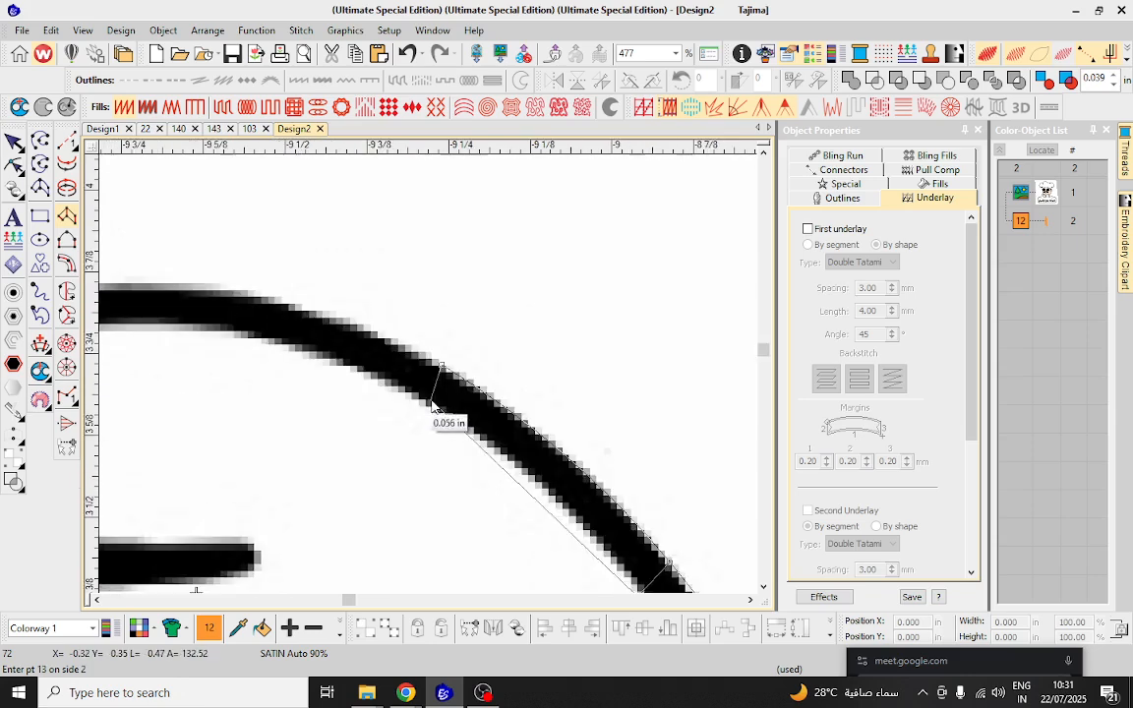
pyautogui.click(190, 300)
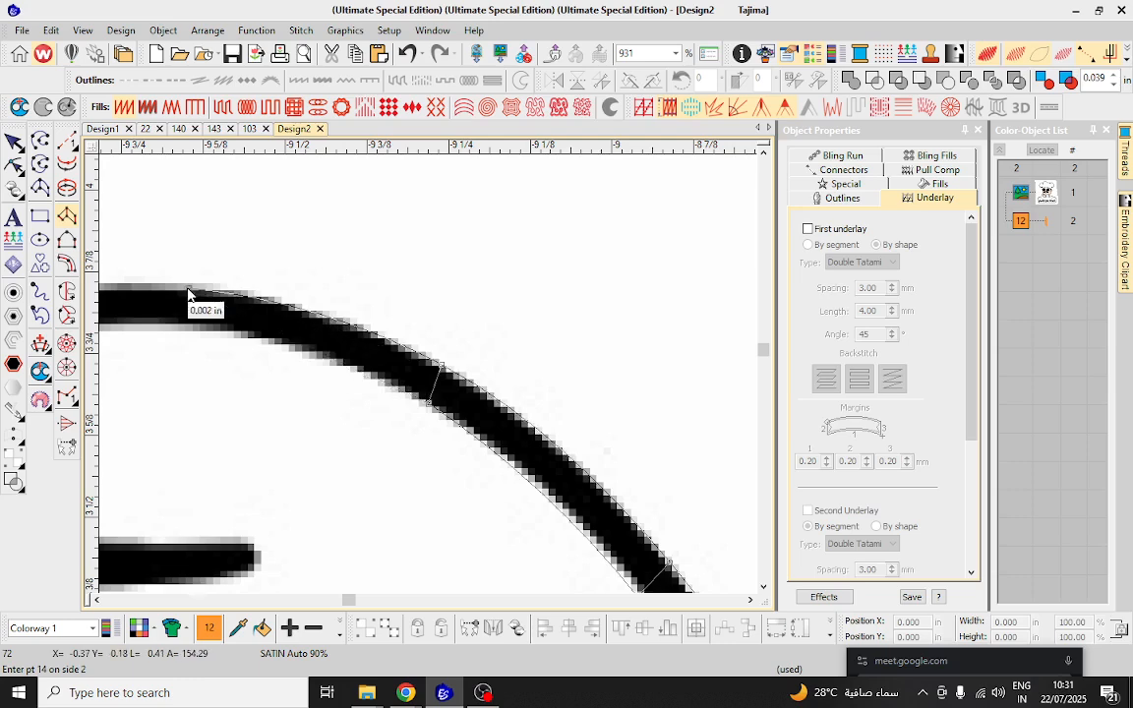
pyautogui.scroll(-2, 307, 369)
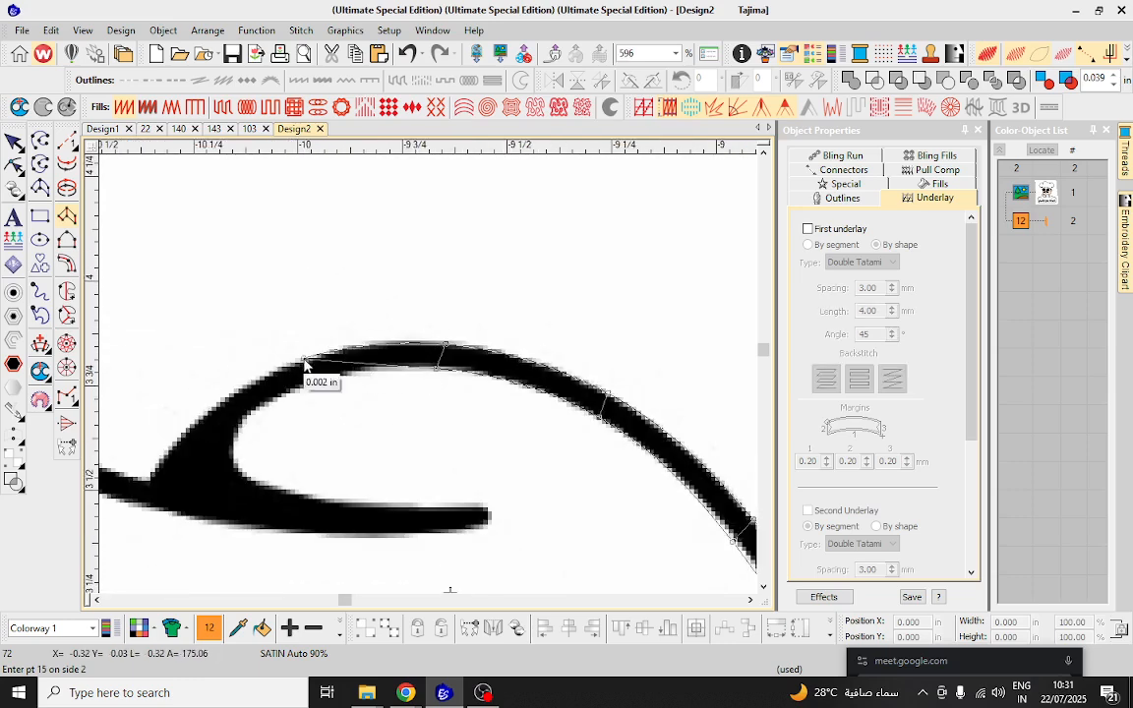
pyautogui.click(307, 370)
# Trace the puff outline down through its widening inner end and finish the satin column where it meets the crown line.
pyautogui.scroll(1, 428, 379)
pyautogui.scroll(3, 429, 379)
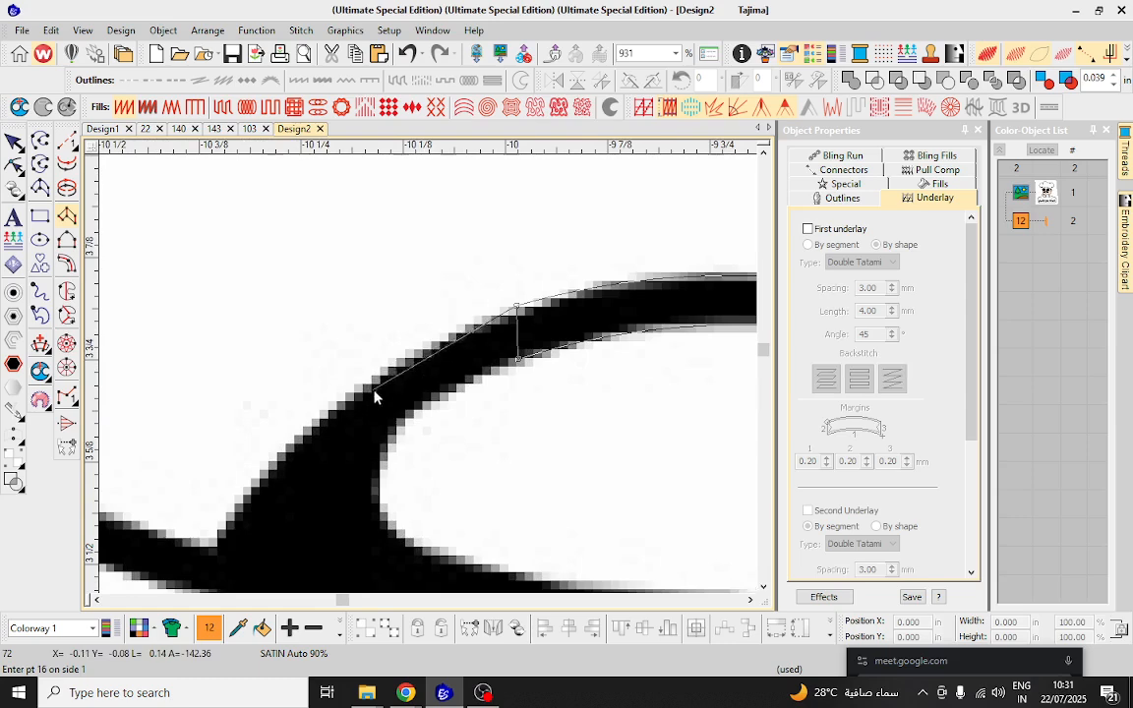
pyautogui.click(350, 395)
pyautogui.click(392, 437)
pyautogui.scroll(-2, 393, 437)
pyautogui.scroll(-2, 428, 367)
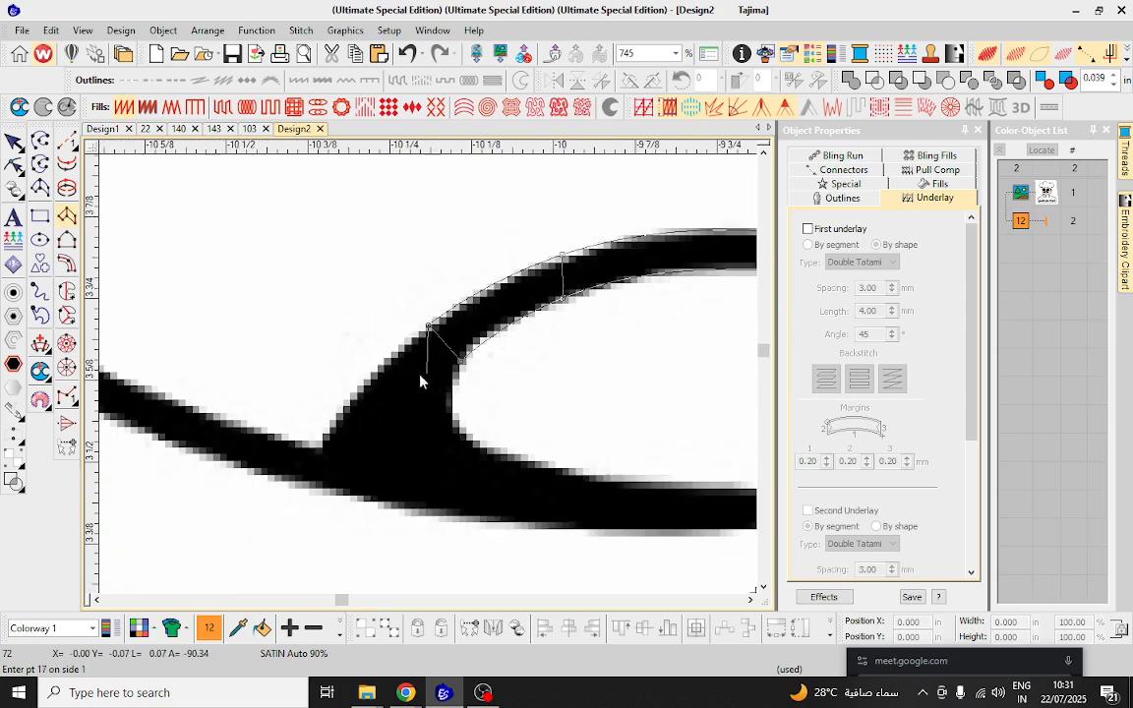
pyautogui.click(357, 399)
pyautogui.click(450, 413)
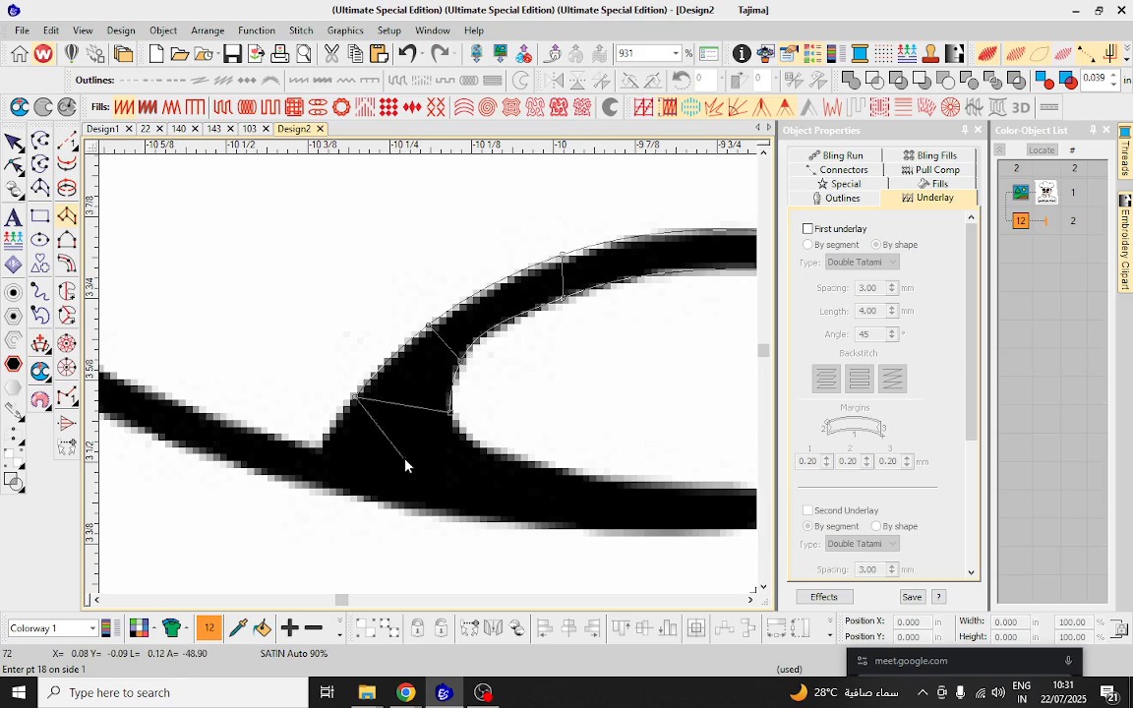
pyautogui.click(322, 453)
pyautogui.click(516, 474)
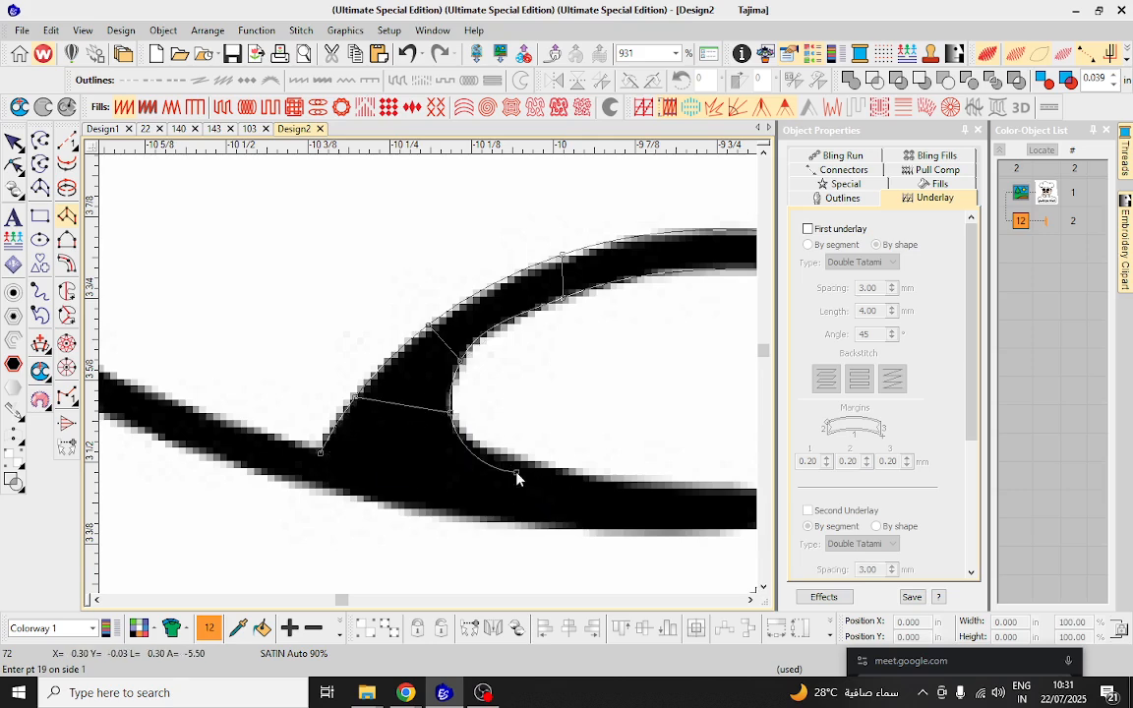
pyautogui.press('Return')
# Start another satin column at the crown line's free end inside the right puff and trace it past the puff junction.
pyautogui.scroll(-7, 433, 382)
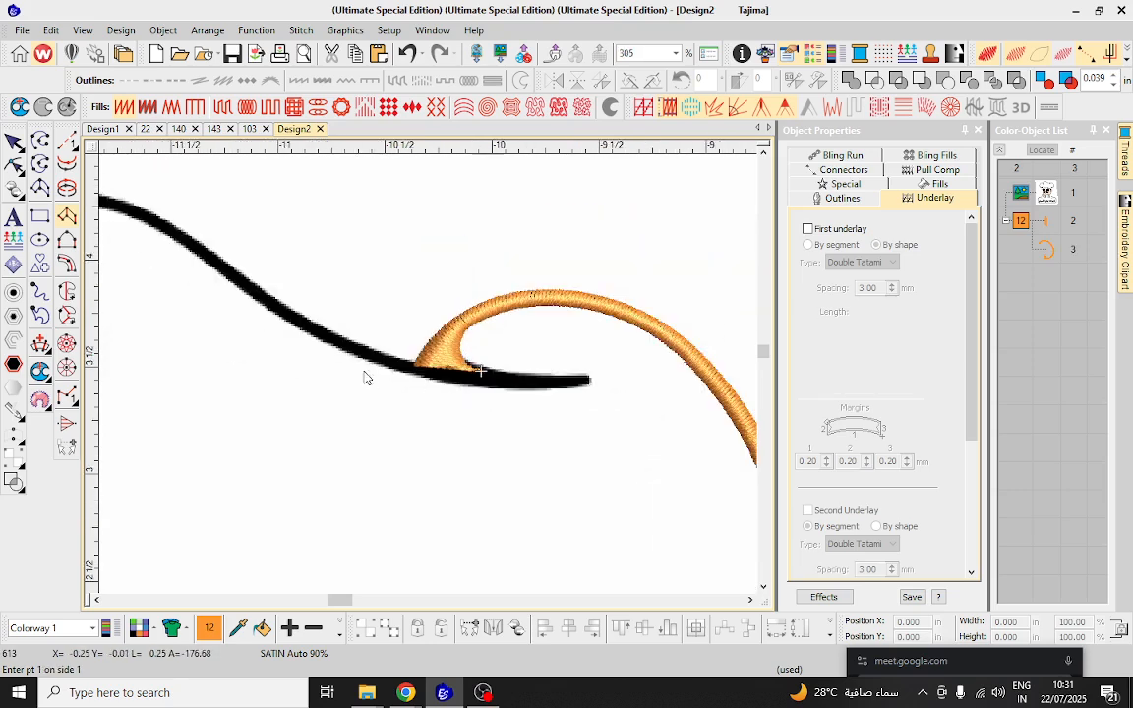
pyautogui.scroll(6, 428, 381)
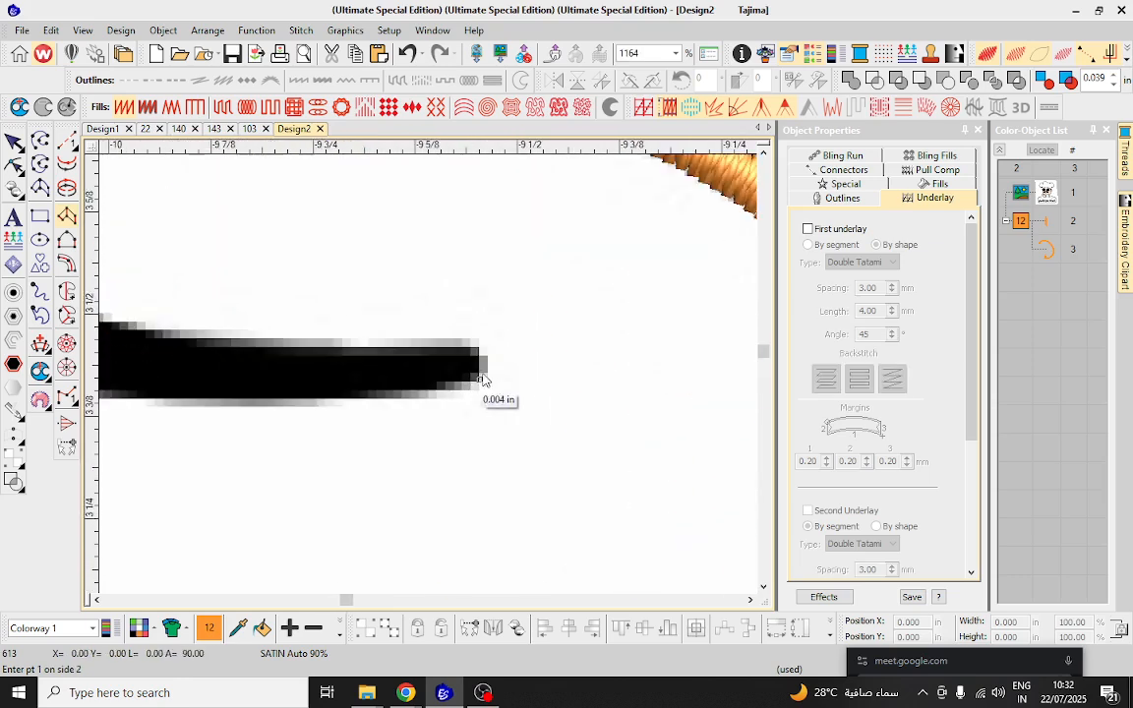
pyautogui.click(489, 351)
pyautogui.click(421, 396)
pyautogui.scroll(1, 421, 397)
pyautogui.click(426, 307)
pyautogui.scroll(-3, 326, 344)
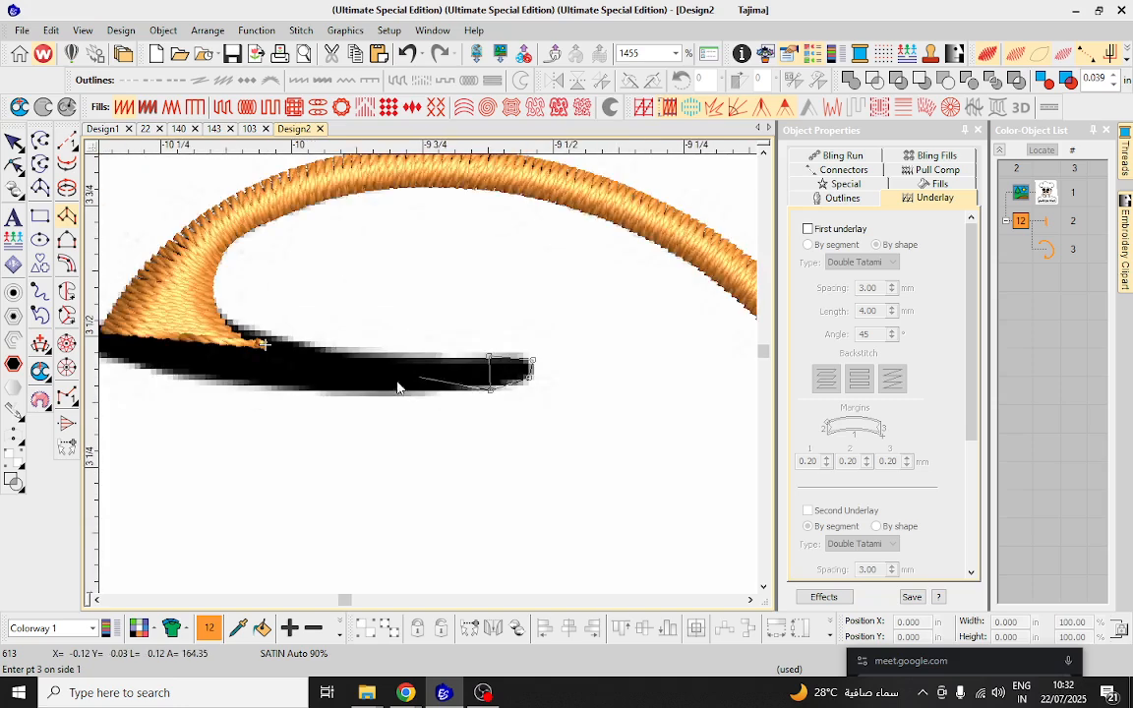
pyautogui.click(346, 393)
pyautogui.click(336, 349)
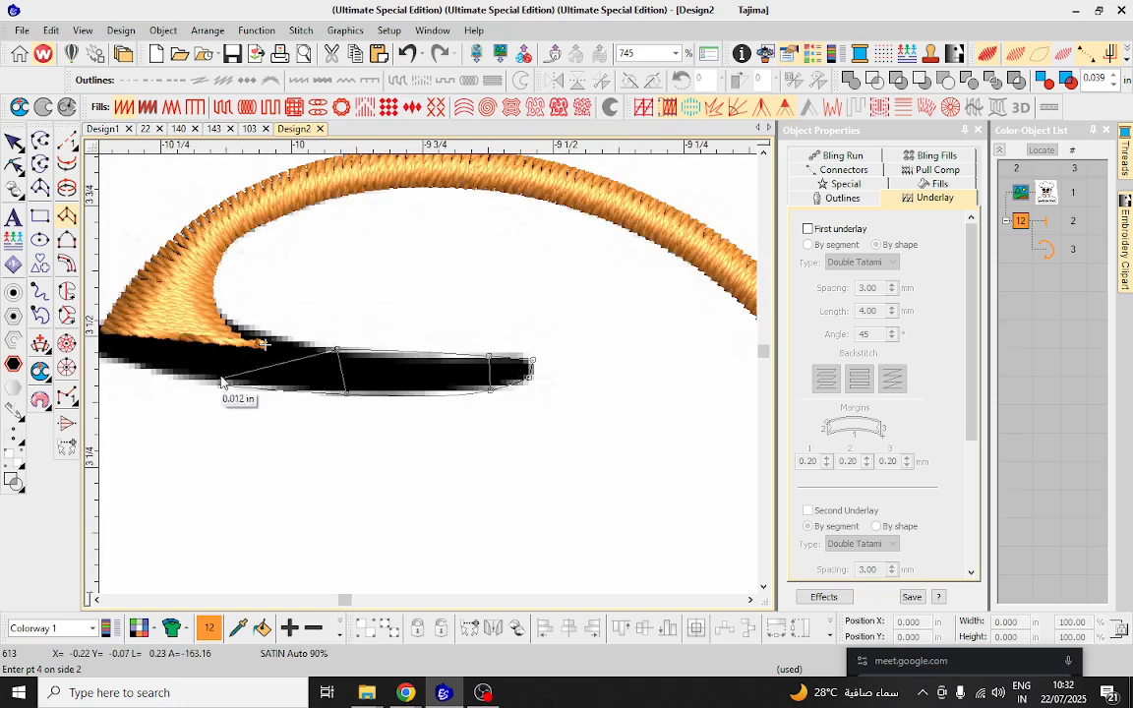
pyautogui.click(222, 382)
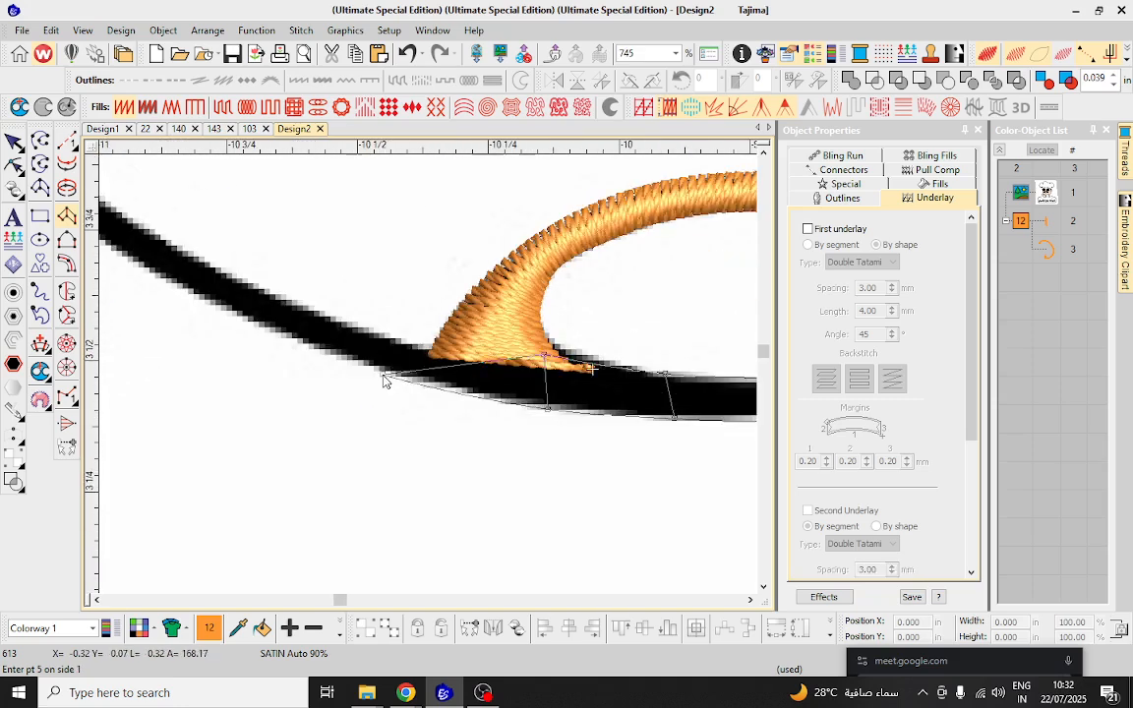
pyautogui.click(385, 380)
pyautogui.click(392, 344)
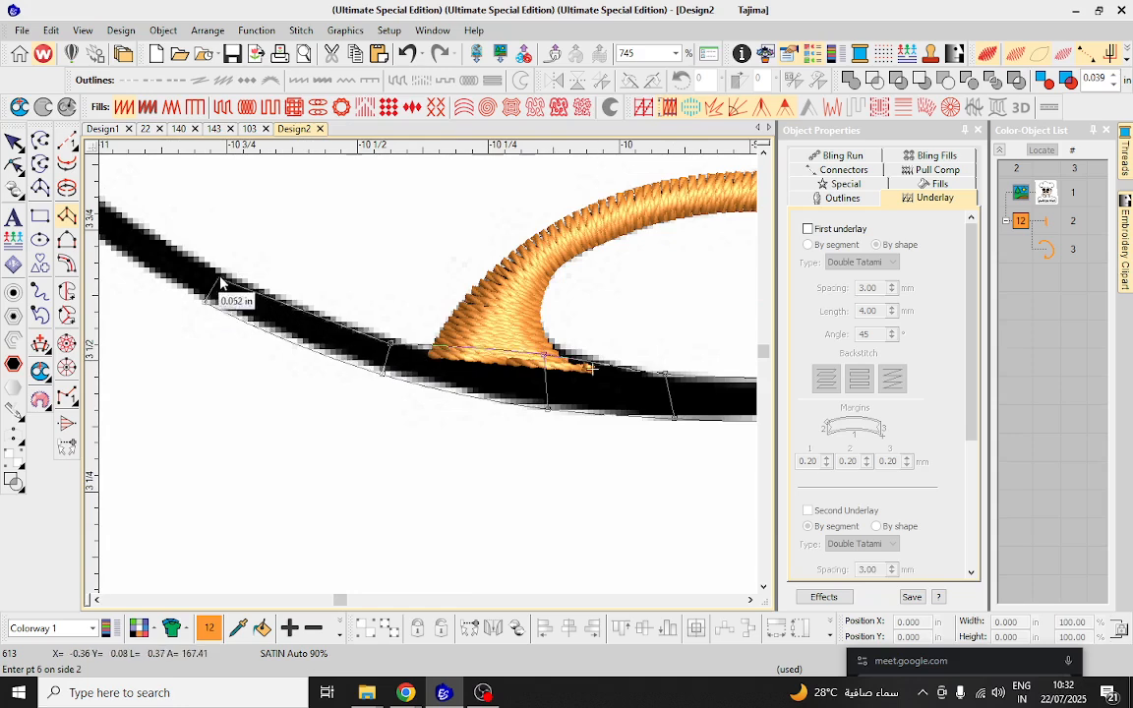
# Continue the satin column up the crown's right slope toward its top, with point pairs across the black outline.
pyautogui.click(218, 279)
pyautogui.scroll(-1, 216, 279)
pyautogui.scroll(2, 336, 333)
pyautogui.click(387, 373)
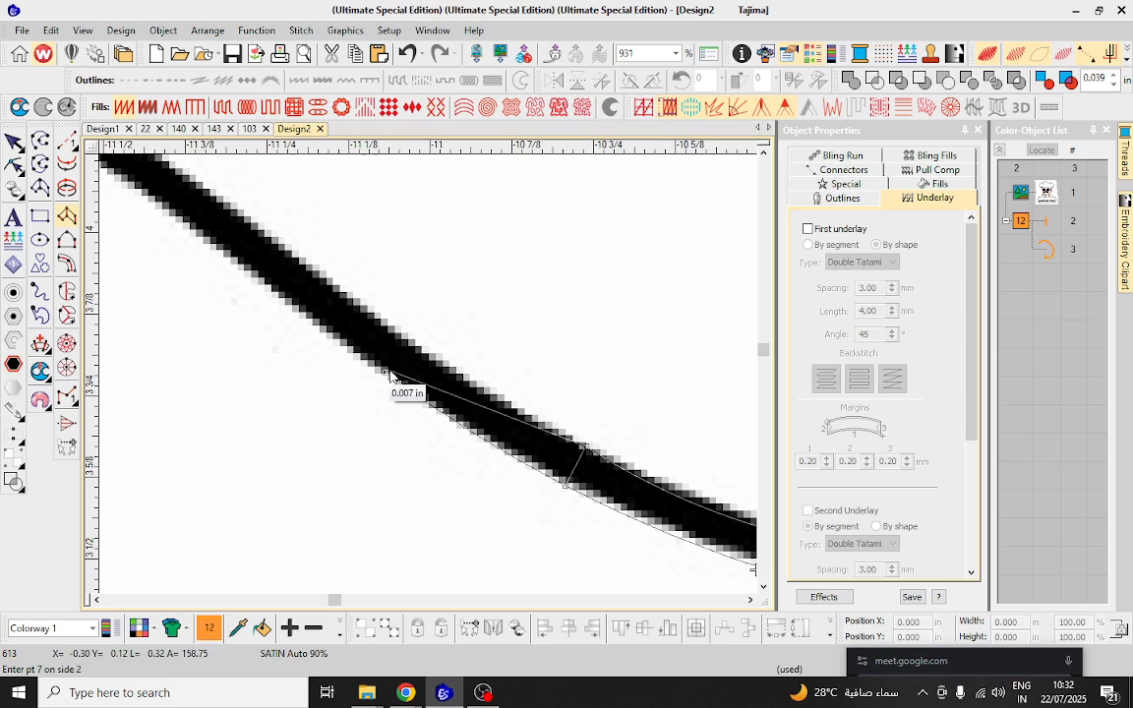
pyautogui.click(392, 330)
pyautogui.click(205, 239)
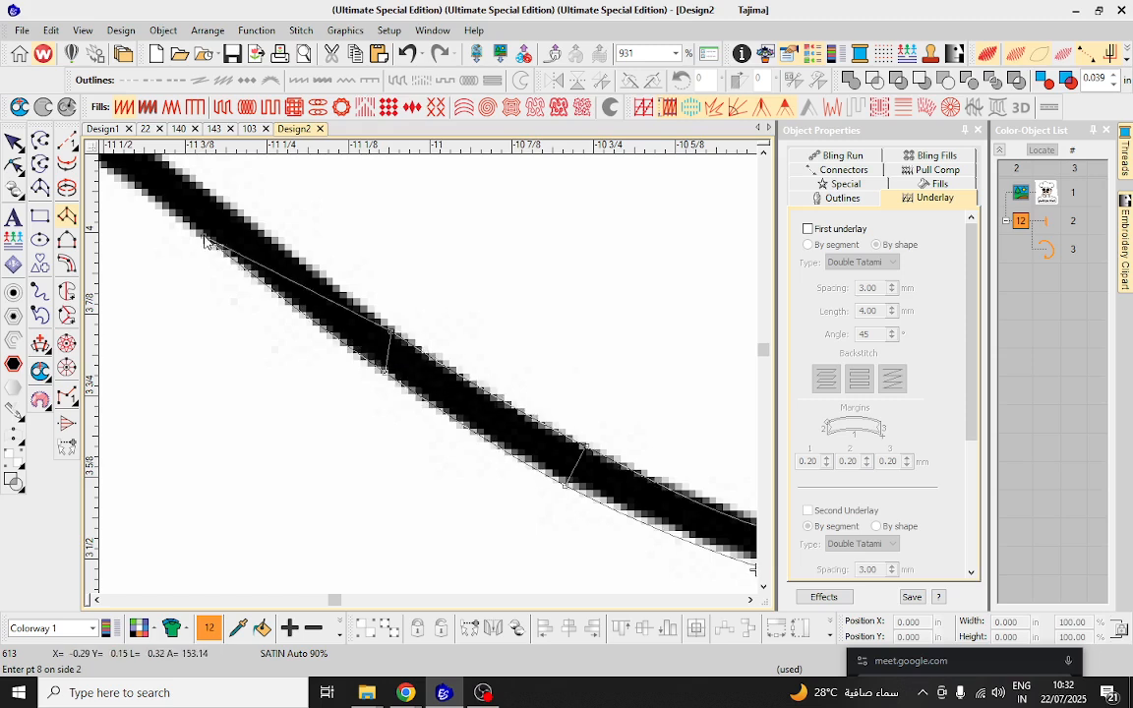
pyautogui.click(167, 181)
pyautogui.scroll(-1, 167, 181)
pyautogui.click(301, 310)
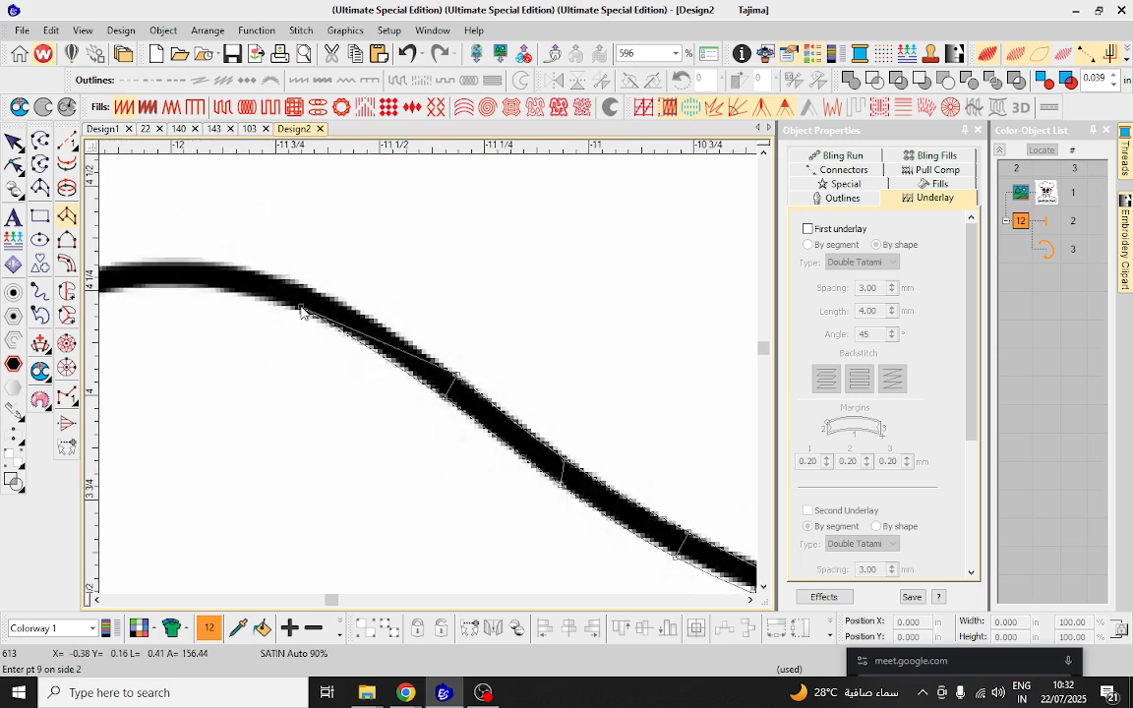
pyautogui.click(304, 296)
# Carry the column over the top of the crown, following both edges of the black outline.
pyautogui.click(190, 290)
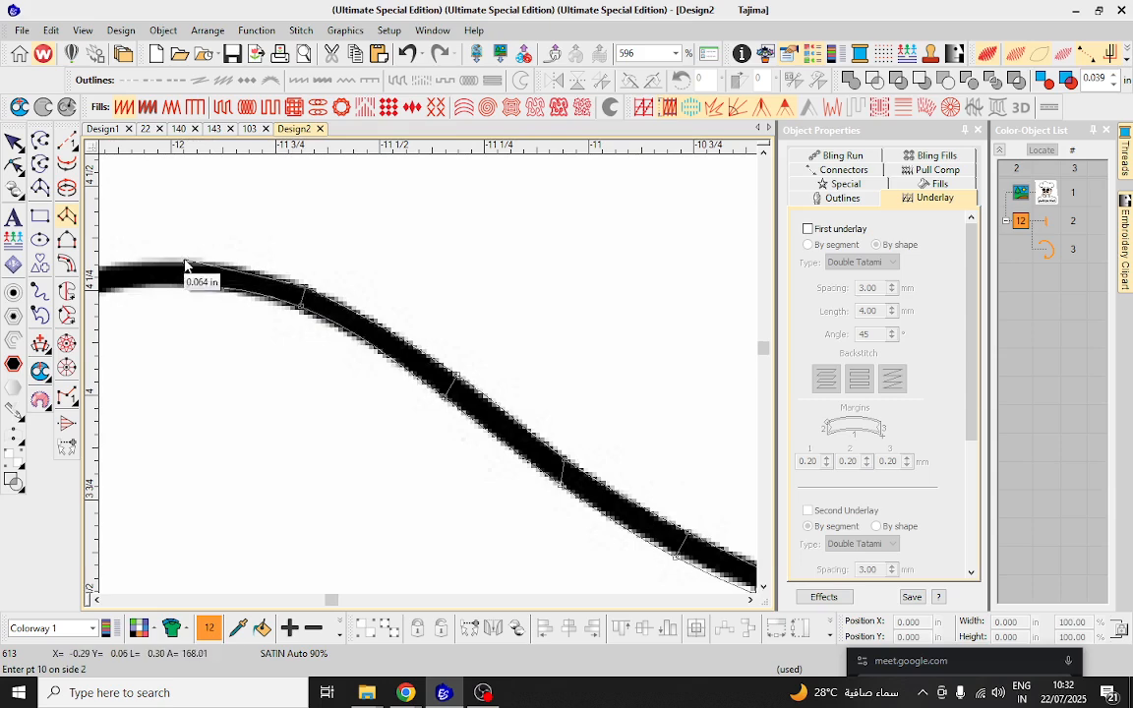
pyautogui.click(185, 262)
pyautogui.scroll(-3, 146, 279)
pyautogui.scroll(3, 346, 395)
pyautogui.click(455, 367)
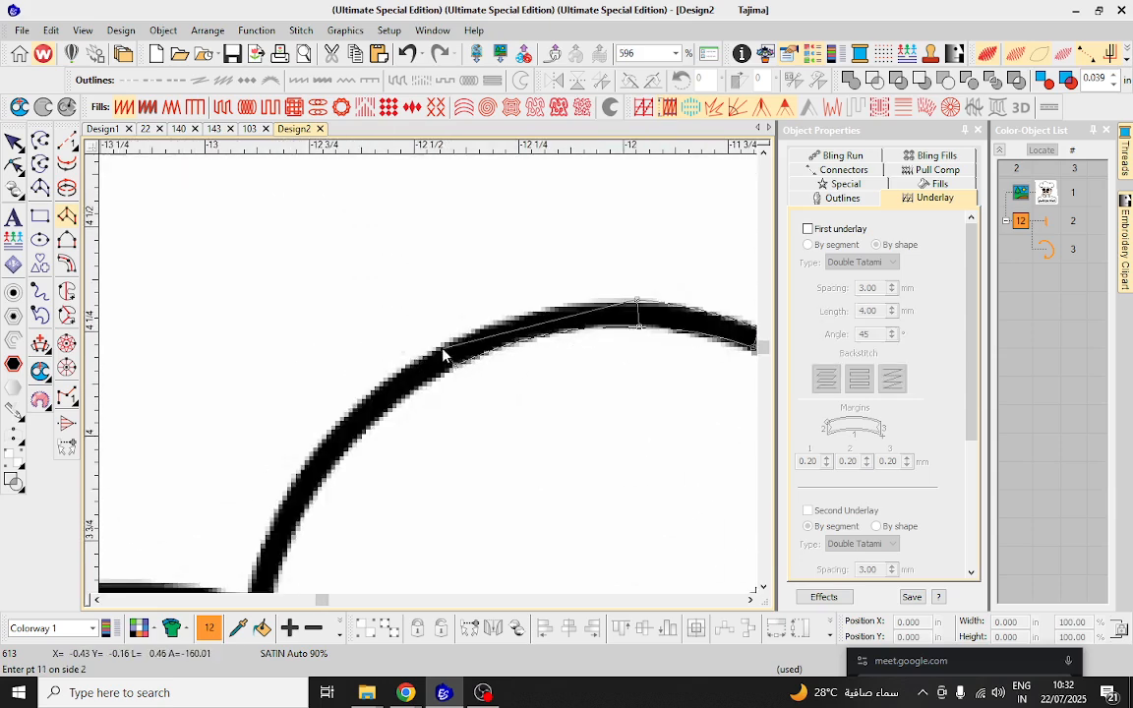
pyautogui.click(448, 361)
# Trace the crown outline down its left side and finish the satin column where it meets the left puff.
pyautogui.click(322, 472)
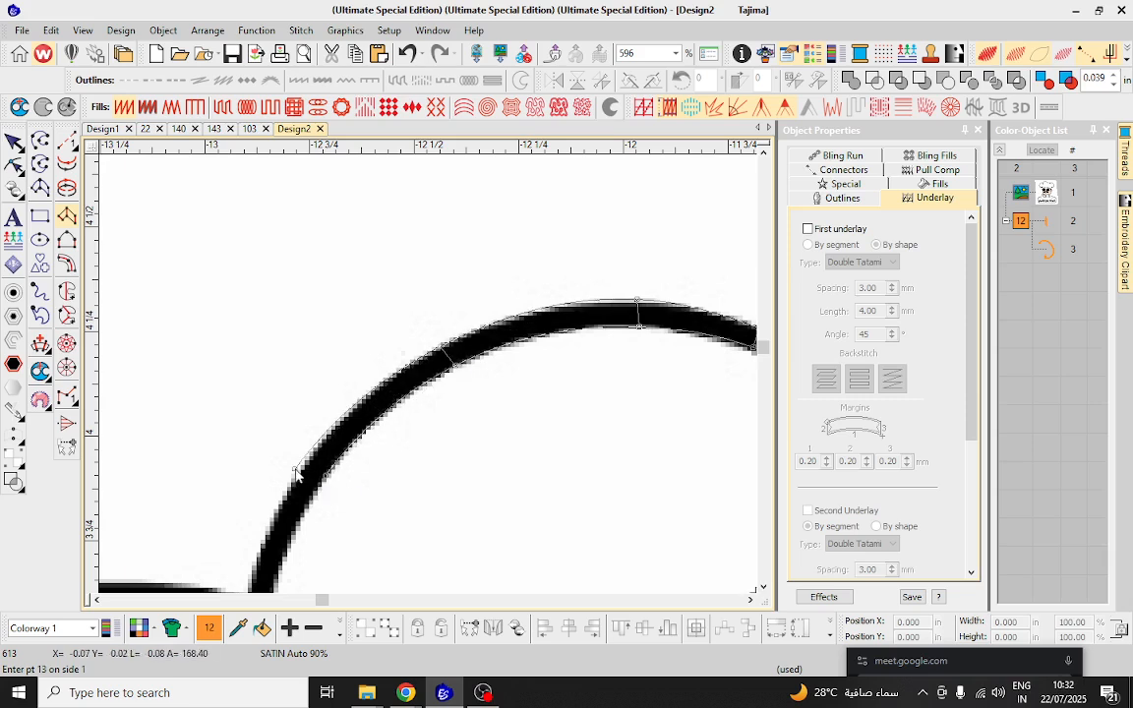
pyautogui.click(296, 467)
pyautogui.scroll(-2, 313, 506)
pyautogui.scroll(2, 449, 374)
pyautogui.press('BackSpace')
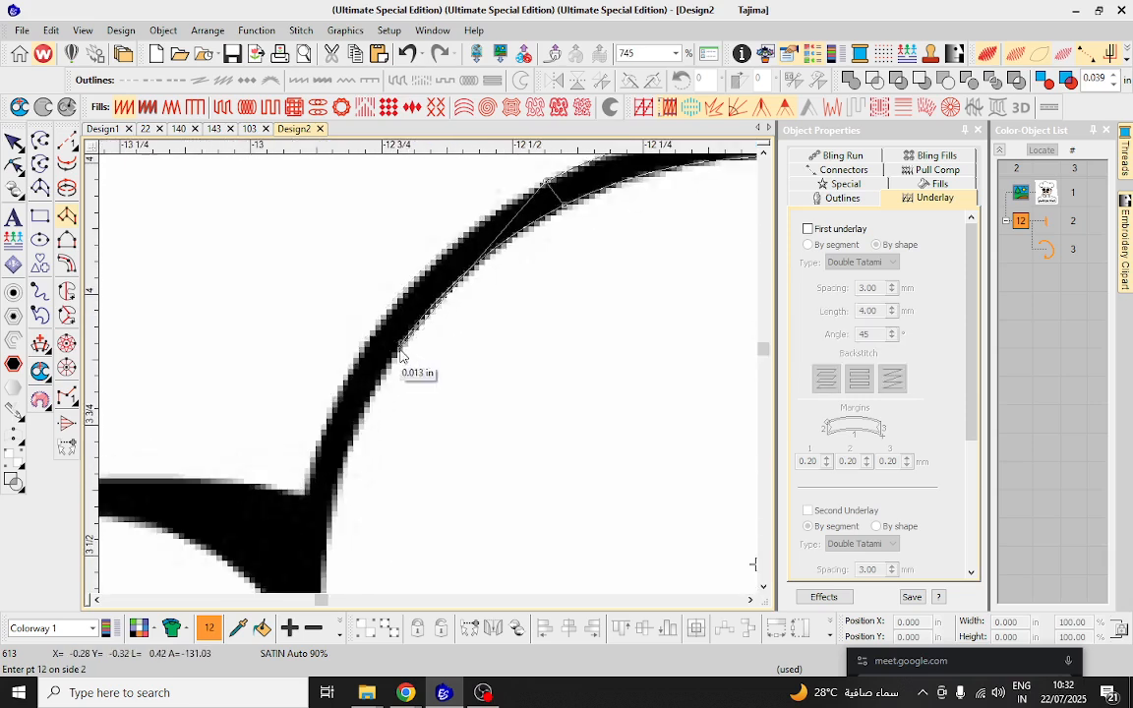
pyautogui.click(376, 336)
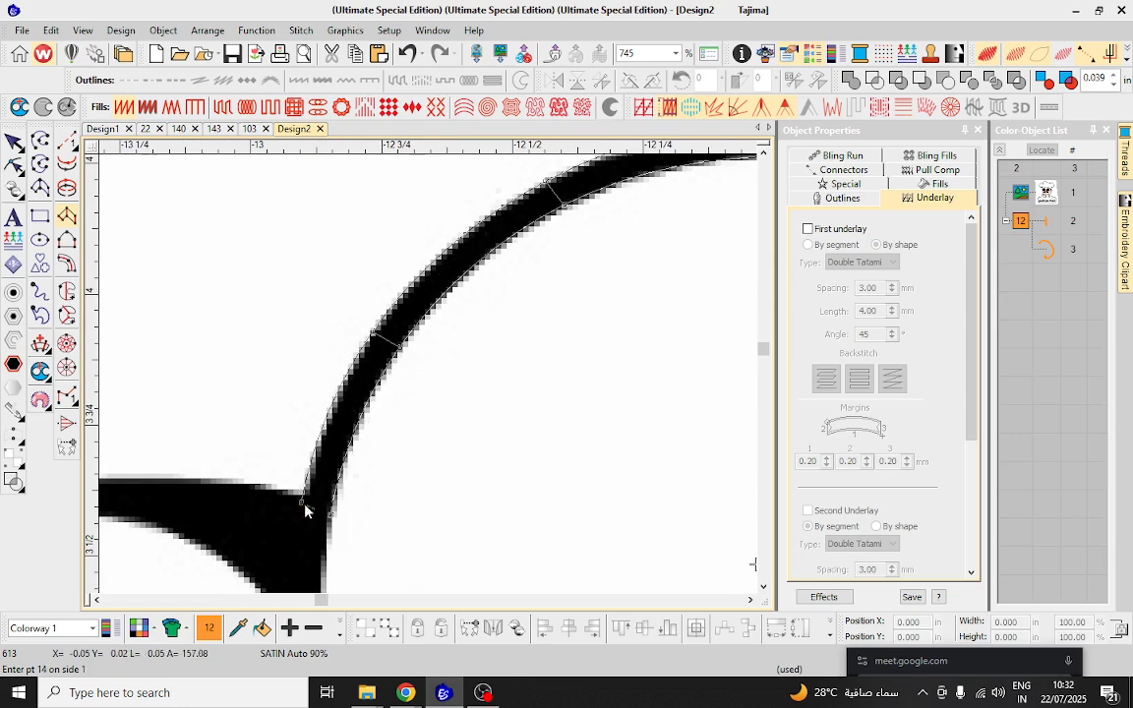
pyautogui.press('Return')
# Start a new satin column at the free end of the fold line below the left puff junction and trace it up to the junction.
pyautogui.scroll(-3, 305, 509)
pyautogui.scroll(2, 431, 389)
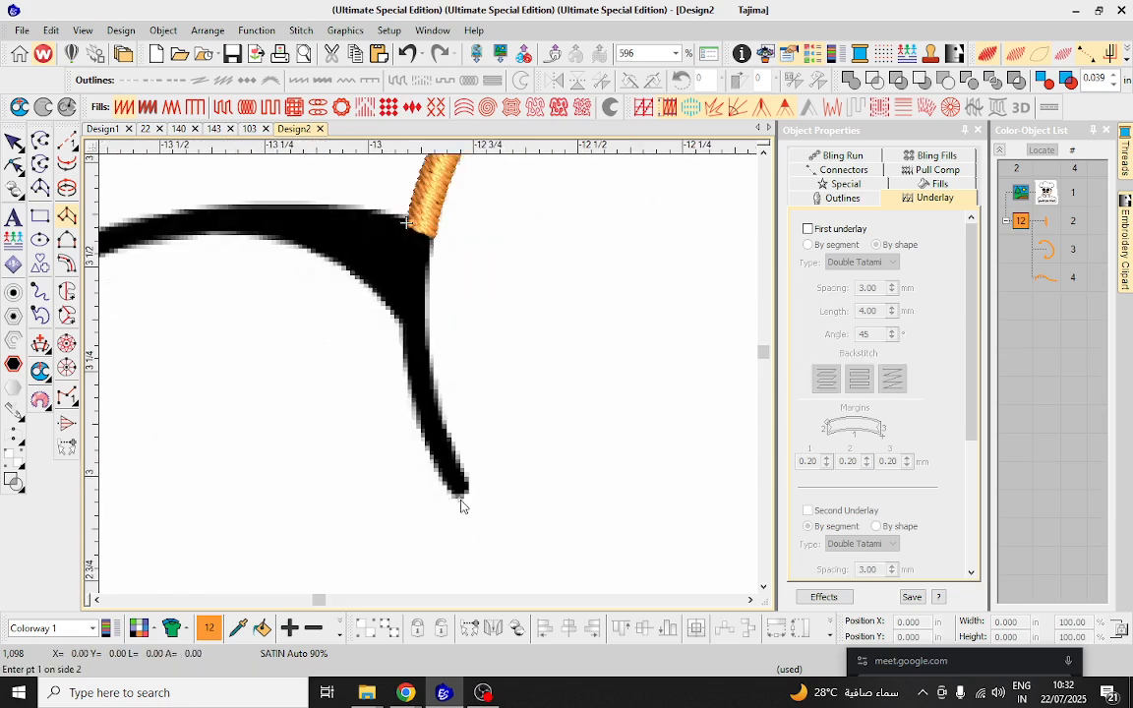
pyautogui.click(429, 464)
pyautogui.click(457, 450)
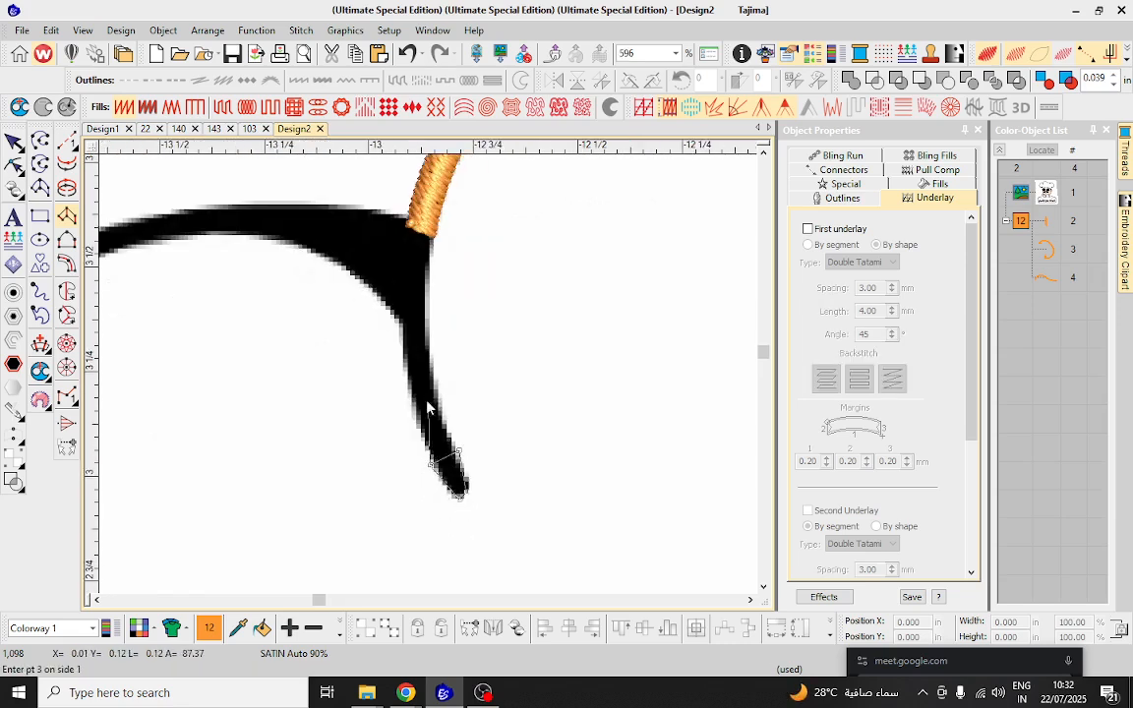
pyautogui.click(408, 386)
pyautogui.click(433, 381)
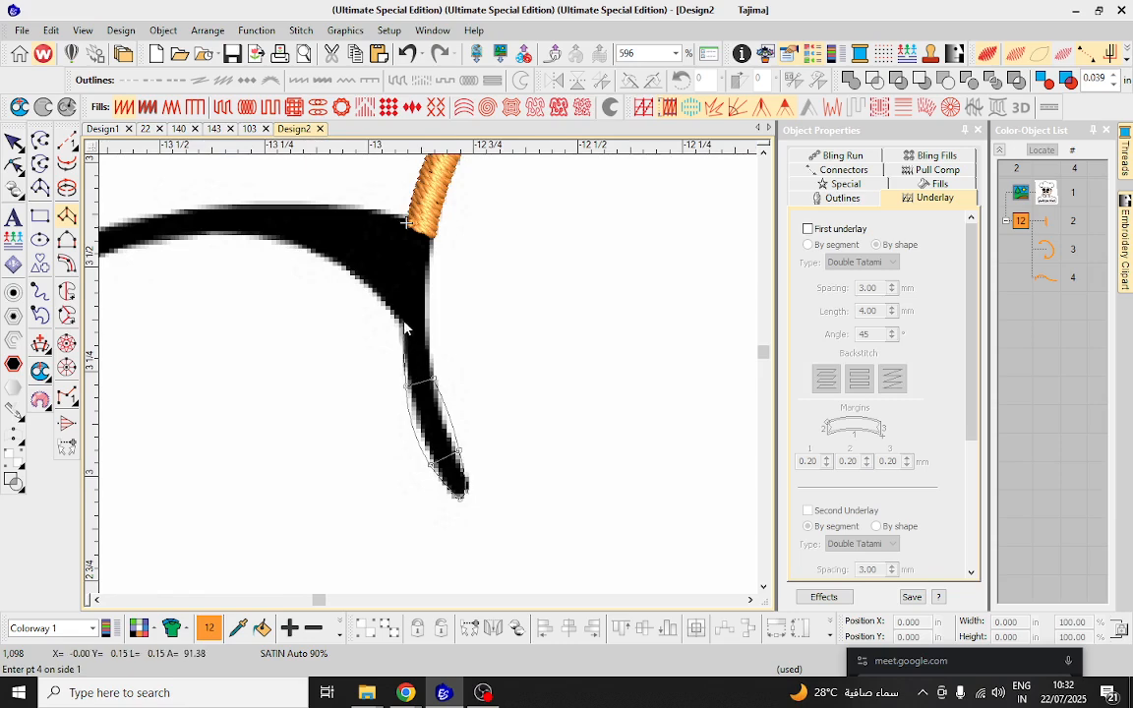
pyautogui.click(403, 320)
pyautogui.click(394, 315)
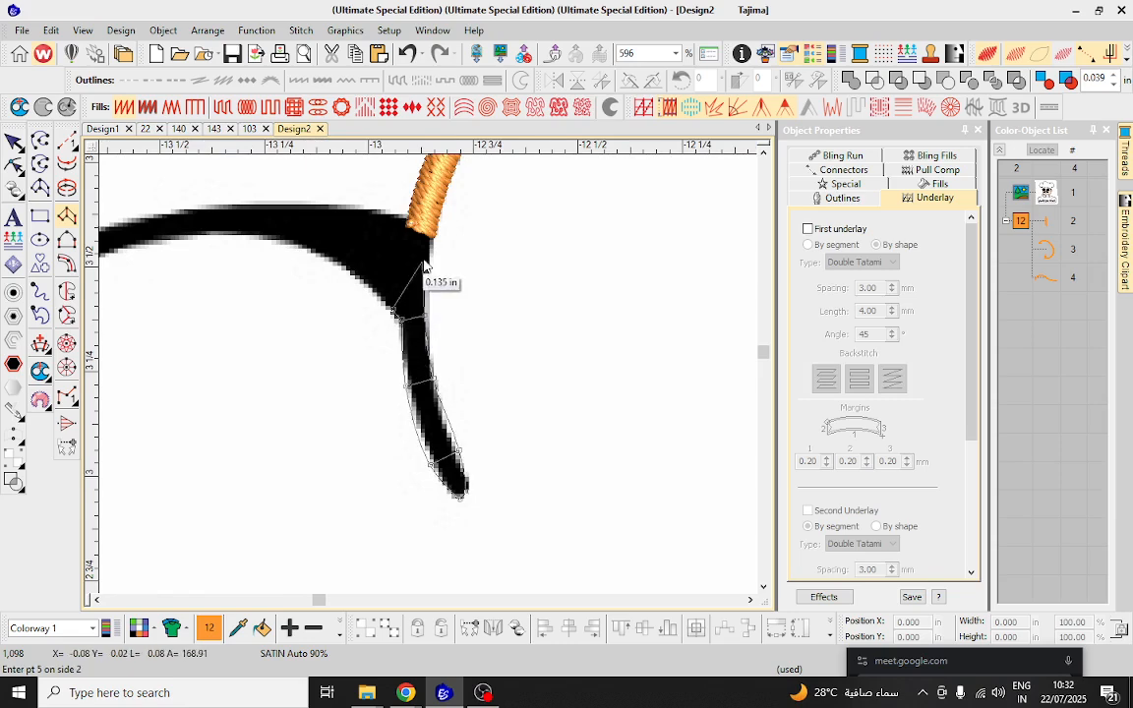
# Continue the column through the wide junction and over the top of the left puff, with point pairs across the outline.
pyautogui.click(366, 211)
pyautogui.rightClick(250, 231)
pyautogui.rightClick(250, 202)
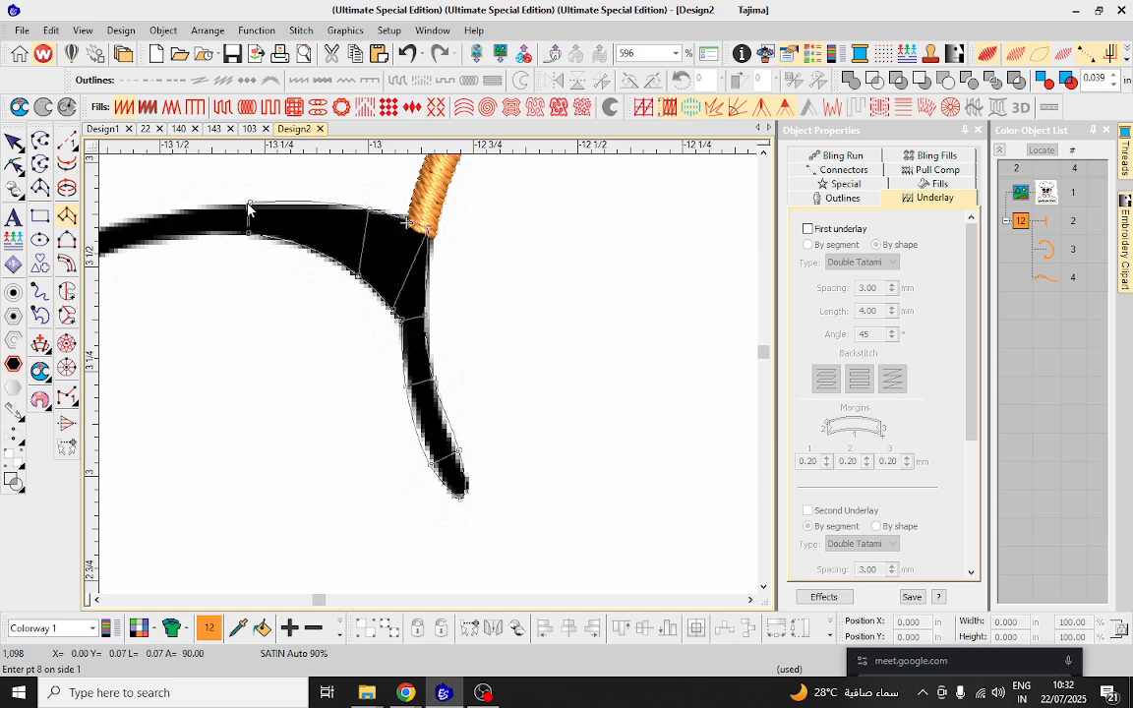
pyautogui.scroll(-2, 184, 262)
pyautogui.scroll(3, 416, 380)
pyautogui.rightClick(377, 354)
pyautogui.rightClick(365, 322)
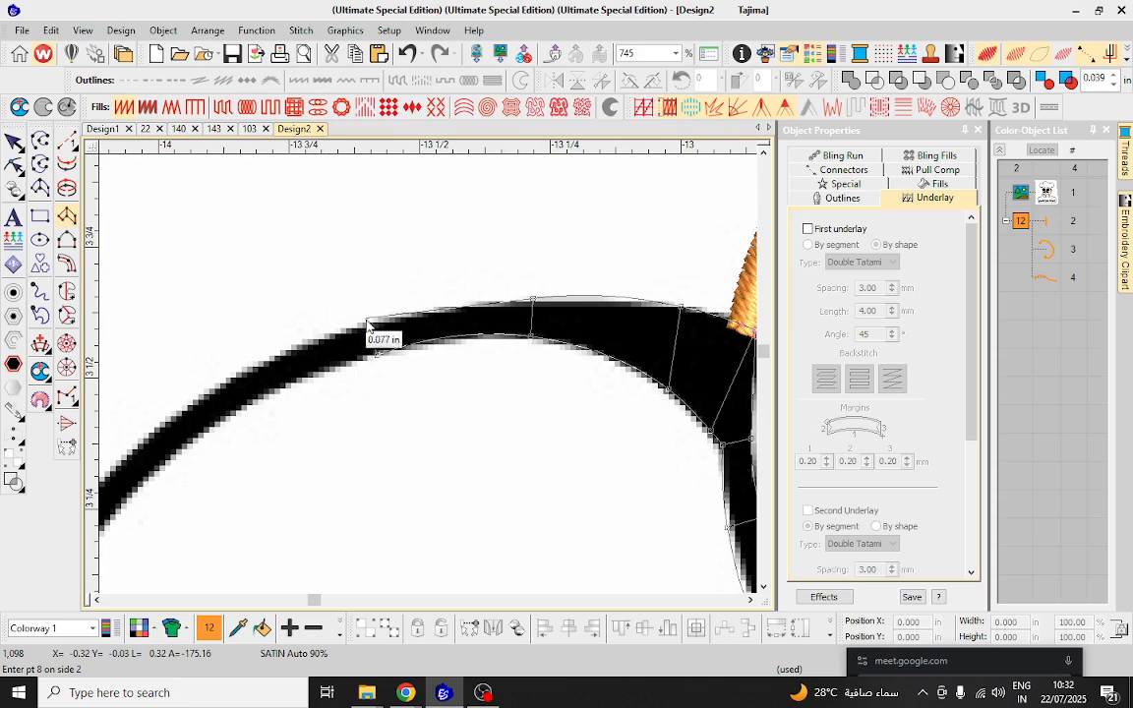
pyautogui.rightClick(204, 444)
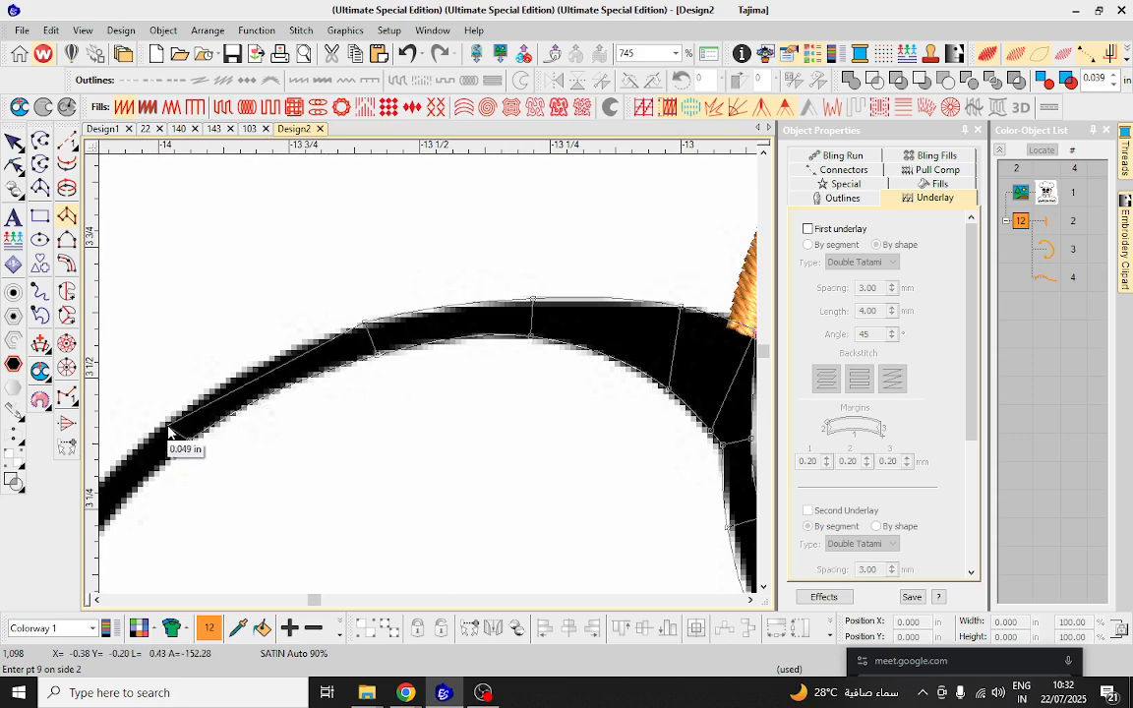
# Carry the column down the left puff's outer side to the start of the grey shading, following both outline edges.
pyautogui.scroll(-2, 428, 380)
pyautogui.scroll(2, 431, 354)
pyautogui.rightClick(342, 354)
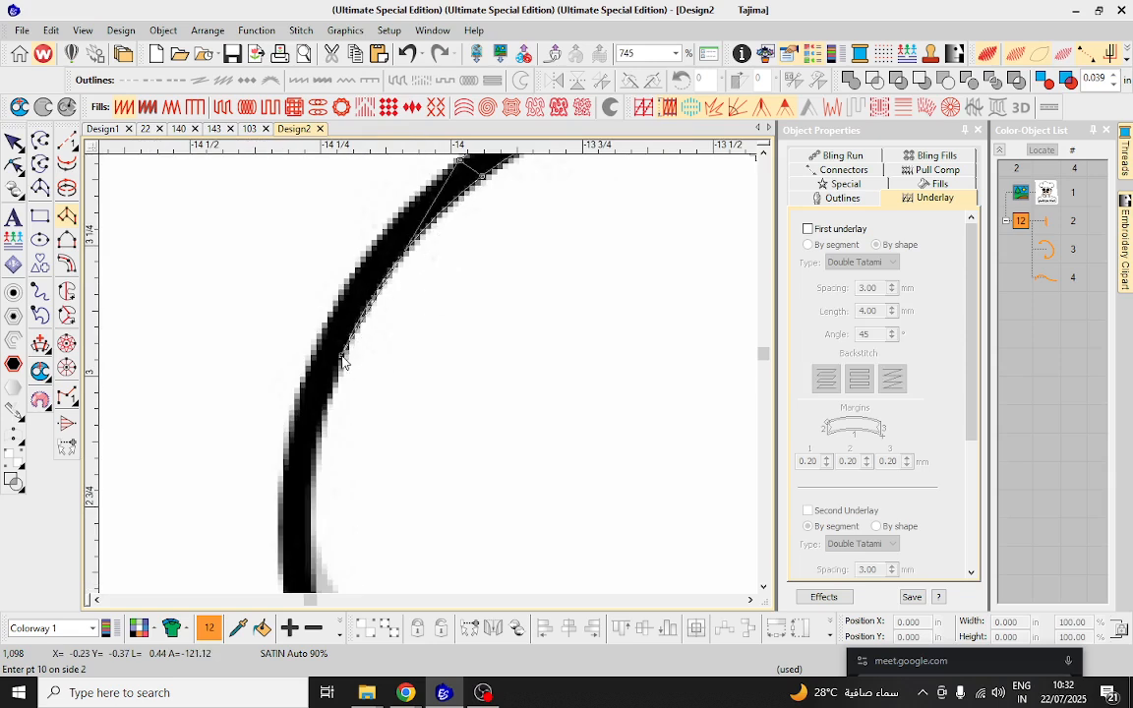
pyautogui.rightClick(310, 352)
pyautogui.rightClick(311, 523)
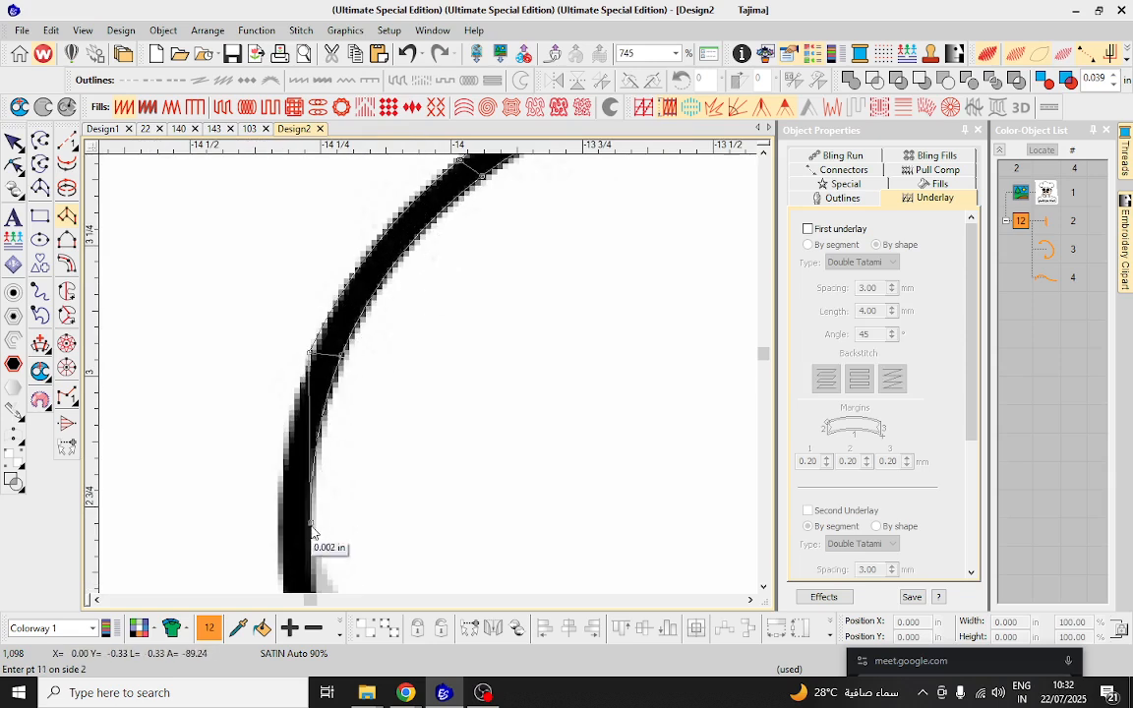
pyautogui.rightClick(280, 528)
pyautogui.scroll(1, 429, 382)
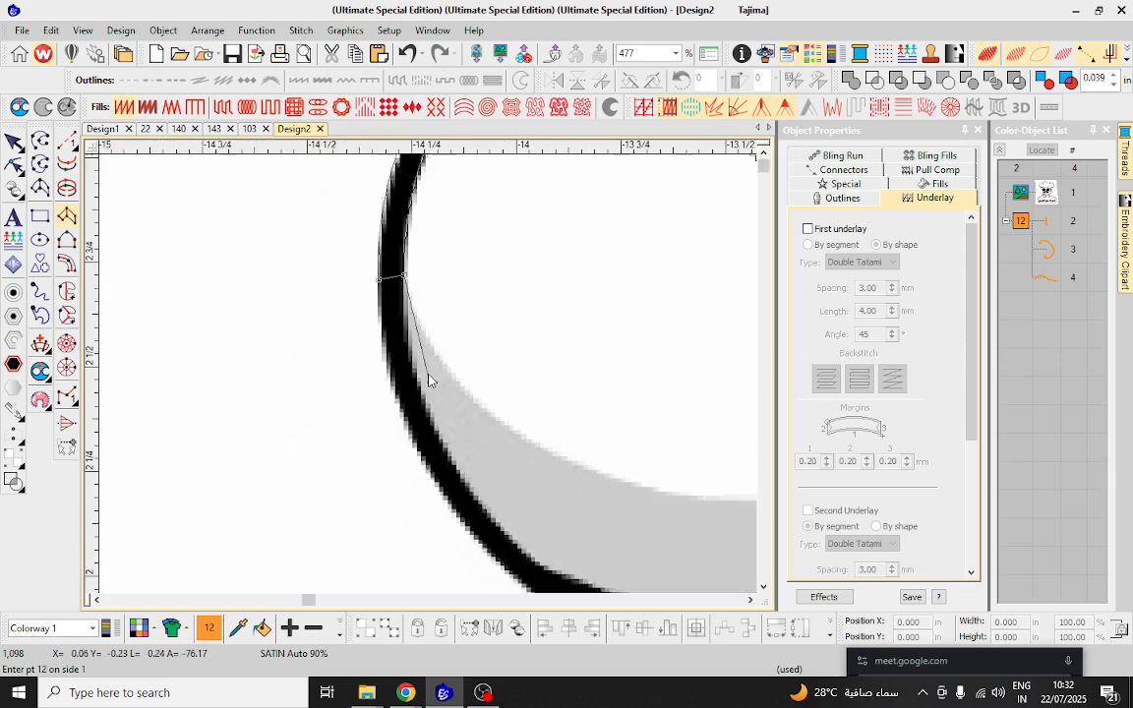
pyautogui.rightClick(432, 445)
pyautogui.rightClick(404, 452)
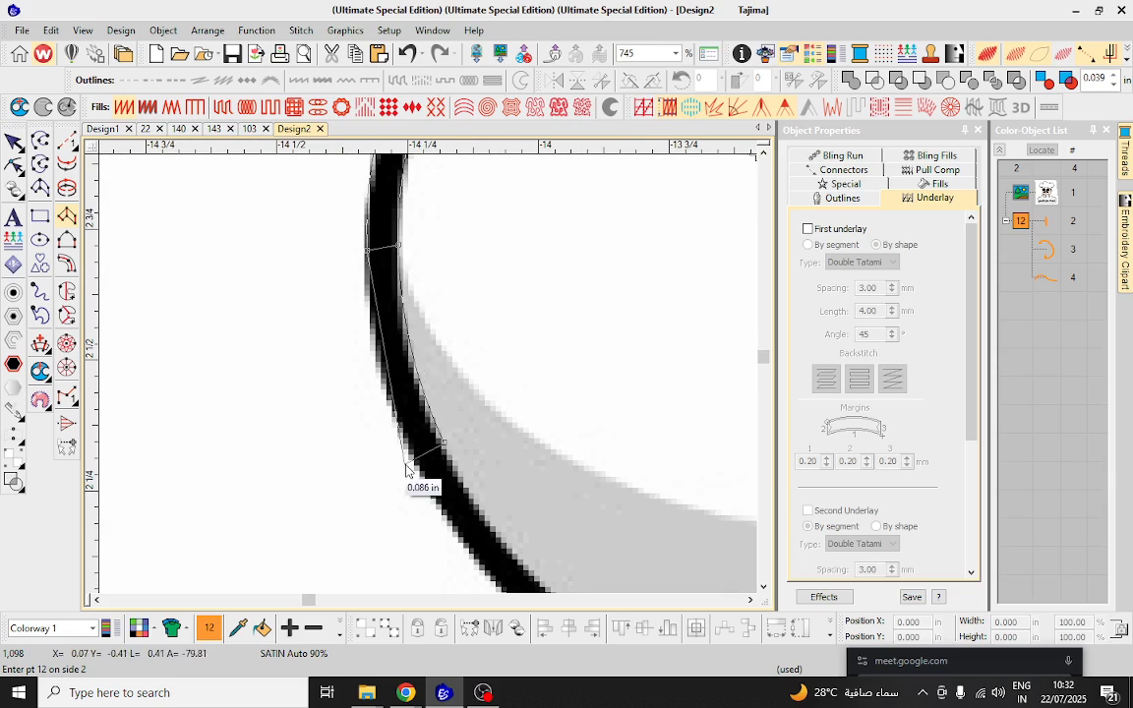
# Continue the column around the left puff's lower-left curve to where the black outline begins to widen.
pyautogui.scroll(-1, 423, 468)
pyautogui.scroll(1, 444, 354)
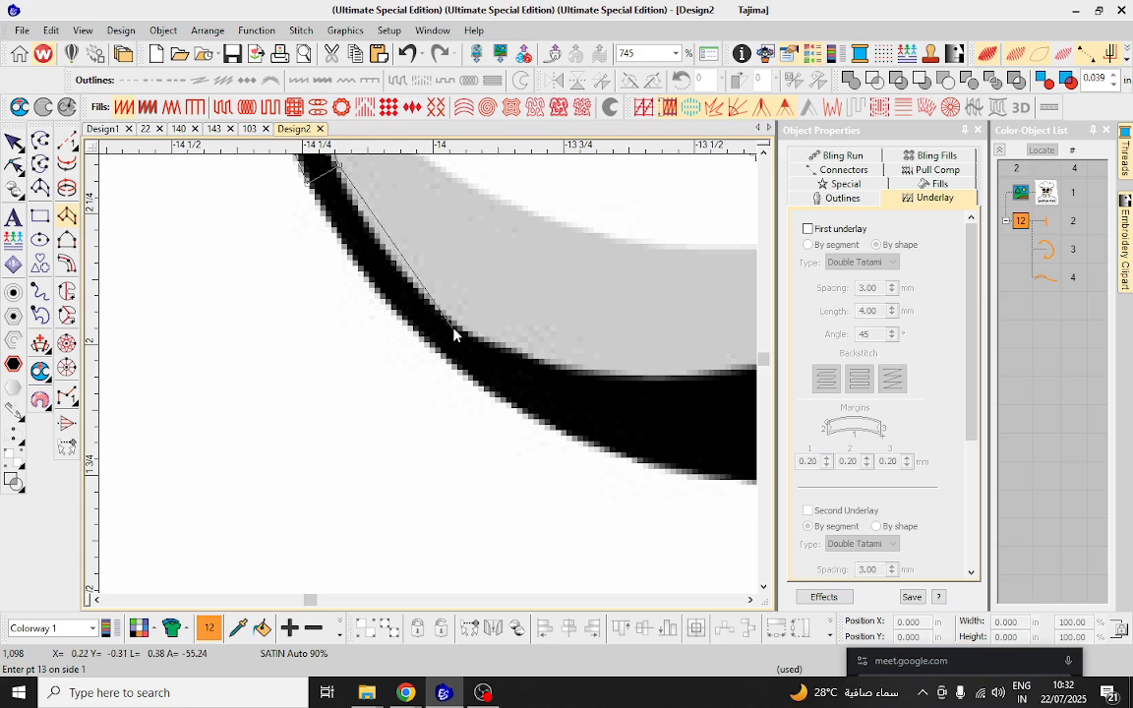
pyautogui.scroll(1, 433, 379)
pyautogui.rightClick(426, 374)
pyautogui.rightClick(409, 413)
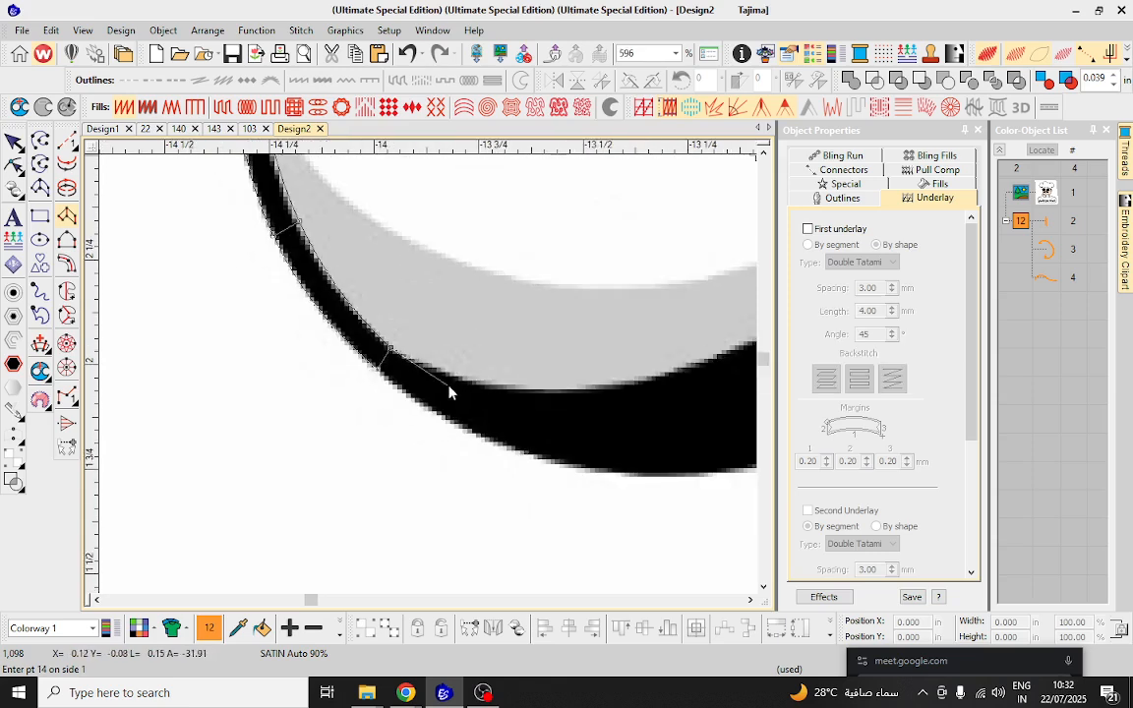
pyautogui.rightClick(466, 372)
pyautogui.rightClick(455, 438)
# Extend the column along the thick underside of the left puff, with widely spaced point pairs below the grey shading.
pyautogui.scroll(-1, 452, 362)
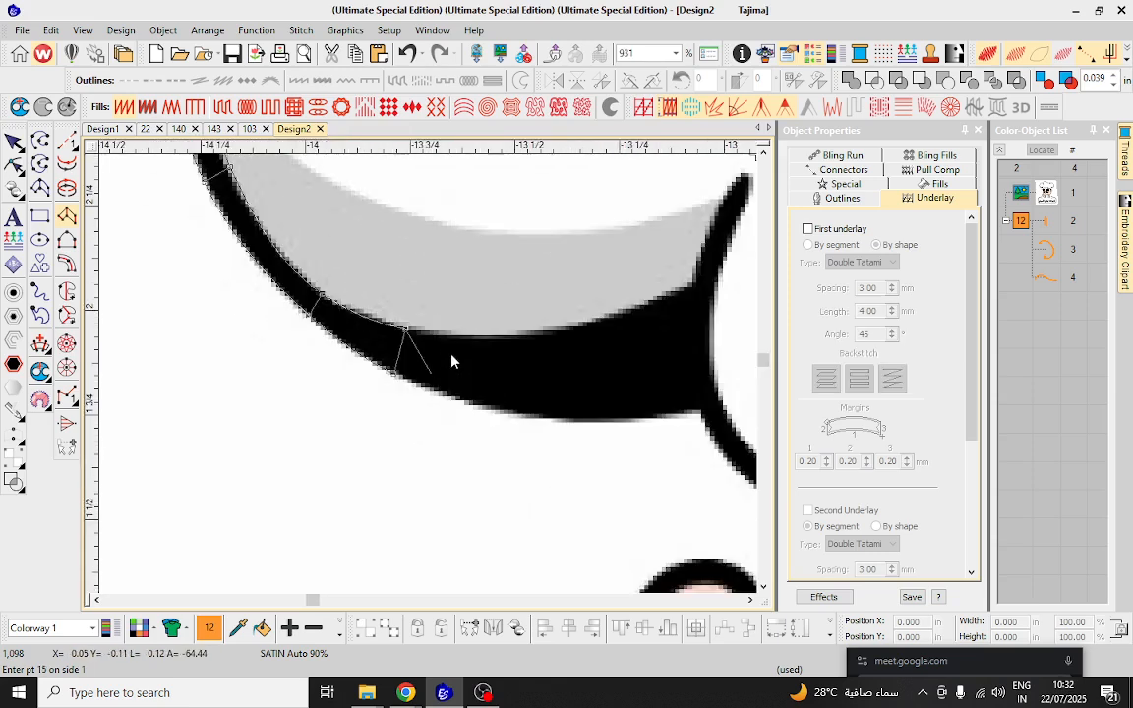
pyautogui.scroll(1, 429, 380)
pyautogui.rightClick(474, 343)
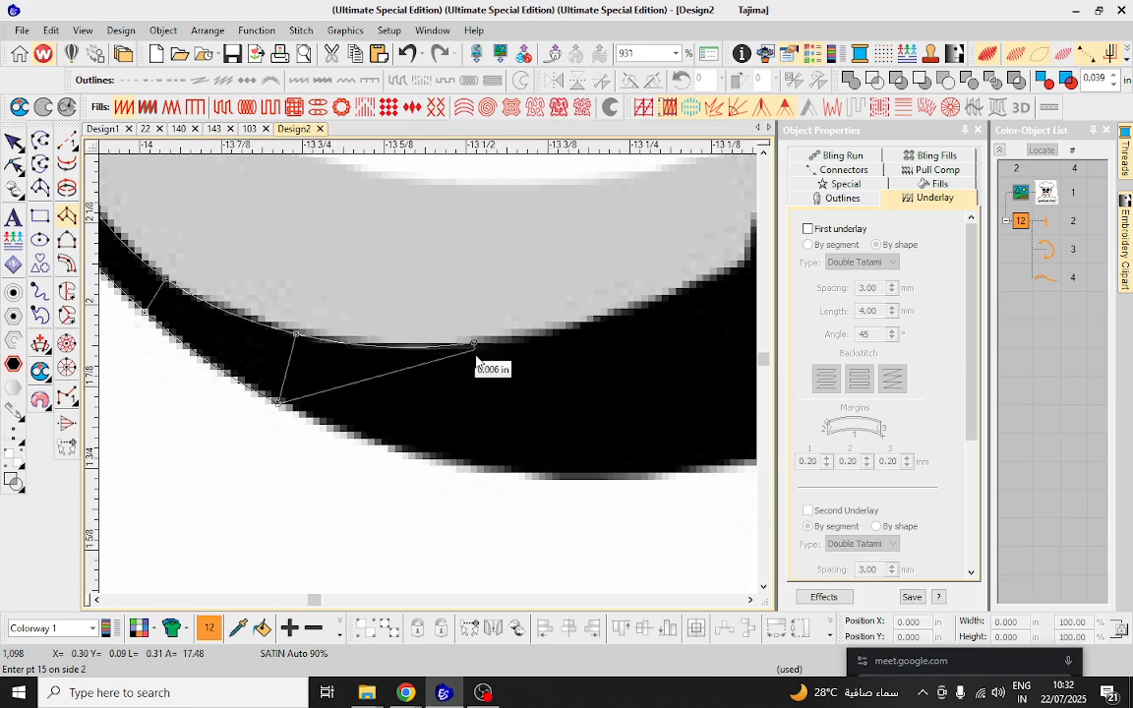
pyautogui.rightClick(476, 463)
pyautogui.rightClick(632, 313)
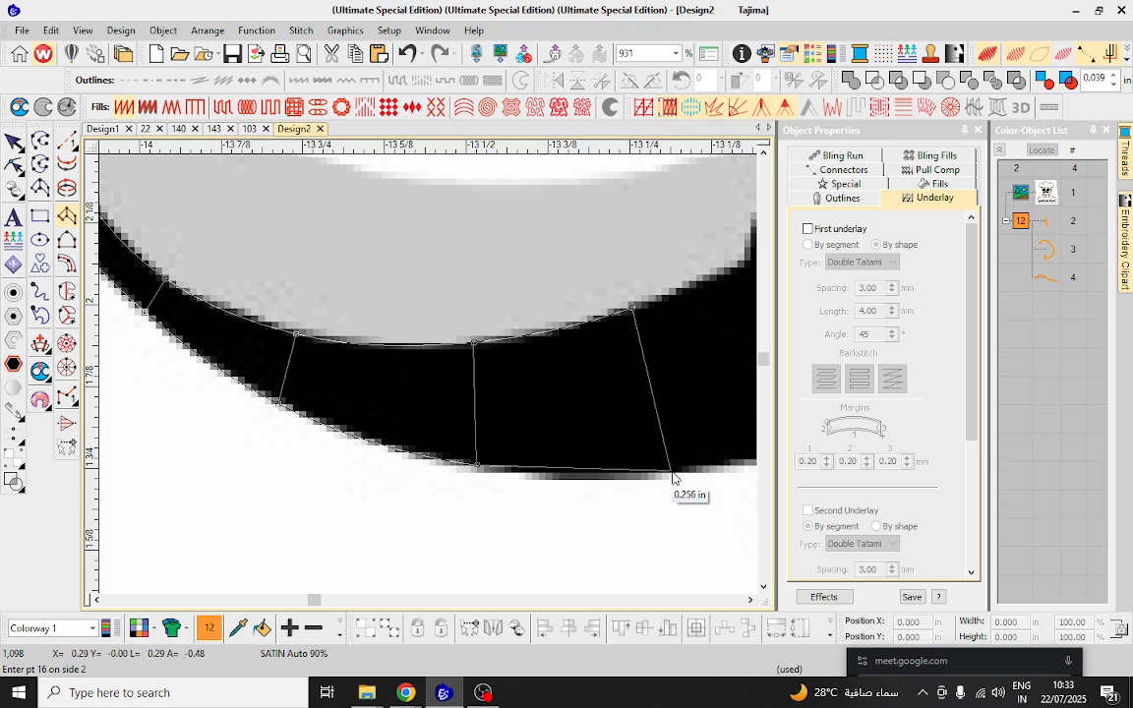
pyautogui.rightClick(674, 473)
# Place the last point pair where the puff's underside meets the inner fold line and finish the satin column.
pyautogui.scroll(-2, 438, 374)
pyautogui.scroll(2, 449, 292)
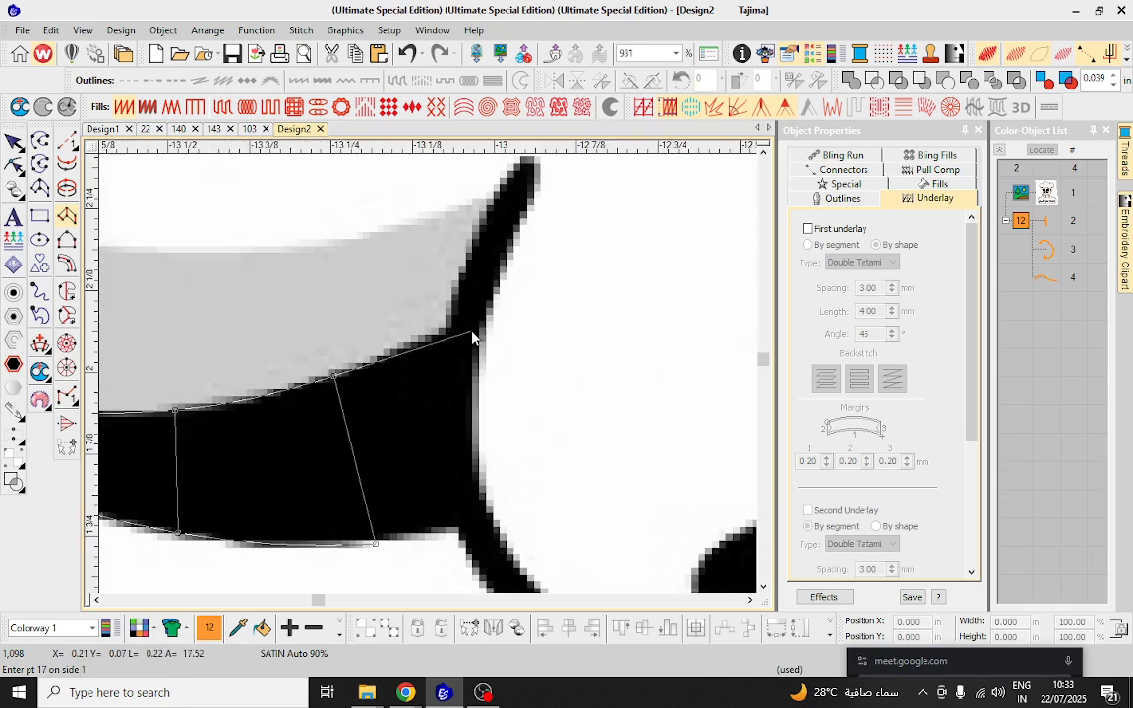
pyautogui.rightClick(454, 328)
pyautogui.rightClick(460, 528)
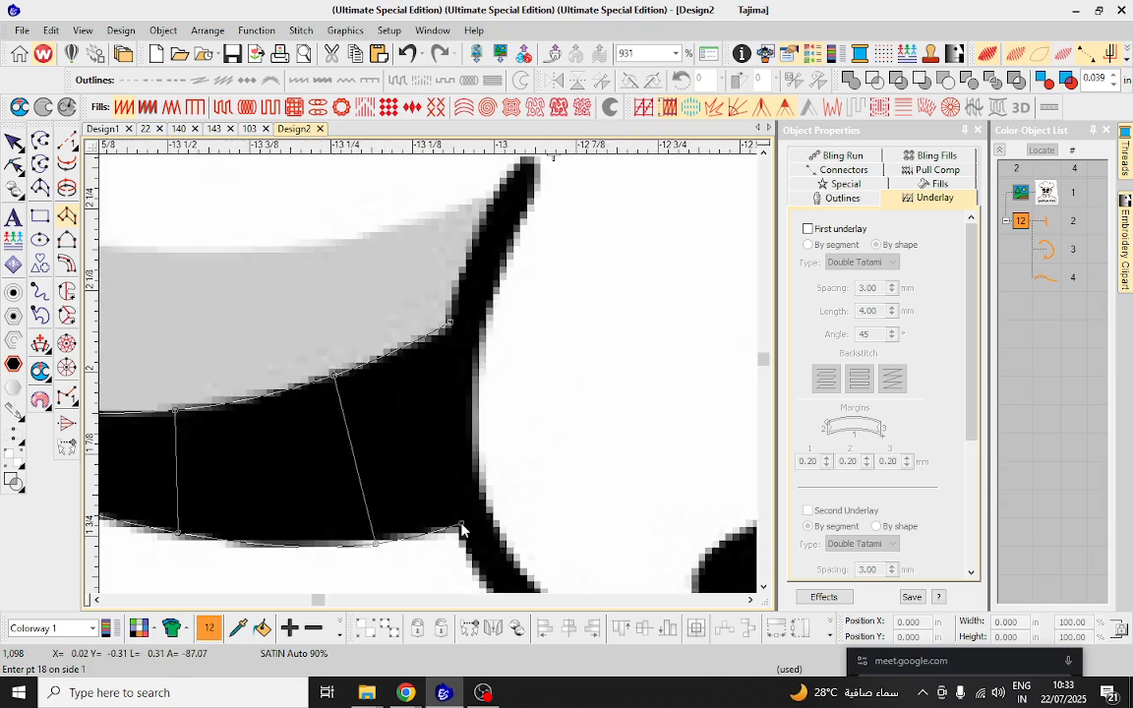
pyautogui.press('Return')
# Start a satin column at the upper tip of the left inner fold line and trace it down to the puff's underside.
pyautogui.scroll(2, 495, 259)
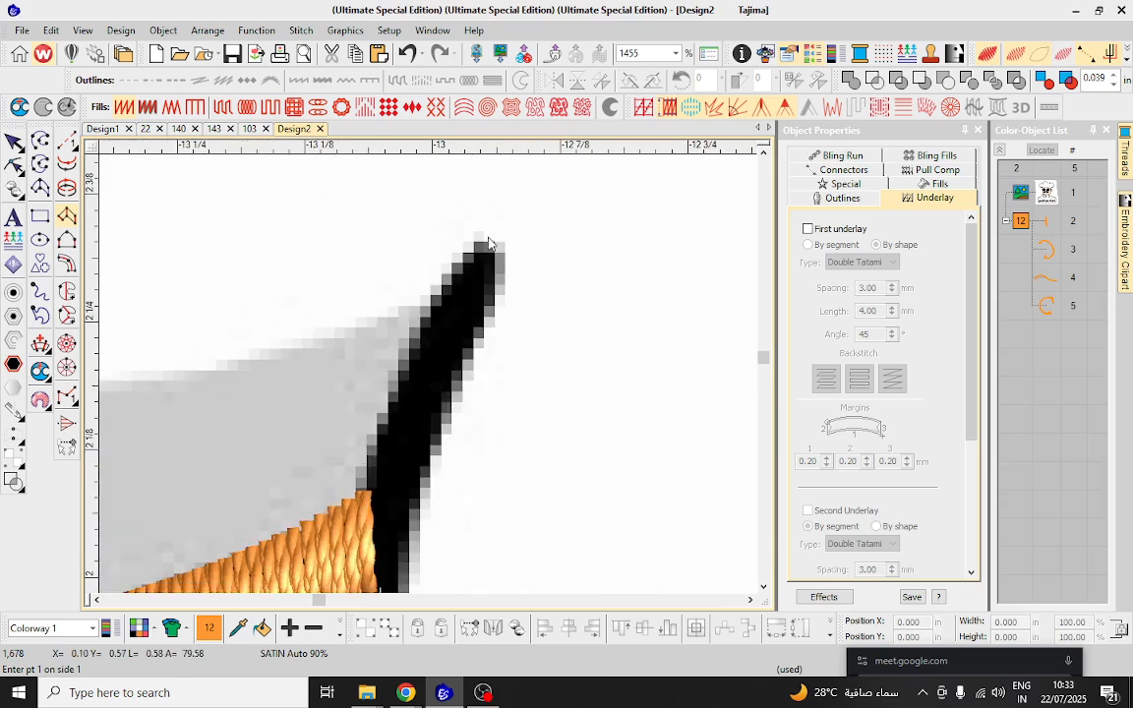
pyautogui.click(482, 338)
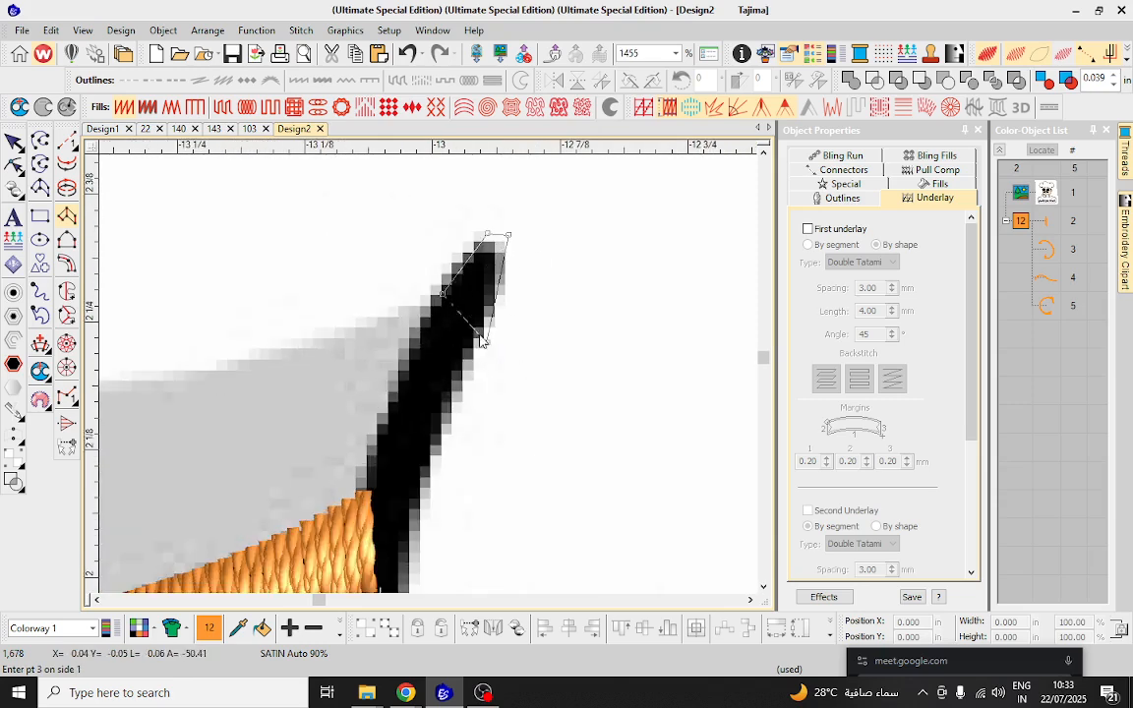
pyautogui.rightClick(378, 426)
pyautogui.rightClick(434, 462)
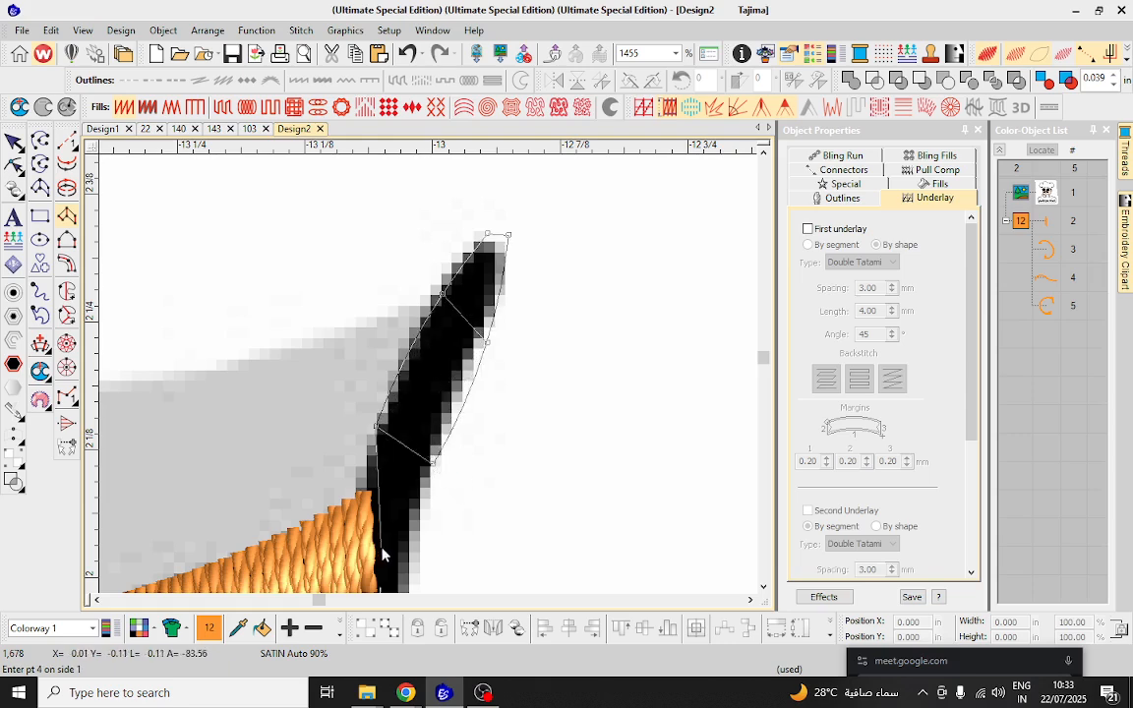
pyautogui.rightClick(359, 567)
pyautogui.rightClick(400, 580)
# Continue the fold-line column past the end of the puff's stitched underside and into the curve below it.
pyautogui.scroll(-1, 422, 412)
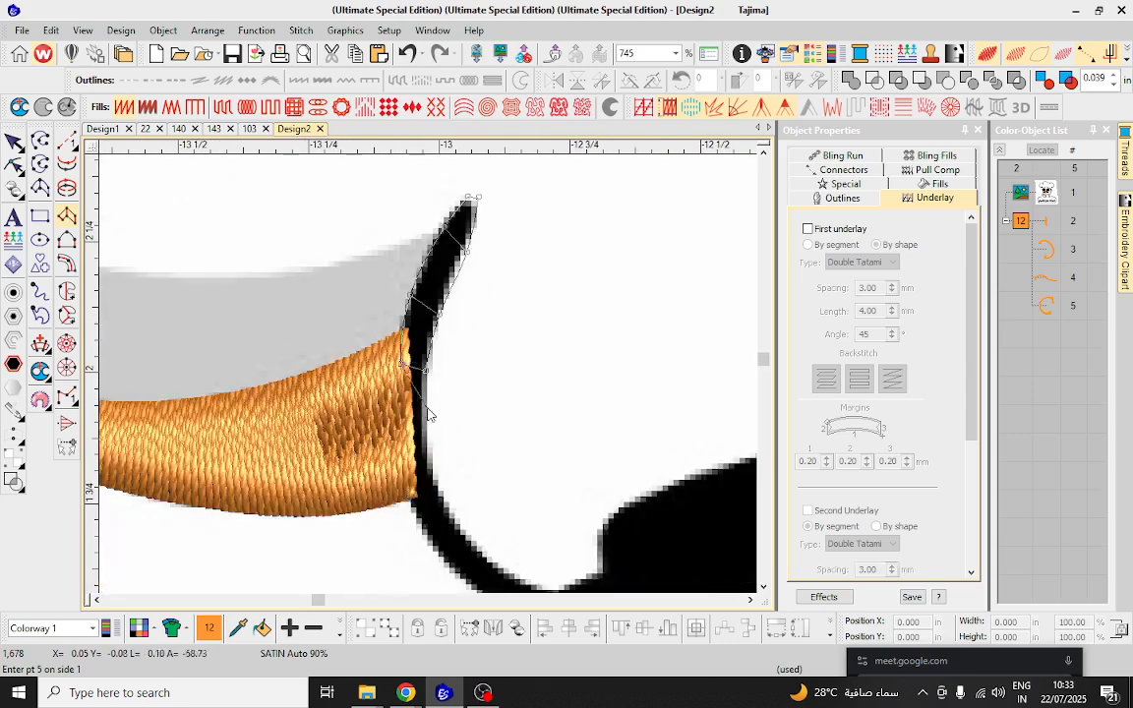
pyautogui.scroll(1, 401, 453)
pyautogui.rightClick(403, 456)
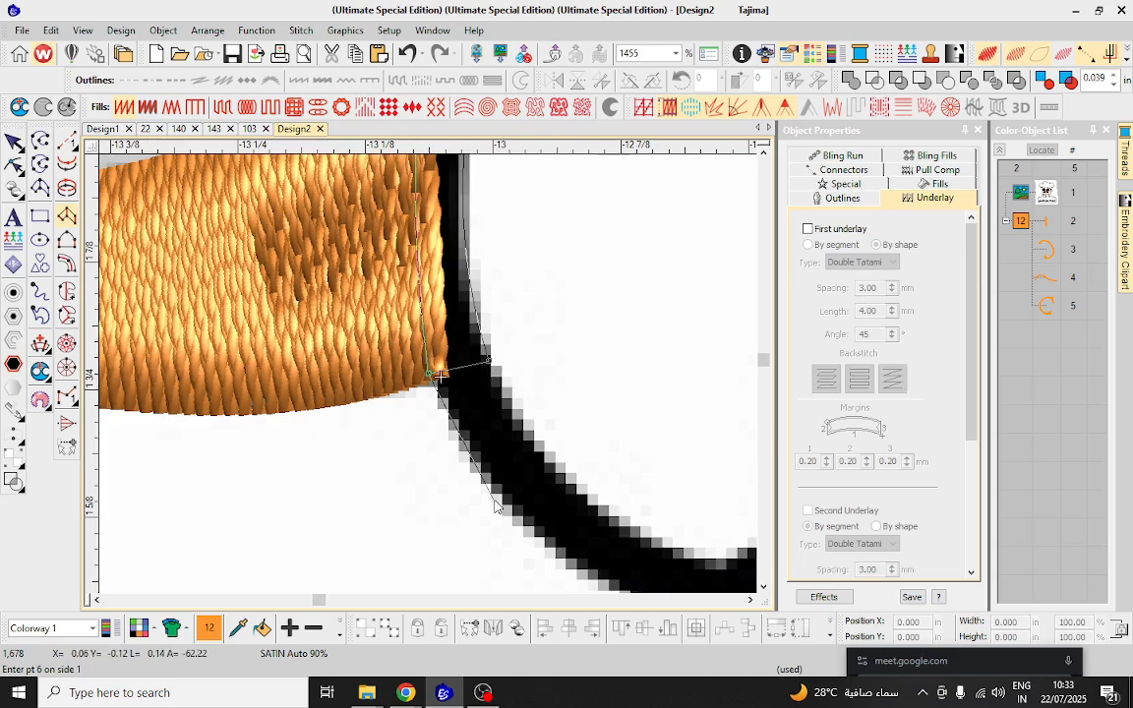
pyautogui.rightClick(529, 528)
pyautogui.rightClick(576, 490)
# Trace the rest of the curve to the corner where the hat meets the face outline and finish the satin column.
pyautogui.scroll(-3, 596, 495)
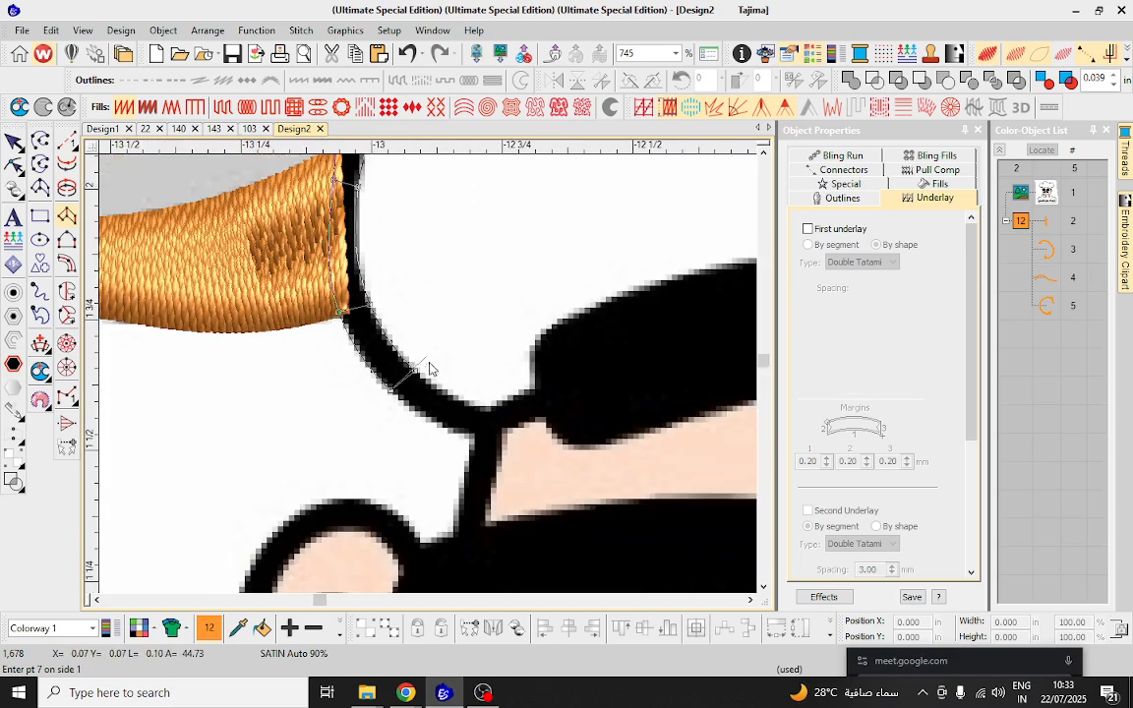
pyautogui.scroll(2, 429, 369)
pyautogui.rightClick(450, 381)
pyautogui.rightClick(473, 344)
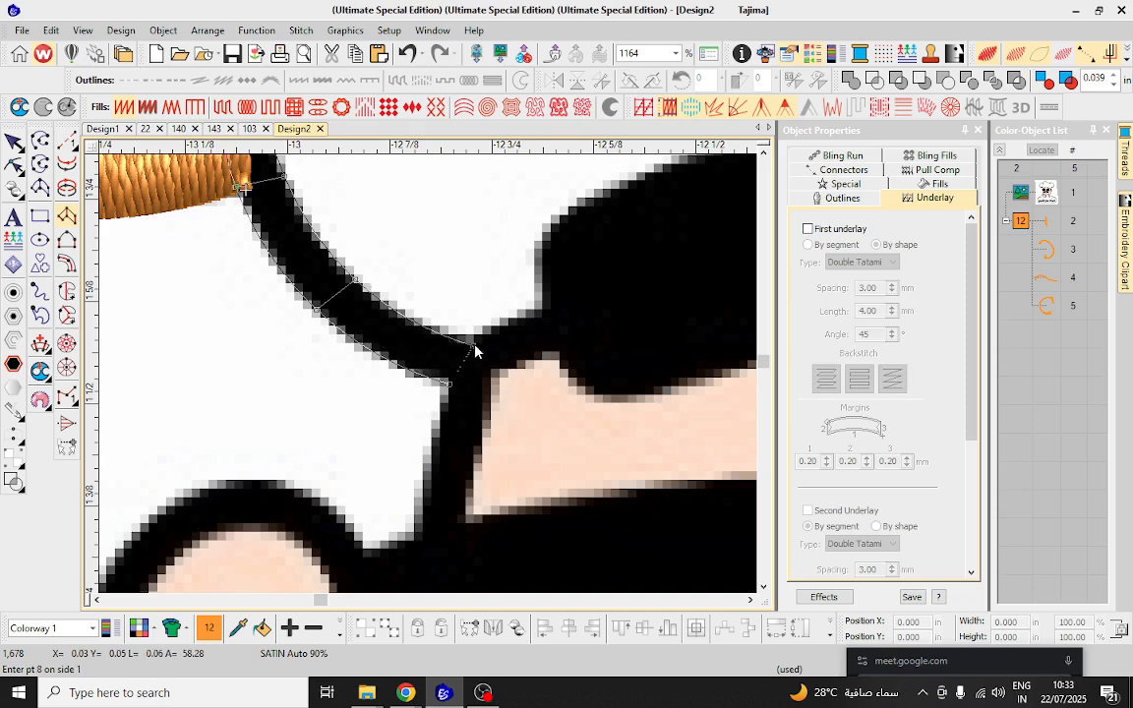
pyautogui.press('Return')
# Trace a satin column from the left sunglass lens up the face edge, around the hat corner and into the left eyebrow, and finish it.
pyautogui.scroll(-12, 467, 364)
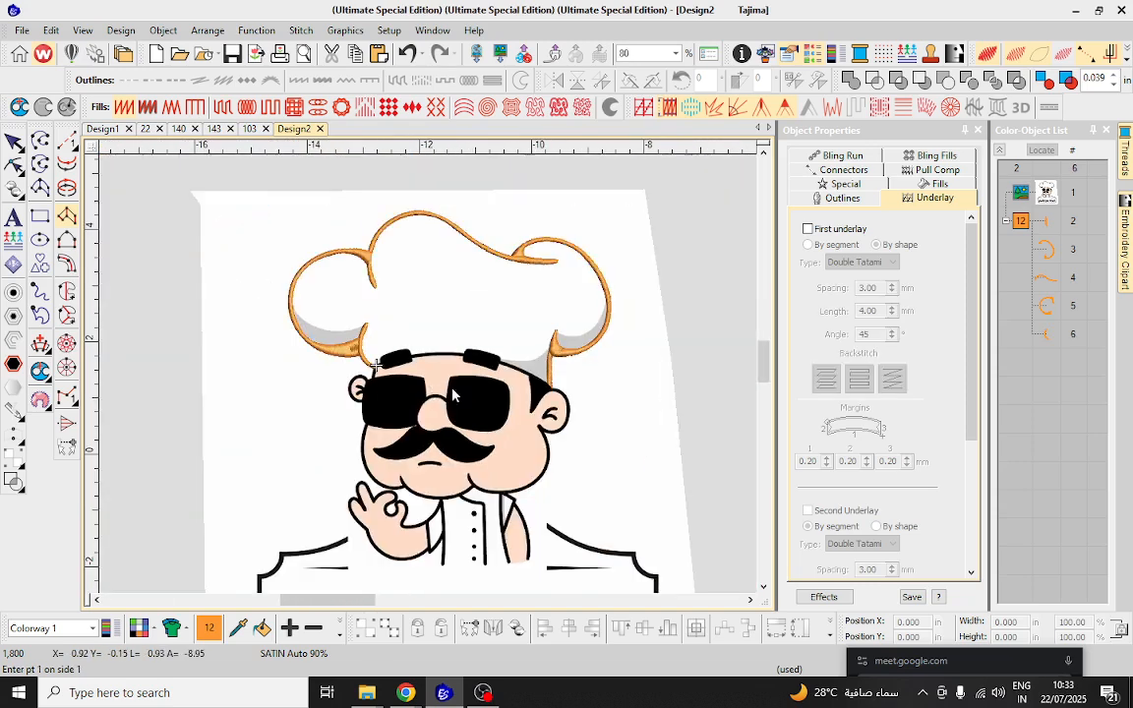
pyautogui.scroll(11, 452, 395)
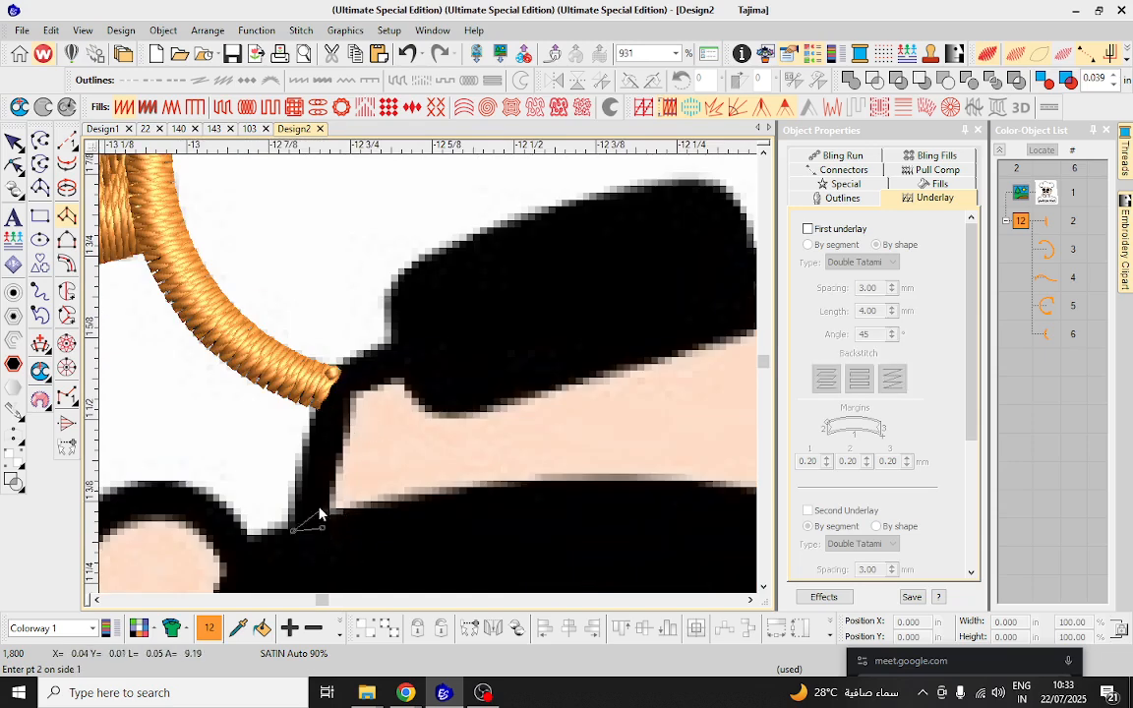
pyautogui.click(301, 453)
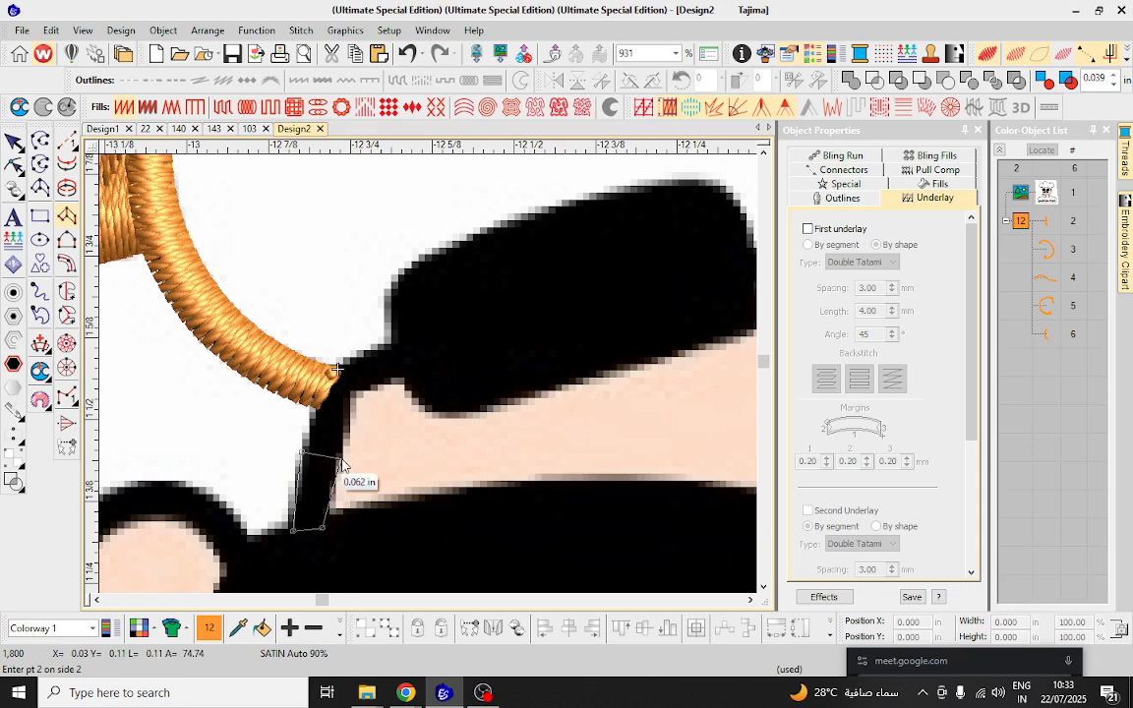
pyautogui.click(321, 372)
pyautogui.click(350, 393)
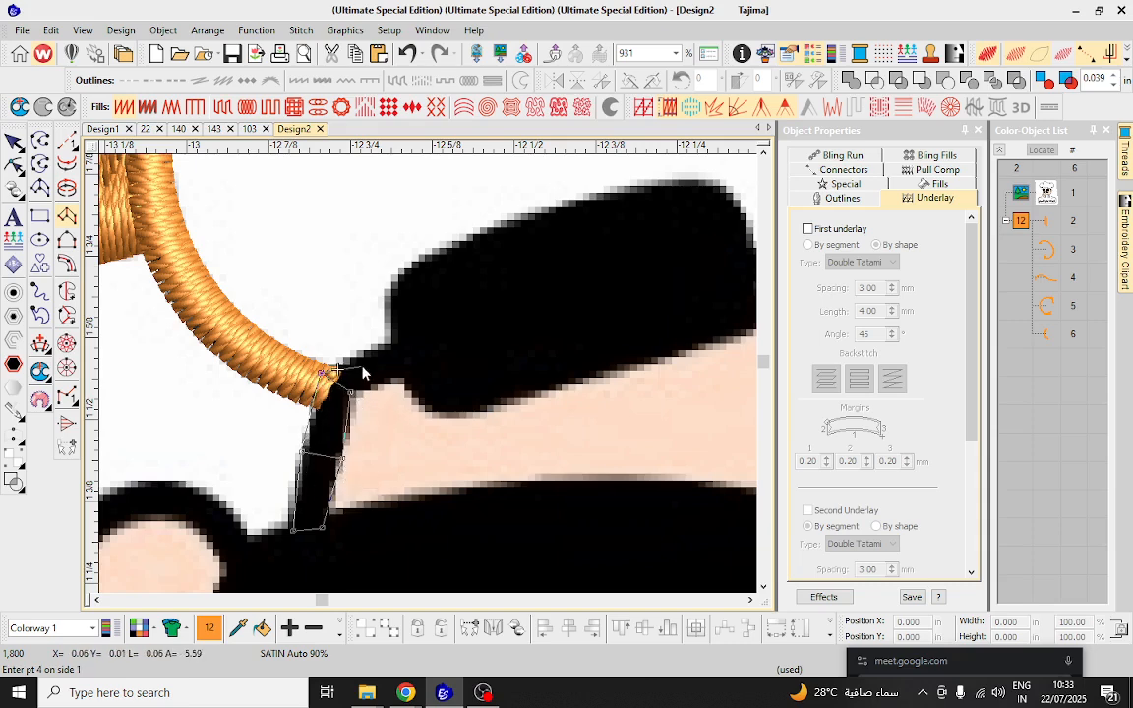
pyautogui.click(404, 341)
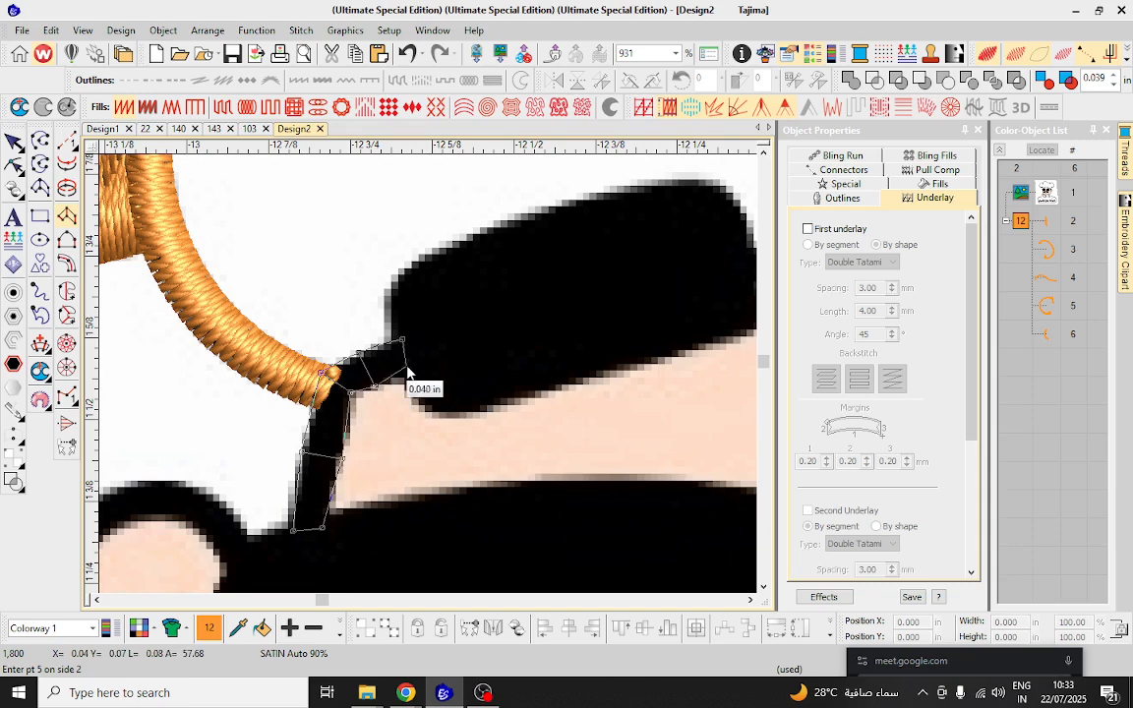
pyautogui.click(421, 373)
pyautogui.press('Return')
# Start a satin column at the left eyebrow's inner end and trace it along the black hat line to the middle of the forehead.
pyautogui.scroll(-3, 427, 373)
pyautogui.scroll(2, 404, 372)
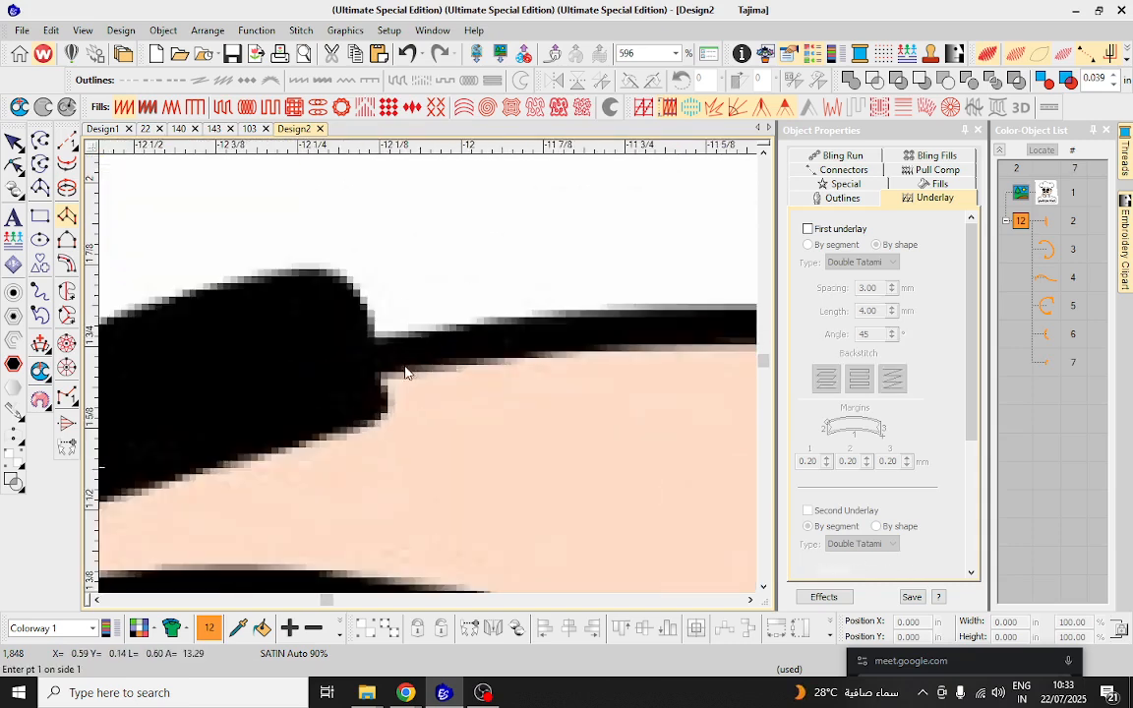
pyautogui.click(392, 399)
pyautogui.click(373, 333)
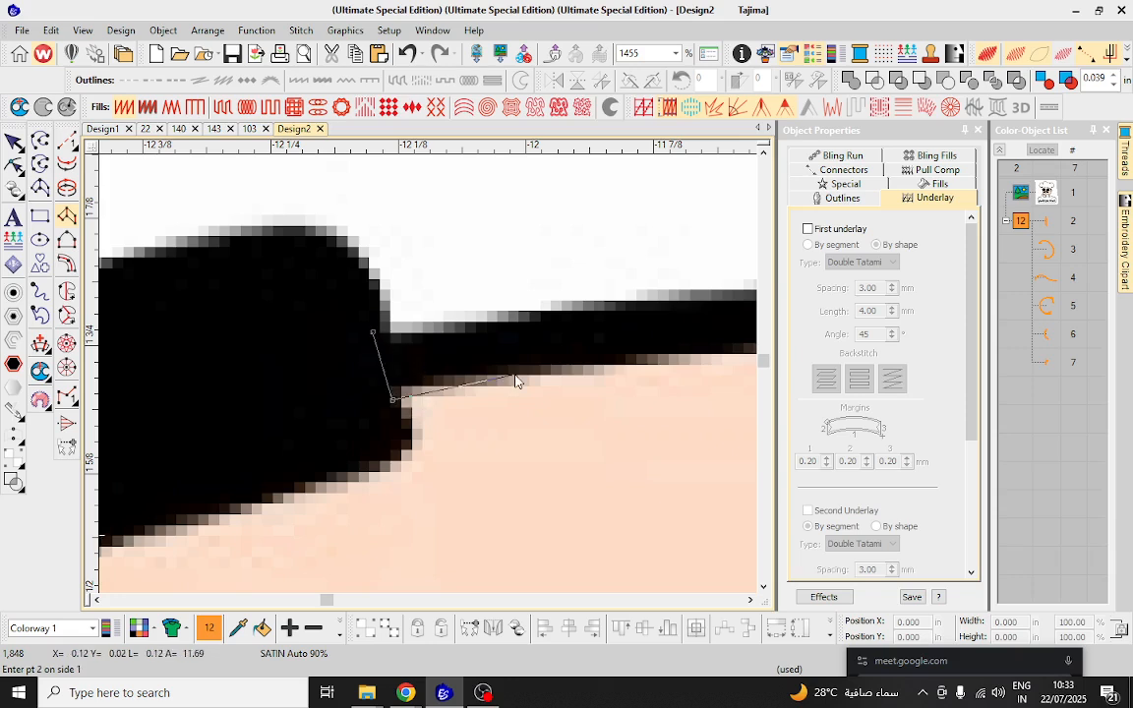
pyautogui.scroll(-1, 576, 331)
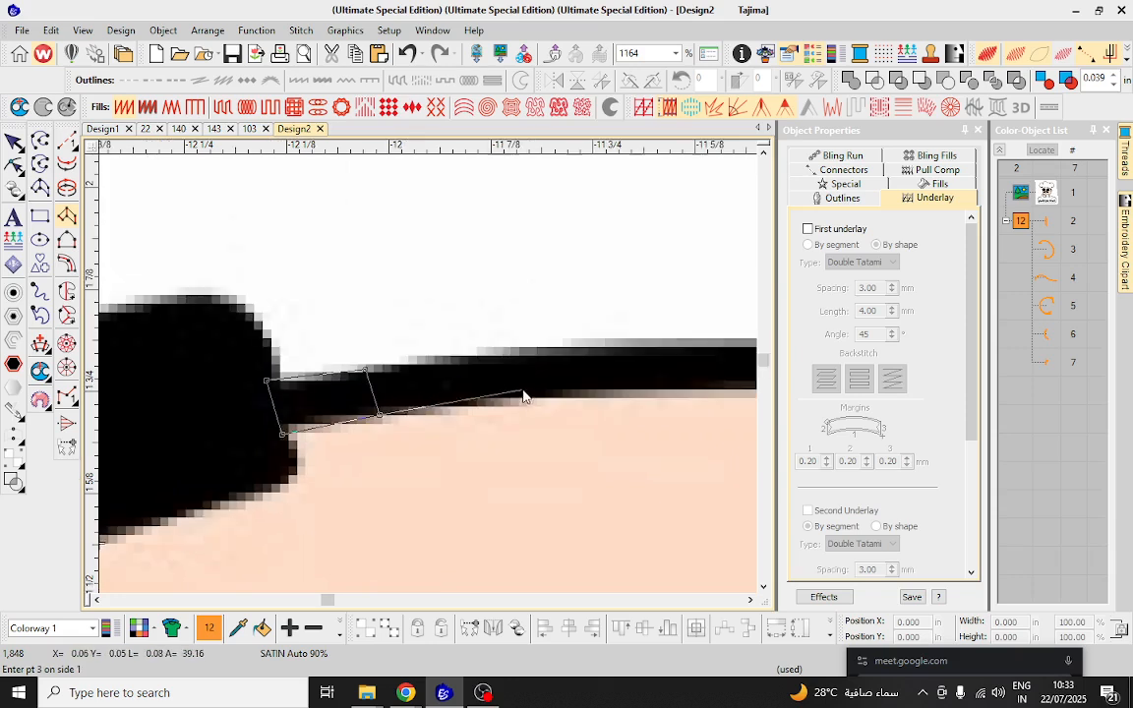
pyautogui.click(547, 396)
pyautogui.click(547, 350)
pyautogui.click(721, 388)
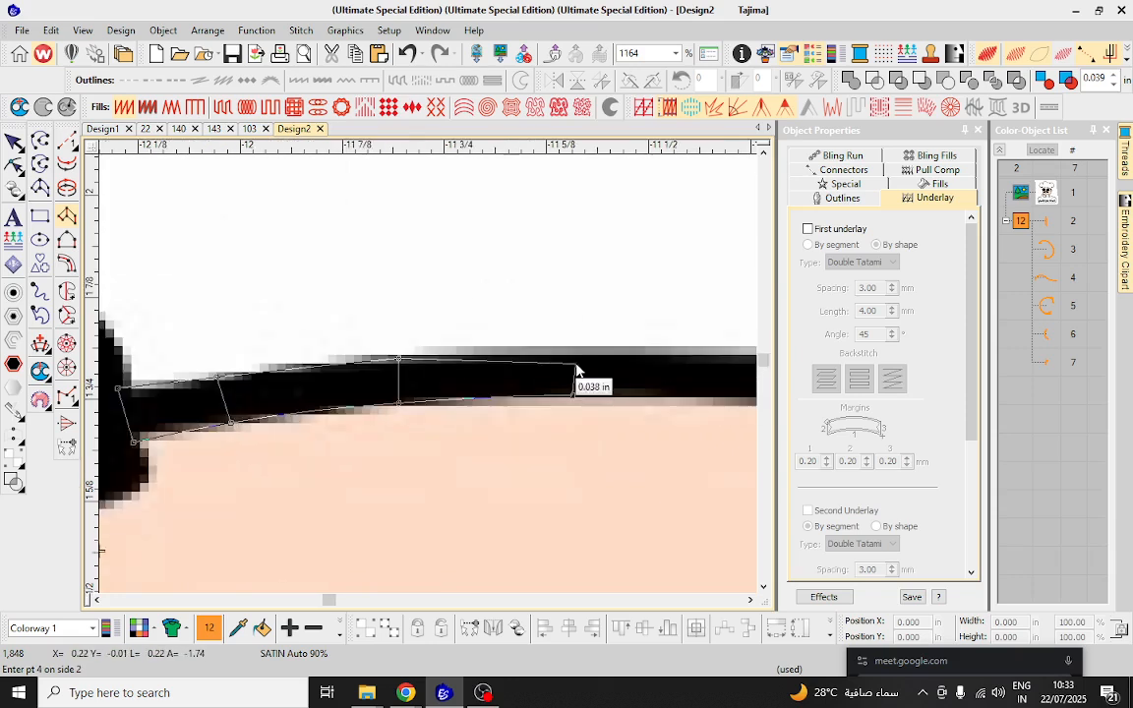
pyautogui.click(579, 353)
# Trace the rest of the forehead line into the right eyebrow and finish the satin column.
pyautogui.scroll(-4, 271, 364)
pyautogui.scroll(3, 531, 393)
pyautogui.click(448, 364)
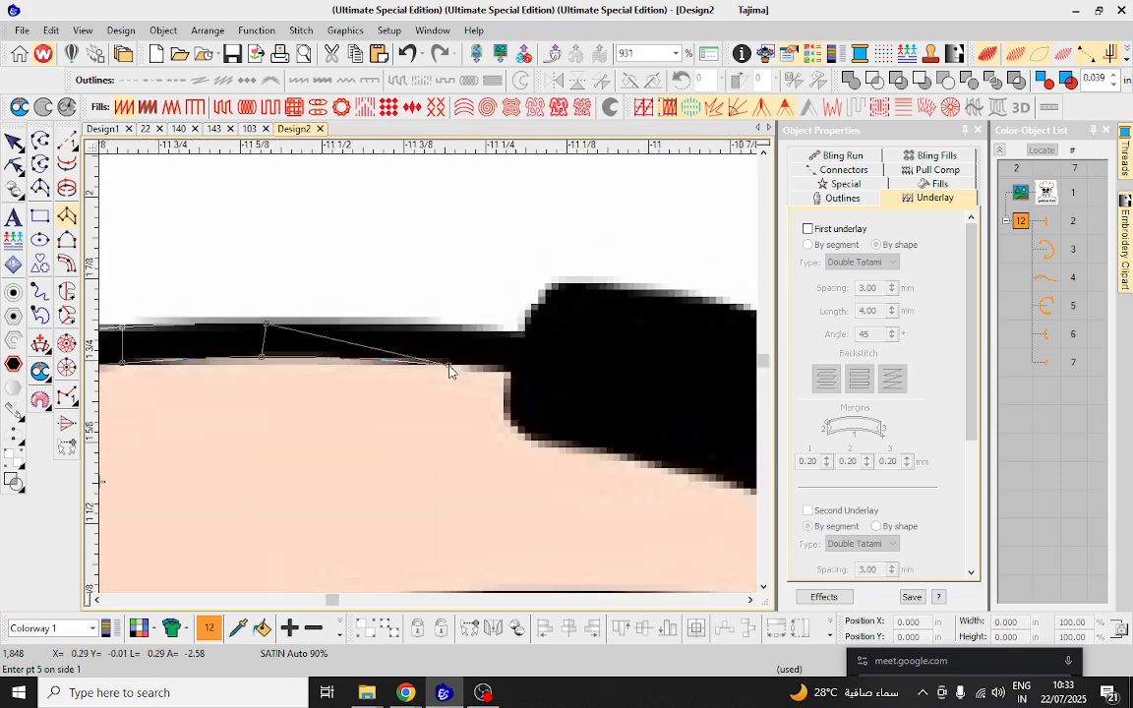
pyautogui.click(462, 329)
pyautogui.click(526, 370)
pyautogui.click(539, 351)
pyautogui.press('Return')
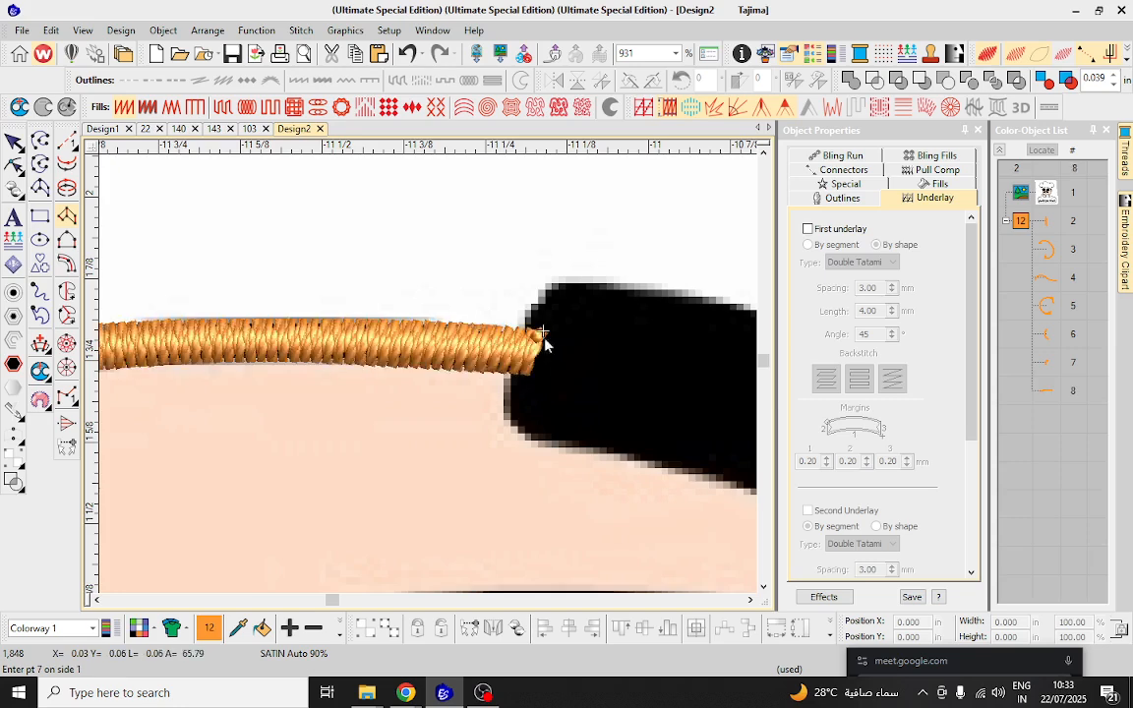
# Trace a satin column along the hat line from the right eyebrow's outer end down to the black hair corner and finish it.
pyautogui.scroll(-4, 482, 324)
pyautogui.scroll(3, 452, 364)
pyautogui.click(403, 370)
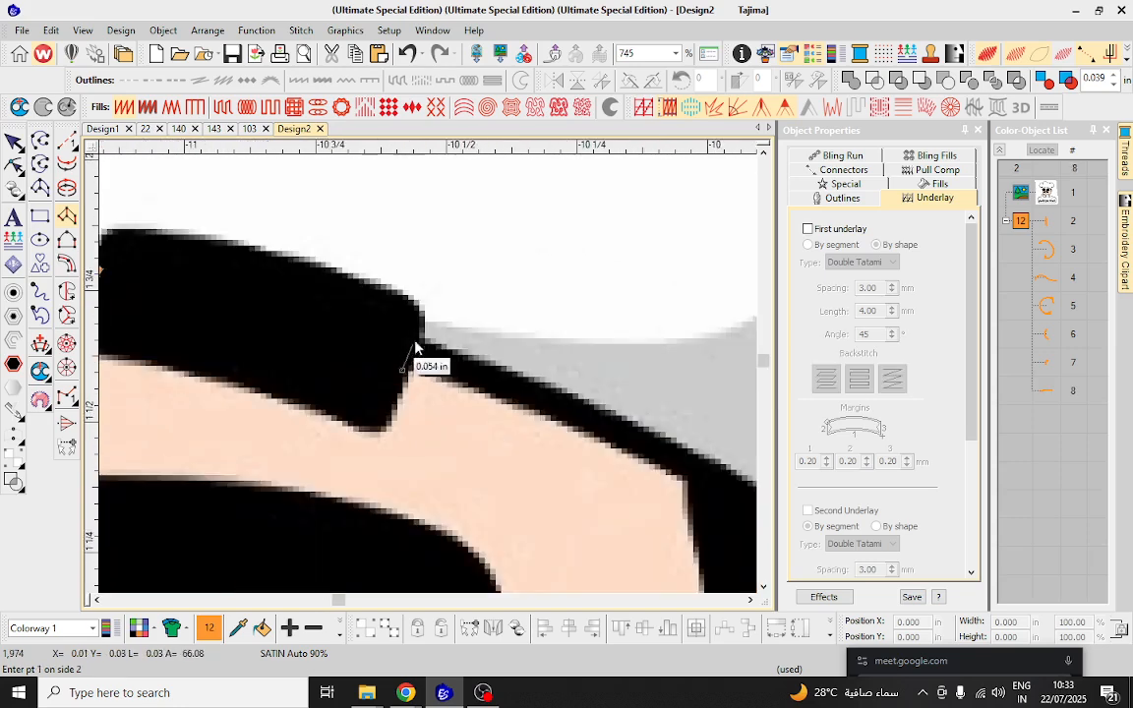
pyautogui.click(420, 332)
pyautogui.click(546, 415)
pyautogui.click(568, 391)
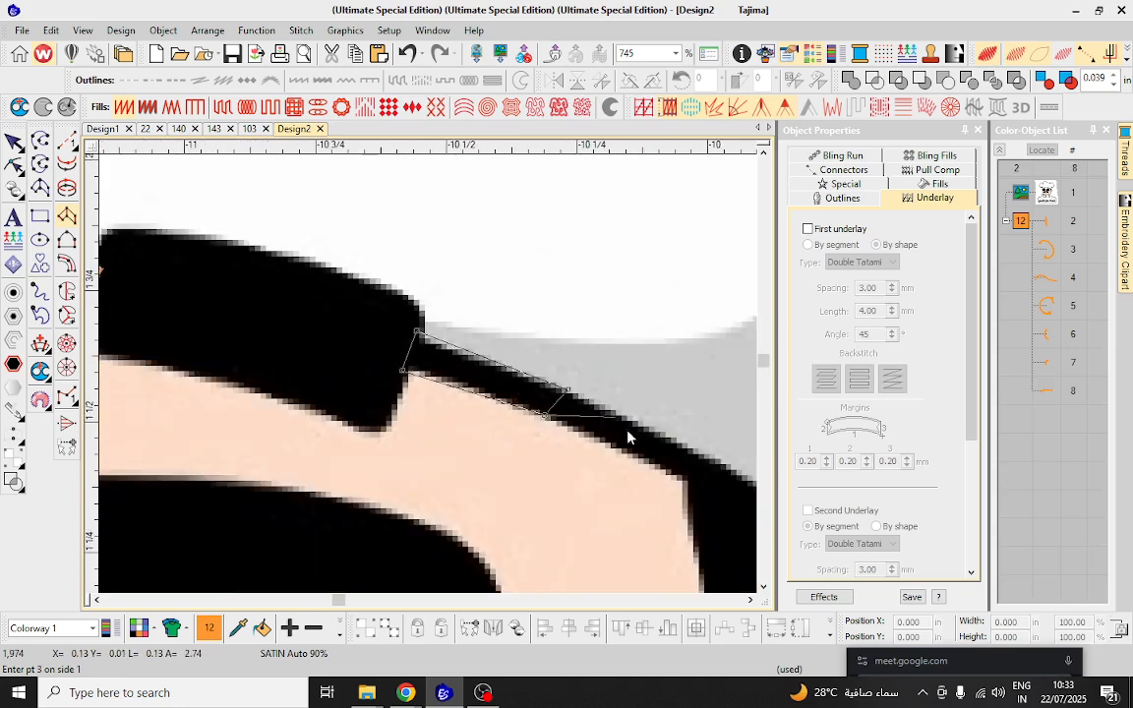
pyautogui.click(723, 471)
pyautogui.press('Return')
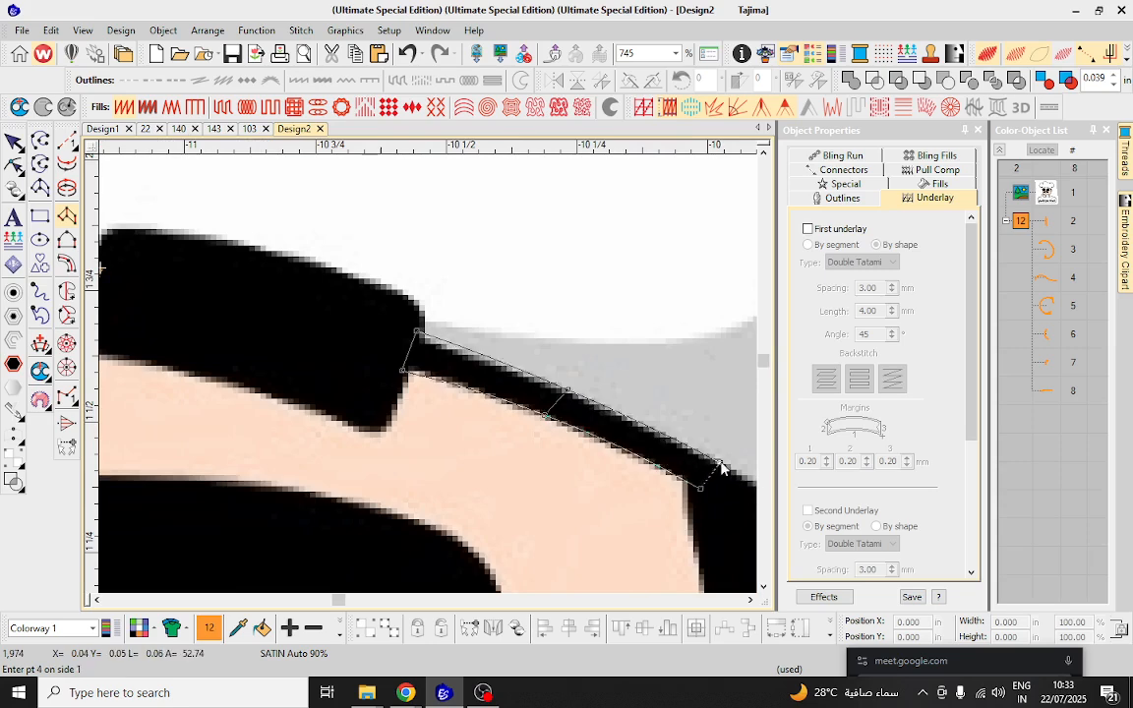
# Outline the left eyebrow as a closed Complex Fill shape and generate its stitches.
pyautogui.scroll(-4, 425, 378)
pyautogui.scroll(4, 406, 419)
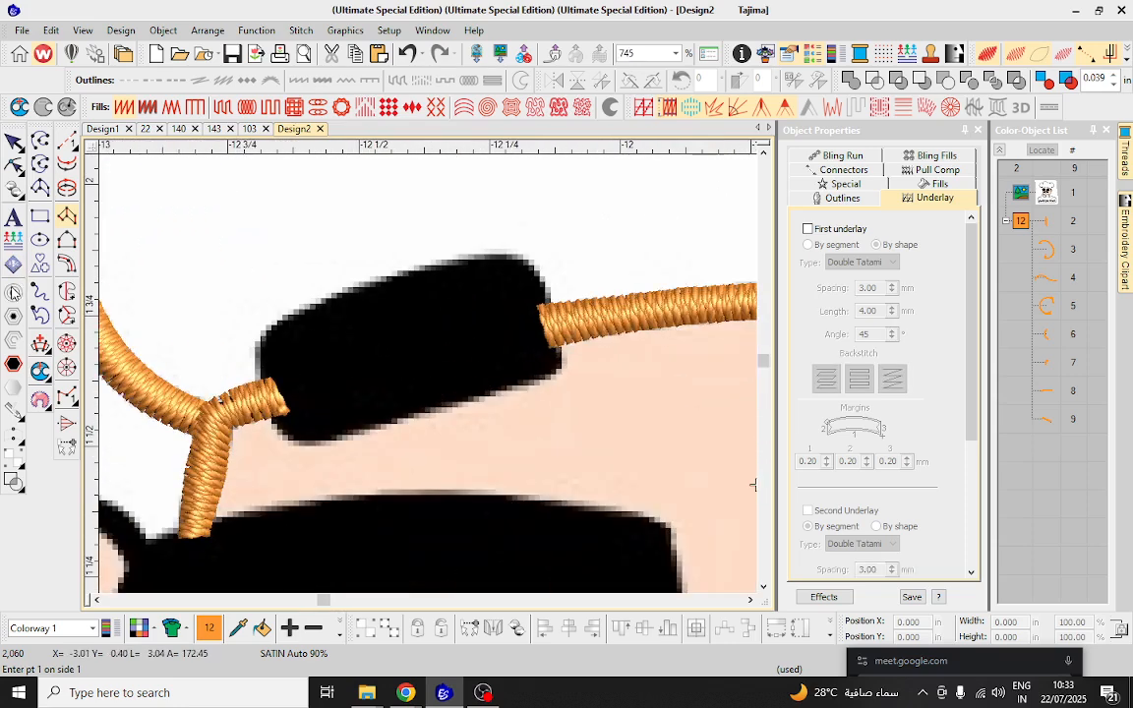
pyautogui.click(68, 292)
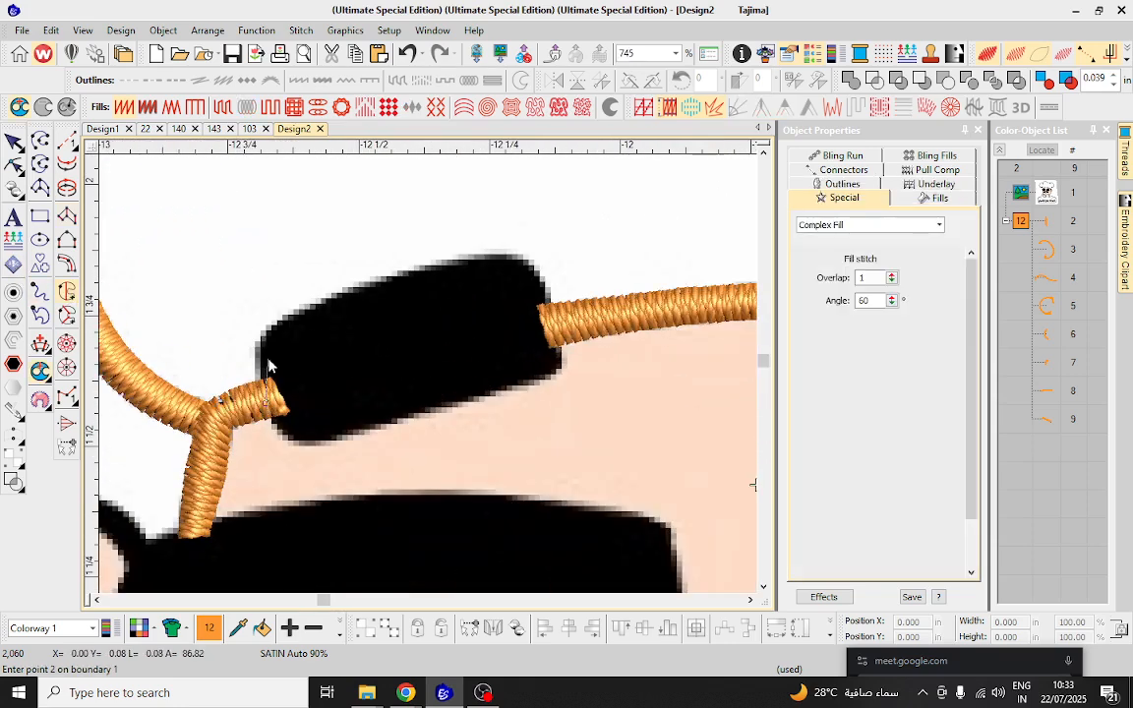
pyautogui.click(326, 301)
pyautogui.click(451, 263)
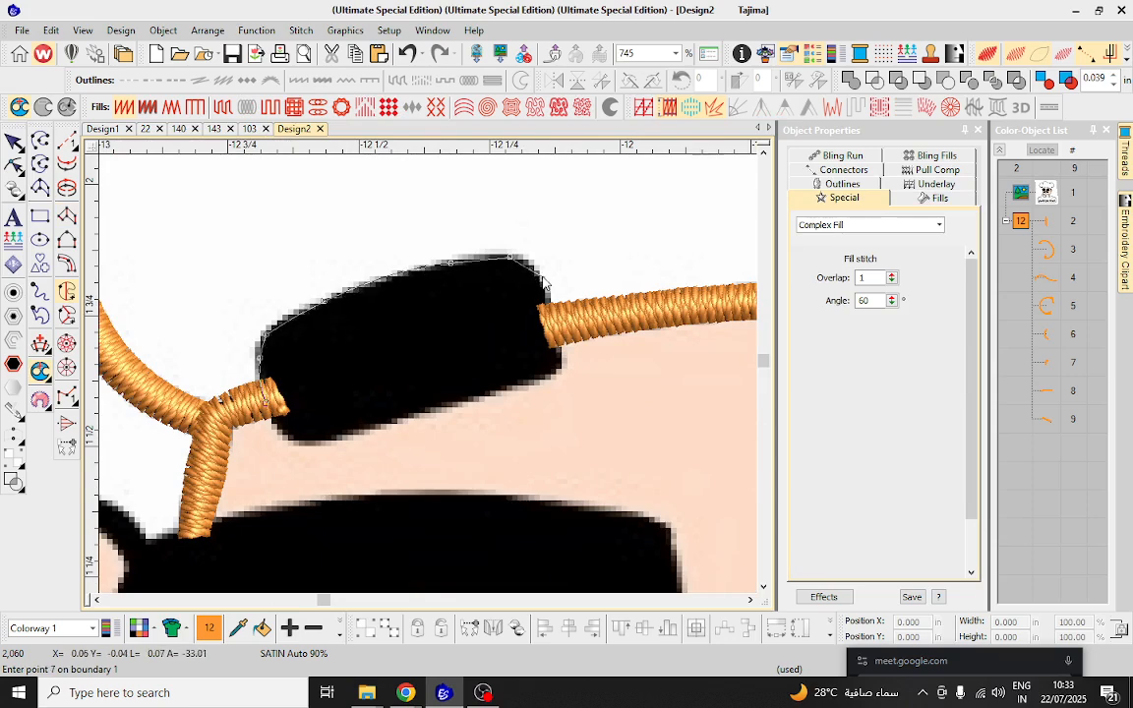
pyautogui.click(548, 307)
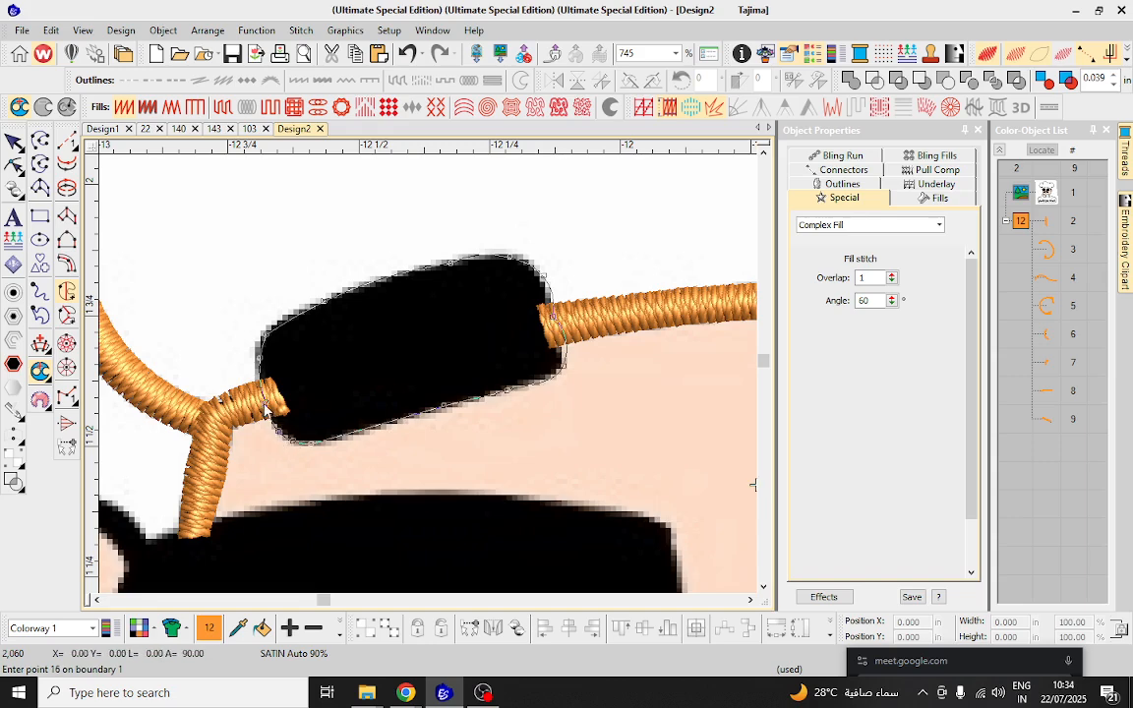
pyautogui.press('Return')
pyautogui.scroll(-3, 429, 380)
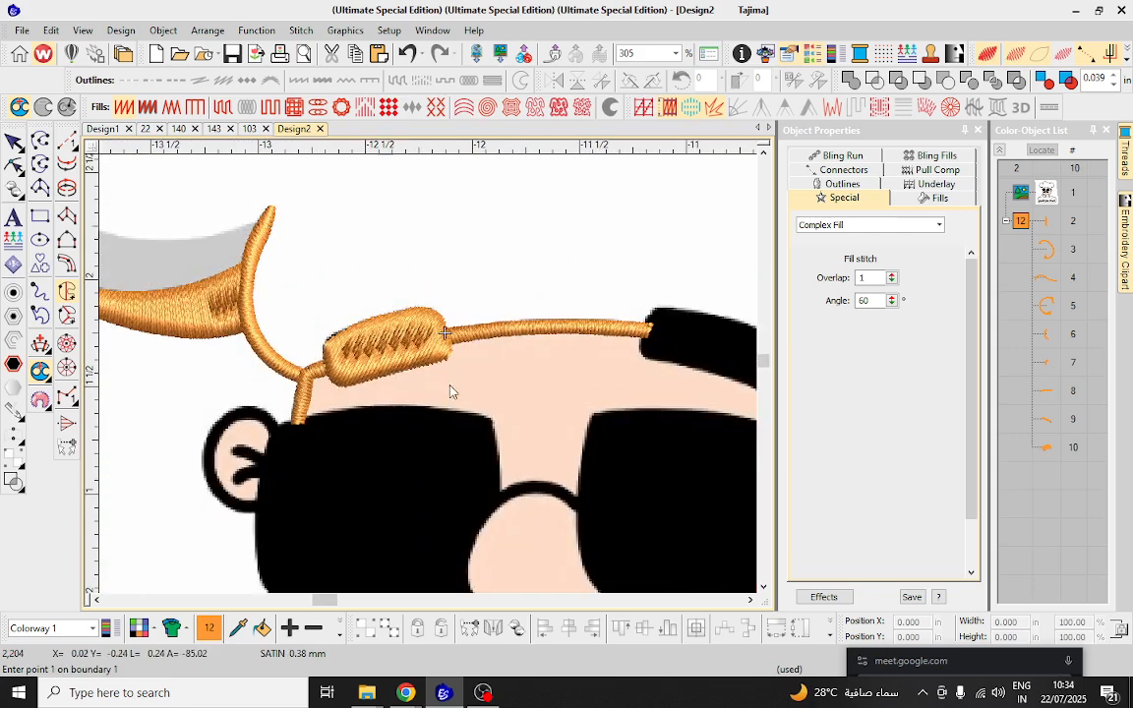
# Reshape the left eyebrow fill's stitch angle line to an angle of 107°.
pyautogui.press('h')
pyautogui.scroll(3, 404, 346)
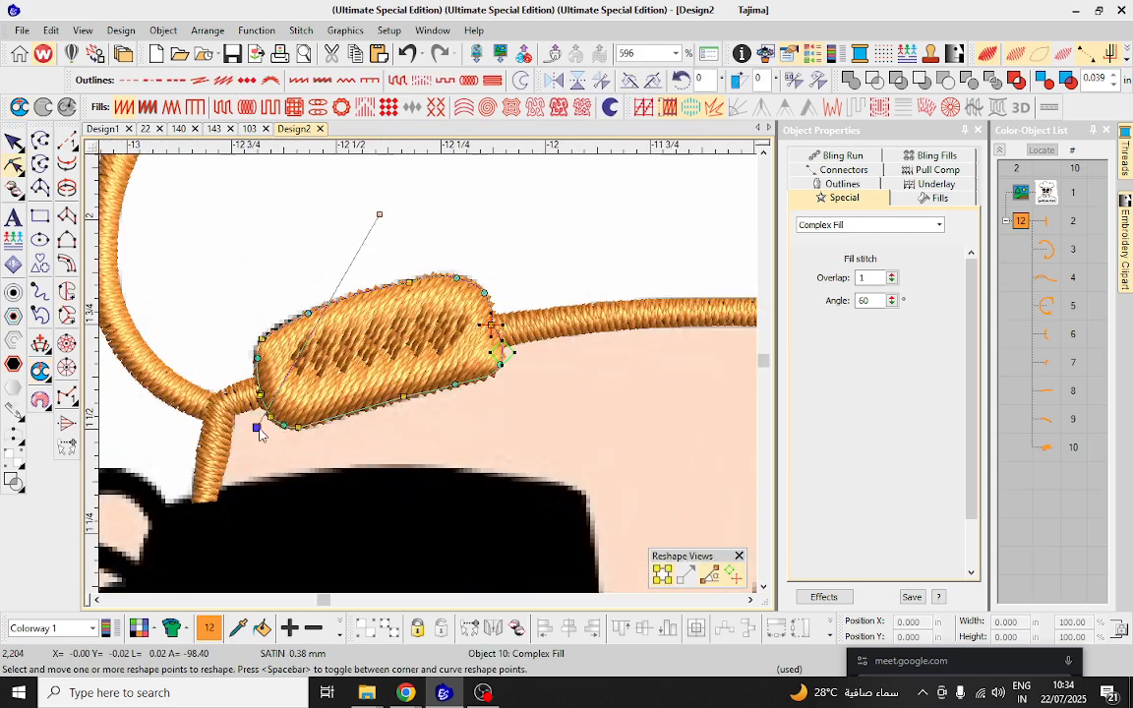
pyautogui.moveTo(261, 433); pyautogui.dragTo(417, 470)
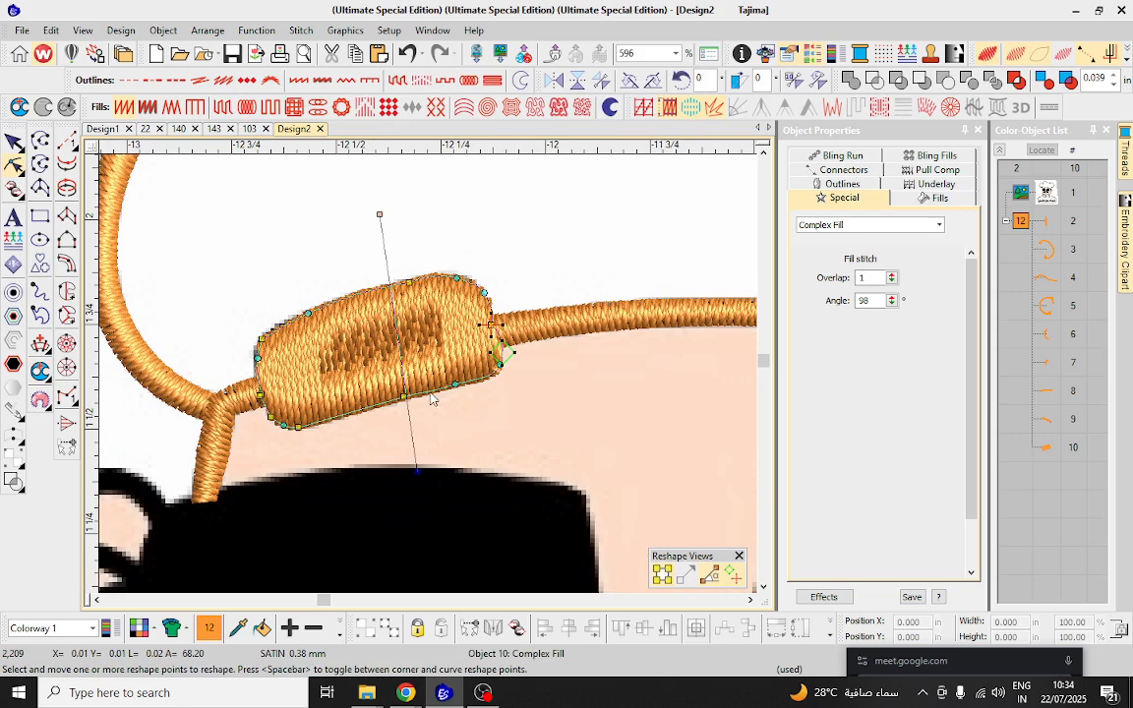
pyautogui.moveTo(381, 212); pyautogui.dragTo(341, 224)
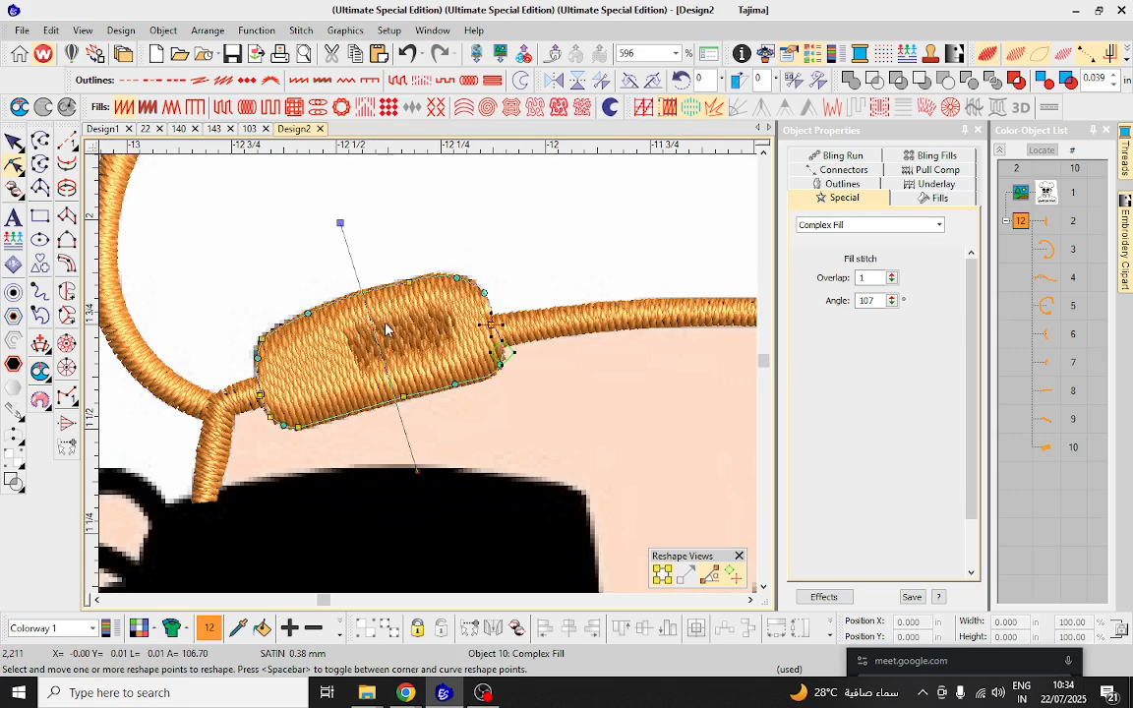
pyautogui.press('Escape')
# Duplicate the left eyebrow fill and move the copy onto the right eyebrow.
pyautogui.scroll(-5, 523, 358)
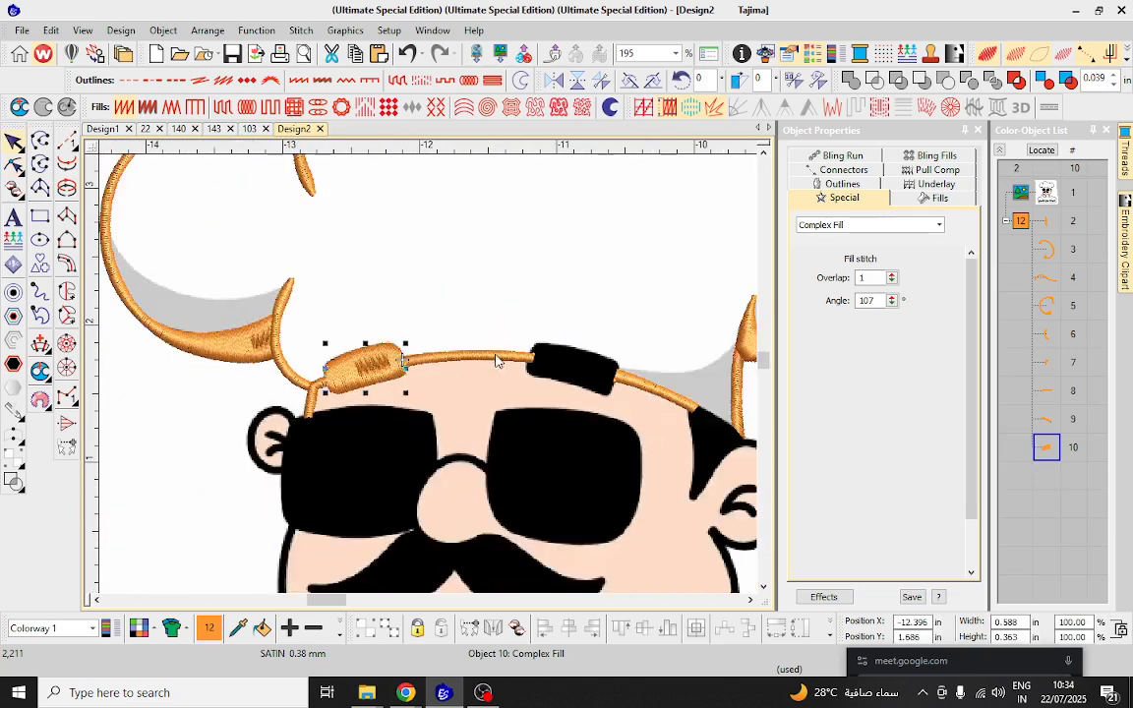
pyautogui.scroll(3, 498, 360)
pyautogui.press('super+space')
pyautogui.hotkey('ctrl', 'd')
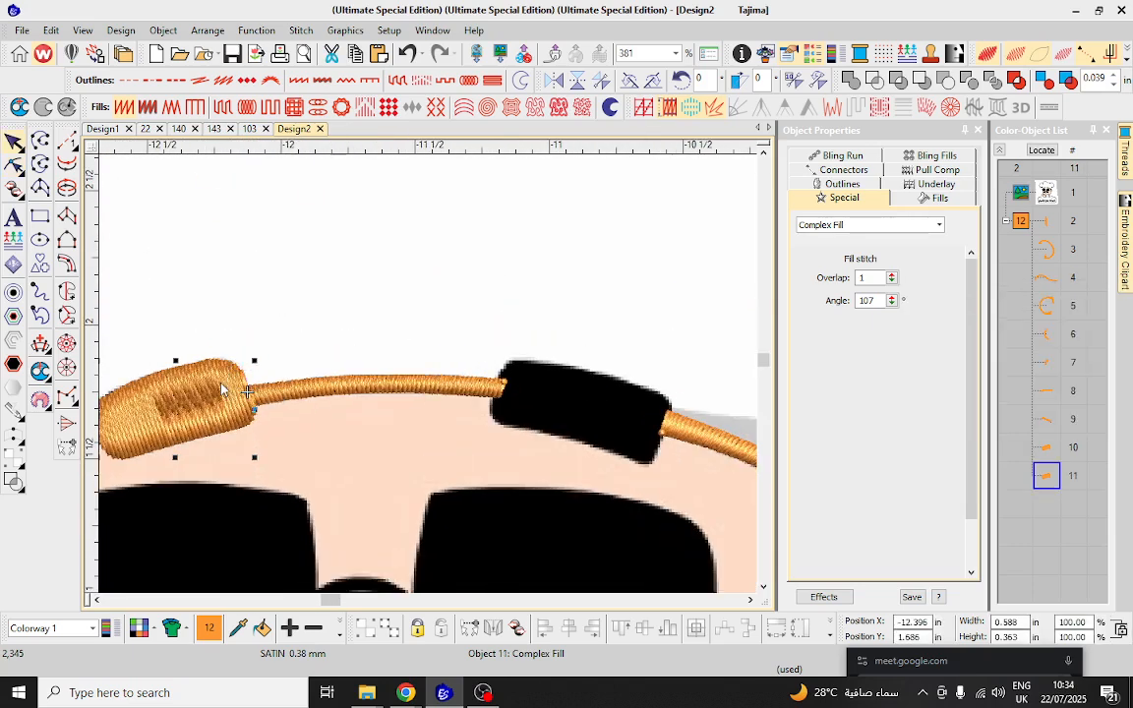
pyautogui.moveTo(218, 385); pyautogui.dragTo(684, 393)
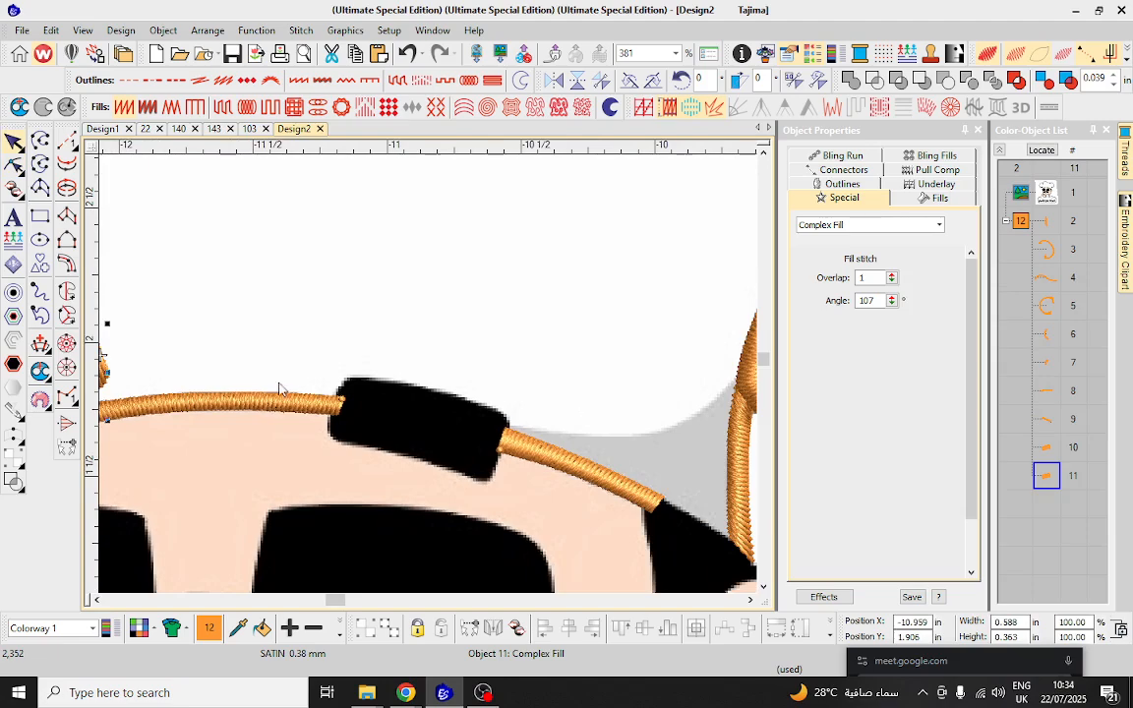
pyautogui.scroll(-2, 311, 382)
pyautogui.moveTo(266, 358); pyautogui.dragTo(512, 391)
# Rotate the copied fill about -29° and align it with the inner end of the right eyebrow.
pyautogui.scroll(3, 510, 391)
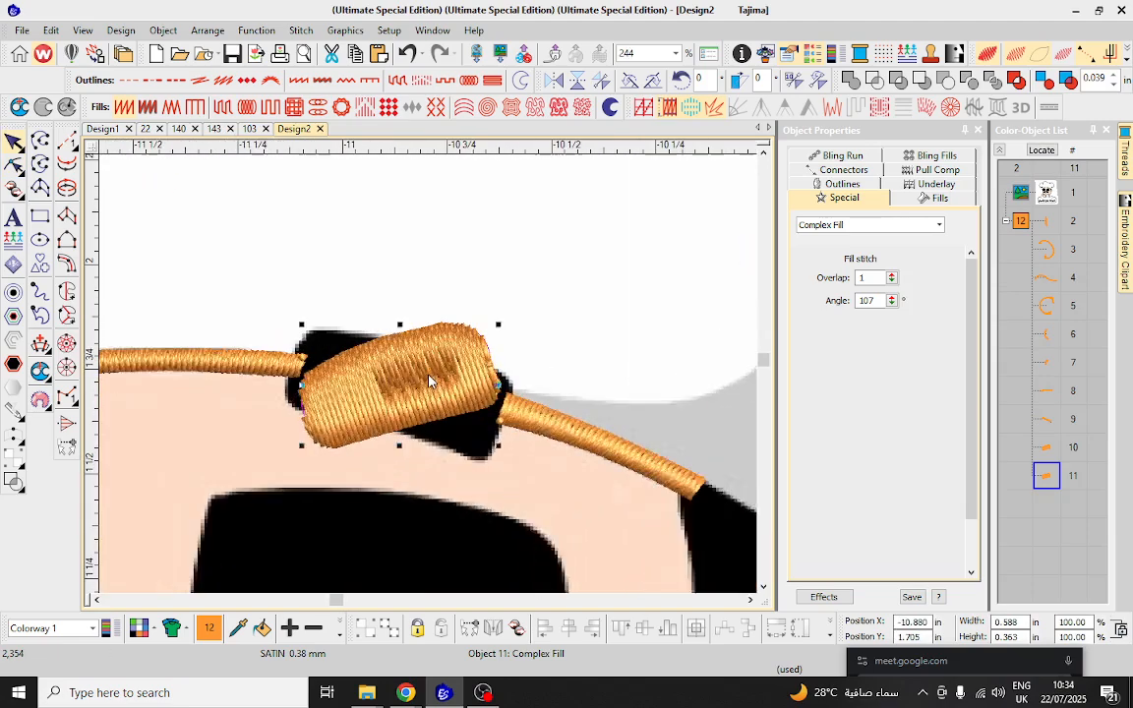
pyautogui.scroll(1, 428, 381)
pyautogui.moveTo(518, 463); pyautogui.dragTo(481, 526)
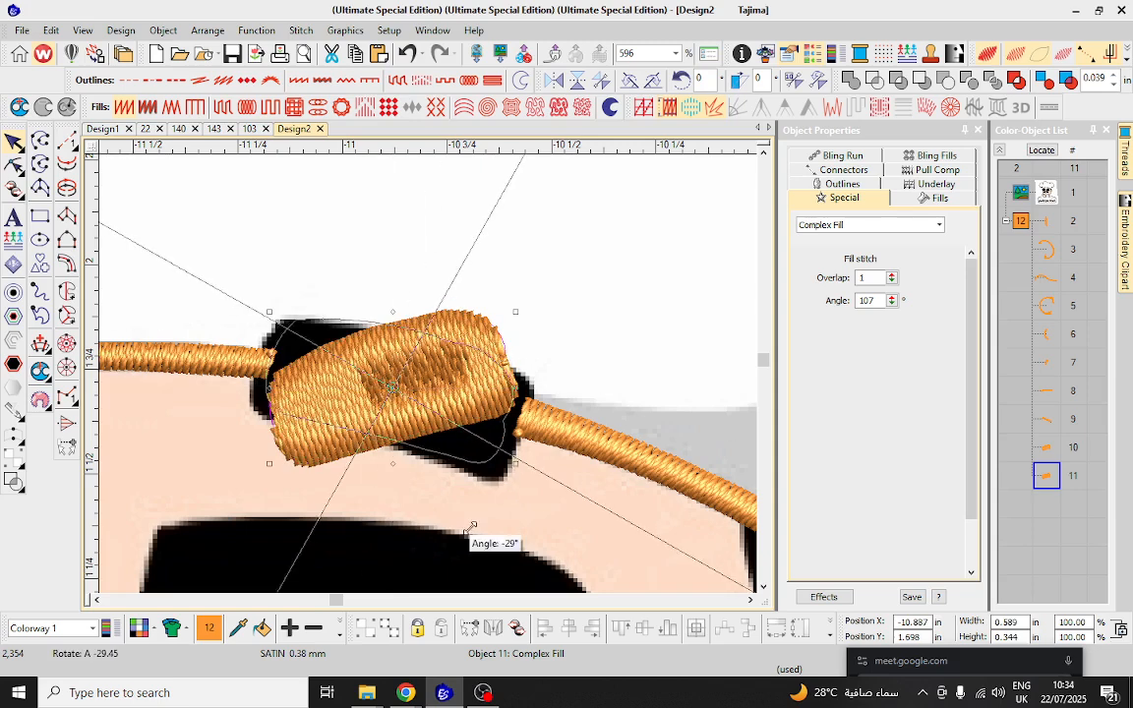
pyautogui.moveTo(394, 369); pyautogui.dragTo(432, 408)
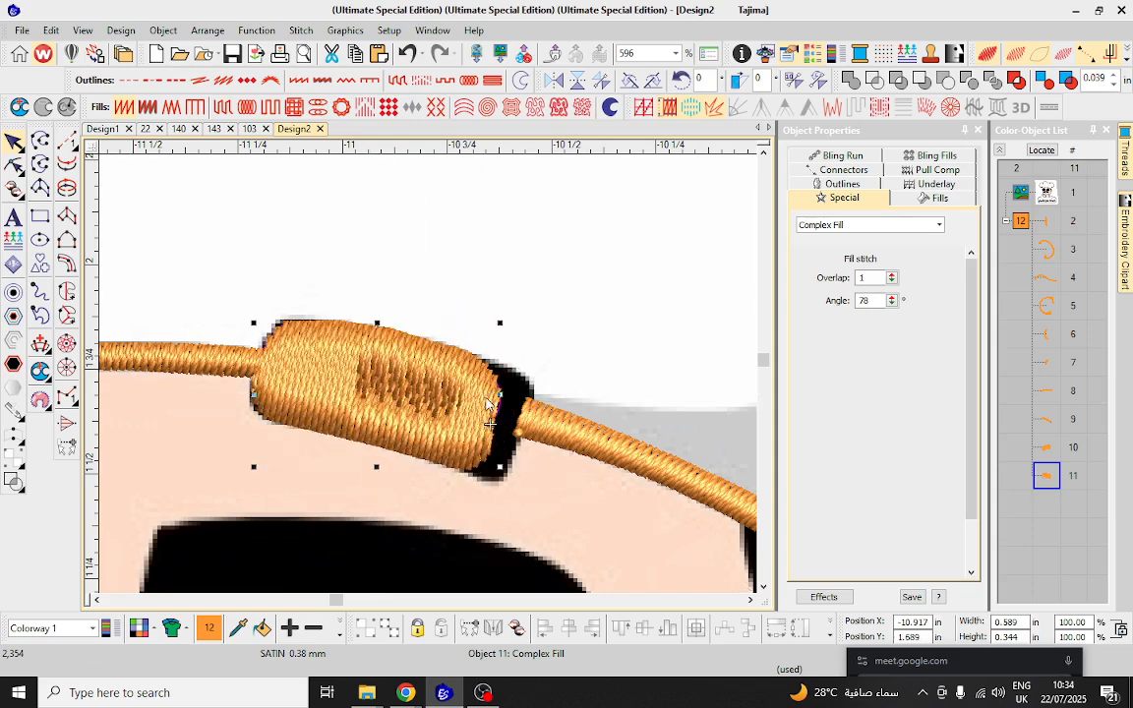
# Move the reshape points at the copied fill's outer end together so the fill extends to the right eyebrow's outer edge.
pyautogui.press('h')
pyautogui.moveTo(544, 318); pyautogui.dragTo(504, 414)
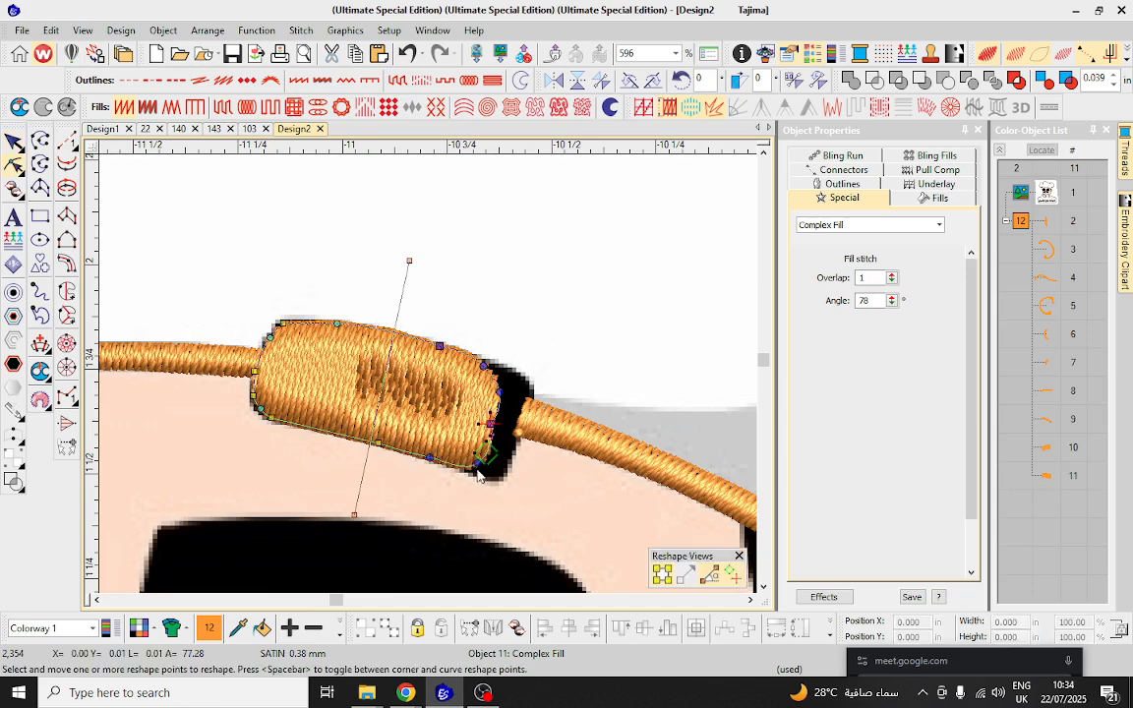
pyautogui.moveTo(477, 463); pyautogui.dragTo(510, 472)
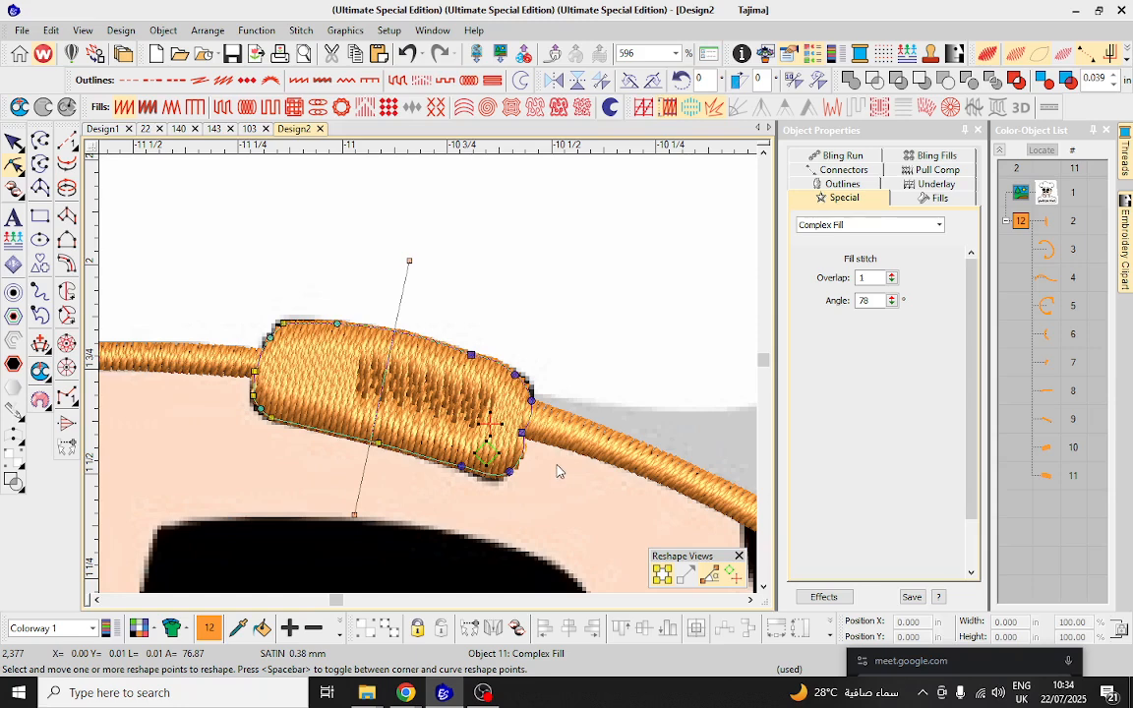
pyautogui.click(558, 465)
# Adjust the reshape points at the right eyebrow fill's upper outer corner to follow the black artwork edge.
pyautogui.scroll(3, 536, 423)
pyautogui.press('space')
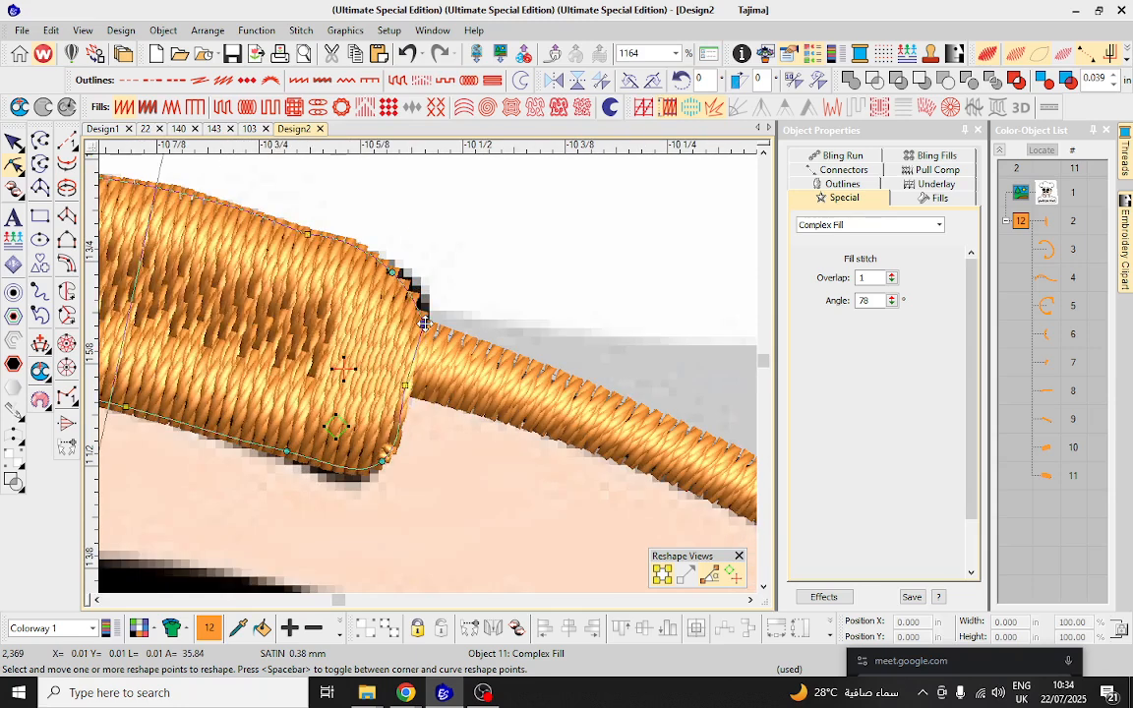
pyautogui.click(425, 310)
pyautogui.moveTo(394, 276); pyautogui.dragTo(417, 293)
pyautogui.click(387, 262)
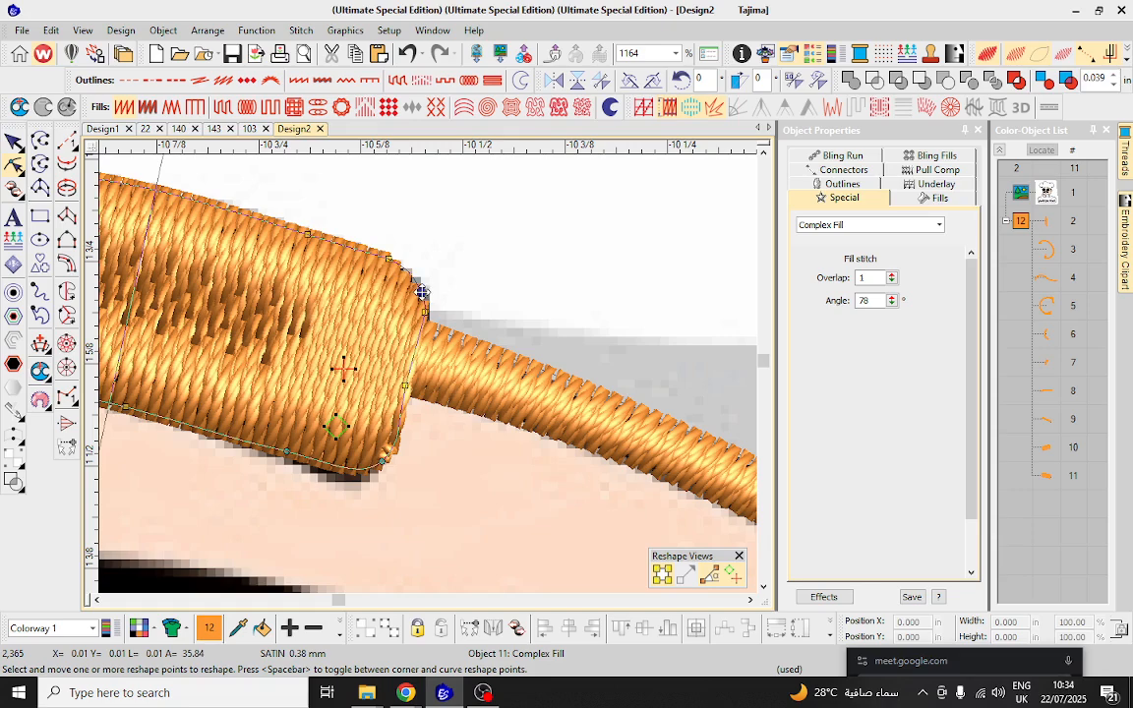
# Adjust the reshape points at the right eyebrow fill's upper inner corner to follow the black artwork edge, and finish reshaping.
pyautogui.scroll(-2, 414, 344)
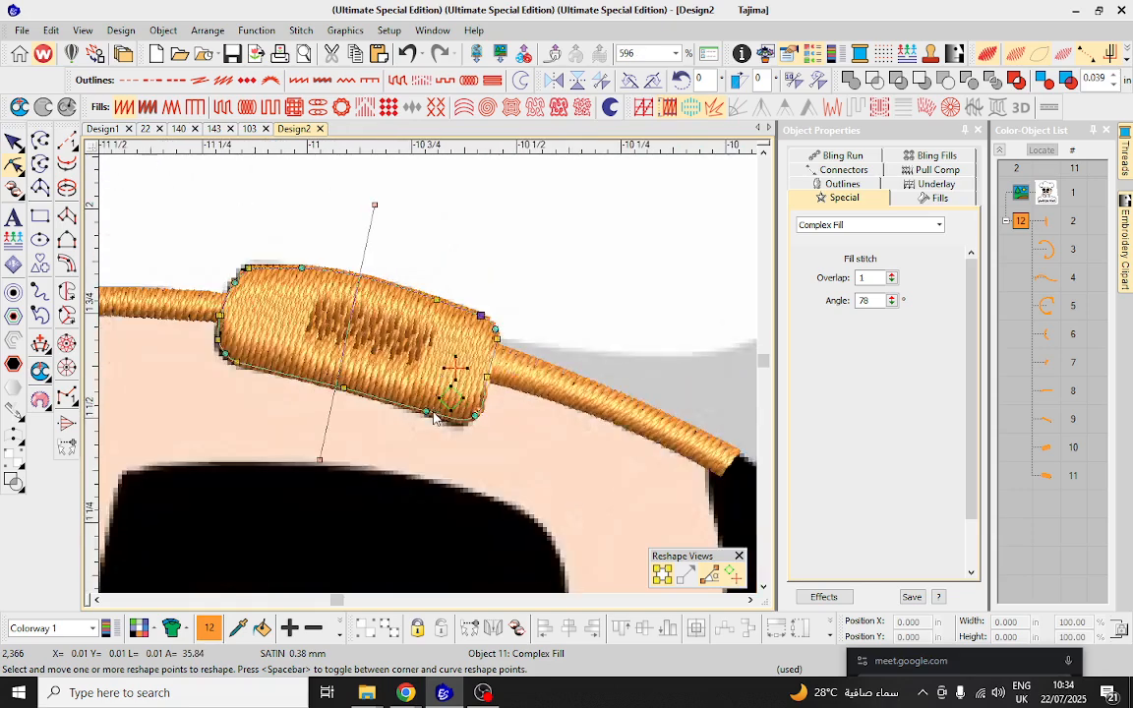
pyautogui.scroll(4, 428, 373)
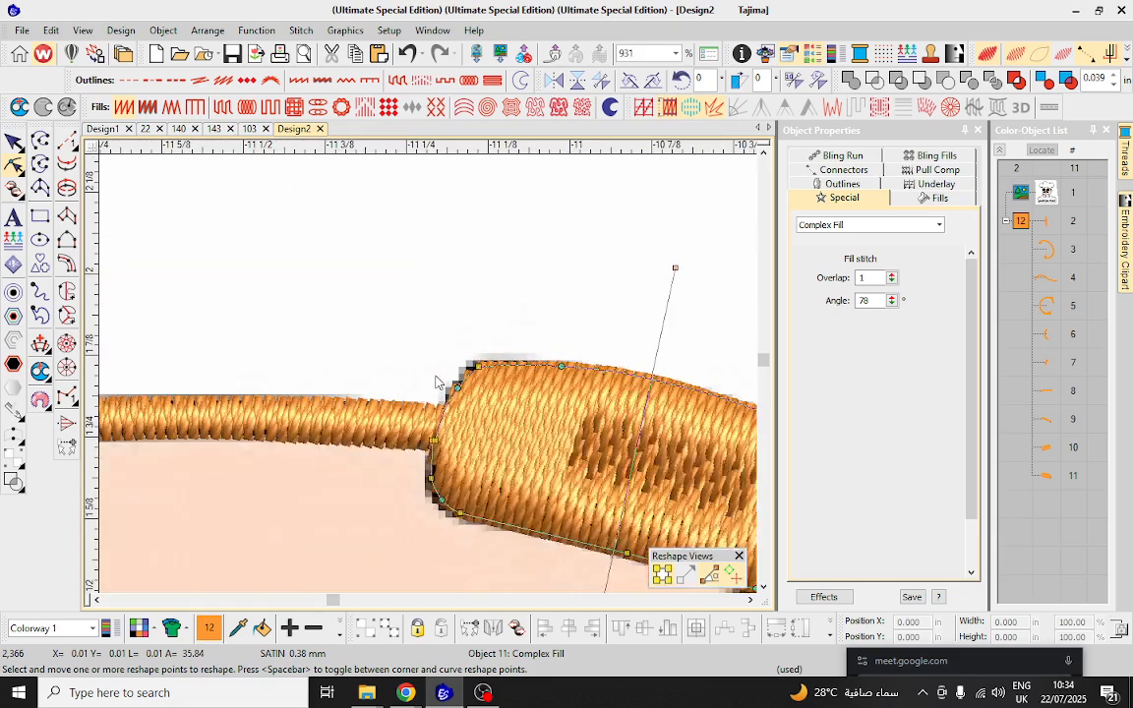
pyautogui.moveTo(433, 322); pyautogui.dragTo(429, 317)
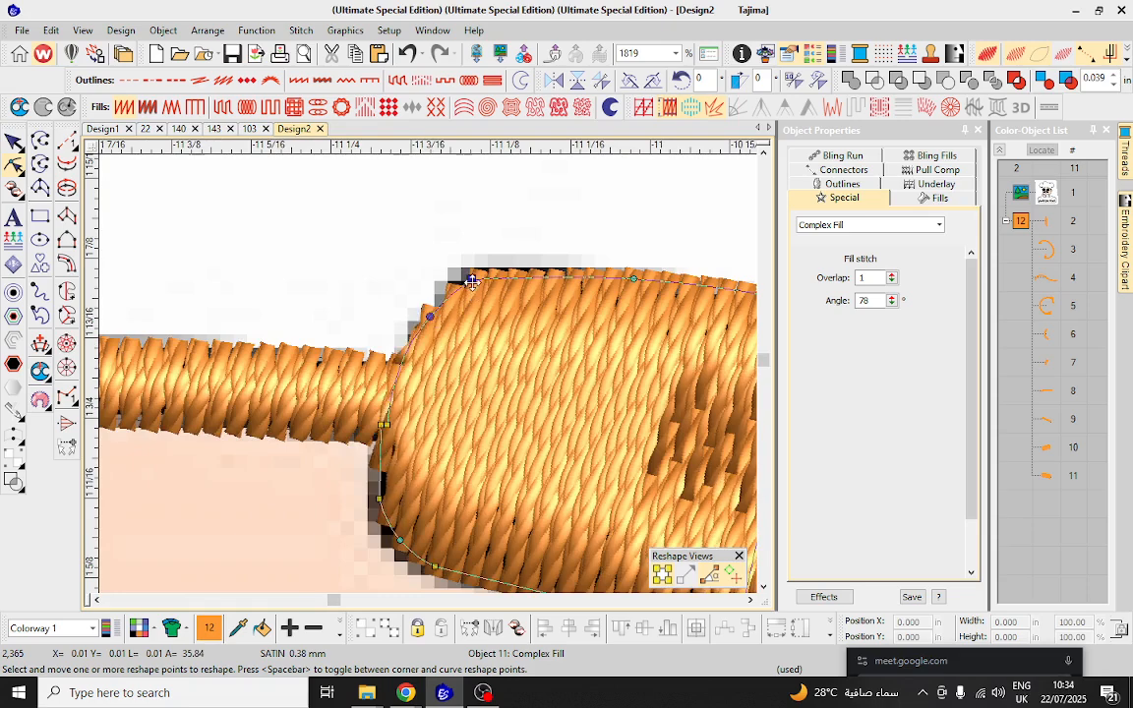
pyautogui.moveTo(471, 279); pyautogui.dragTo(462, 277)
pyautogui.scroll(-1, 456, 393)
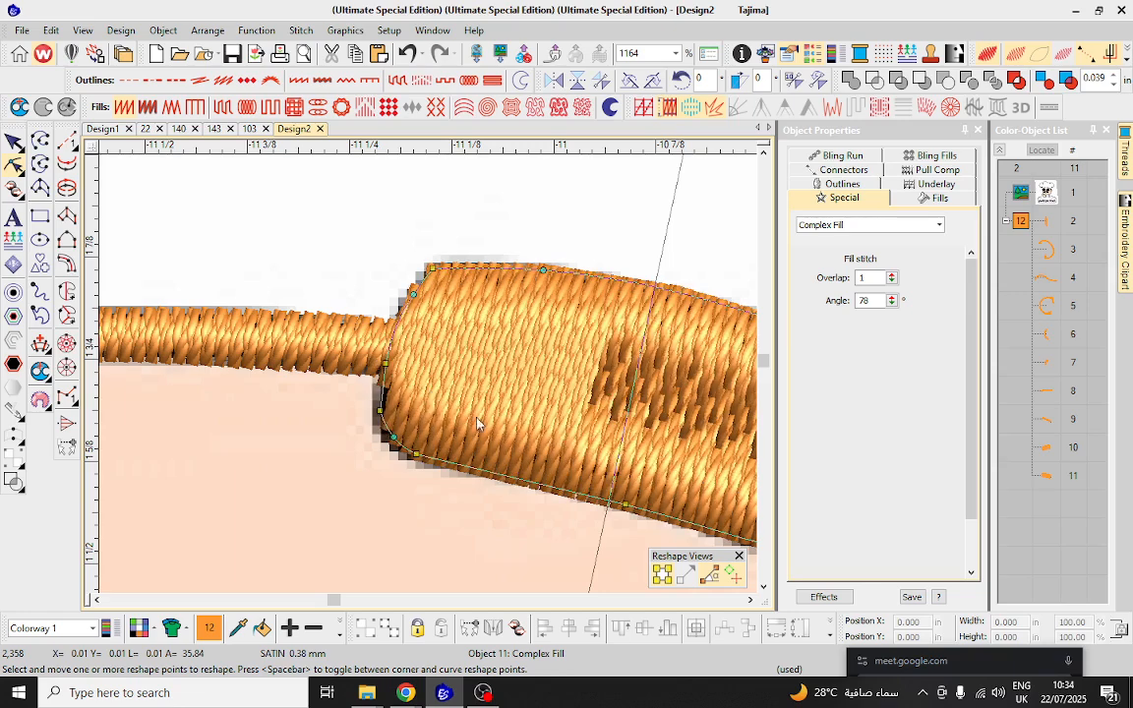
pyautogui.scroll(-2, 417, 365)
pyautogui.press('Escape')
pyautogui.scroll(-3, 429, 376)
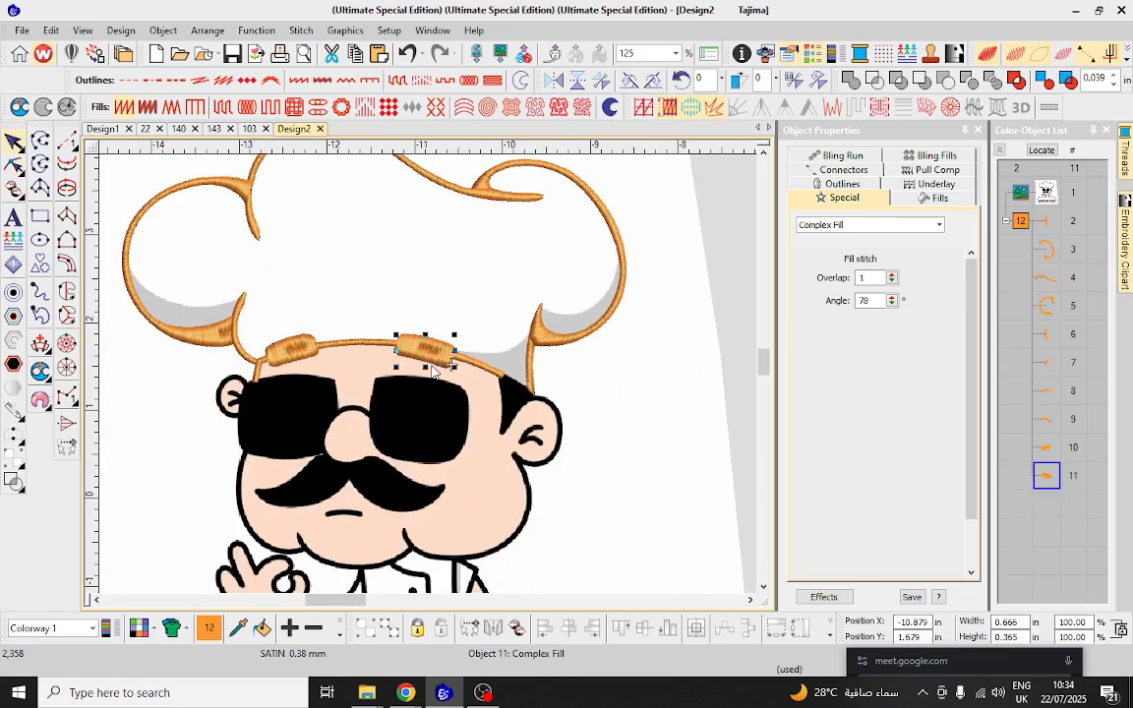
# Start a satin column on the black sideburn beside the right ear, placing point pairs from its lower tip up to the ear's inner edge.
pyautogui.click(589, 408)
pyautogui.scroll(-1, 429, 382)
pyautogui.scroll(4, 429, 382)
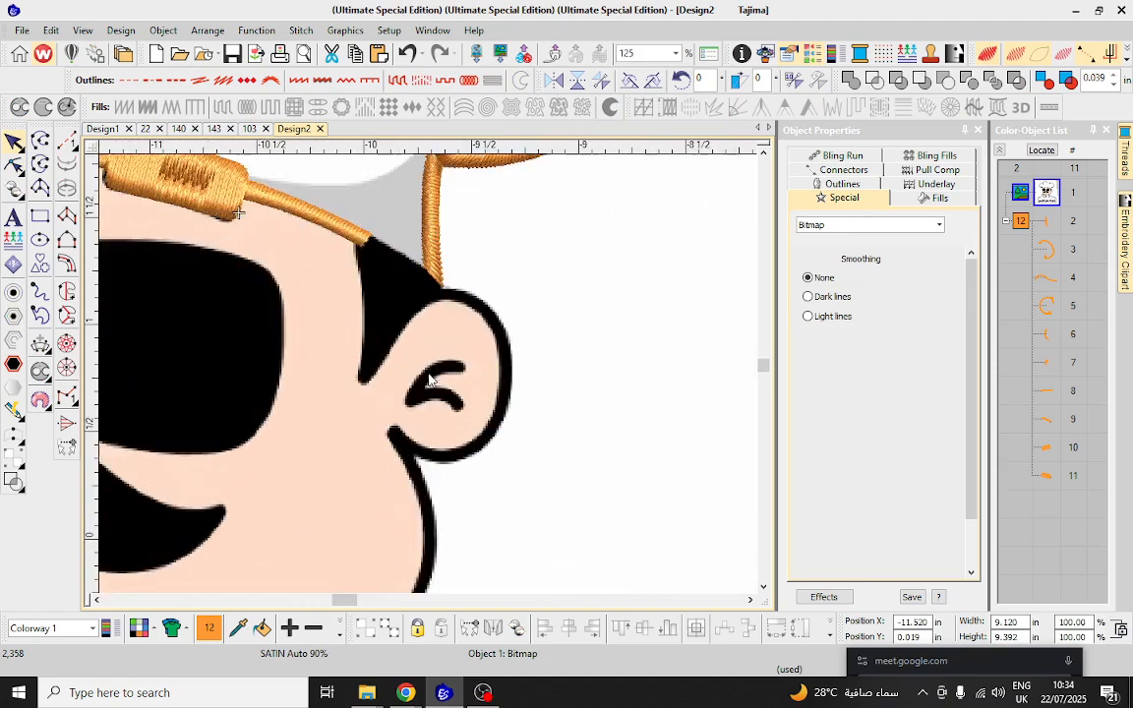
pyautogui.click(67, 216)
pyautogui.scroll(4, 392, 372)
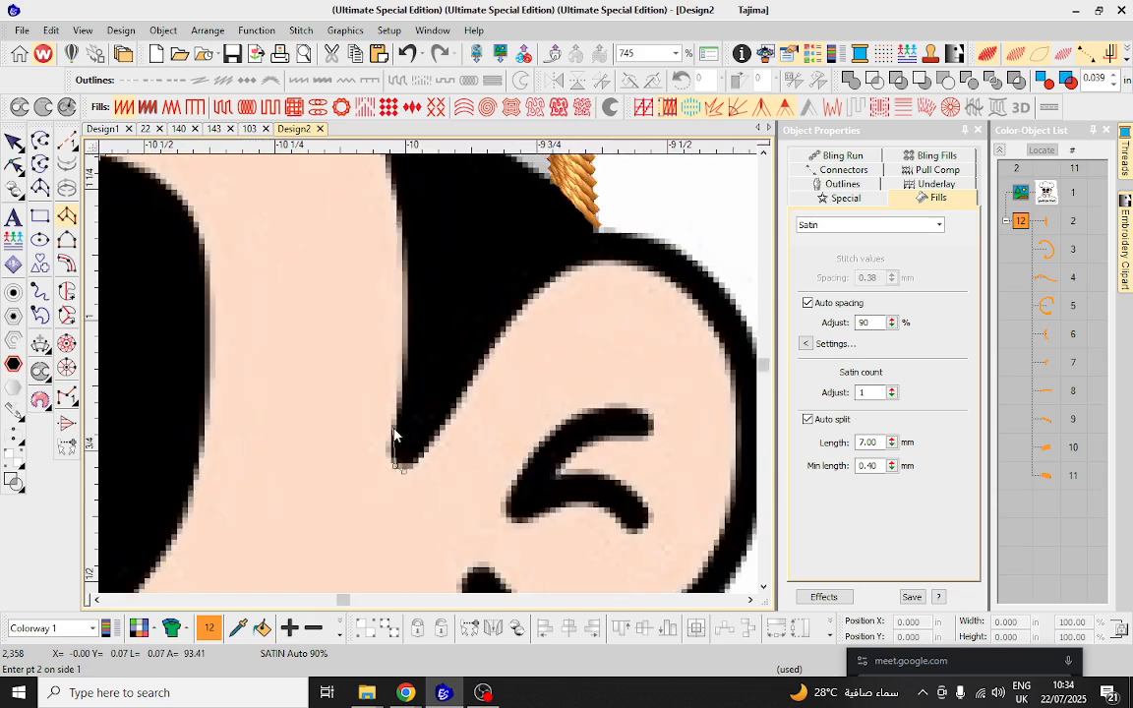
pyautogui.click(394, 430)
pyautogui.click(410, 307)
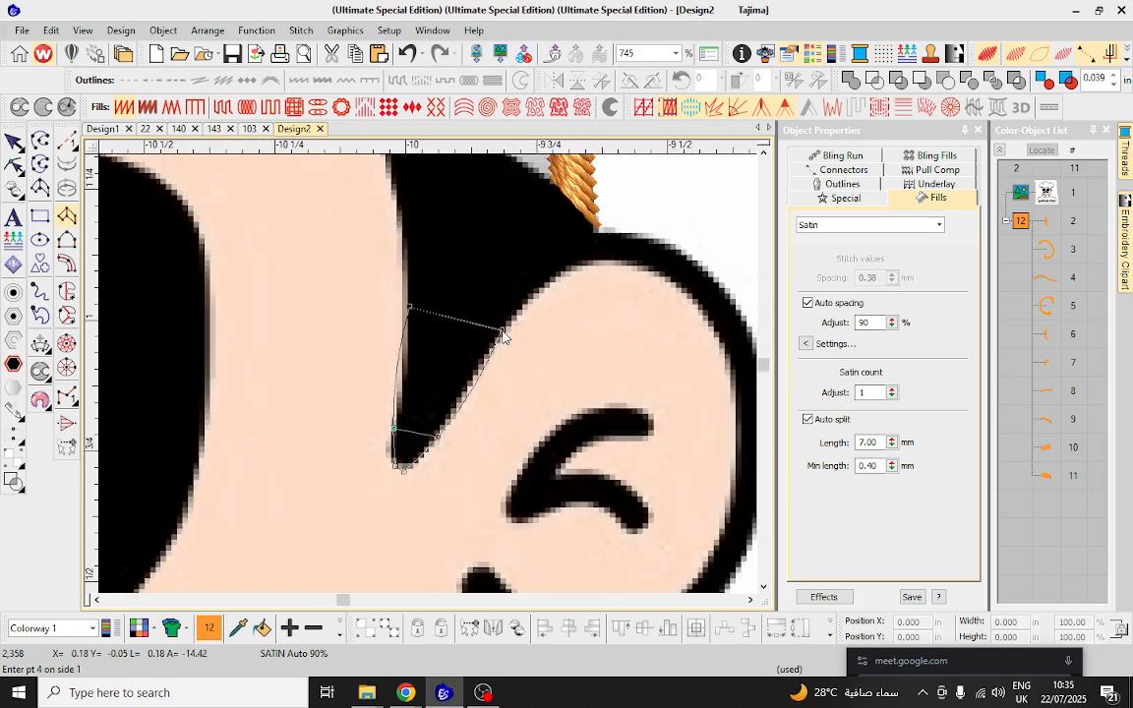
pyautogui.click(501, 334)
pyautogui.scroll(3, 417, 362)
pyautogui.click(374, 356)
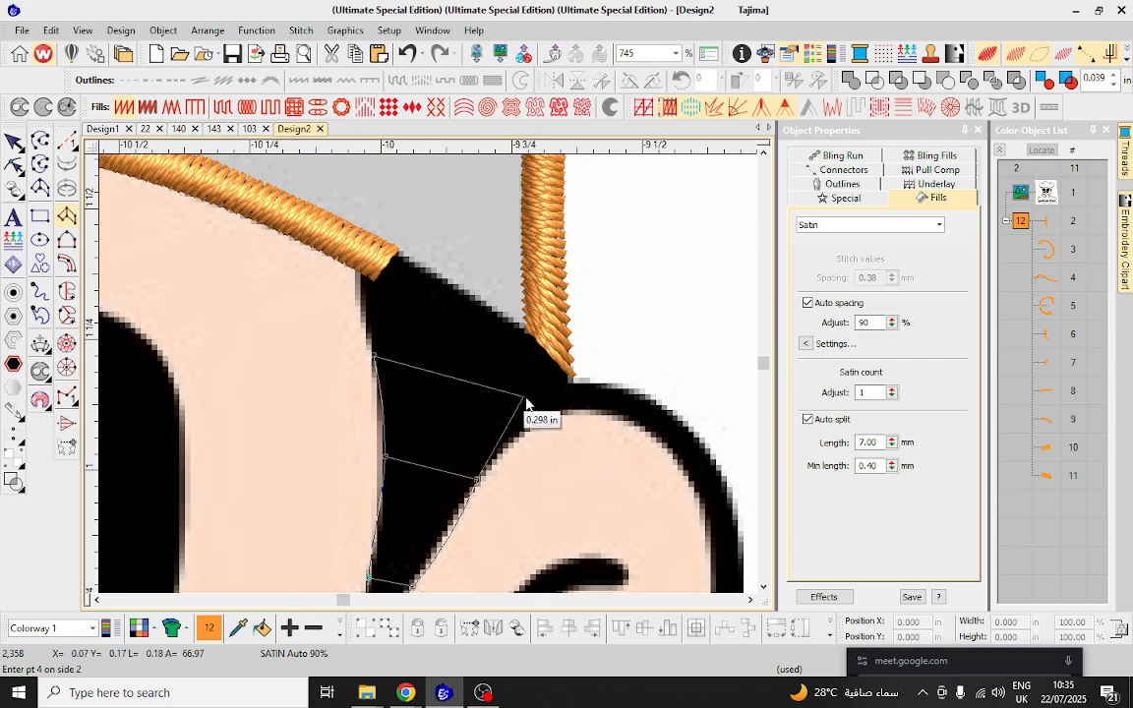
pyautogui.click(529, 425)
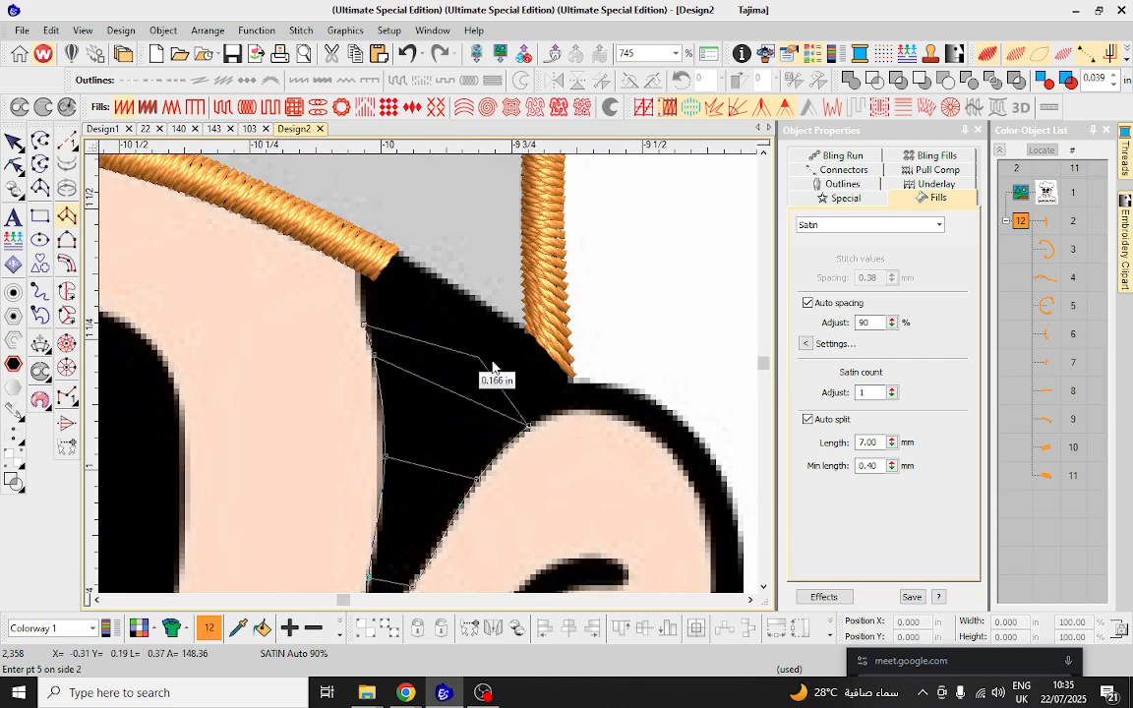
# Extend the sideburn column up to the ends of the hat outline columns and generate its satin stitches.
pyautogui.click(570, 381)
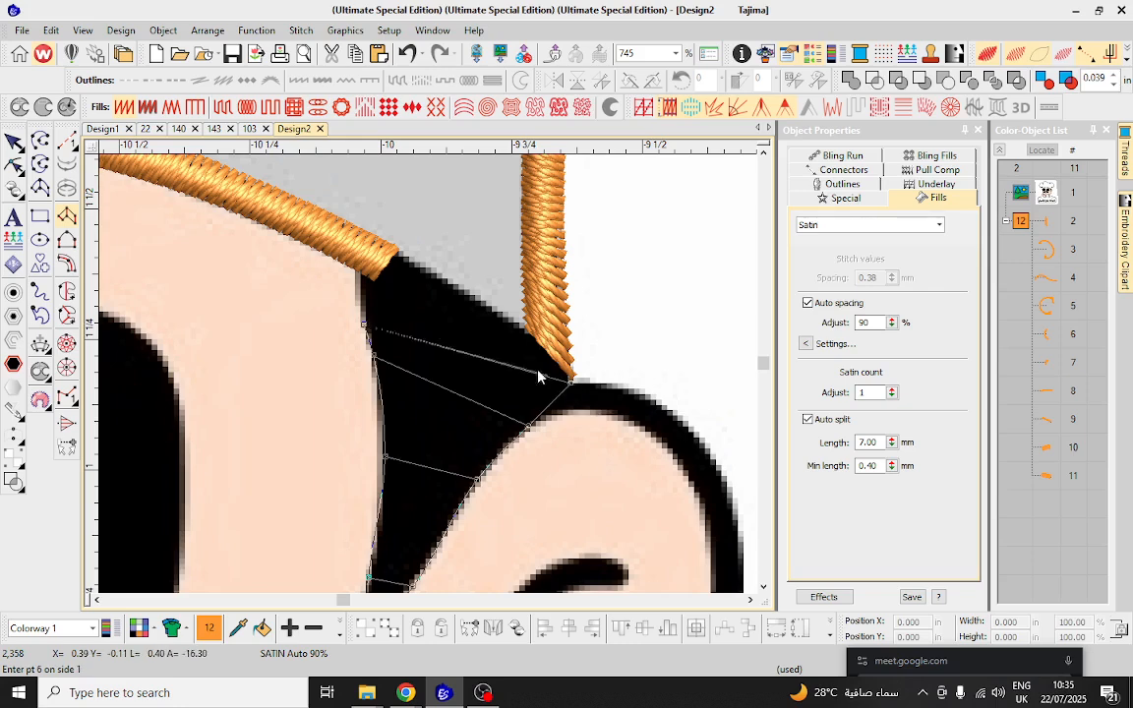
pyautogui.click(366, 321)
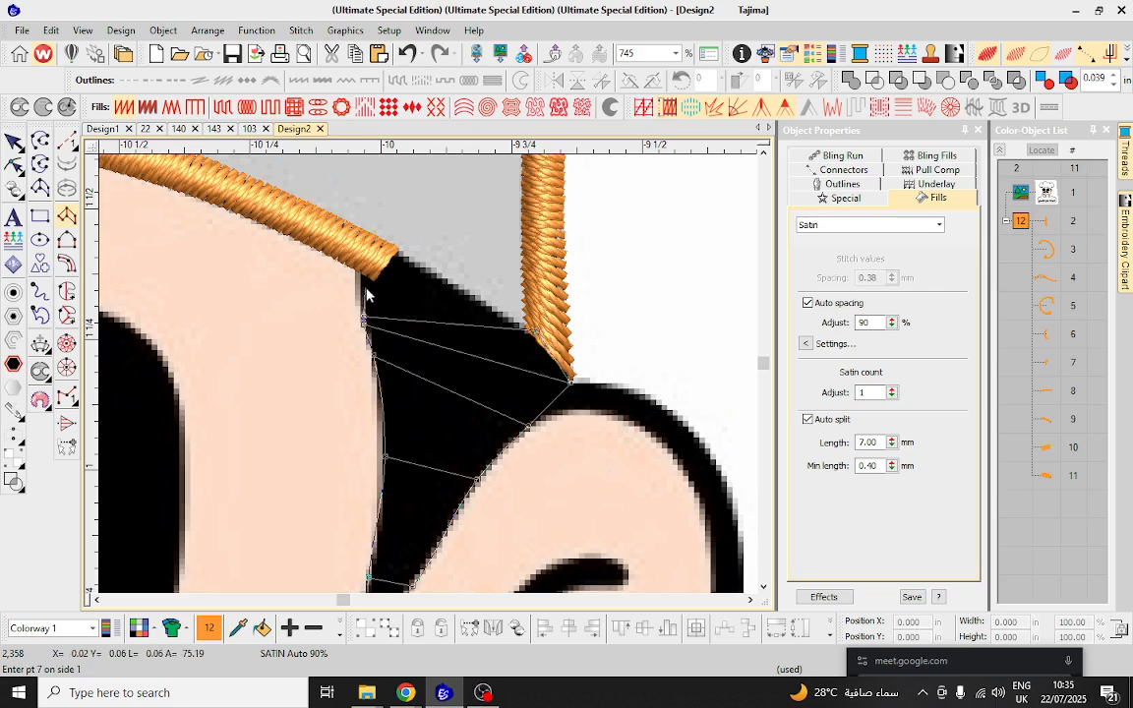
pyautogui.click(441, 272)
pyautogui.click(367, 258)
pyautogui.press('Return')
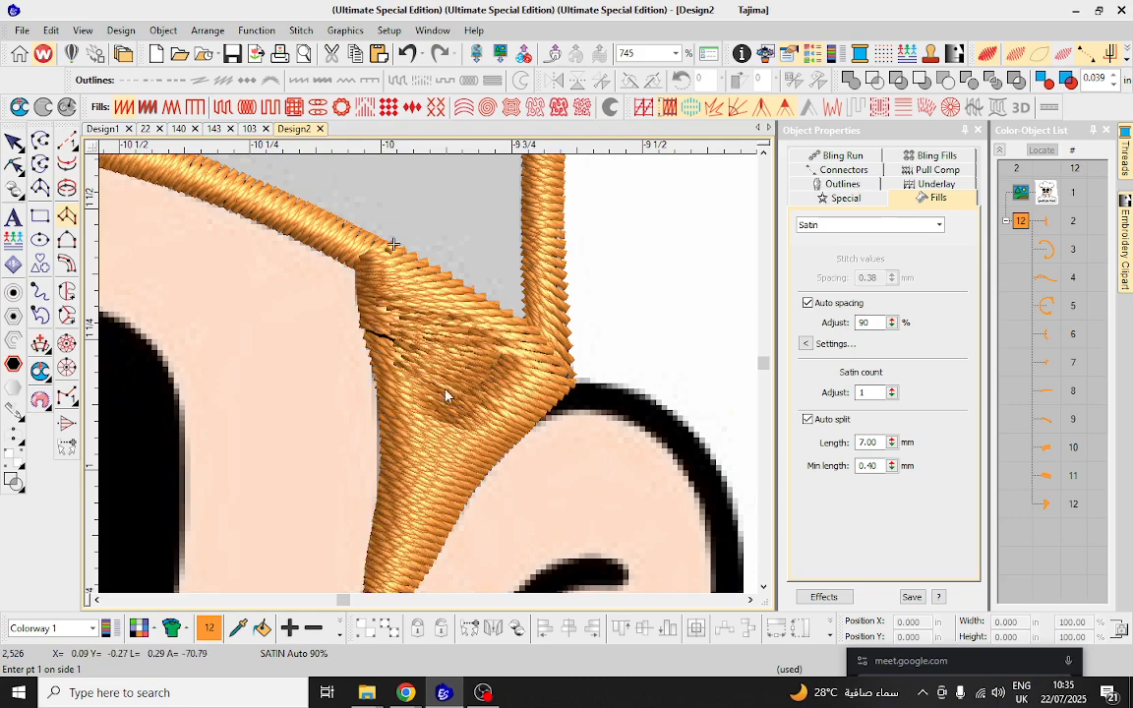
# Start a satin column at the sideburn's outer corner and trace the top curve of the right ear's outline.
pyautogui.scroll(-2, 478, 386)
pyautogui.scroll(4, 377, 419)
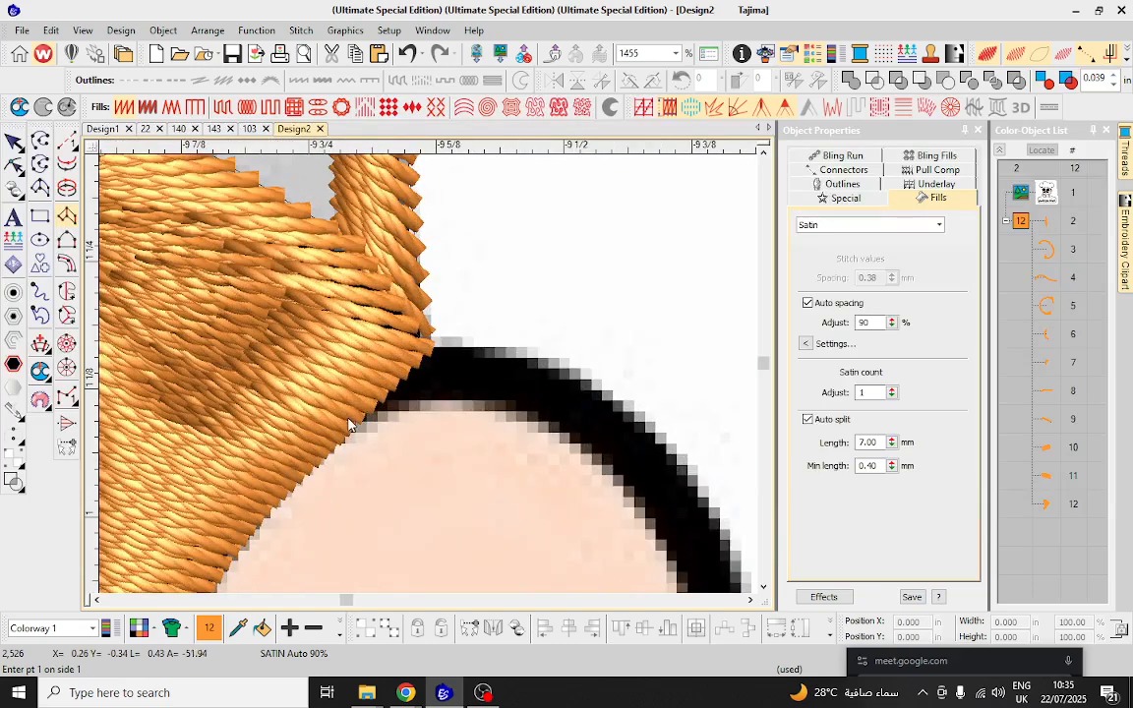
pyautogui.click(349, 421)
pyautogui.click(459, 403)
pyautogui.click(470, 349)
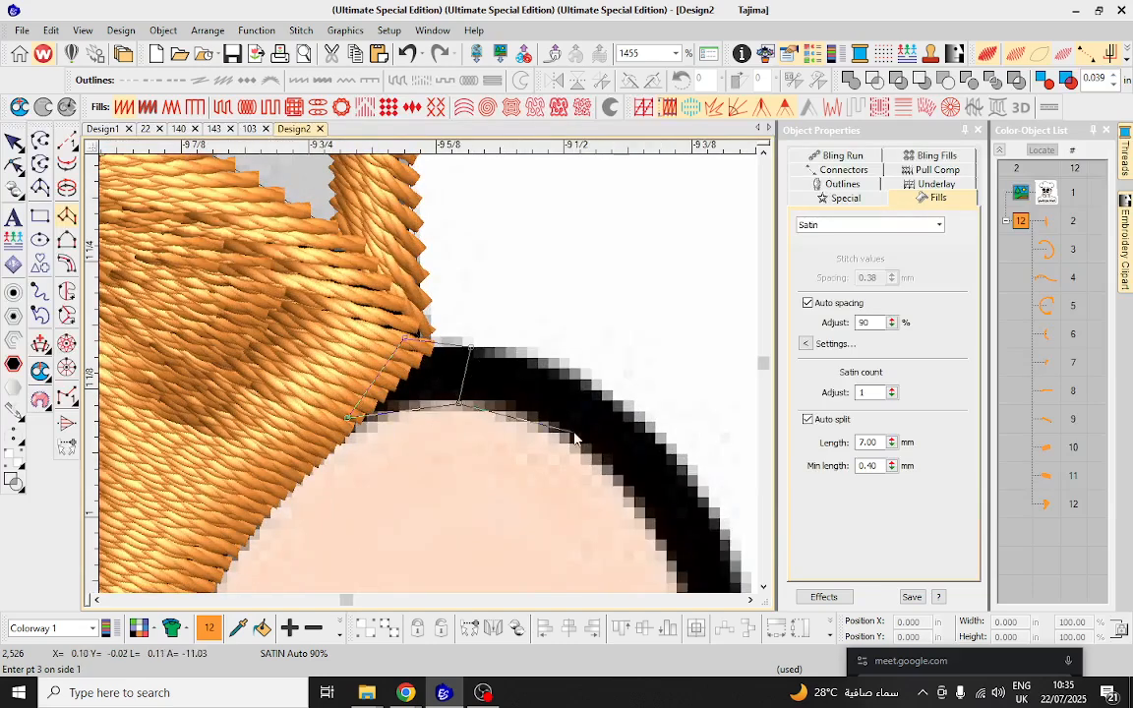
pyautogui.click(582, 444)
pyautogui.click(629, 409)
# Continue the ear outline column down the outer side of the right ear with point pairs on both black edges.
pyautogui.scroll(-1, 631, 415)
pyautogui.scroll(1, 417, 340)
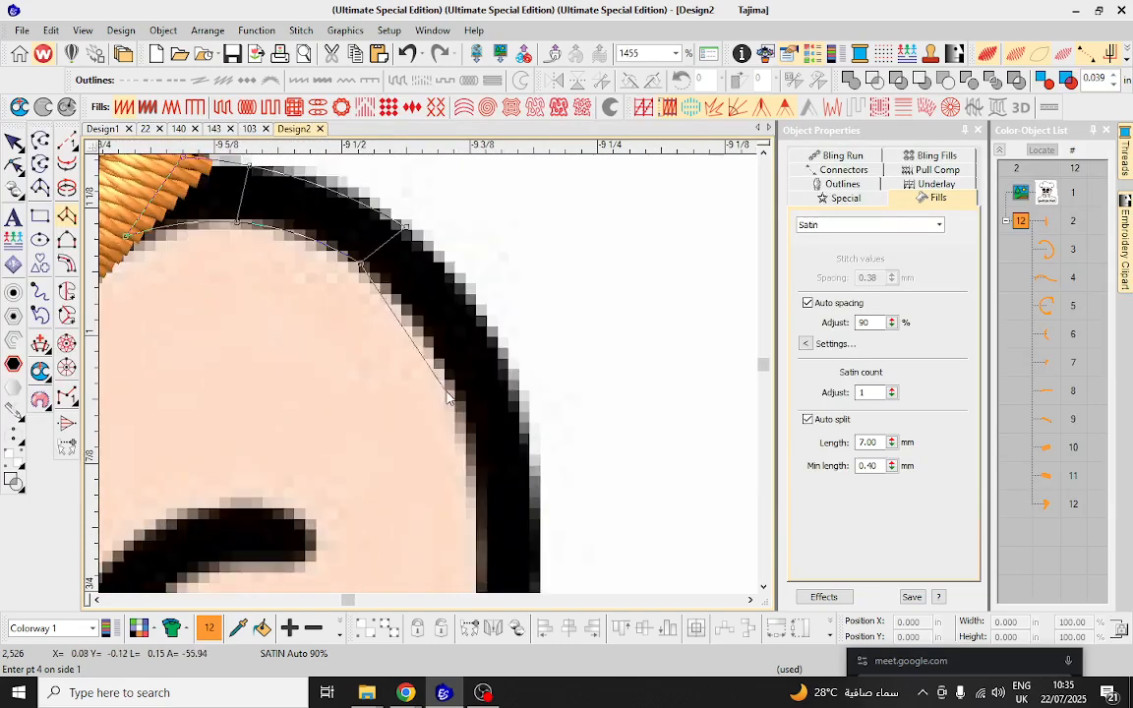
pyautogui.click(459, 398)
pyautogui.click(500, 396)
pyautogui.scroll(-1, 409, 374)
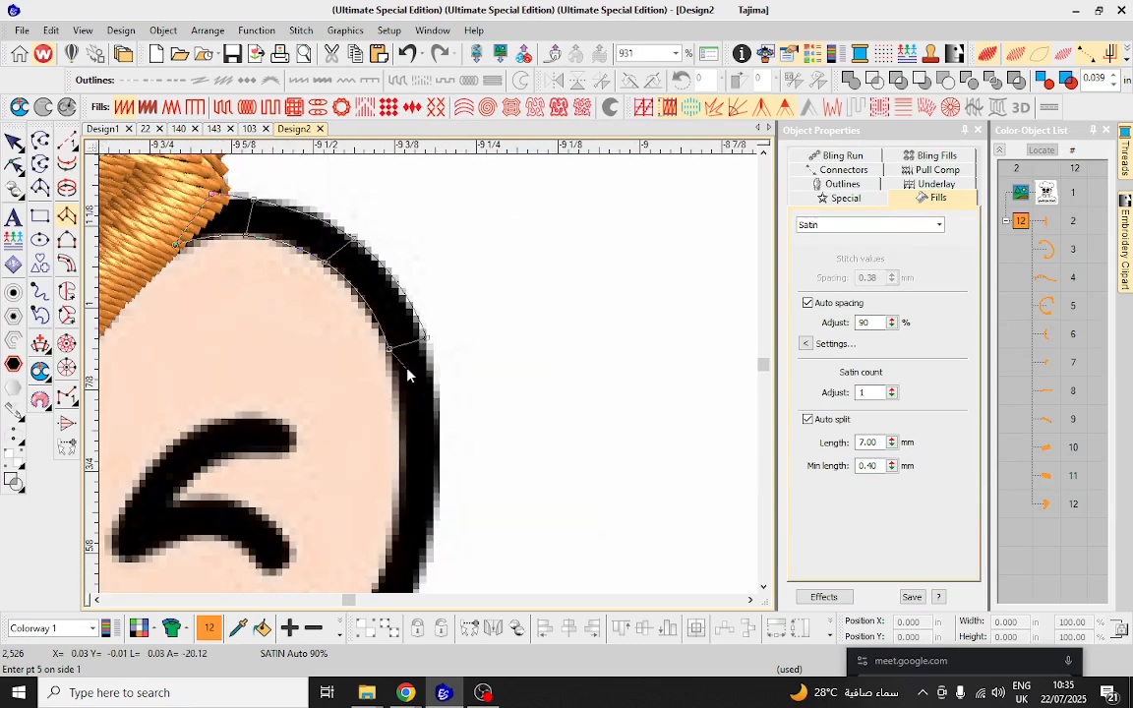
pyautogui.click(405, 468)
pyautogui.click(438, 482)
pyautogui.scroll(-2, 434, 488)
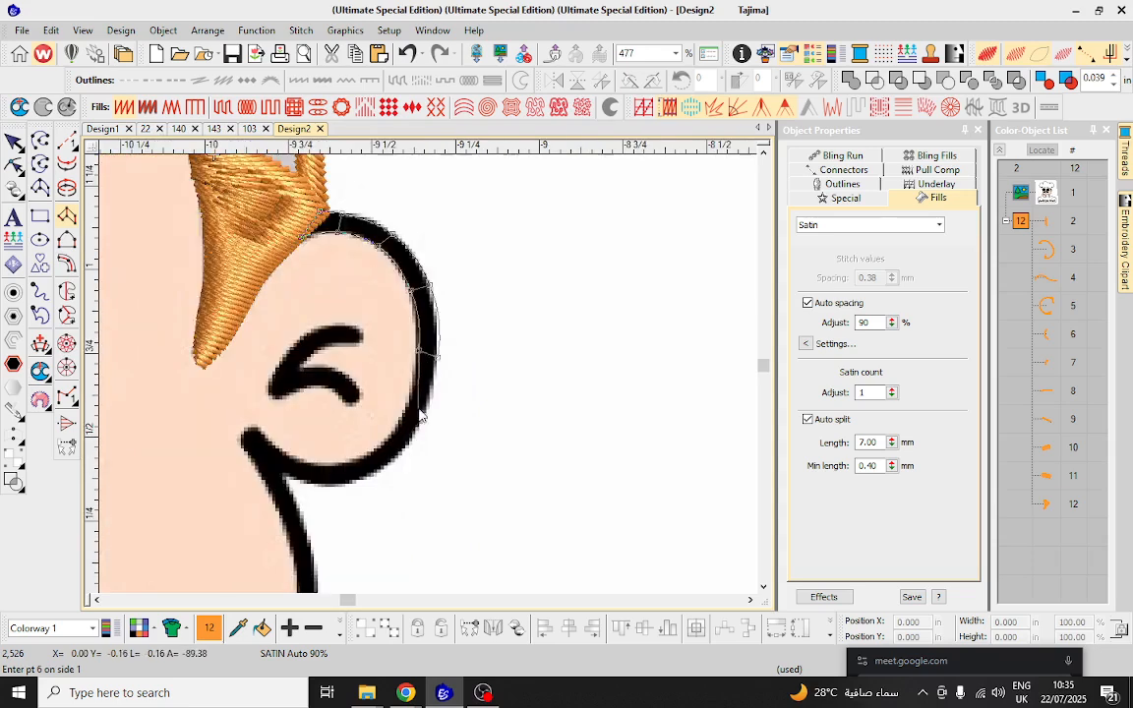
# Trace the ear outline column around the earlobe to the cheek line junction and generate its satin stitches.
pyautogui.rightClick(407, 368)
pyautogui.rightClick(431, 402)
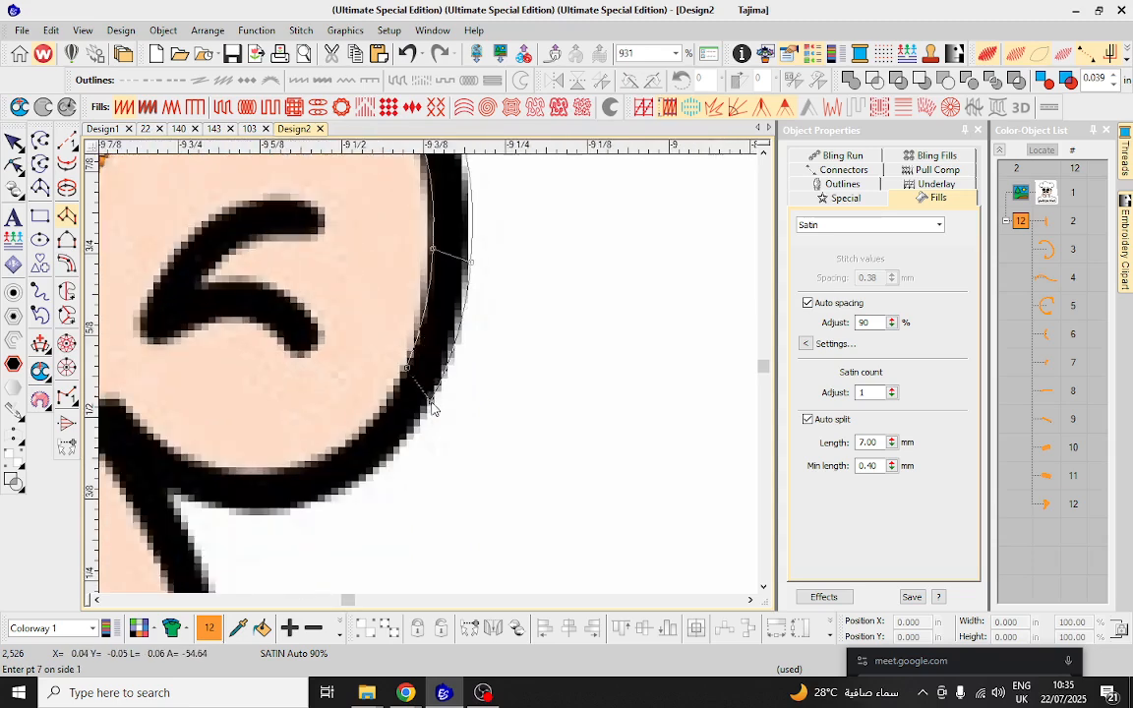
pyautogui.rightClick(347, 490)
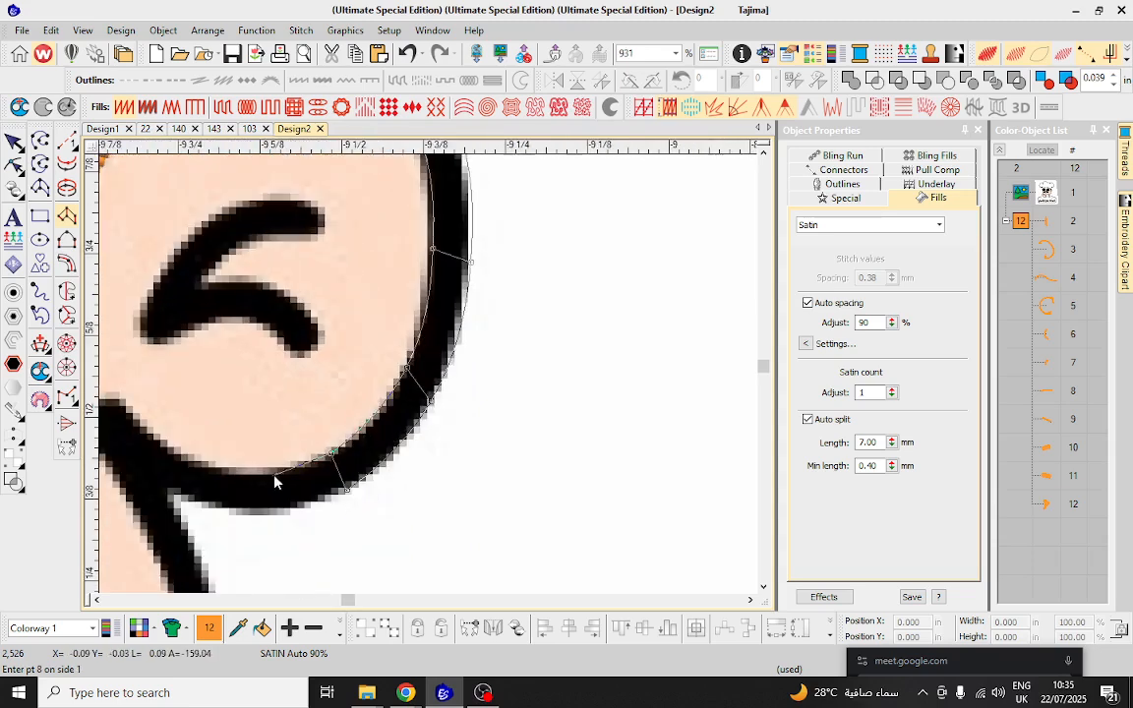
pyautogui.rightClick(241, 471)
pyautogui.rightClick(240, 510)
pyautogui.scroll(2, 382, 336)
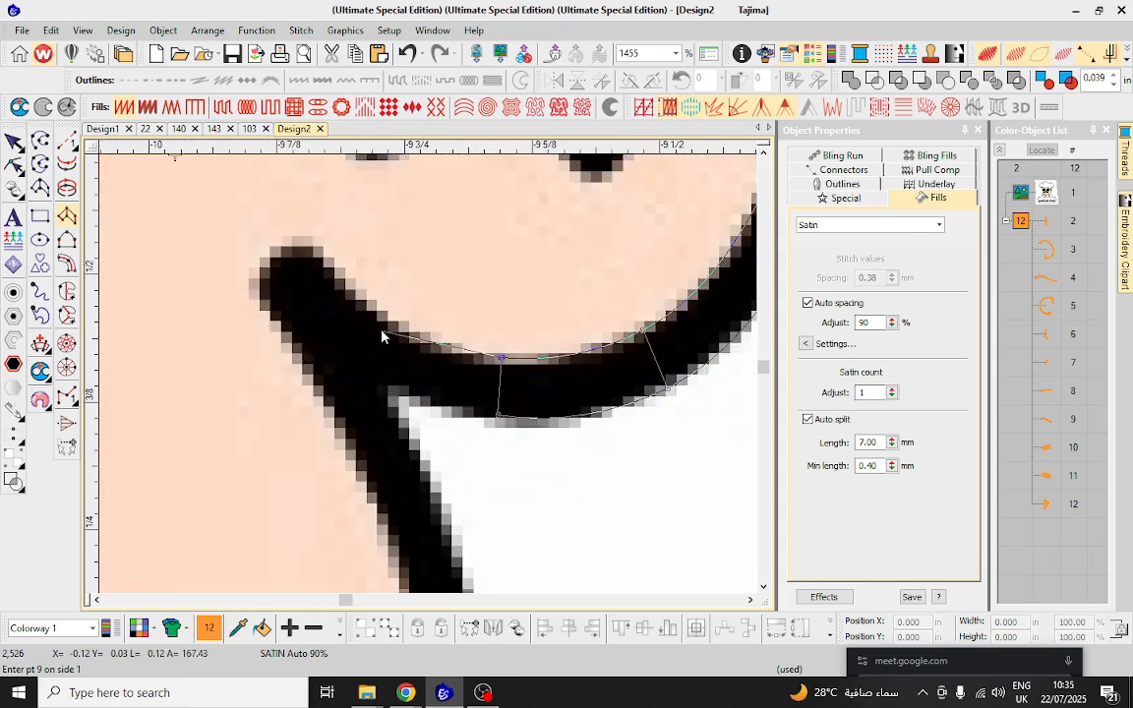
pyautogui.rightClick(386, 323)
pyautogui.rightClick(371, 376)
pyautogui.press('Return')
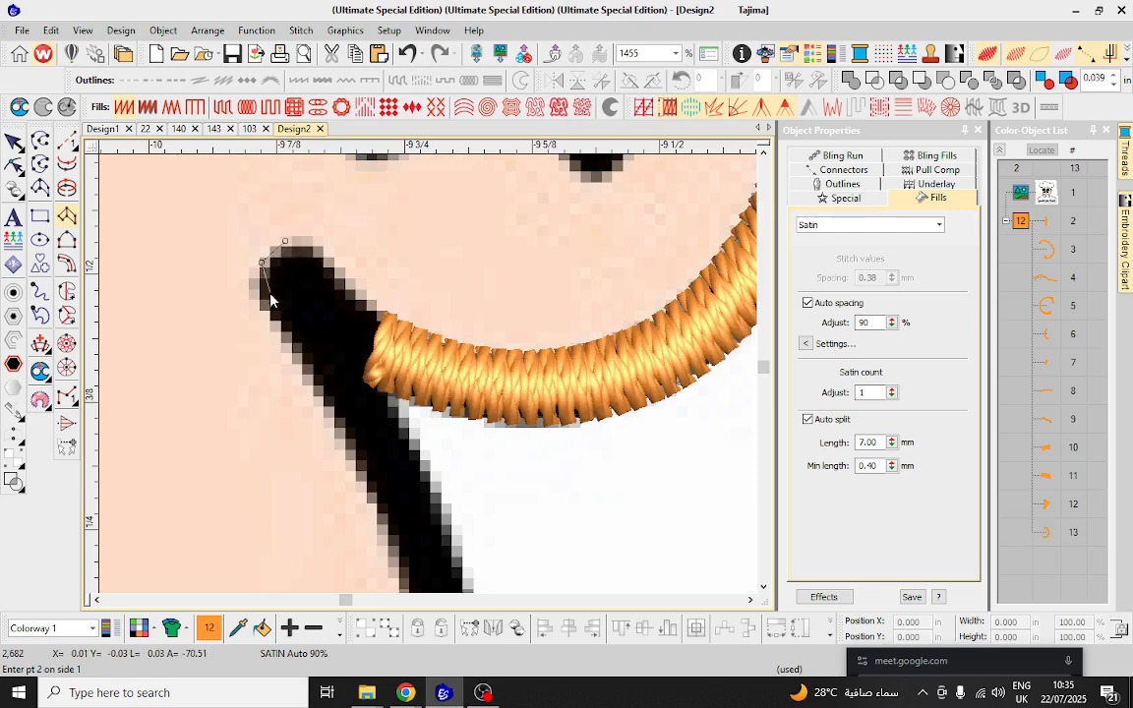
# Start a satin column at the cheek line's rounded upper end and trace it down past the earlobe junction.
pyautogui.rightClick(251, 296)
pyautogui.click(378, 315)
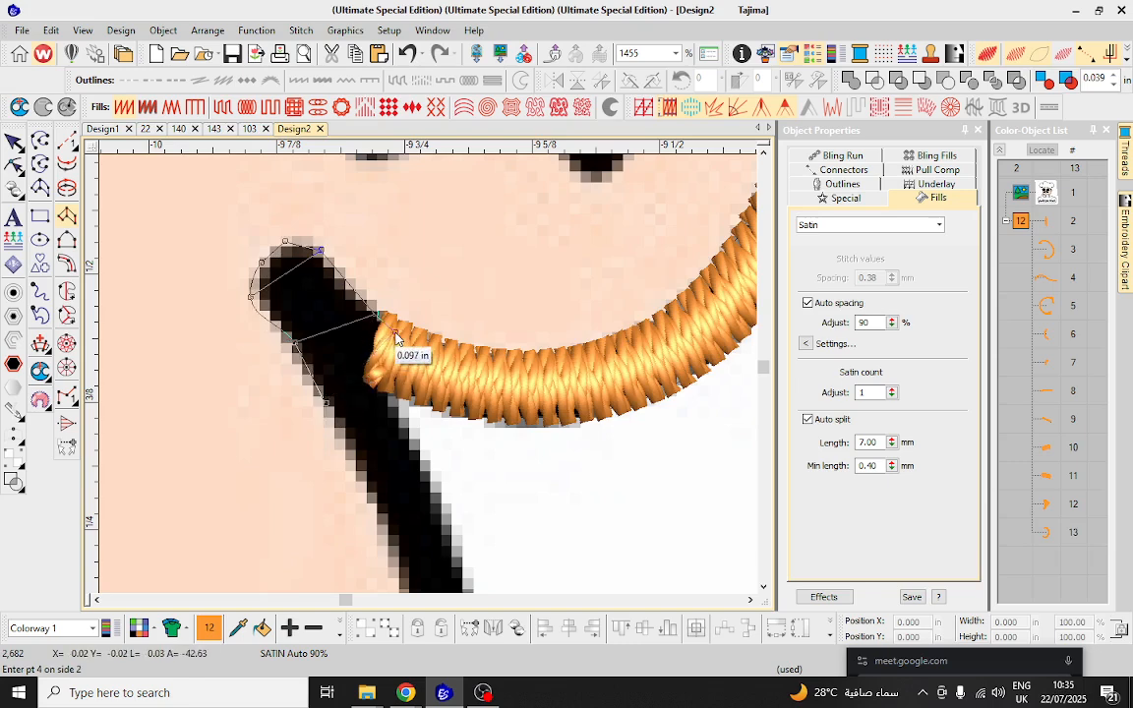
pyautogui.rightClick(326, 403)
pyautogui.click(393, 403)
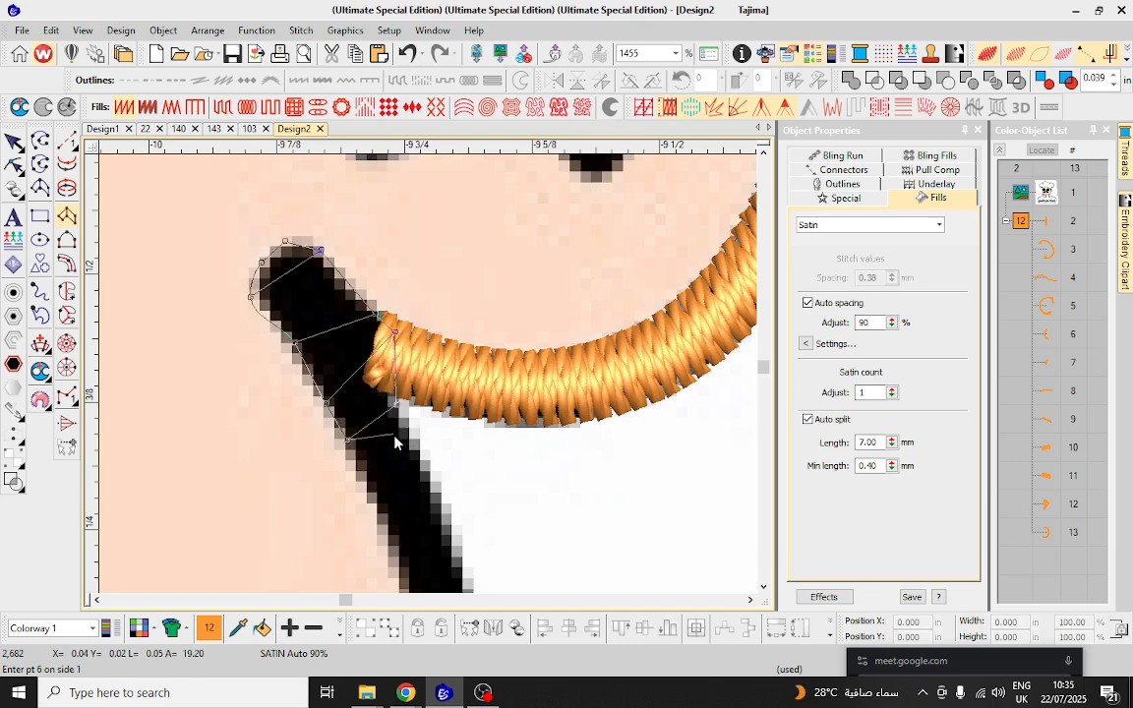
pyautogui.scroll(-2, 440, 453)
pyautogui.click(431, 459)
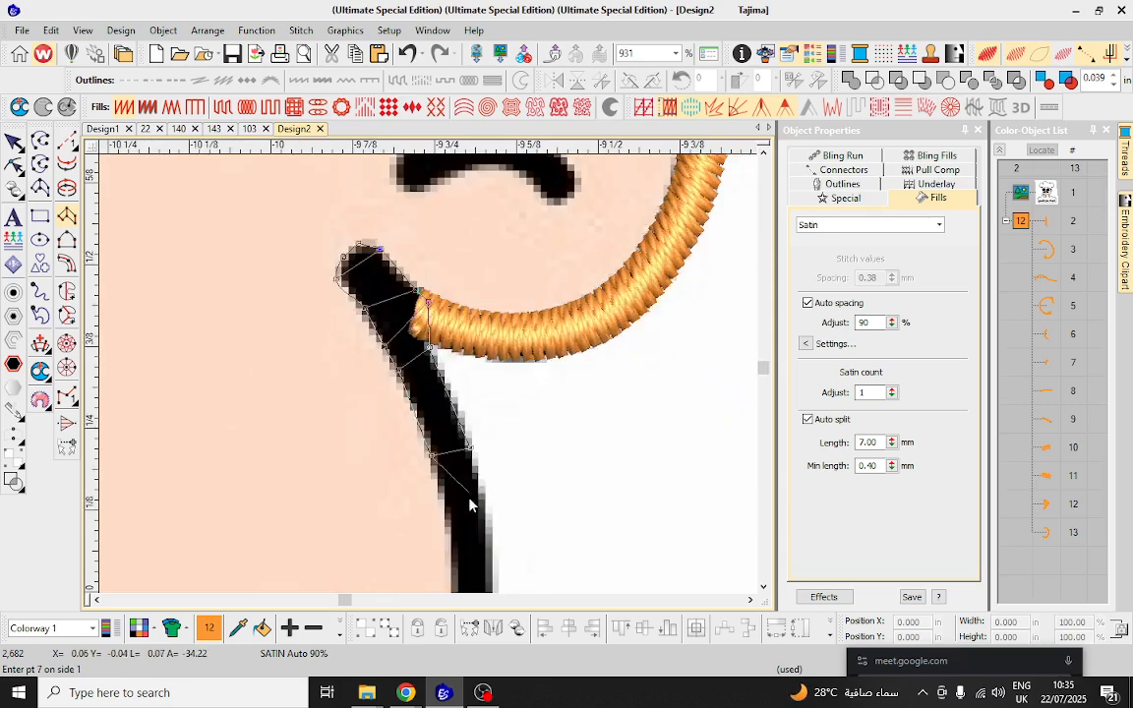
pyautogui.click(454, 557)
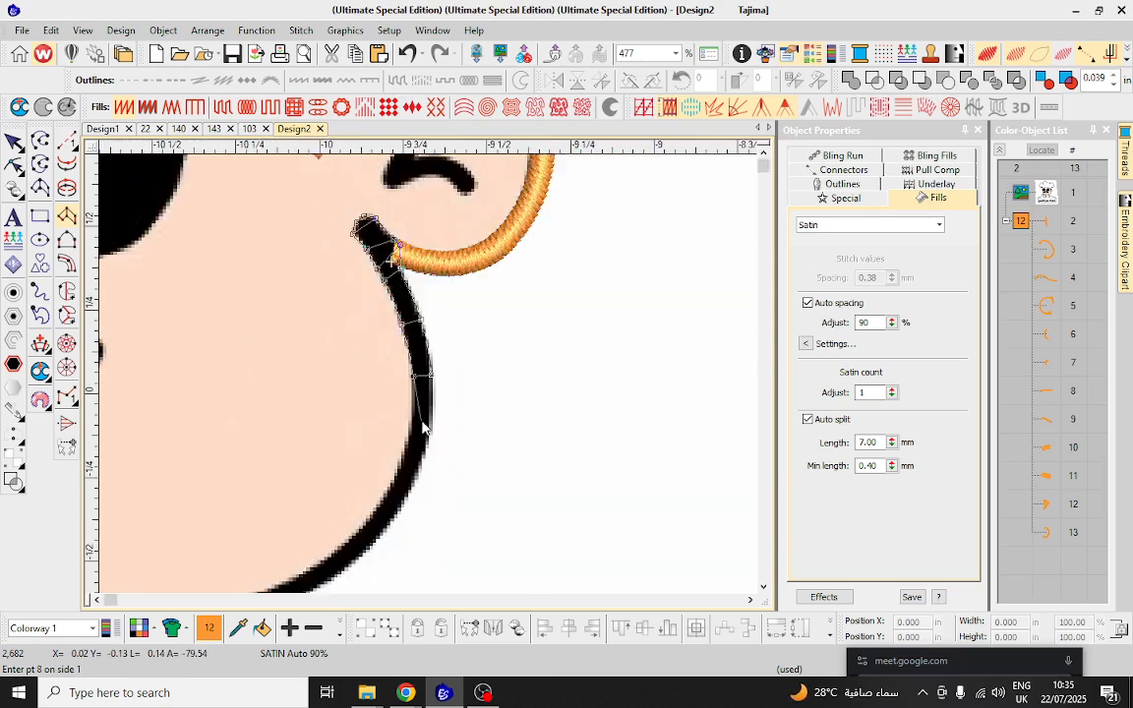
# Continue the cheek outline column around the right cheek's outer curve with point pairs on both black edges.
pyautogui.click(403, 413)
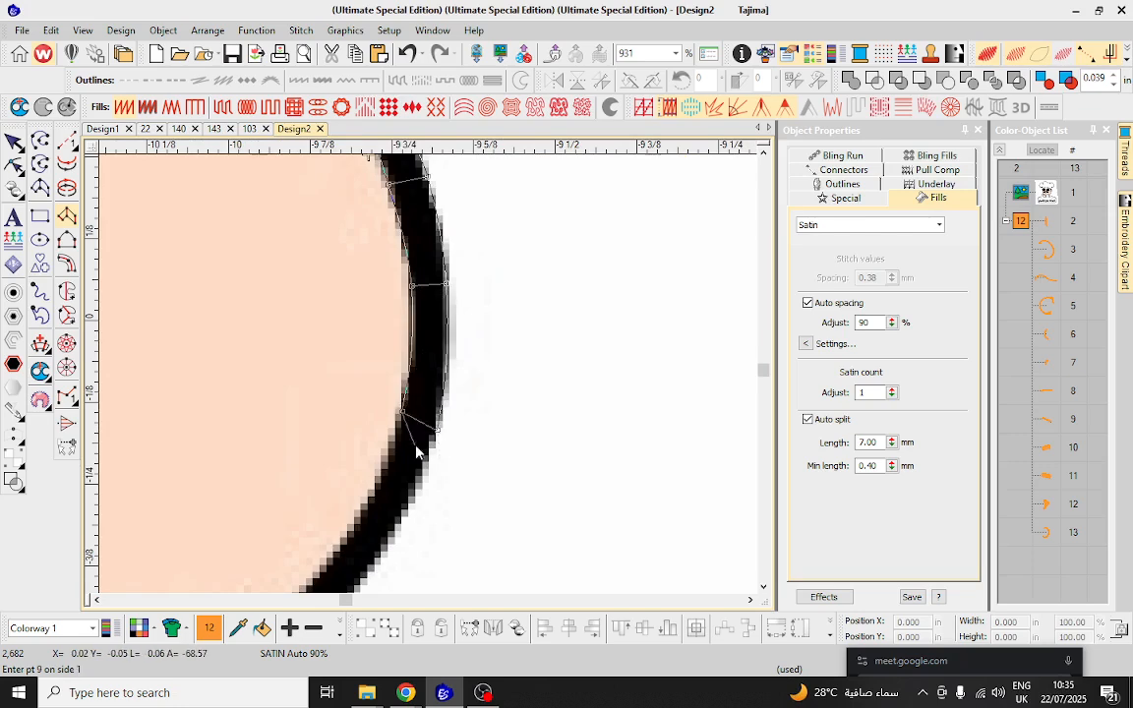
pyautogui.scroll(1, 373, 400)
pyautogui.click(391, 346)
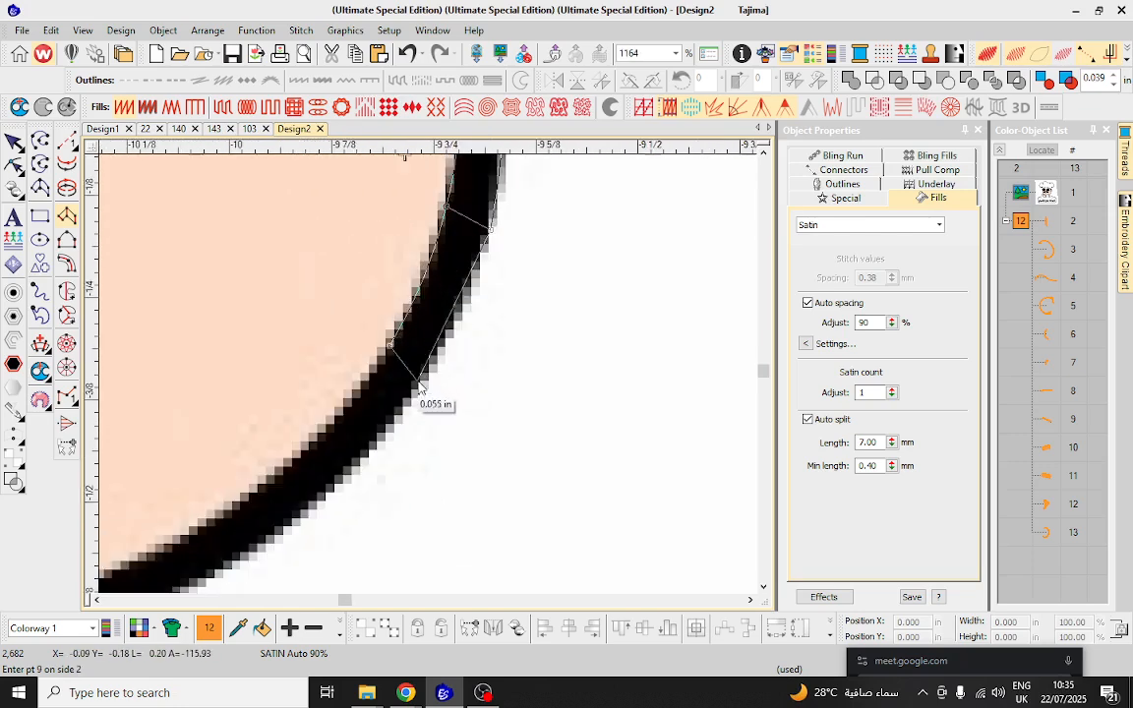
pyautogui.click(289, 468)
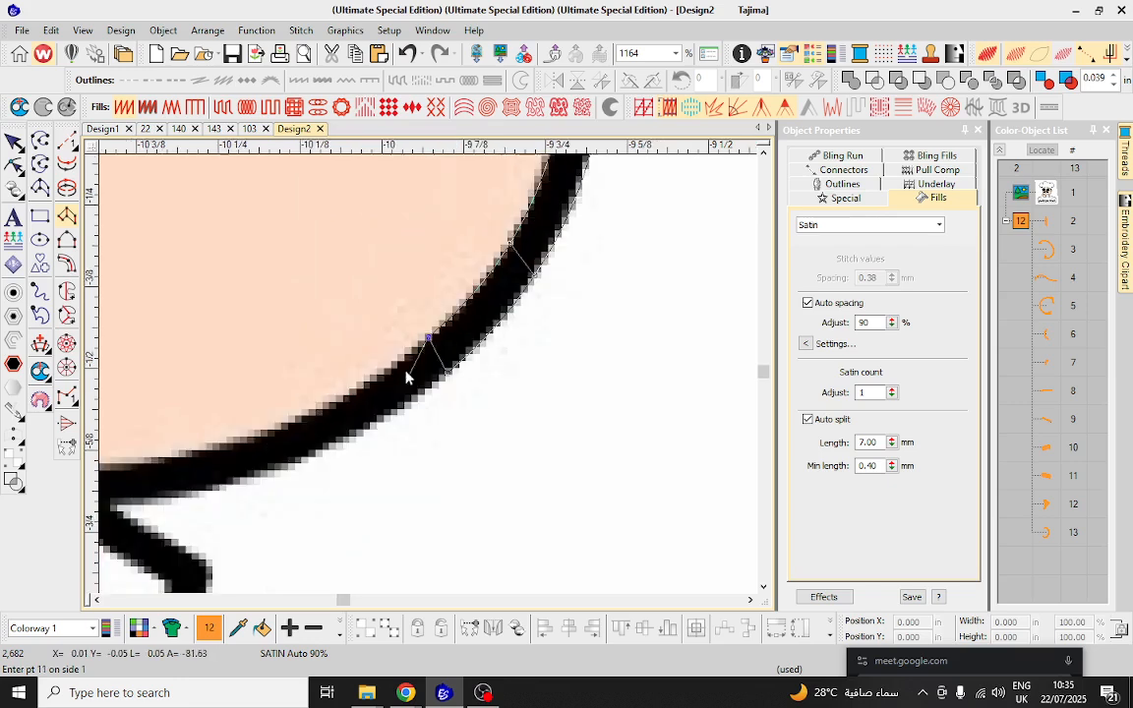
pyautogui.scroll(1, 413, 378)
pyautogui.click(414, 378)
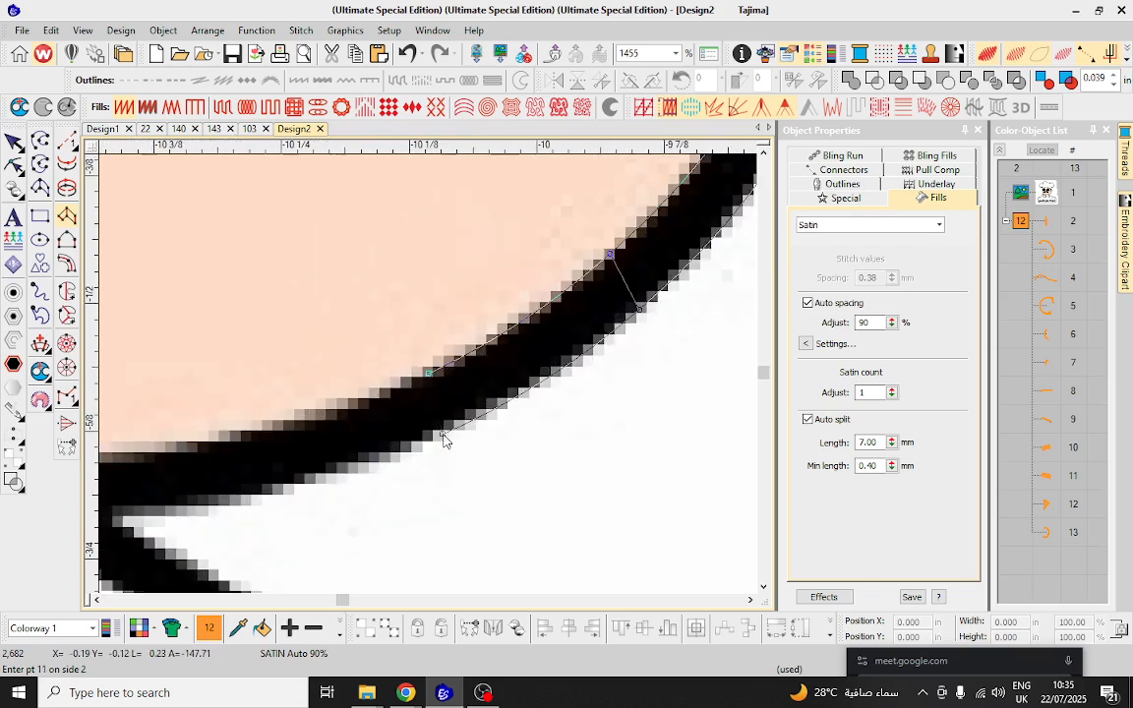
# Trace the cheek outline column along the jaw above the collar to its curled inner tip and generate its satin stitches.
pyautogui.click(253, 492)
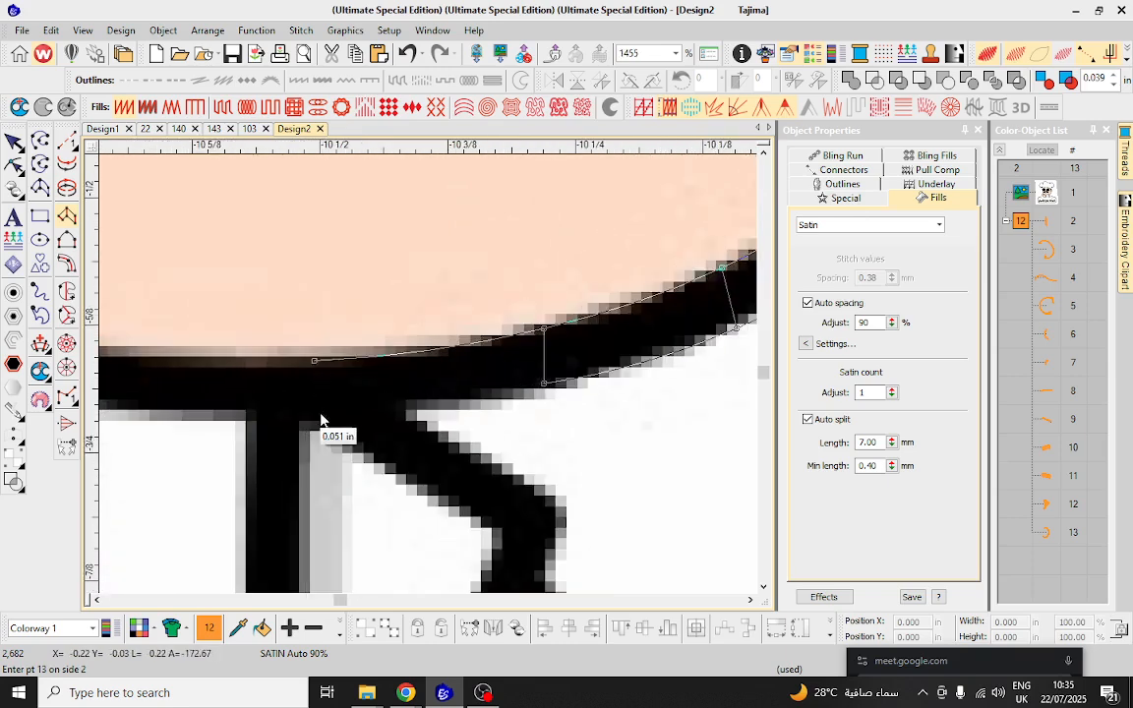
pyautogui.scroll(-2, 412, 372)
pyautogui.click(373, 350)
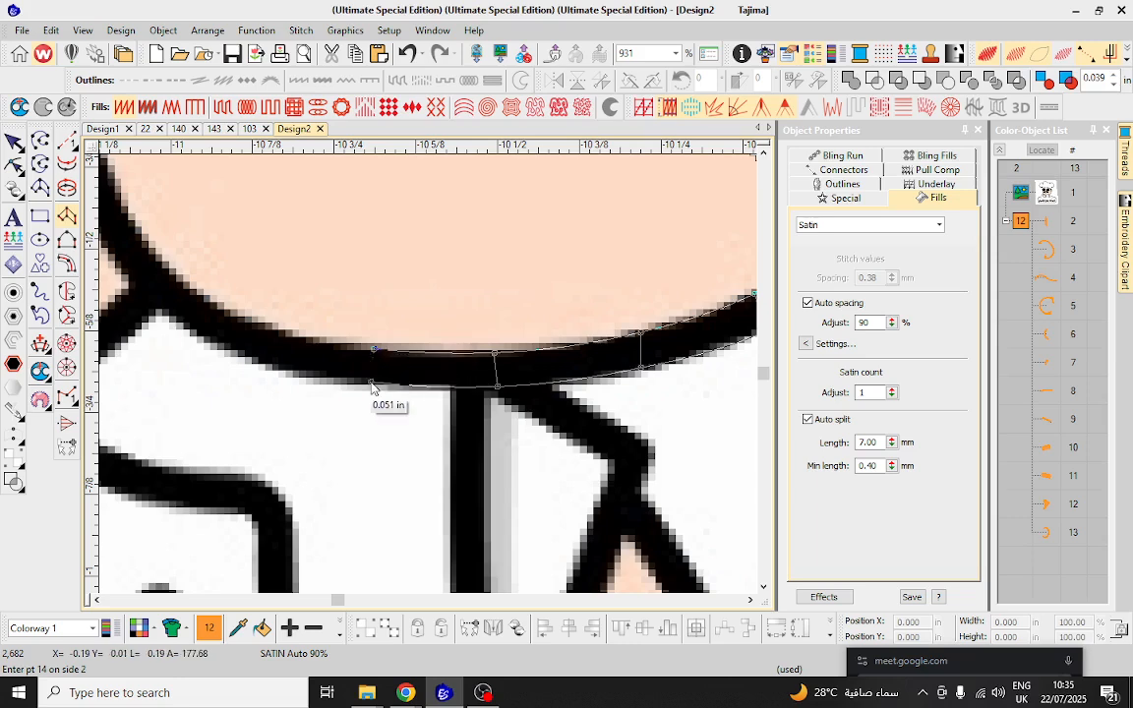
pyautogui.click(246, 360)
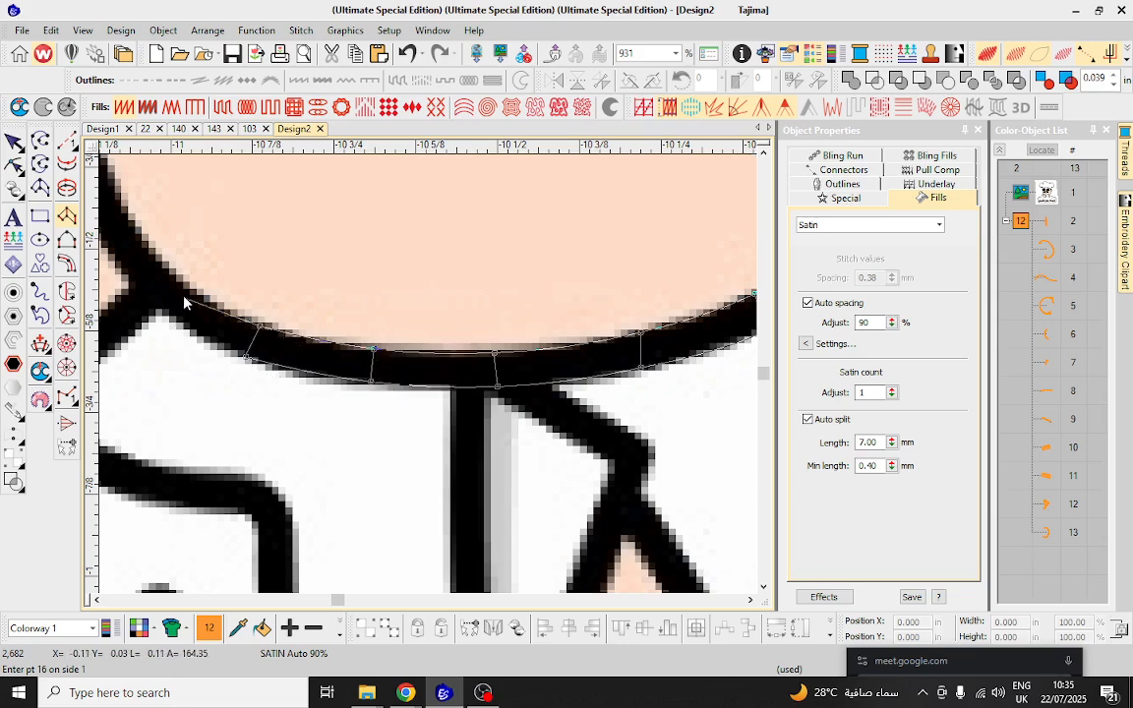
pyautogui.click(436, 381)
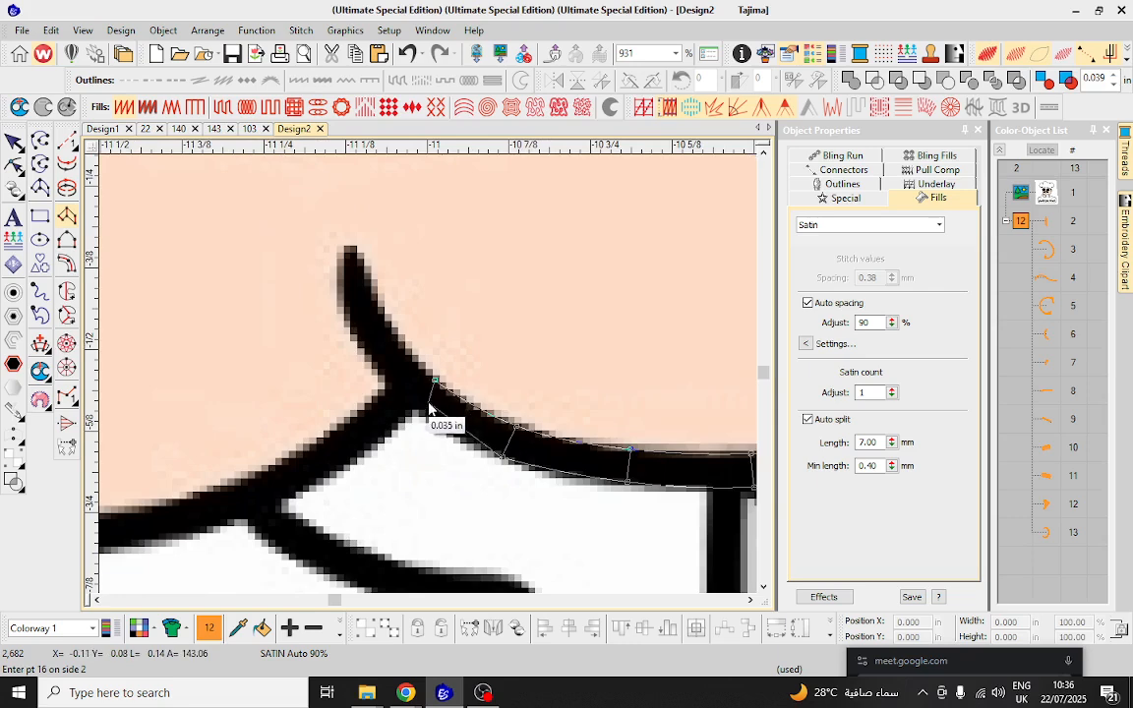
pyautogui.click(391, 329)
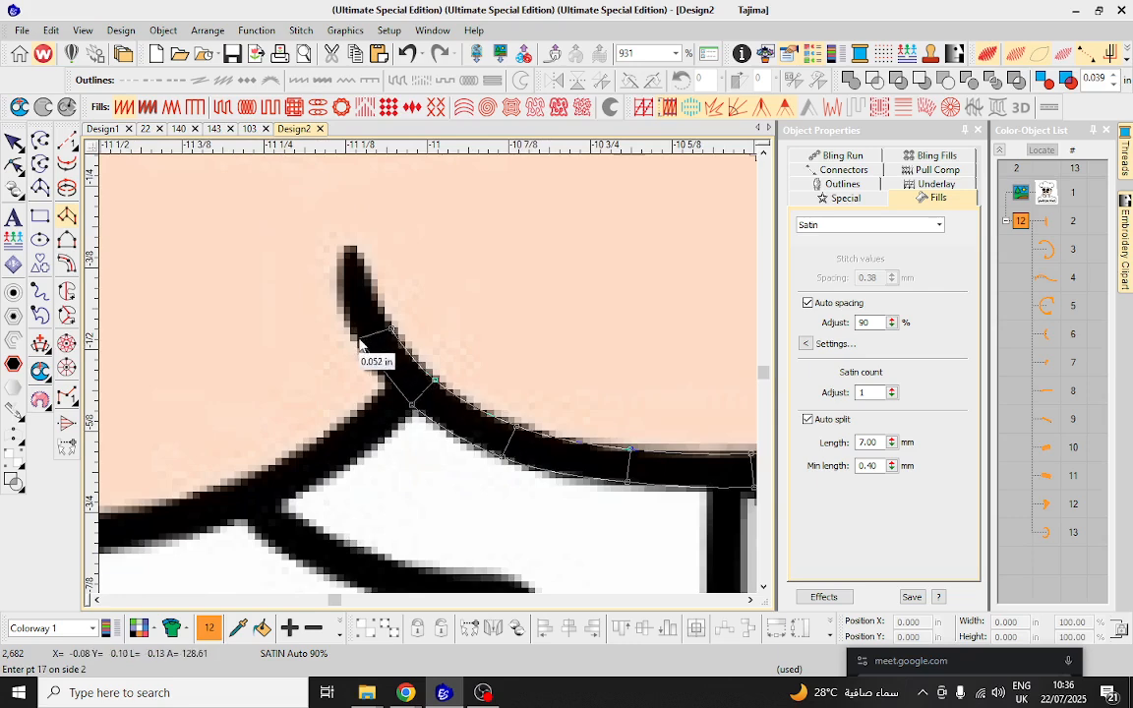
pyautogui.click(370, 278)
pyautogui.click(339, 282)
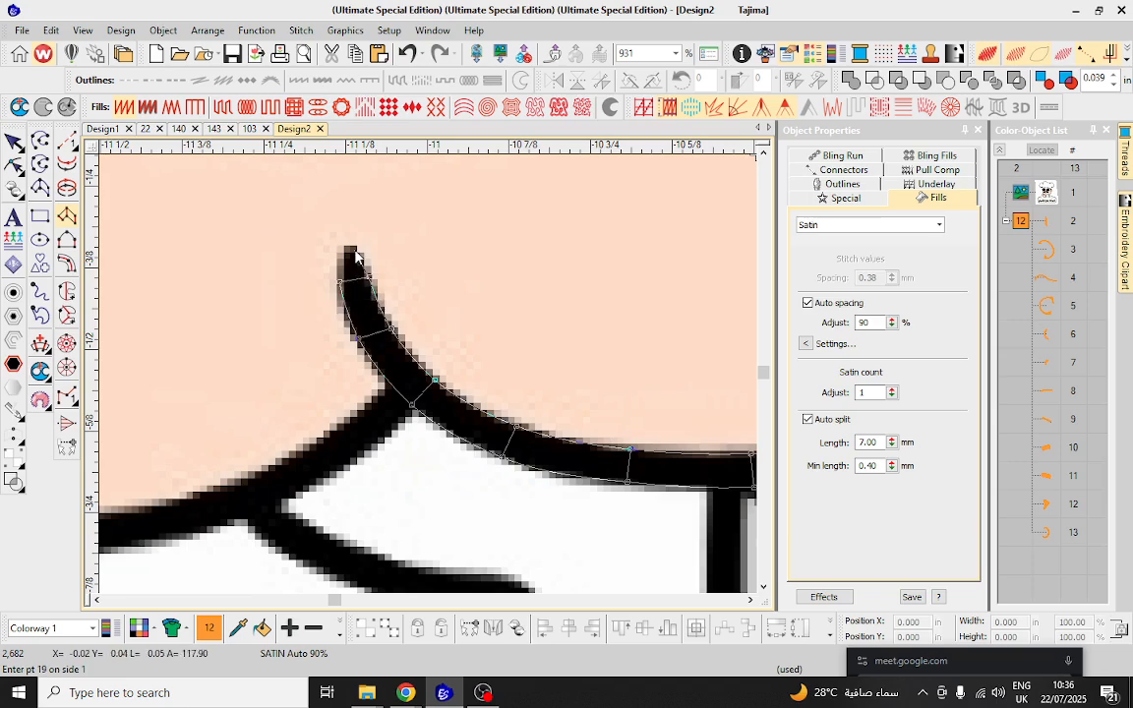
pyautogui.press('Return')
# Digitize the right ear's upper inner line as a satin column from its rounded outer end down to the junction with the lower line.
pyautogui.scroll(-6, 430, 369)
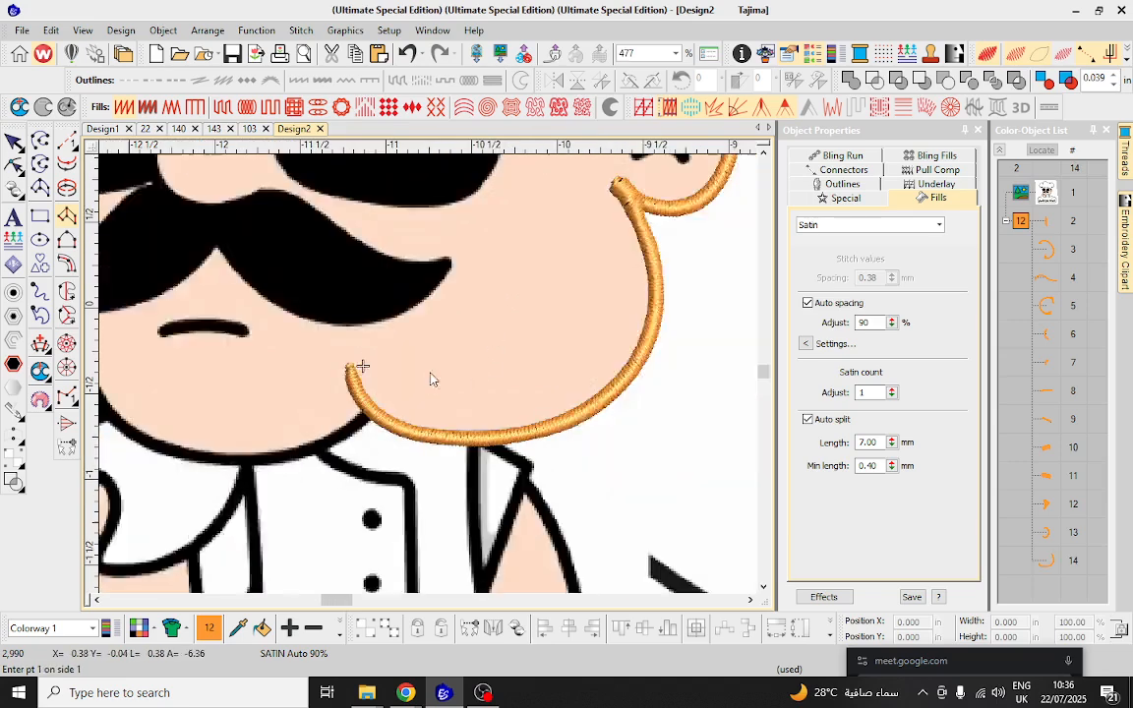
pyautogui.scroll(2, 632, 175)
pyautogui.scroll(8, 436, 369)
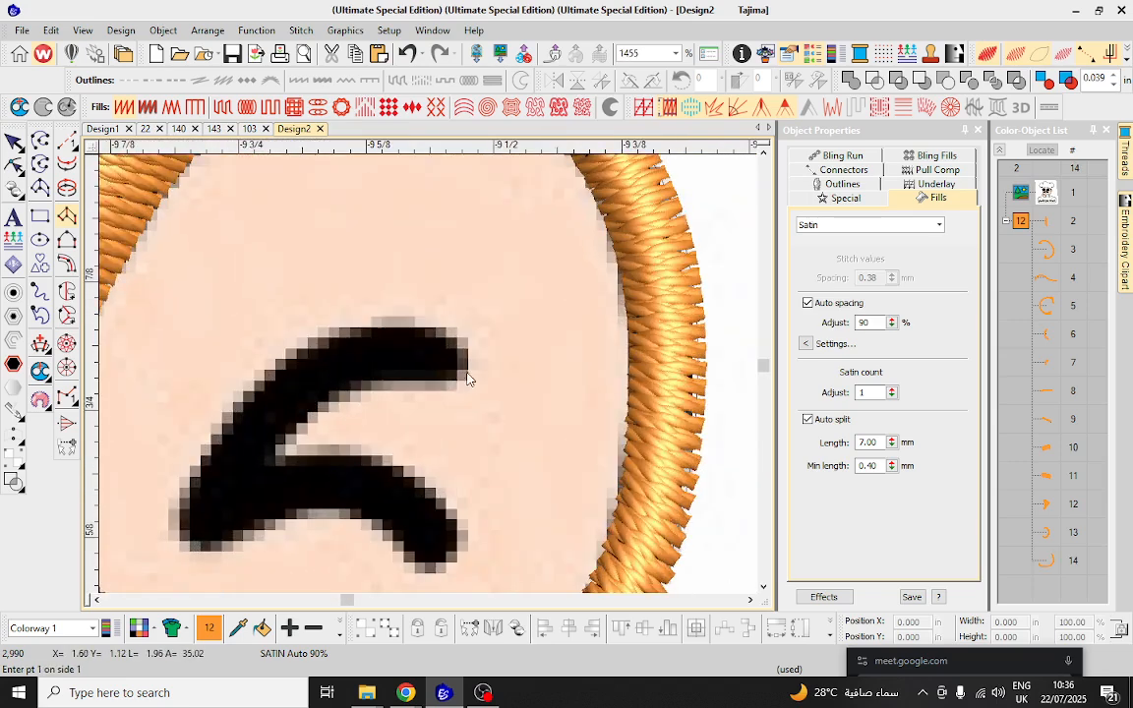
pyautogui.click(365, 398)
pyautogui.click(372, 293)
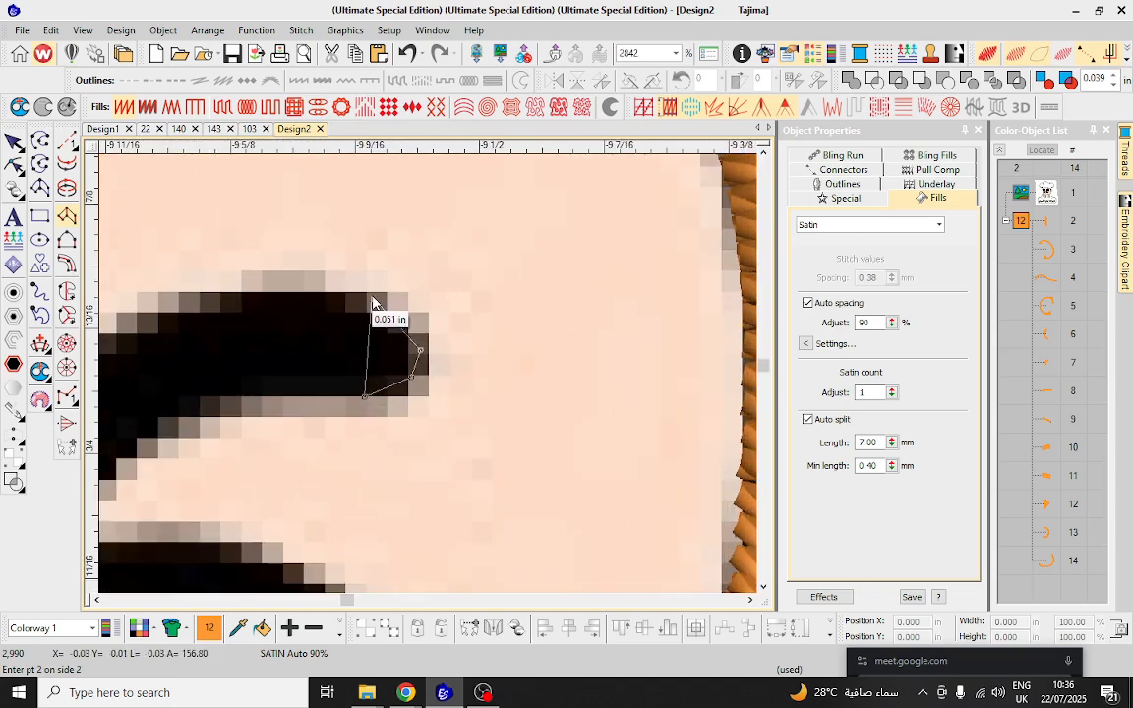
pyautogui.click(277, 395)
pyautogui.click(272, 297)
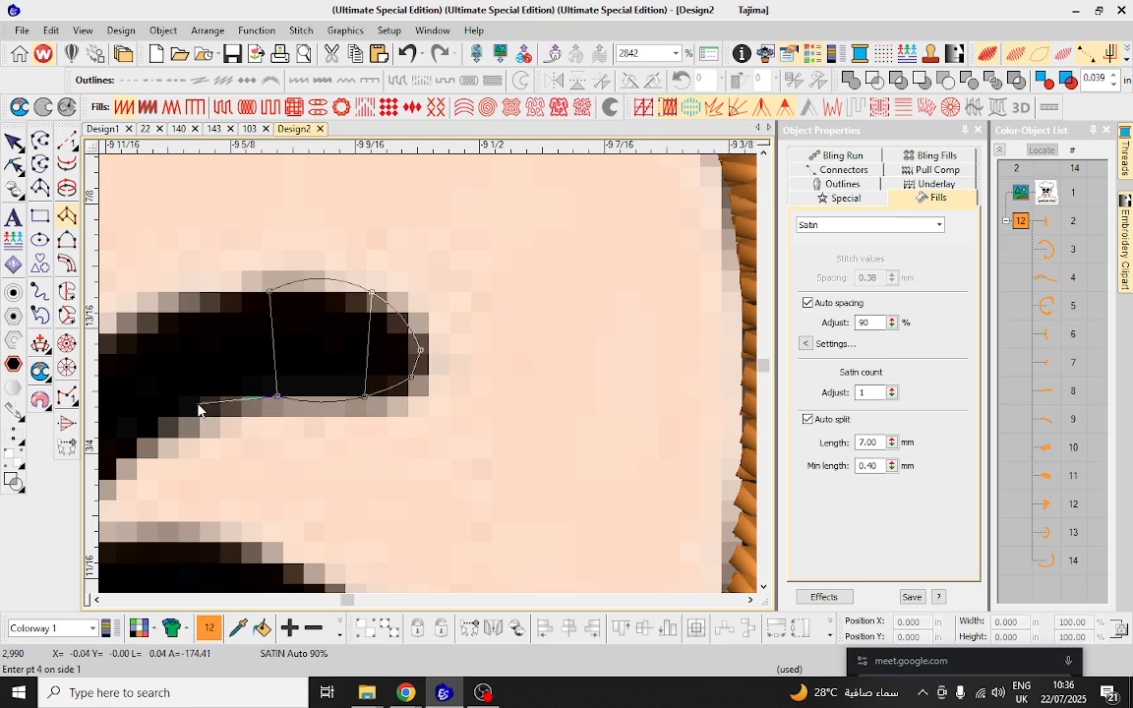
pyautogui.click(203, 403)
pyautogui.click(170, 317)
pyautogui.scroll(-2, 185, 423)
pyautogui.click(389, 394)
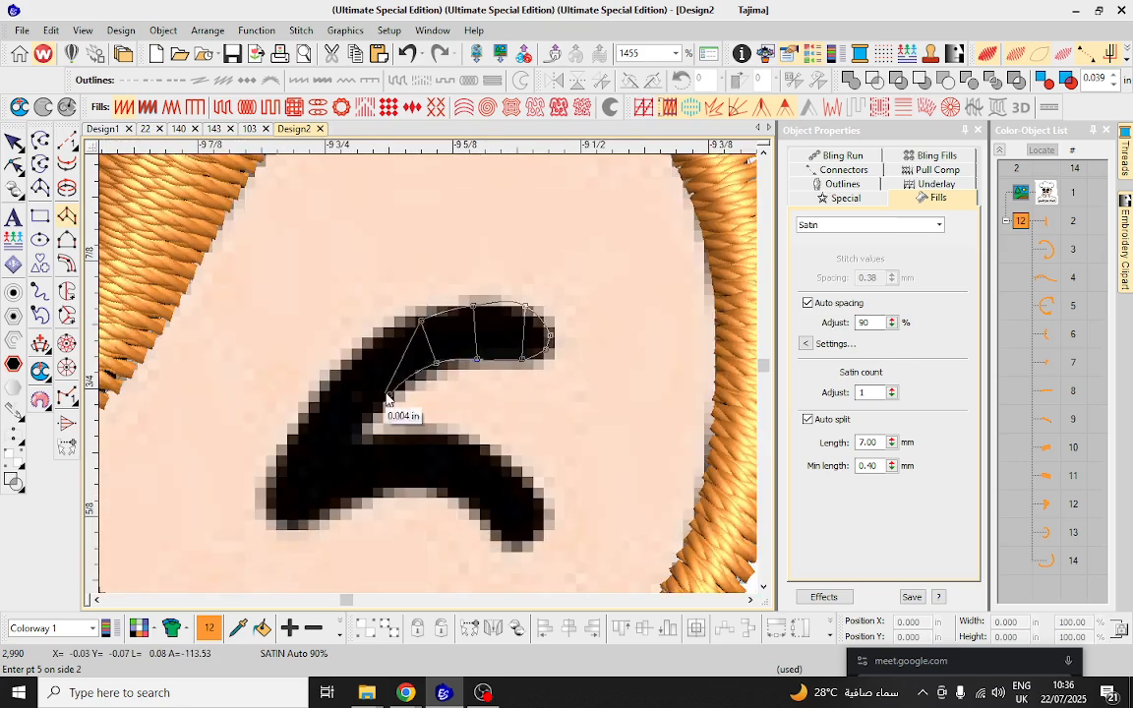
pyautogui.click(299, 444)
pyautogui.press('Return')
# Digitize the right ear's lower inner line as a satin column from its rounded outer end to the blunt inner corner.
pyautogui.scroll(1, 654, 445)
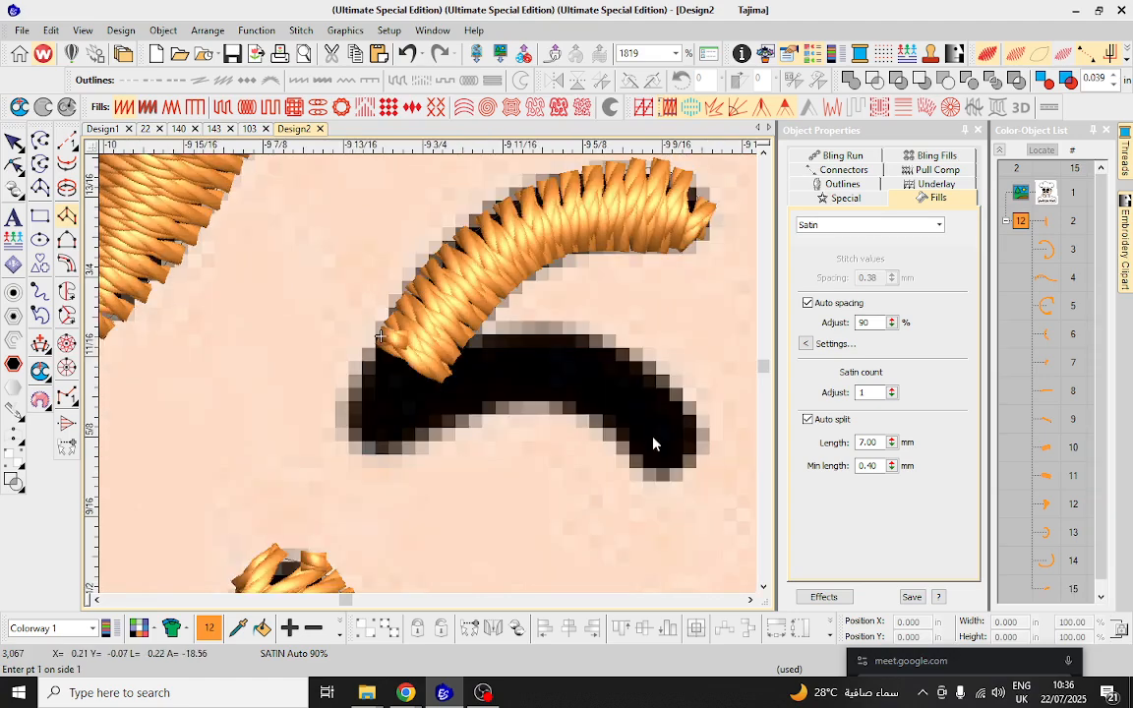
pyautogui.click(642, 459)
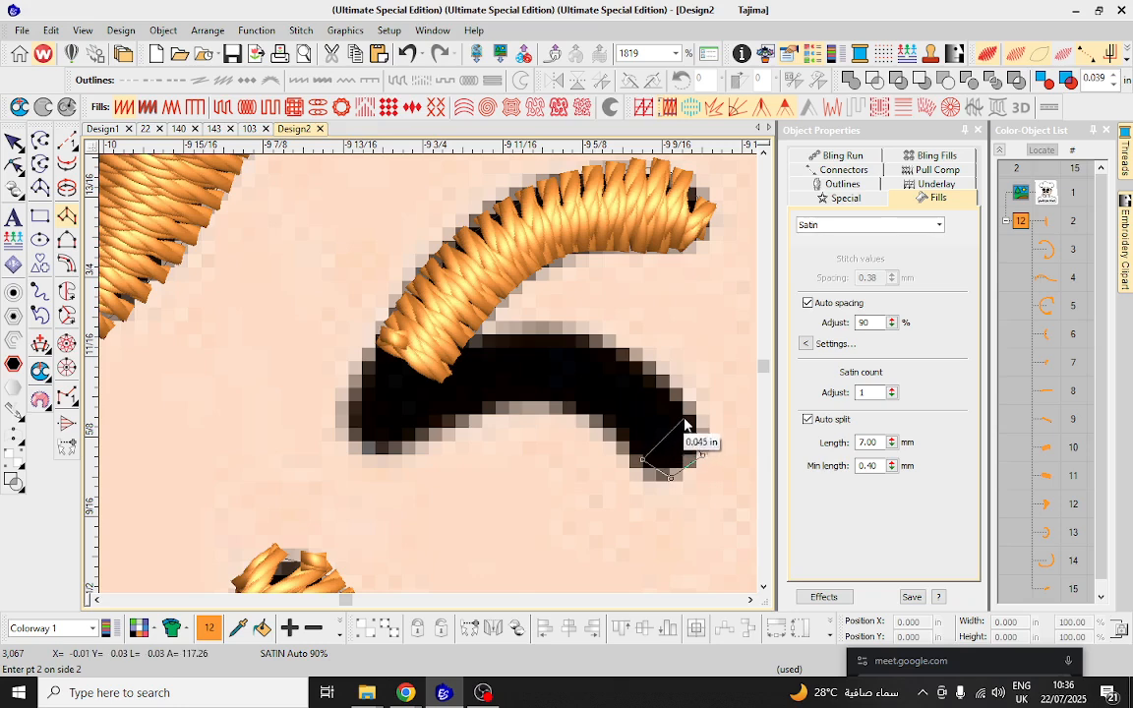
pyautogui.click(607, 346)
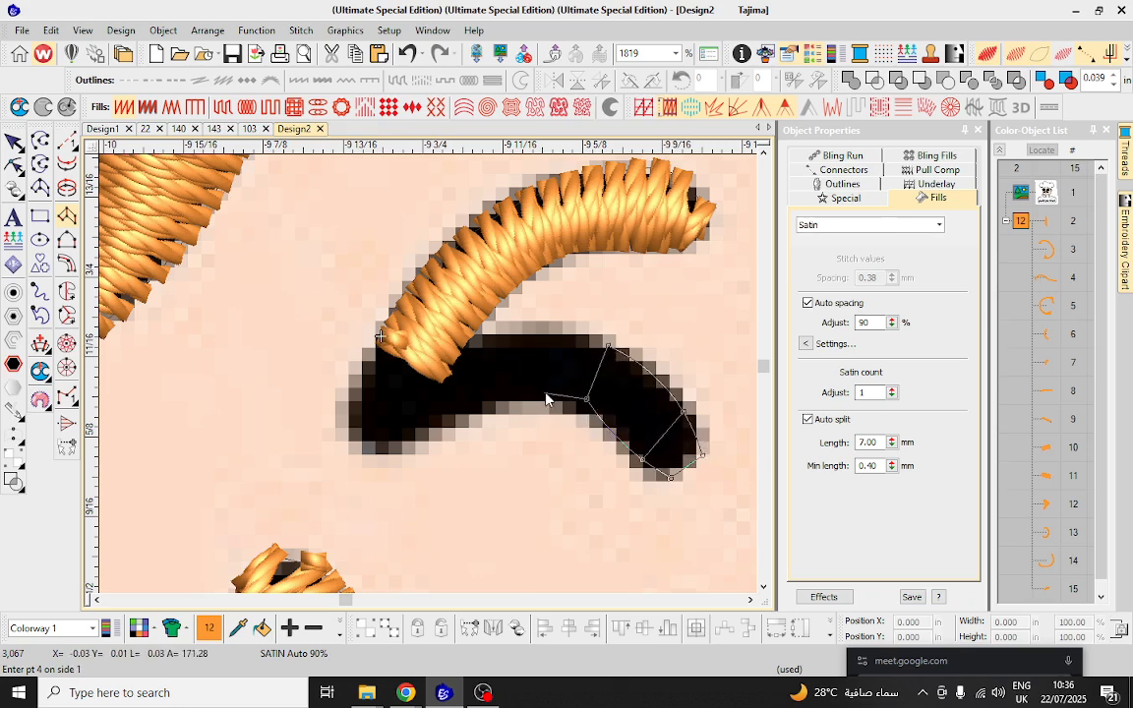
pyautogui.click(536, 395)
pyautogui.click(536, 336)
pyautogui.click(463, 407)
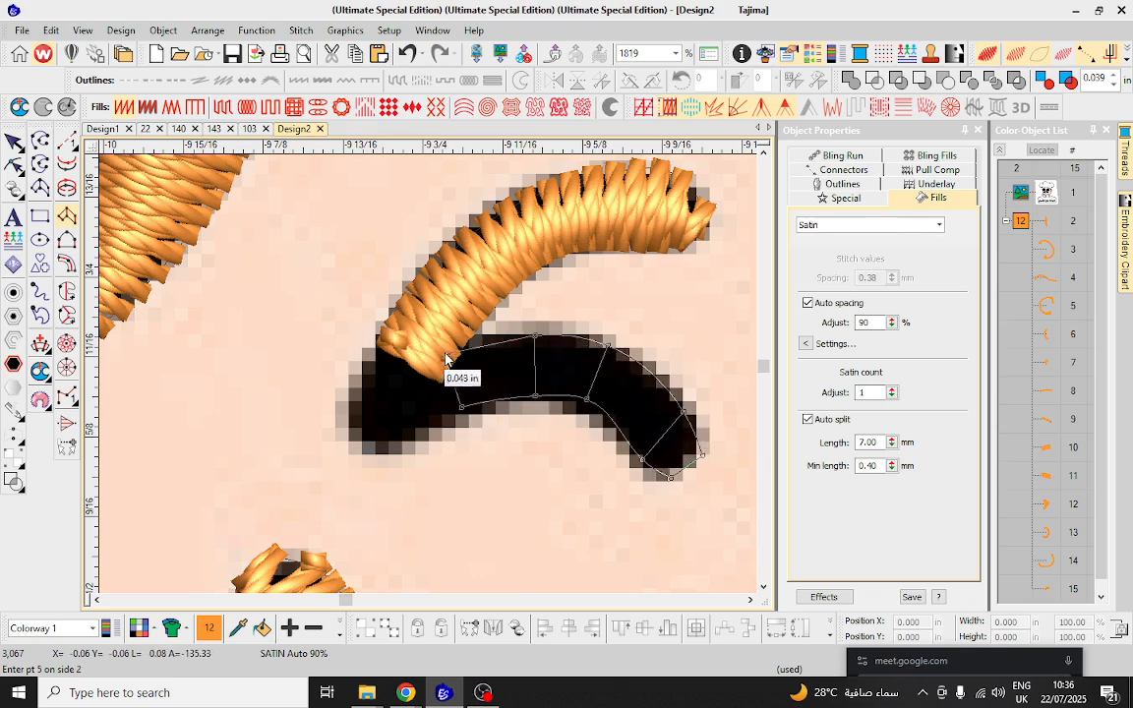
pyautogui.click(441, 423)
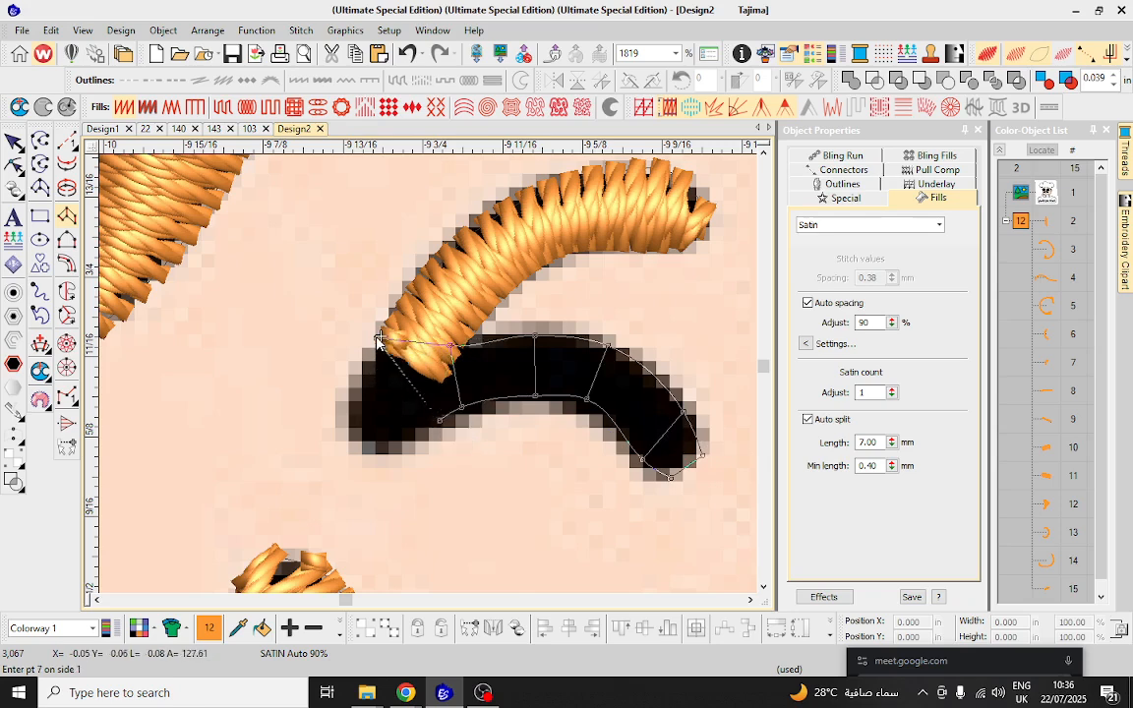
pyautogui.click(395, 445)
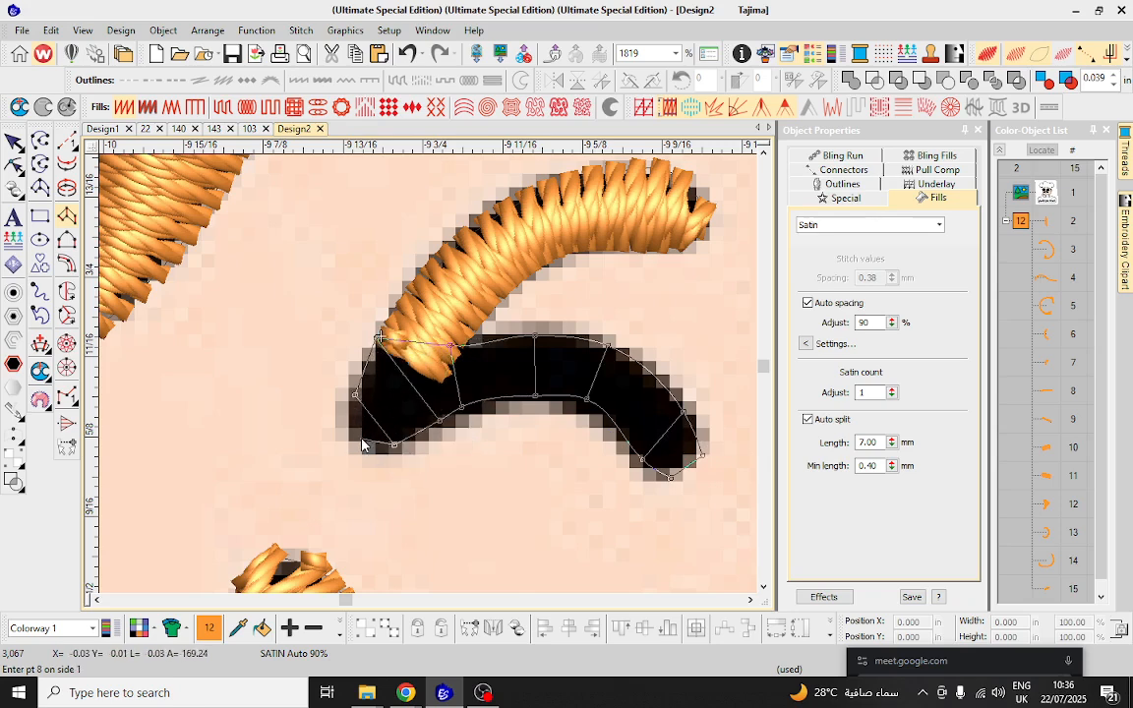
pyautogui.click(352, 433)
pyautogui.press('Return')
# Digitize the left ear's outer outline as a satin column, starting and ending slightly inside the adjoining black shape.
pyautogui.scroll(-10, 422, 368)
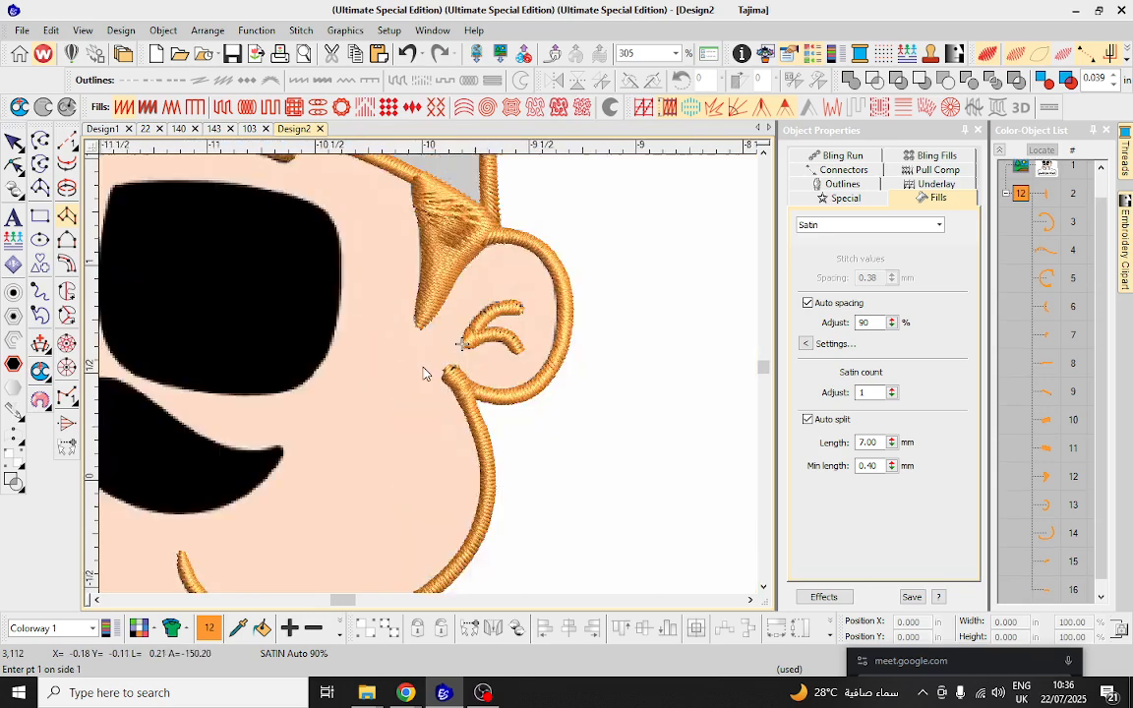
pyautogui.scroll(9, 419, 357)
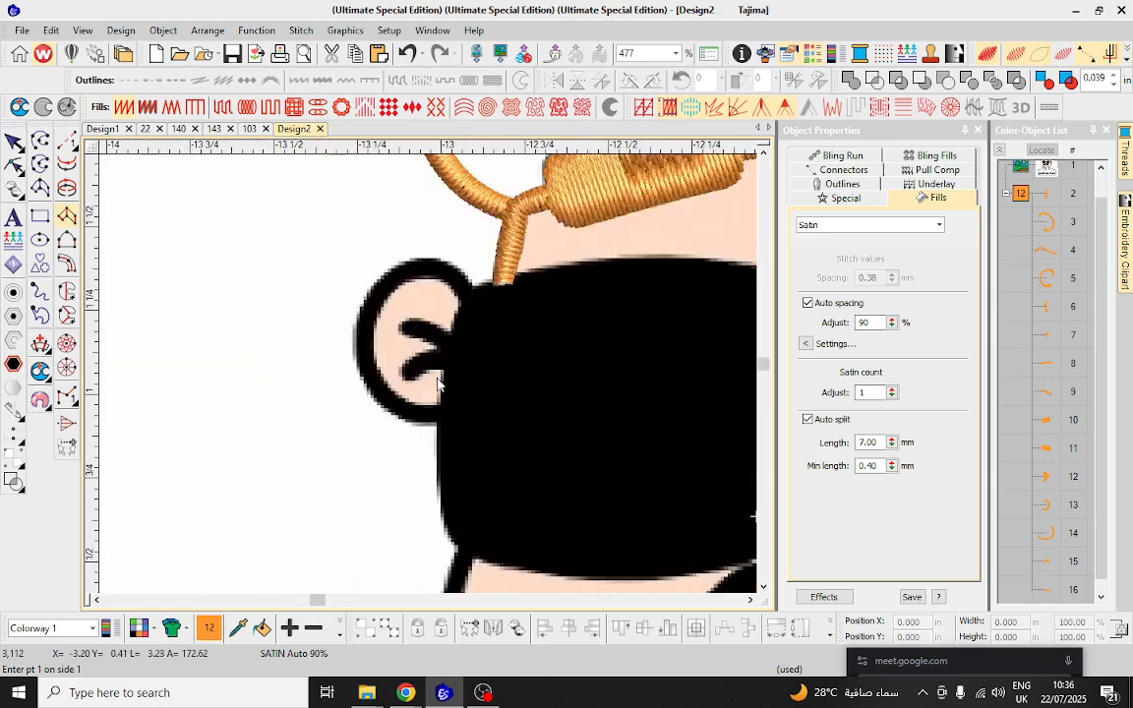
pyautogui.click(476, 284)
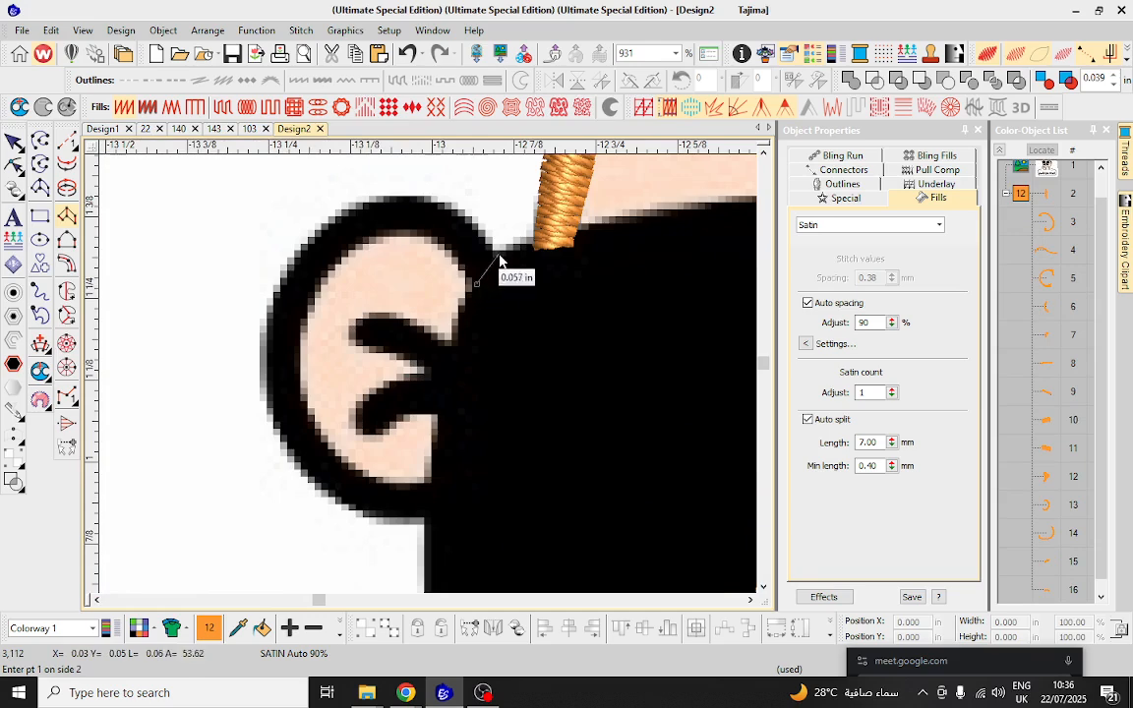
pyautogui.click(464, 216)
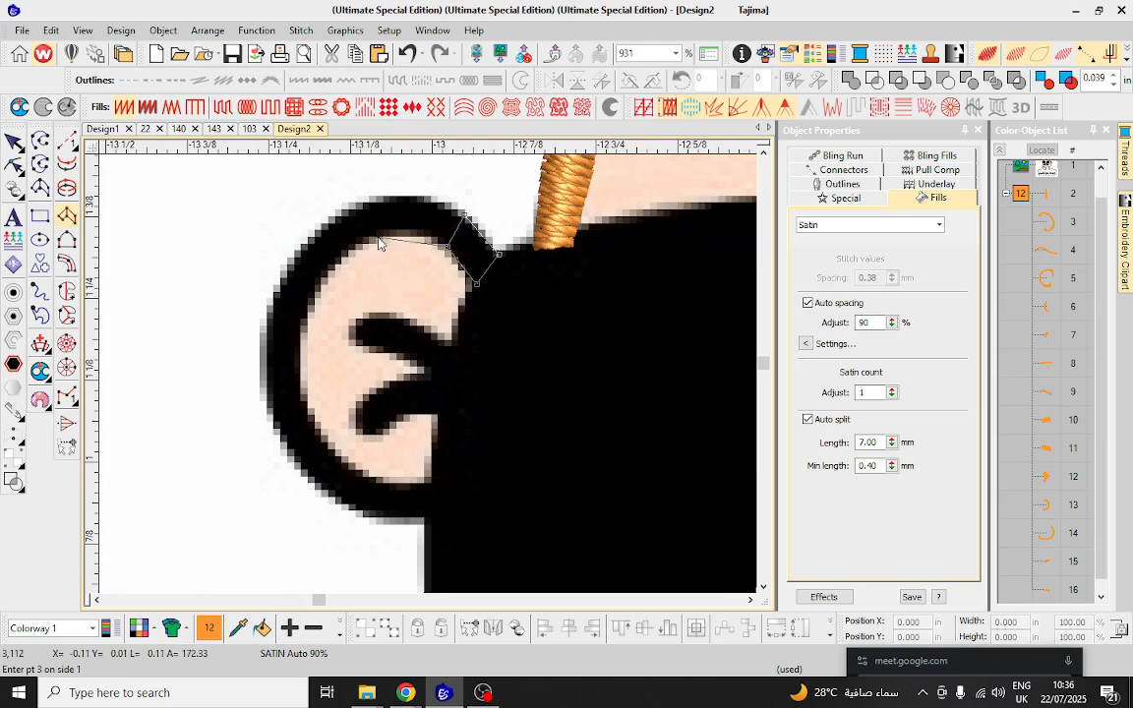
pyautogui.click(320, 291)
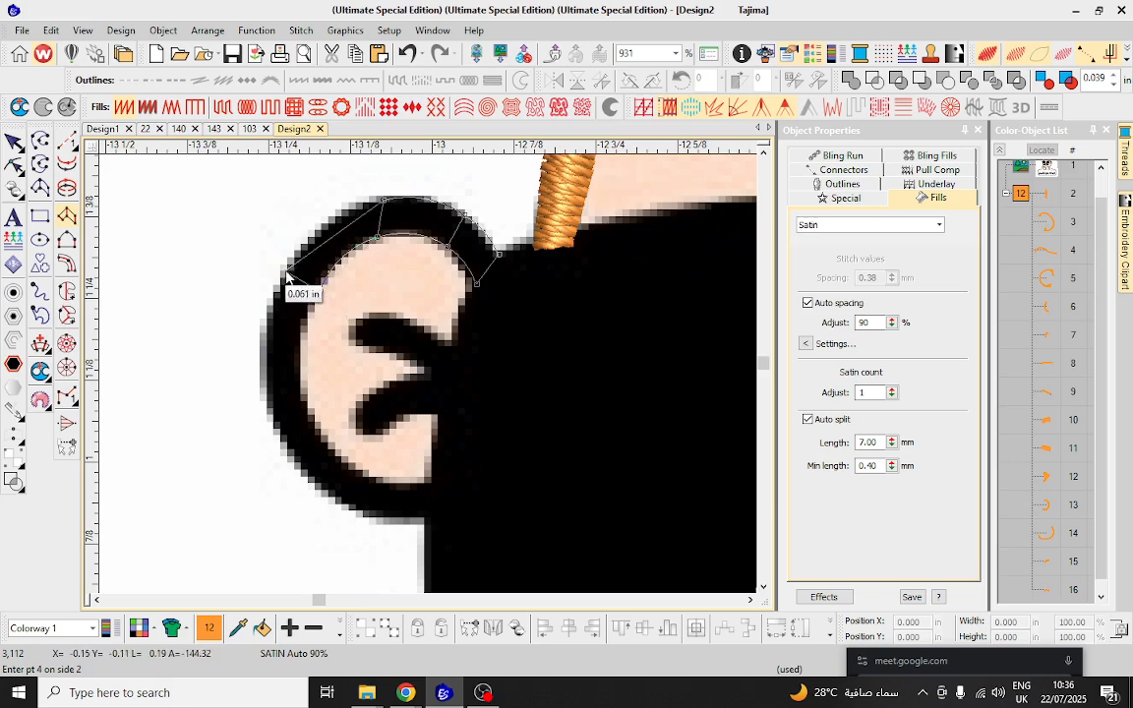
pyautogui.click(283, 270)
pyautogui.click(305, 395)
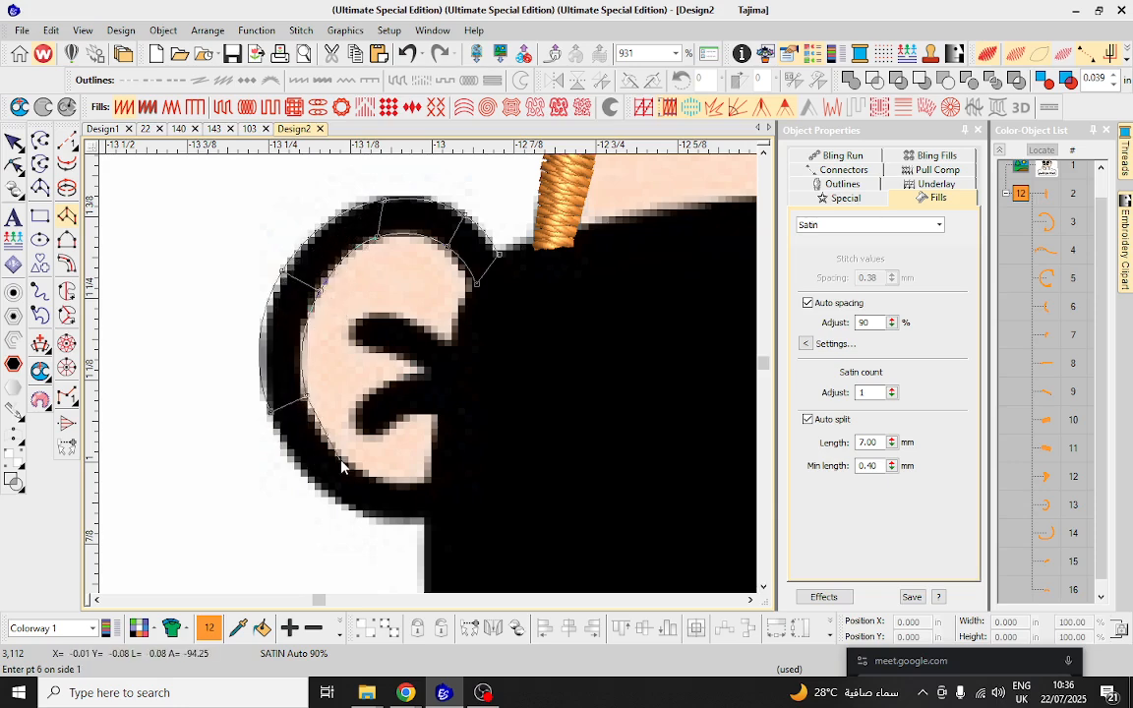
pyautogui.click(332, 498)
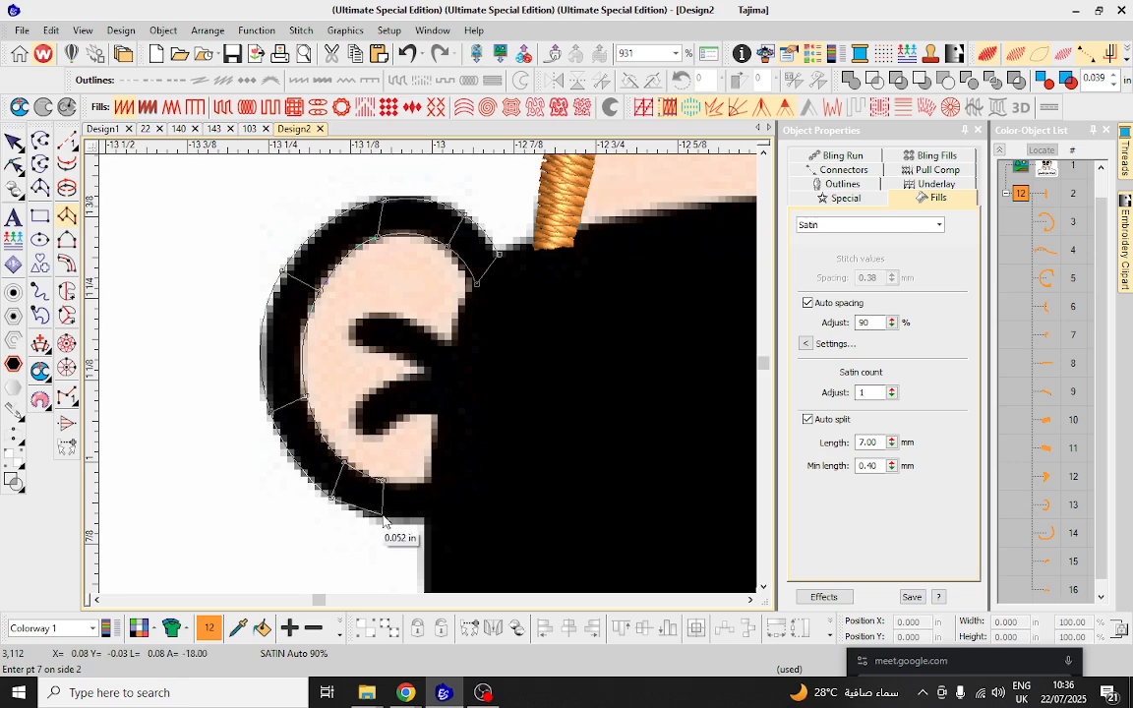
pyautogui.click(382, 516)
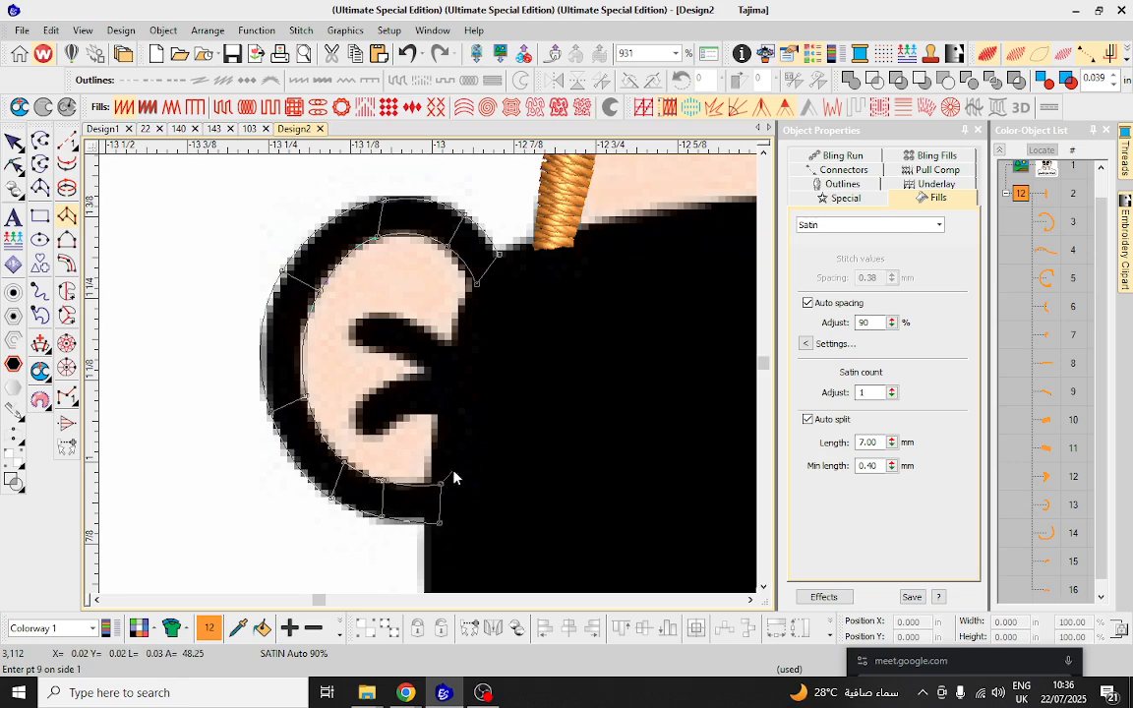
pyautogui.press('Return')
# Digitize the left ear's upper inner line as a satin column from its rounded tip into the adjoining black shape.
pyautogui.scroll(2, 394, 344)
pyautogui.click(418, 379)
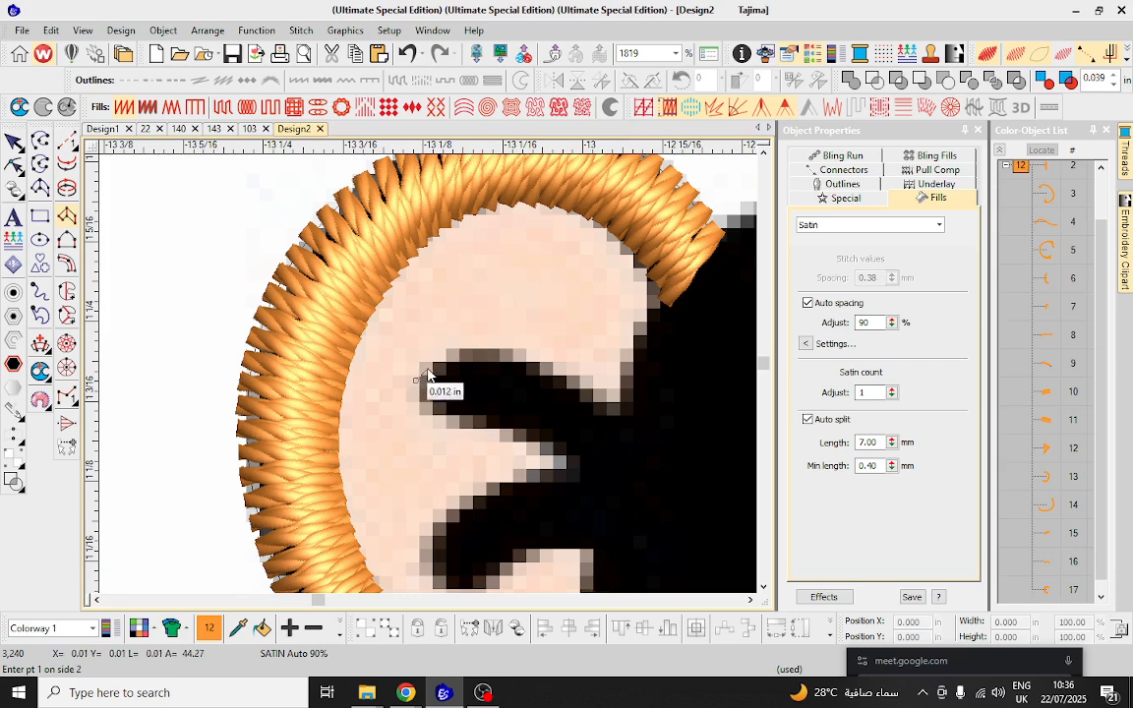
pyautogui.click(442, 406)
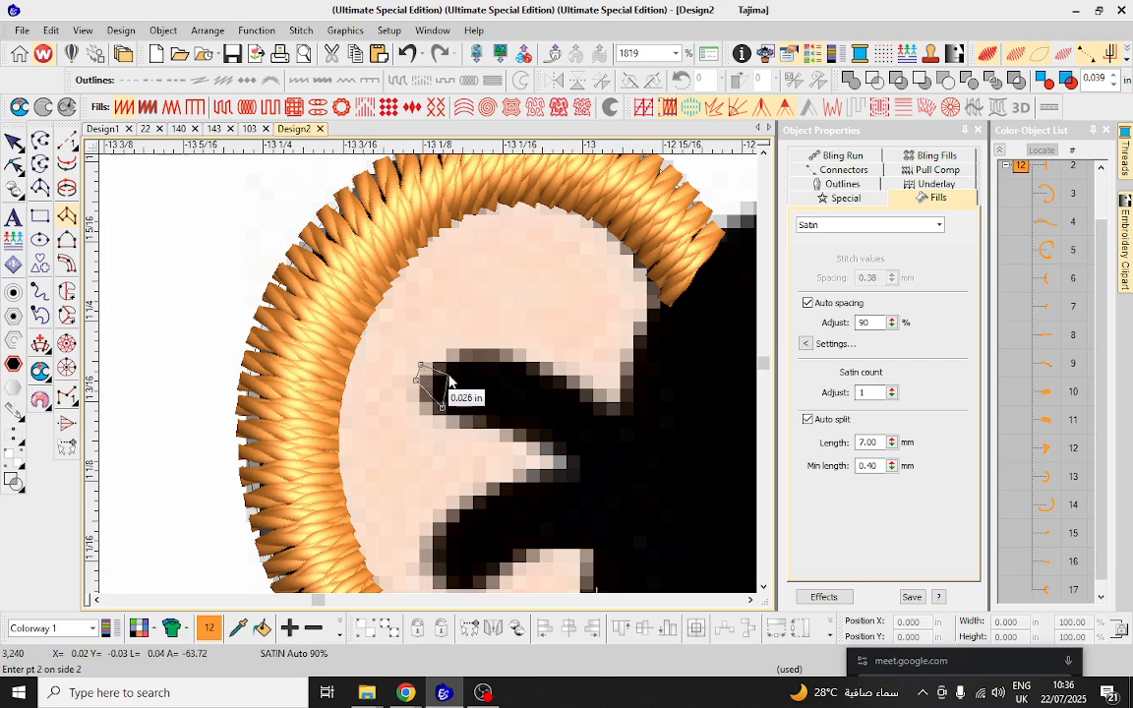
pyautogui.click(487, 415)
pyautogui.click(576, 392)
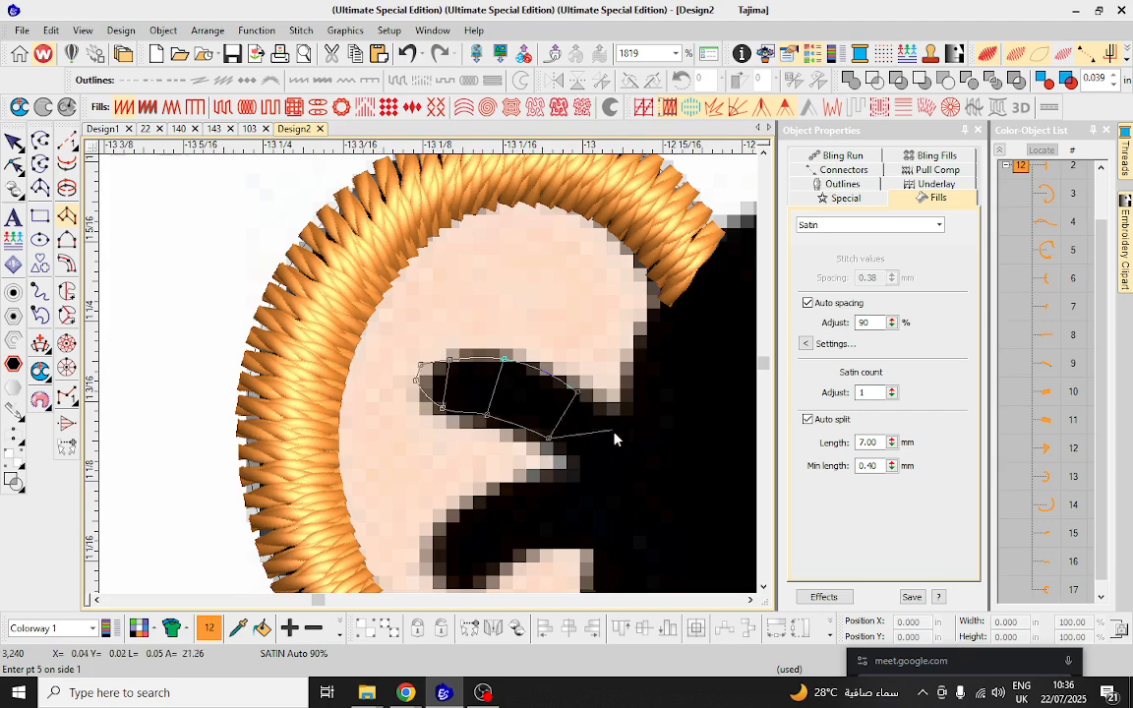
pyautogui.click(615, 472)
pyautogui.click(648, 426)
pyautogui.press('Return')
# Digitize the left ear's lower inner line as a satin column from its rounded tip to the end of the upper line's column.
pyautogui.scroll(-1, 544, 476)
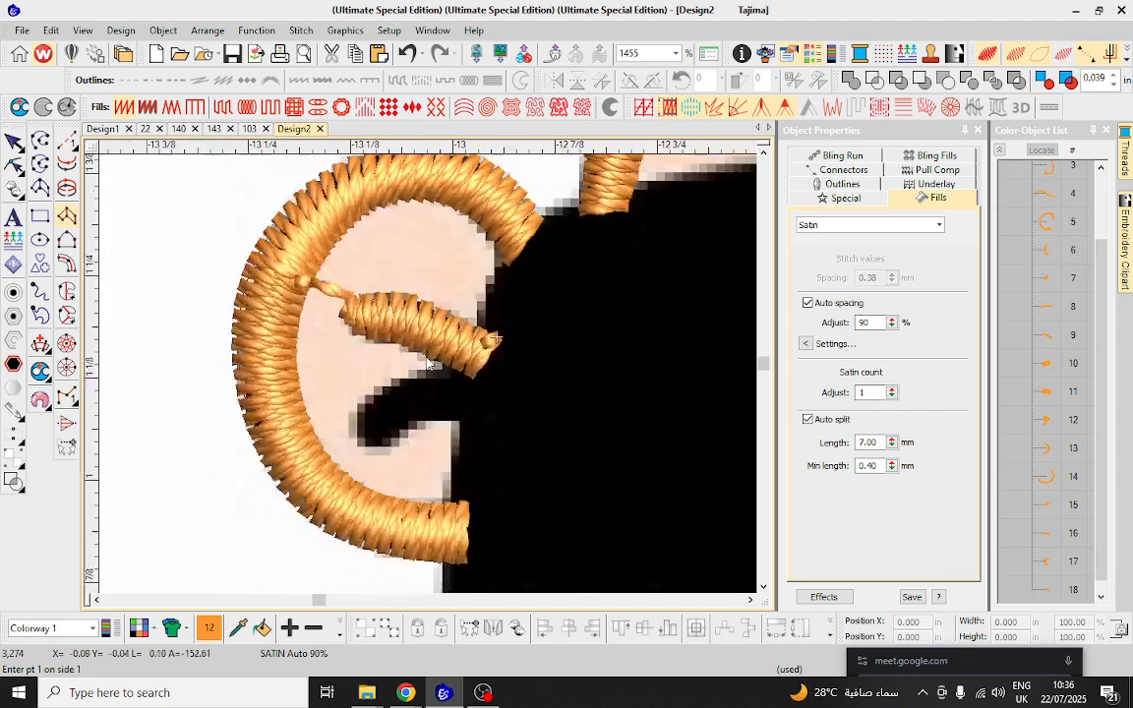
pyautogui.scroll(1, 404, 396)
pyautogui.click(370, 446)
pyautogui.click(366, 380)
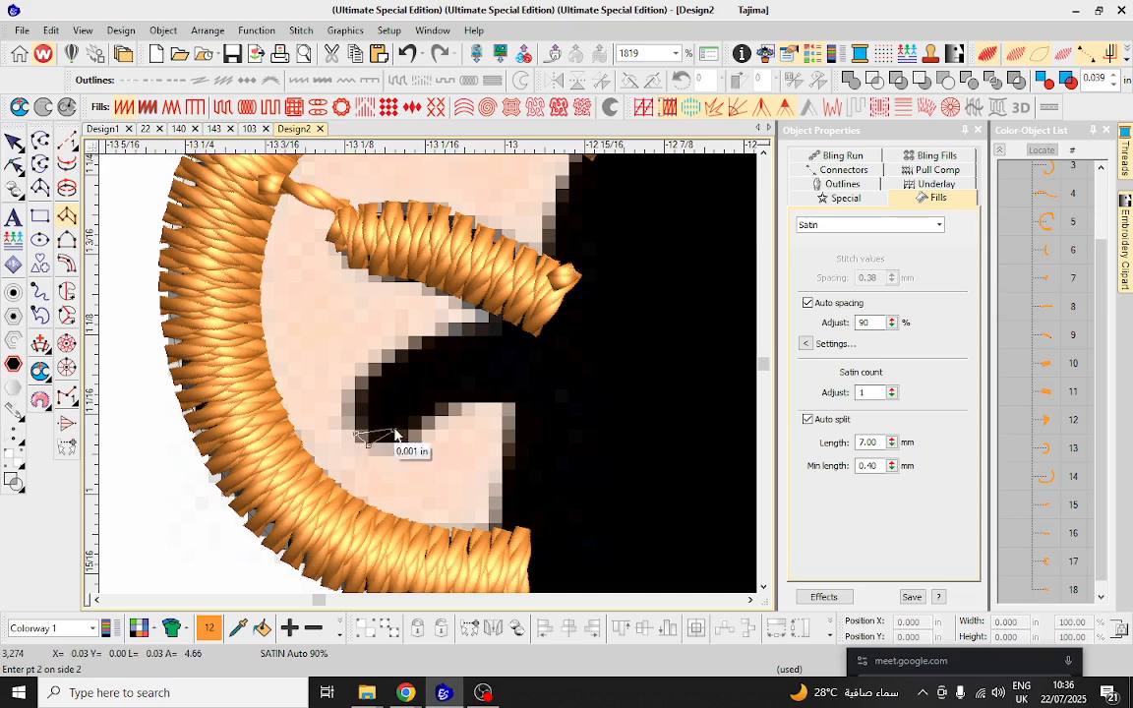
pyautogui.click(394, 430)
pyautogui.click(488, 402)
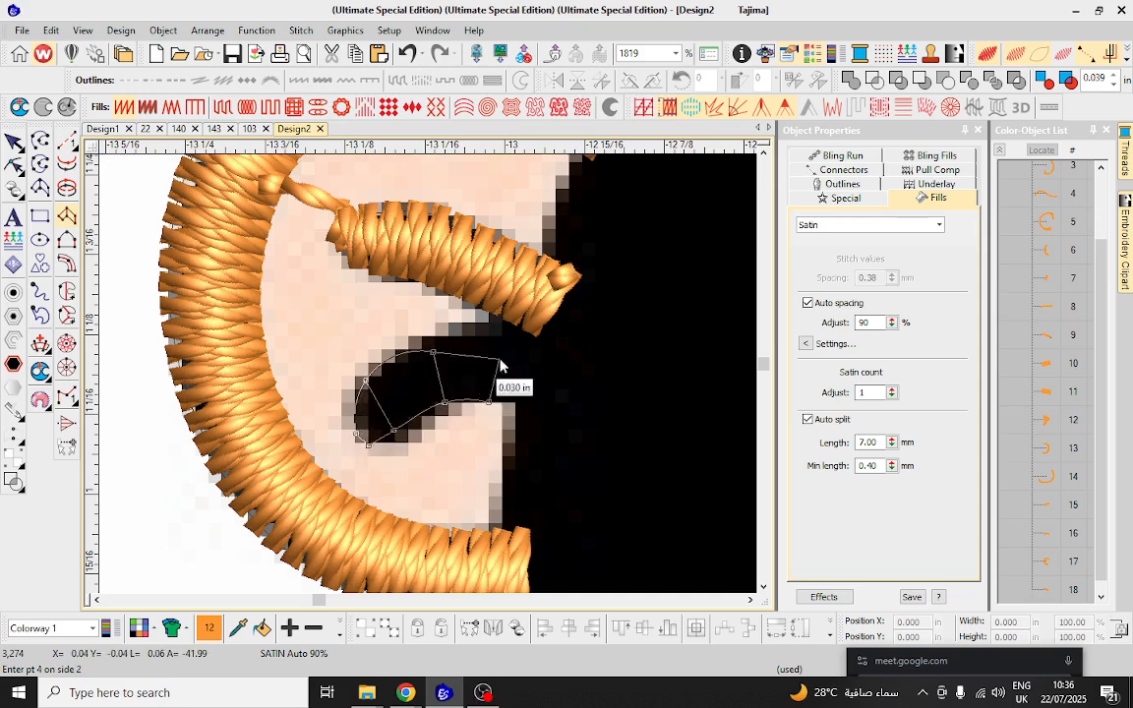
pyautogui.click(539, 404)
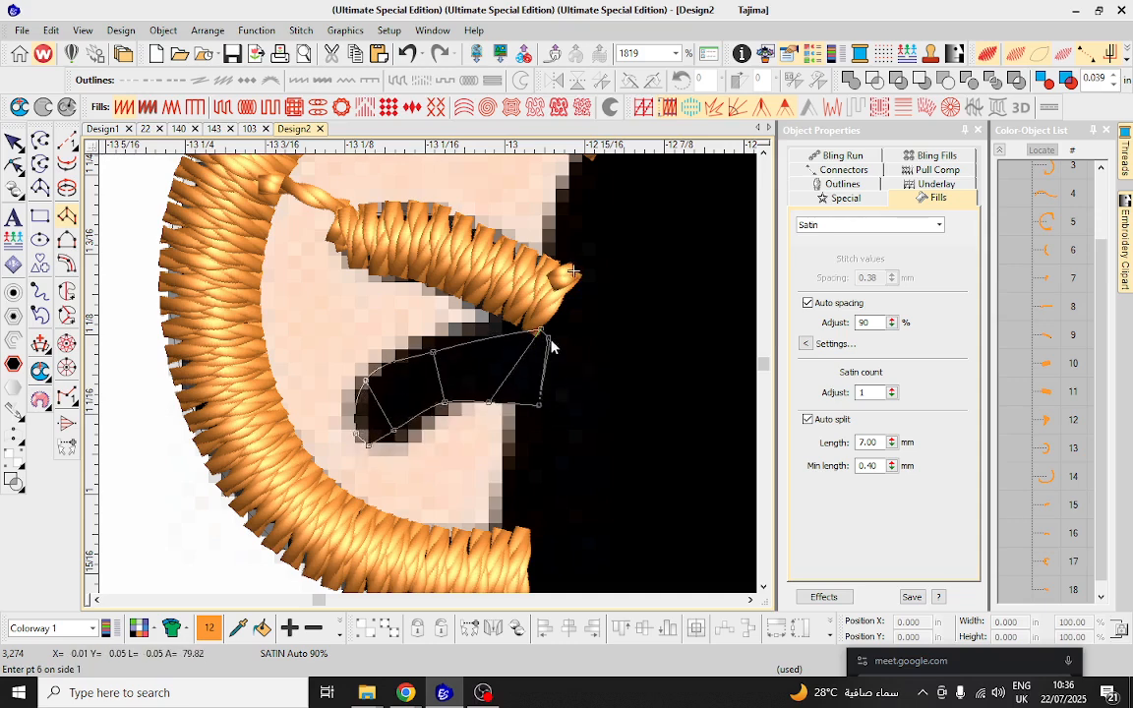
pyautogui.press('Return')
# Start a satin column on the left cheek outline, tracing from just inside the sunglasses' lower corner down the side of the cheek.
pyautogui.scroll(-4, 551, 341)
pyautogui.scroll(-4, 467, 480)
pyautogui.scroll(3, 450, 507)
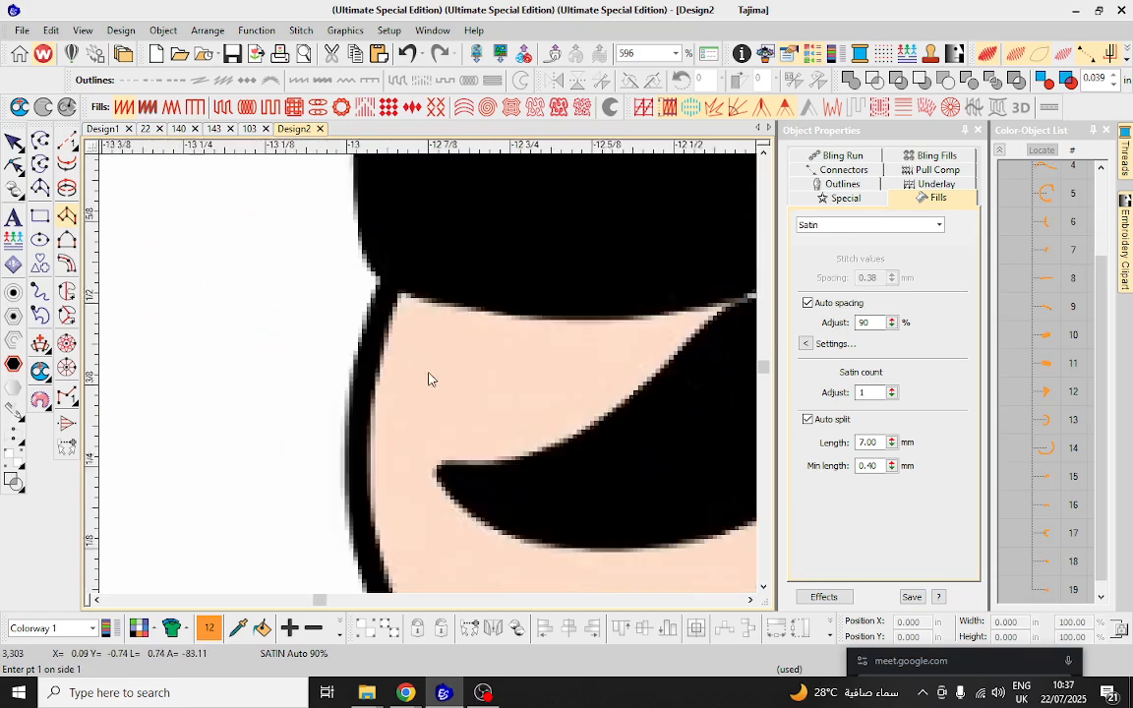
pyautogui.scroll(3, 381, 282)
pyautogui.click(422, 272)
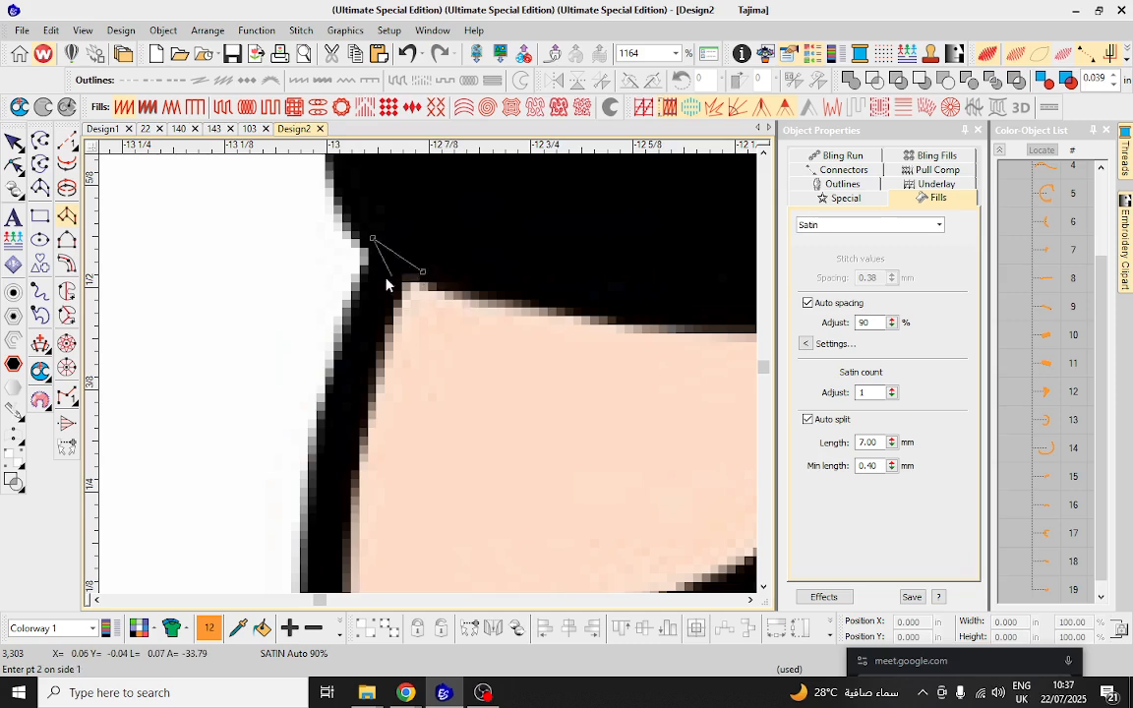
pyautogui.click(347, 319)
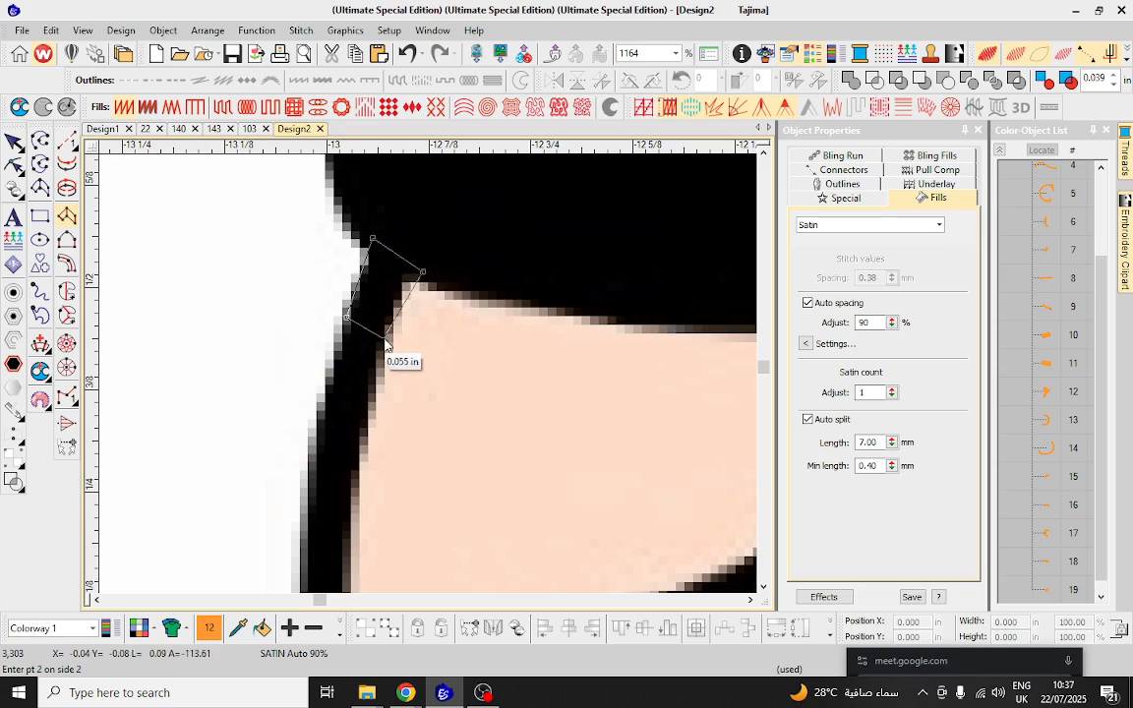
pyautogui.rightClick(306, 503)
pyautogui.rightClick(351, 516)
pyautogui.scroll(-3, 352, 518)
pyautogui.scroll(2, 409, 404)
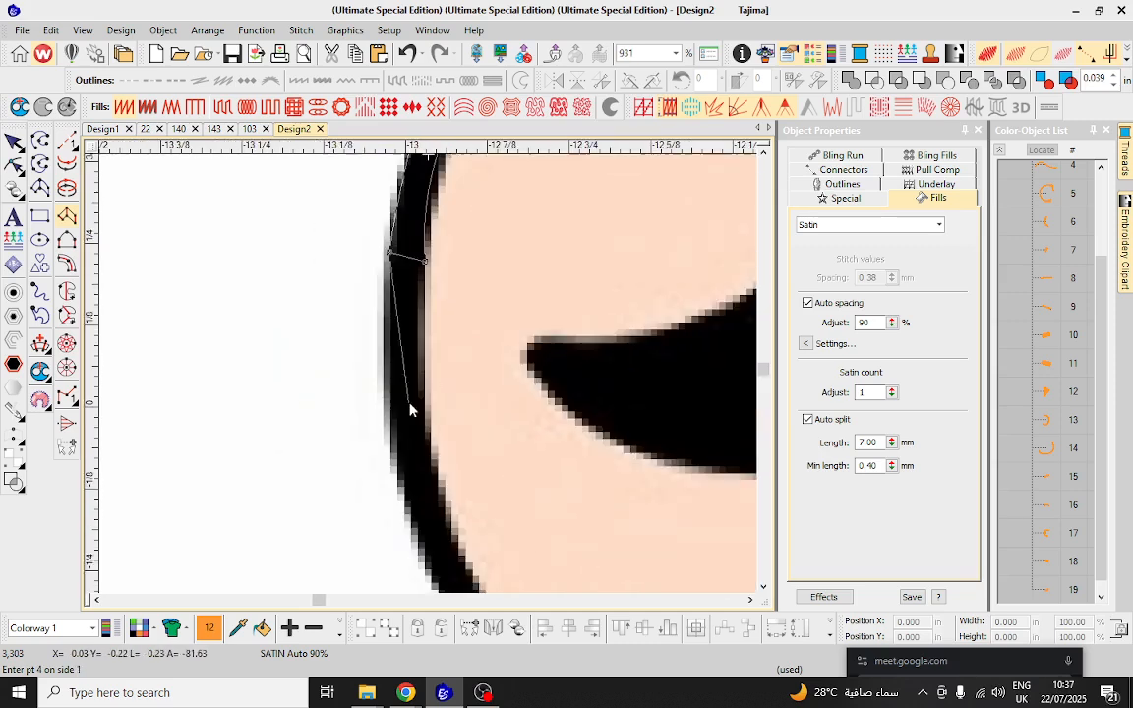
pyautogui.click(392, 426)
pyautogui.click(425, 426)
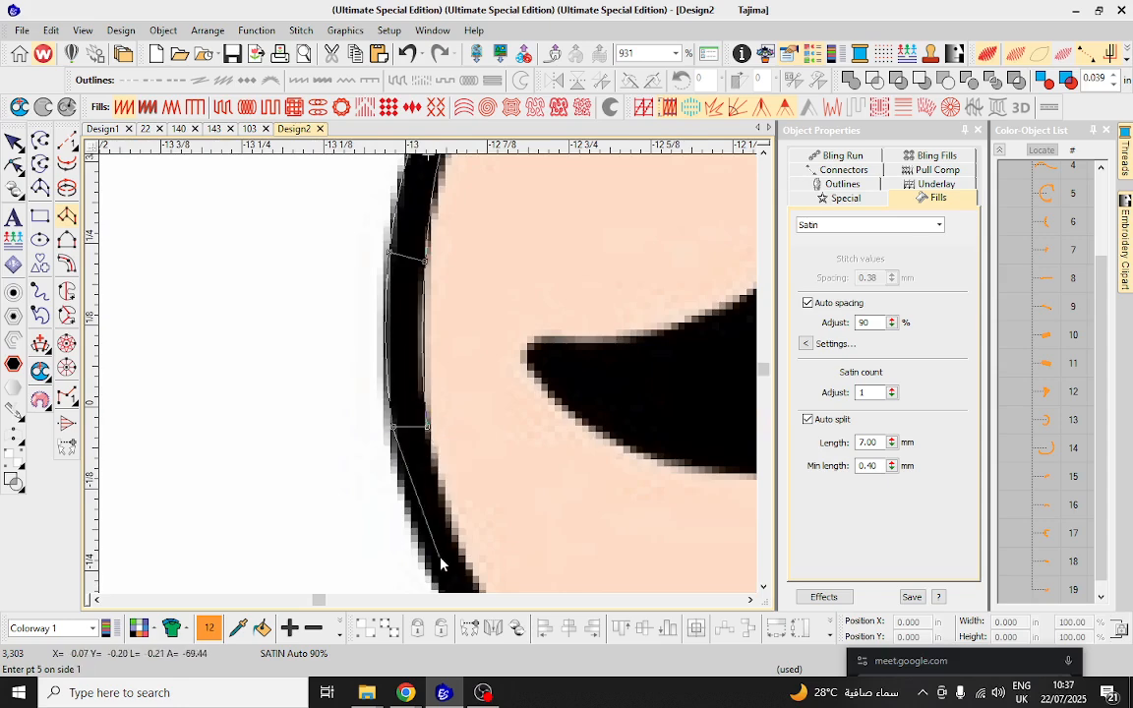
pyautogui.scroll(-1, 441, 563)
pyautogui.rightClick(429, 479)
pyautogui.rightClick(466, 470)
pyautogui.scroll(-2, 464, 468)
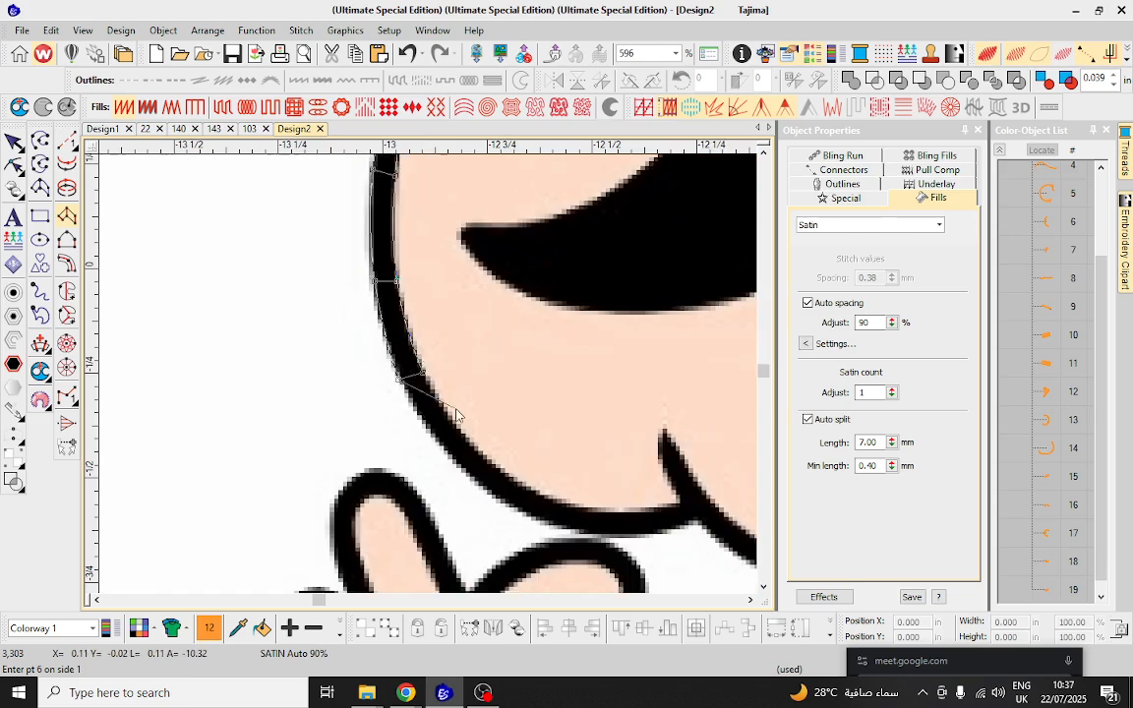
# Continue the left cheek's satin column around its lower curve and complete it where it meets the chin outline.
pyautogui.scroll(3, 455, 414)
pyautogui.click(426, 469)
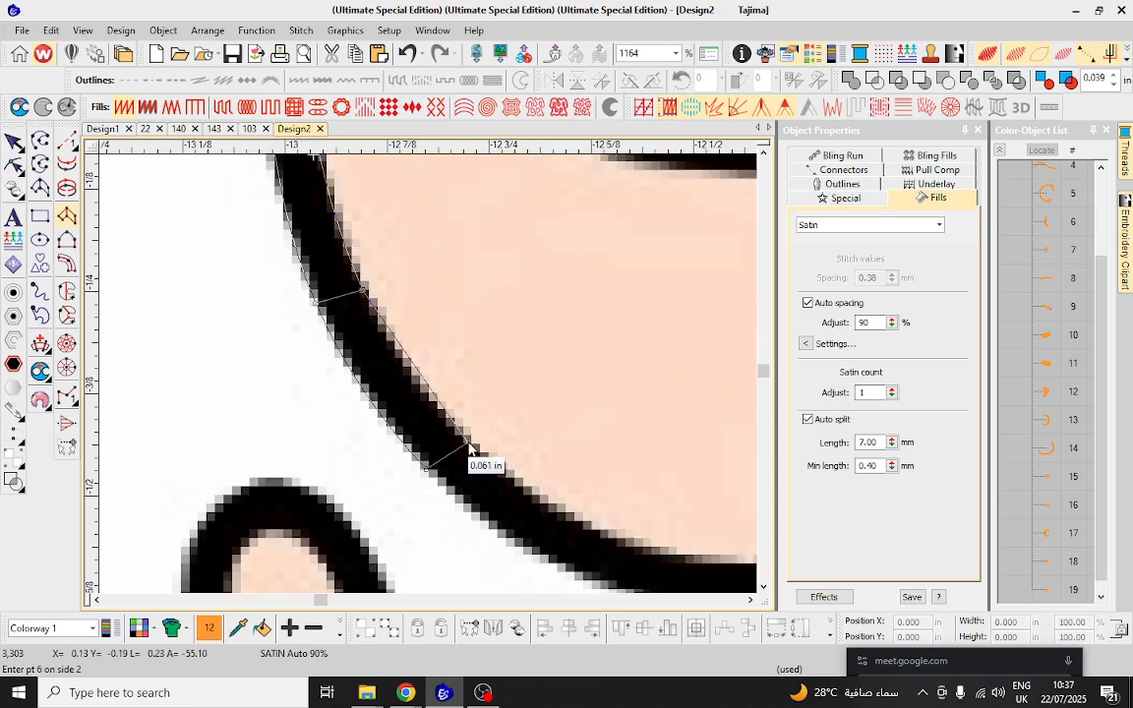
pyautogui.click(466, 441)
pyautogui.click(564, 568)
pyautogui.click(583, 530)
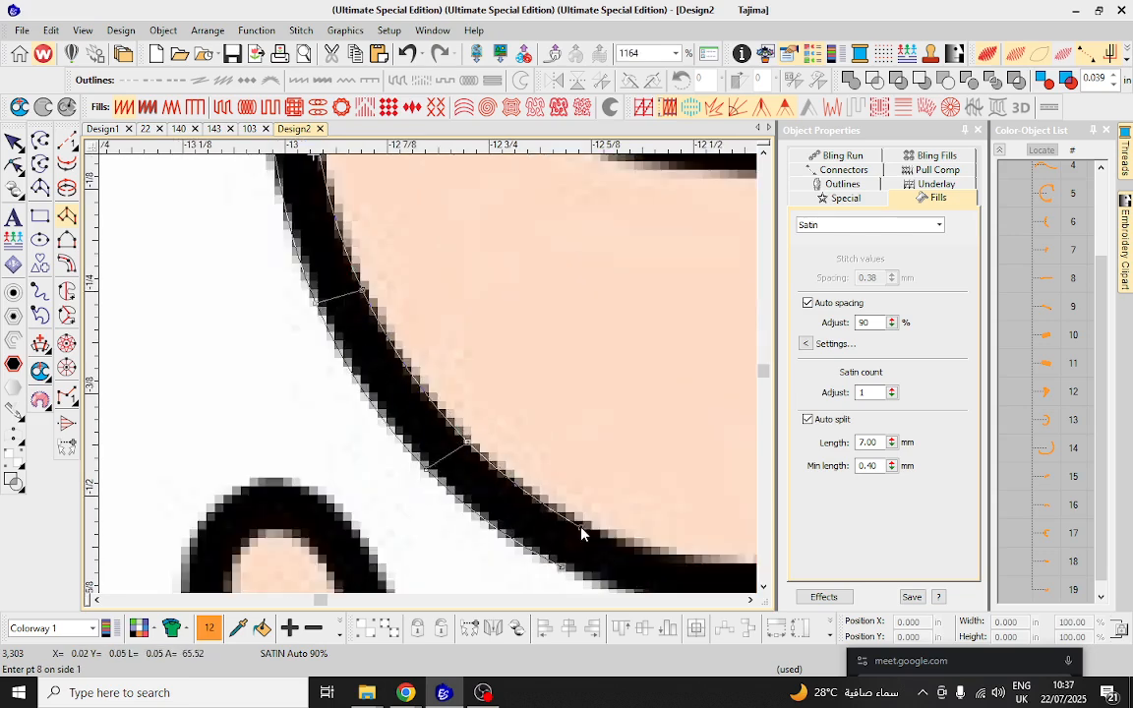
pyautogui.scroll(-3, 584, 531)
pyautogui.scroll(4, 461, 427)
pyautogui.click(476, 430)
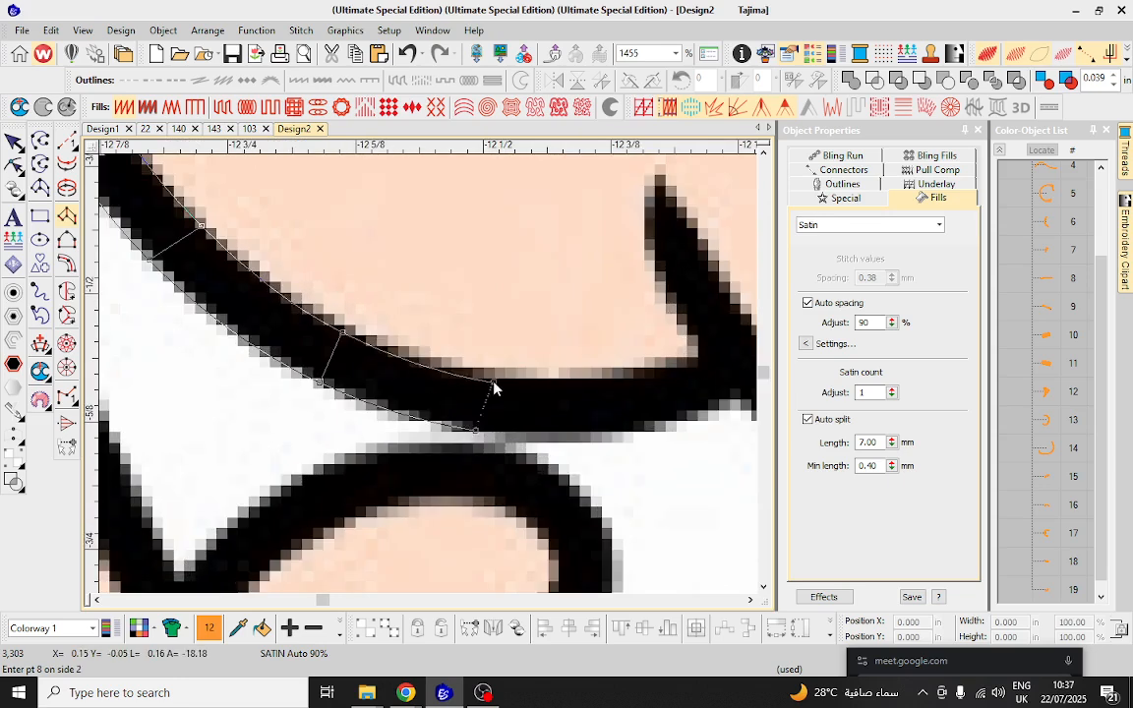
pyautogui.click(641, 425)
pyautogui.click(646, 378)
pyautogui.scroll(-2, 425, 380)
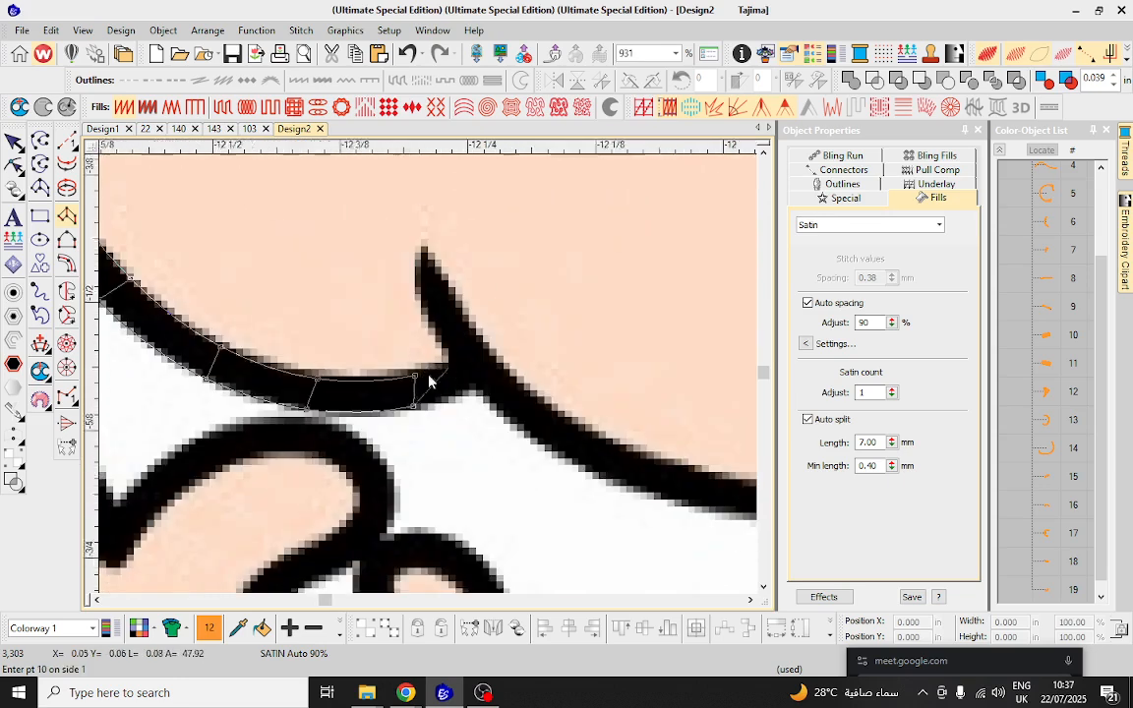
pyautogui.scroll(3, 480, 404)
pyautogui.press('Return')
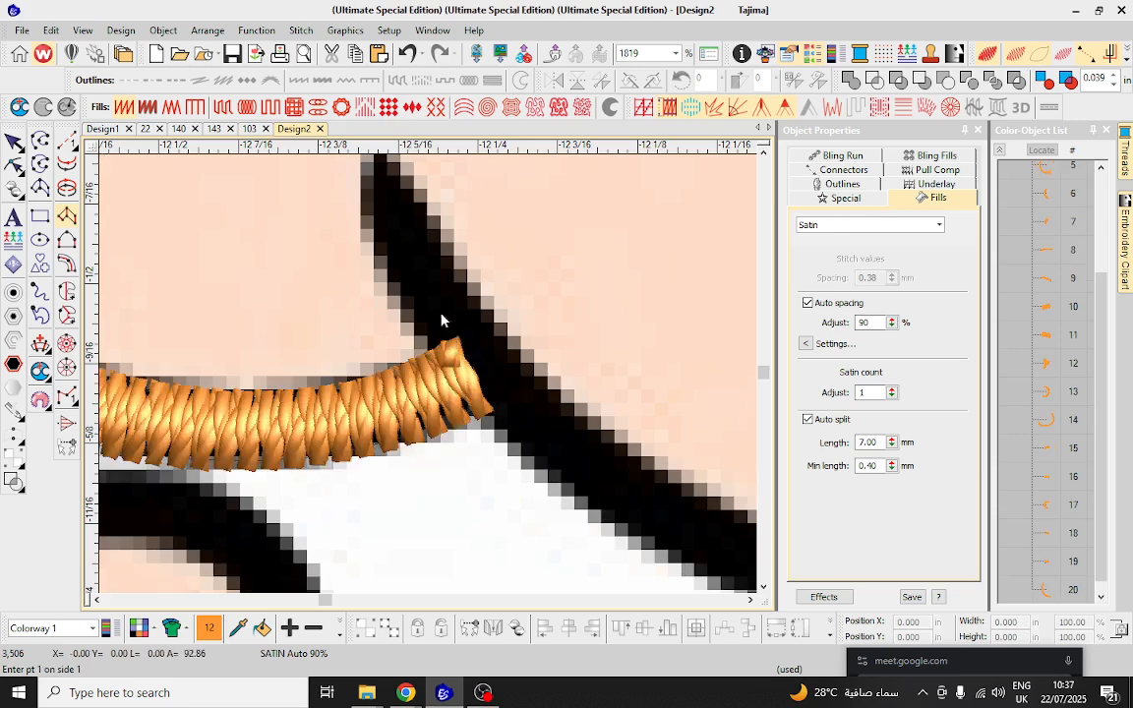
# Start a satin column on the chin outline, tracing from its pointed upper tip past the left cheek's column end toward the chin's underside.
pyautogui.scroll(-2, 435, 384)
pyautogui.scroll(2, 413, 354)
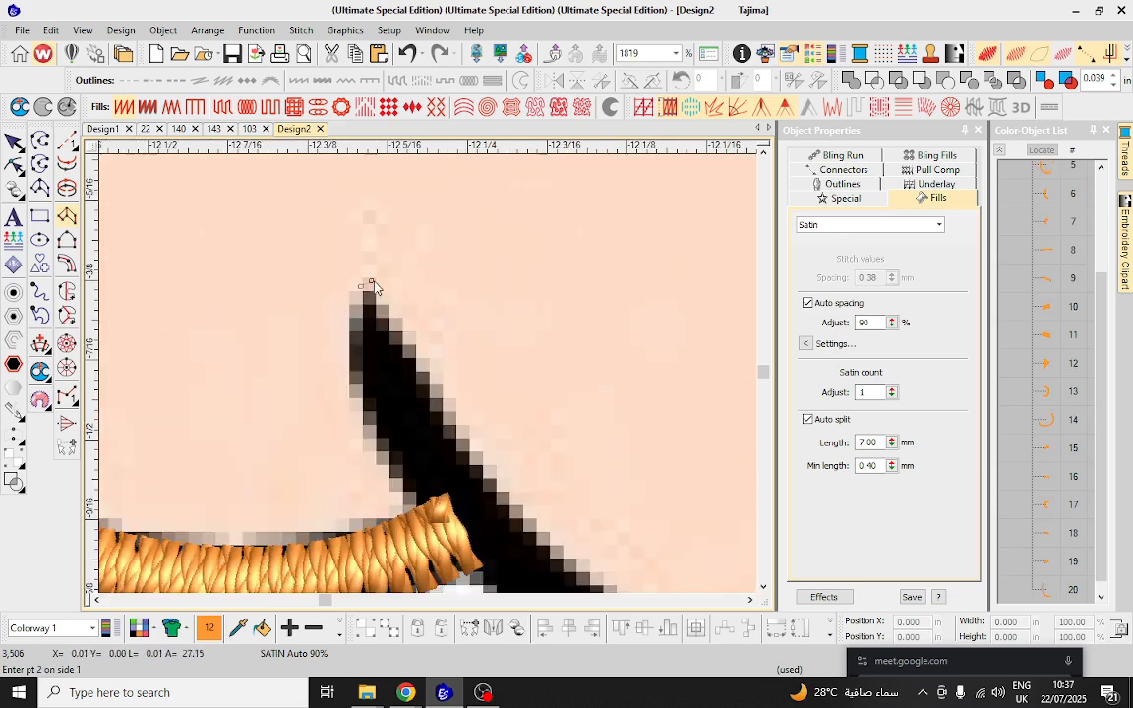
pyautogui.click(355, 352)
pyautogui.click(378, 440)
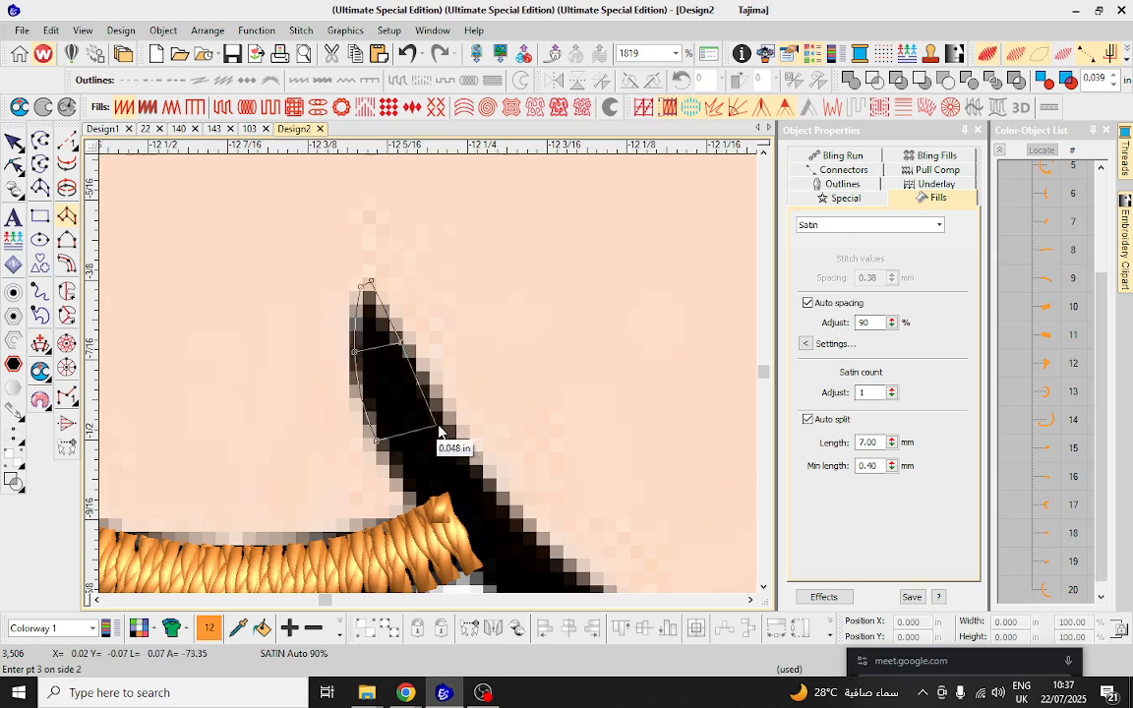
pyautogui.click(450, 419)
pyautogui.click(454, 551)
pyautogui.click(512, 518)
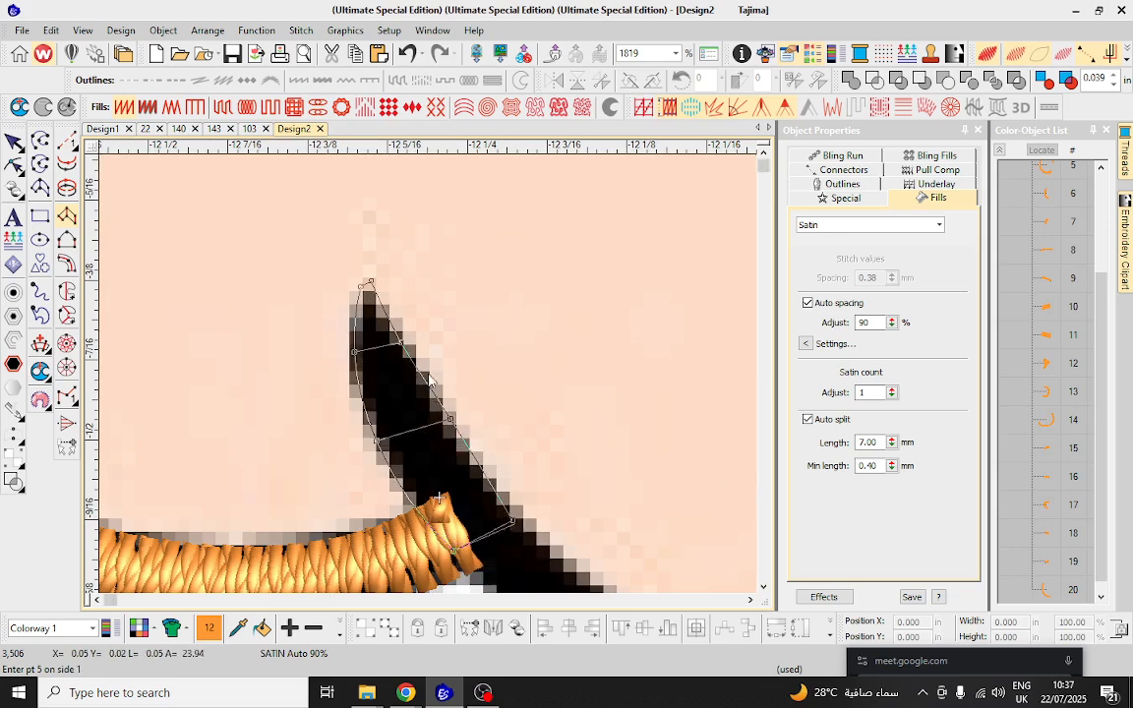
pyautogui.scroll(-2, 506, 521)
pyautogui.click(497, 487)
pyautogui.click(536, 455)
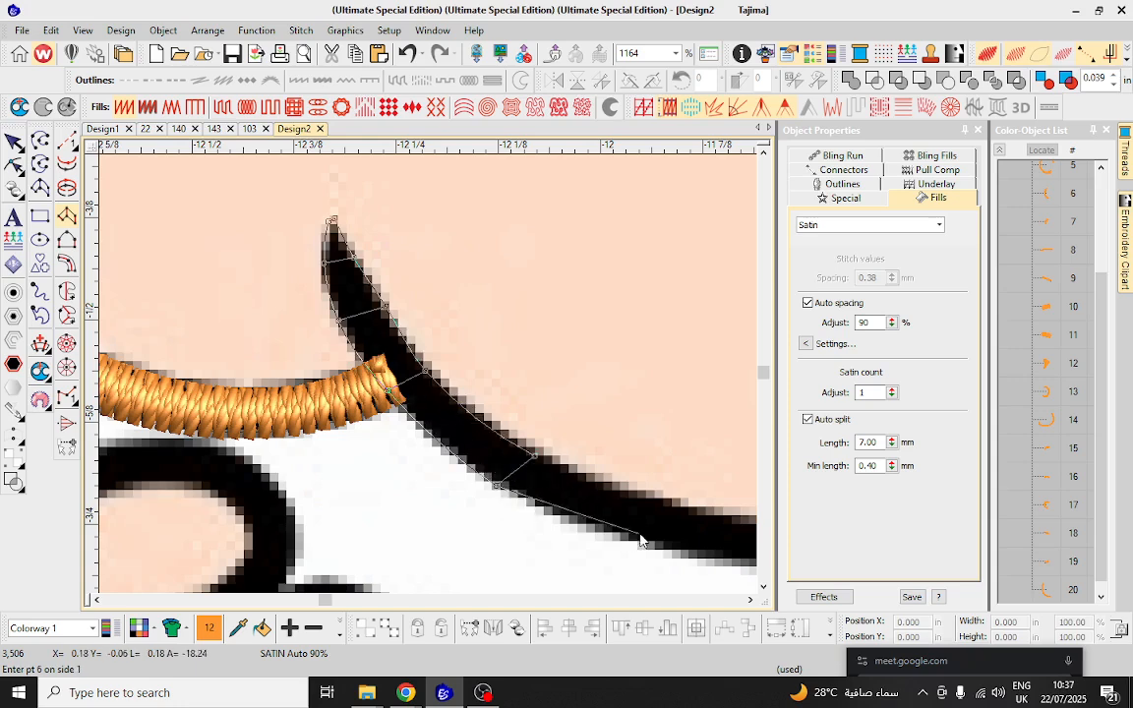
pyautogui.click(642, 537)
pyautogui.click(651, 503)
# Continue the chin's satin column along the underside and up to the right cheek, completing it slightly inside the cheek's column.
pyautogui.scroll(-3, 658, 502)
pyautogui.scroll(2, 482, 383)
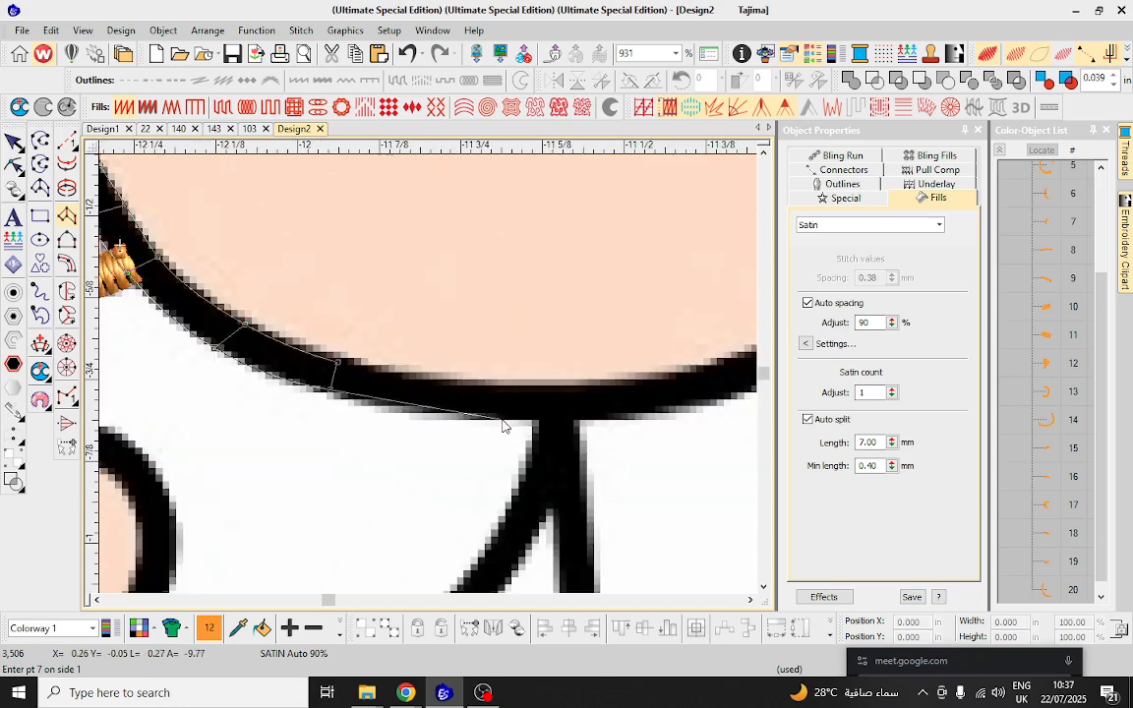
pyautogui.click(502, 421)
pyautogui.click(510, 386)
pyautogui.click(652, 416)
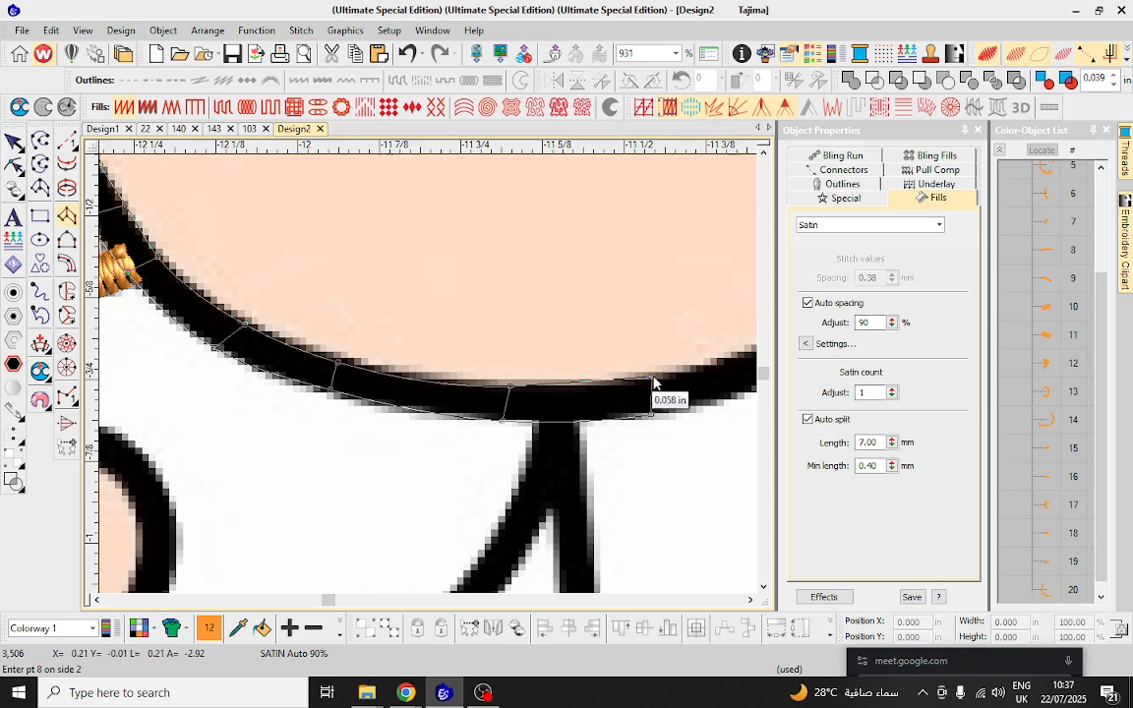
pyautogui.click(653, 377)
pyautogui.scroll(-2, 704, 362)
pyautogui.scroll(3, 430, 374)
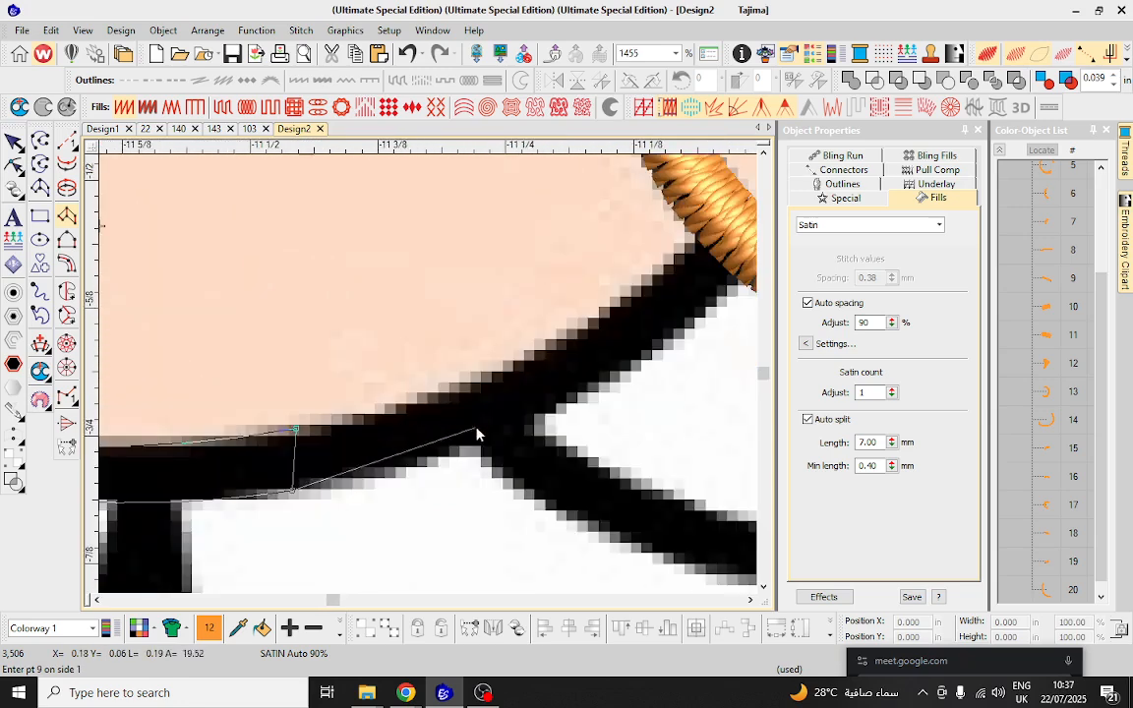
pyautogui.click(477, 444)
pyautogui.click(471, 391)
pyautogui.click(640, 358)
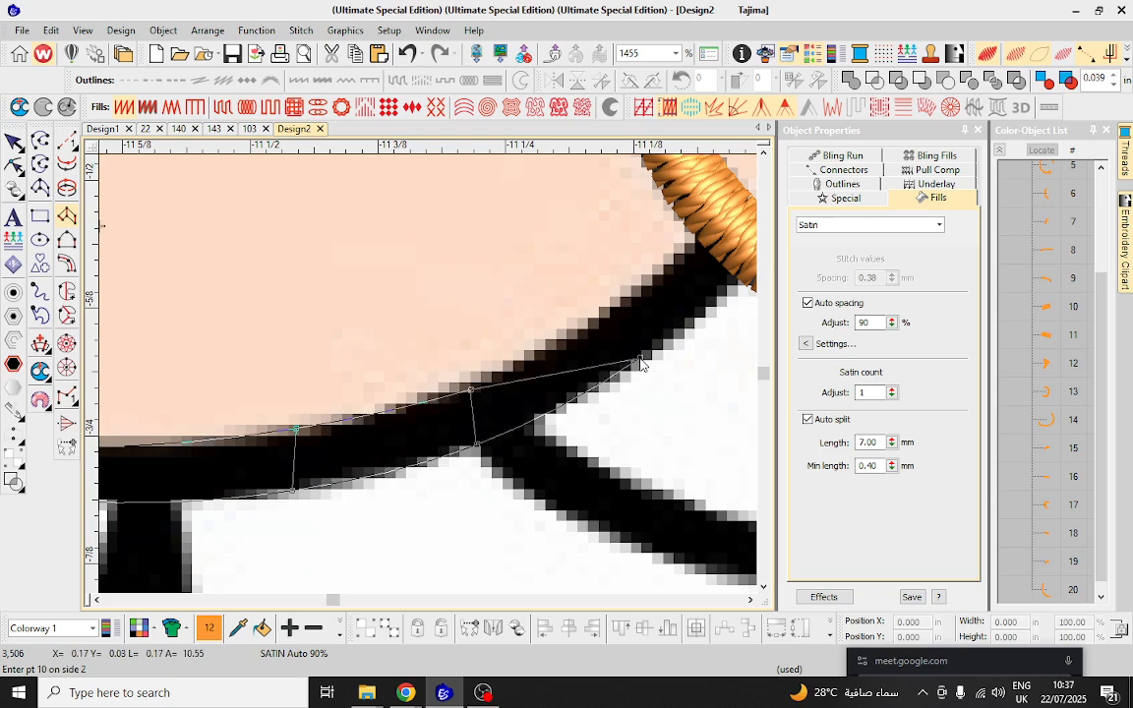
pyautogui.click(622, 311)
pyautogui.scroll(-1, 626, 301)
pyautogui.scroll(2, 482, 344)
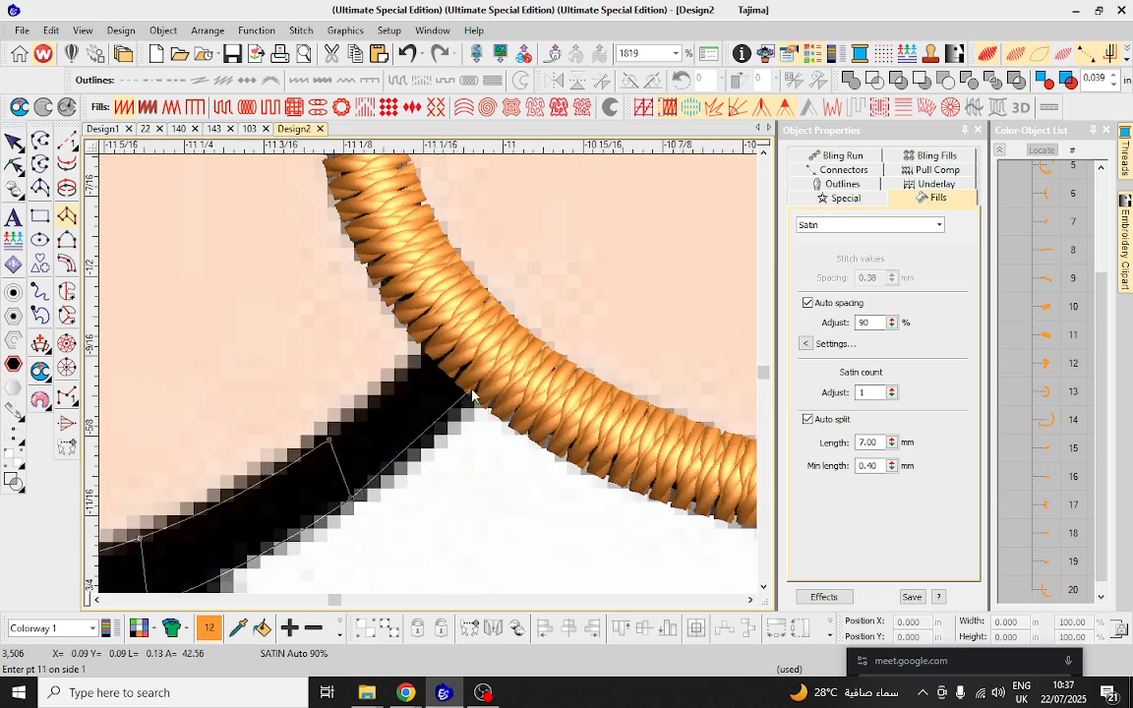
pyautogui.click(492, 387)
pyautogui.click(449, 342)
pyautogui.press('Return')
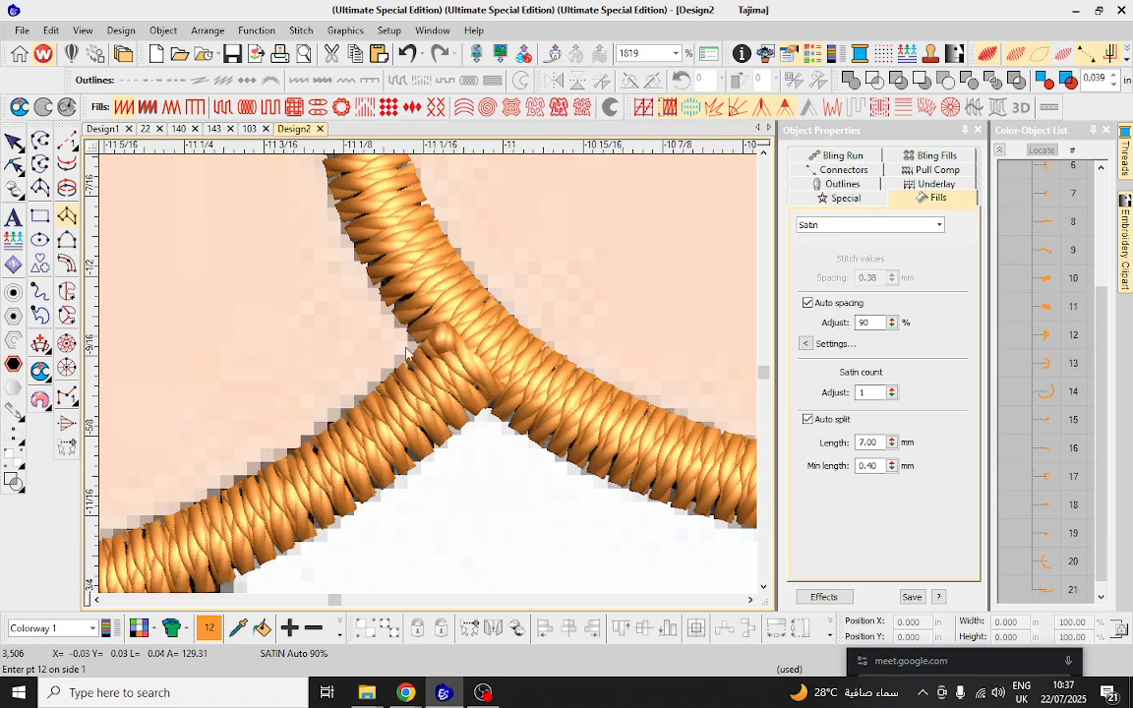
# Digitize the curved mouth line below the mustache as a satin column with rounded ends.
pyautogui.scroll(-7, 430, 380)
pyautogui.scroll(-3, 438, 380)
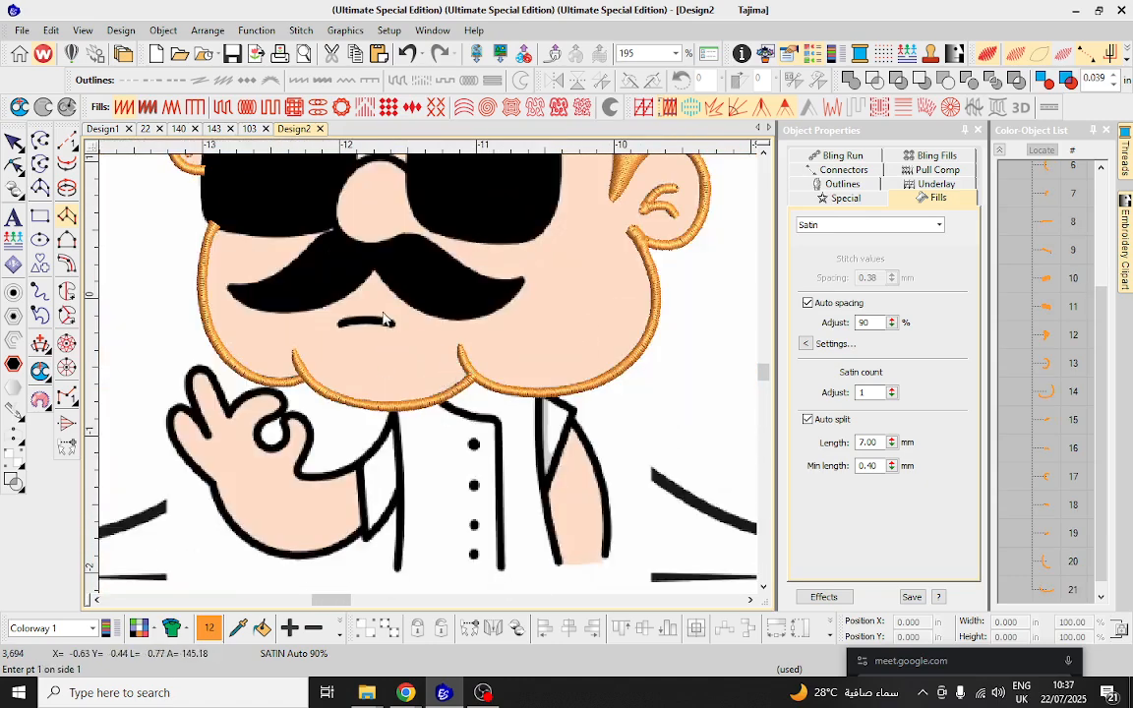
pyautogui.scroll(8, 384, 317)
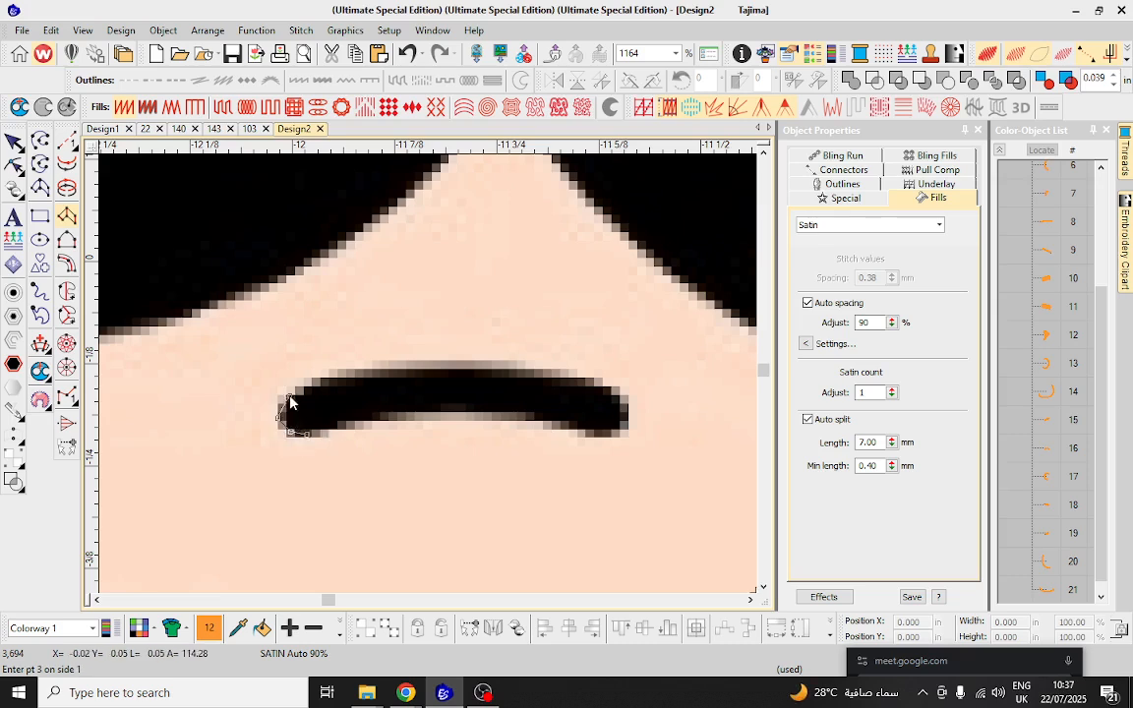
pyautogui.click(357, 424)
pyautogui.click(442, 412)
pyautogui.click(450, 365)
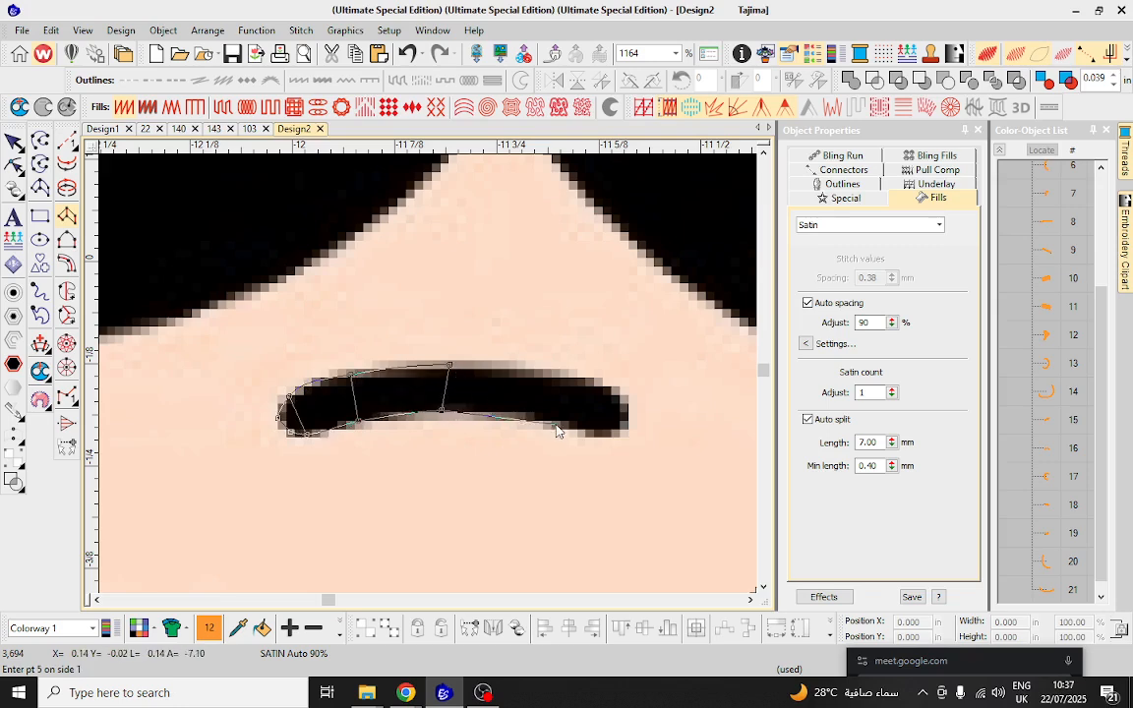
pyautogui.click(555, 424)
pyautogui.click(575, 380)
pyautogui.click(606, 435)
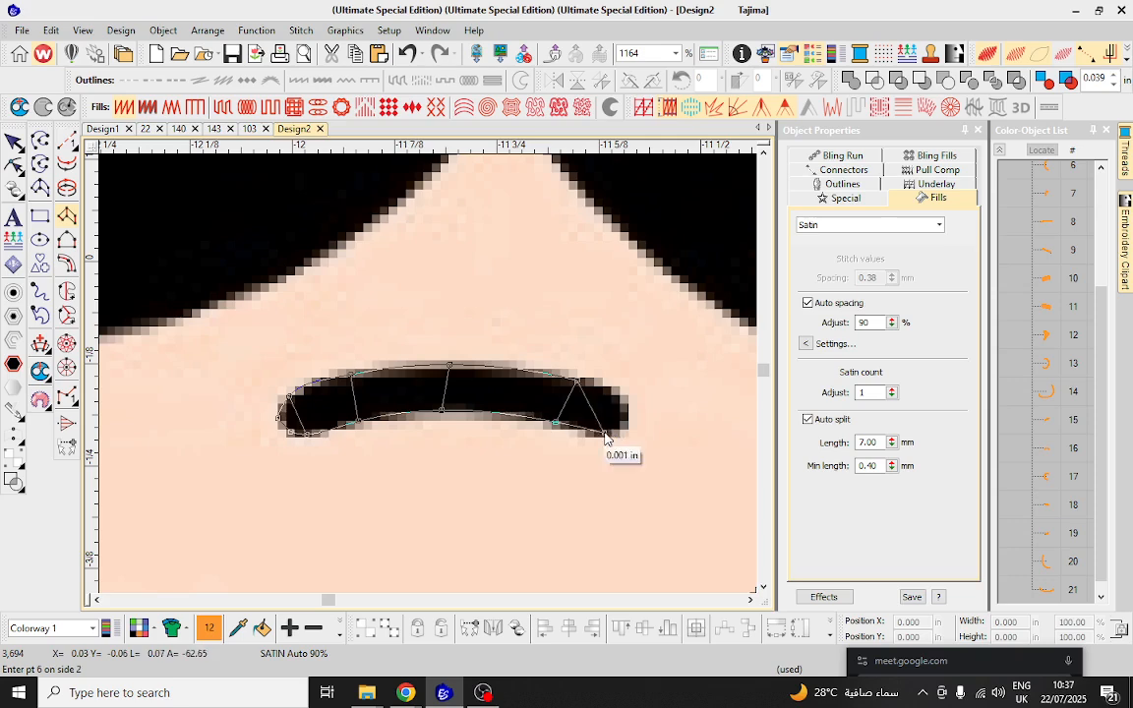
pyautogui.click(623, 397)
pyautogui.press('Return')
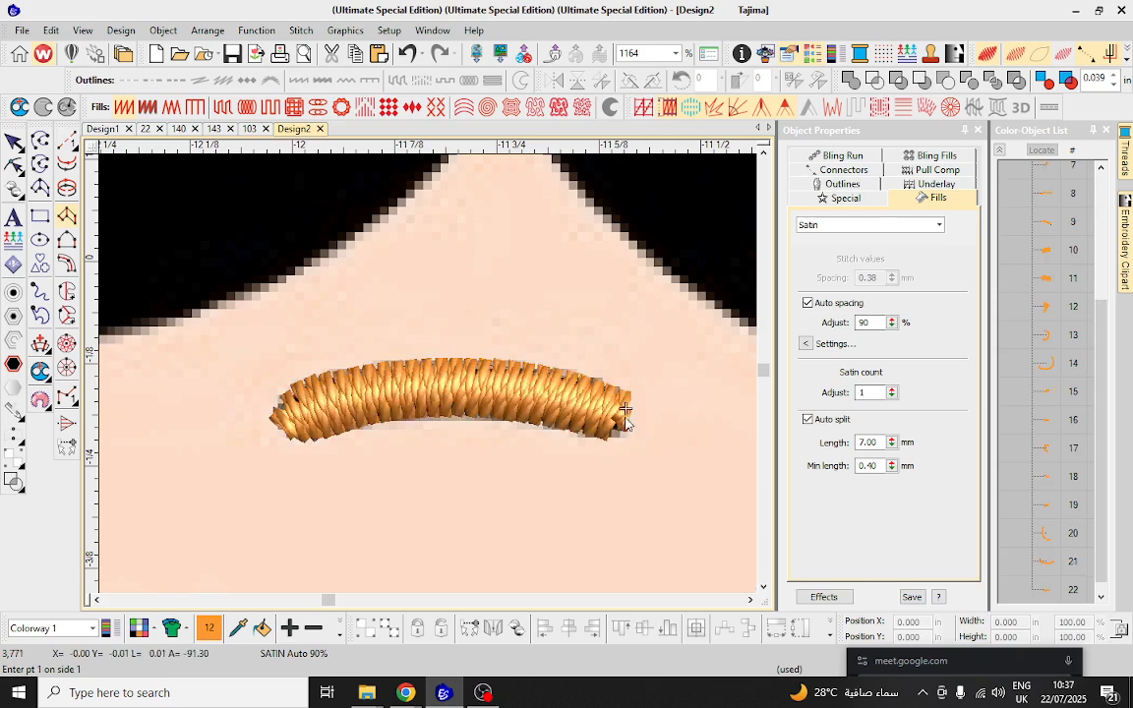
# Digitize the sunglasses' bridge over the nose as a satin column, starting and ending slightly inside the black lenses.
pyautogui.scroll(-5, 430, 380)
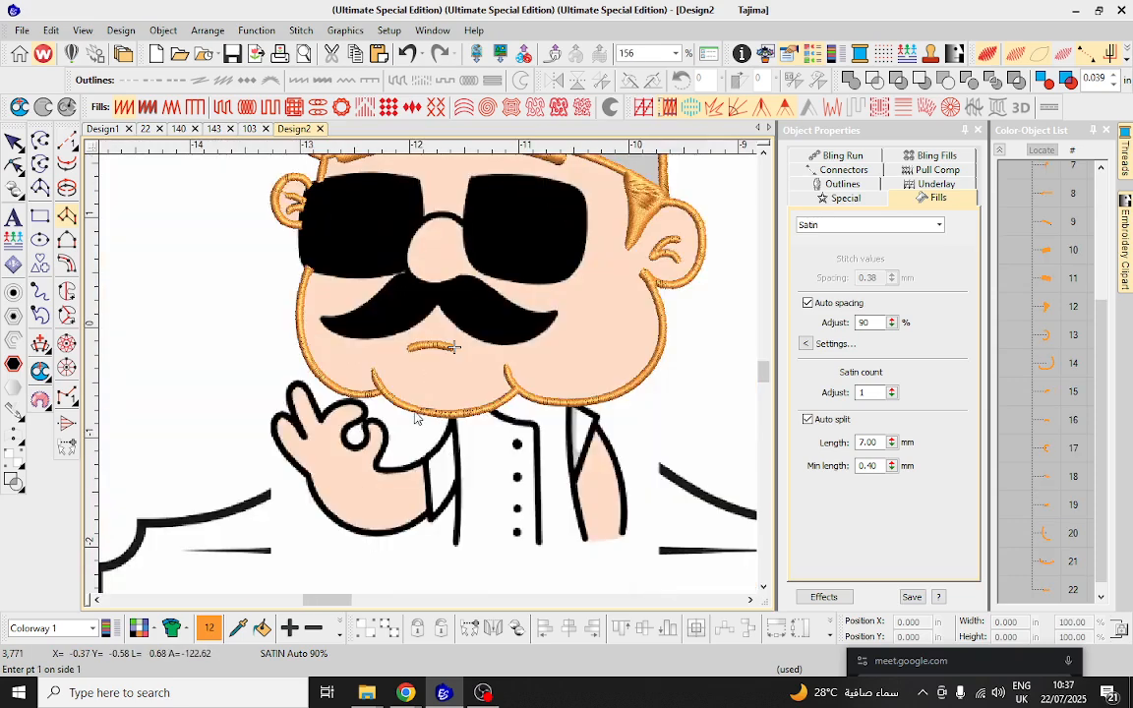
pyautogui.scroll(5, 402, 327)
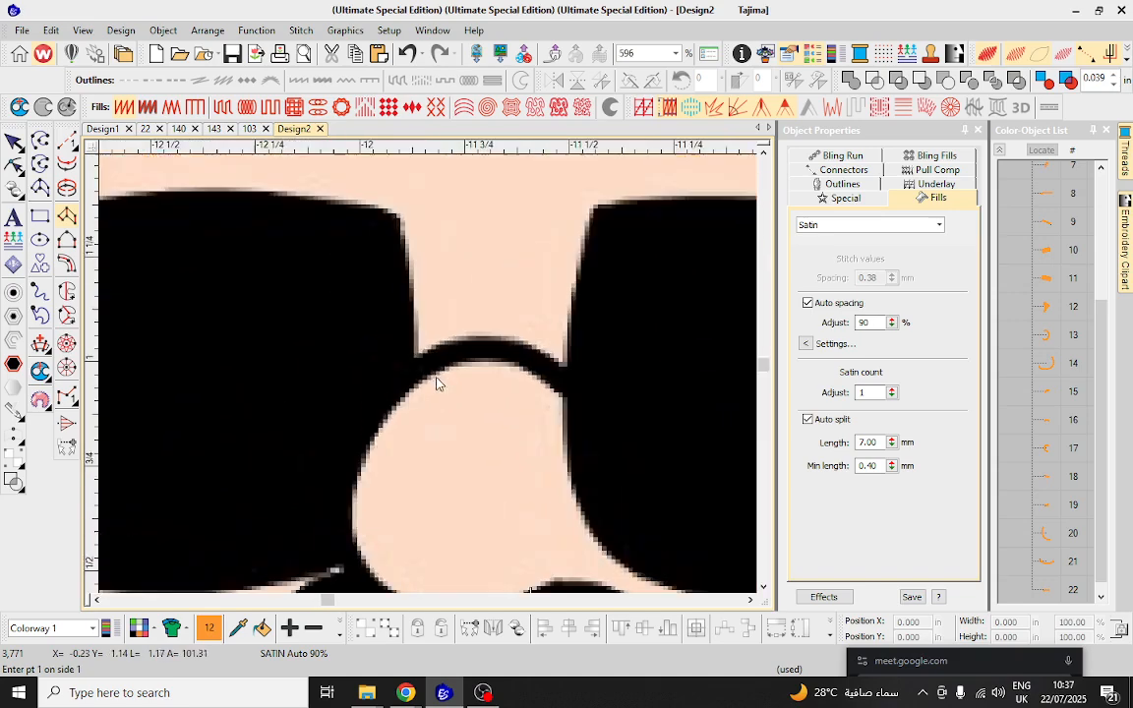
pyautogui.click(634, 405)
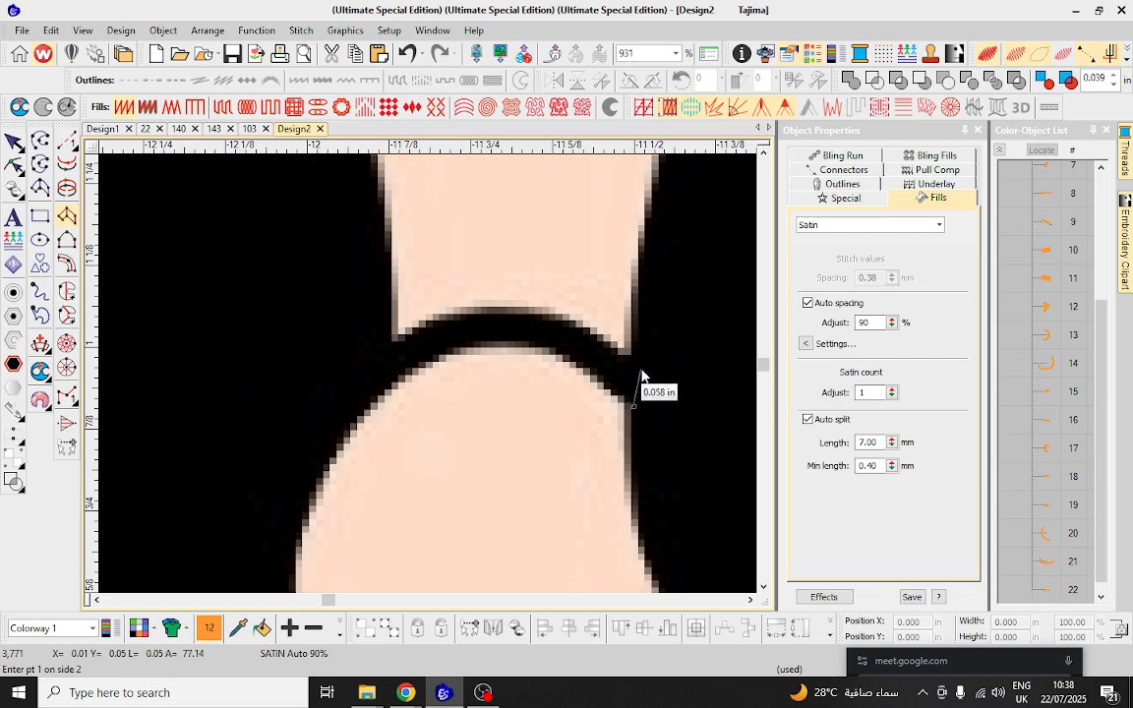
pyautogui.click(601, 382)
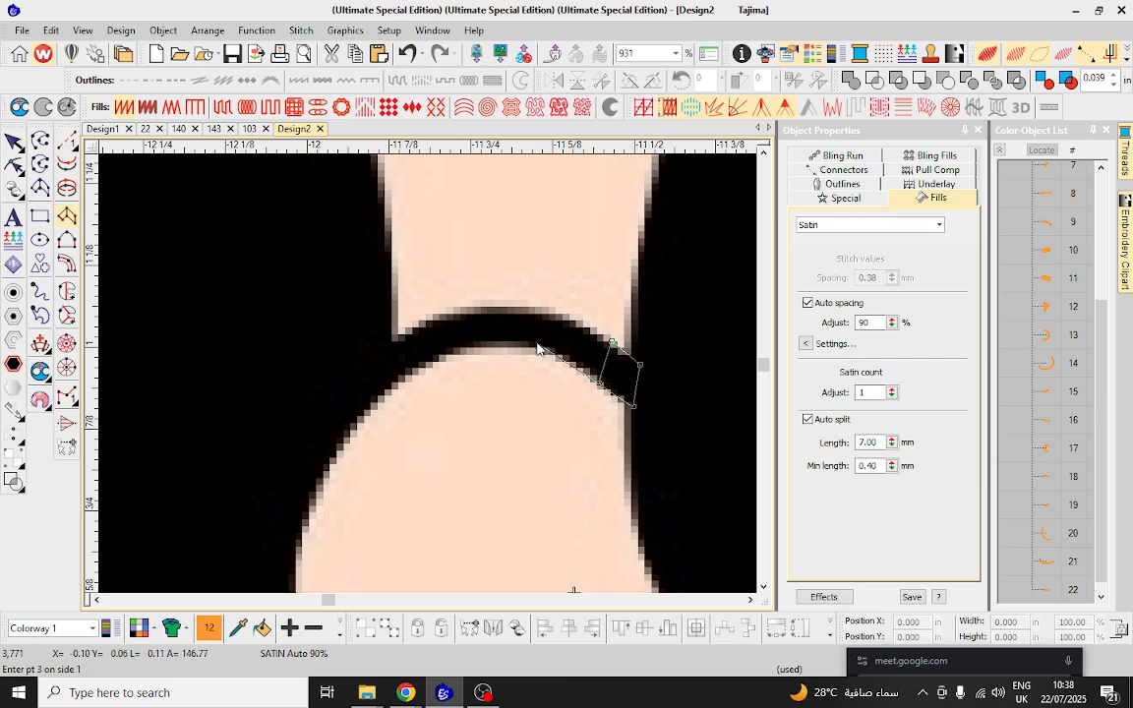
pyautogui.click(536, 308)
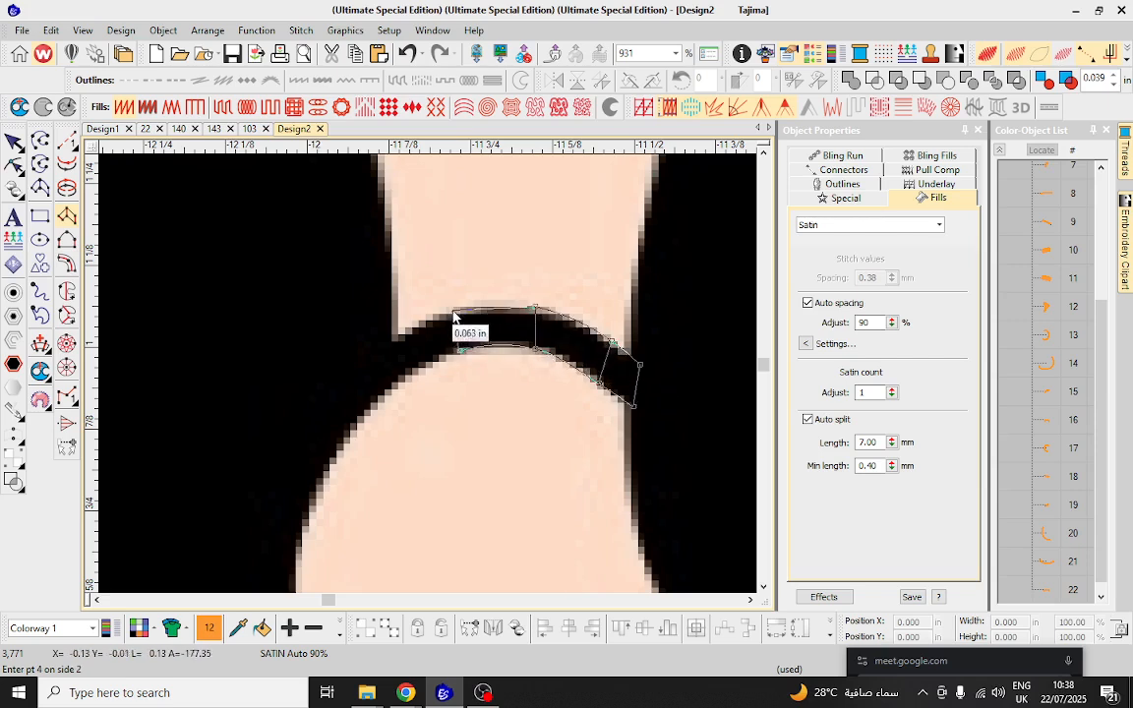
pyautogui.click(451, 310)
pyautogui.click(394, 340)
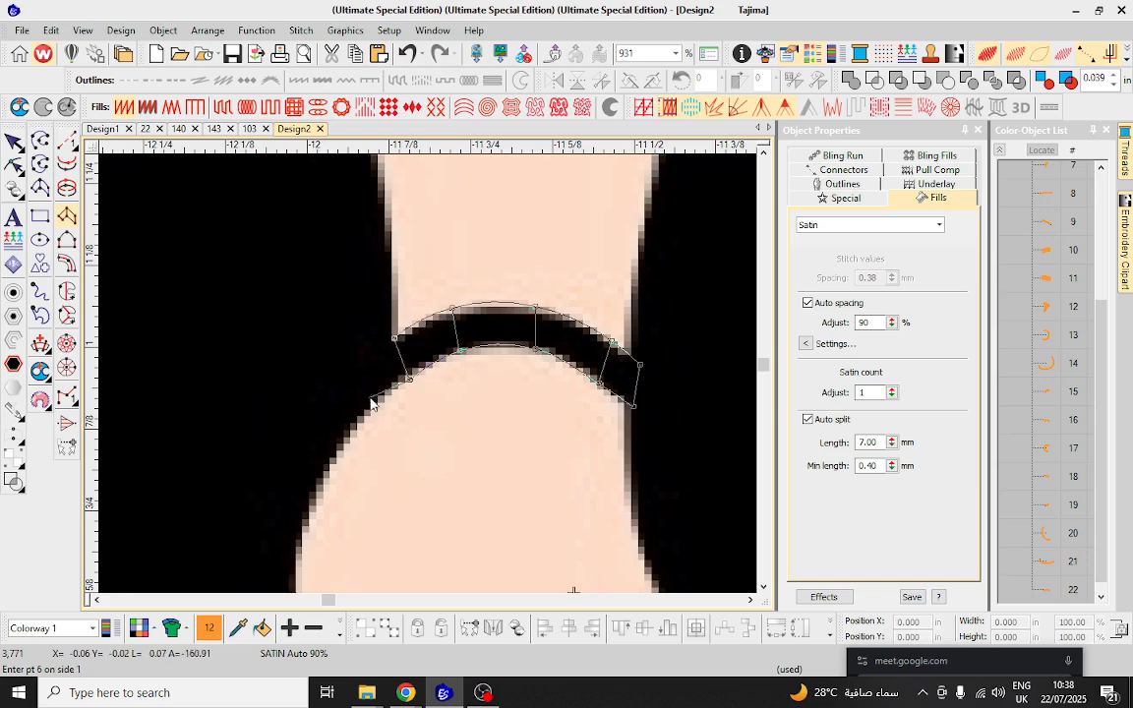
pyautogui.click(378, 342)
pyautogui.press('Return')
pyautogui.scroll(-4, 430, 369)
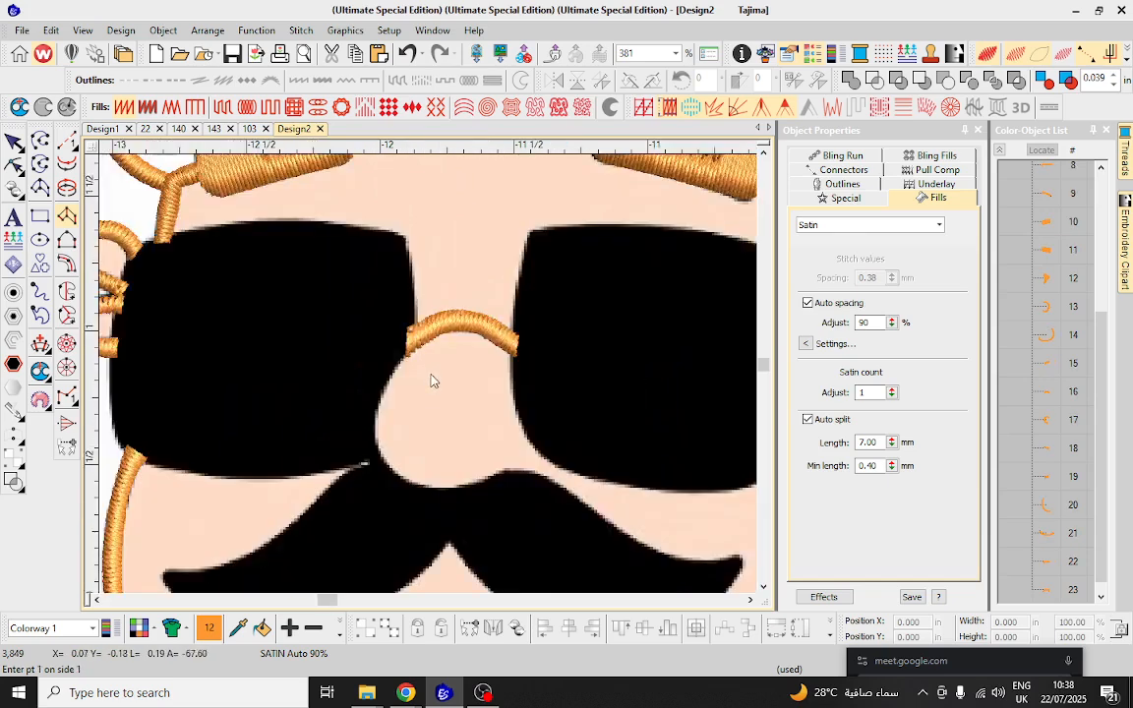
# Start a satin column on the black line of the chef's jacket front, from slightly inside the chin's column along its slanted collar part.
pyautogui.scroll(-2, 496, 481)
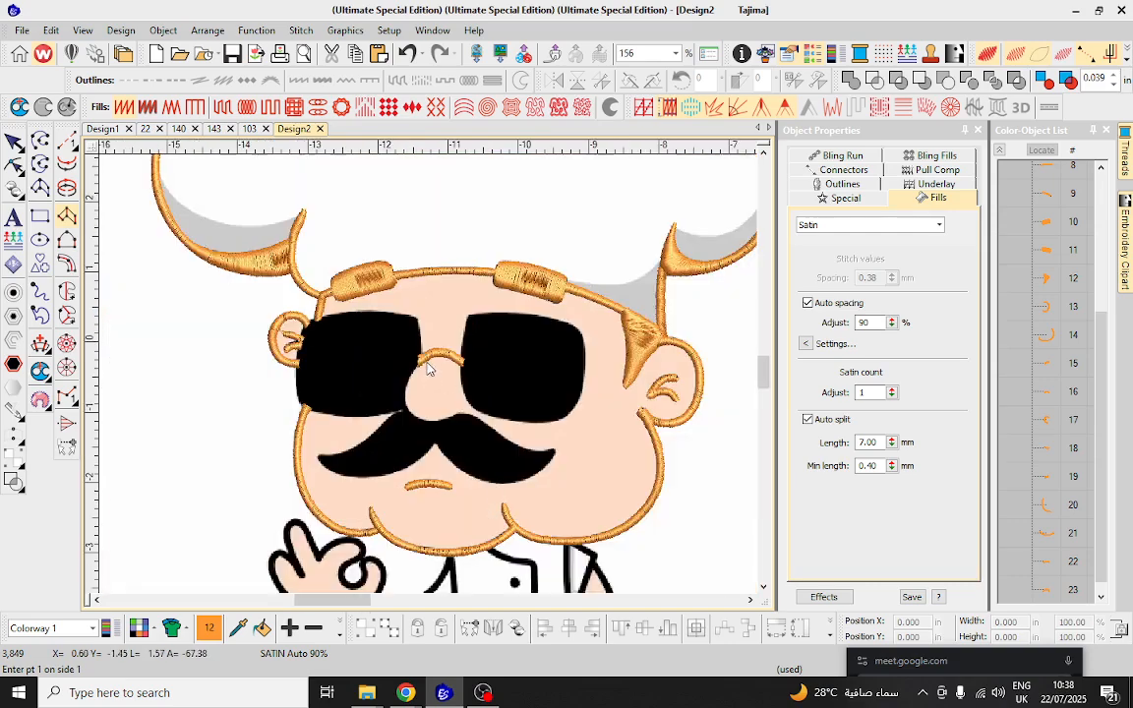
pyautogui.scroll(5, 430, 379)
pyautogui.scroll(5, 429, 381)
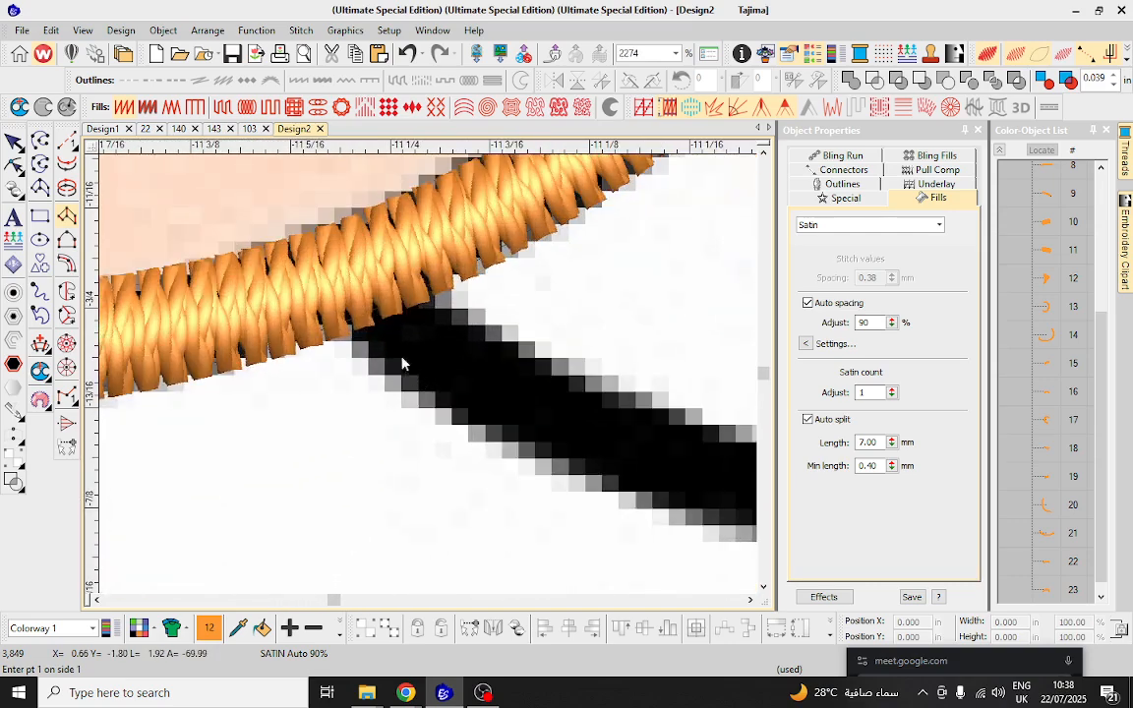
pyautogui.scroll(1, 375, 330)
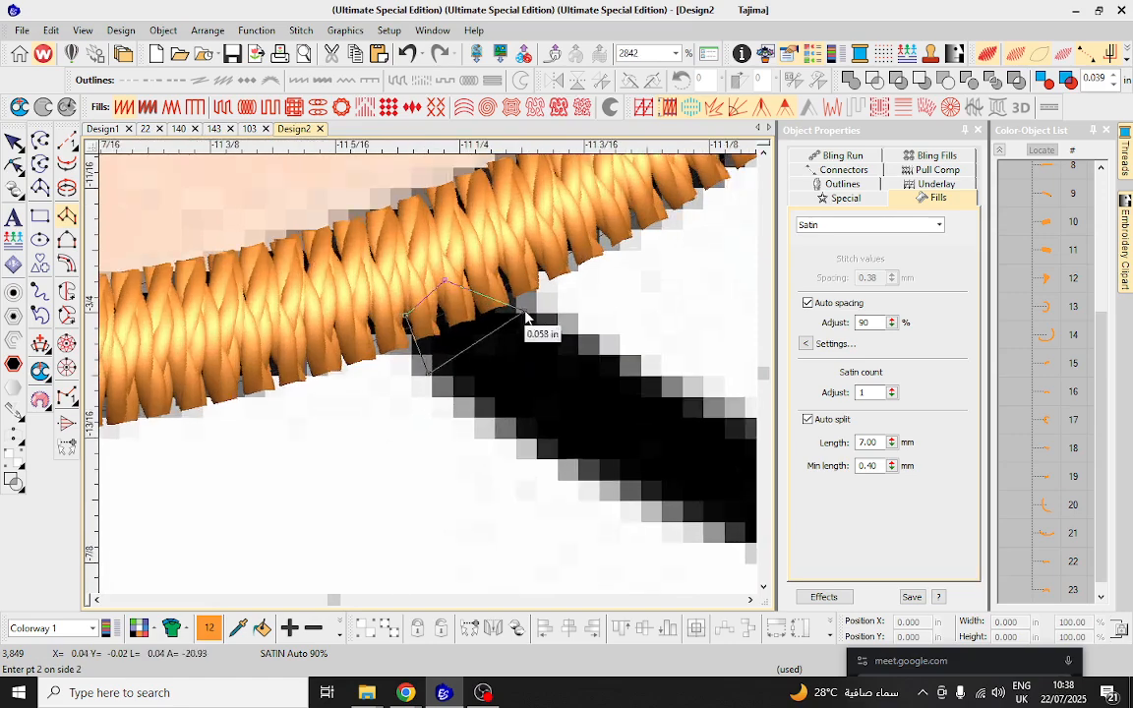
pyautogui.click(524, 311)
pyautogui.click(430, 371)
pyautogui.click(548, 456)
pyautogui.click(630, 364)
pyautogui.scroll(-3, 430, 372)
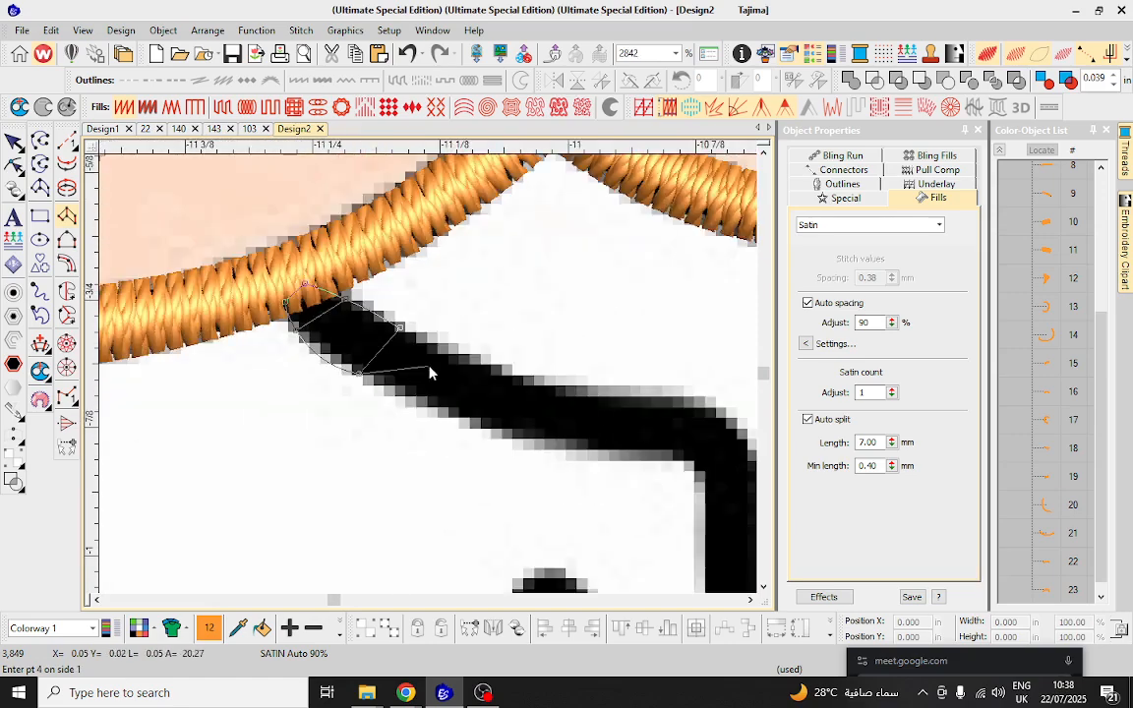
pyautogui.click(490, 428)
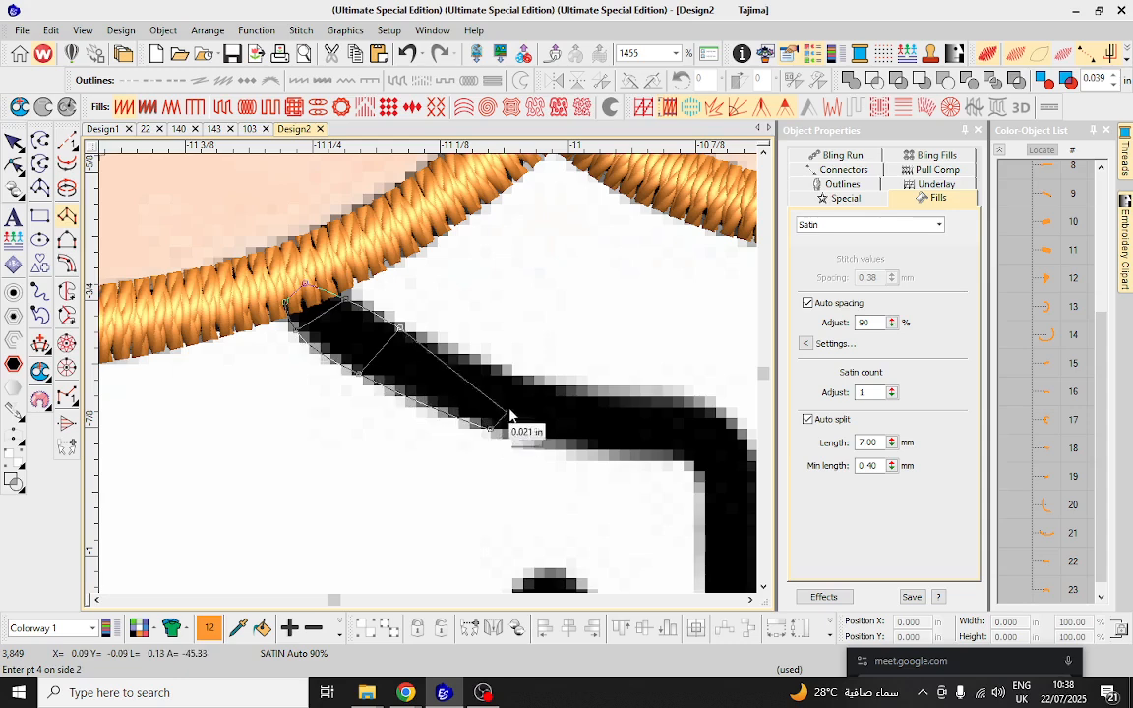
pyautogui.click(636, 399)
pyautogui.click(616, 455)
# Continue the jacket front's satin column around the rounded corner and down the straight vertical line beside the buttons.
pyautogui.scroll(-3, 663, 435)
pyautogui.scroll(3, 445, 400)
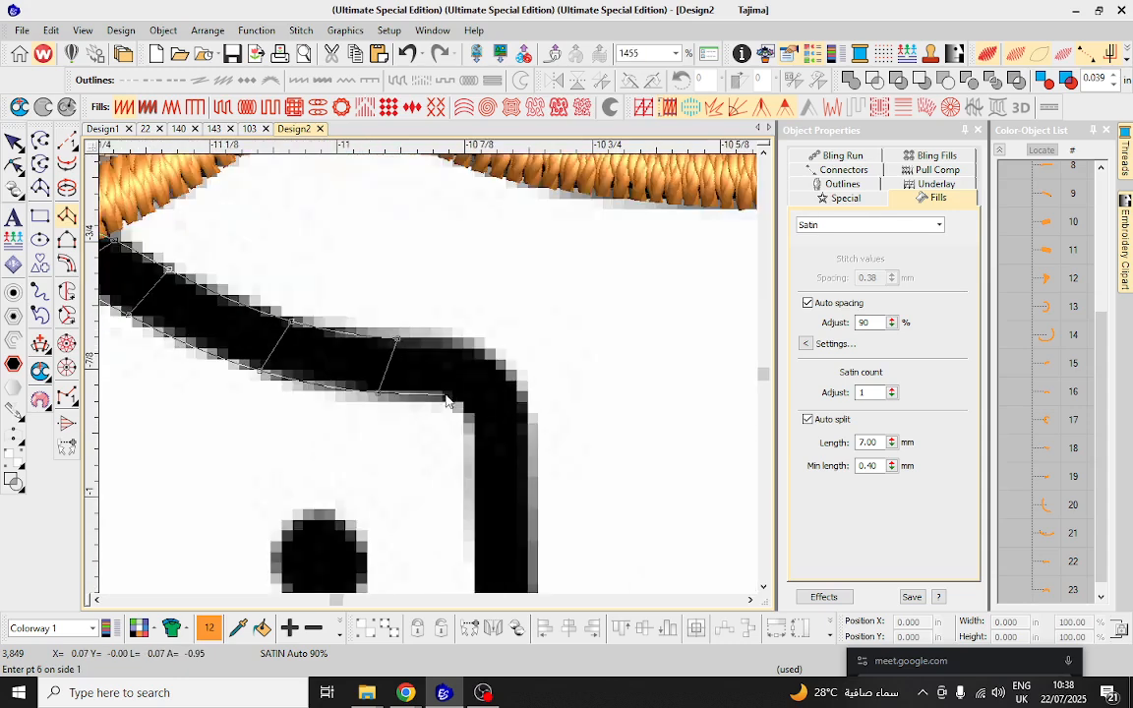
pyautogui.scroll(1, 446, 395)
pyautogui.click(428, 373)
pyautogui.click(444, 301)
pyautogui.click(454, 390)
pyautogui.click(507, 346)
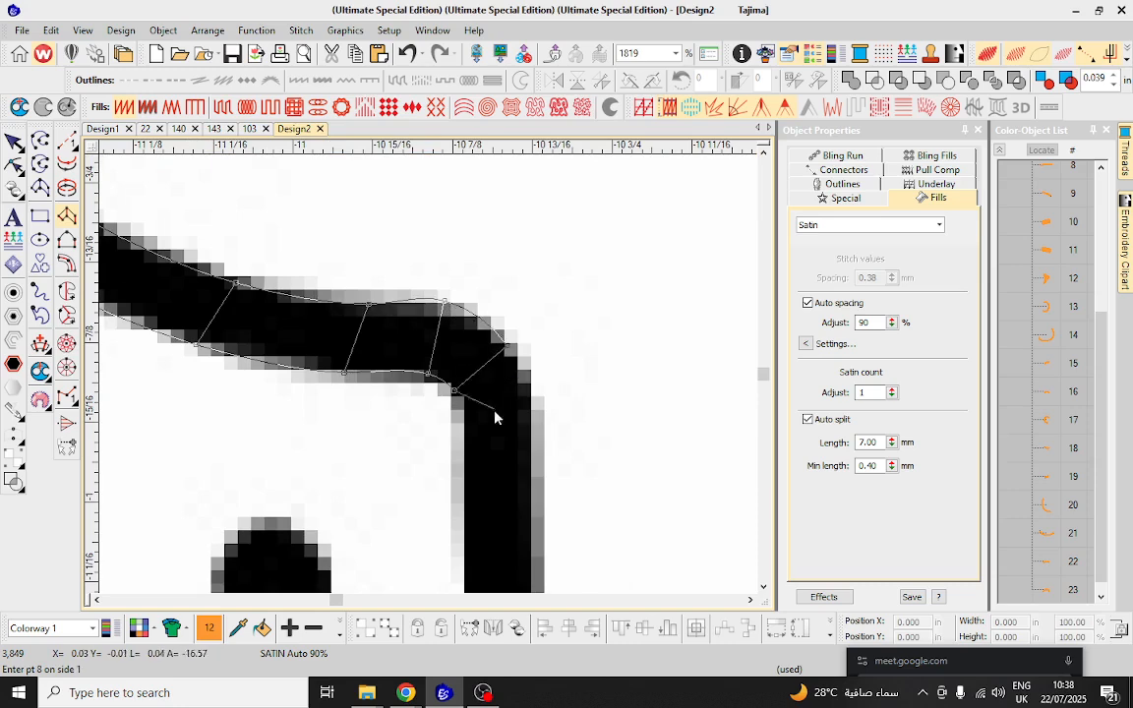
pyautogui.click(464, 421)
pyautogui.click(533, 419)
pyautogui.scroll(-3, 533, 450)
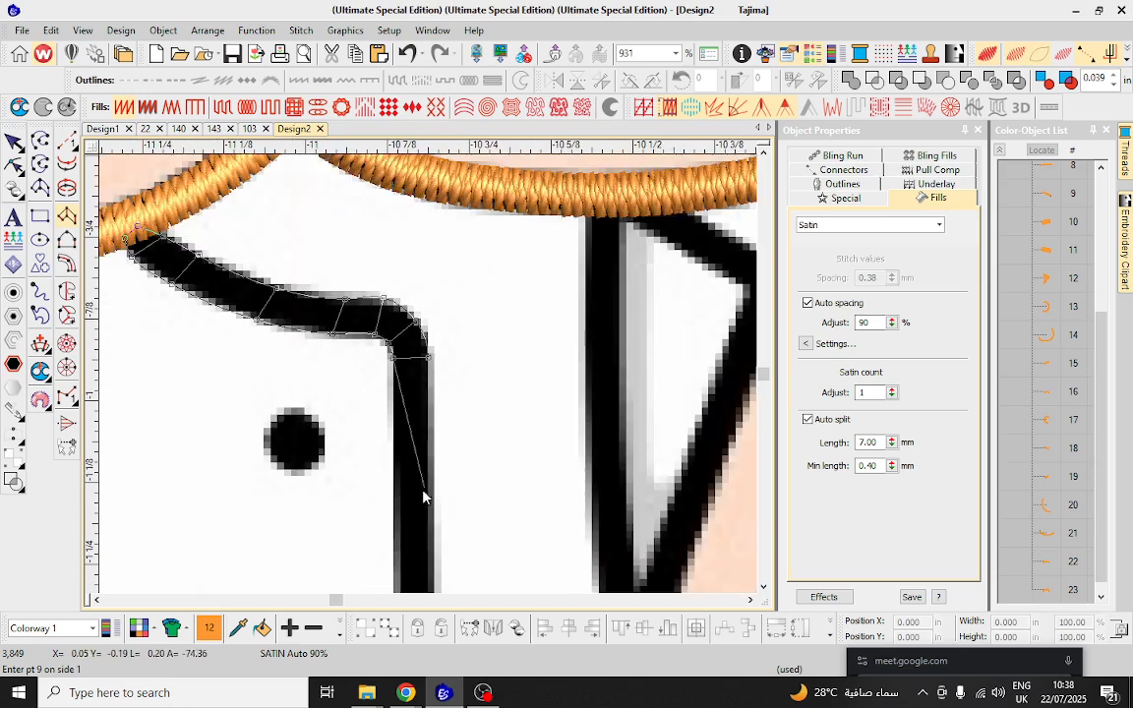
pyautogui.click(397, 547)
pyautogui.click(435, 555)
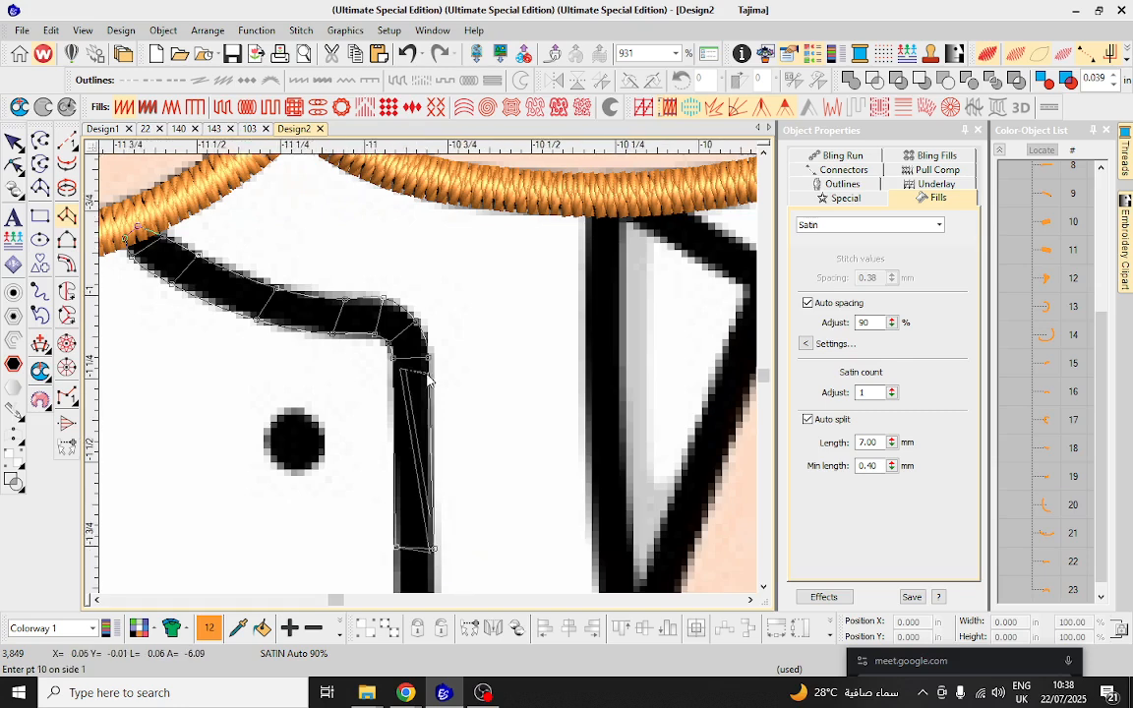
# Extend the jacket front's satin column to the vertical line's lower tip and complete it with a rounded end.
pyautogui.scroll(-6, 420, 410)
pyautogui.scroll(11, 420, 411)
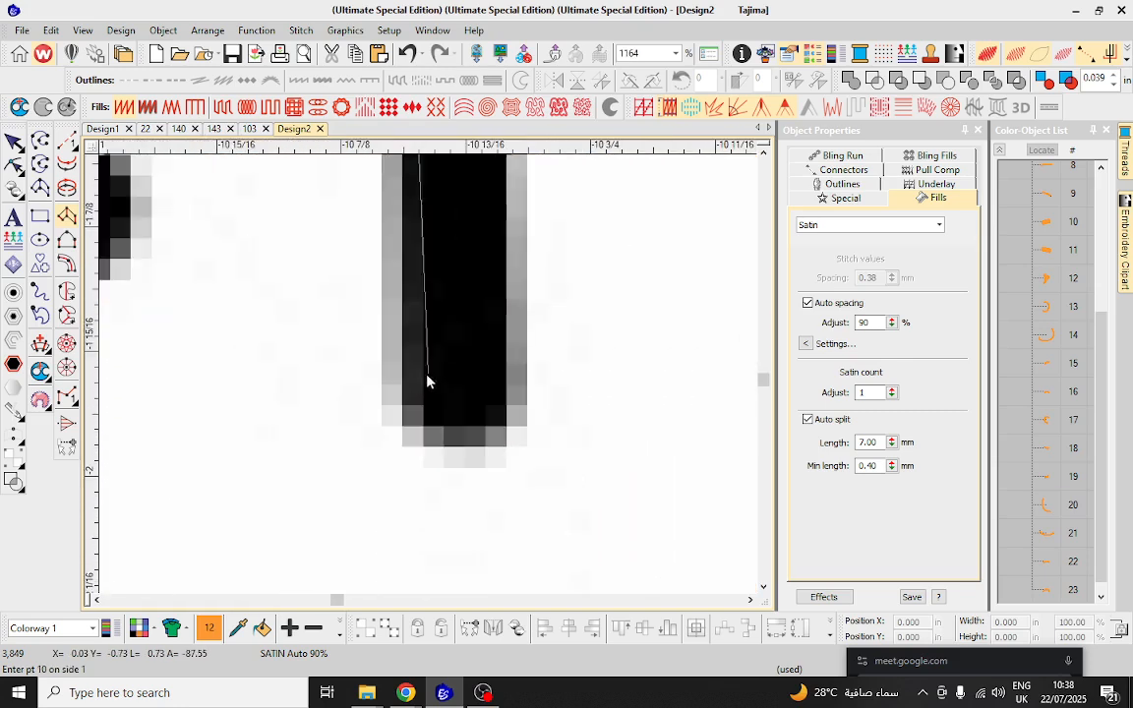
pyautogui.click(399, 388)
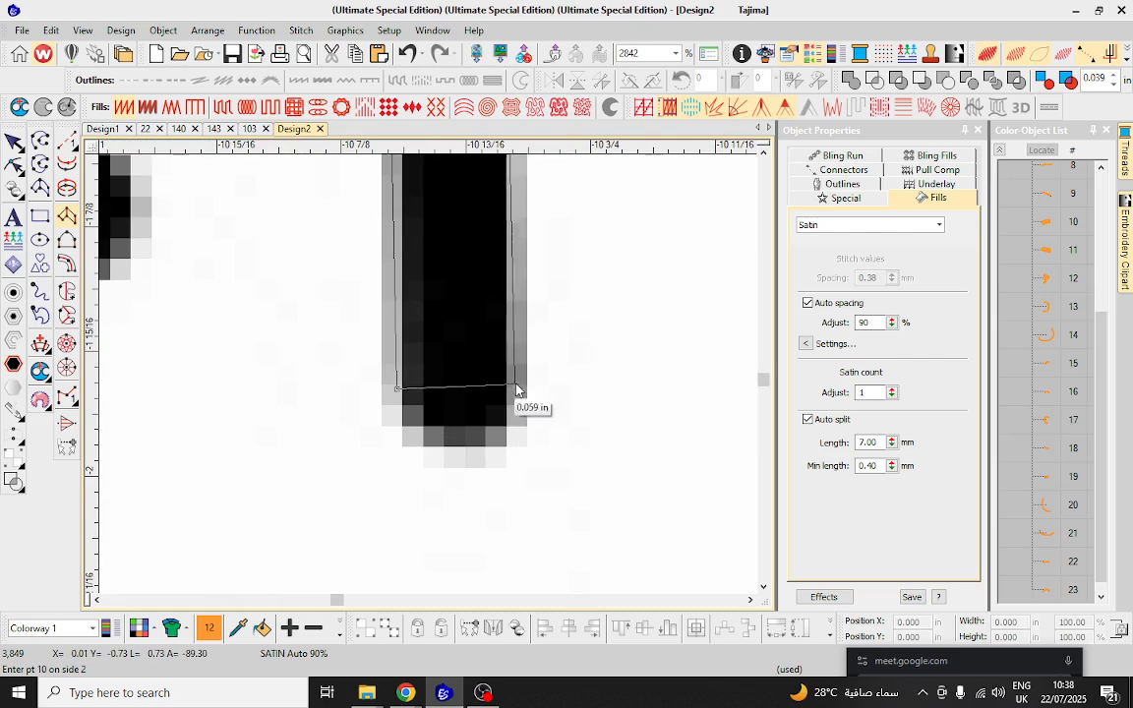
pyautogui.click(515, 382)
pyautogui.click(500, 420)
pyautogui.click(469, 441)
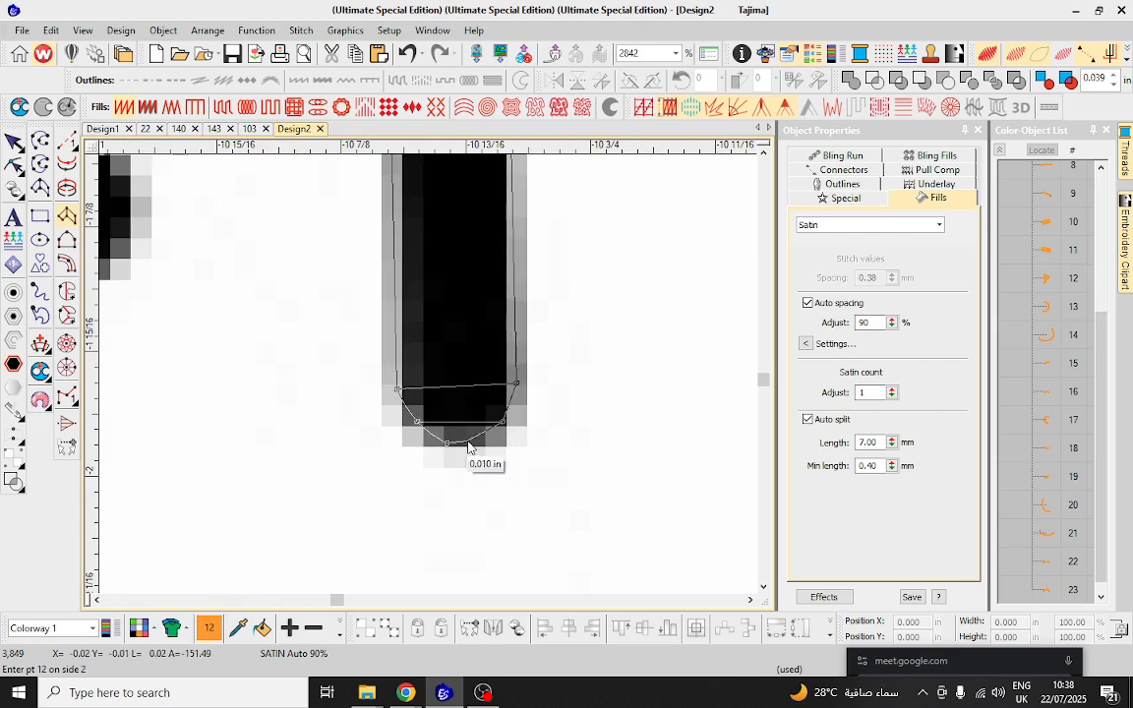
pyautogui.click(471, 440)
pyautogui.press('Return')
# Start a satin column on the folded edge below the right cheek, from inside the cheek's column around the outer corner.
pyautogui.scroll(-5, 427, 404)
pyautogui.scroll(-9, 426, 380)
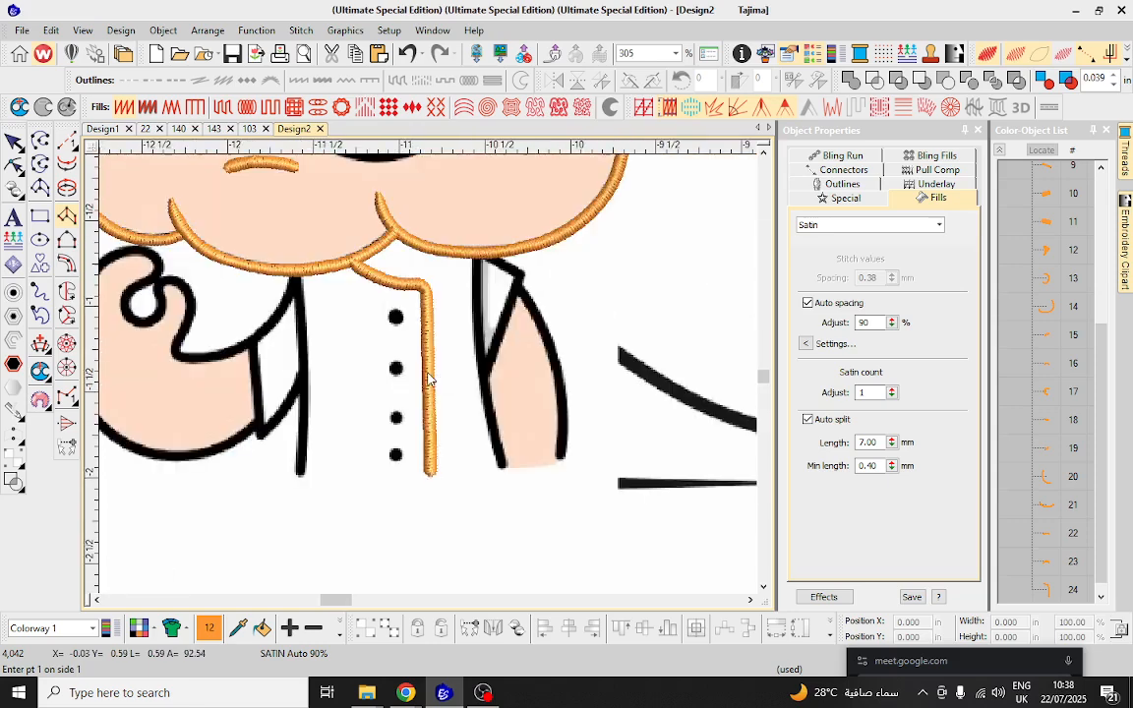
pyautogui.scroll(5, 494, 329)
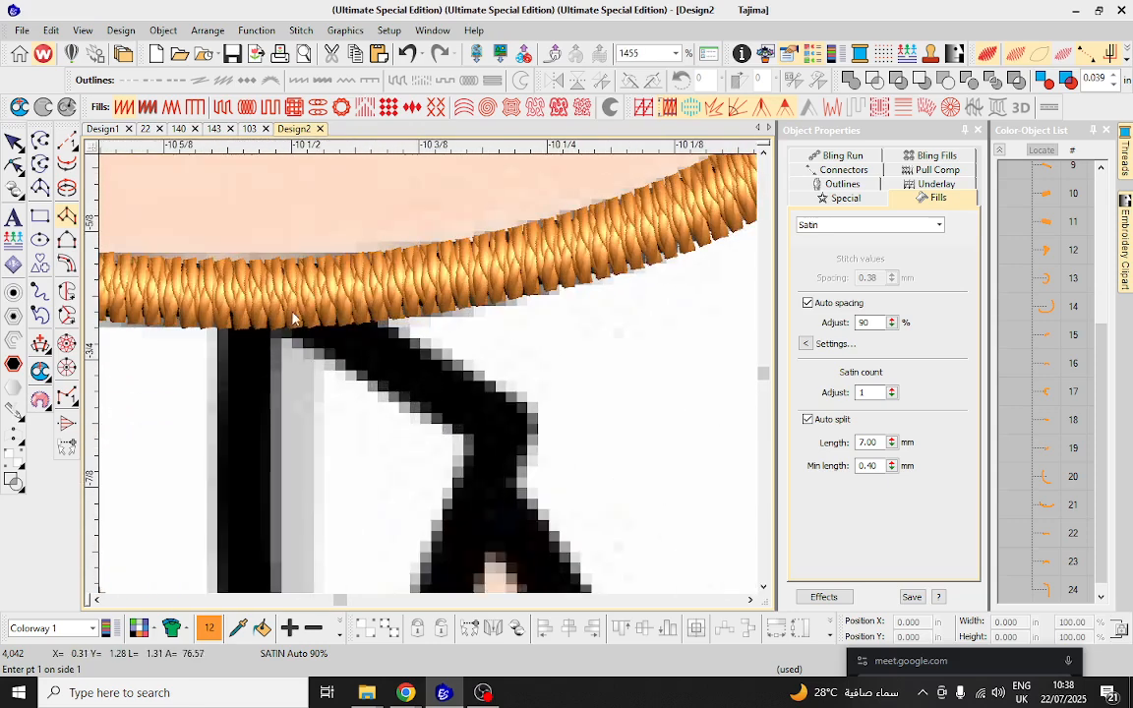
pyautogui.click(292, 312)
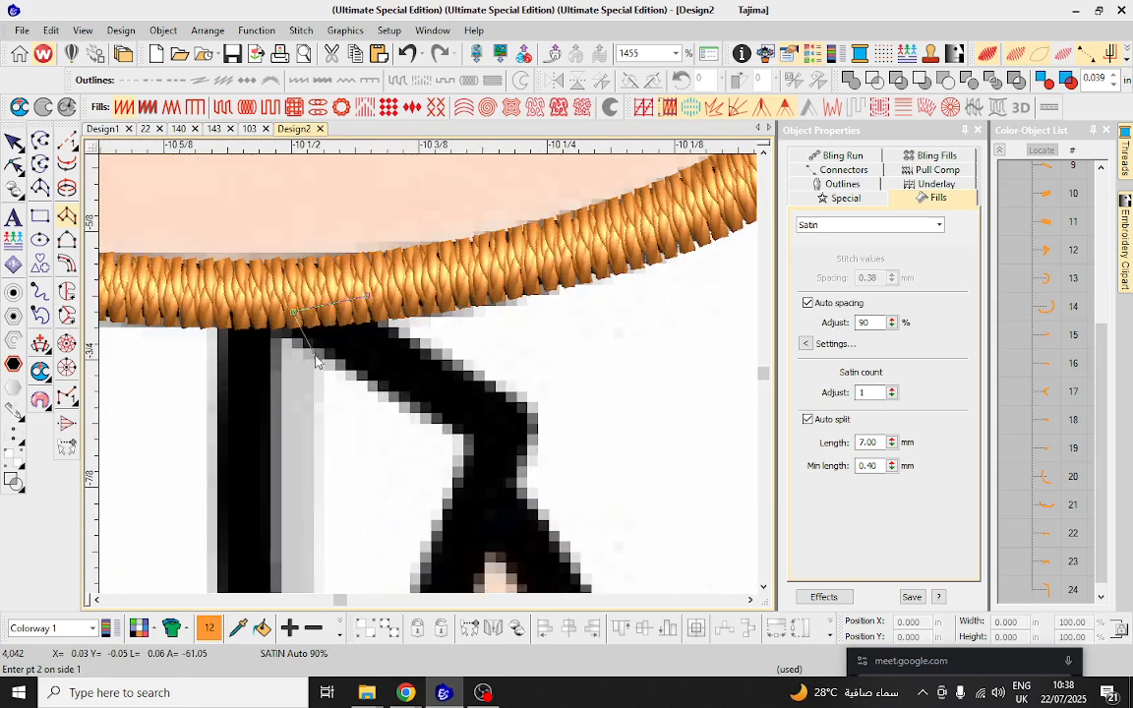
pyautogui.click(288, 333)
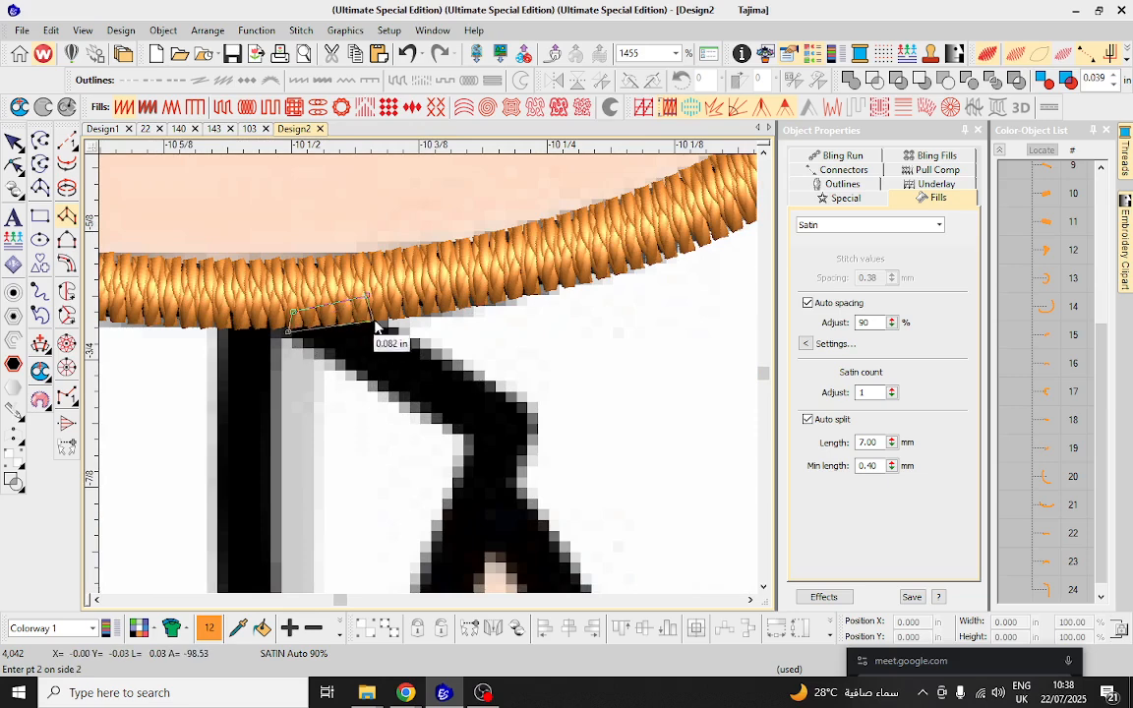
pyautogui.click(469, 435)
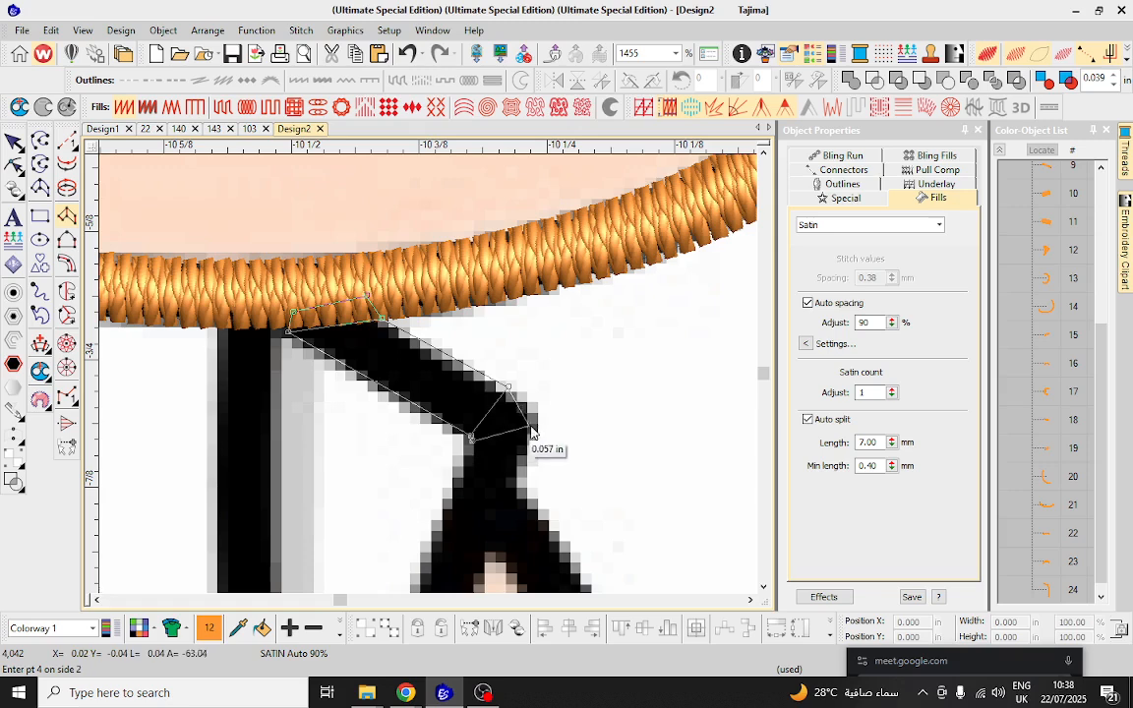
pyautogui.click(532, 426)
pyautogui.click(482, 455)
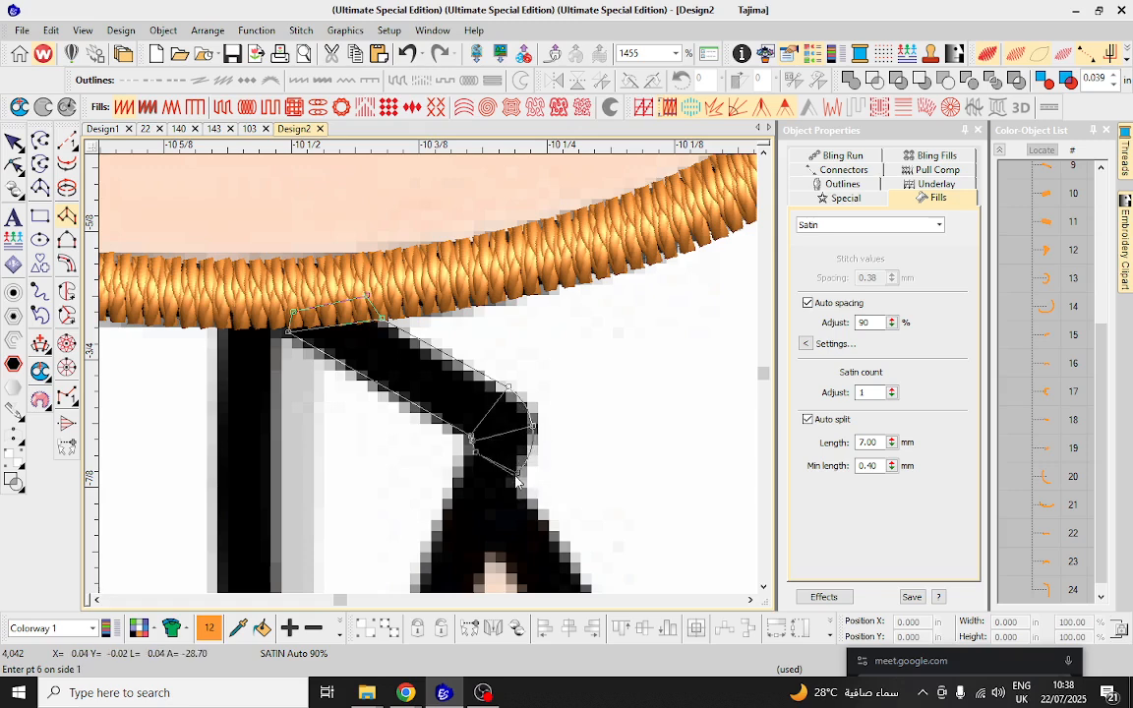
# Extend the folded edge's satin column down its diagonal line and complete it with a slanted end at the jacket's side line.
pyautogui.scroll(-4, 433, 374)
pyautogui.scroll(2, 425, 360)
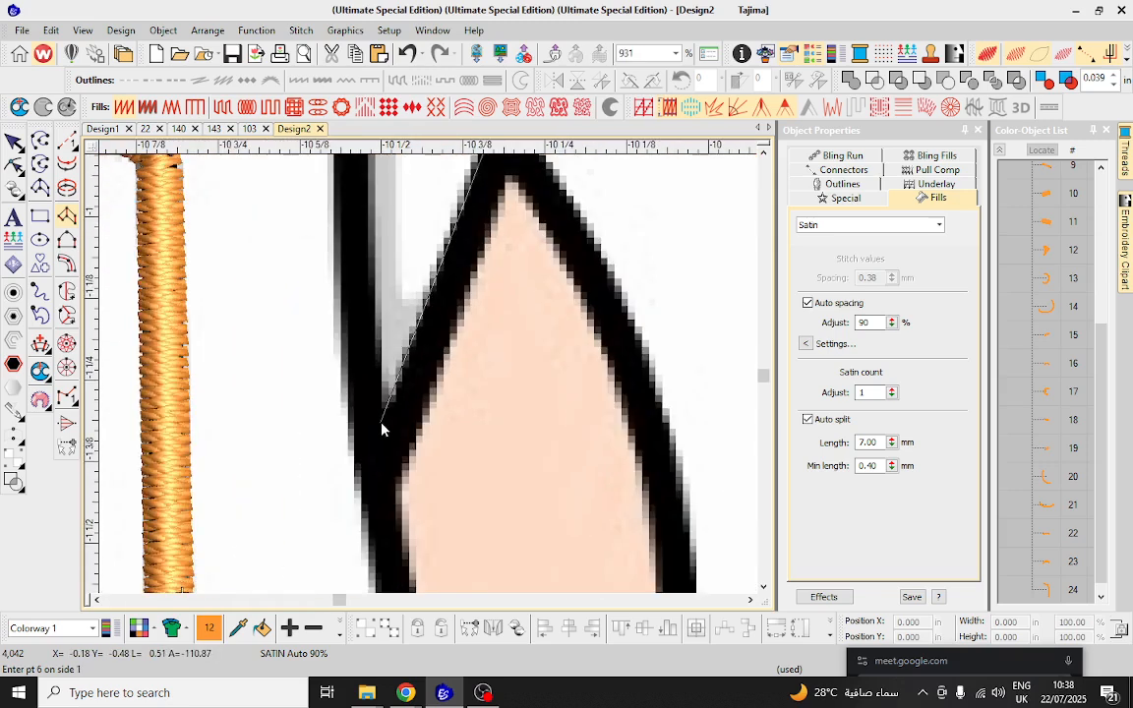
pyautogui.click(380, 423)
pyautogui.click(392, 488)
pyautogui.press('Return')
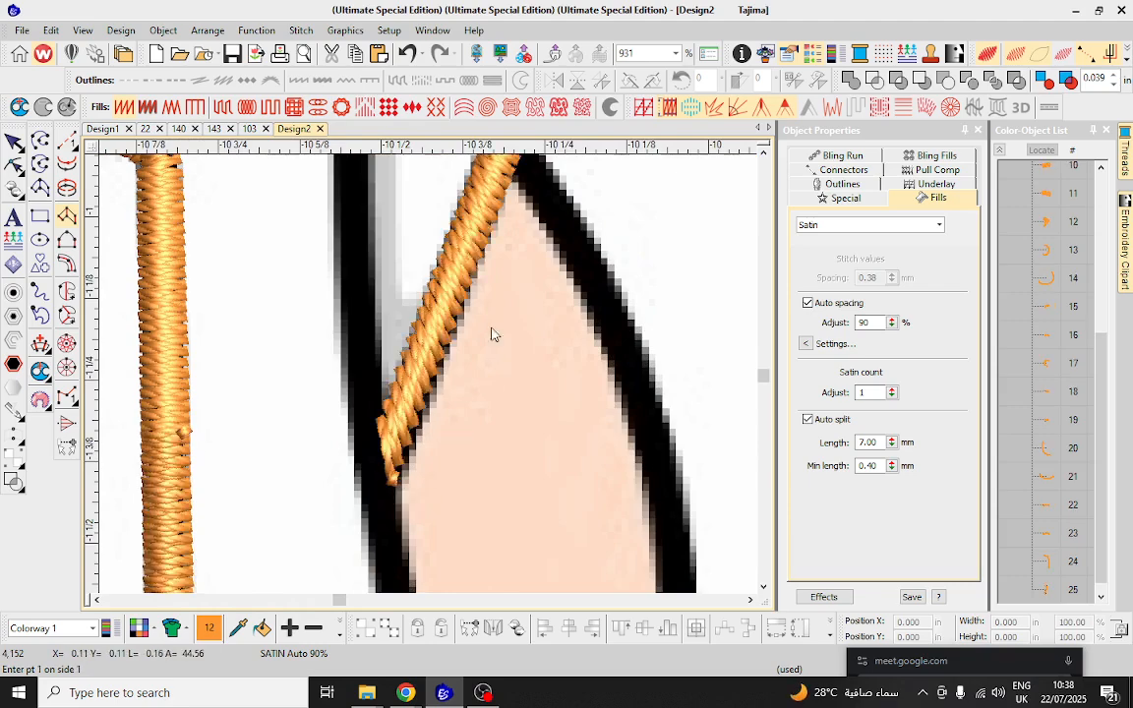
# Start a satin column on the right arm's outer outline, from inside the folded edge's column down the arm's upper curve.
pyautogui.scroll(1, 448, 315)
pyautogui.scroll(2, 433, 312)
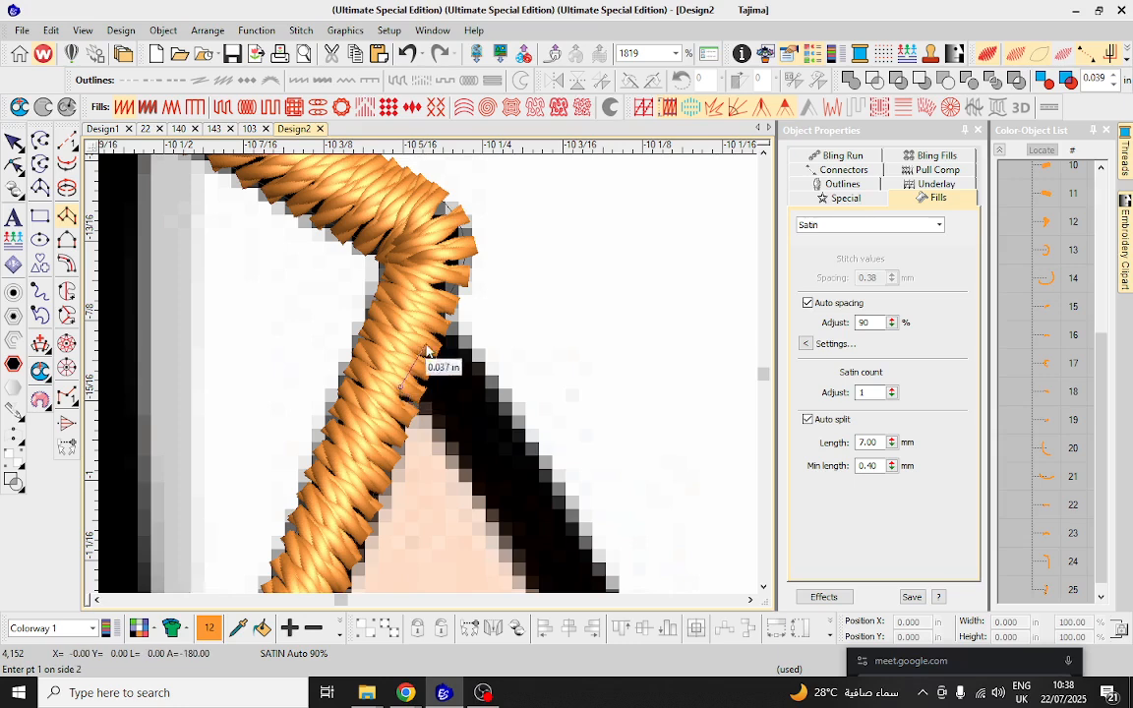
pyautogui.click(401, 386)
pyautogui.click(505, 409)
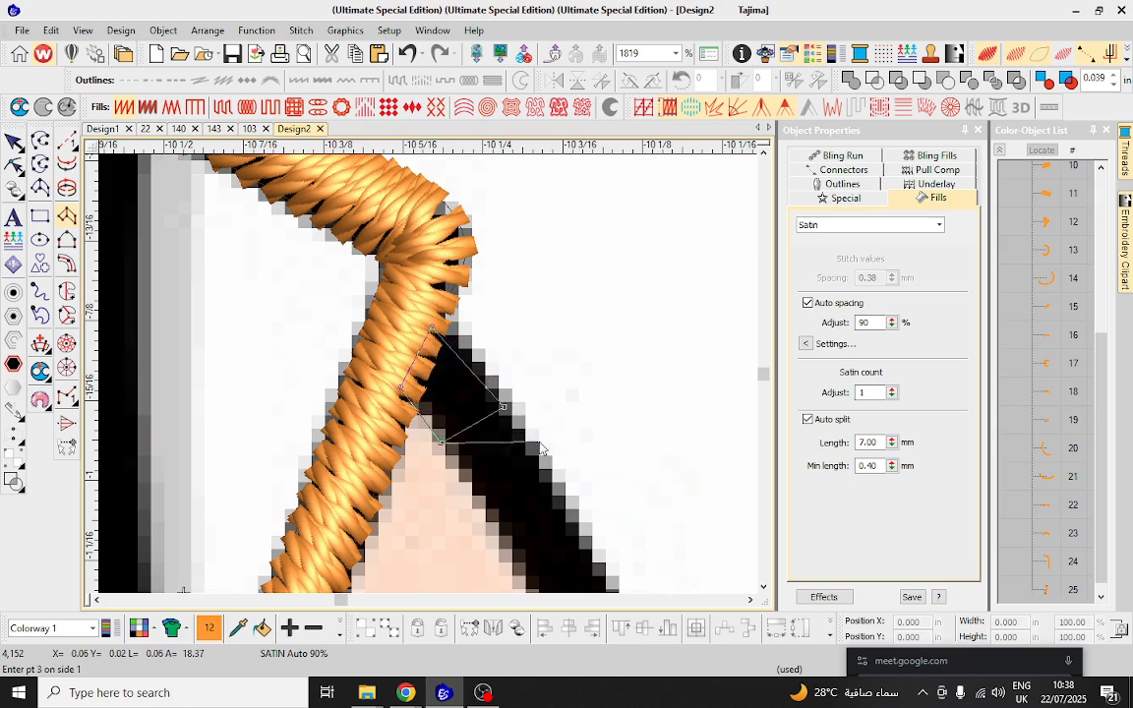
pyautogui.scroll(-2, 527, 443)
pyautogui.scroll(1, 475, 472)
pyautogui.click(383, 397)
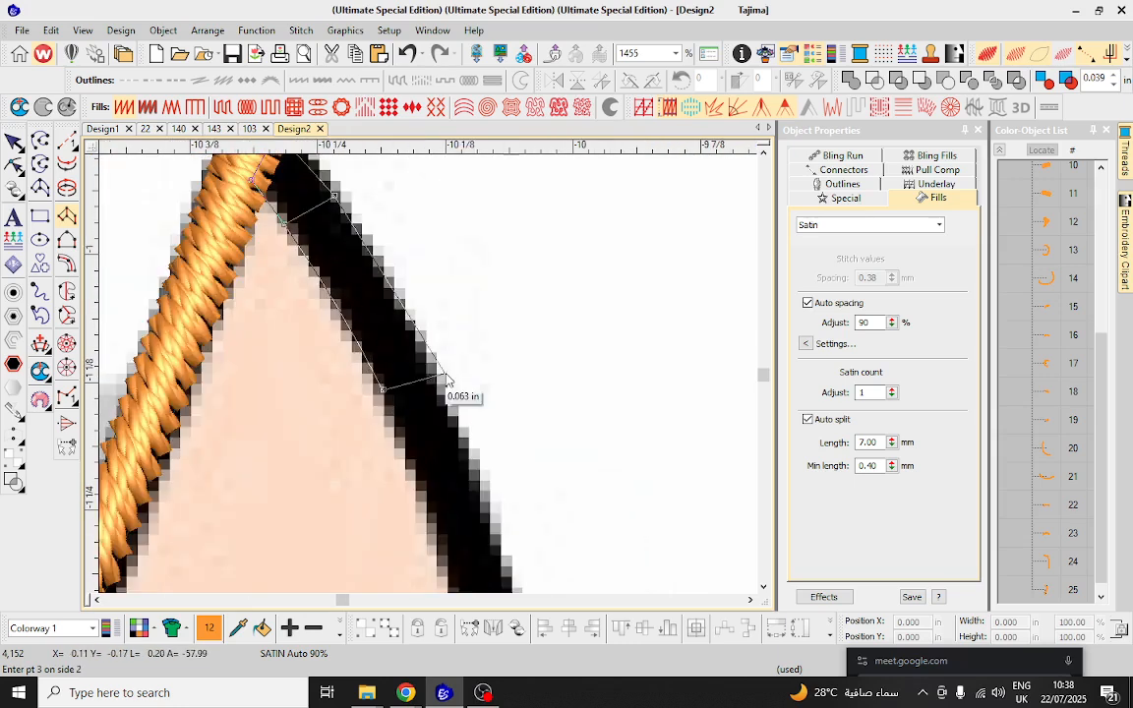
pyautogui.scroll(-1, 417, 358)
pyautogui.click(420, 506)
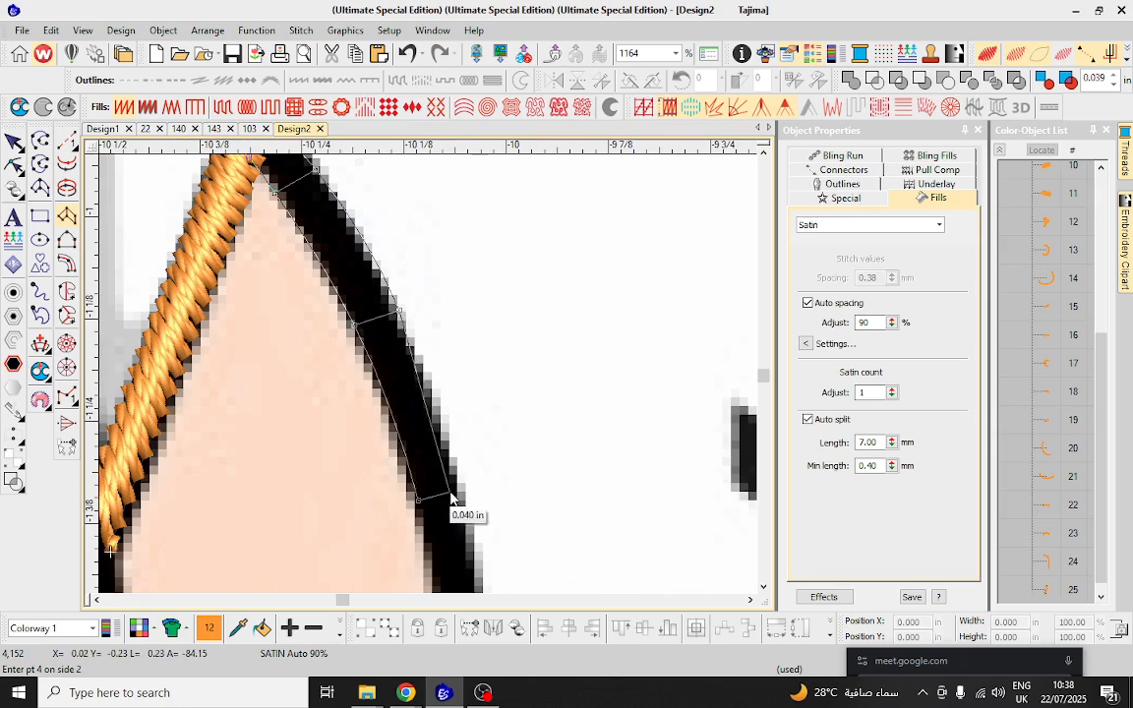
# Continue the right arm's outer satin column down its lower curve and complete it at the outline's lower tip.
pyautogui.scroll(-1, 408, 364)
pyautogui.scroll(1, 420, 450)
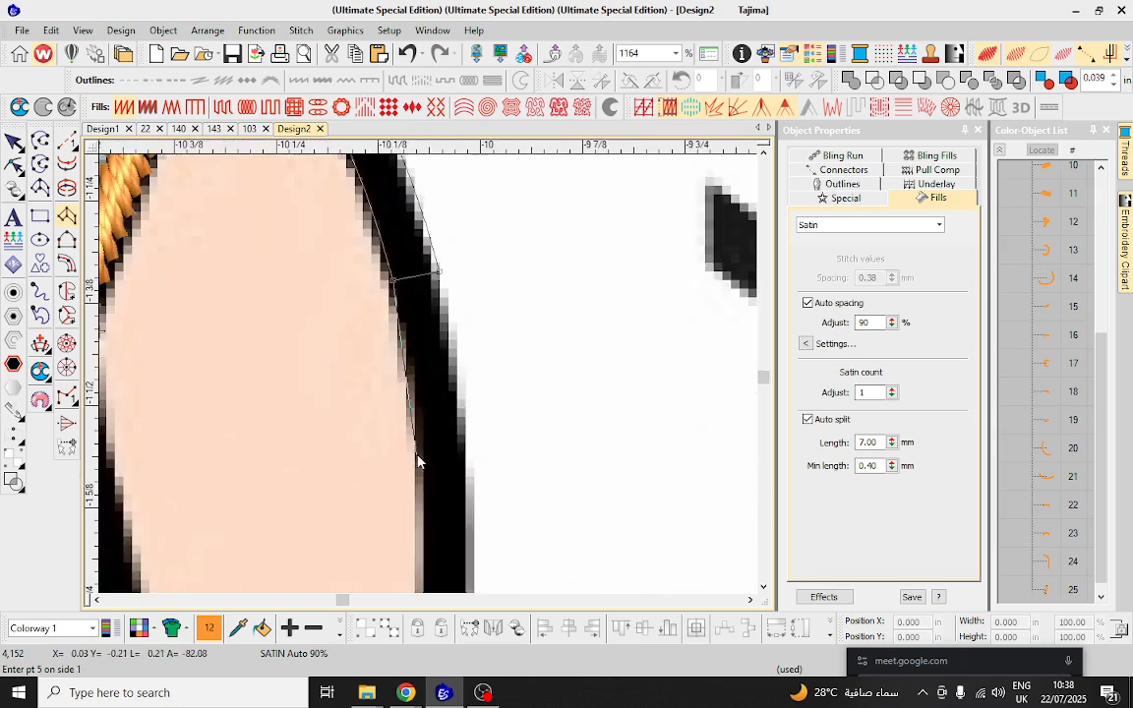
pyautogui.click(418, 460)
pyautogui.scroll(-3, 404, 362)
pyautogui.scroll(1, 430, 380)
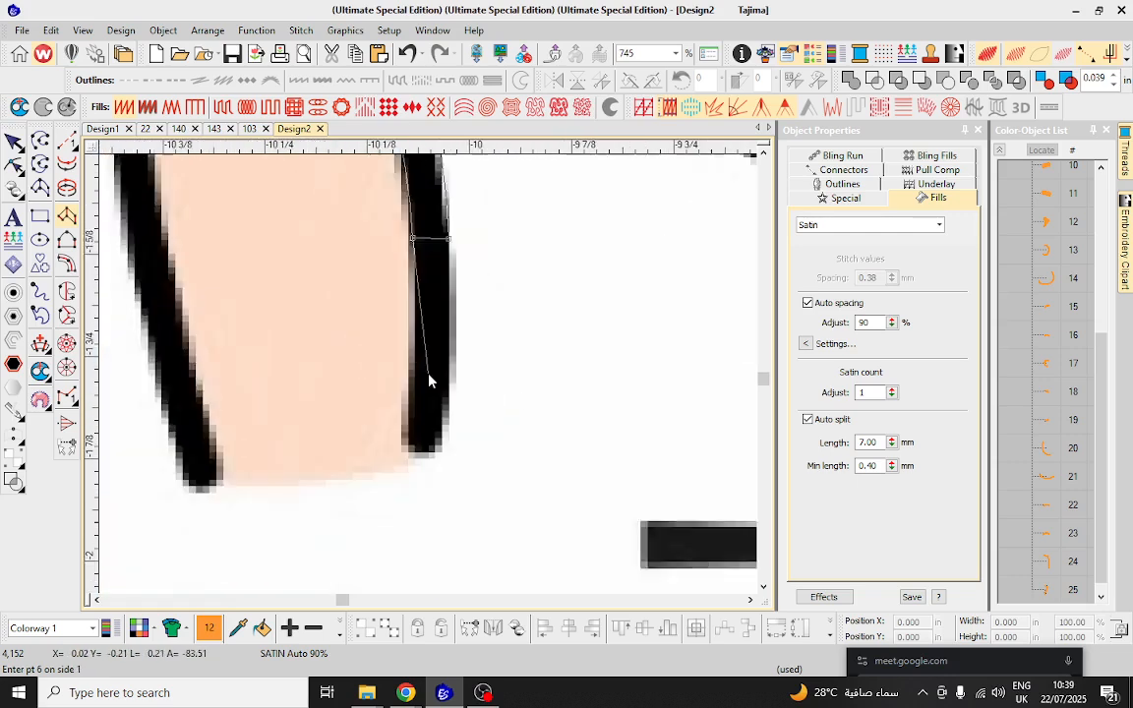
pyautogui.scroll(2, 429, 380)
pyautogui.click(456, 344)
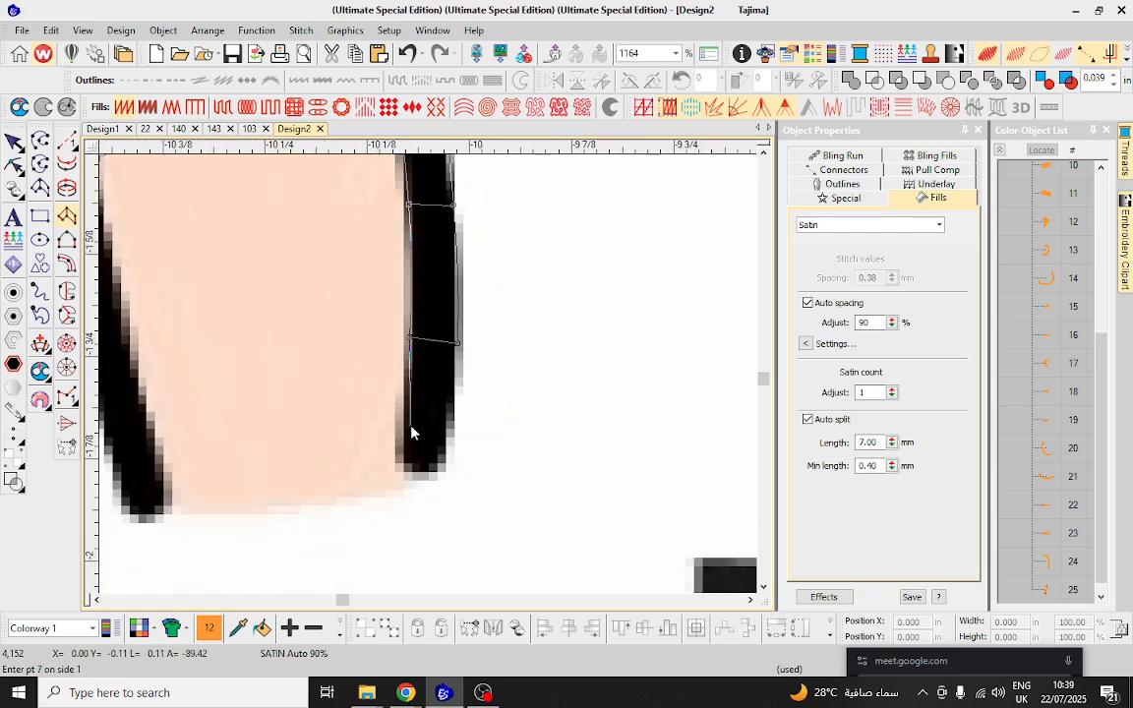
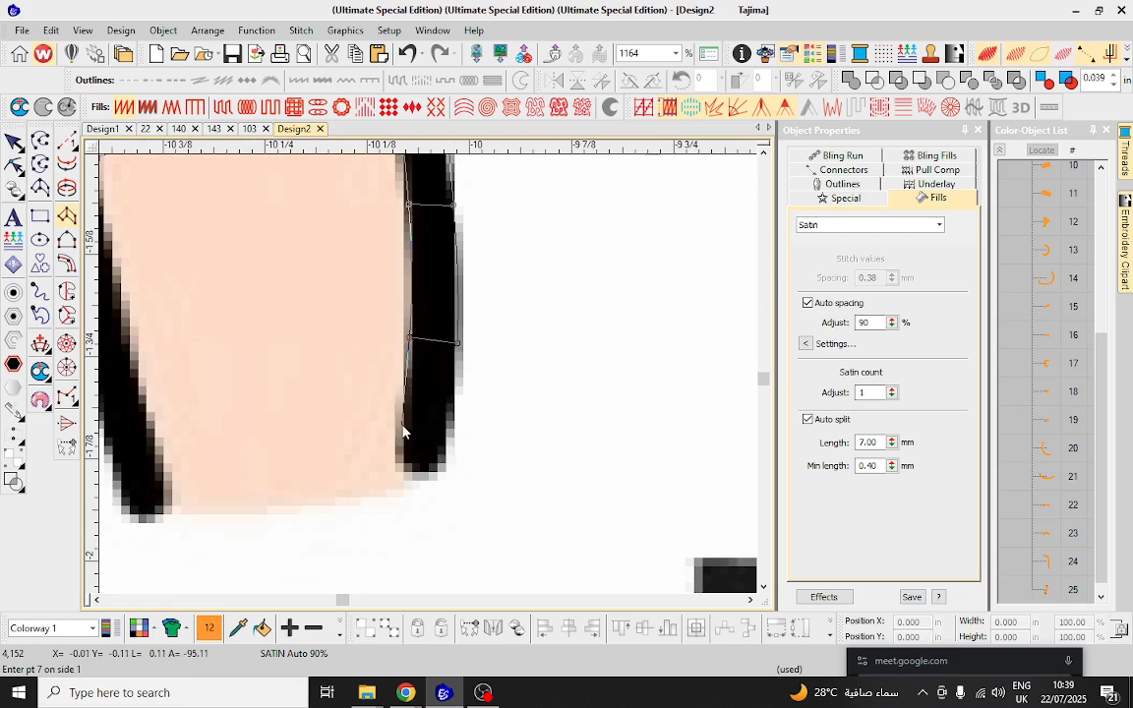
pyautogui.click(407, 433)
pyautogui.click(447, 426)
pyautogui.click(405, 469)
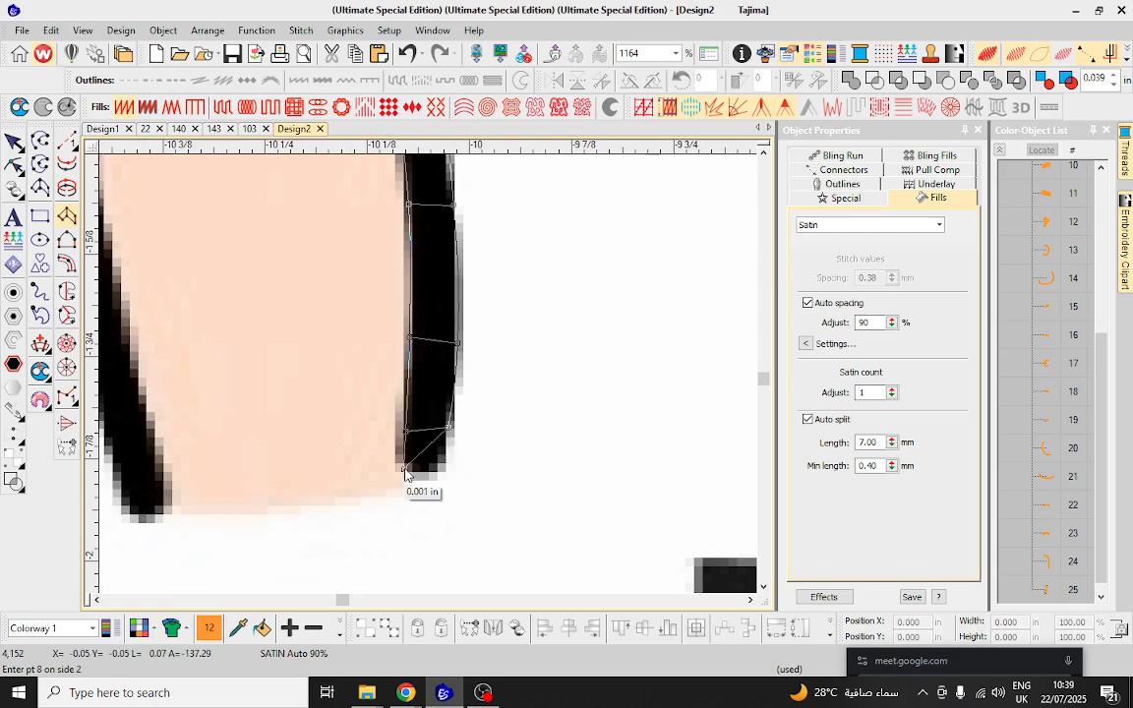
pyautogui.click(433, 472)
pyautogui.press('Return')
# Start a satin column on the jacket's right side line, from inside the cheek's column down to just above the folded edge's tip.
pyautogui.scroll(-8, 433, 479)
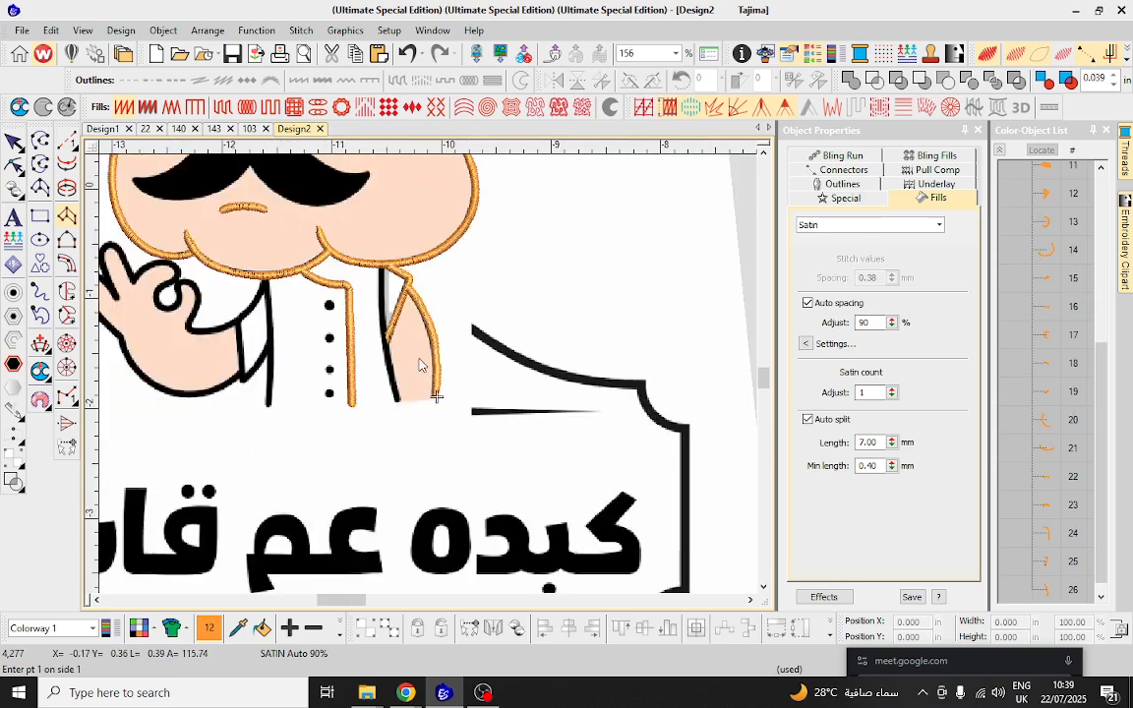
pyautogui.scroll(10, 374, 312)
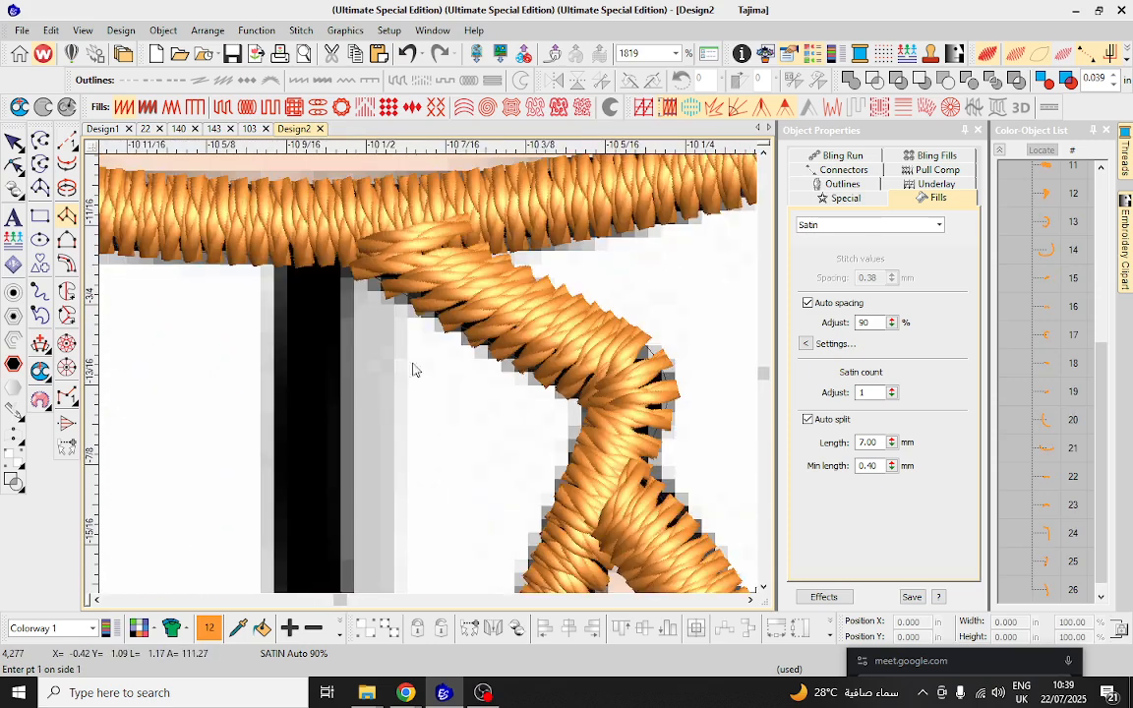
pyautogui.click(276, 255)
pyautogui.click(344, 254)
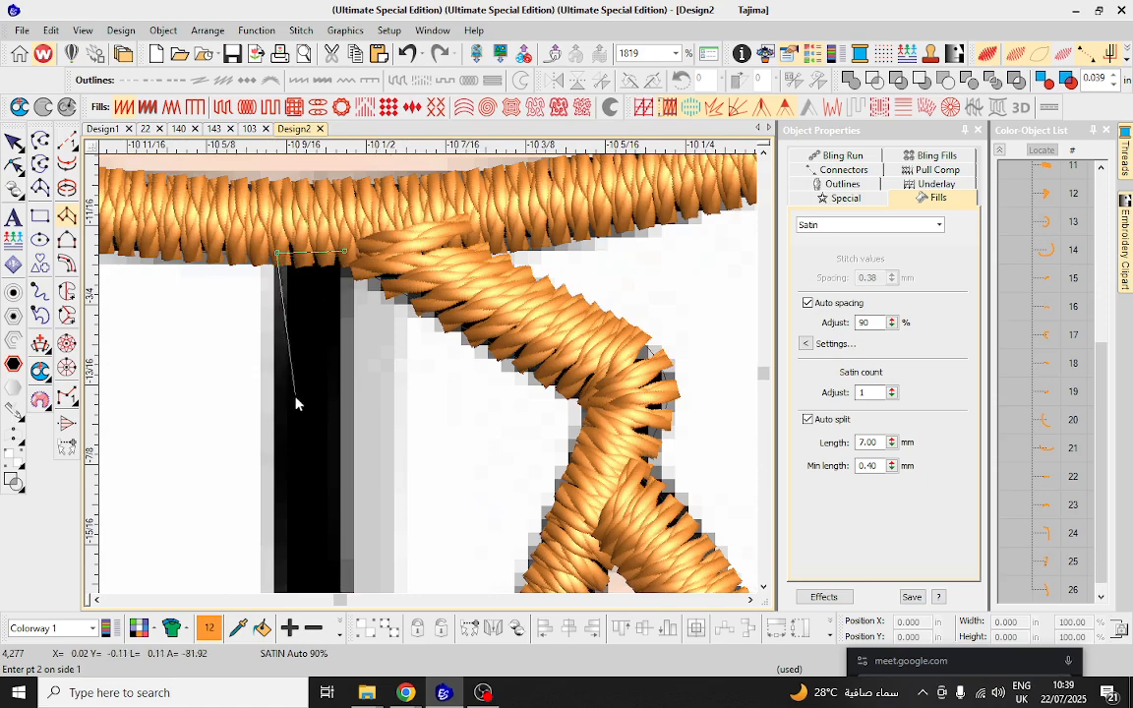
pyautogui.click(270, 439)
pyautogui.scroll(-2, 356, 442)
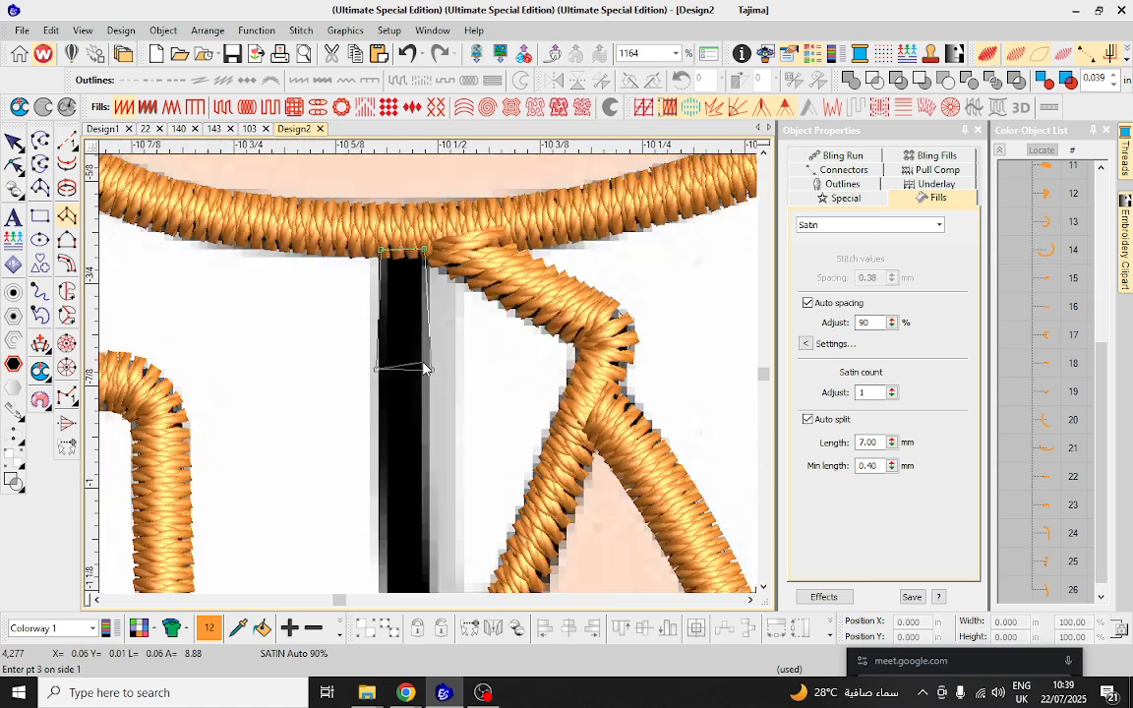
pyautogui.scroll(-2, 425, 367)
pyautogui.click(379, 516)
pyautogui.click(428, 517)
pyautogui.scroll(-4, 431, 511)
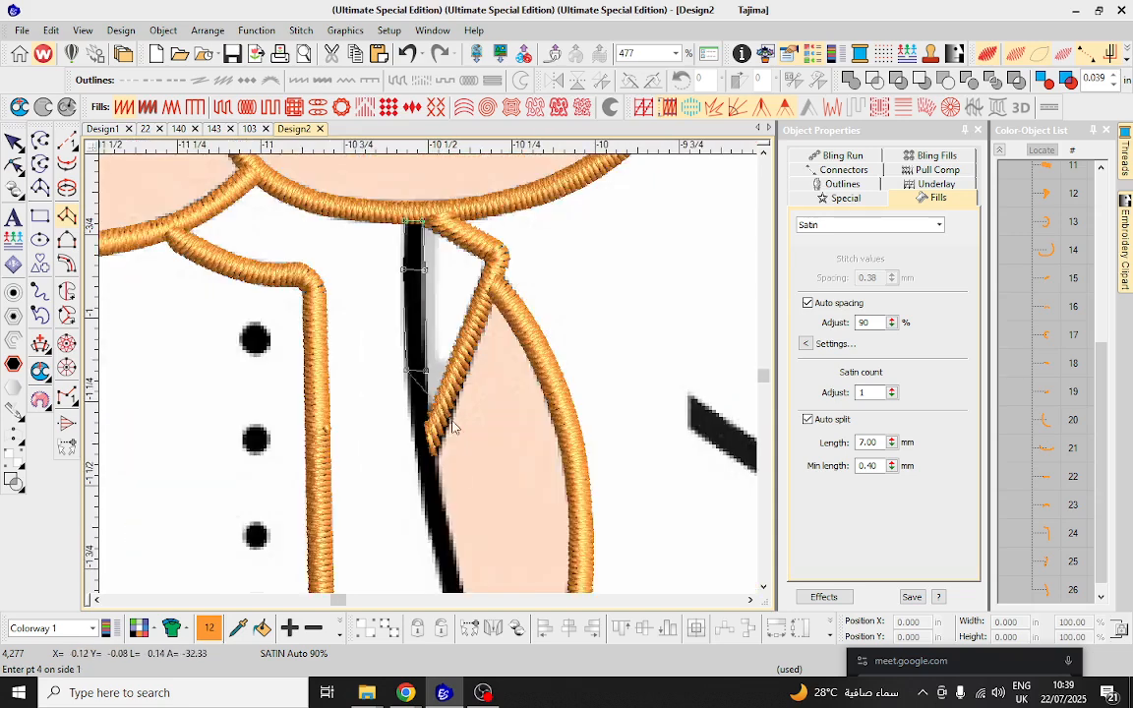
# Continue the right side line's satin column past the folded edge's tip and complete it at the line's lower end.
pyautogui.scroll(2, 450, 427)
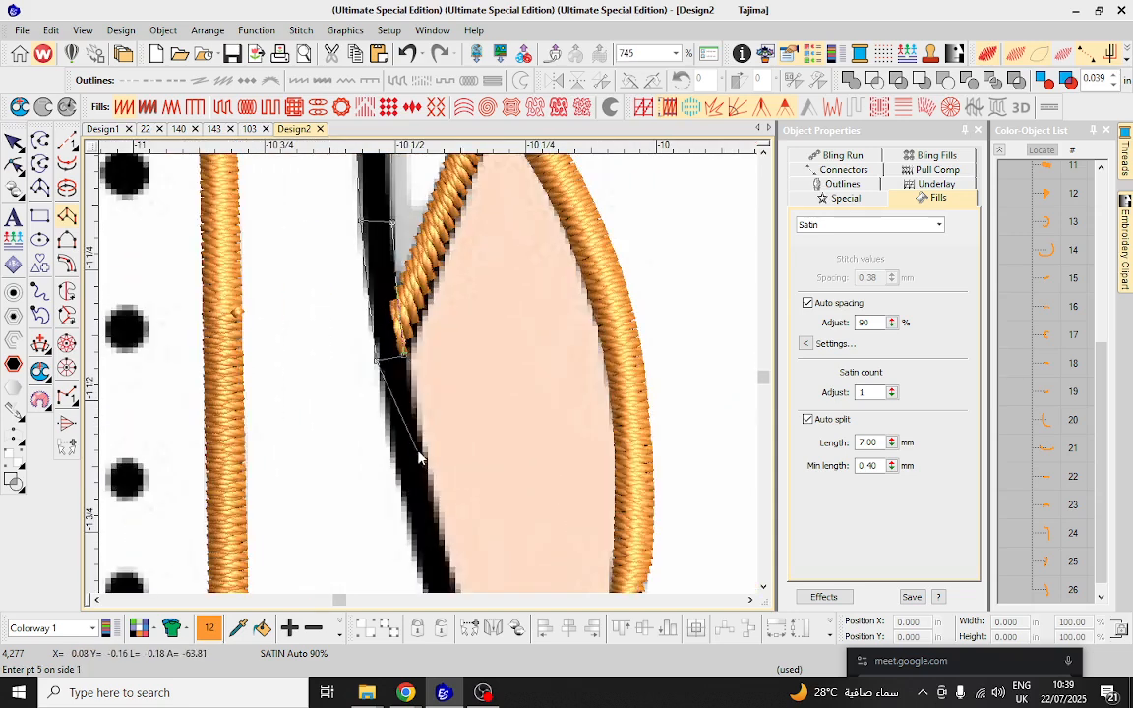
pyautogui.click(405, 490)
pyautogui.scroll(-2, 434, 492)
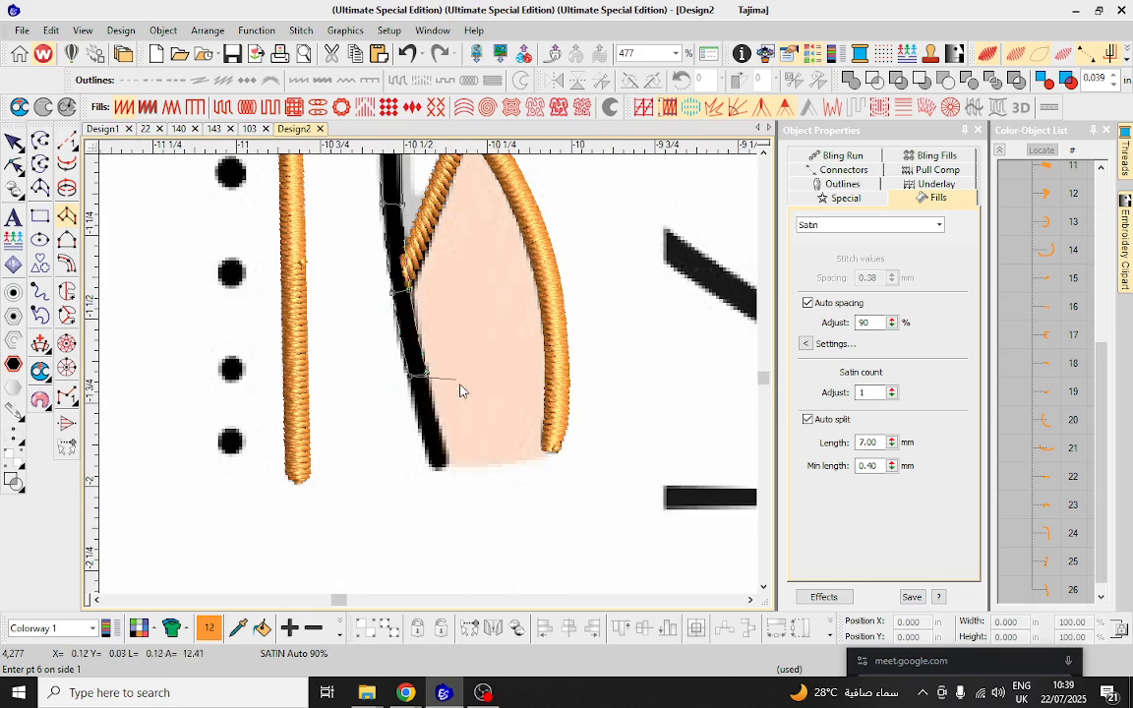
pyautogui.scroll(4, 444, 349)
pyautogui.click(366, 431)
pyautogui.click(412, 420)
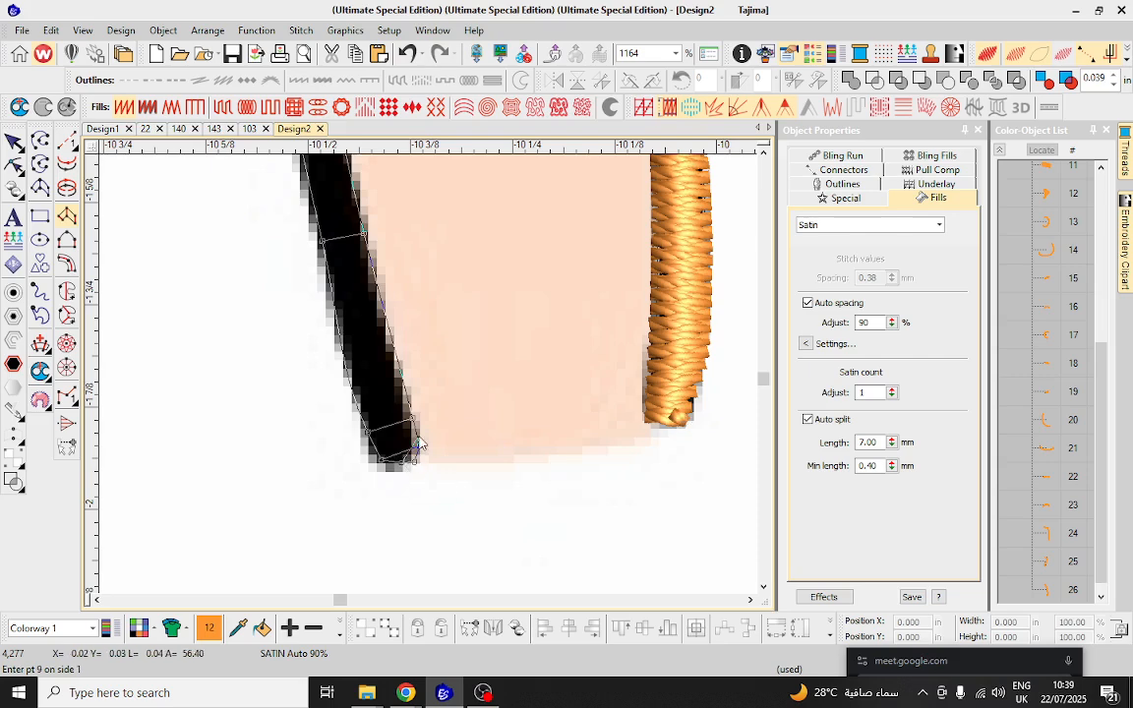
pyautogui.press('Return')
# Start a satin column on the left sleeve cuff, from the arm's upper outline down the line beside the skin area.
pyautogui.scroll(-3, 413, 388)
pyautogui.scroll(4, 378, 295)
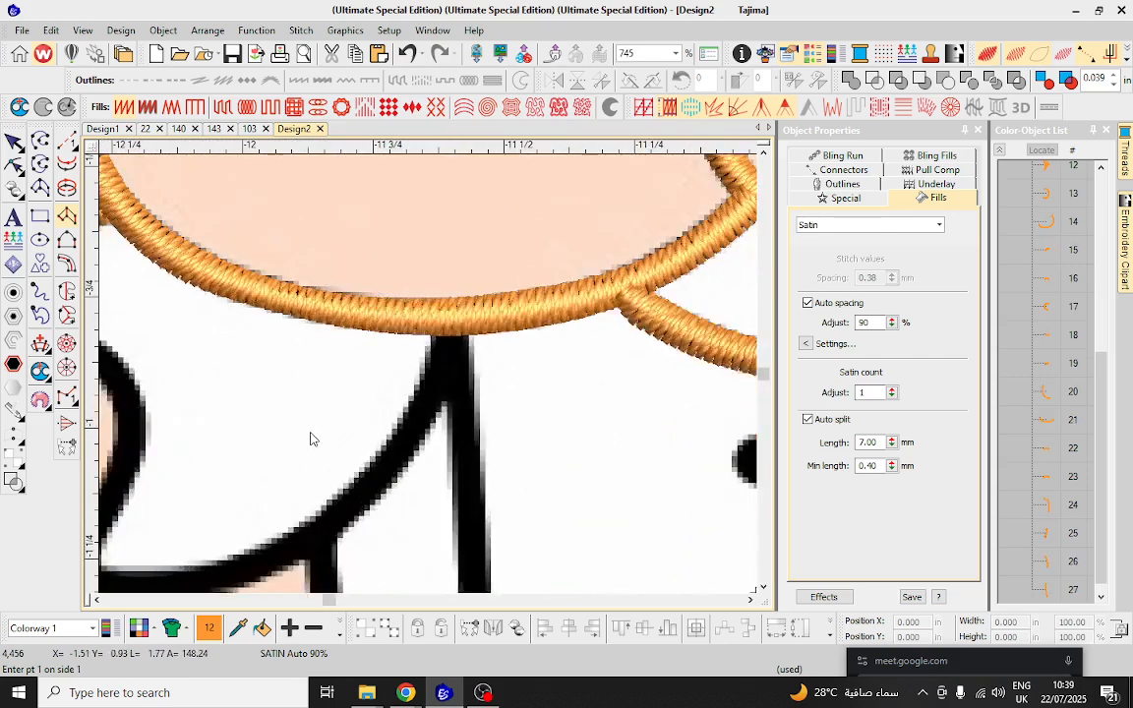
pyautogui.scroll(-2, 410, 384)
pyautogui.scroll(4, 508, 379)
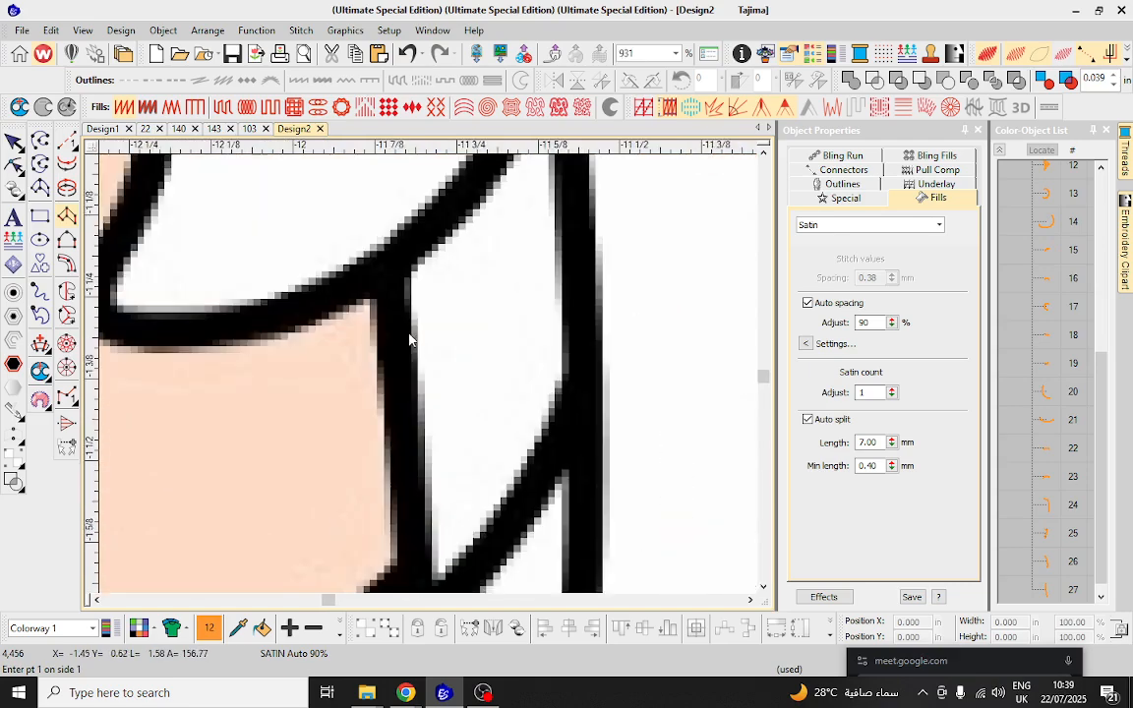
pyautogui.click(426, 366)
pyautogui.click(484, 327)
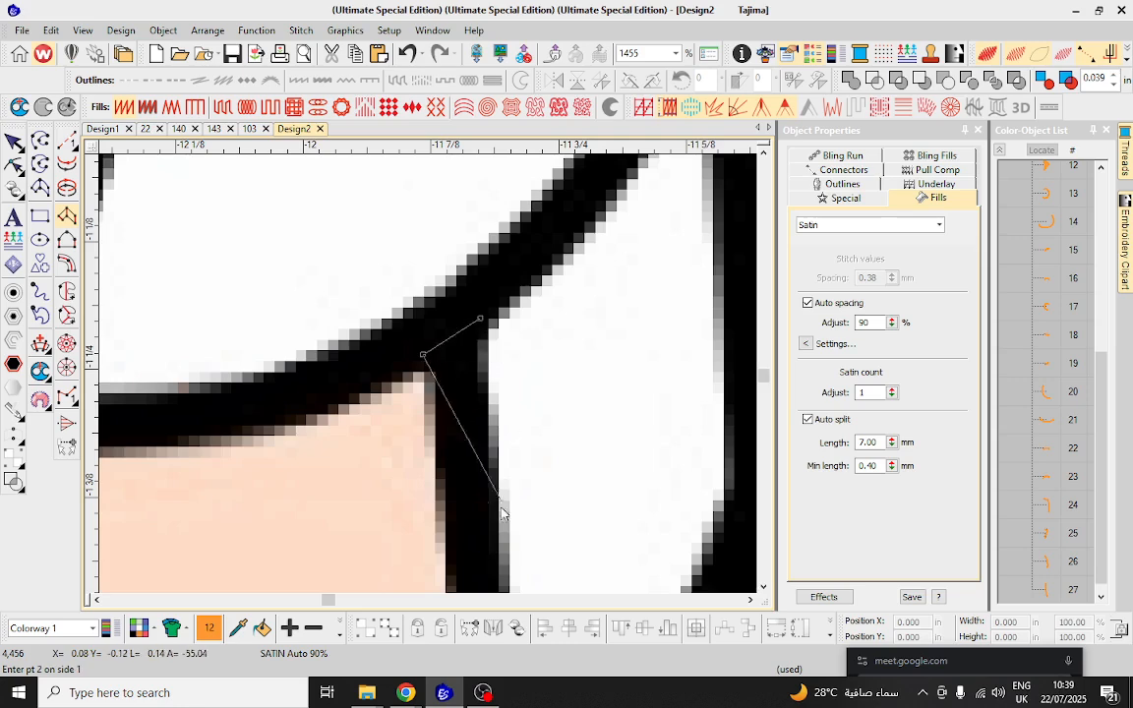
pyautogui.scroll(-3, 423, 389)
pyautogui.click(404, 404)
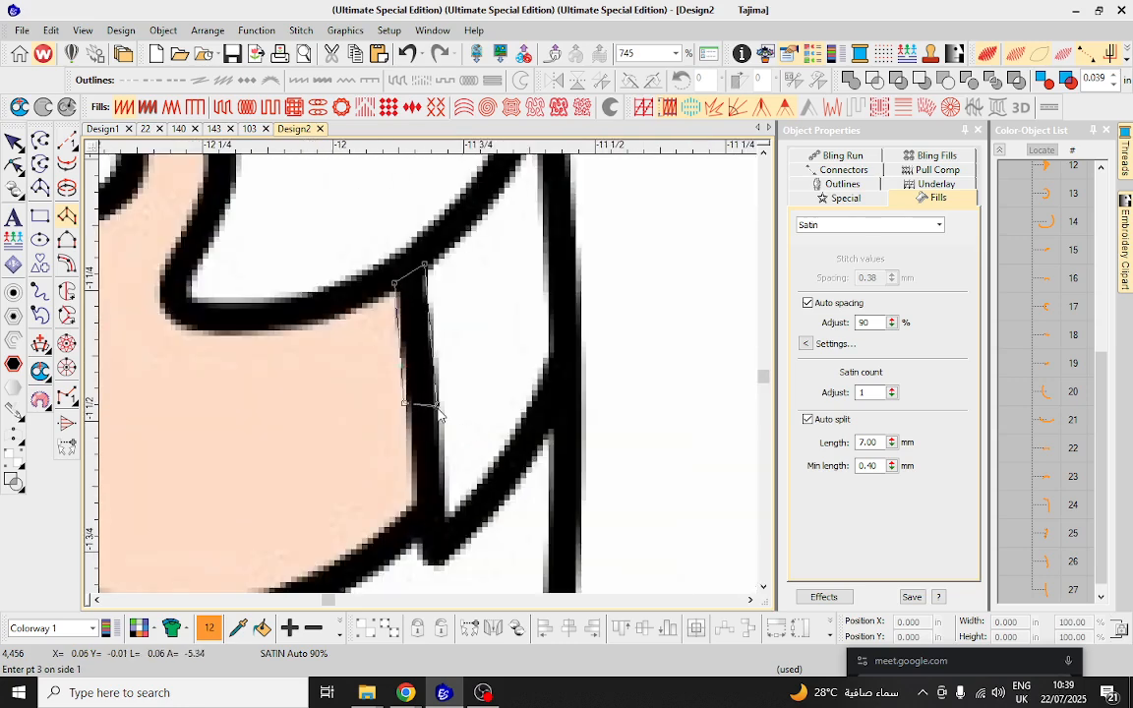
pyautogui.click(446, 516)
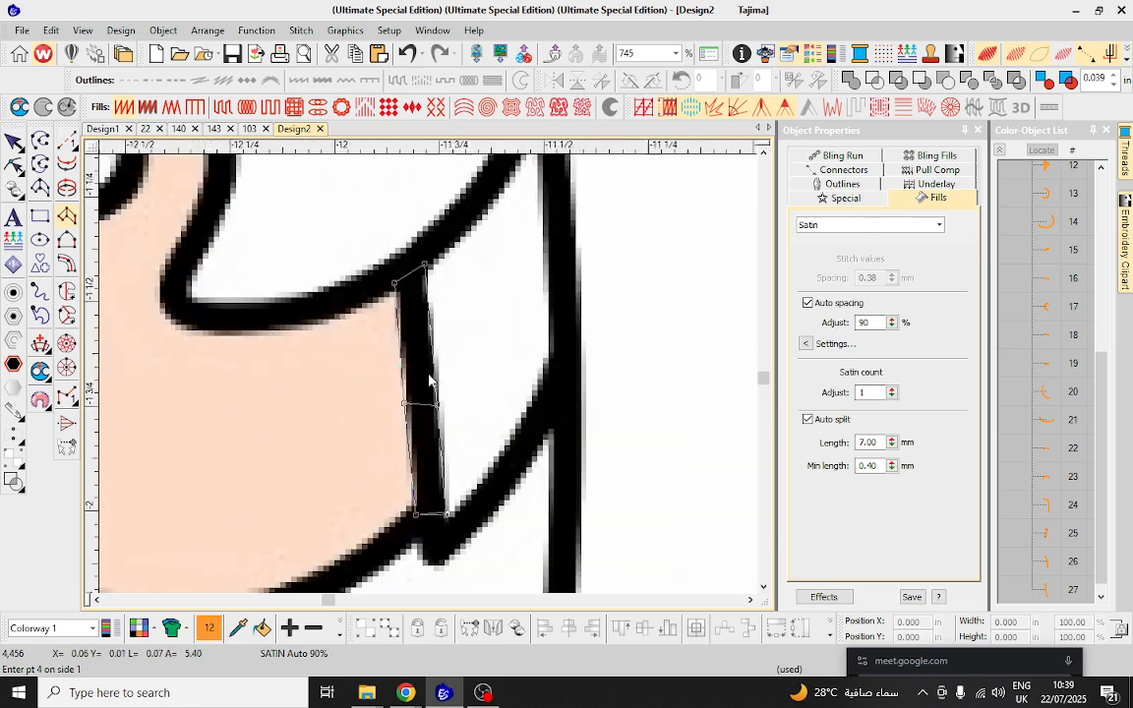
# Turn the cuff's satin column around its pointed lower corner, fanning the stitch angles from the inner corner.
pyautogui.scroll(3, 422, 383)
pyautogui.click(393, 310)
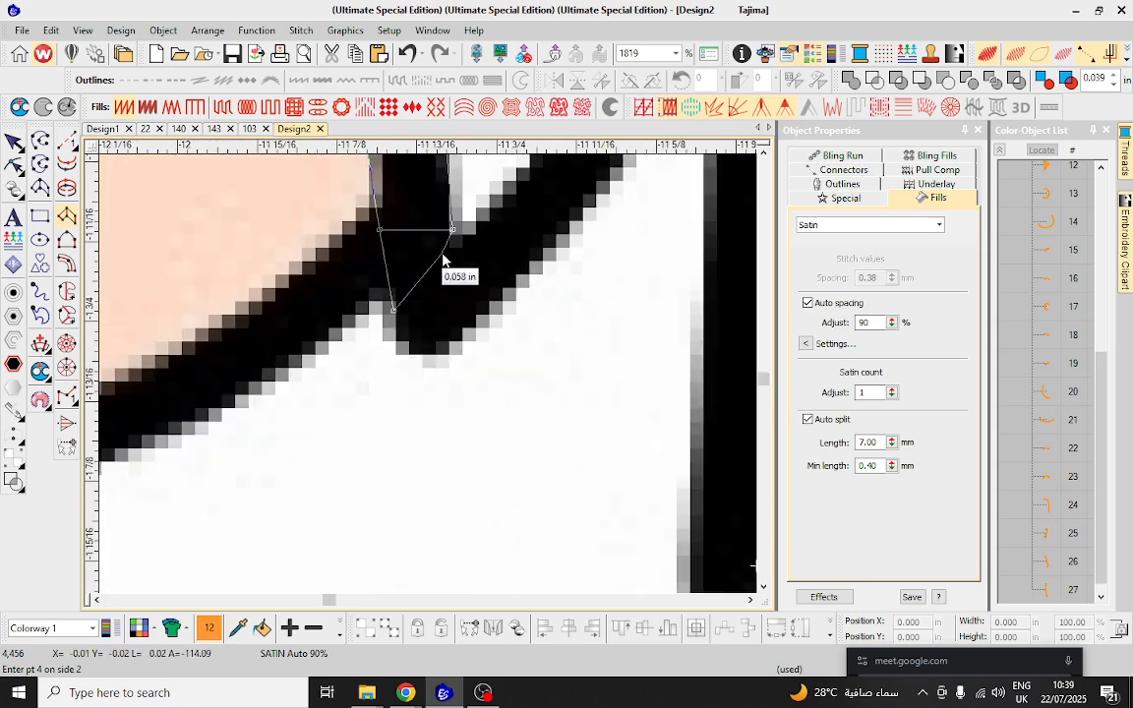
pyautogui.click(445, 252)
pyautogui.click(425, 356)
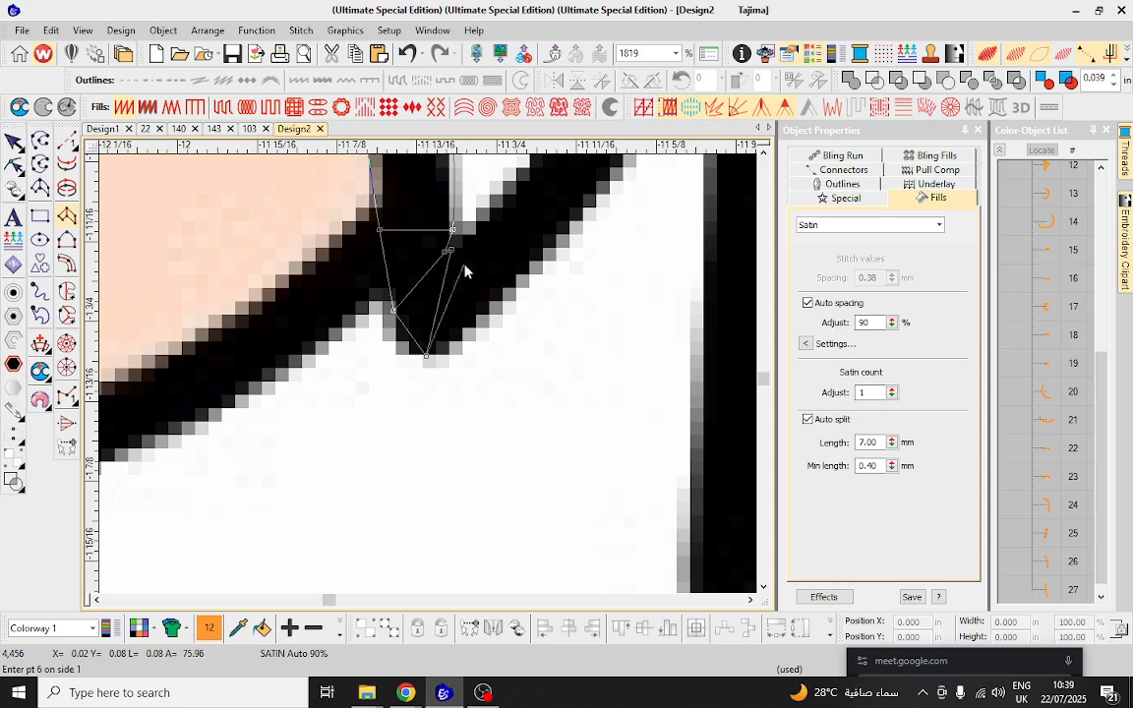
pyautogui.click(489, 310)
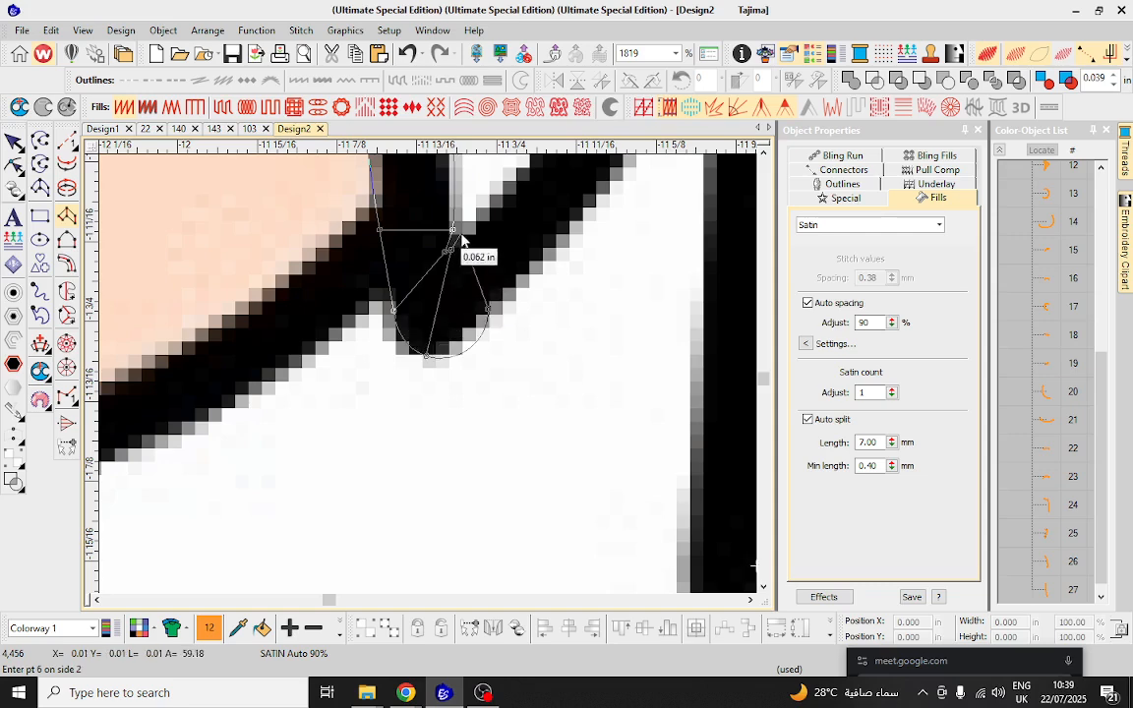
# Extend the cuff's satin column up its diagonal edge and complete it with a tapered end inside the jacket's left side line.
pyautogui.click(573, 223)
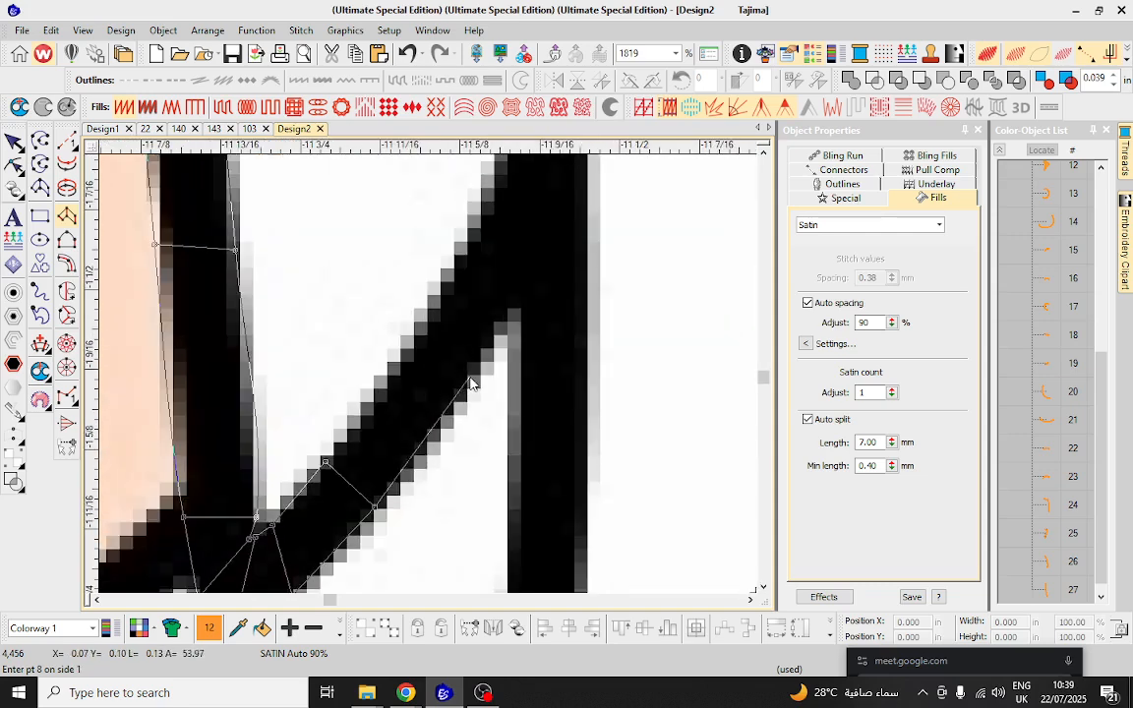
pyautogui.click(475, 377)
pyautogui.click(522, 293)
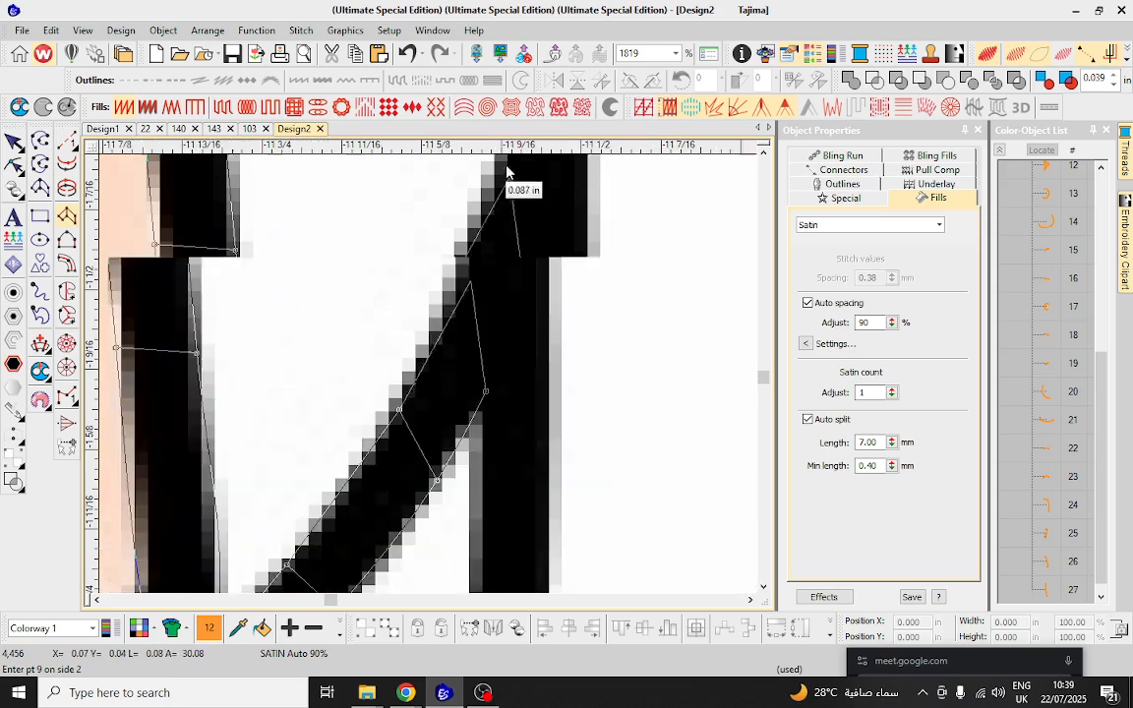
pyautogui.press('Return')
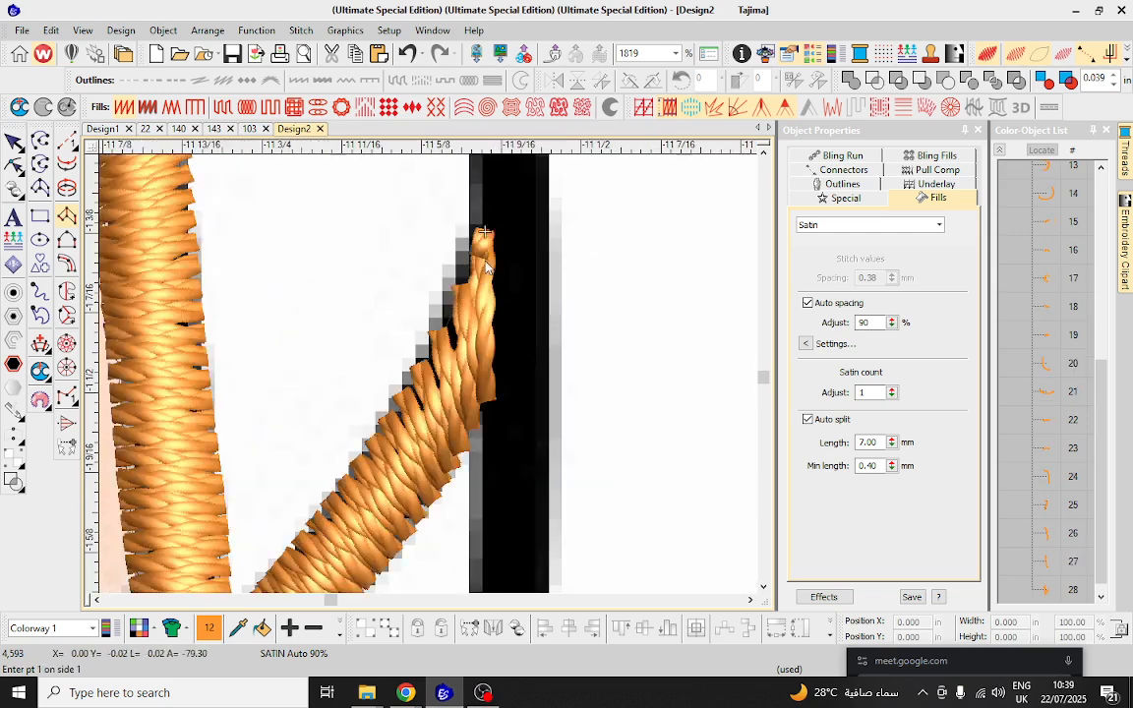
# Start a satin column on the jacket's left side line, from inside the chin's column across the wide junction, narrowing at the fork.
pyautogui.scroll(-2, 462, 325)
pyautogui.scroll(2, 479, 226)
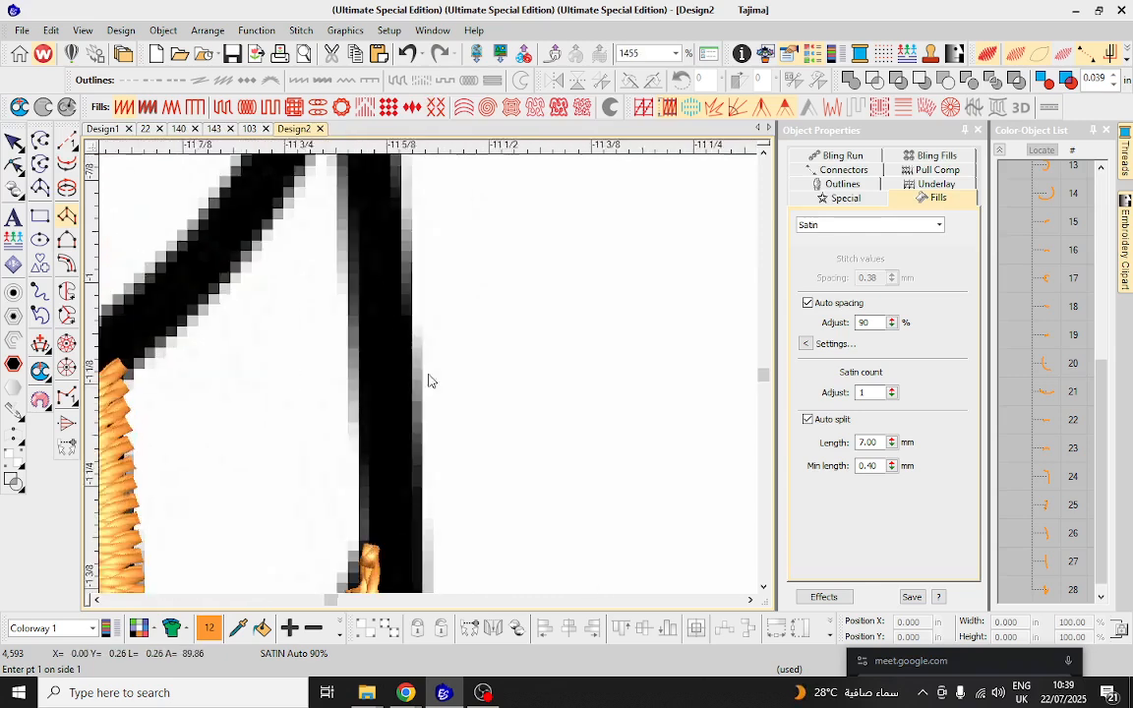
pyautogui.scroll(-3, 429, 375)
pyautogui.scroll(3, 422, 291)
pyautogui.scroll(2, 428, 380)
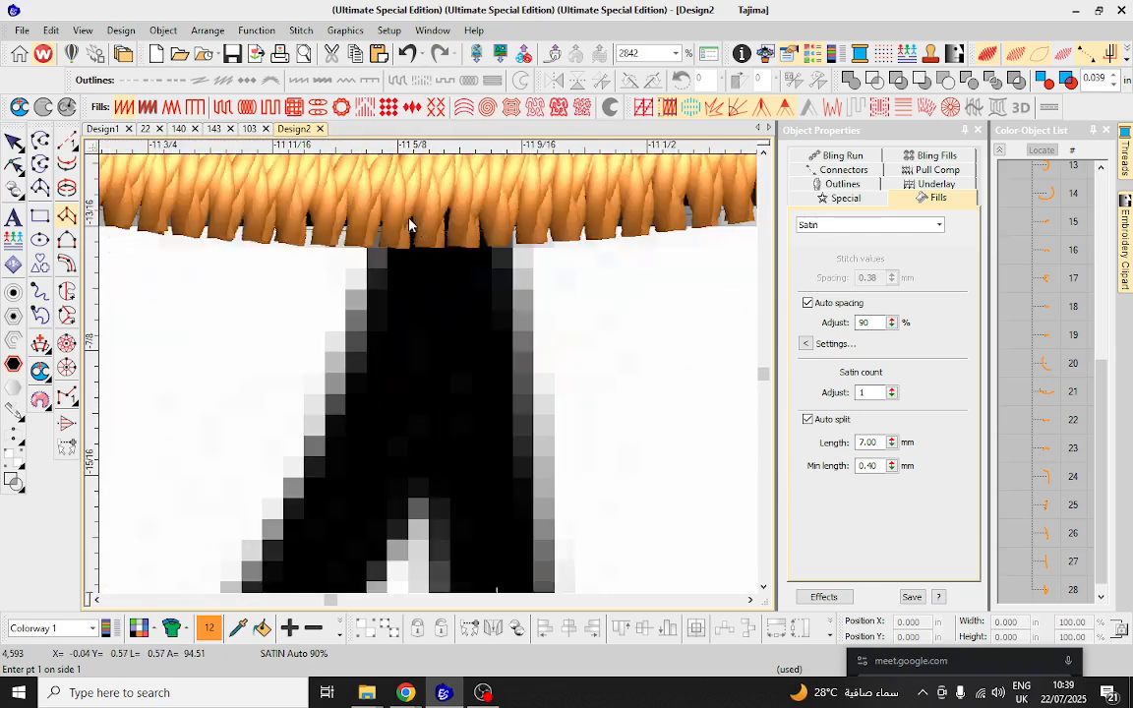
pyautogui.click(408, 219)
pyautogui.click(347, 360)
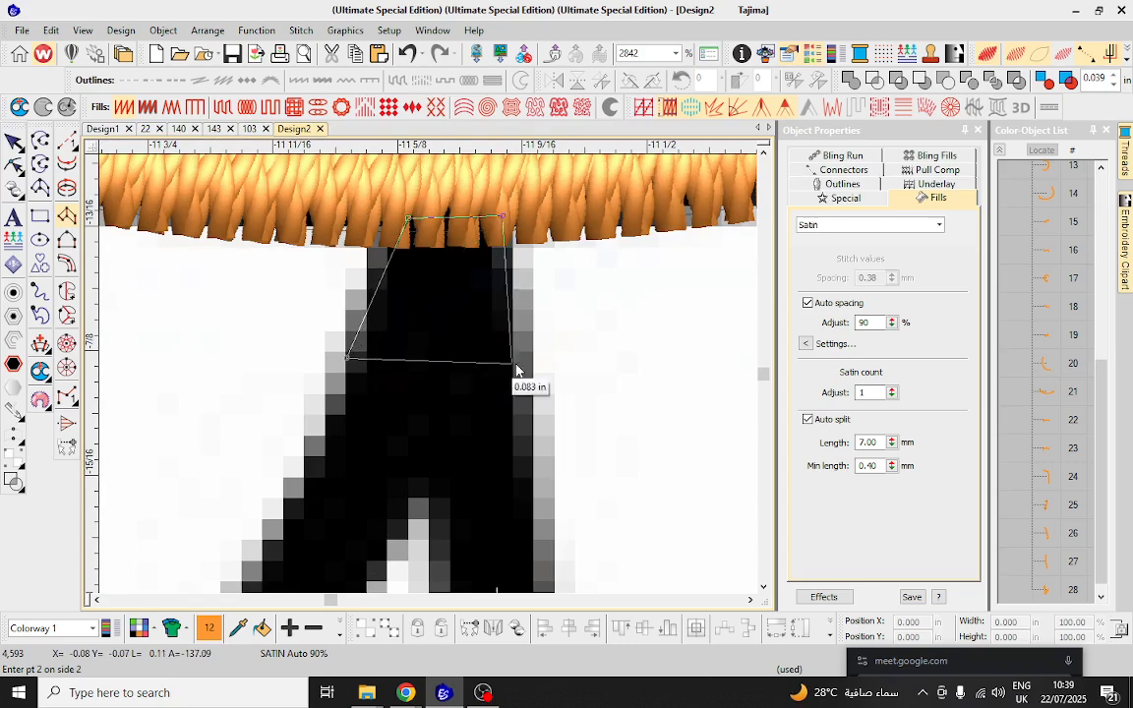
pyautogui.click(537, 362)
pyautogui.click(295, 491)
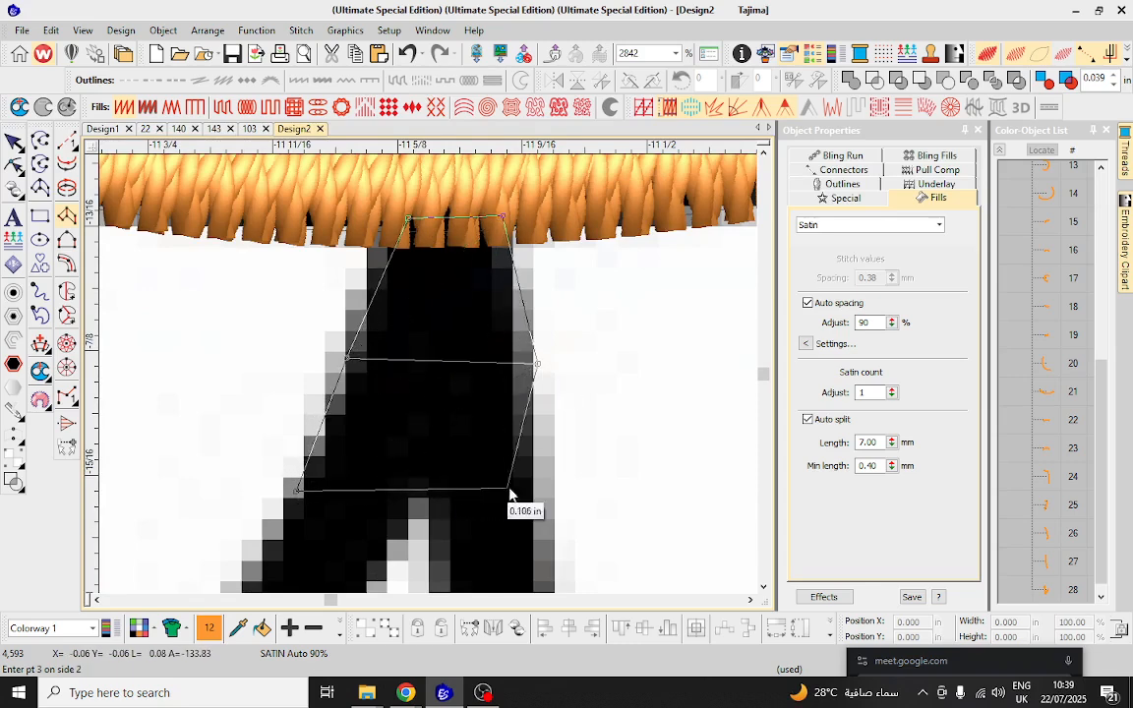
pyautogui.click(554, 488)
pyautogui.click(442, 502)
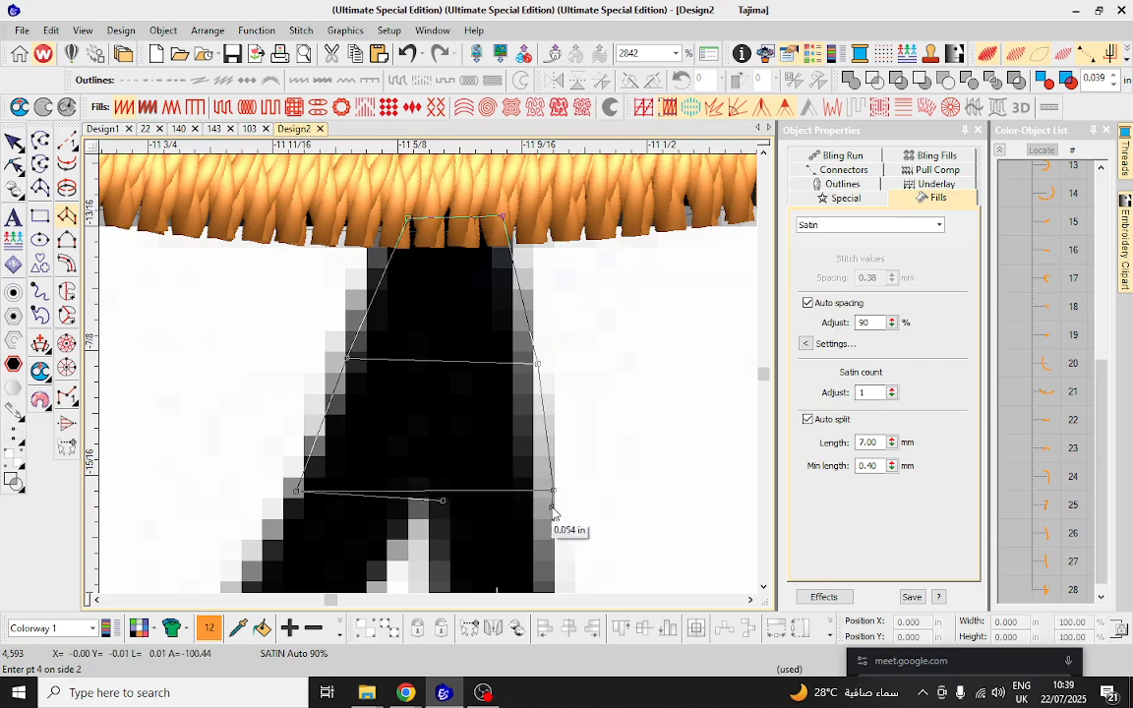
# Extend the left side line's satin column down from the fork to where the cuff's diagonal edge joins it.
pyautogui.scroll(-1, 551, 513)
pyautogui.scroll(-1, 413, 393)
pyautogui.scroll(1, 423, 391)
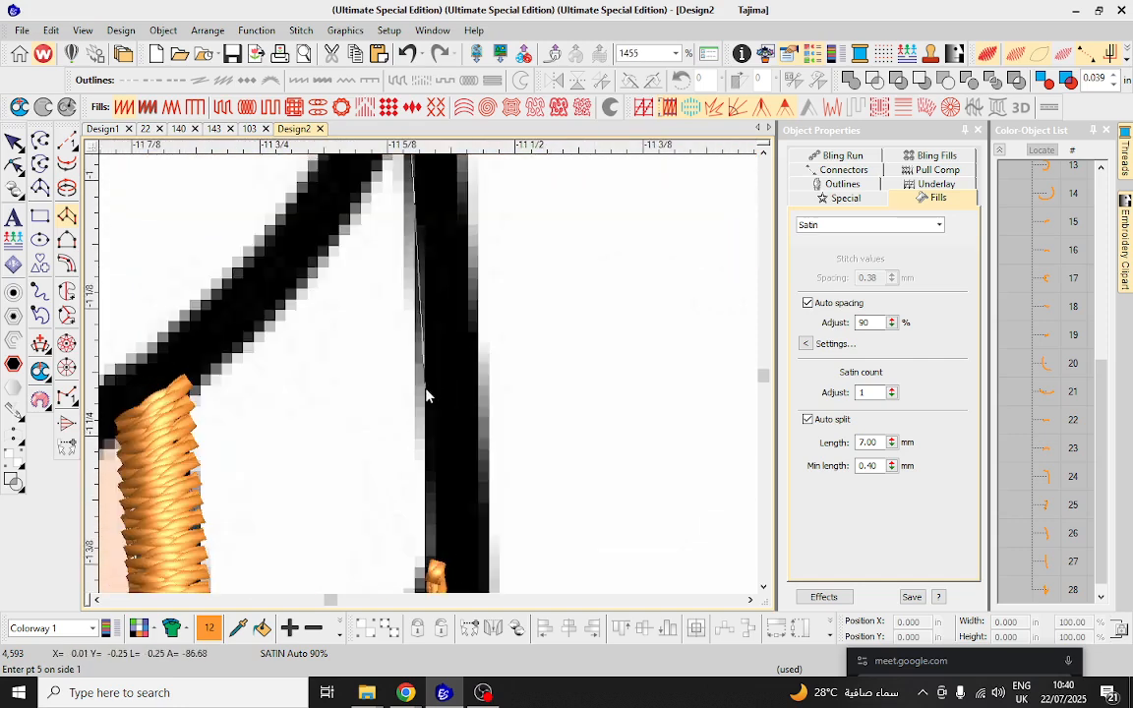
pyautogui.click(424, 404)
pyautogui.scroll(-1, 442, 389)
pyautogui.scroll(2, 404, 362)
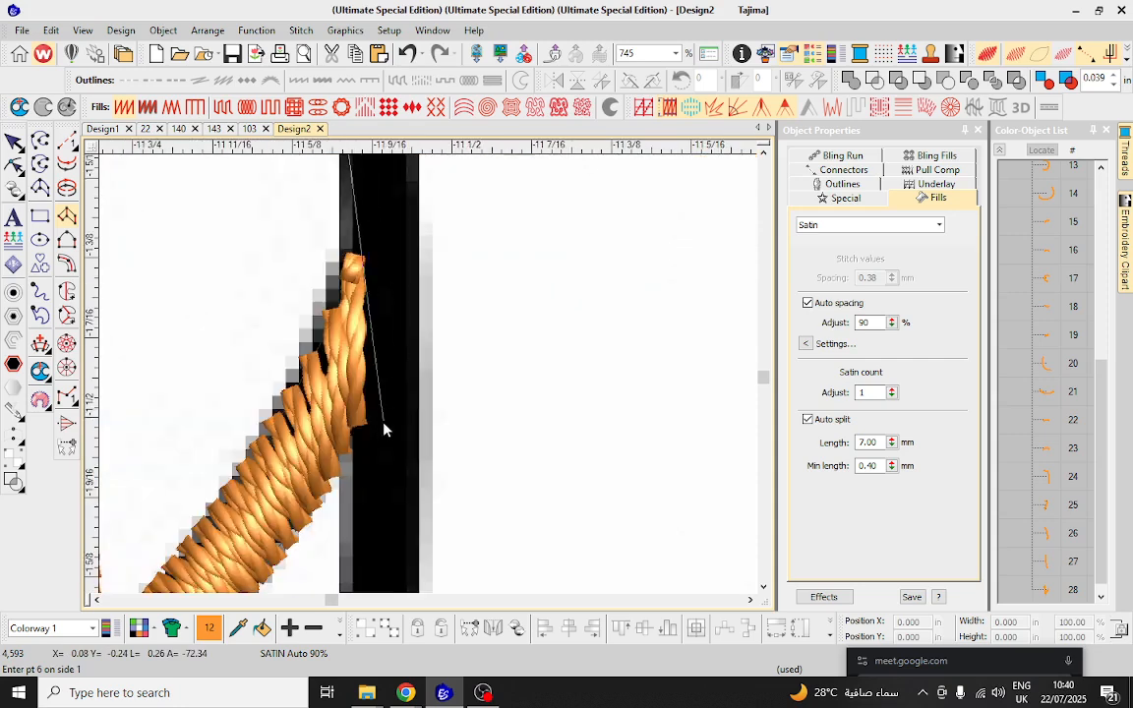
pyautogui.click(349, 451)
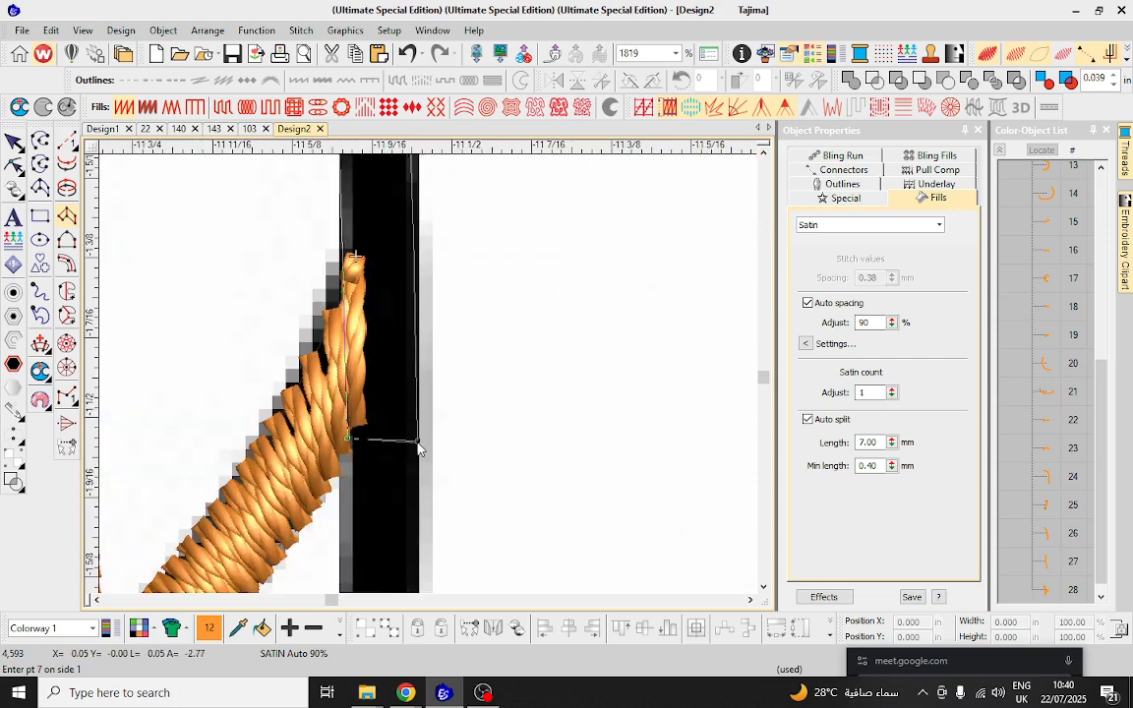
# Continue the left side line's satin column below the cuff and complete it at the line's rounded lower tip.
pyautogui.scroll(-2, 404, 452)
pyautogui.scroll(2, 414, 346)
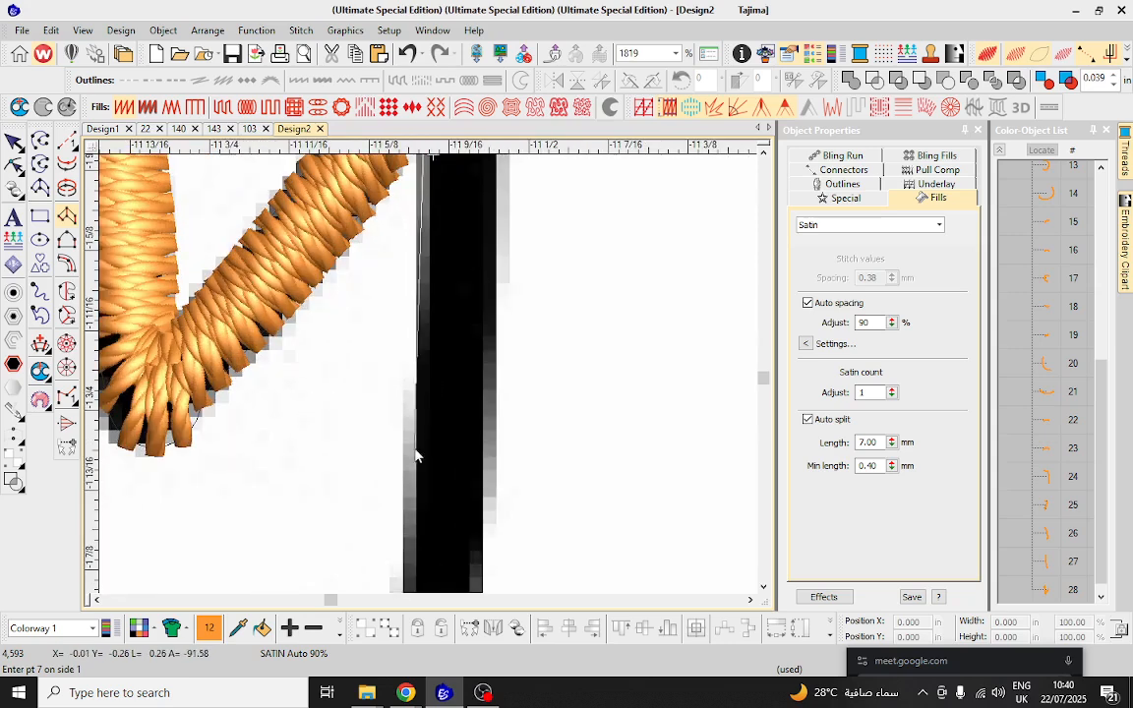
pyautogui.click(412, 449)
pyautogui.click(493, 464)
pyautogui.scroll(-1, 494, 464)
pyautogui.scroll(1, 406, 425)
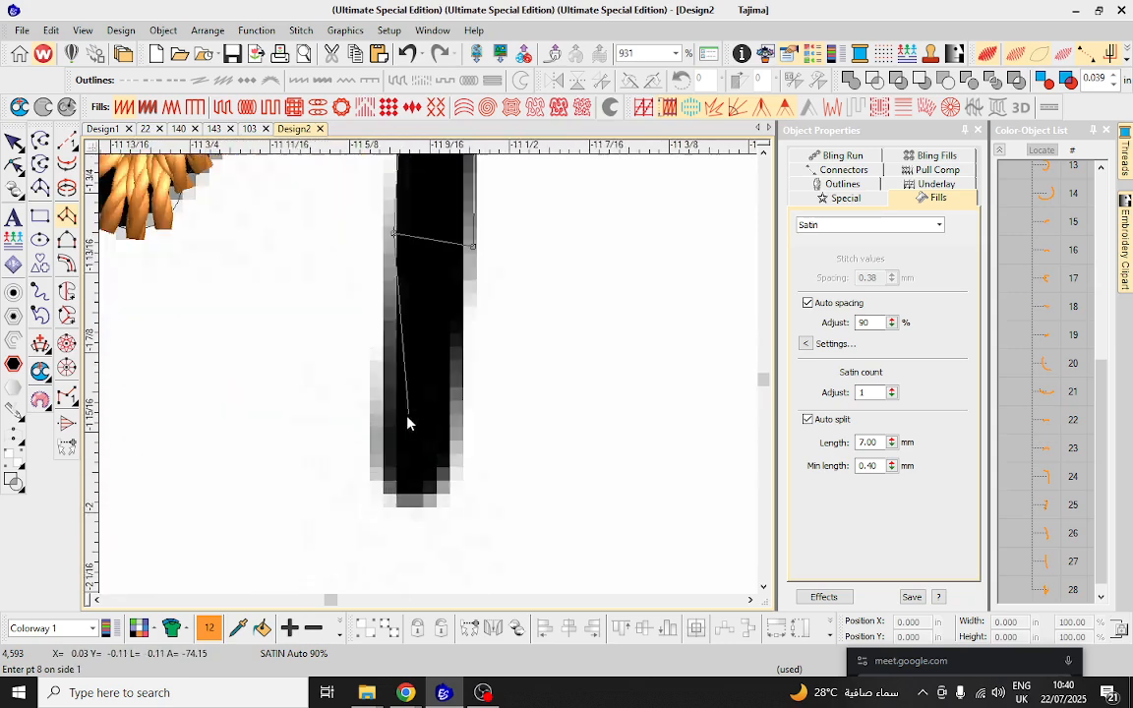
pyautogui.click(383, 434)
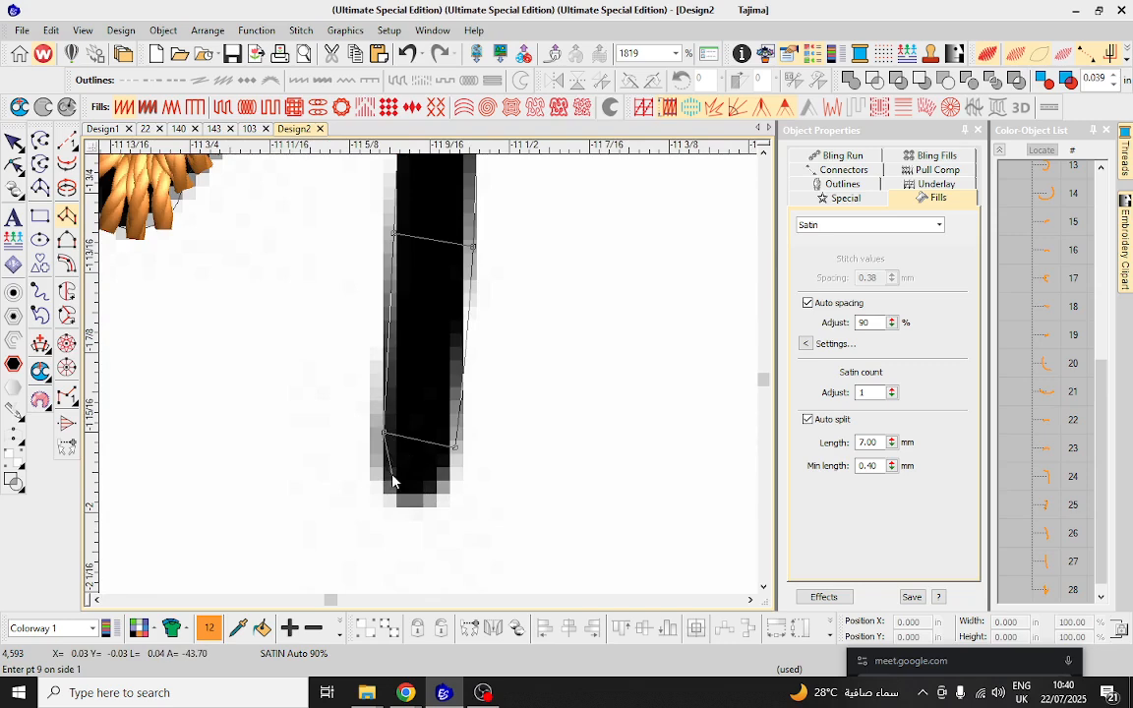
pyautogui.click(385, 476)
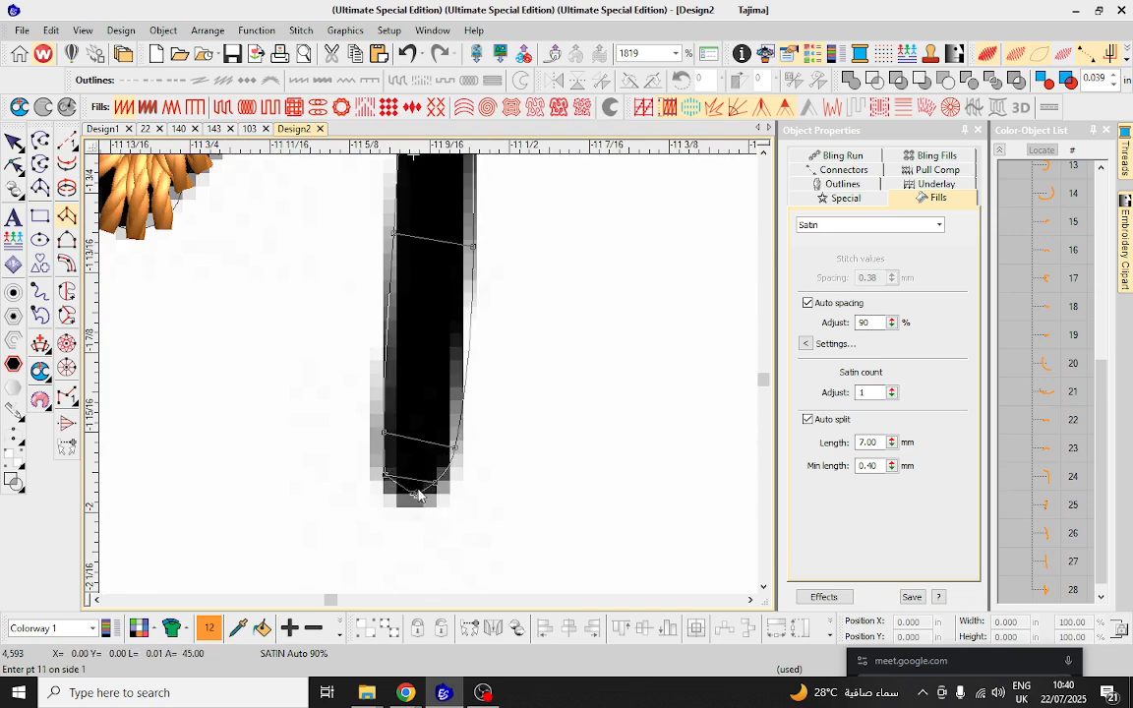
pyautogui.press('Return')
# Start a satin column at the fork of the jacket's left side line and run it down the curved arm outline past the cuff's top.
pyautogui.scroll(-3, 438, 387)
pyautogui.scroll(1, 422, 372)
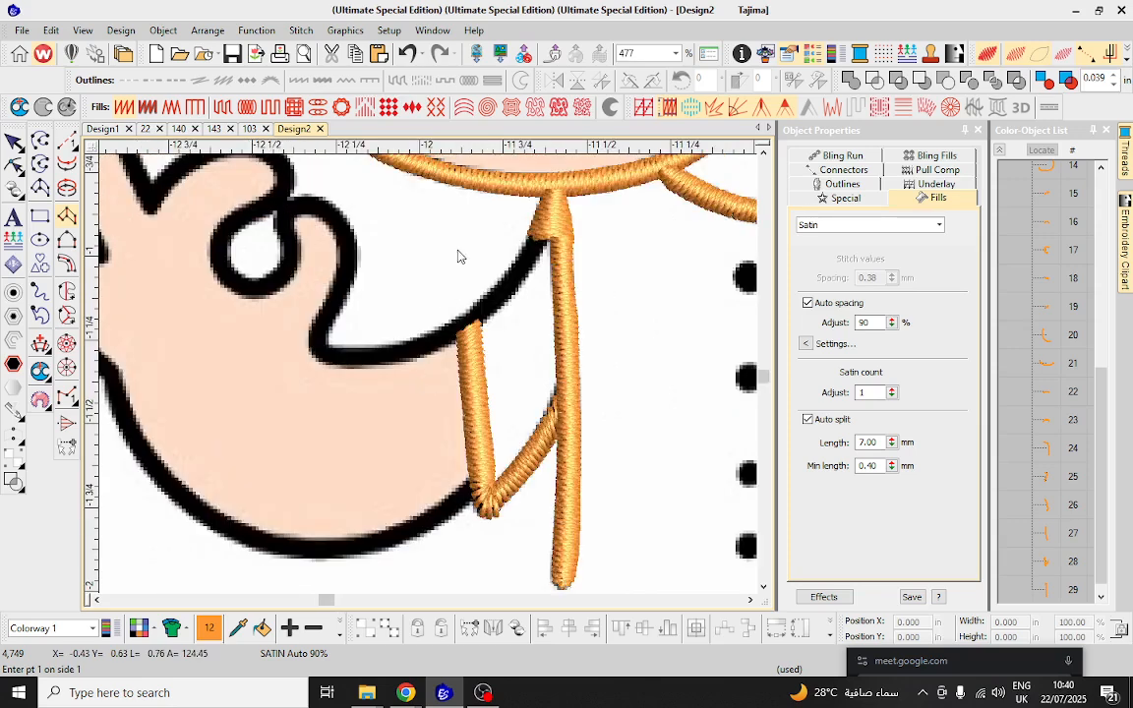
pyautogui.scroll(3, 465, 391)
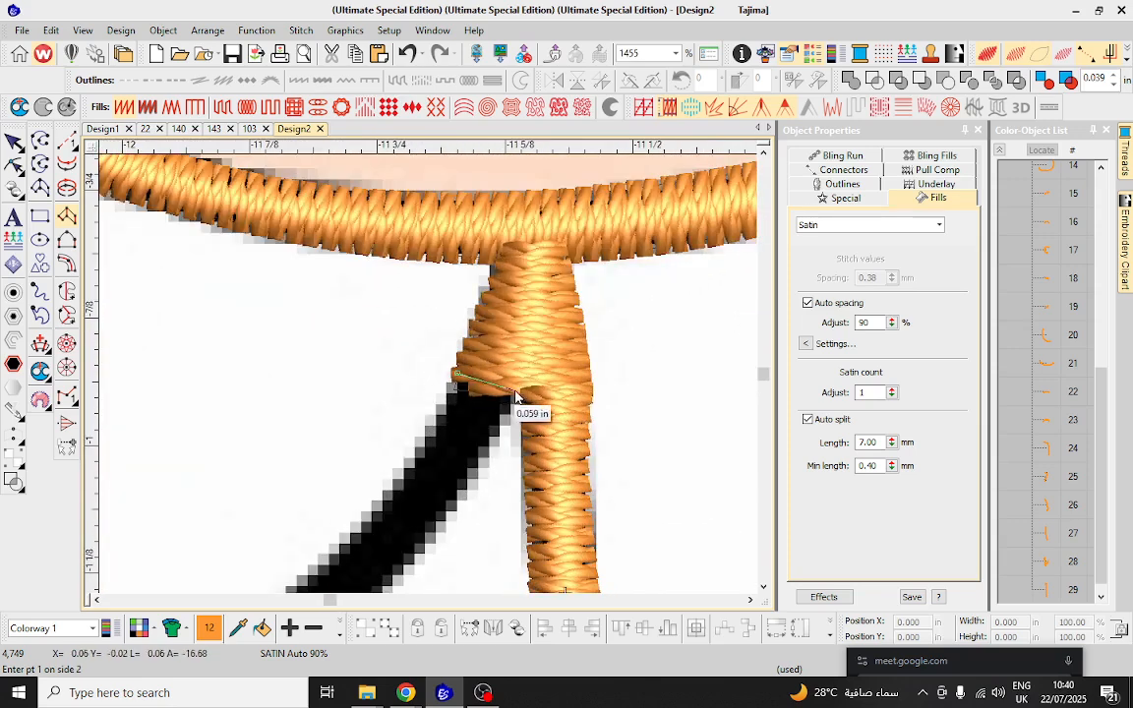
pyautogui.scroll(1, 425, 451)
pyautogui.click(429, 374)
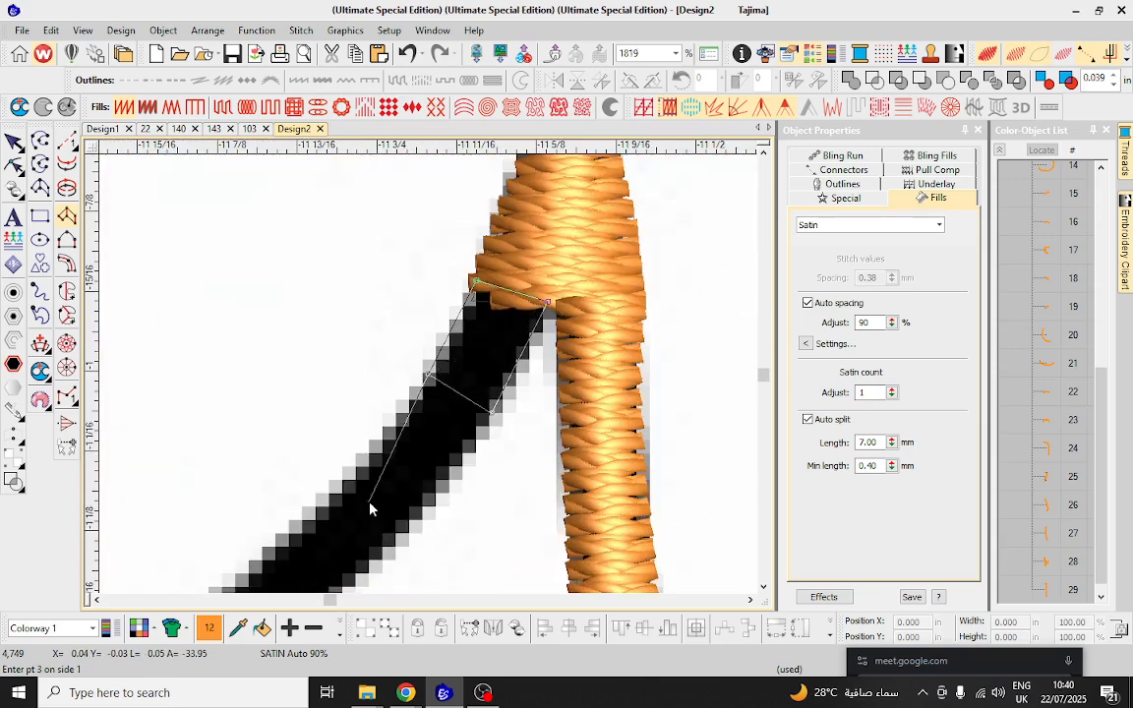
pyautogui.click(303, 526)
pyautogui.click(390, 481)
pyautogui.scroll(-3, 376, 416)
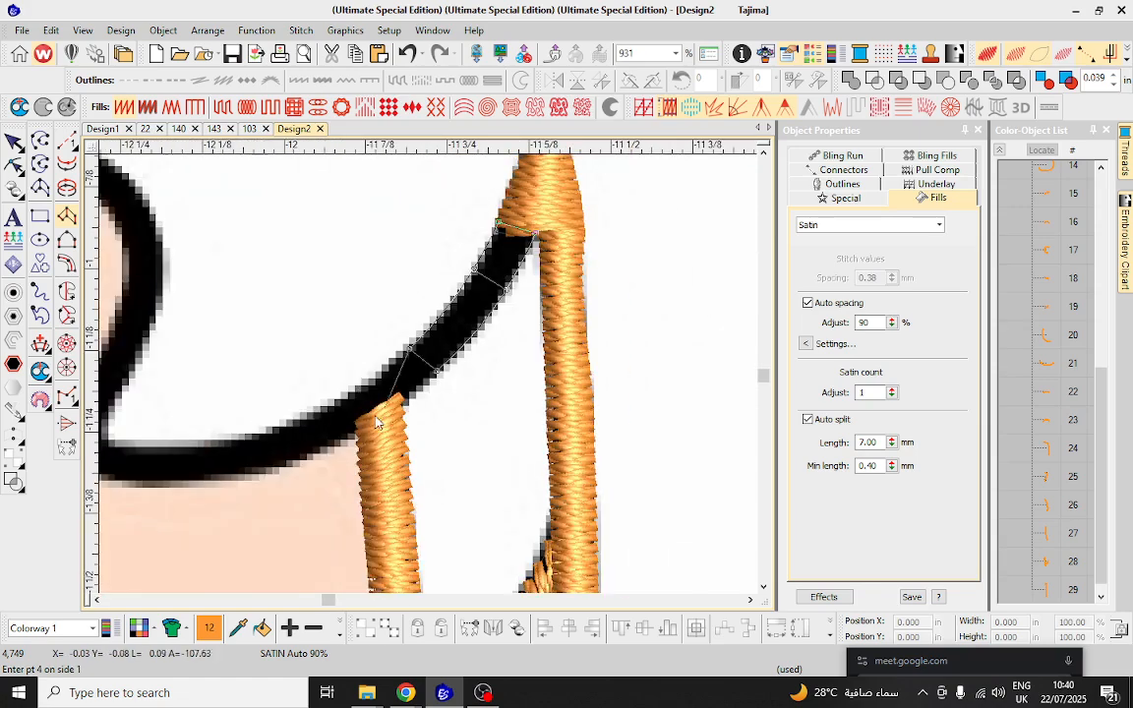
pyautogui.scroll(2, 375, 421)
pyautogui.click(373, 372)
pyautogui.click(418, 413)
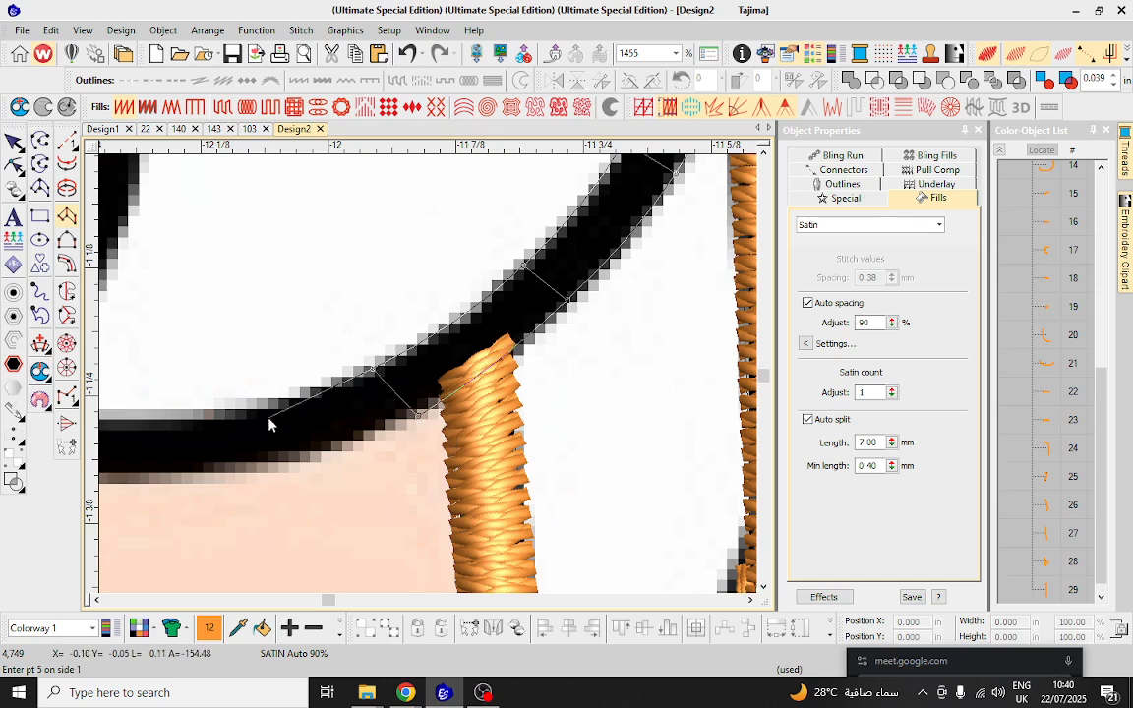
# Extend the satin column along the bottom of the curve and around the rounded corner at the base of the thumb.
pyautogui.click(236, 430)
pyautogui.click(239, 474)
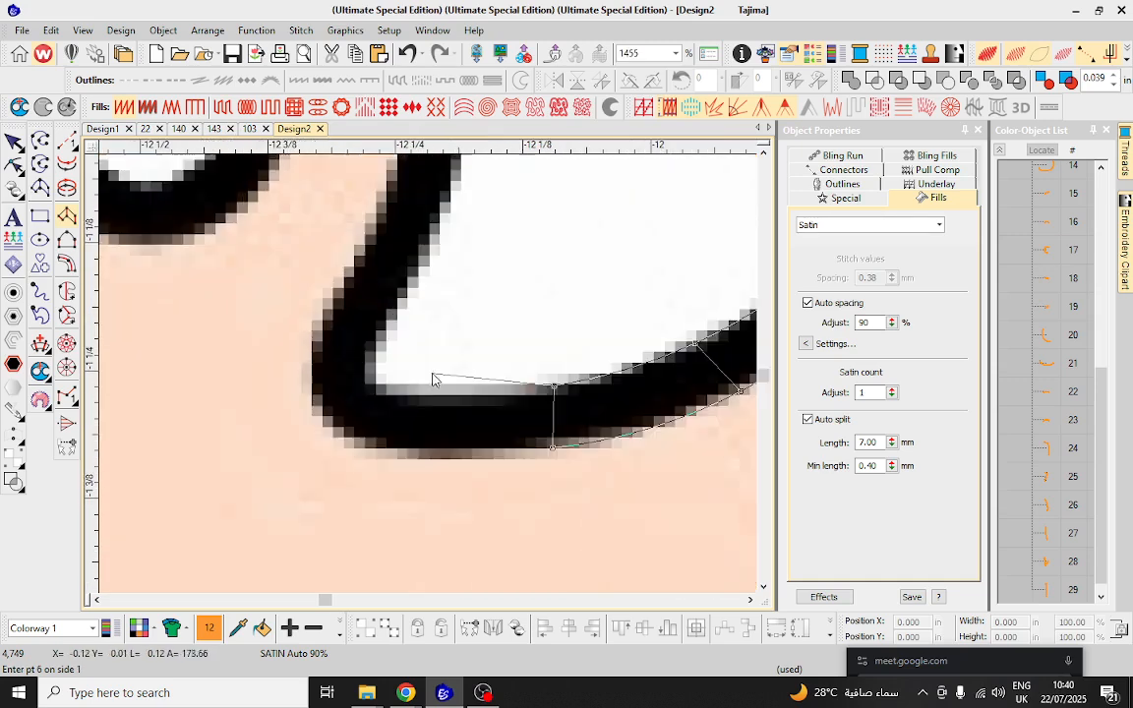
pyautogui.scroll(1, 414, 403)
pyautogui.click(427, 373)
pyautogui.click(402, 438)
pyautogui.click(372, 349)
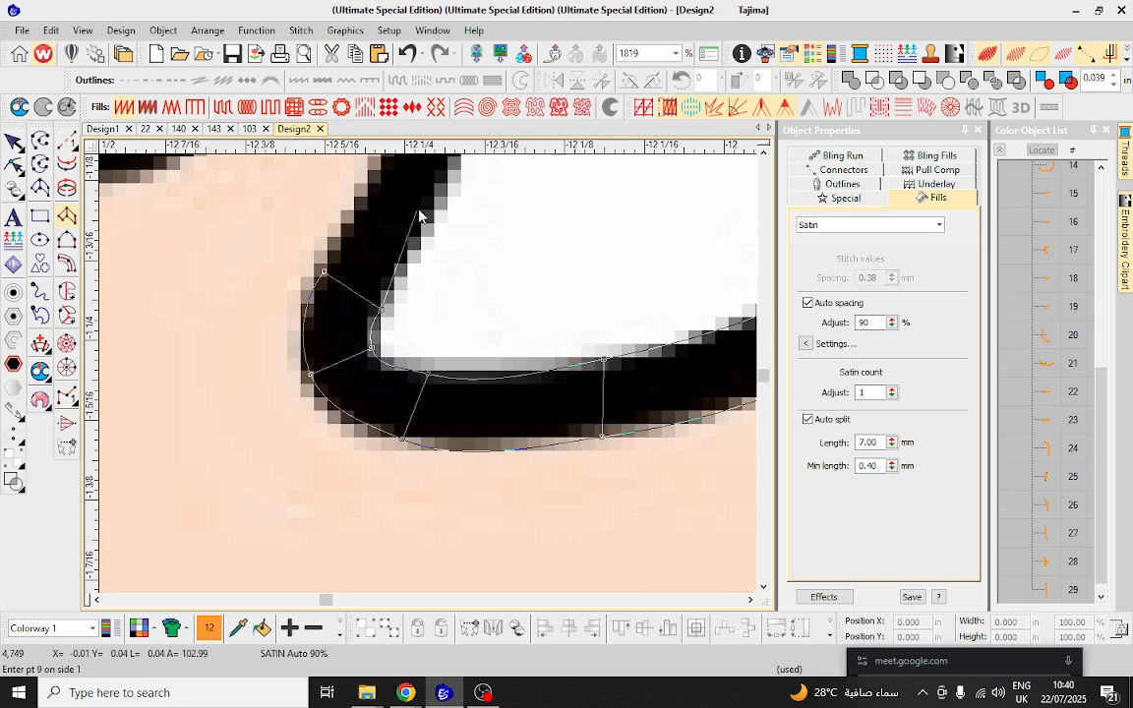
# Continue the satin column up the thumb's slanted outer edge above the rounded corner.
pyautogui.click(368, 171)
pyautogui.click(445, 197)
pyautogui.click(506, 200)
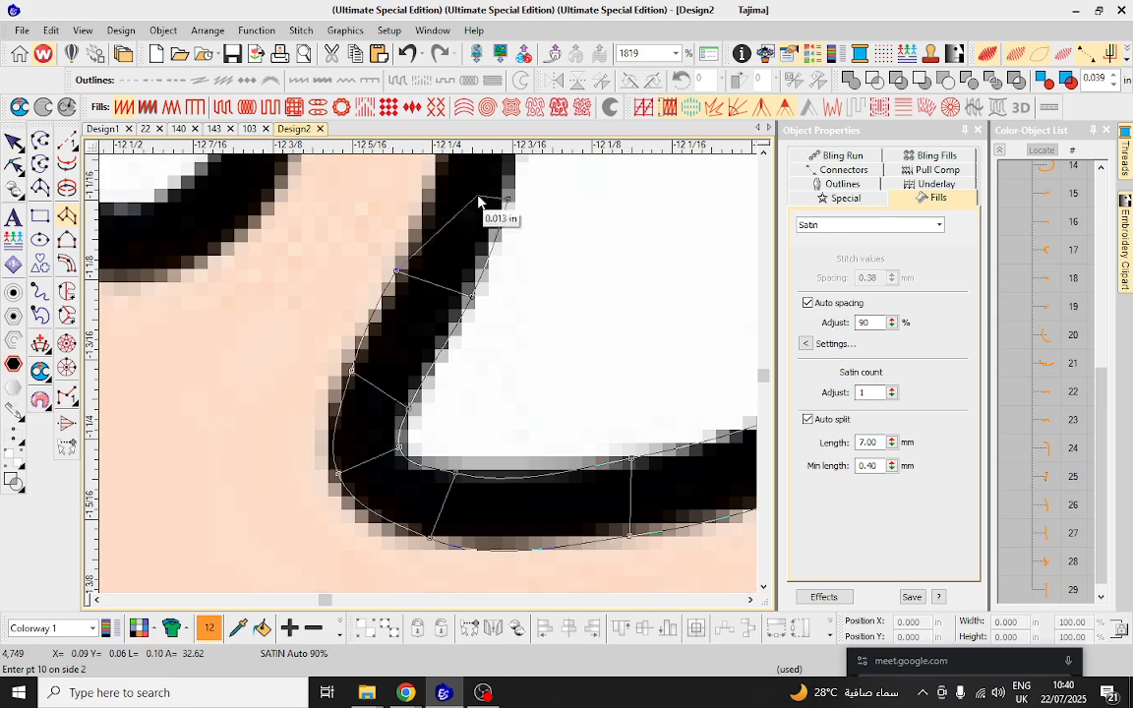
pyautogui.click(441, 181)
# Carry the satin column up the thumb's outer curve and over its rounded tip to the junction with the index finger.
pyautogui.scroll(-3, 443, 184)
pyautogui.scroll(2, 430, 382)
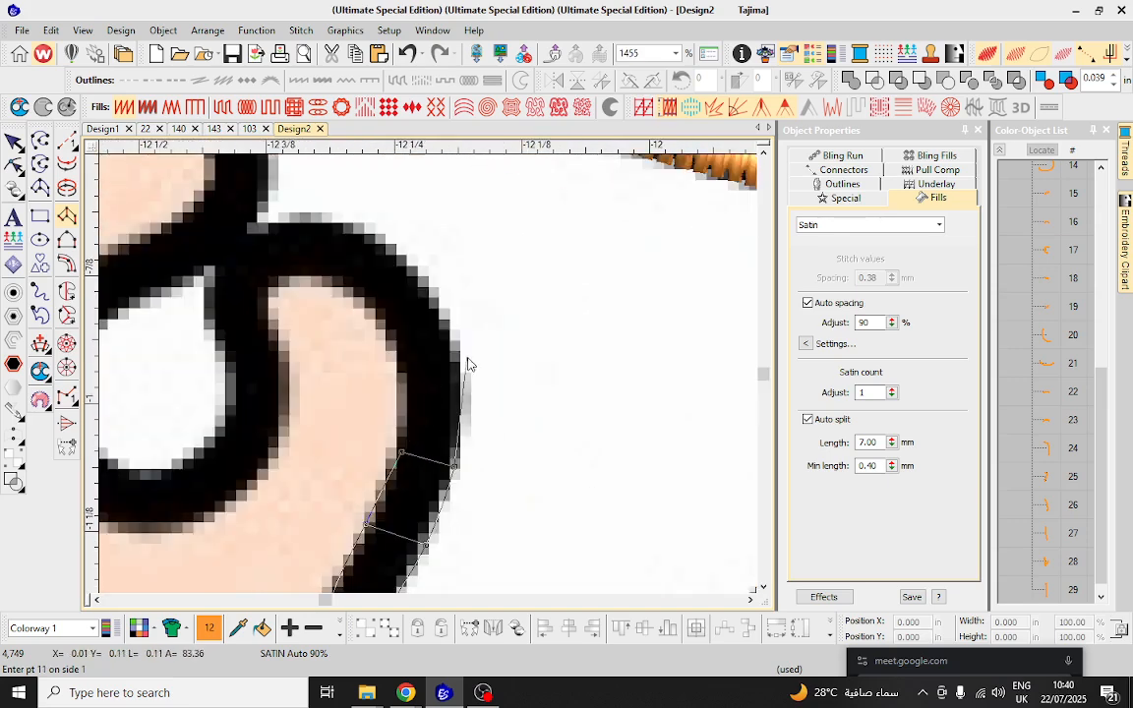
pyautogui.click(456, 337)
pyautogui.click(404, 350)
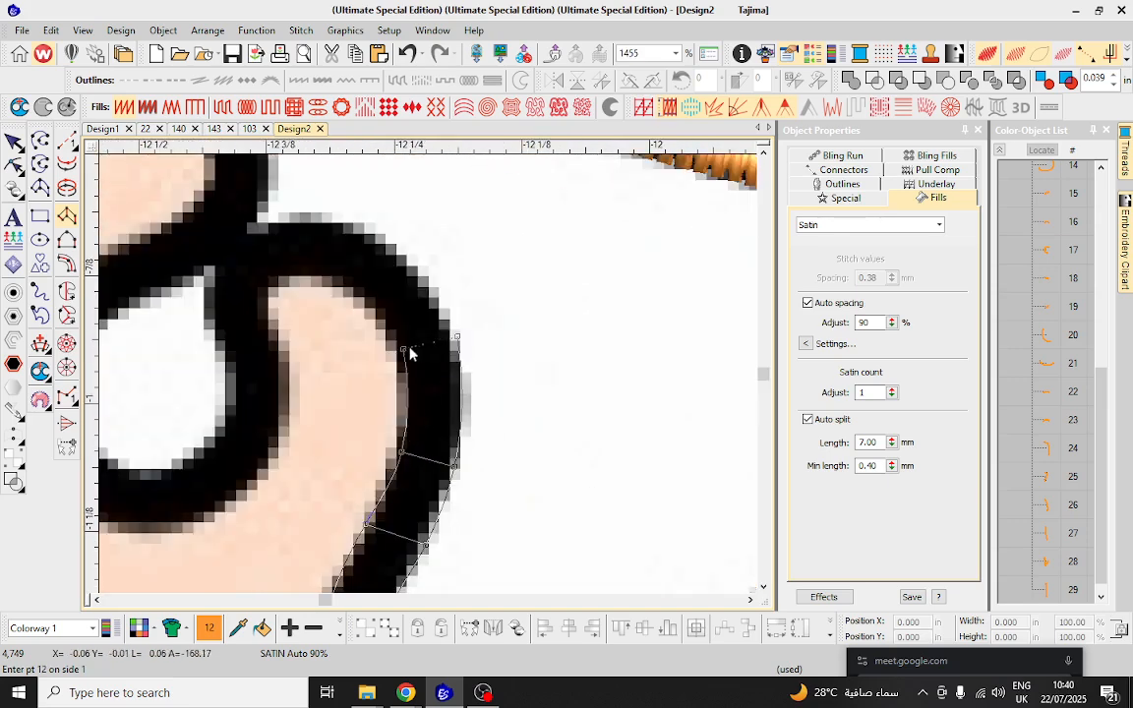
pyautogui.click(366, 236)
pyautogui.click(343, 283)
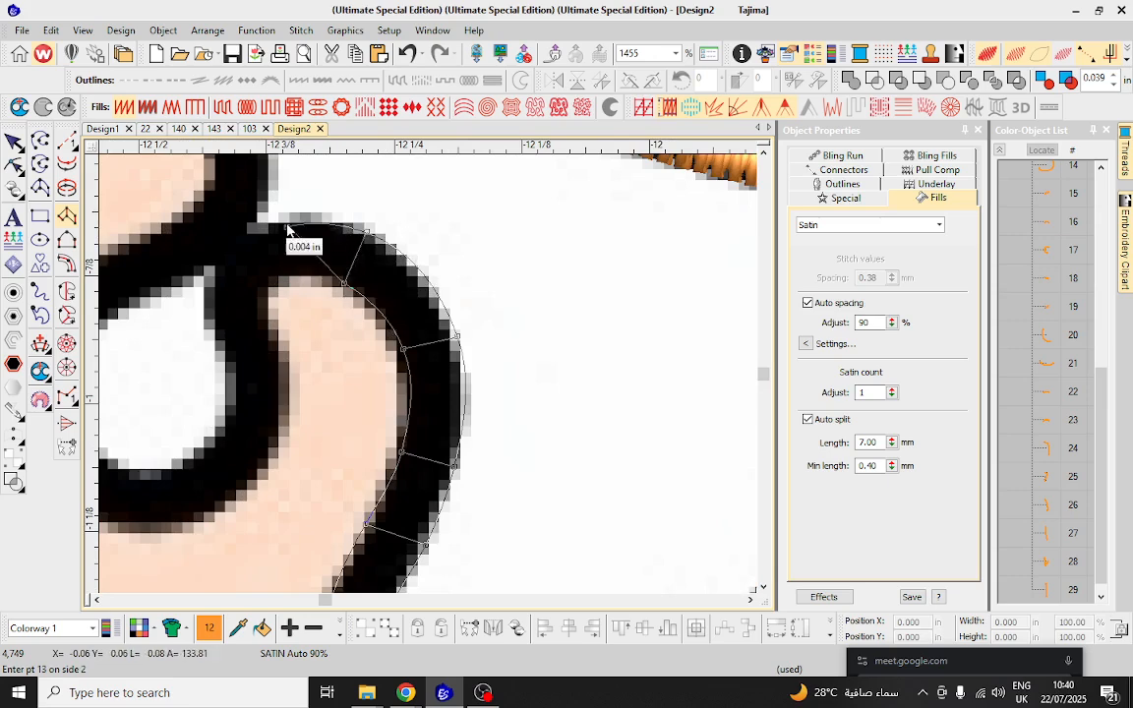
pyautogui.click(295, 280)
pyautogui.scroll(1, 295, 280)
pyautogui.click(336, 337)
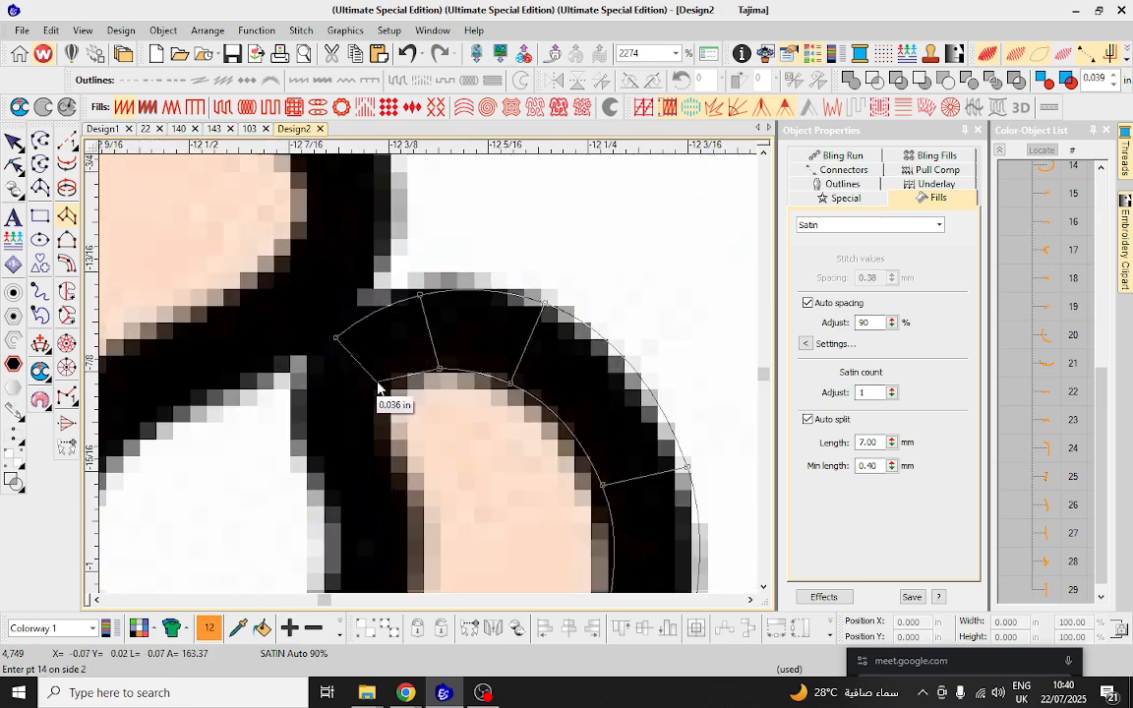
# Turn the satin column sharply at the junction and bring it down between the thumb and the hand's teardrop-shaped opening.
pyautogui.click(382, 395)
pyautogui.click(308, 443)
pyautogui.click(394, 453)
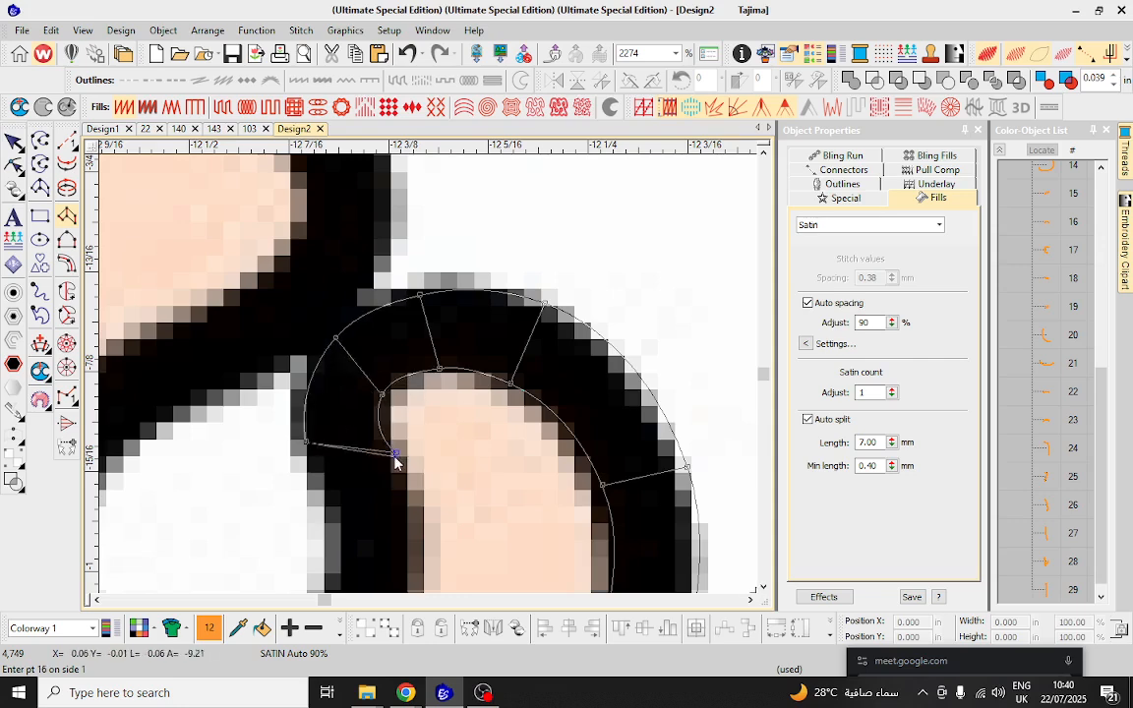
pyautogui.scroll(-1, 398, 458)
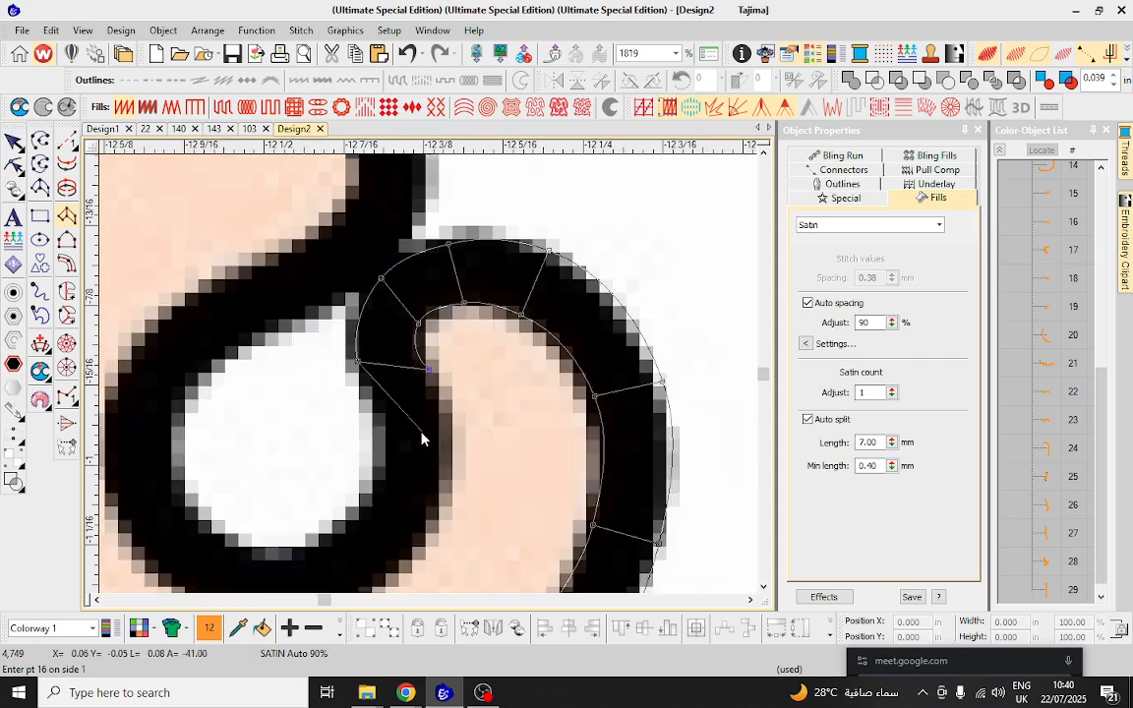
pyautogui.rightClick(375, 481)
pyautogui.rightClick(424, 535)
pyautogui.scroll(-3, 386, 531)
pyautogui.scroll(2, 380, 385)
# Wrap the satin column around the bottom and left side of the hand's teardrop-shaped opening.
pyautogui.rightClick(436, 383)
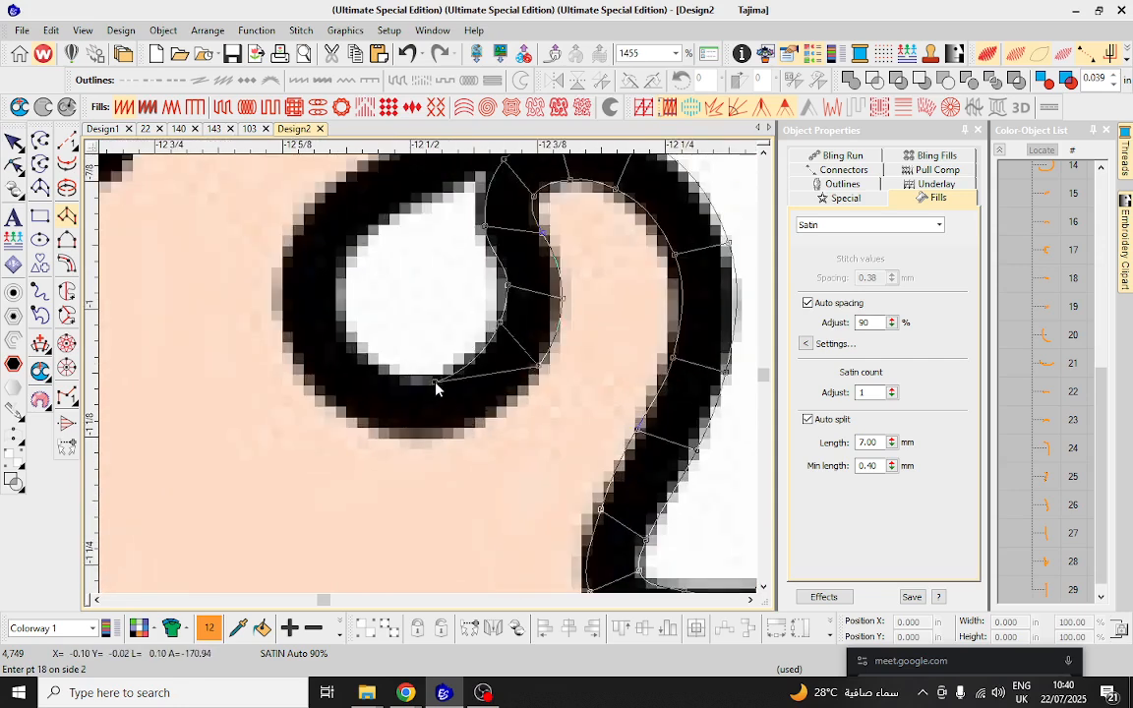
pyautogui.rightClick(442, 424)
pyautogui.rightClick(382, 371)
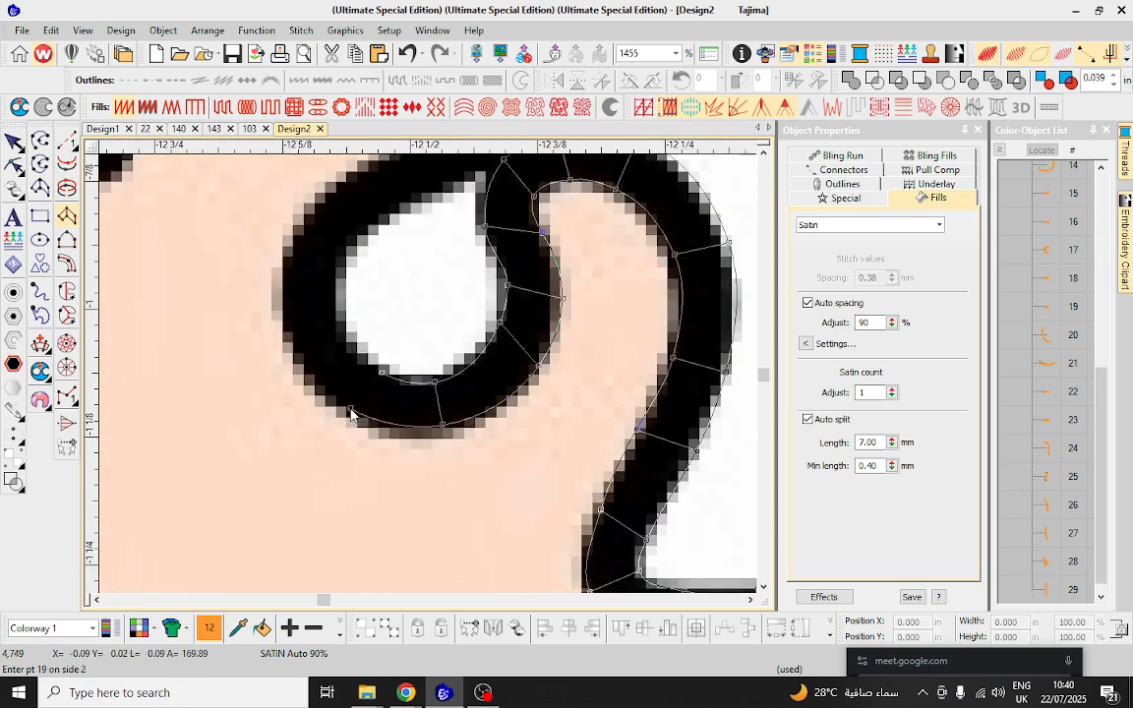
pyautogui.rightClick(288, 306)
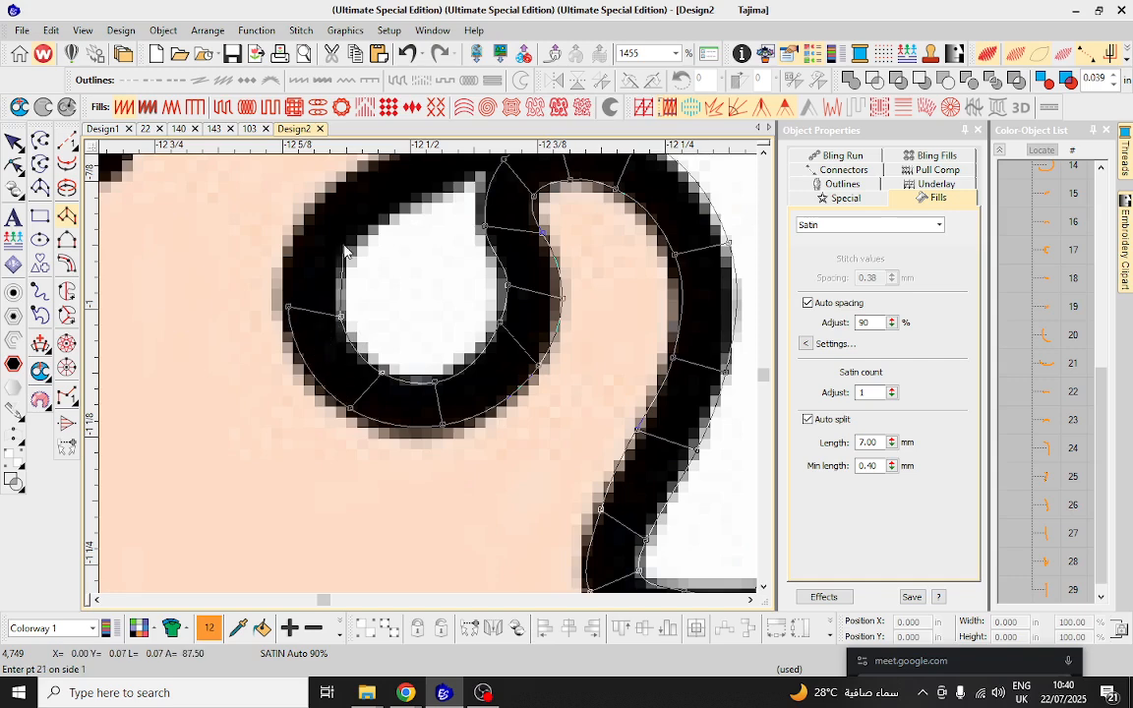
pyautogui.rightClick(353, 240)
pyautogui.rightClick(325, 209)
# Extend the satin column along the upper edge of the teardrop-shaped opening back to the thumb and index finger junction.
pyautogui.scroll(-1, 413, 210)
pyautogui.scroll(1, 415, 210)
pyautogui.rightClick(440, 293)
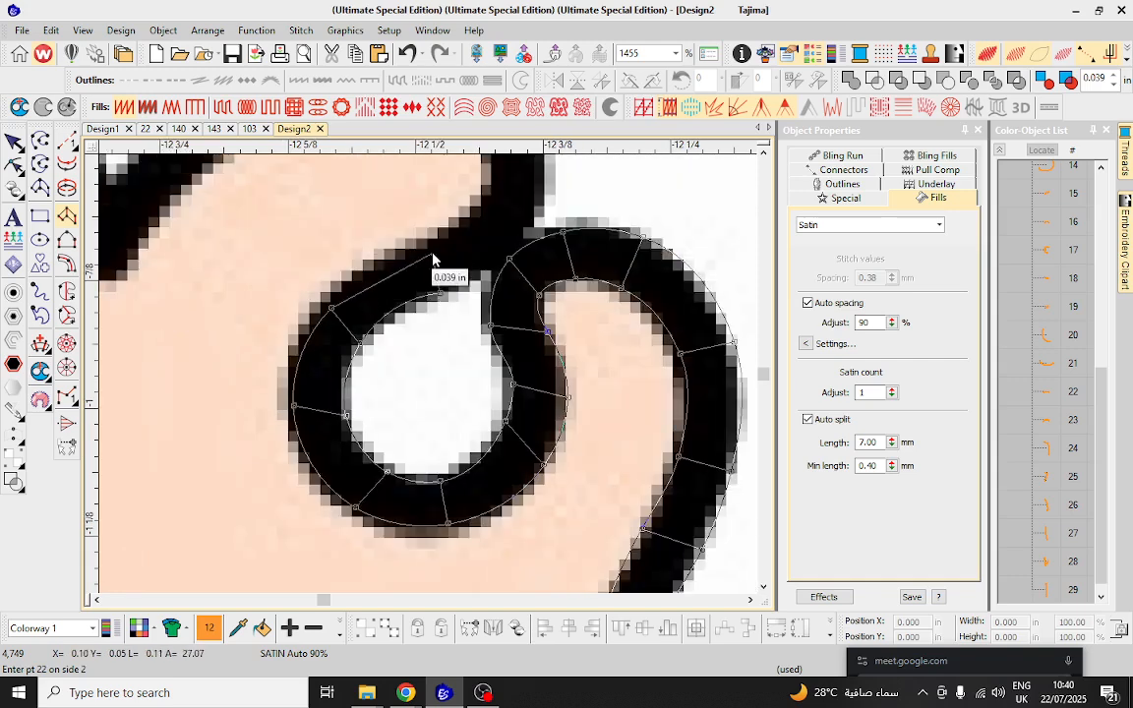
pyautogui.rightClick(428, 242)
pyautogui.rightClick(493, 261)
pyautogui.rightClick(472, 224)
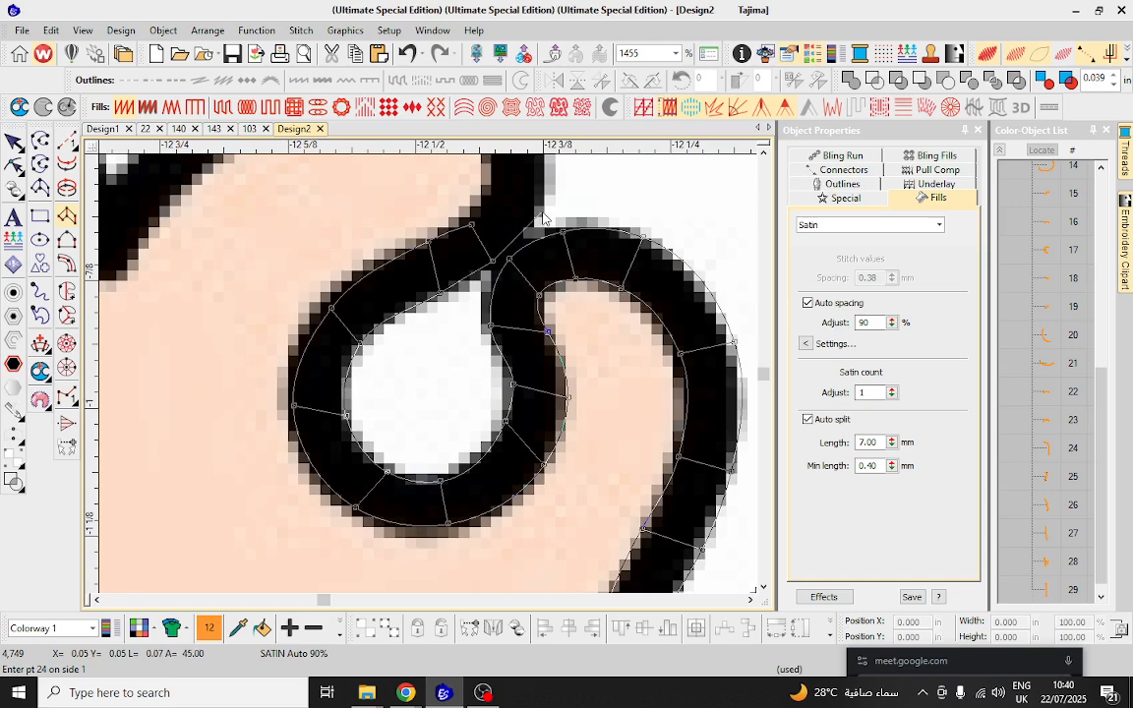
# Continue the satin column up from the junction and around the bent index finger's rounded end.
pyautogui.rightClick(538, 203)
pyautogui.scroll(-1, 487, 185)
pyautogui.scroll(1, 487, 185)
pyautogui.rightClick(458, 285)
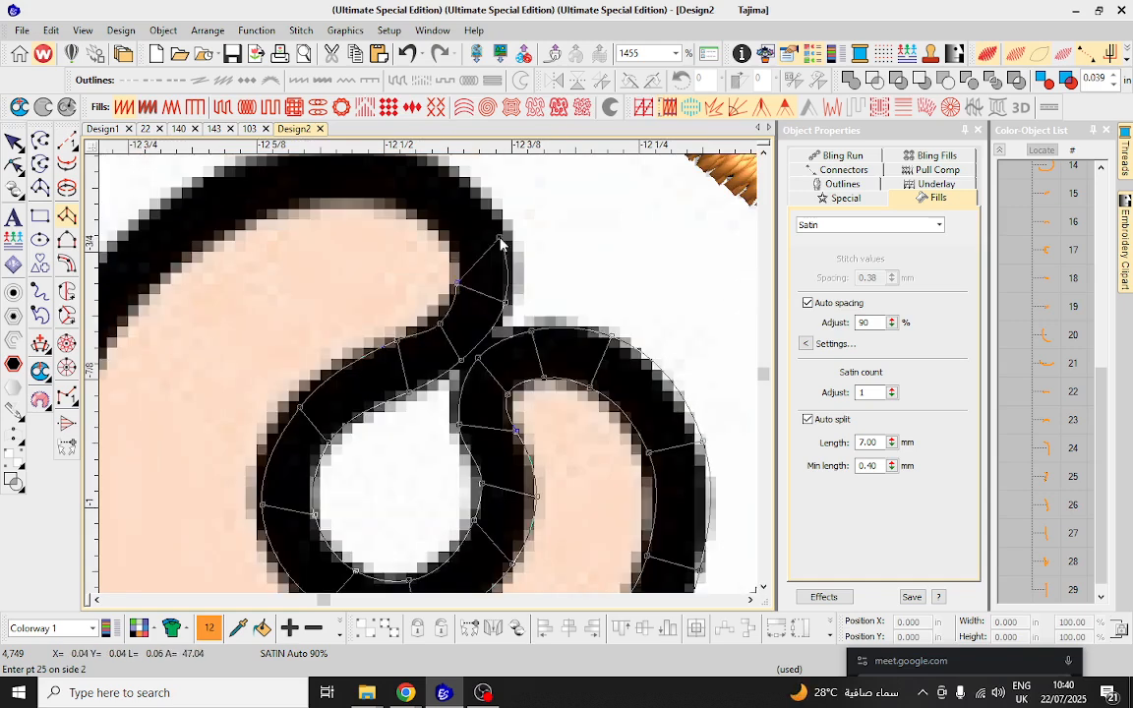
pyautogui.scroll(-2, 428, 177)
pyautogui.scroll(3, 430, 373)
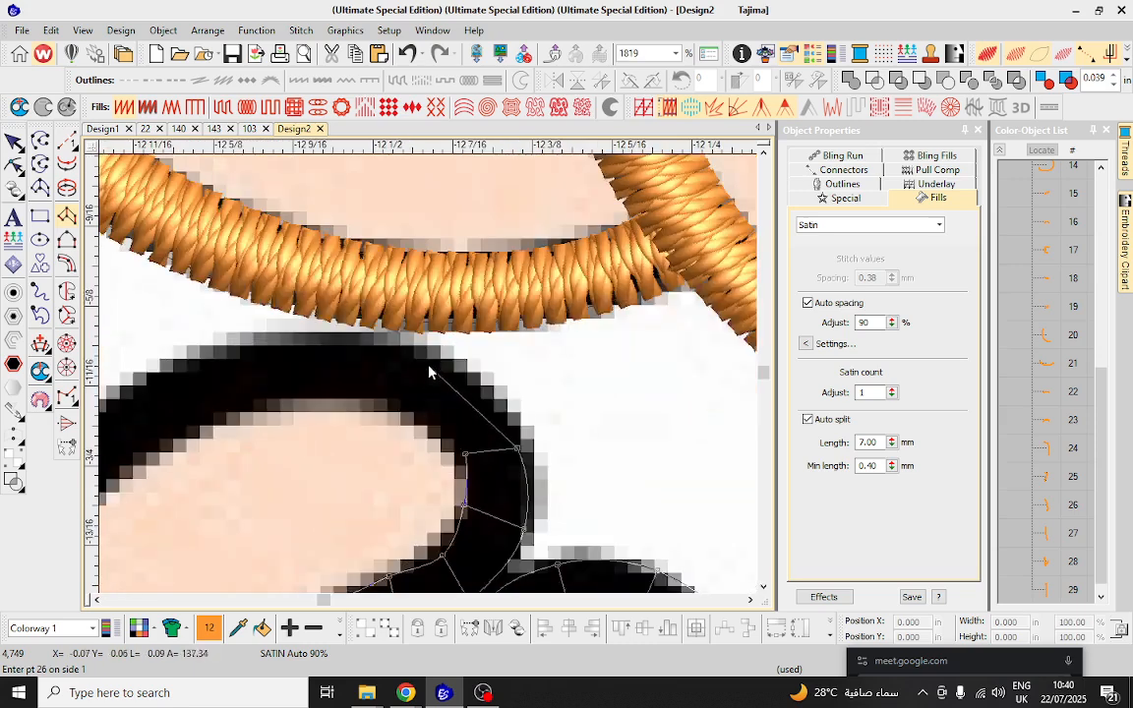
pyautogui.rightClick(428, 355)
pyautogui.rightClick(393, 400)
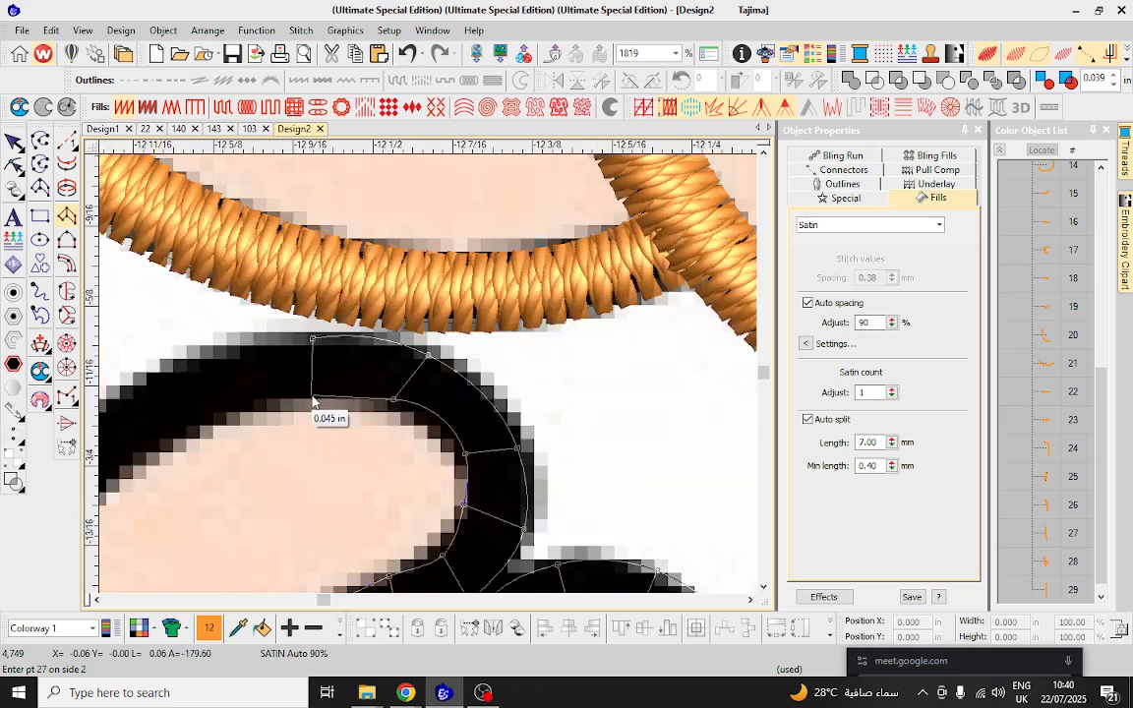
# Extend the satin column along the bent index finger's upper outline towards the V-shaped notch before the middle finger.
pyautogui.rightClick(311, 396)
pyautogui.rightClick(184, 370)
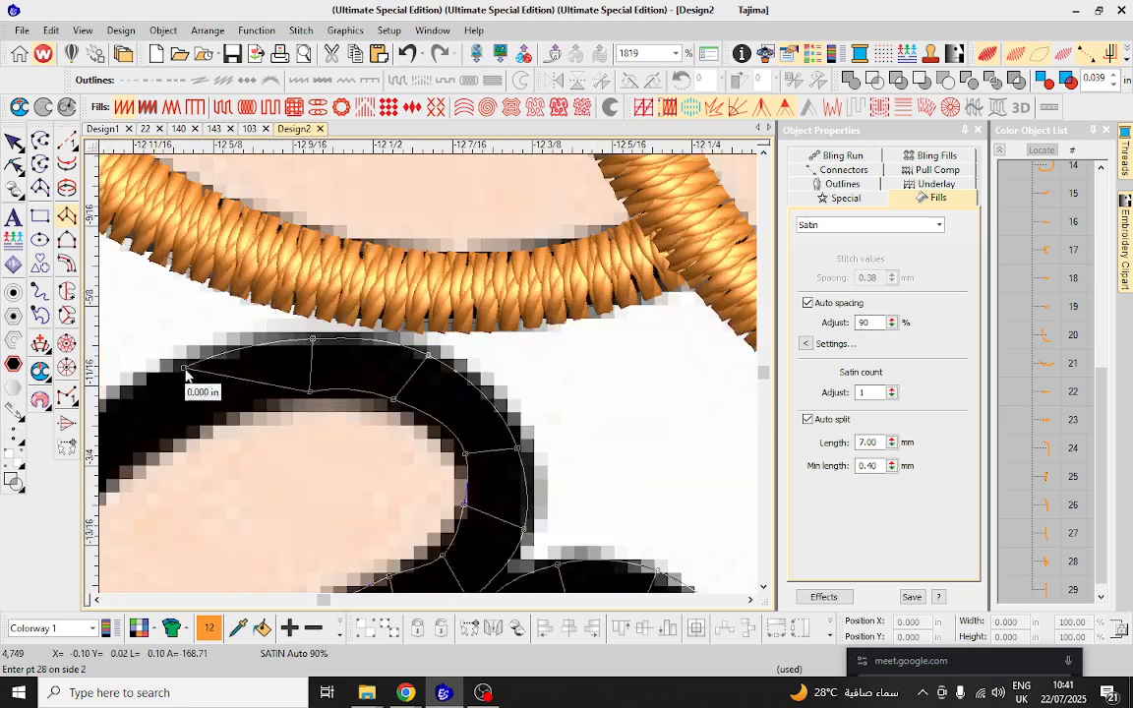
pyautogui.rightClick(194, 416)
pyautogui.scroll(-2, 195, 417)
pyautogui.scroll(2, 425, 374)
pyautogui.rightClick(347, 382)
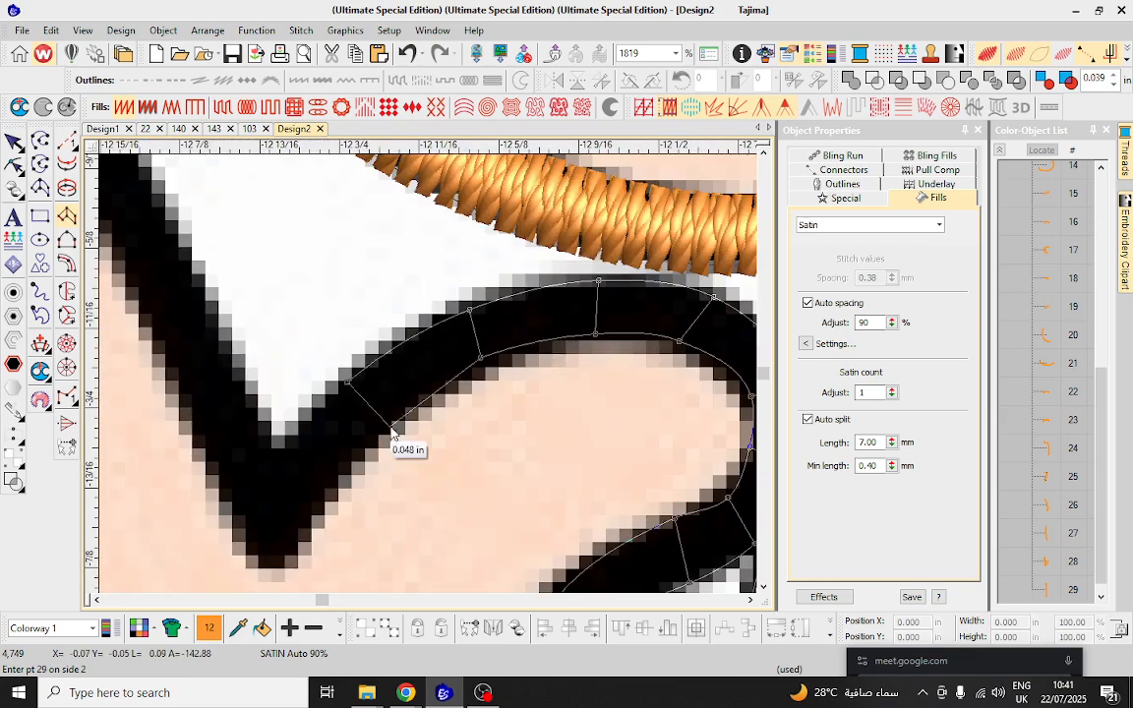
pyautogui.rightClick(382, 427)
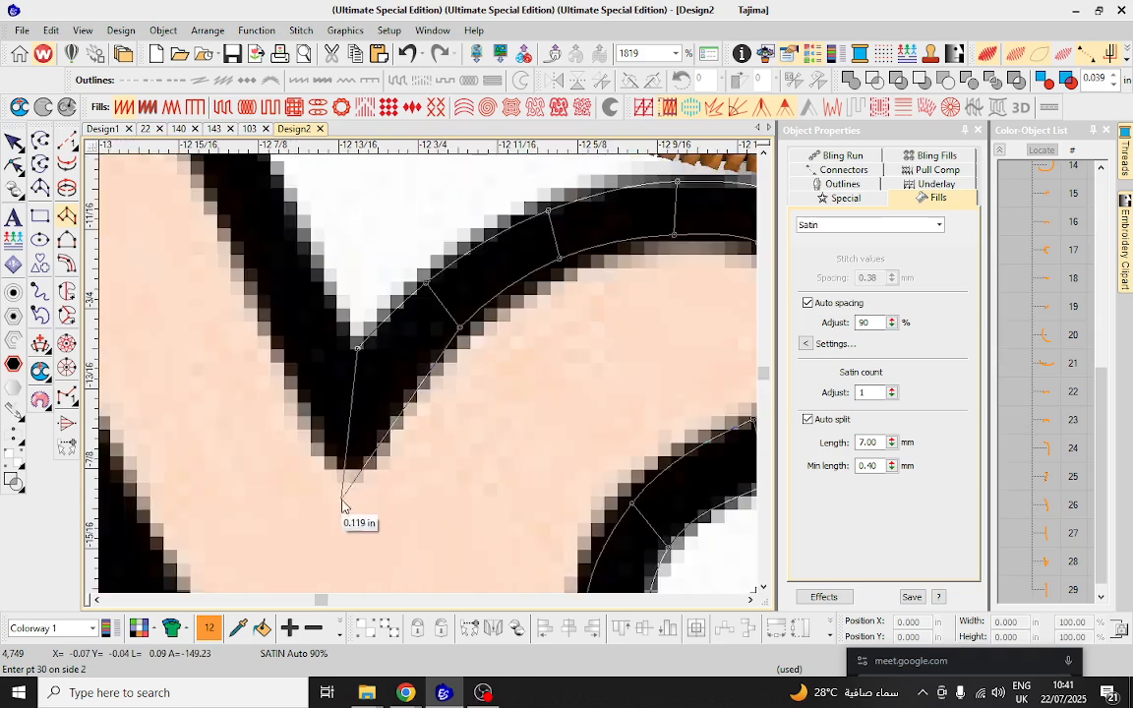
# Turn the satin column through the pointed bottom of the V-shaped notch and run it up the middle finger's near edge.
pyautogui.rightClick(349, 466)
pyautogui.rightClick(347, 329)
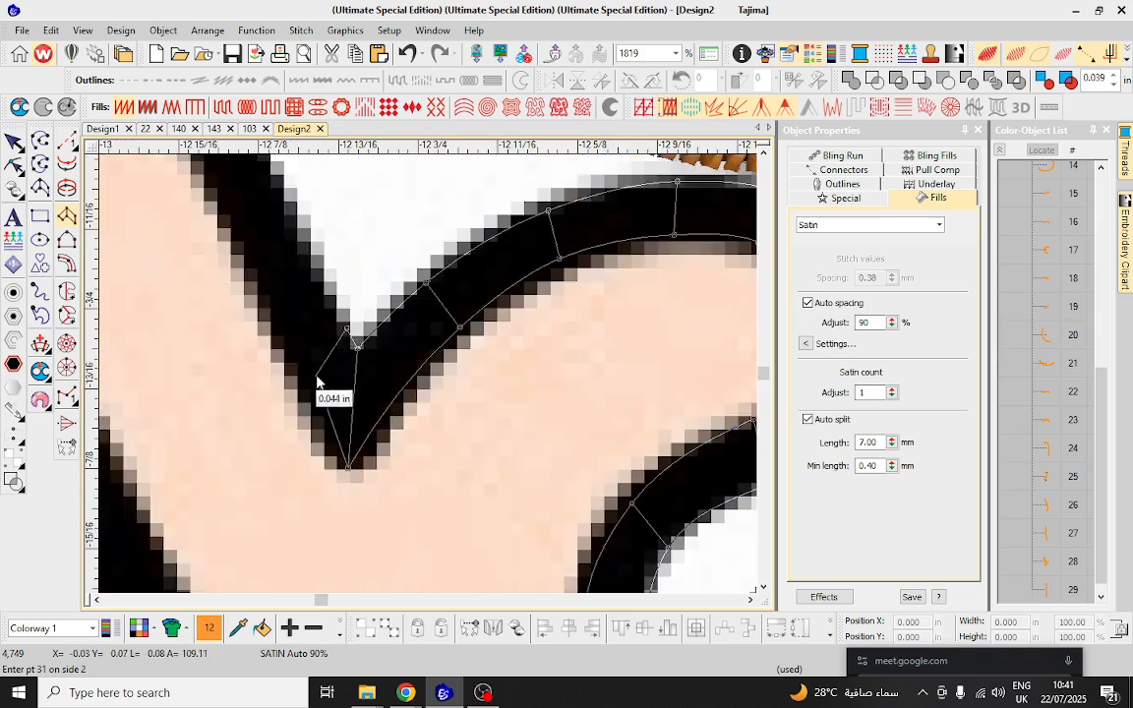
pyautogui.rightClick(298, 394)
pyautogui.scroll(-2, 314, 295)
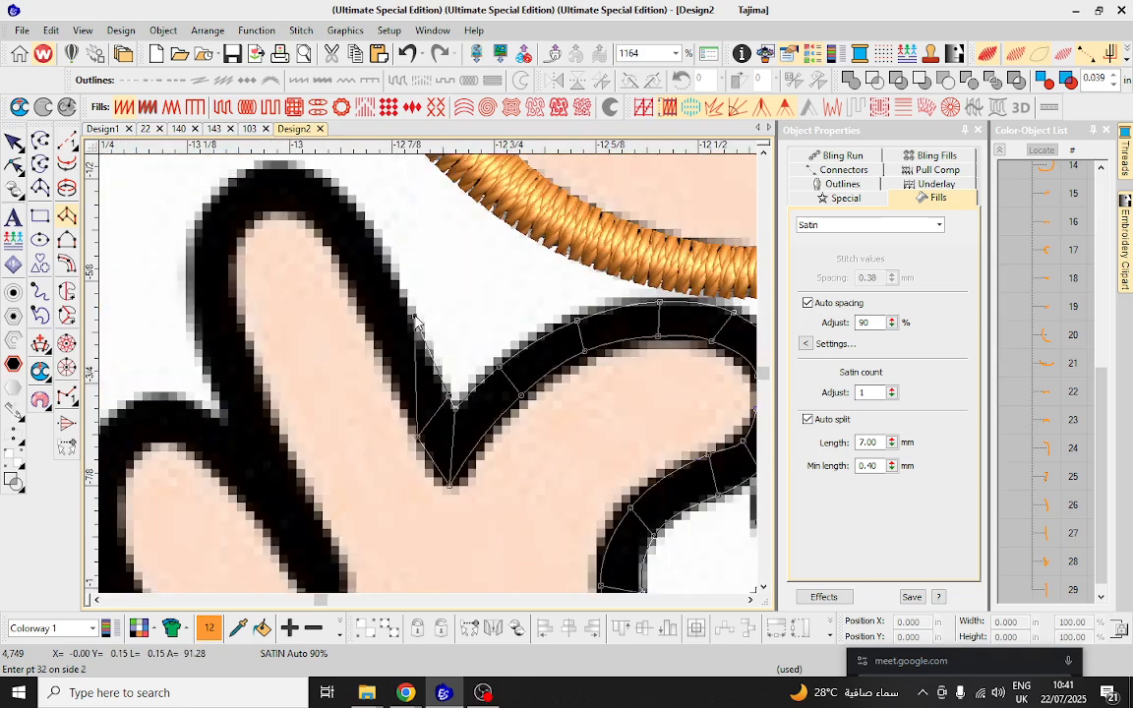
pyautogui.rightClick(383, 344)
# Carry the satin column up the middle finger's edge and over its rounded tip.
pyautogui.scroll(2, 381, 305)
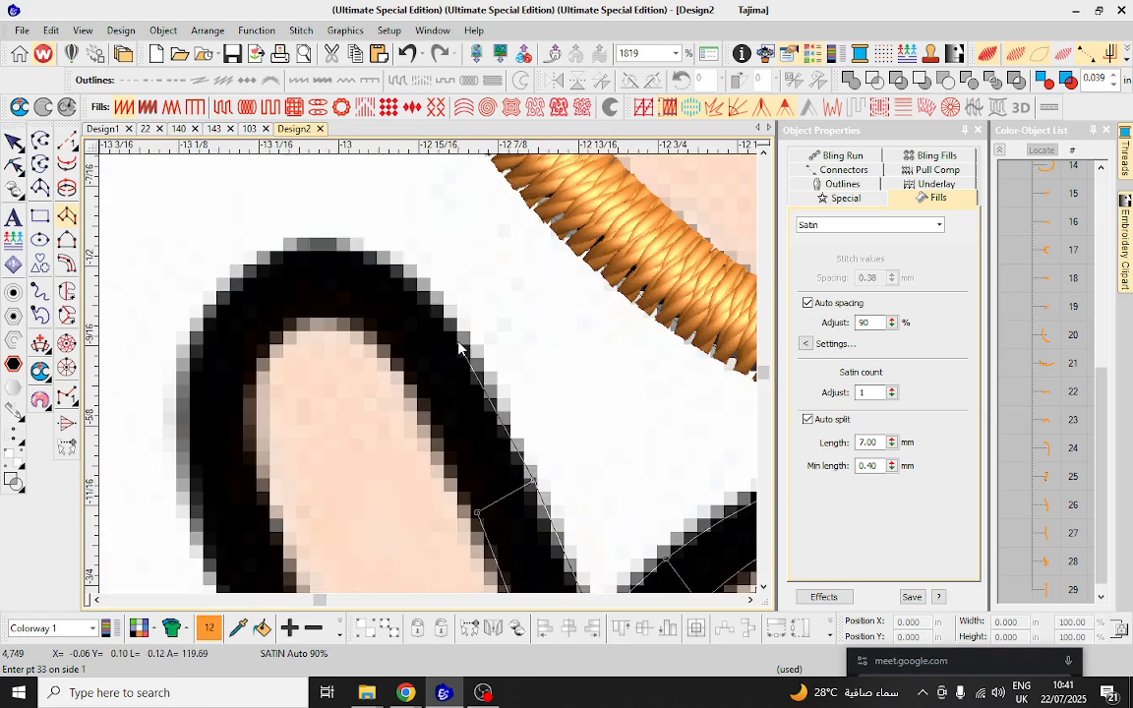
pyautogui.rightClick(457, 339)
pyautogui.rightClick(408, 371)
pyautogui.rightClick(373, 248)
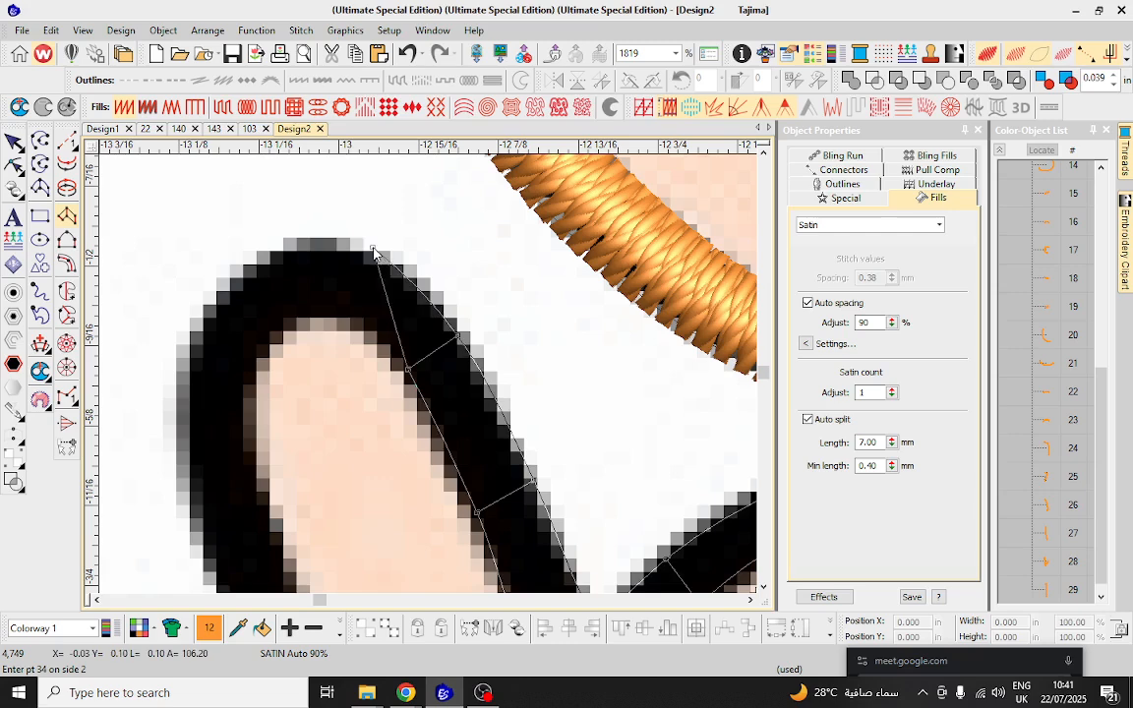
pyautogui.rightClick(351, 306)
pyautogui.rightClick(291, 247)
pyautogui.rightClick(300, 307)
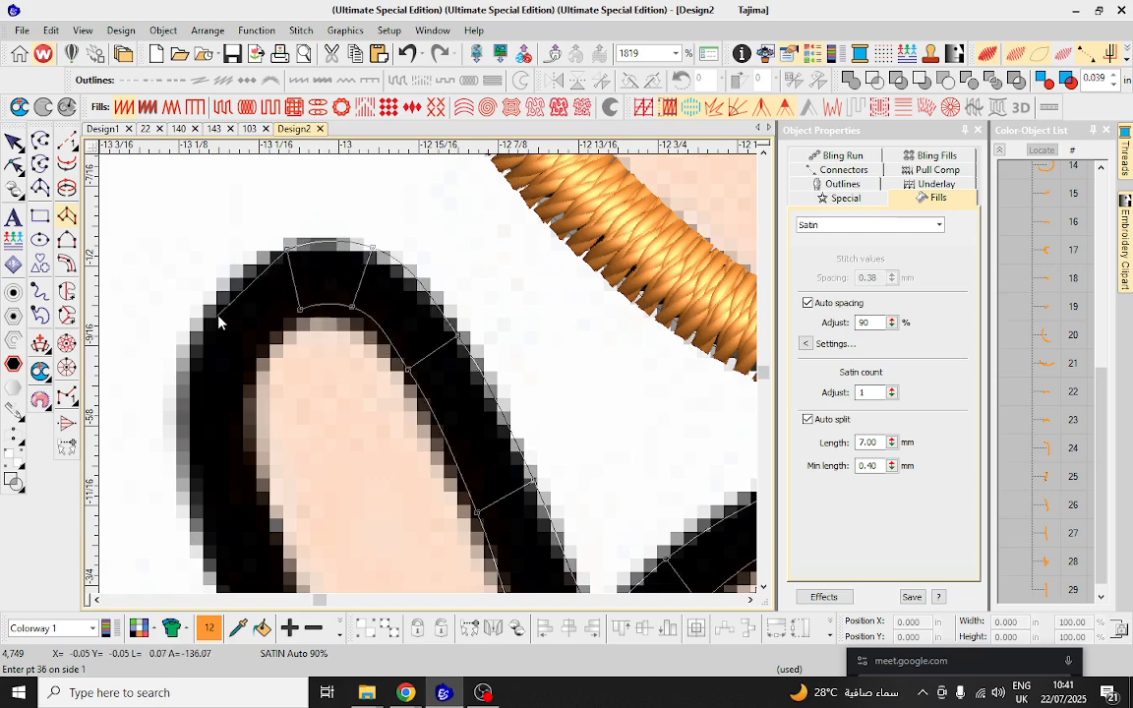
# Extend the satin column down the middle finger's far edge to where the ring finger's outline joins it.
pyautogui.rightClick(212, 316)
pyautogui.rightClick(252, 355)
pyautogui.rightClick(188, 438)
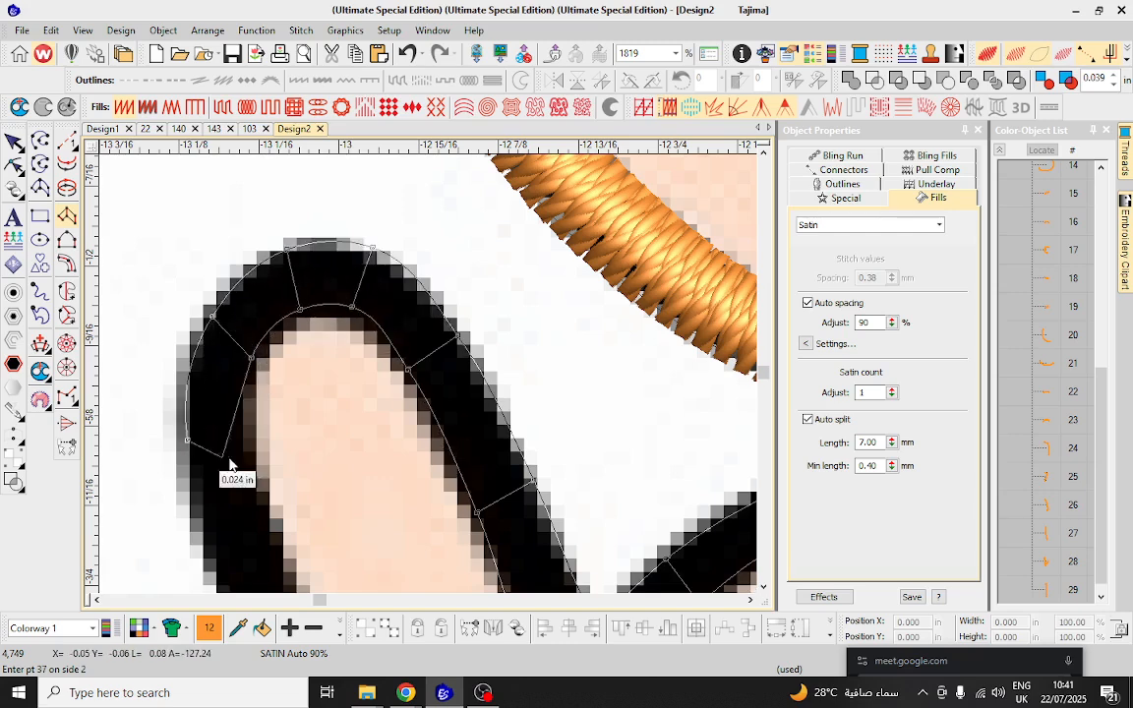
pyautogui.rightClick(245, 448)
pyautogui.scroll(-1, 248, 458)
pyautogui.scroll(1, 395, 401)
pyautogui.rightClick(368, 406)
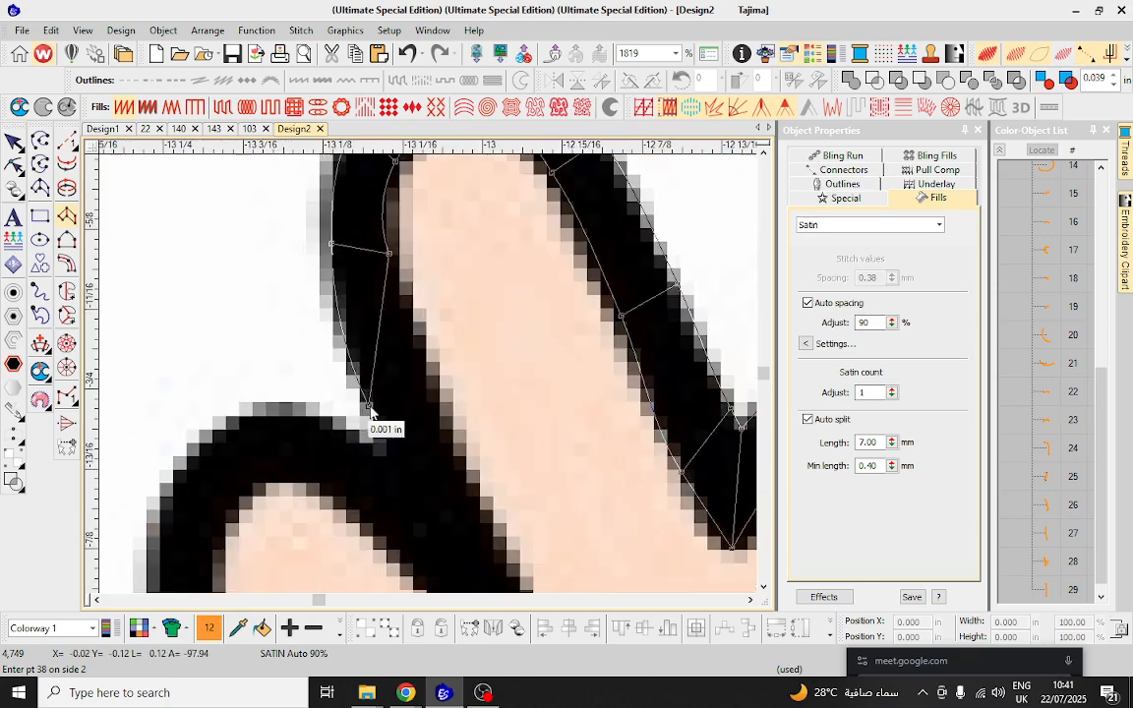
pyautogui.rightClick(439, 393)
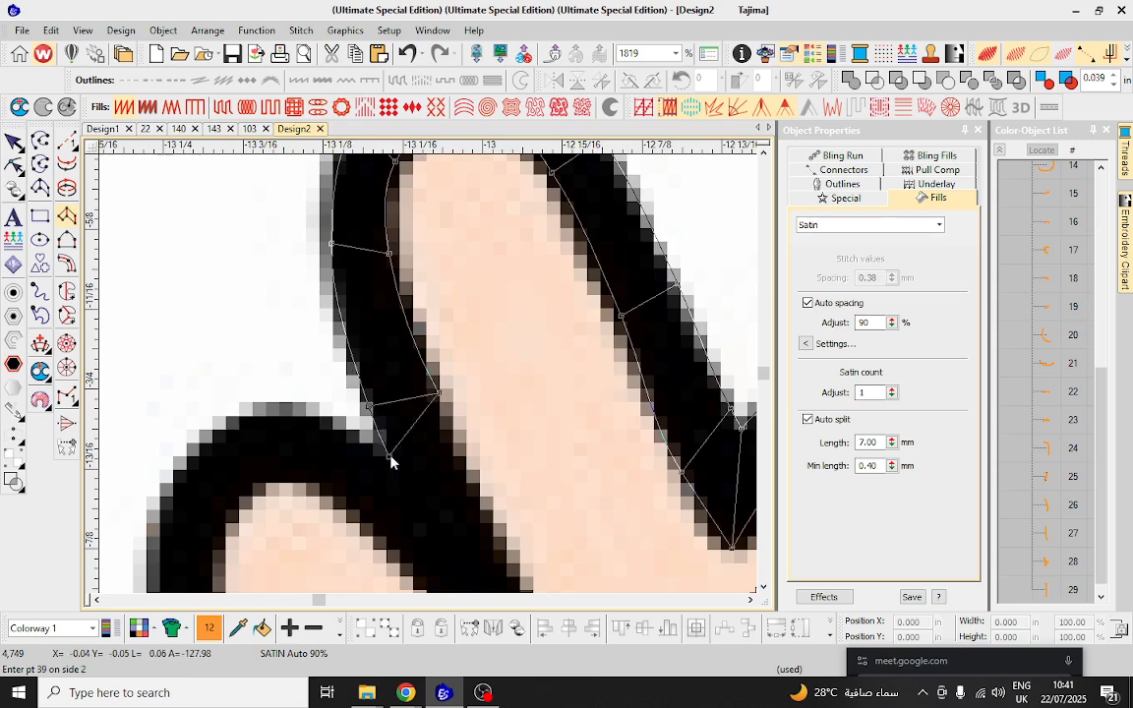
# Carry the satin column past the ring finger's outline junction onto the black line between the middle and ring fingers.
pyautogui.rightClick(389, 455)
pyautogui.rightClick(458, 436)
pyautogui.rightClick(344, 499)
pyautogui.scroll(-2, 421, 505)
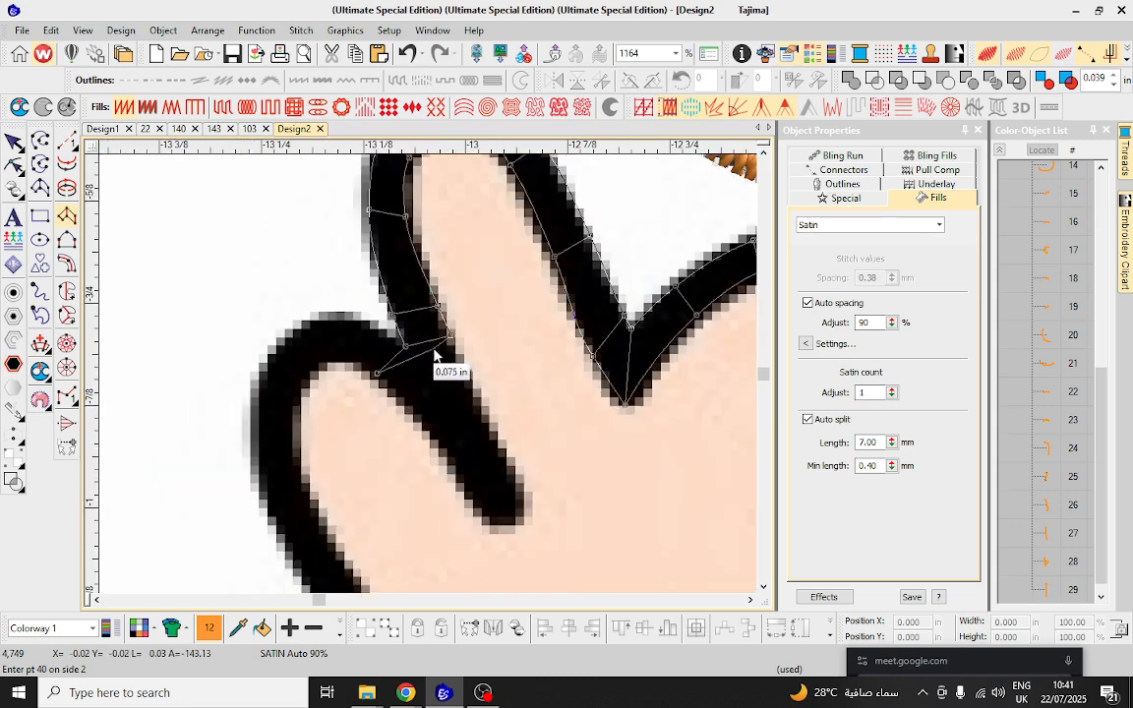
pyautogui.scroll(2, 440, 351)
pyautogui.rightClick(453, 363)
pyautogui.scroll(-2, 458, 413)
pyautogui.scroll(2, 433, 381)
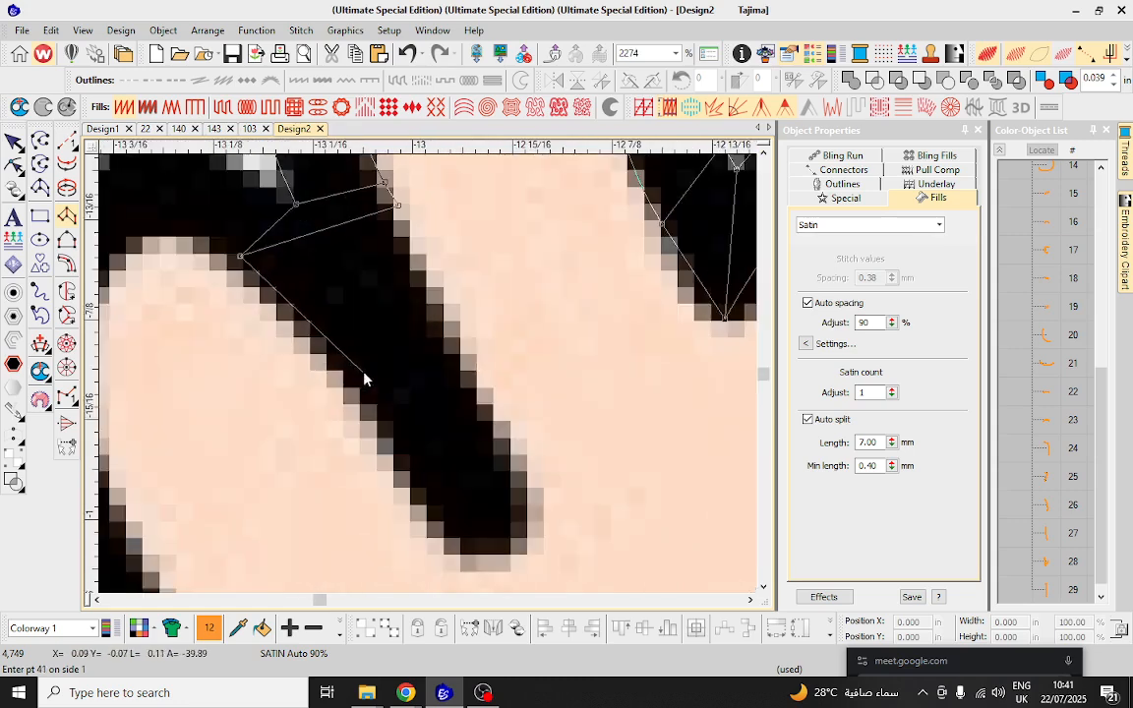
pyautogui.rightClick(240, 256)
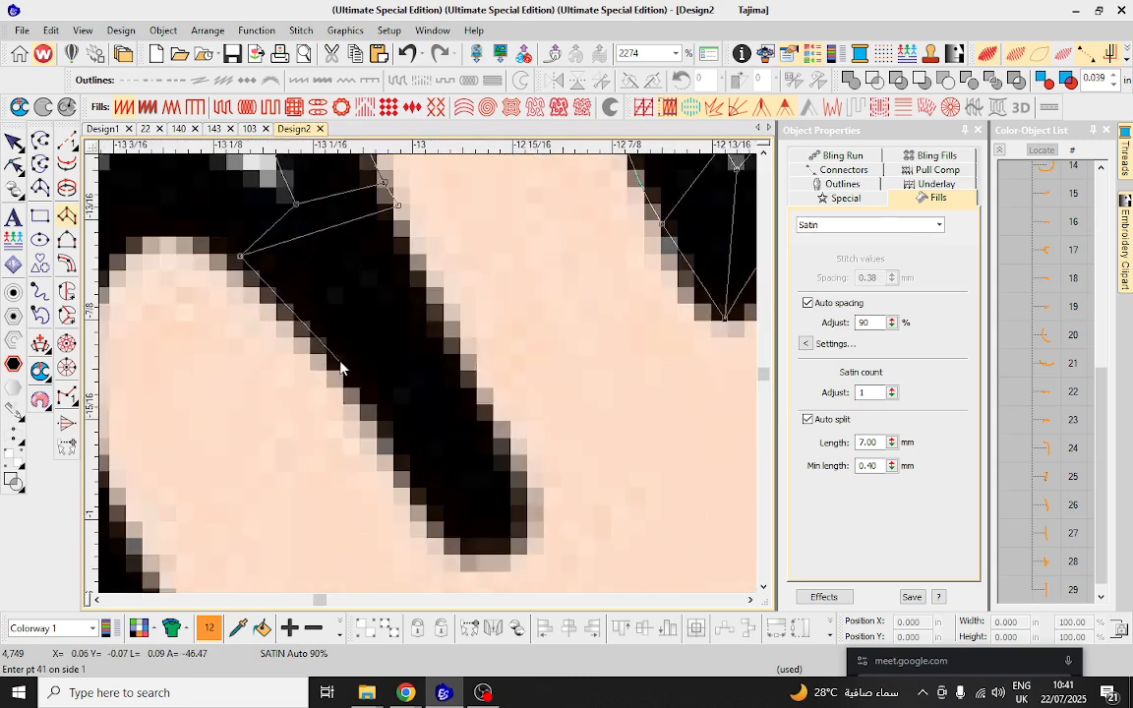
# Run the satin column down the line between the middle and ring fingers and finish it at the line's rounded end.
pyautogui.rightClick(420, 488)
pyautogui.rightClick(513, 456)
pyautogui.scroll(-2, 504, 478)
pyautogui.scroll(2, 425, 401)
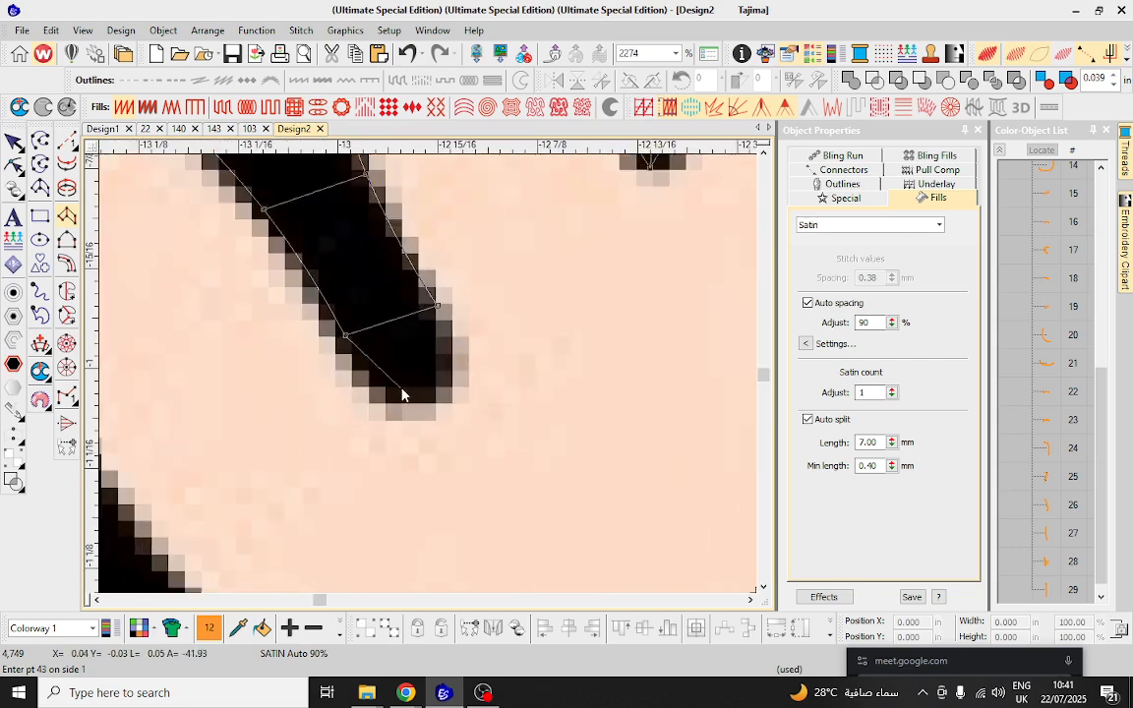
pyautogui.rightClick(378, 378)
pyautogui.rightClick(445, 360)
pyautogui.rightClick(417, 400)
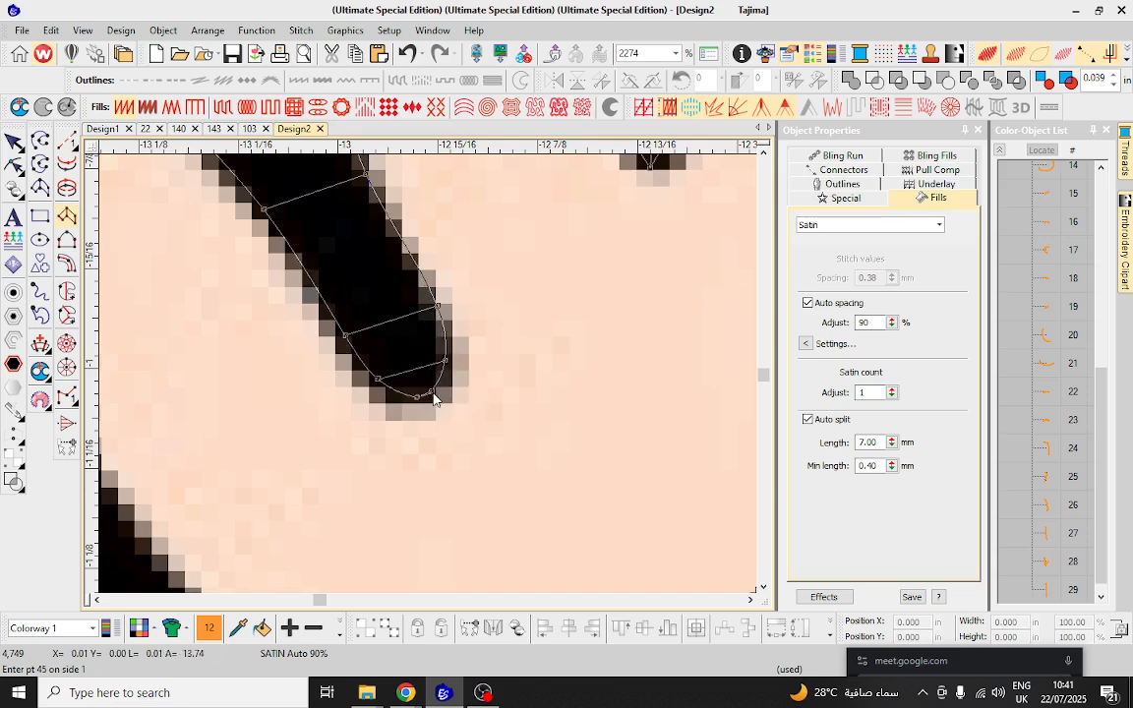
pyautogui.press('Return')
# Start a new satin column where the ring finger meets the middle finger's outline and carry it over the rounded fingertip.
pyautogui.scroll(-4, 422, 383)
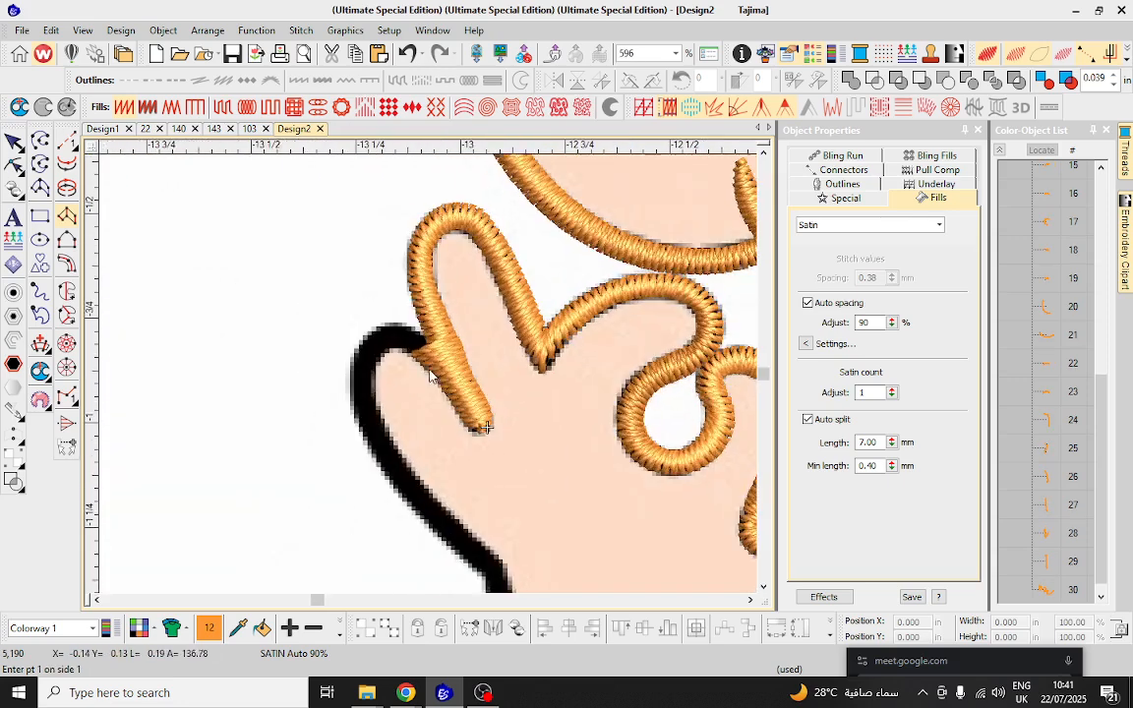
pyautogui.scroll(4, 434, 371)
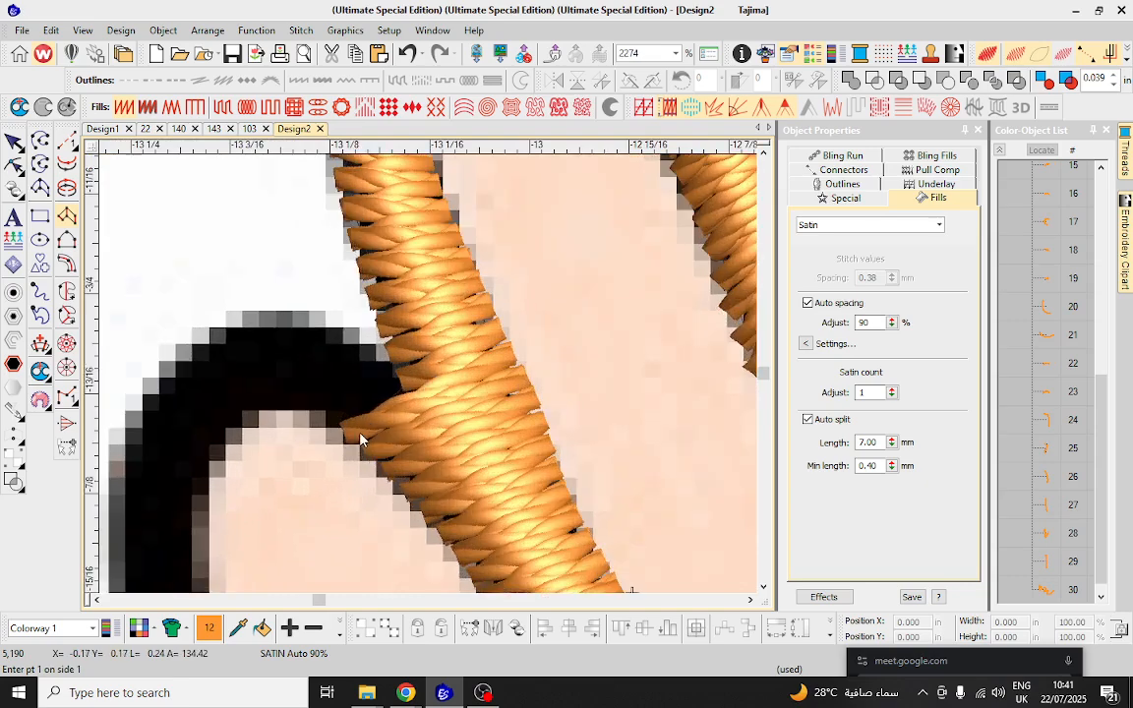
pyautogui.click(360, 432)
pyautogui.click(320, 416)
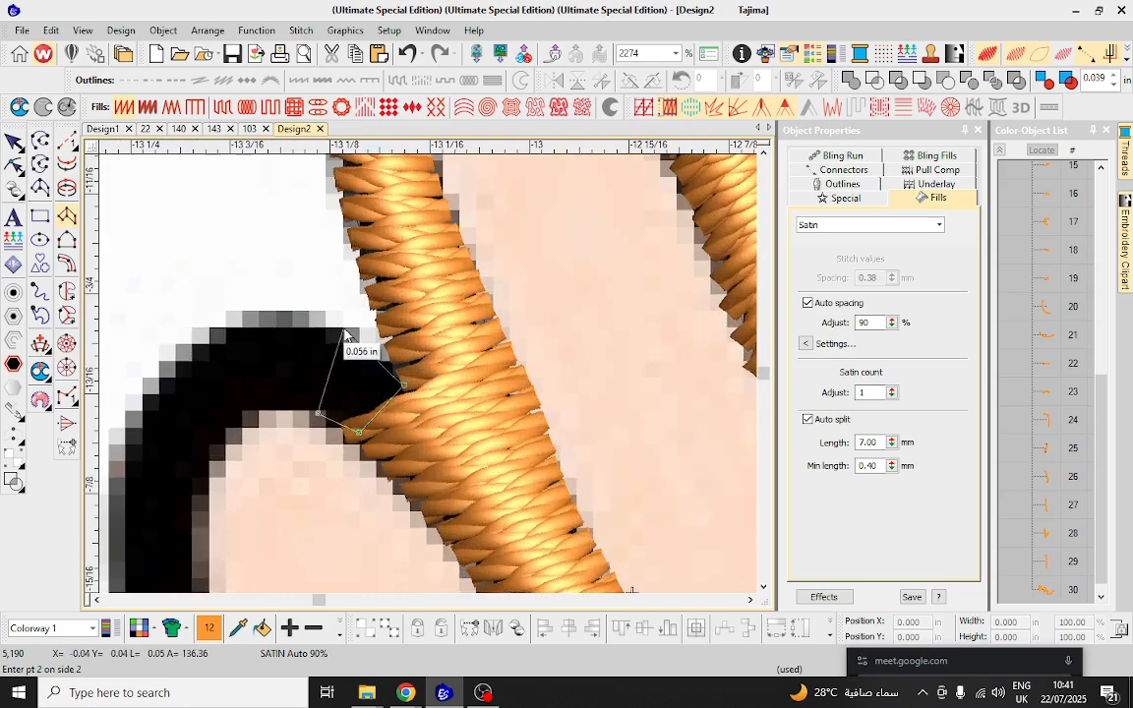
pyautogui.click(264, 401)
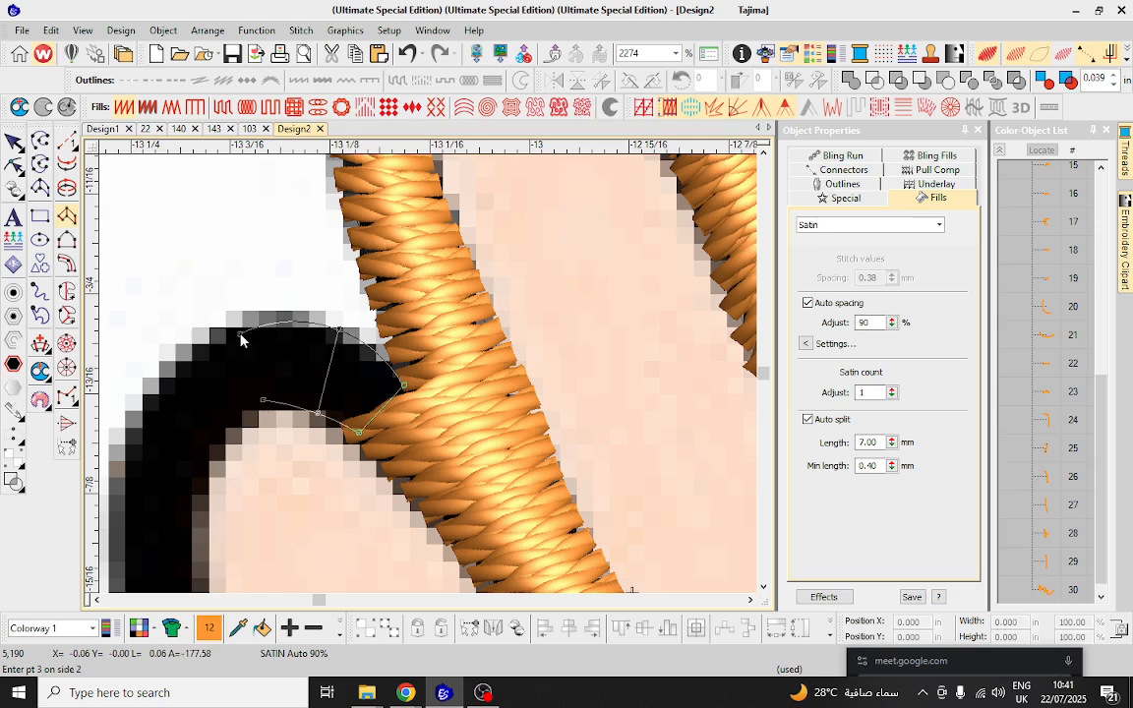
pyautogui.rightClick(212, 453)
pyautogui.rightClick(137, 413)
pyautogui.scroll(-1, 193, 494)
# Extend the satin column down the ring finger's outer edge towards the side of the hand.
pyautogui.scroll(1, 423, 386)
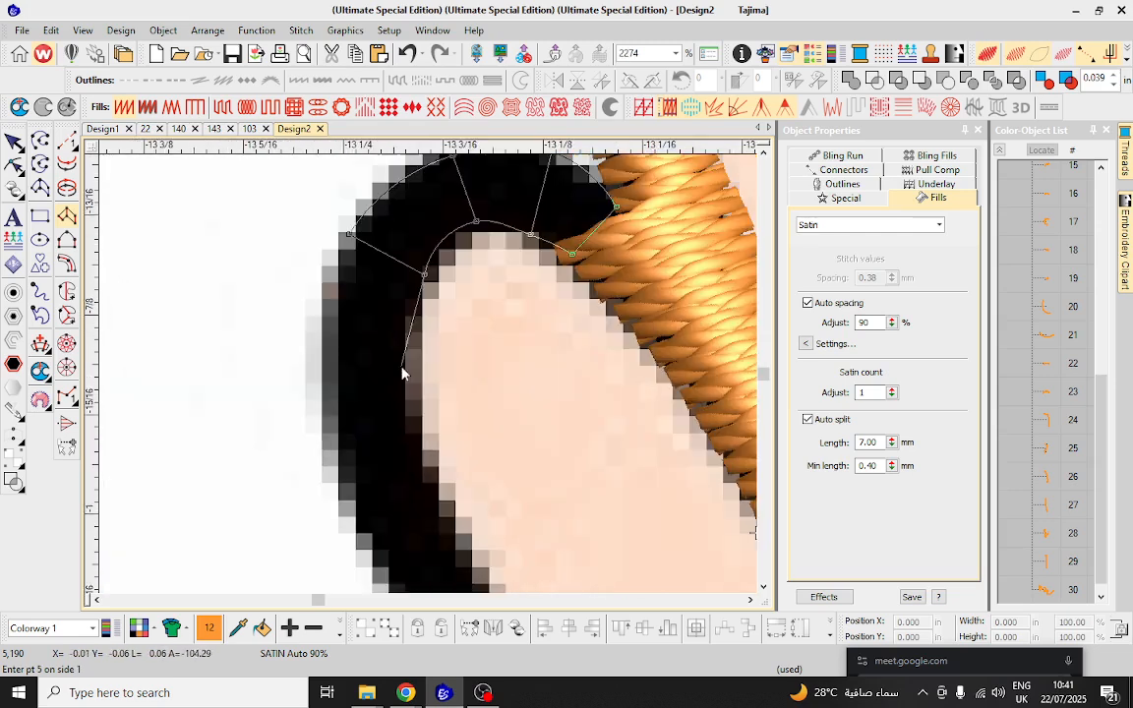
pyautogui.rightClick(411, 397)
pyautogui.rightClick(337, 409)
pyautogui.scroll(-1, 366, 439)
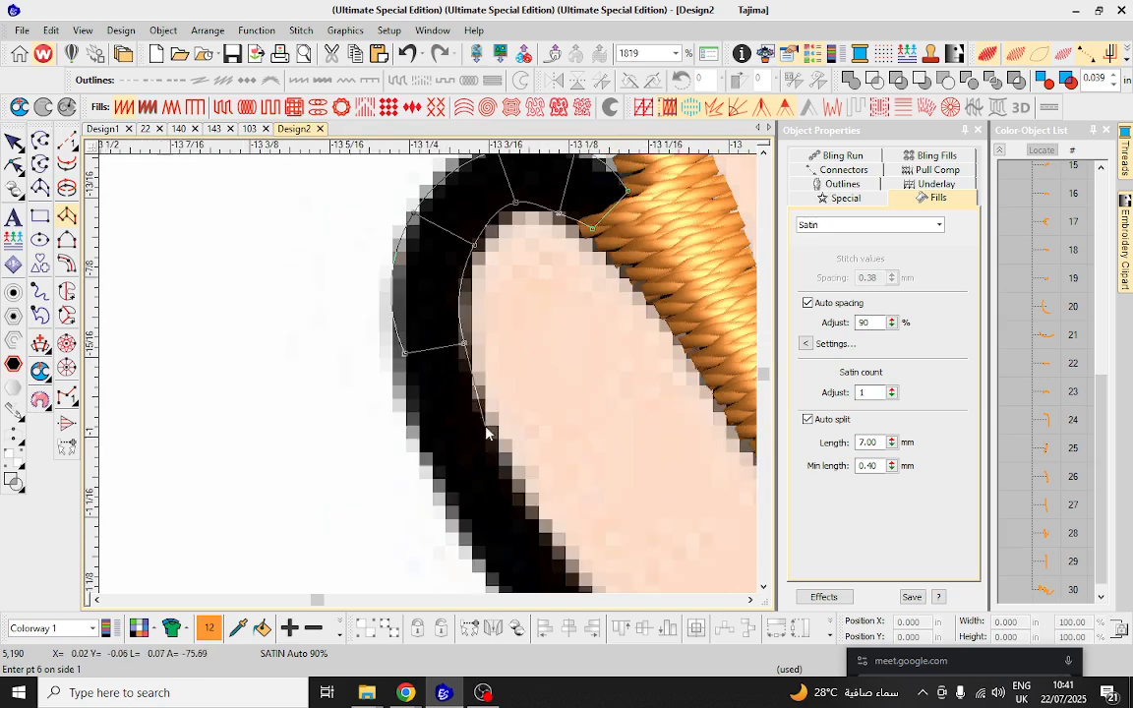
pyautogui.scroll(2, 485, 423)
pyautogui.rightClick(434, 387)
pyautogui.rightClick(352, 437)
pyautogui.scroll(-3, 458, 401)
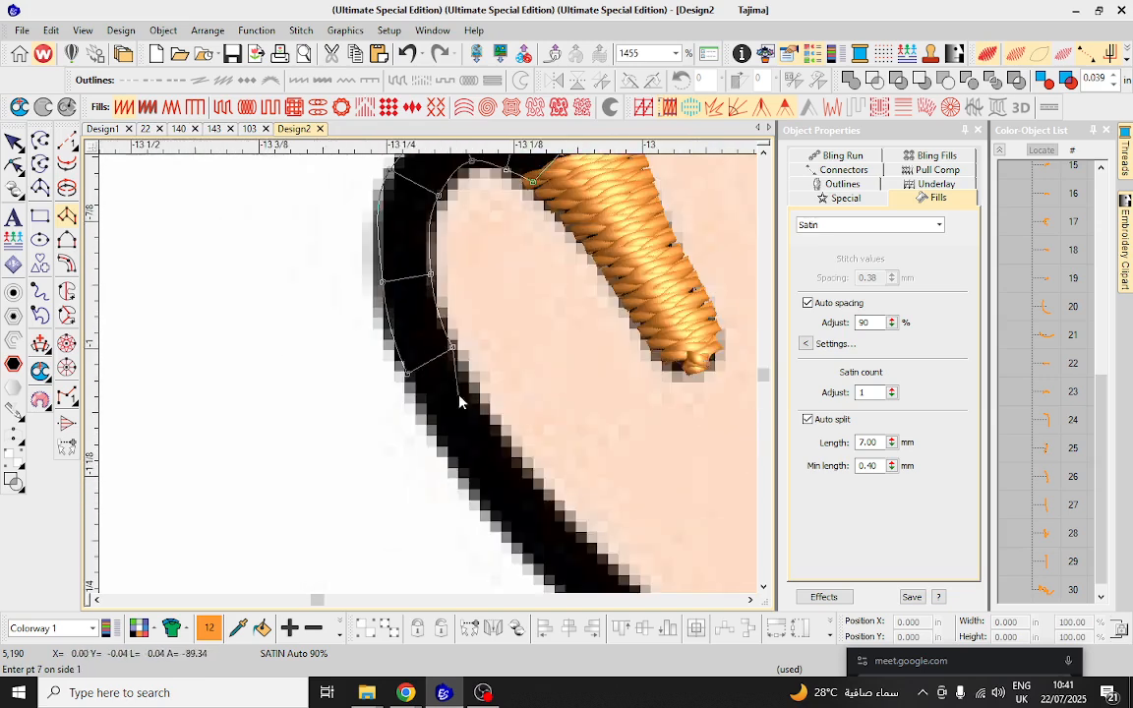
pyautogui.rightClick(505, 445)
pyautogui.rightClick(466, 472)
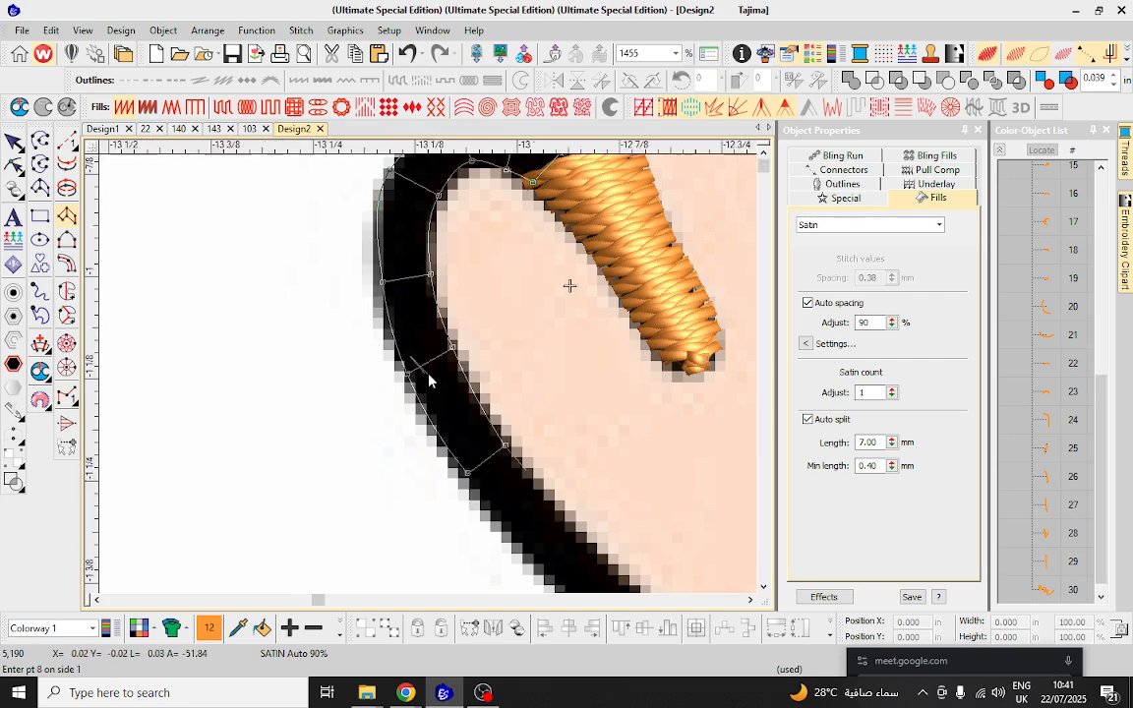
# Continue the satin column along the hand's straight outer edge to the bend in the outline.
pyautogui.scroll(-2, 569, 286)
pyautogui.scroll(2, 431, 388)
pyautogui.rightClick(427, 384)
pyautogui.rightClick(395, 421)
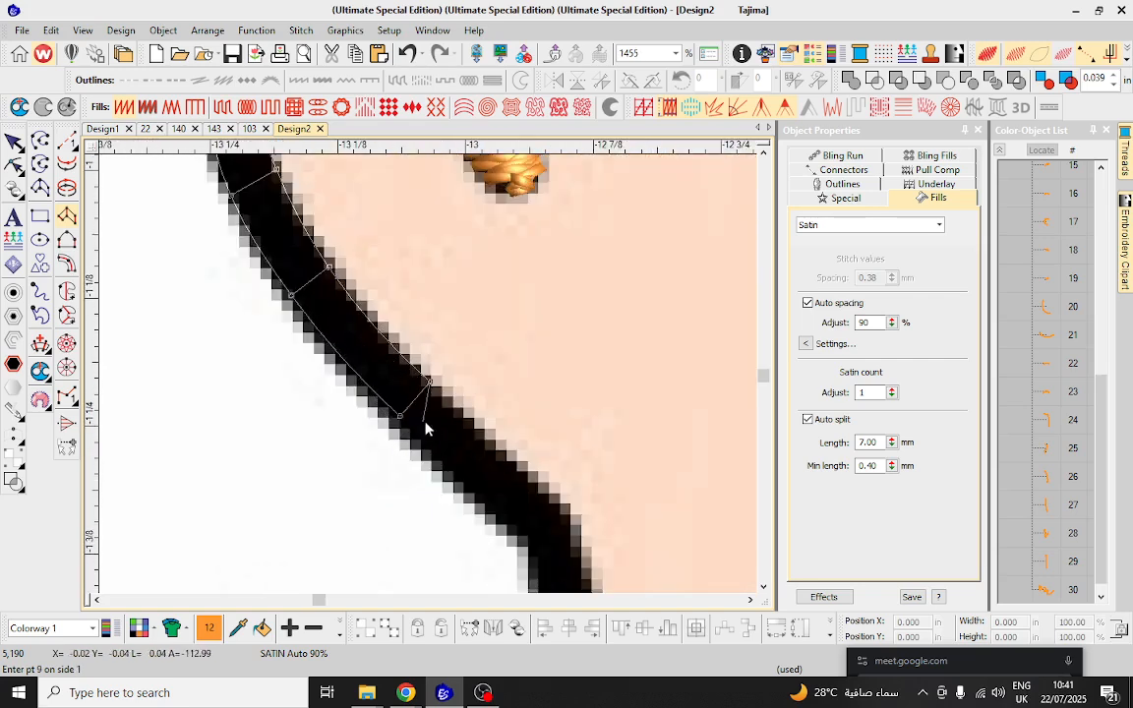
pyautogui.scroll(-2, 445, 417)
pyautogui.scroll(3, 474, 411)
pyautogui.rightClick(425, 346)
pyautogui.scroll(1, 425, 355)
pyautogui.rightClick(387, 395)
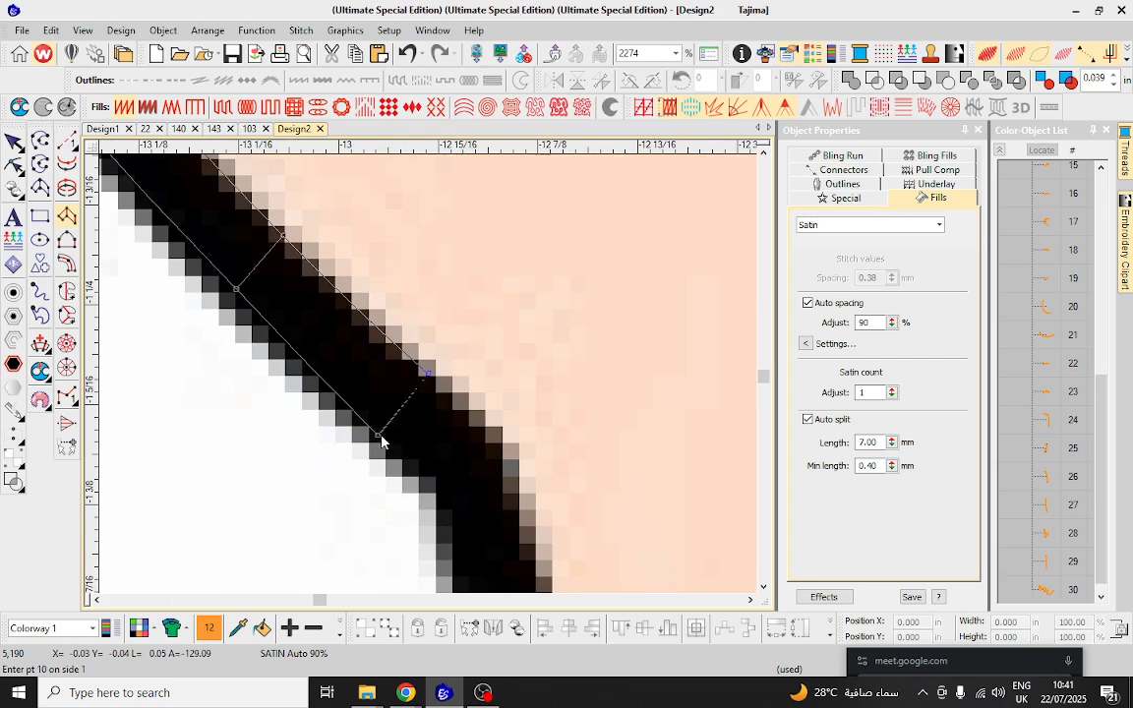
pyautogui.rightClick(497, 449)
pyautogui.rightClick(441, 496)
# Extend the satin column from the bend down the curved outer edge below the hand.
pyautogui.scroll(-2, 433, 413)
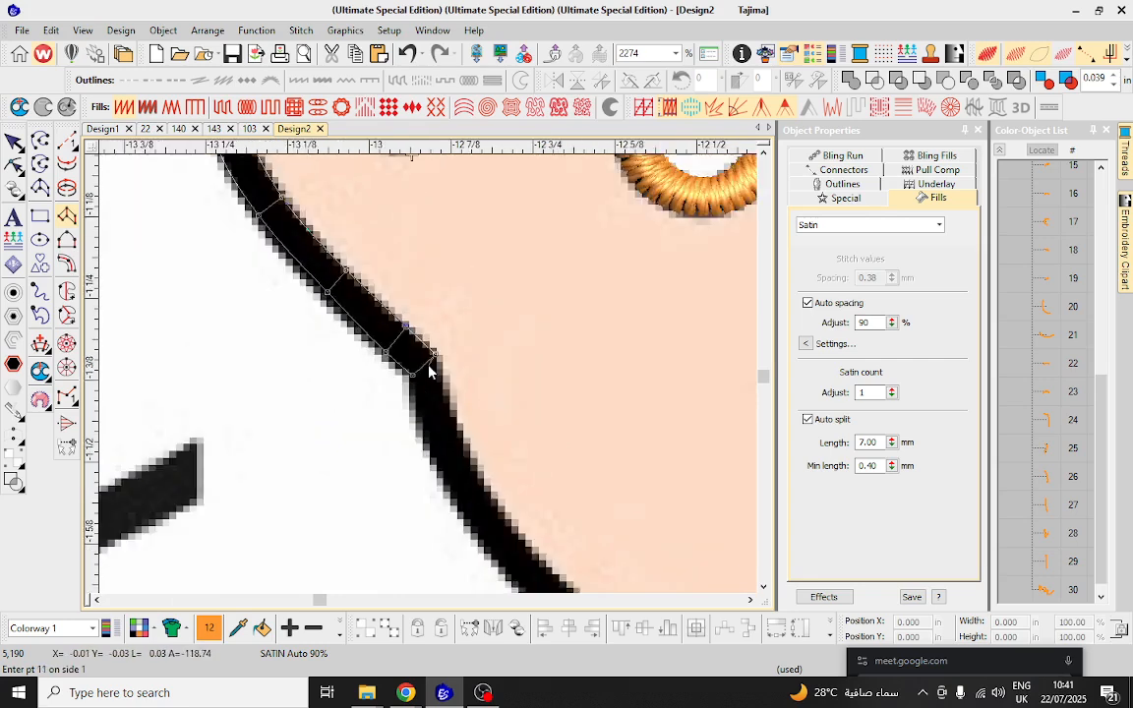
pyautogui.scroll(1, 431, 373)
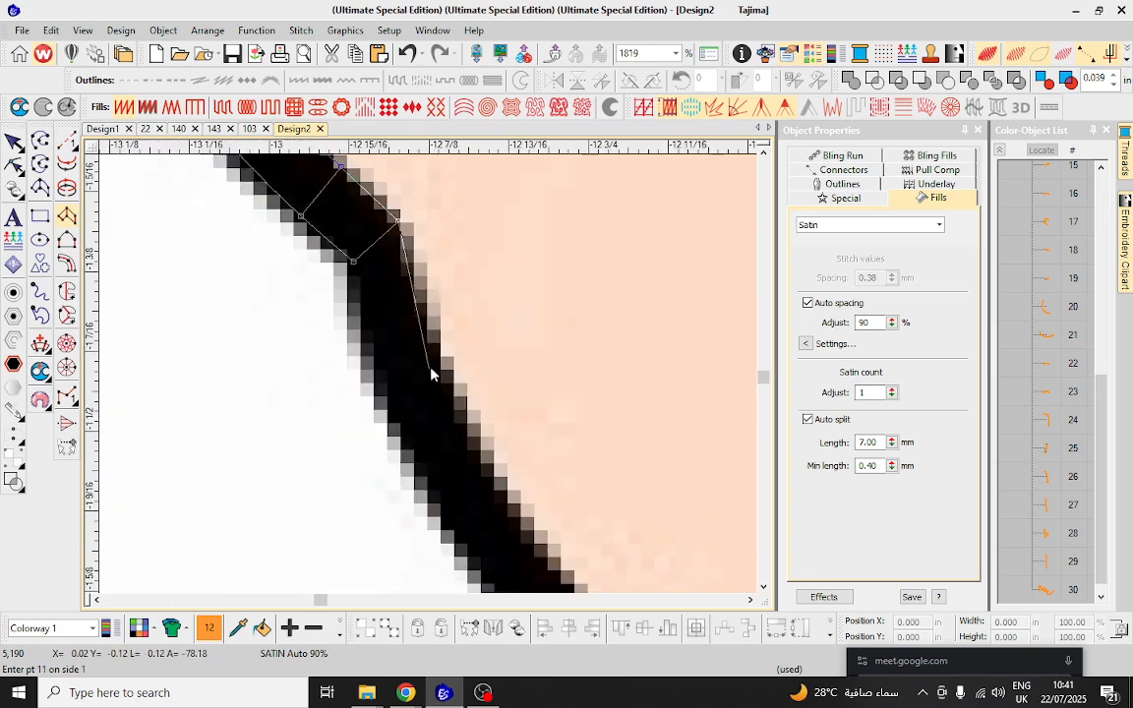
pyautogui.rightClick(479, 466)
pyautogui.rightClick(435, 493)
pyautogui.scroll(-1, 435, 481)
pyautogui.scroll(1, 452, 447)
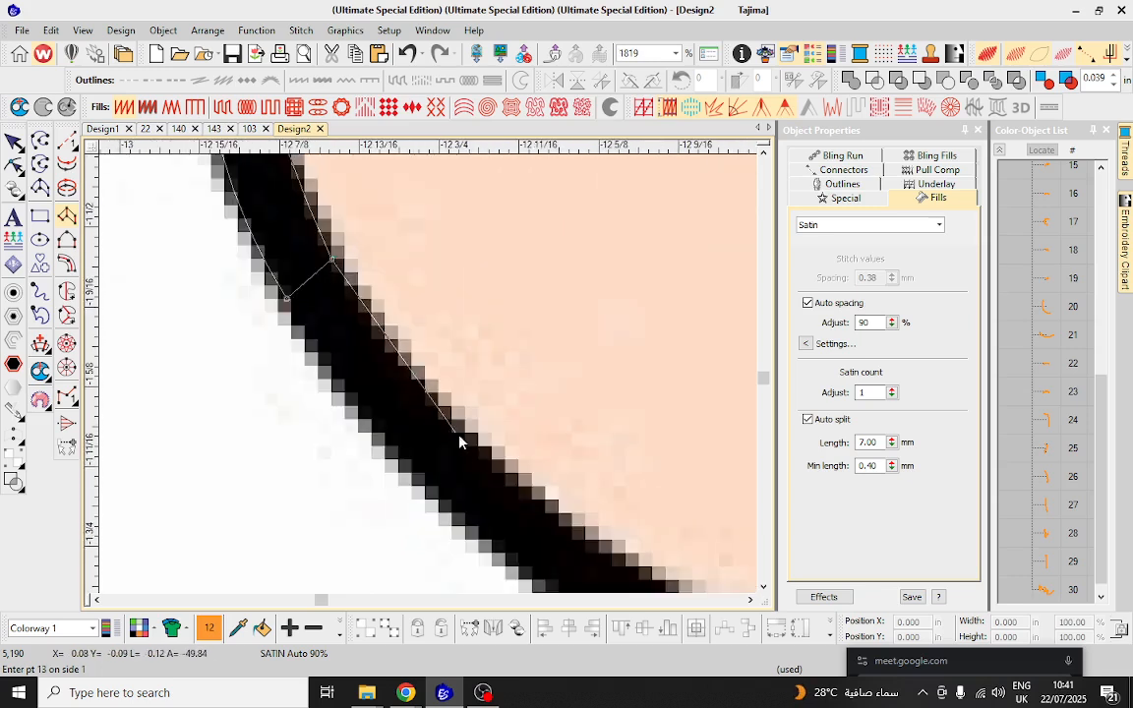
pyautogui.rightClick(475, 448)
pyautogui.scroll(1, 473, 449)
pyautogui.rightClick(435, 497)
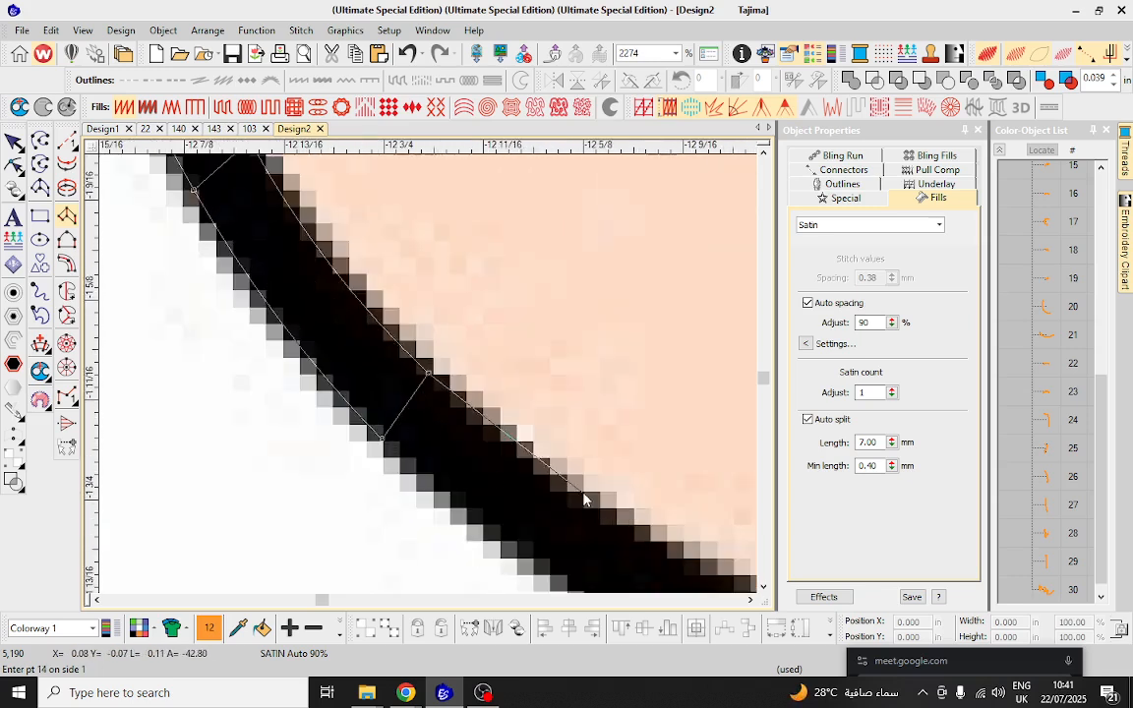
pyautogui.rightClick(584, 504)
pyautogui.rightClick(519, 559)
# Carry the satin column along the lowest part of the arm's curved underside.
pyautogui.scroll(-4, 599, 551)
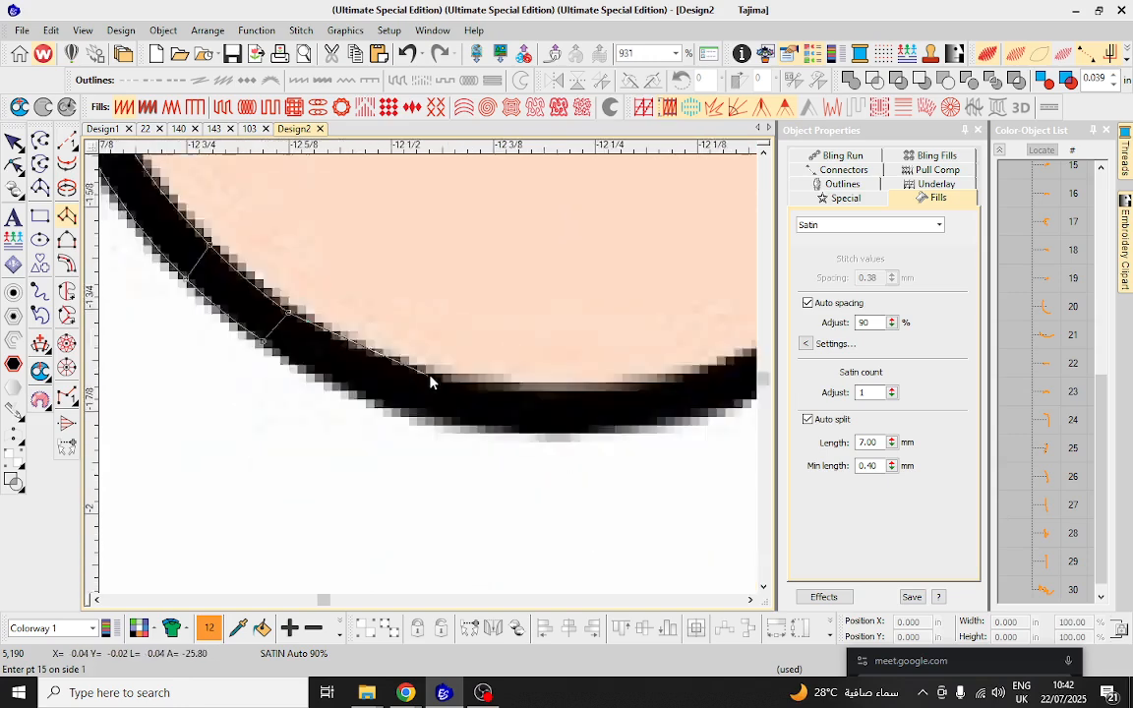
pyautogui.scroll(3, 430, 382)
pyautogui.rightClick(429, 376)
pyautogui.rightClick(411, 431)
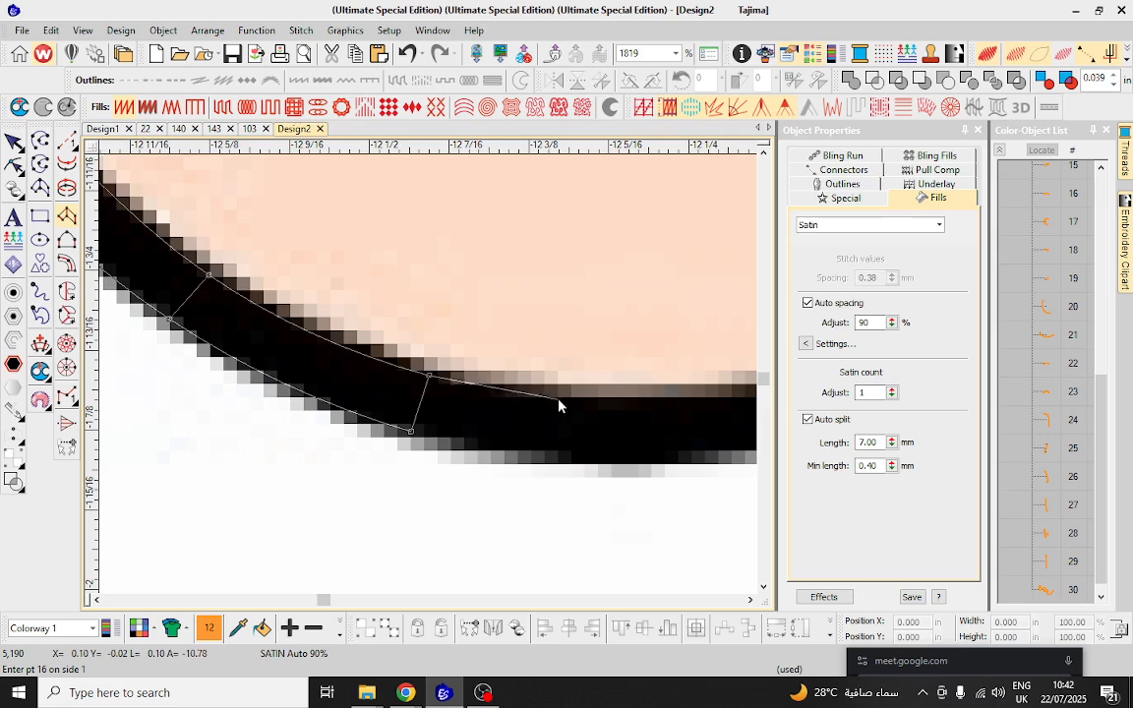
pyautogui.rightClick(557, 398)
pyautogui.rightClick(551, 453)
pyautogui.rightClick(700, 400)
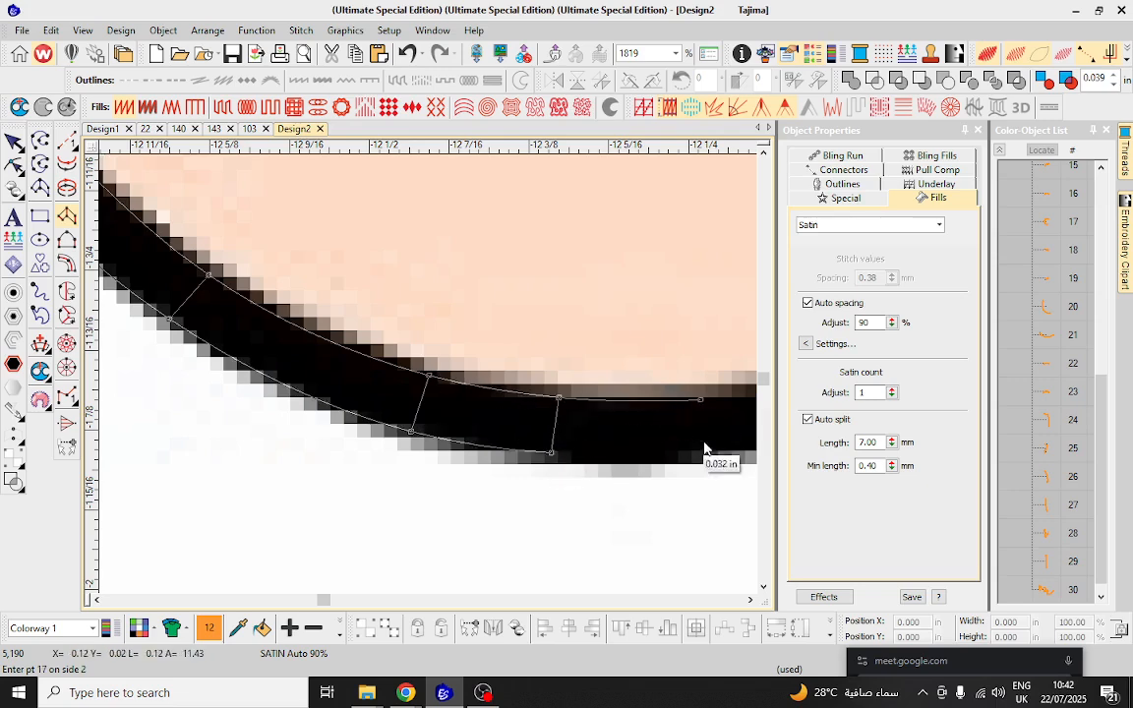
pyautogui.rightClick(704, 448)
# Run the satin column up the rest of the arm's underside and finish it overlapping the stitched cuff outline.
pyautogui.scroll(-2, 475, 354)
pyautogui.scroll(1, 473, 371)
pyautogui.rightClick(481, 366)
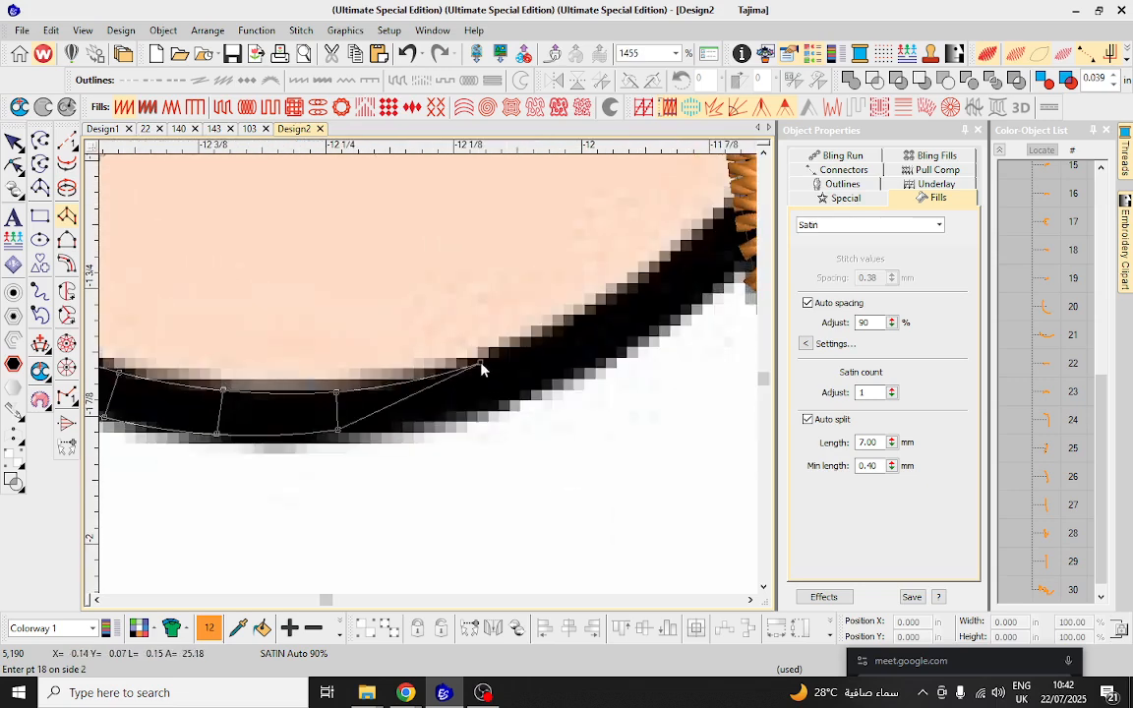
pyautogui.rightClick(496, 405)
pyautogui.rightClick(563, 328)
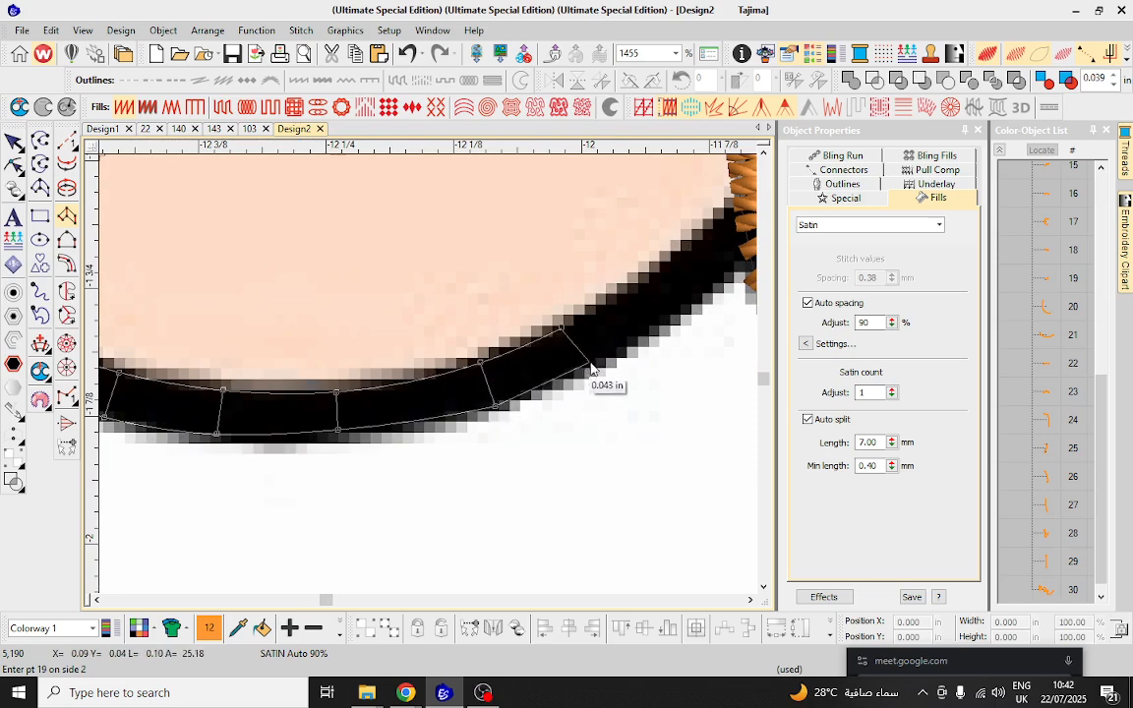
pyautogui.rightClick(591, 364)
pyautogui.rightClick(653, 279)
pyautogui.rightClick(665, 318)
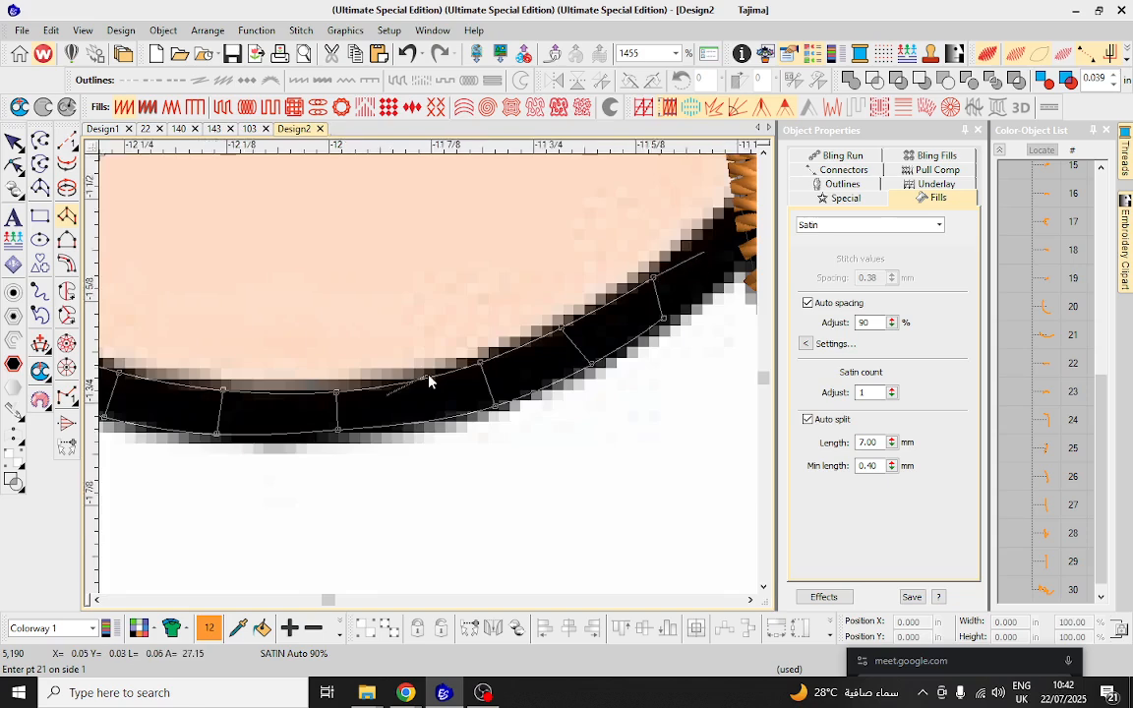
pyautogui.scroll(-2, 430, 380)
pyautogui.rightClick(481, 328)
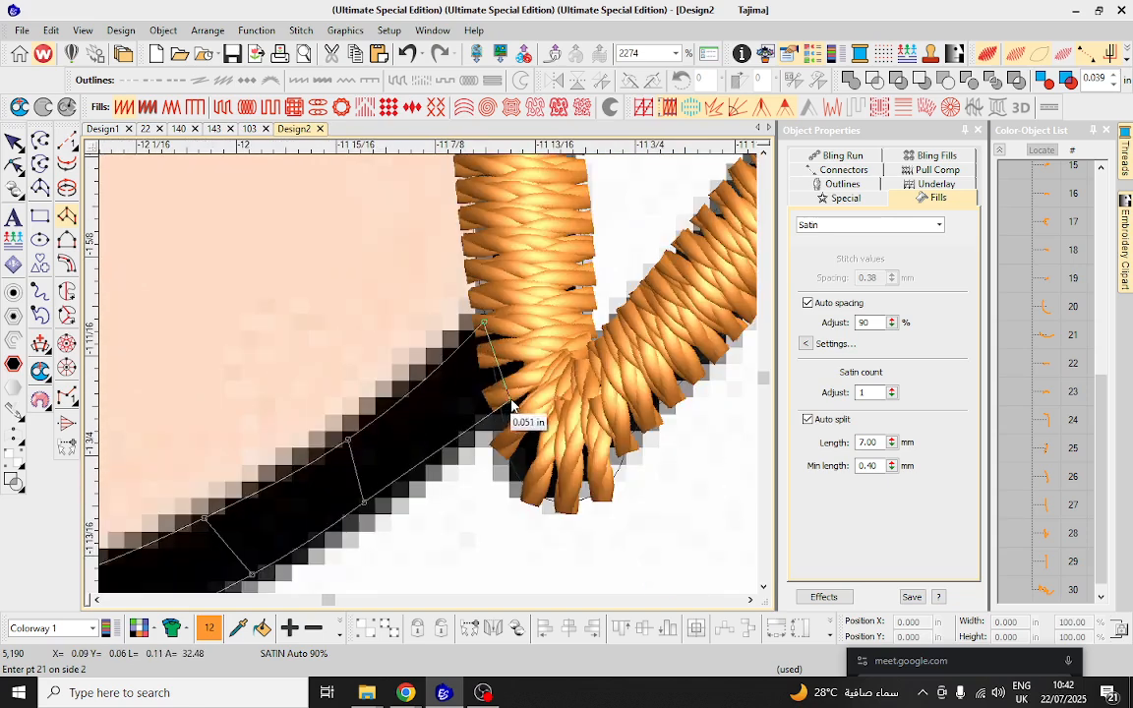
pyautogui.rightClick(510, 405)
pyautogui.press('Return')
# Start a Complex Fill boundary at the sharp upper corner of the black sunglass lens beside the larger ear and trace its upper edge.
pyautogui.scroll(-7, 427, 380)
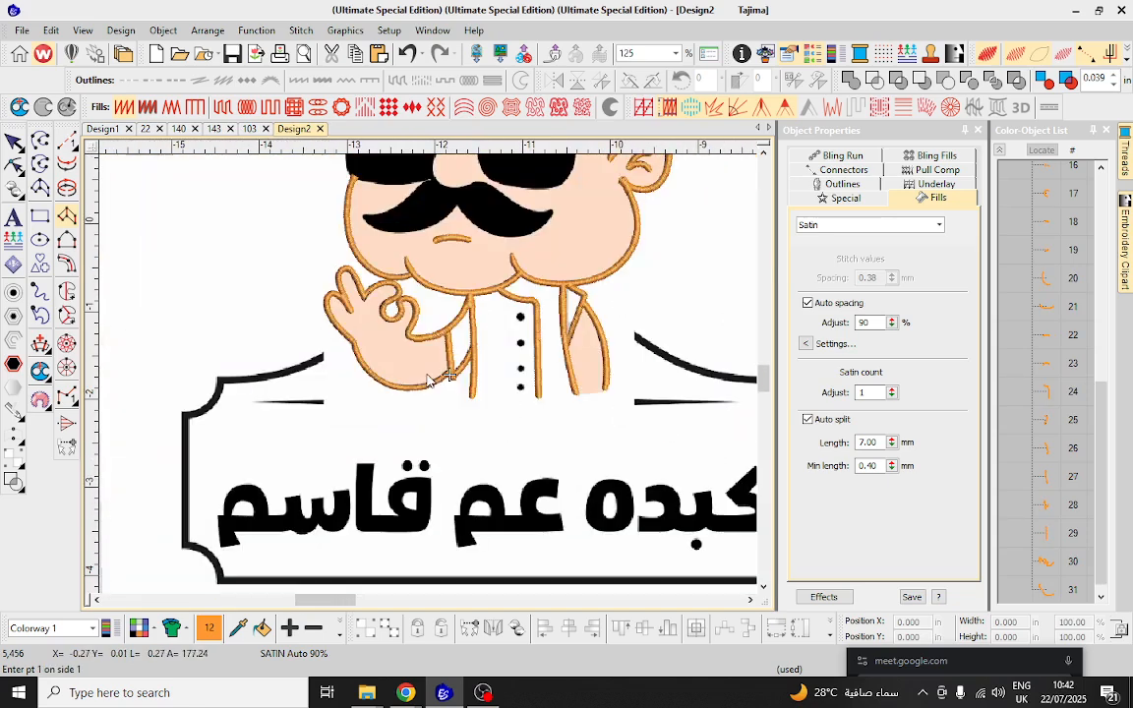
pyautogui.scroll(-2, 438, 356)
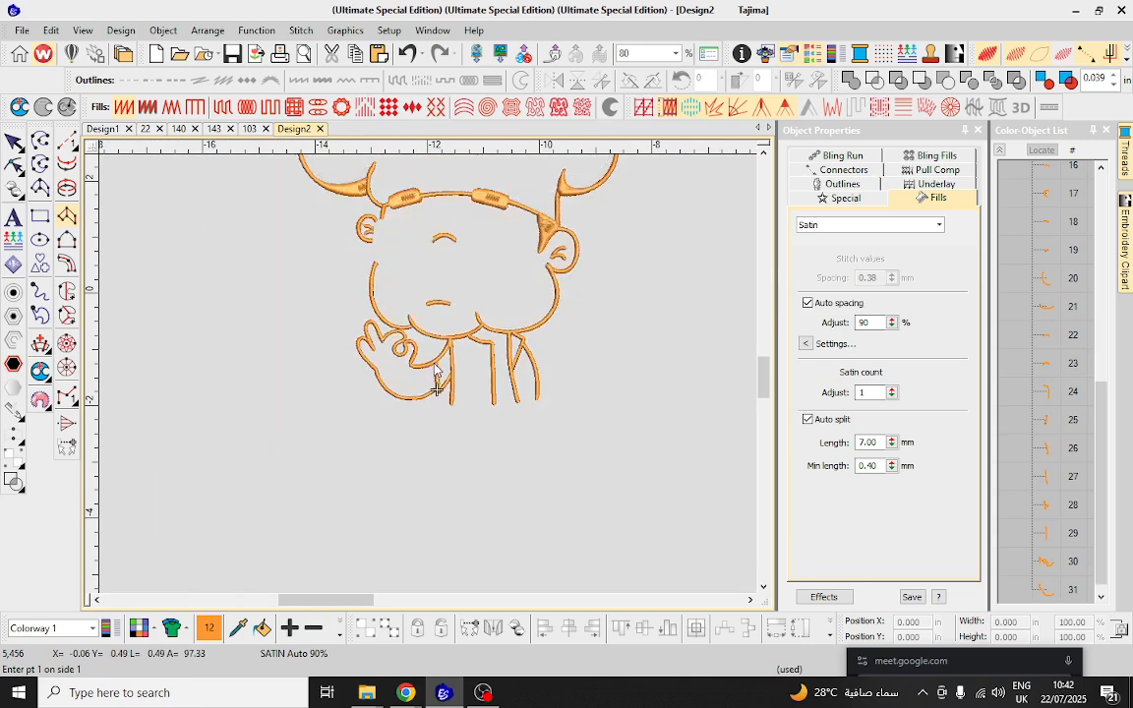
pyautogui.scroll(-2, 434, 366)
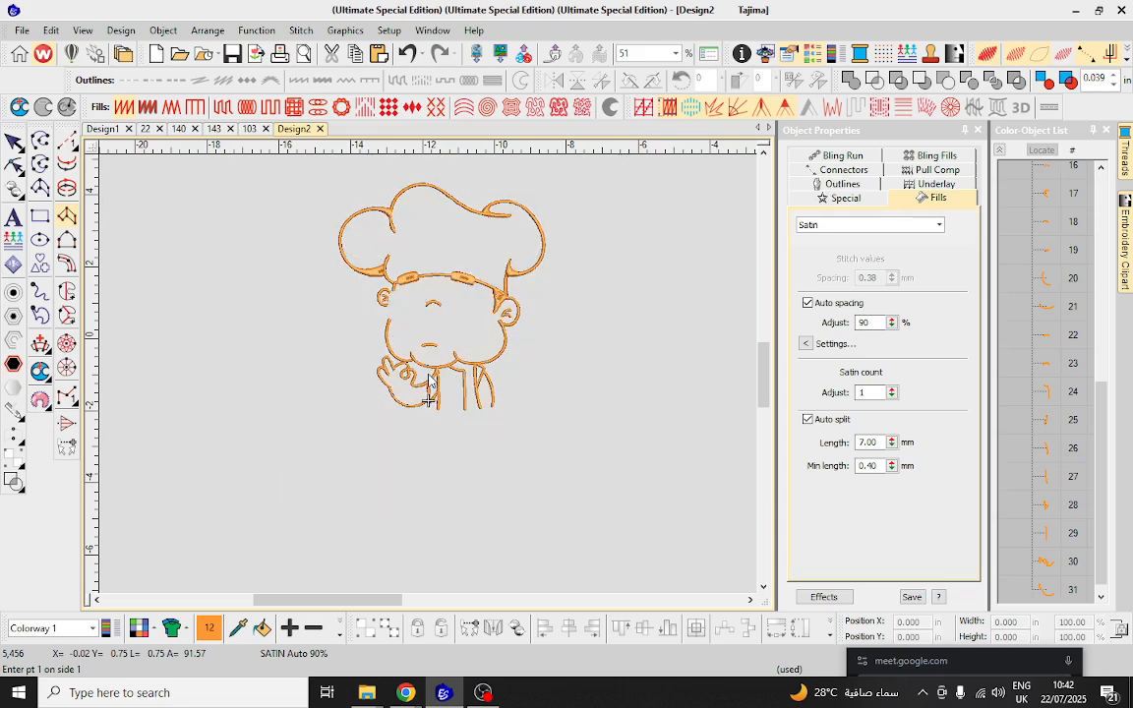
pyautogui.scroll(3, 429, 385)
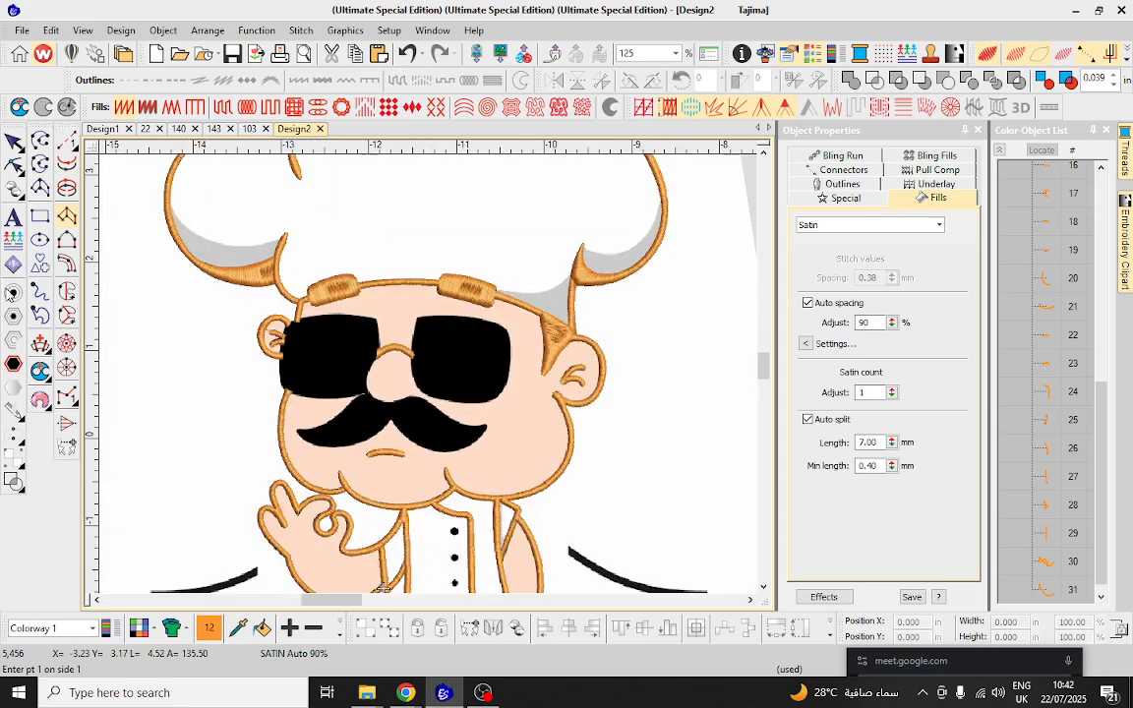
pyautogui.click(67, 292)
pyautogui.scroll(5, 383, 333)
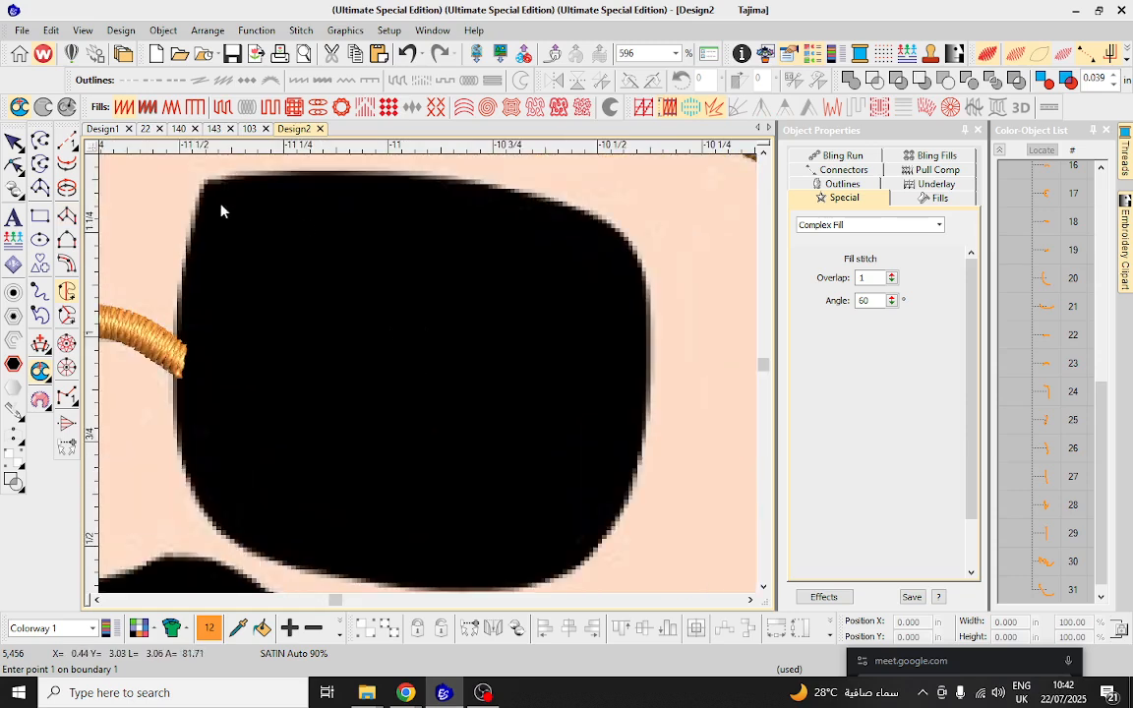
pyautogui.rightClick(278, 174)
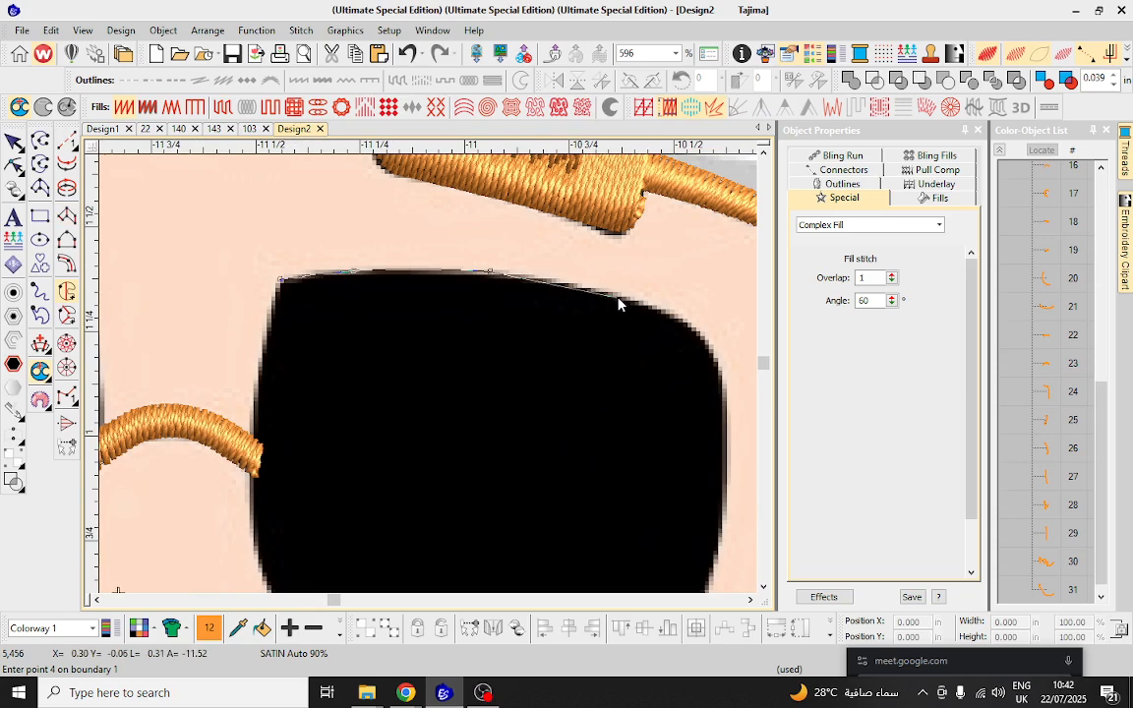
pyautogui.moveTo(689, 326); pyautogui.dragTo(540, 331)
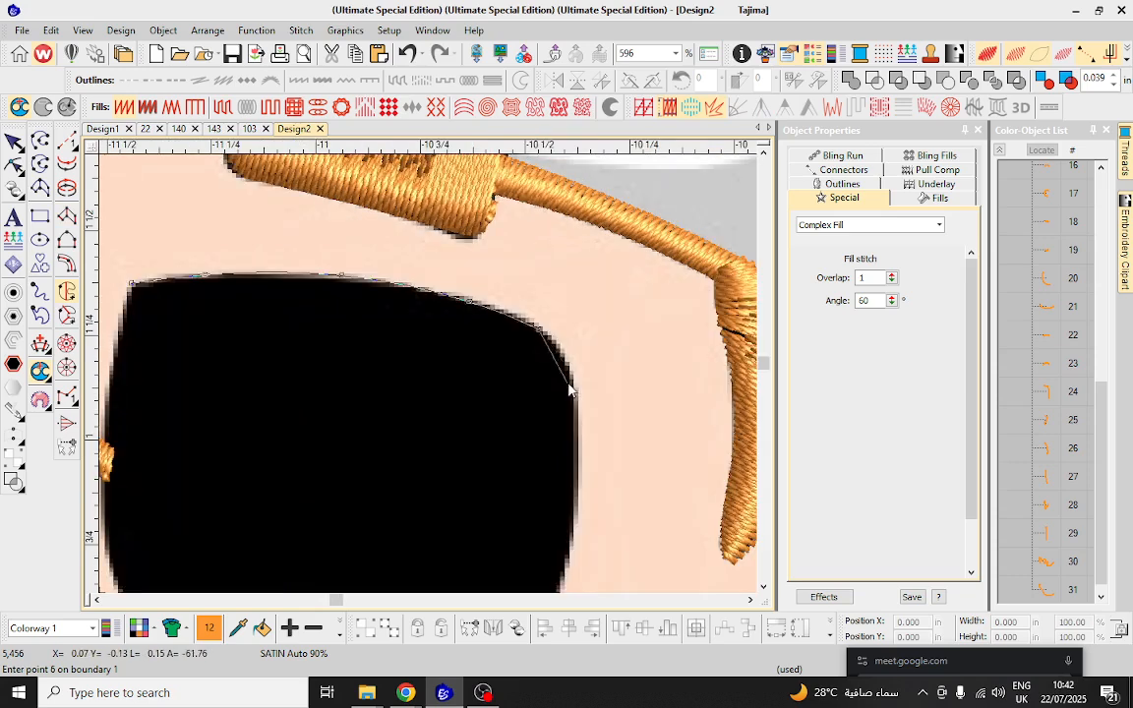
# Continue the lens boundary around the rounded upper outer corner and down the outer side to the lower curve.
pyautogui.click(568, 367)
pyautogui.click(574, 417)
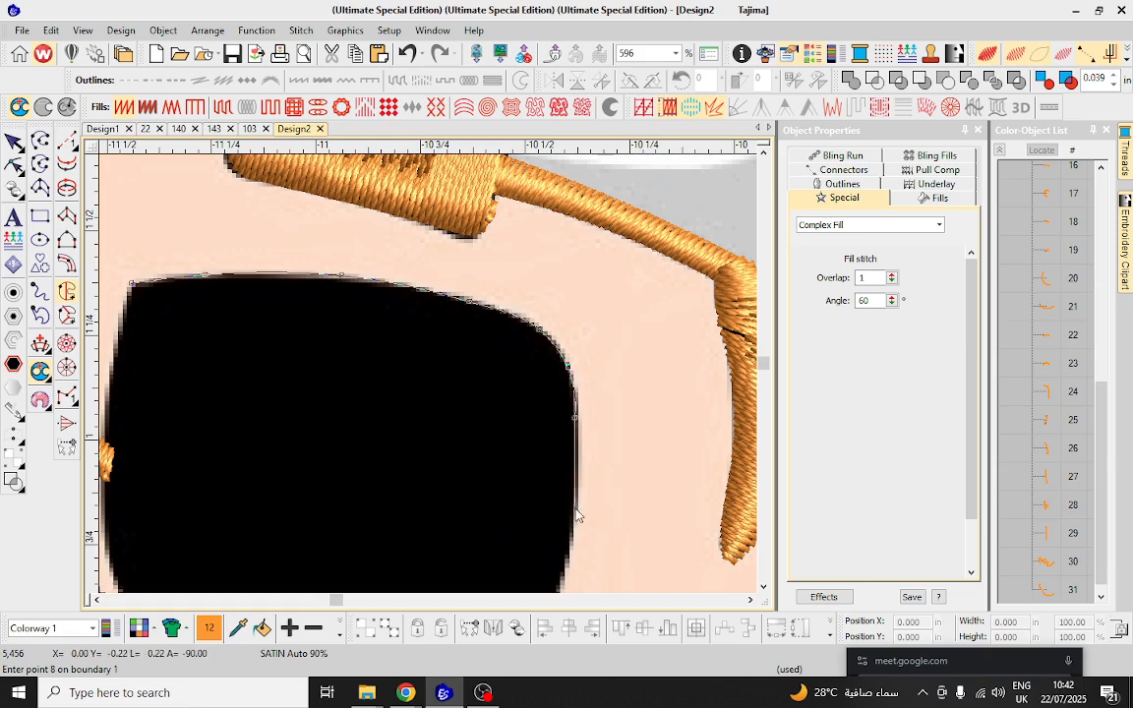
pyautogui.rightClick(577, 509)
pyautogui.scroll(-2, 549, 529)
pyautogui.scroll(3, 427, 372)
pyautogui.click(455, 446)
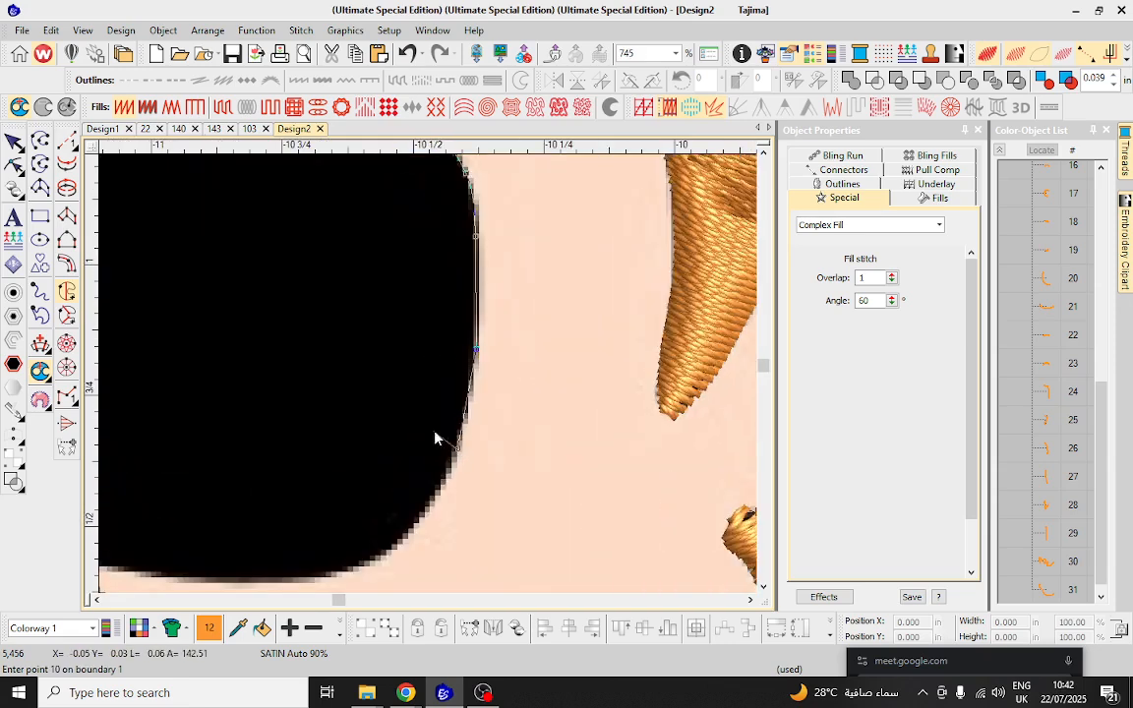
# Trace the boundary around the lens's rounded lower outer corner and along its lower edge to the lower inner corner.
pyautogui.click(408, 534)
pyautogui.click(344, 567)
pyautogui.scroll(-1, 313, 562)
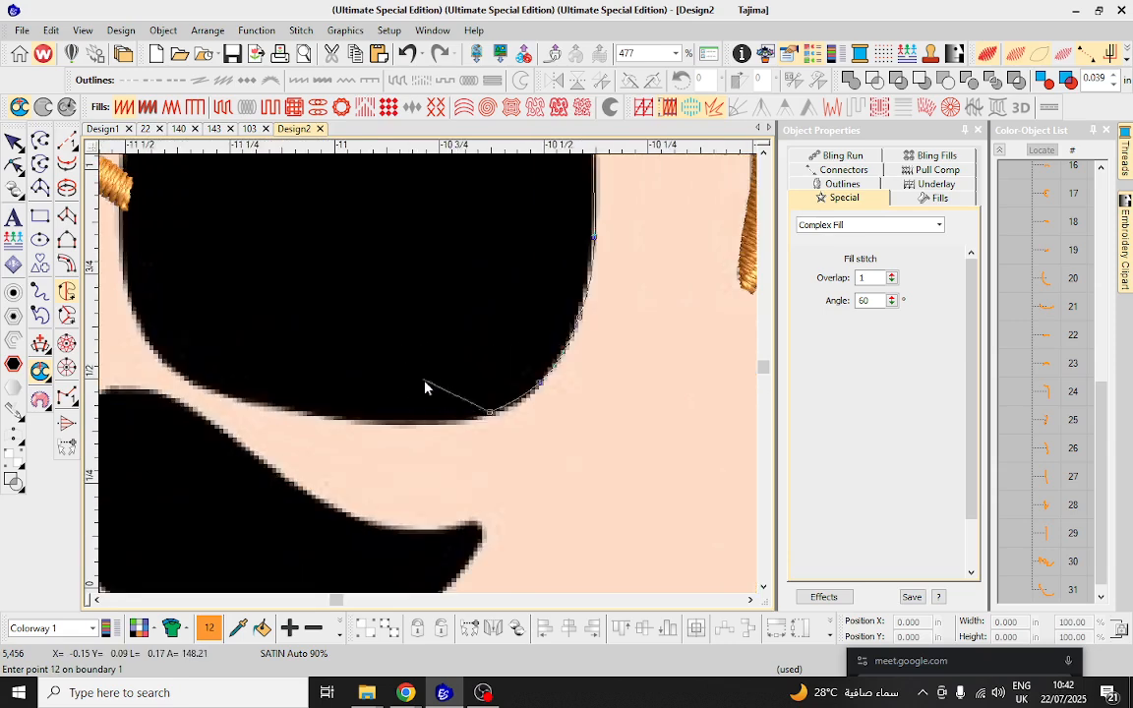
pyautogui.click(406, 421)
pyautogui.scroll(1, 406, 421)
pyautogui.click(248, 353)
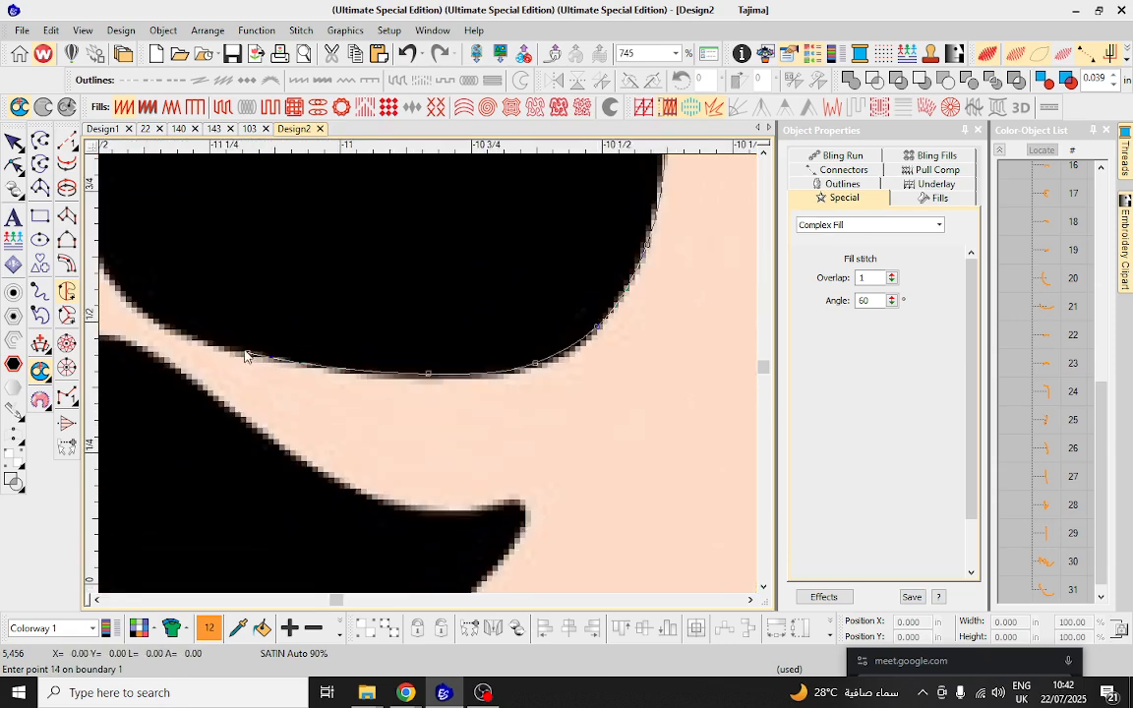
pyautogui.click(150, 315)
pyautogui.moveTo(151, 315); pyautogui.dragTo(300, 355)
pyautogui.rightClick(246, 295)
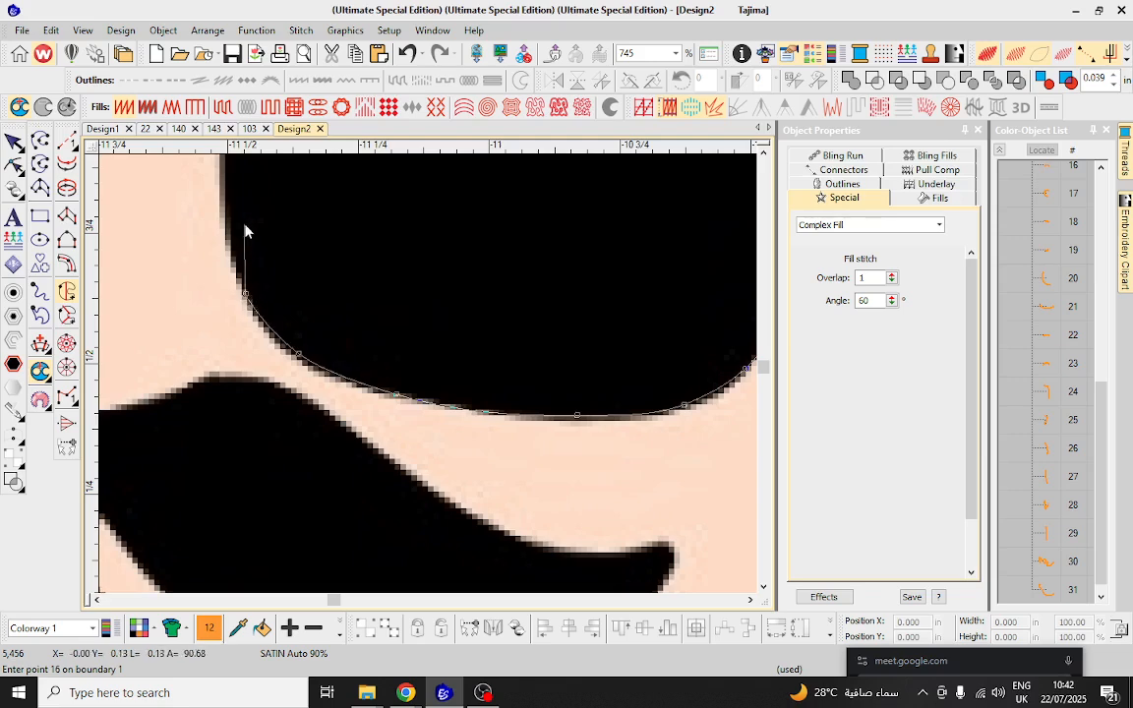
# Run the boundary up the lens's inner side past the stitched nose bridge to the starting corner and generate the Complex Fill.
pyautogui.click(227, 217)
pyautogui.scroll(-1, 228, 217)
pyautogui.scroll(1, 433, 295)
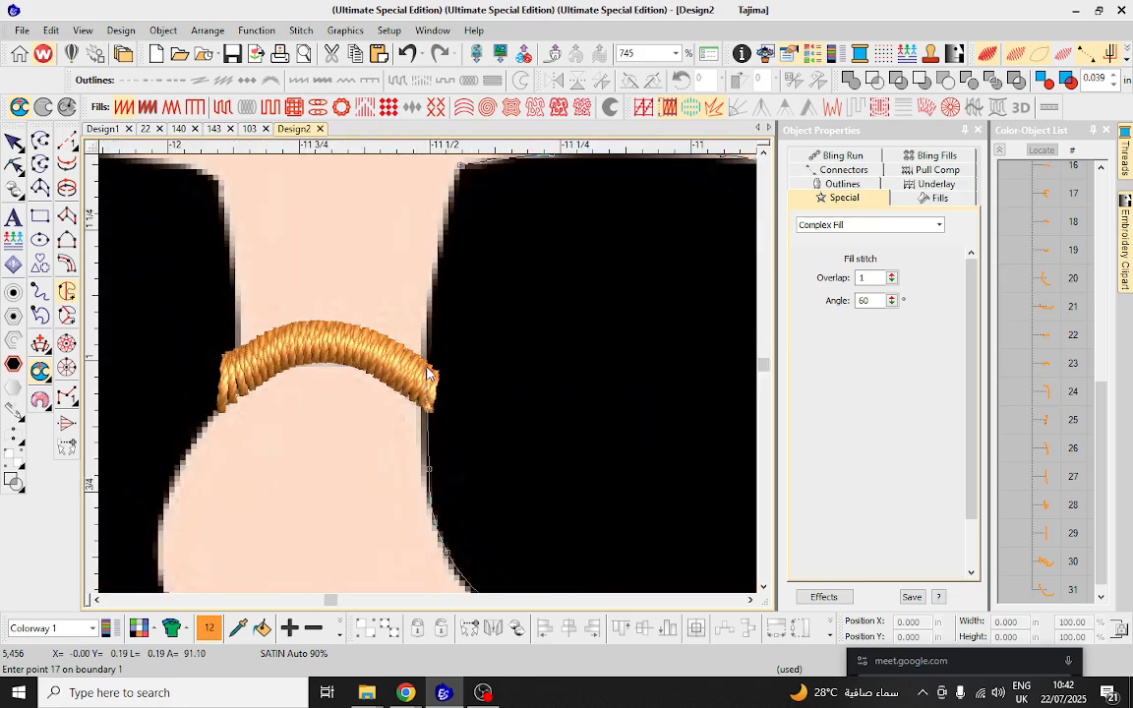
pyautogui.click(438, 292)
pyautogui.click(440, 250)
pyautogui.click(444, 265)
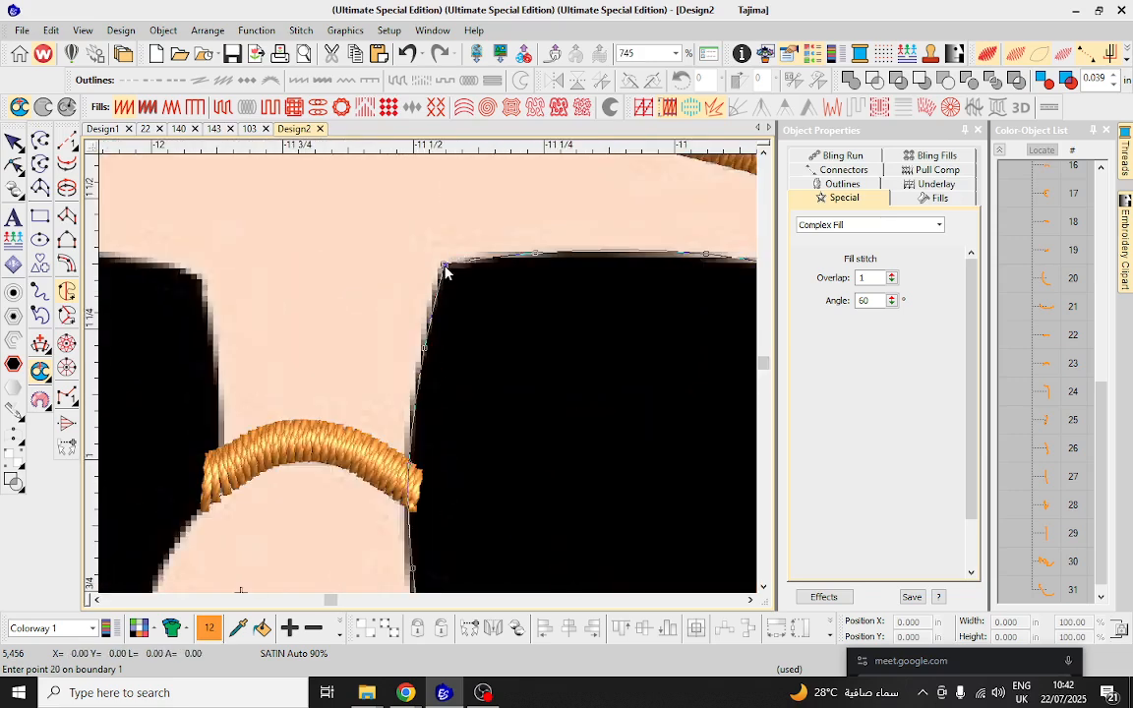
pyautogui.press('Return')
# Start a Complex Fill boundary at the other lens's upper inner corner and trace down its inner side along the nose.
pyautogui.scroll(-2, 378, 397)
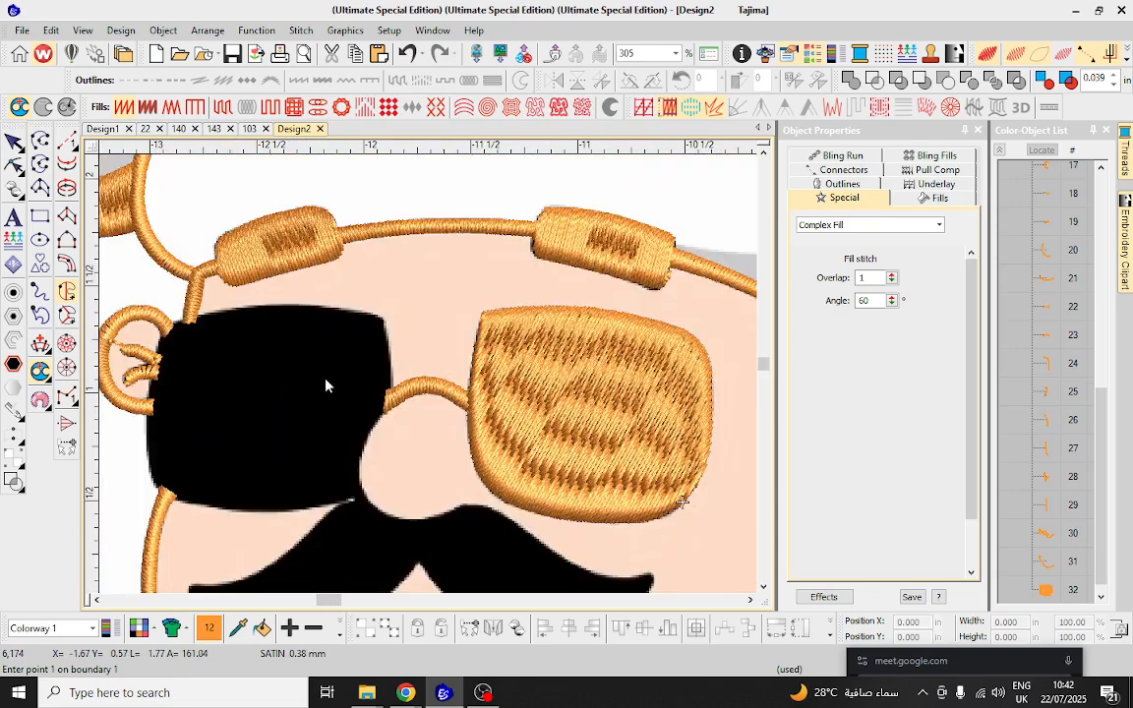
pyautogui.scroll(2, 327, 385)
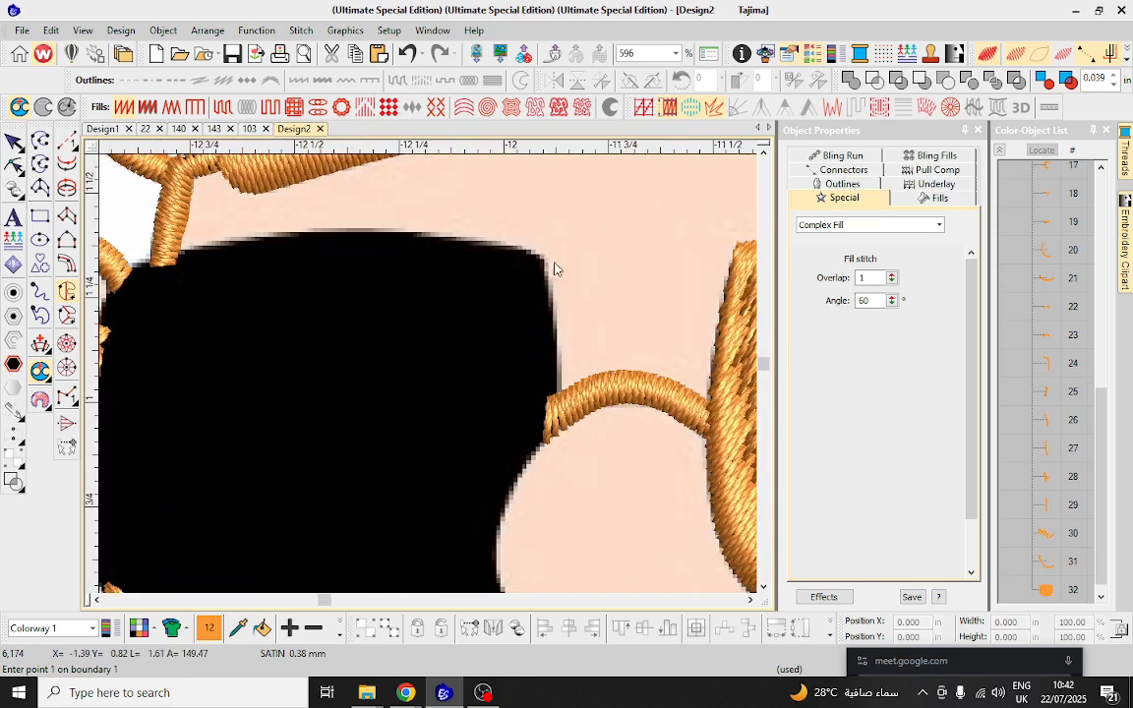
pyautogui.click(558, 325)
pyautogui.click(557, 395)
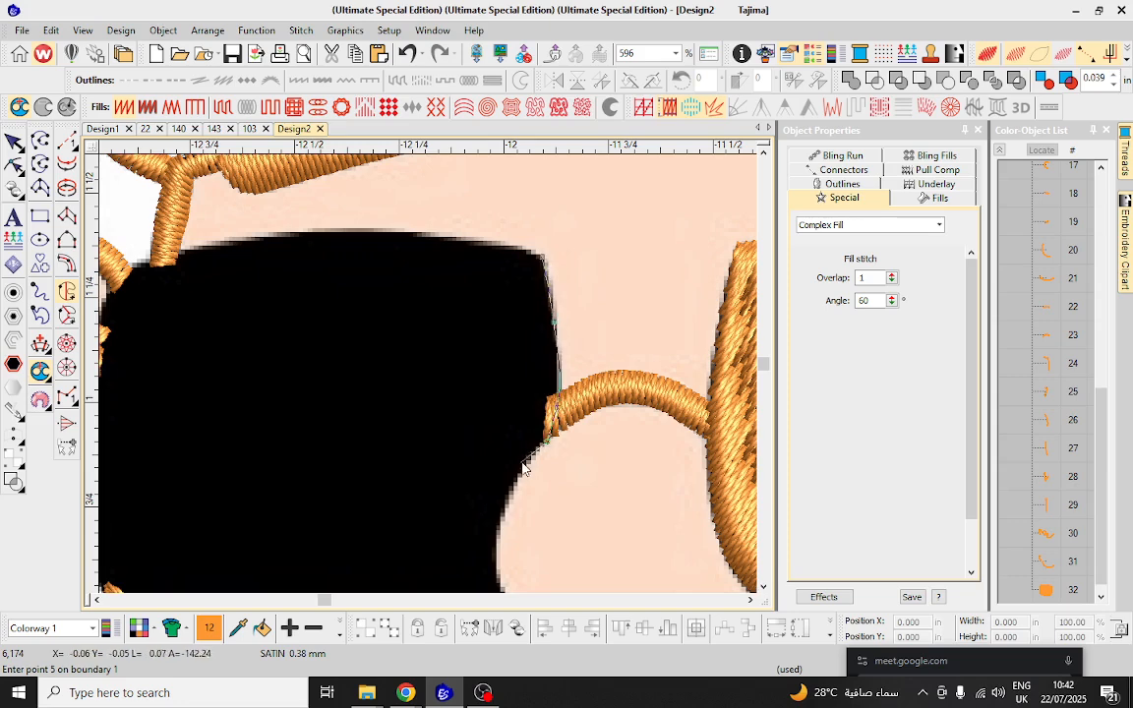
pyautogui.scroll(-2, 518, 480)
pyautogui.scroll(3, 422, 450)
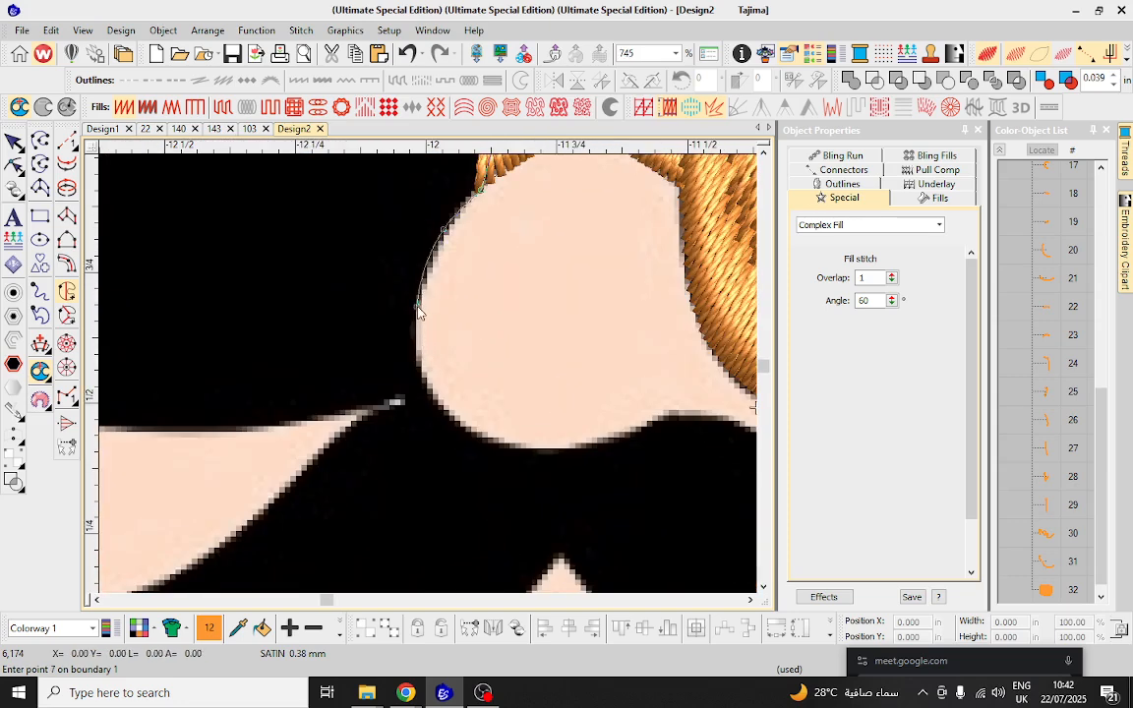
# Trace the second lens's lower edge from the nose to the stitched face outline and around the lower outer corner.
pyautogui.click(383, 403)
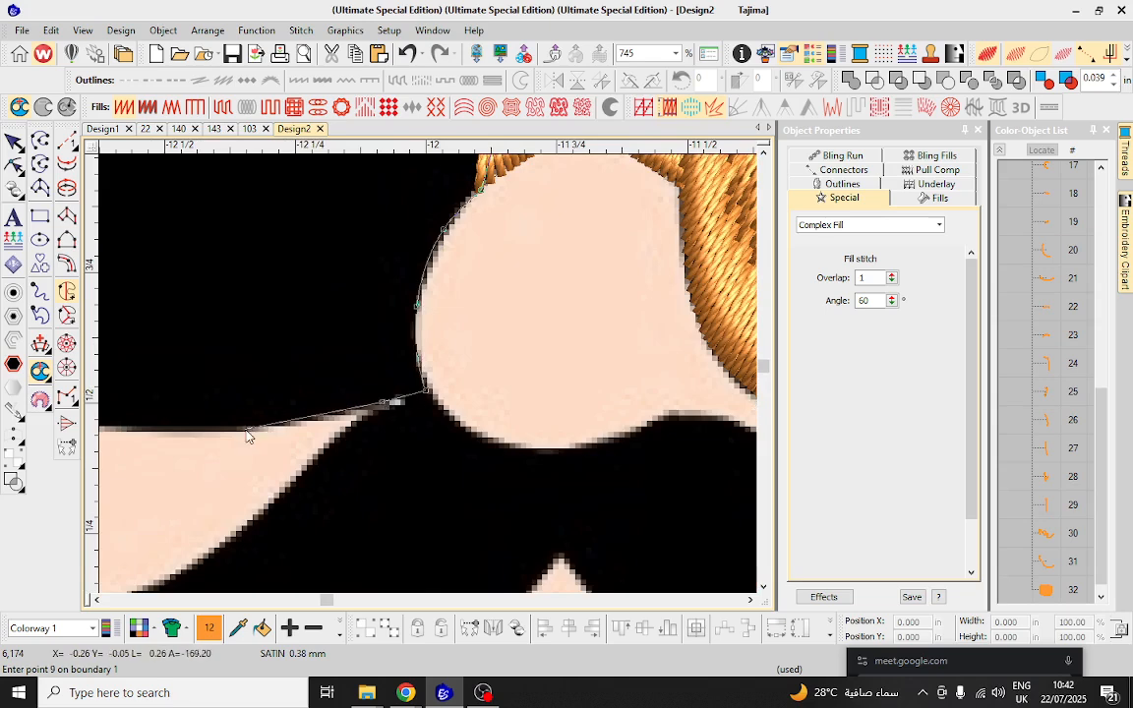
pyautogui.click(247, 430)
pyautogui.scroll(-2, 157, 428)
pyautogui.scroll(2, 431, 368)
pyautogui.rightClick(391, 383)
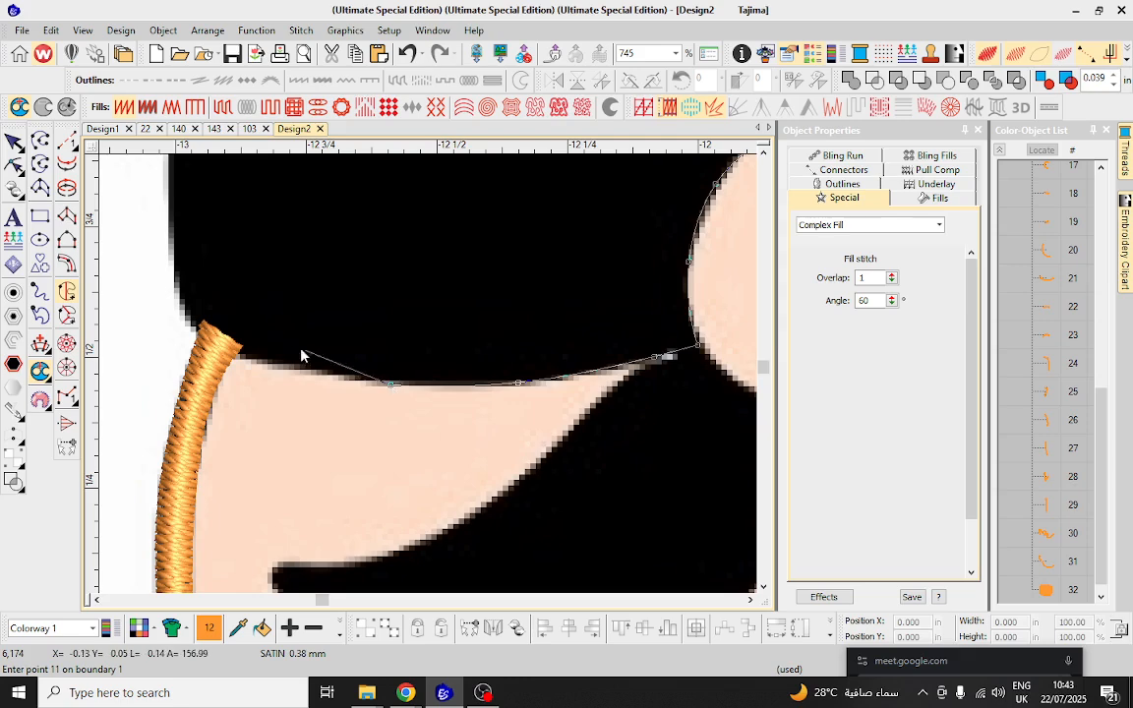
pyautogui.rightClick(243, 358)
pyautogui.rightClick(194, 326)
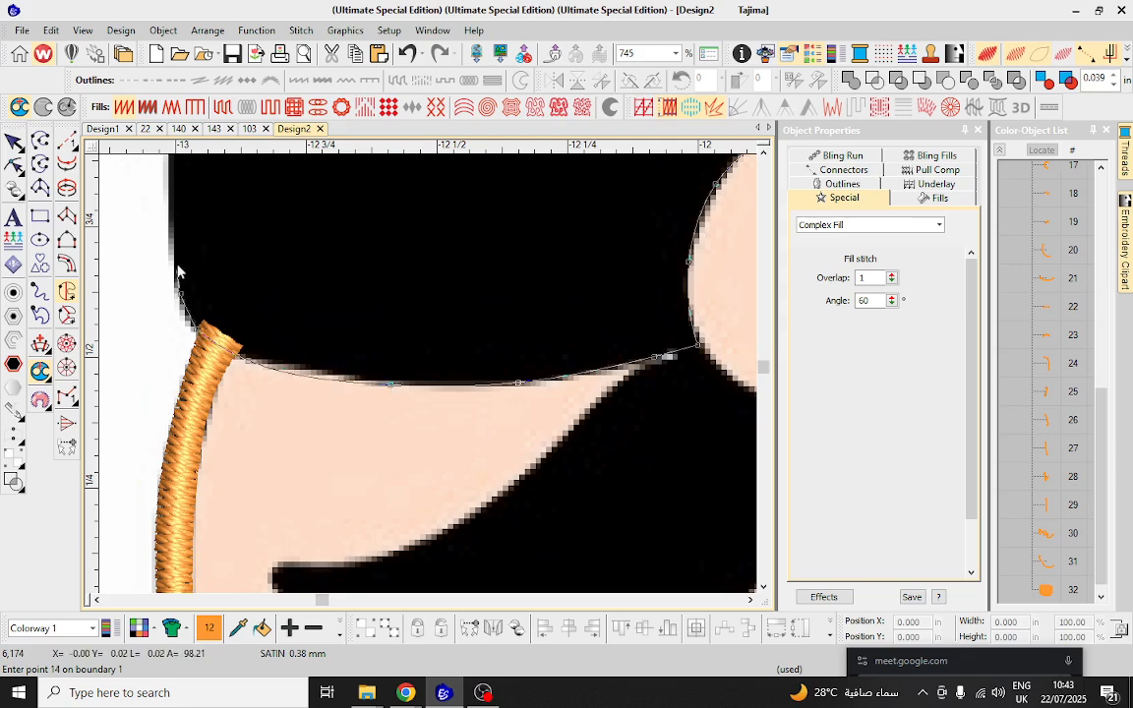
# Carry the second lens's boundary up its outer side past the stitched ear lines.
pyautogui.rightClick(178, 271)
pyautogui.scroll(-2, 470, 395)
pyautogui.scroll(1, 395, 373)
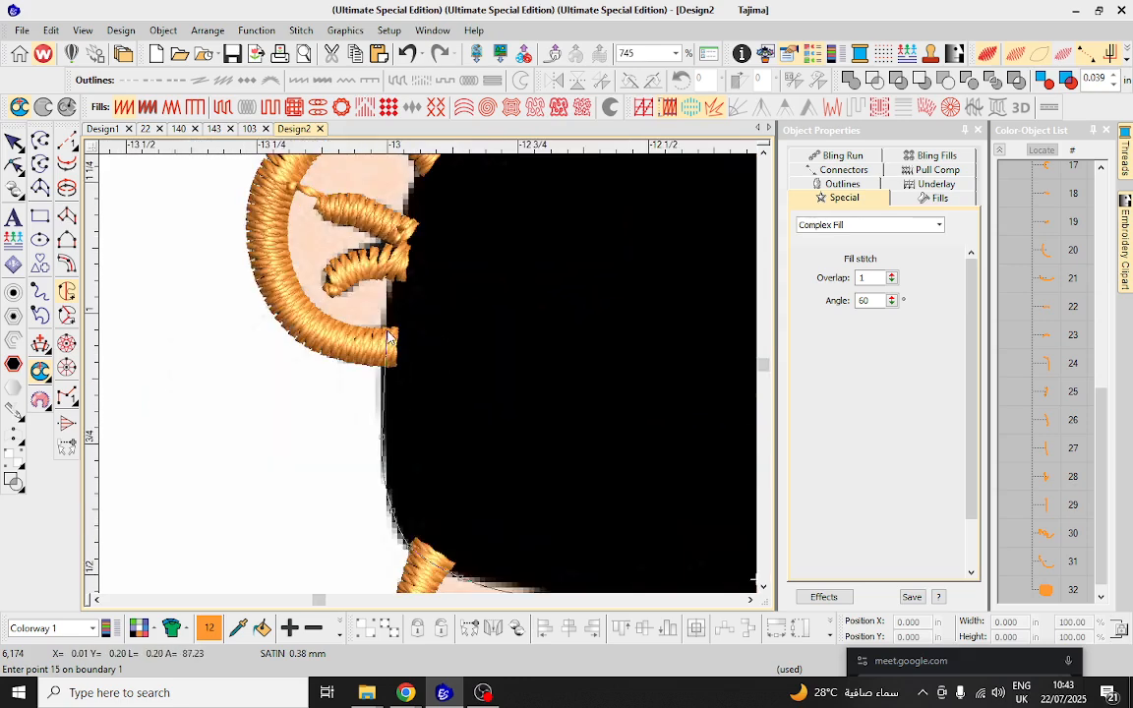
pyautogui.rightClick(387, 335)
pyautogui.rightClick(403, 212)
pyautogui.scroll(-2, 403, 211)
pyautogui.scroll(2, 440, 340)
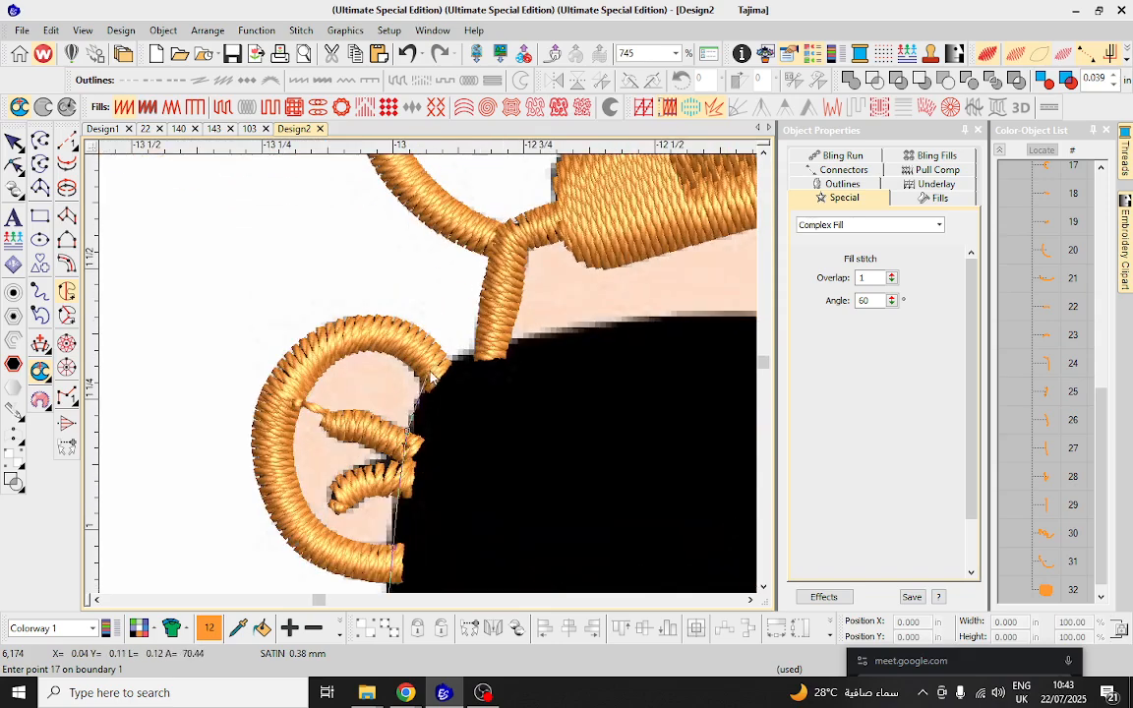
# Trace the second lens's upper edge from the ear back to the starting corner and generate the Complex Fill.
pyautogui.rightClick(445, 363)
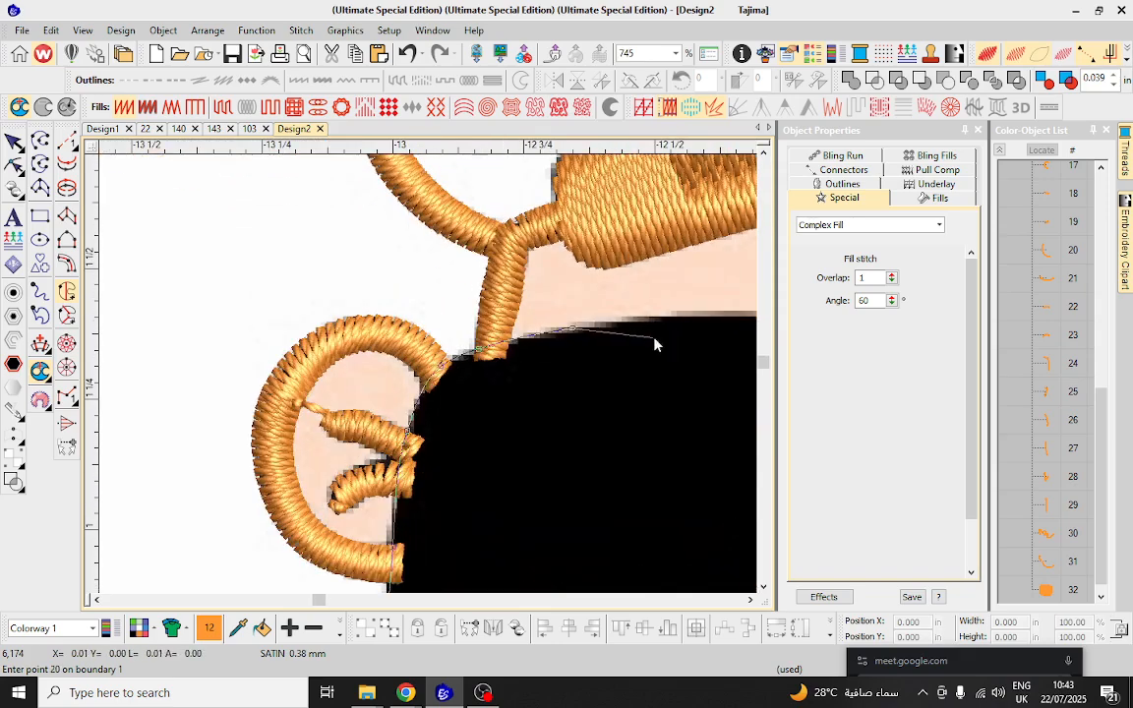
pyautogui.scroll(-2, 656, 344)
pyautogui.scroll(2, 447, 368)
pyautogui.rightClick(590, 360)
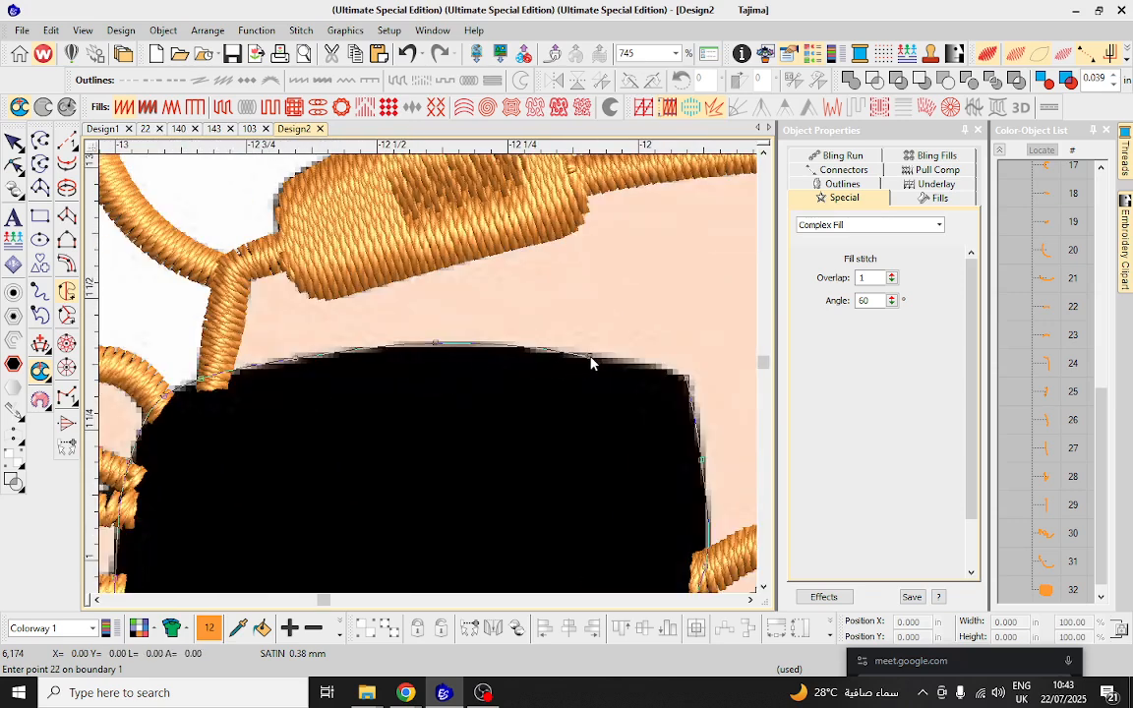
pyautogui.rightClick(684, 381)
pyautogui.press('Return')
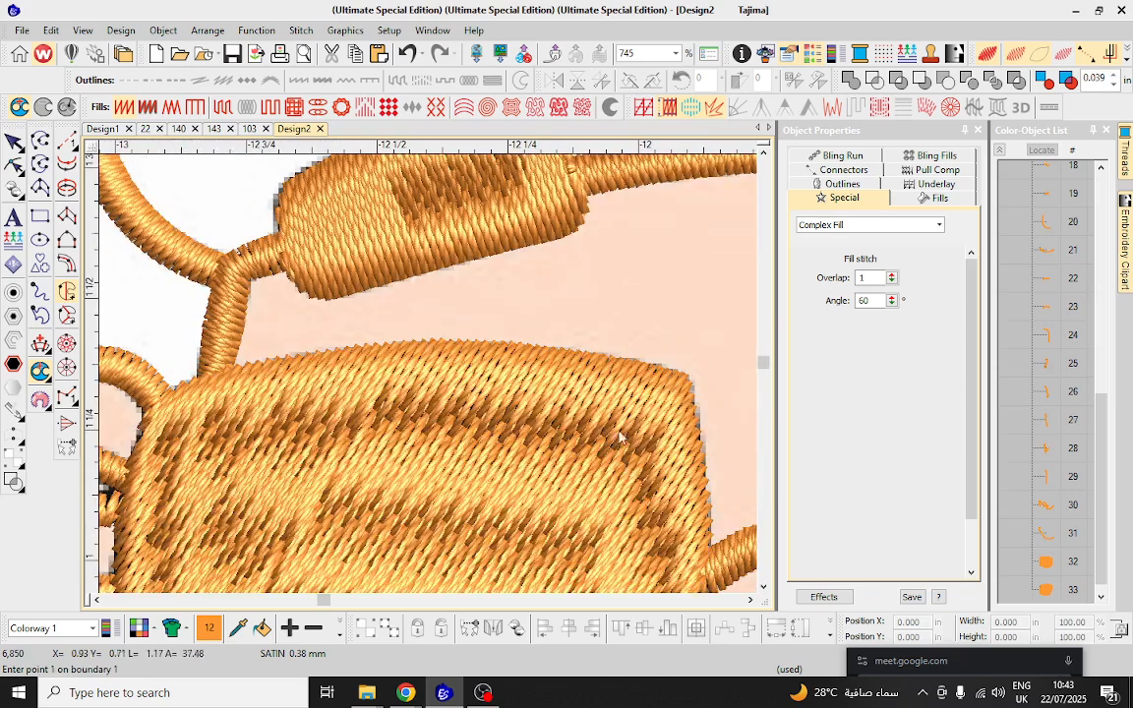
# Start a Complex Fill boundary at the black moustache's tip nearest the smaller ear and trace its upper edge.
pyautogui.scroll(-3, 387, 337)
pyautogui.scroll(-3, 413, 363)
pyautogui.scroll(6, 429, 378)
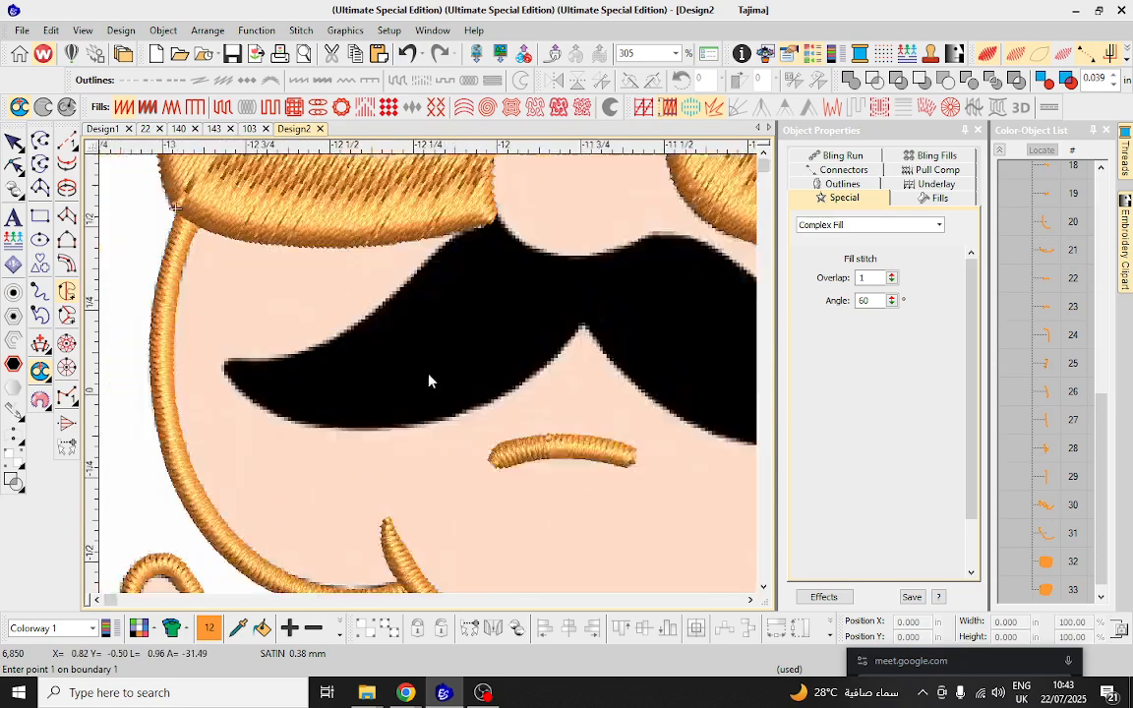
pyautogui.rightClick(282, 365)
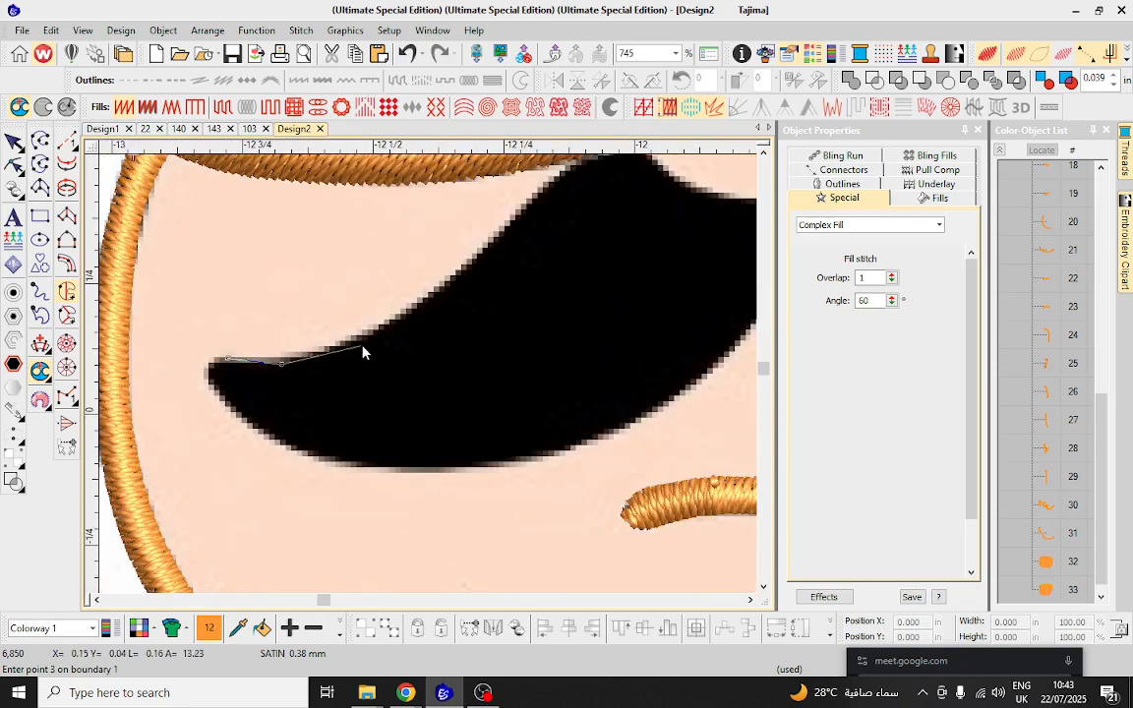
# Trace the upper edge of the moustache's left half with curve points, from near its tip to the dip under the nose.
pyautogui.rightClick(364, 336)
pyautogui.rightClick(460, 272)
pyautogui.scroll(-1, 460, 273)
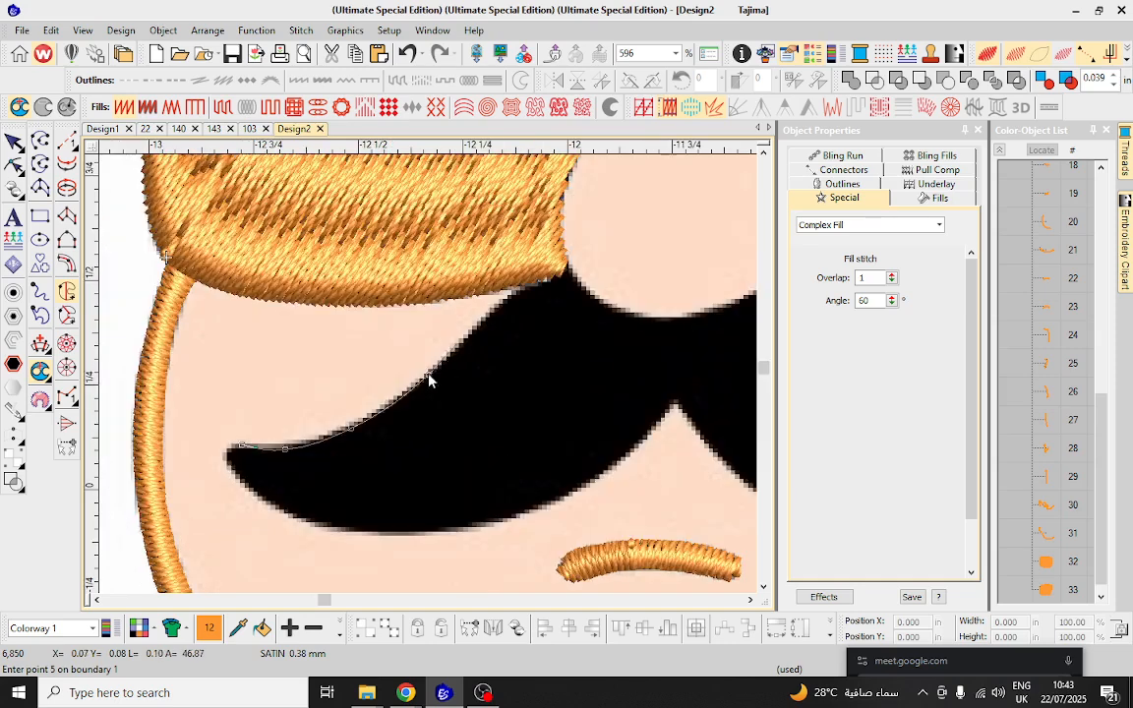
pyautogui.scroll(1, 459, 346)
pyautogui.rightClick(452, 367)
pyautogui.rightClick(496, 321)
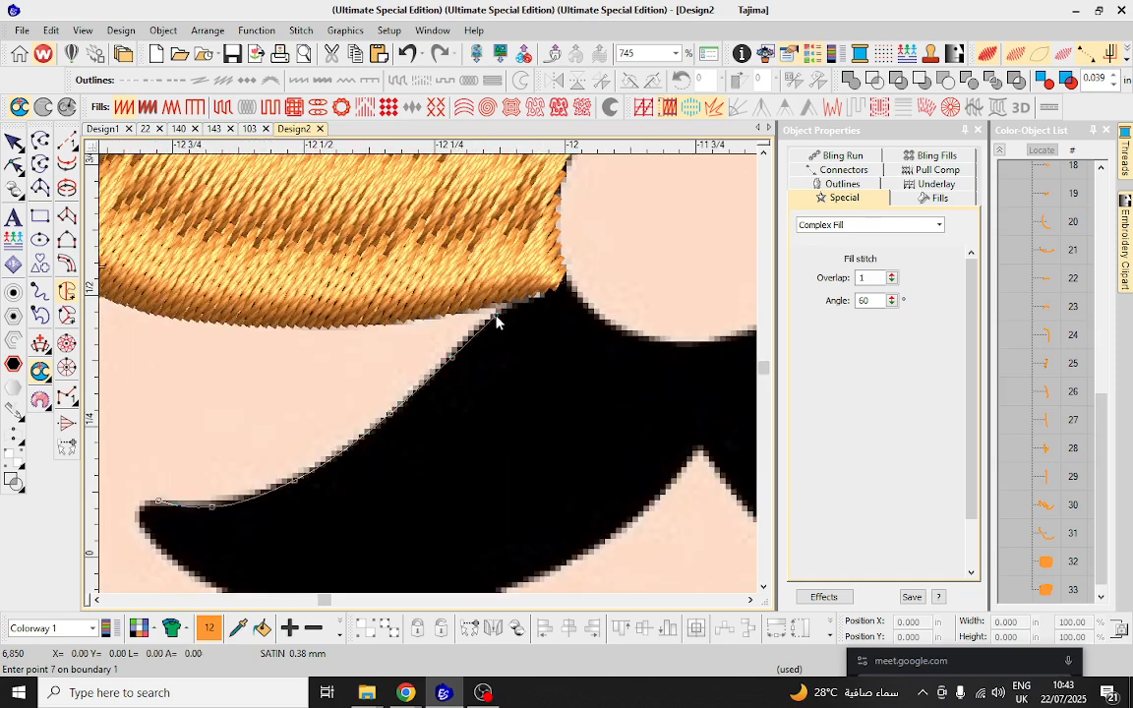
pyautogui.rightClick(565, 286)
pyautogui.rightClick(614, 328)
pyautogui.rightClick(686, 344)
pyautogui.scroll(-1, 687, 344)
pyautogui.scroll(1, 442, 379)
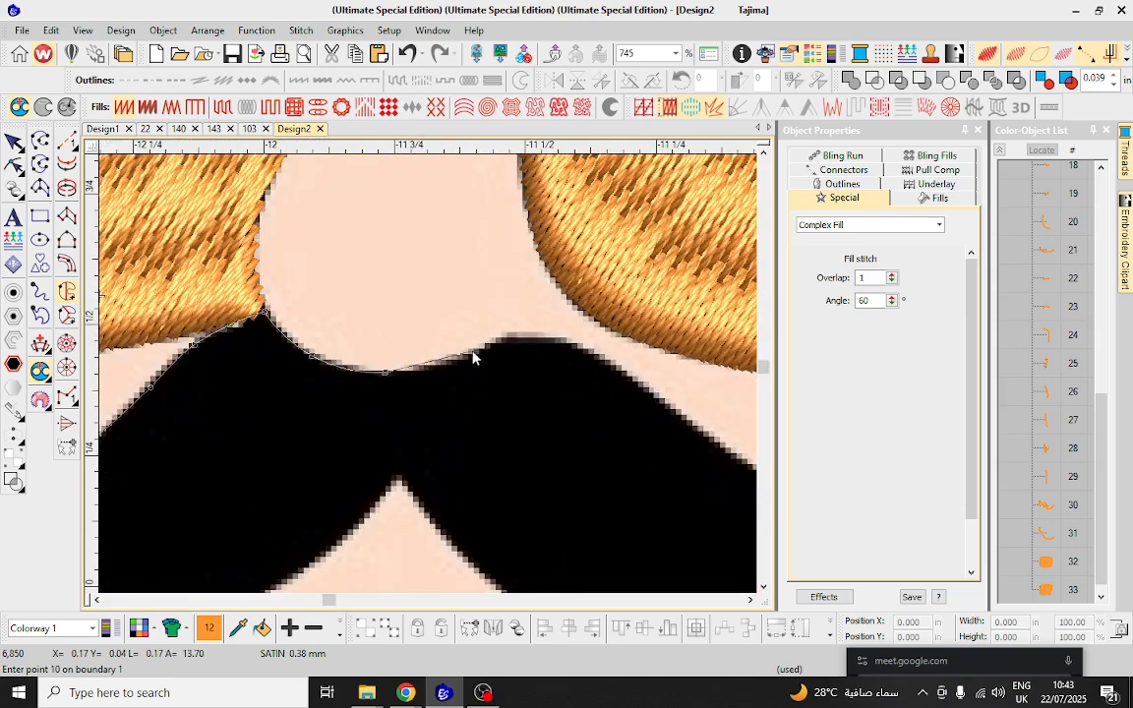
# Continue the boundary along the upper edge of the moustache's right half to its tip.
pyautogui.rightClick(473, 356)
pyautogui.rightClick(642, 382)
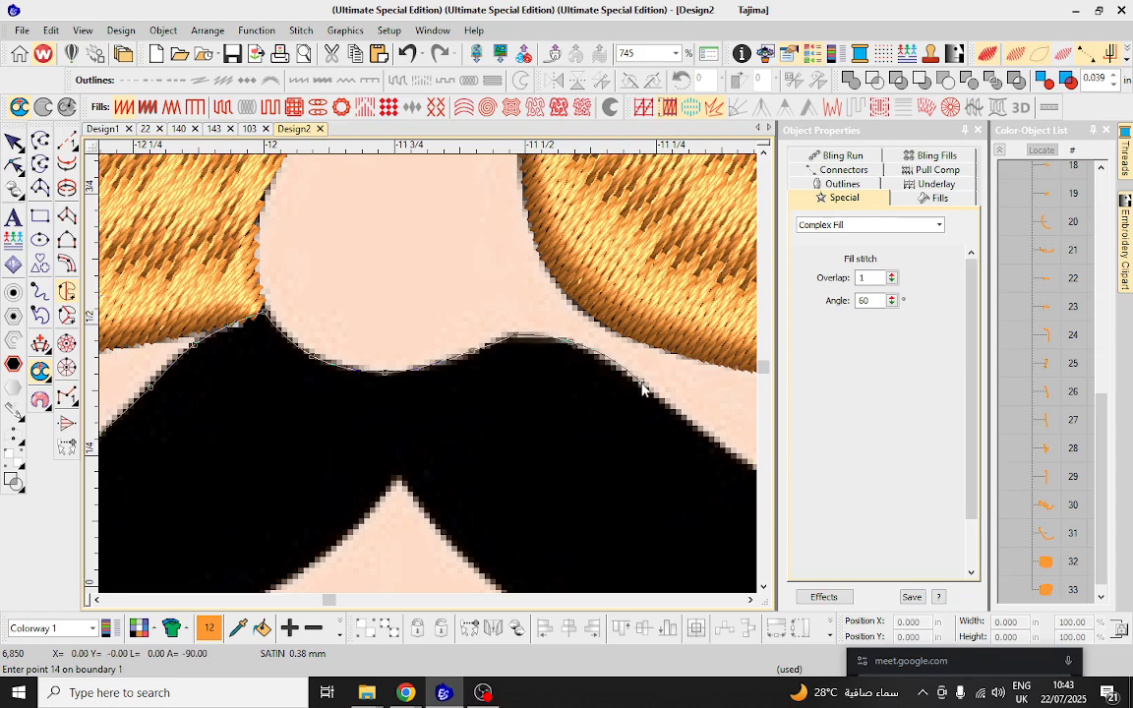
pyautogui.scroll(-2, 641, 384)
pyautogui.scroll(3, 468, 445)
pyautogui.rightClick(541, 372)
pyautogui.rightClick(589, 400)
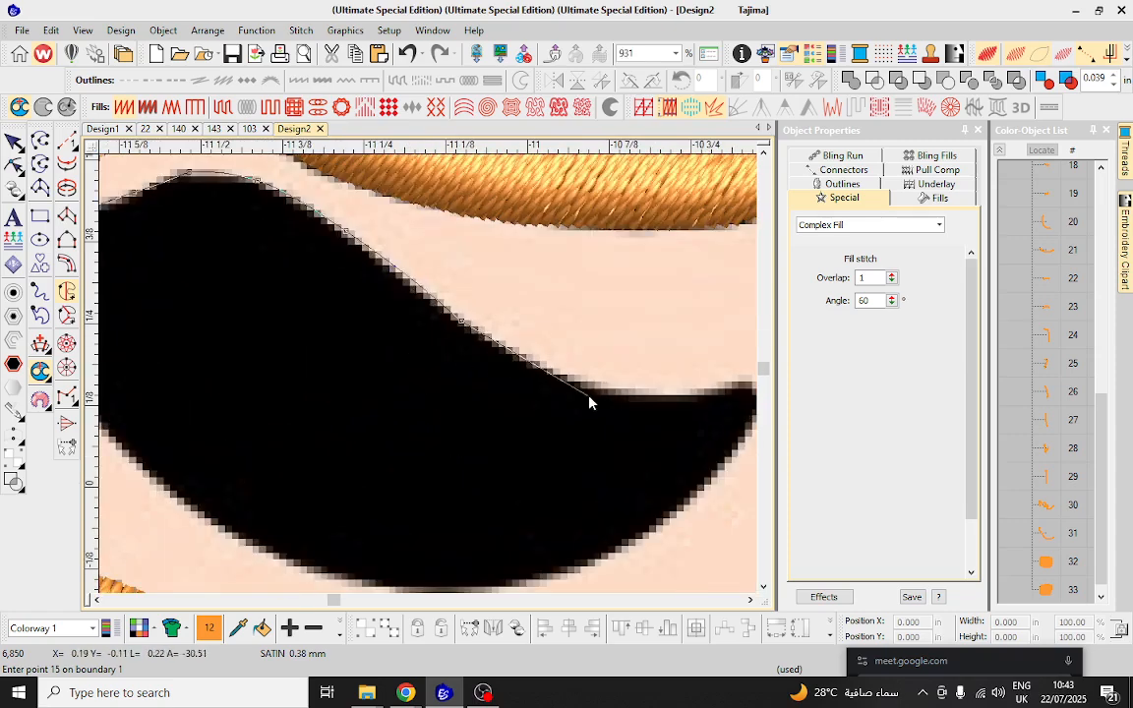
pyautogui.rightClick(686, 398)
pyautogui.scroll(-1, 687, 397)
pyautogui.scroll(1, 405, 373)
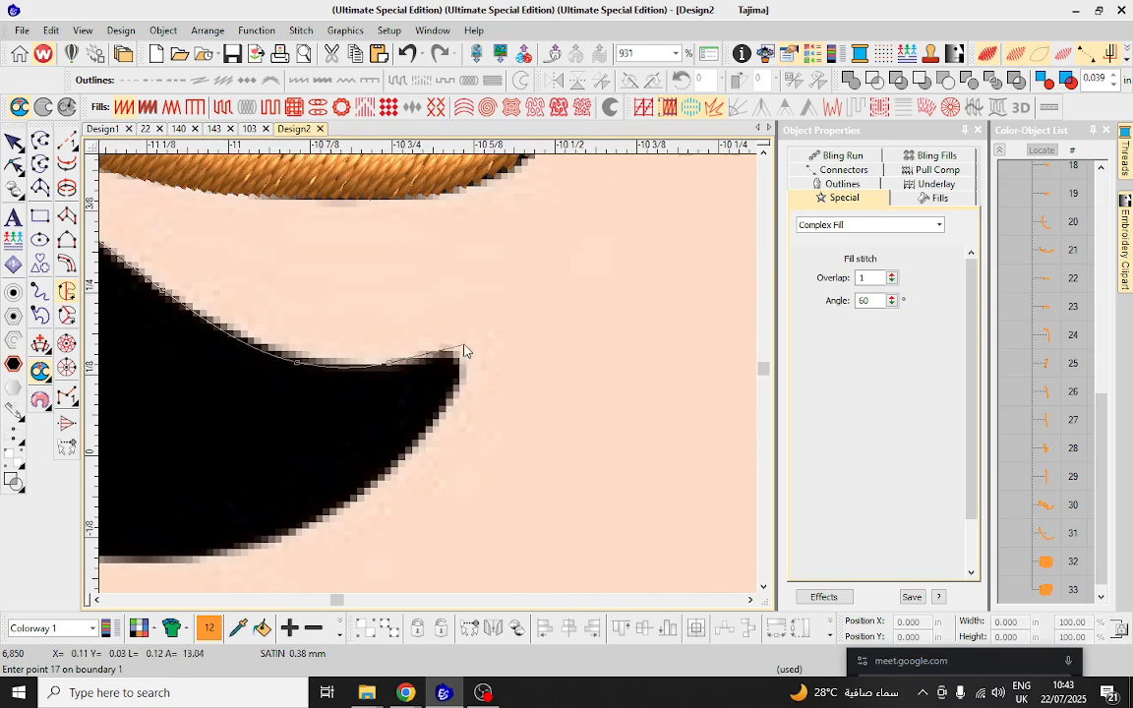
pyautogui.rightClick(436, 353)
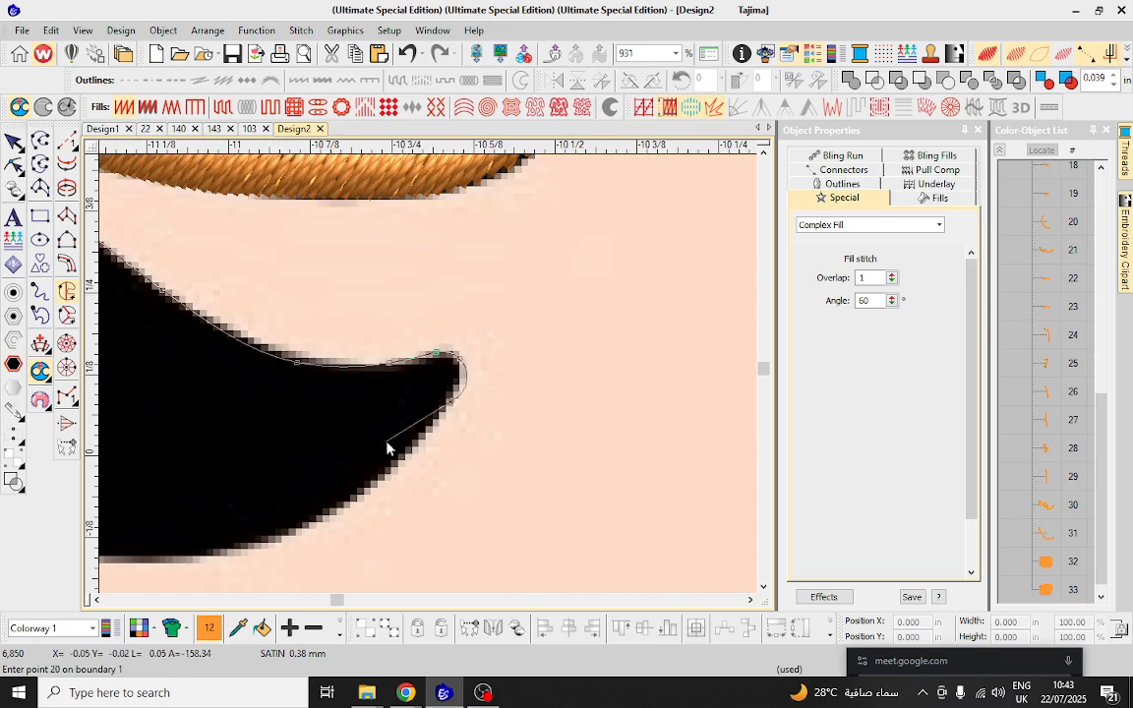
# Trace the lower edge of the moustache's right half from the tip back to the central notch.
pyautogui.rightClick(368, 488)
pyautogui.scroll(-2, 369, 488)
pyautogui.scroll(1, 412, 354)
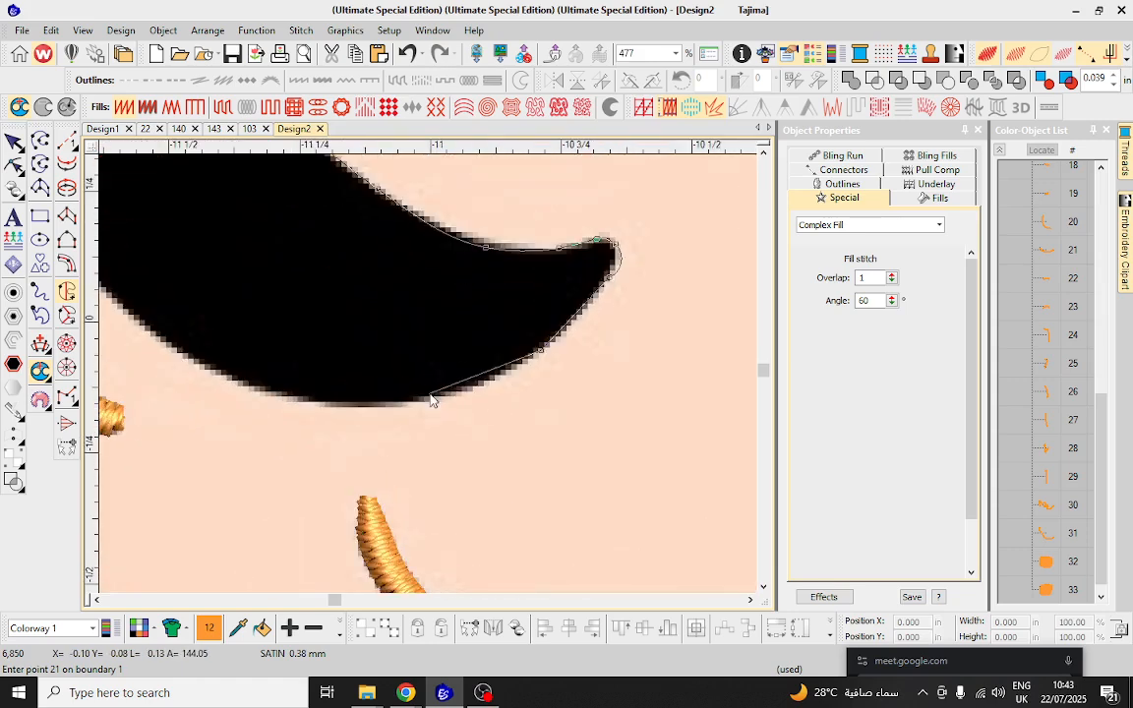
pyautogui.rightClick(430, 400)
pyautogui.rightClick(320, 402)
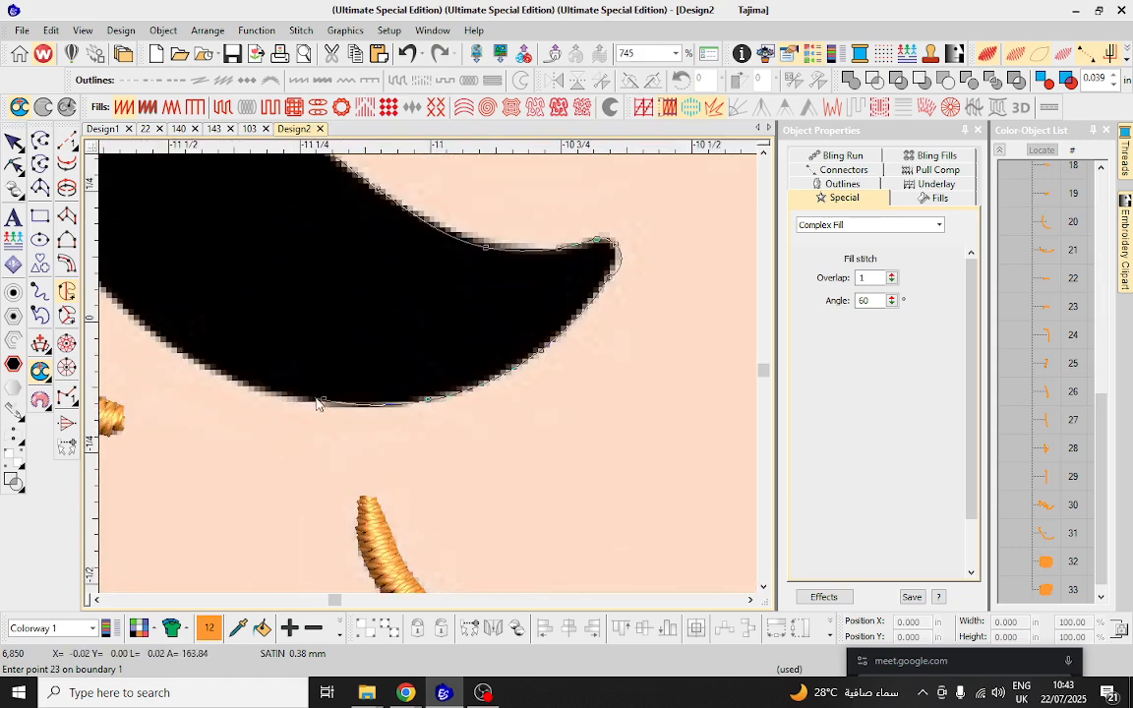
pyautogui.rightClick(204, 366)
pyautogui.scroll(-2, 204, 366)
pyautogui.scroll(2, 408, 355)
pyautogui.rightClick(396, 374)
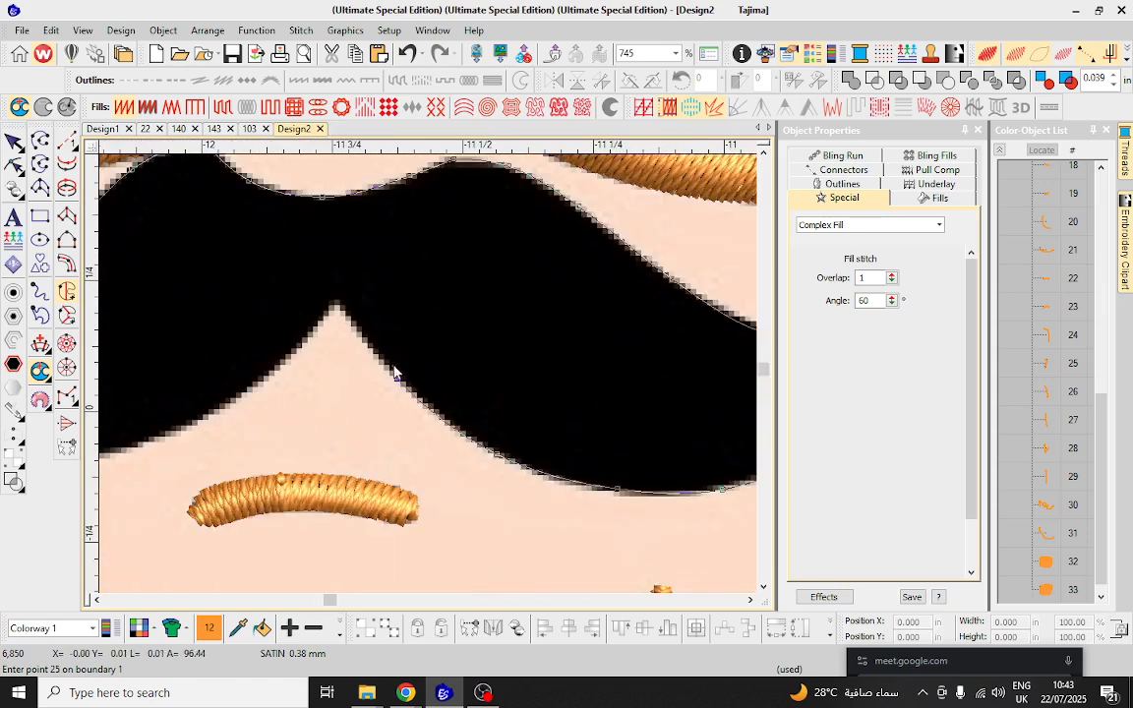
# Trace the lower edge of the moustache's left half, close the boundary at the starting point and generate the Complex Fill.
pyautogui.rightClick(308, 332)
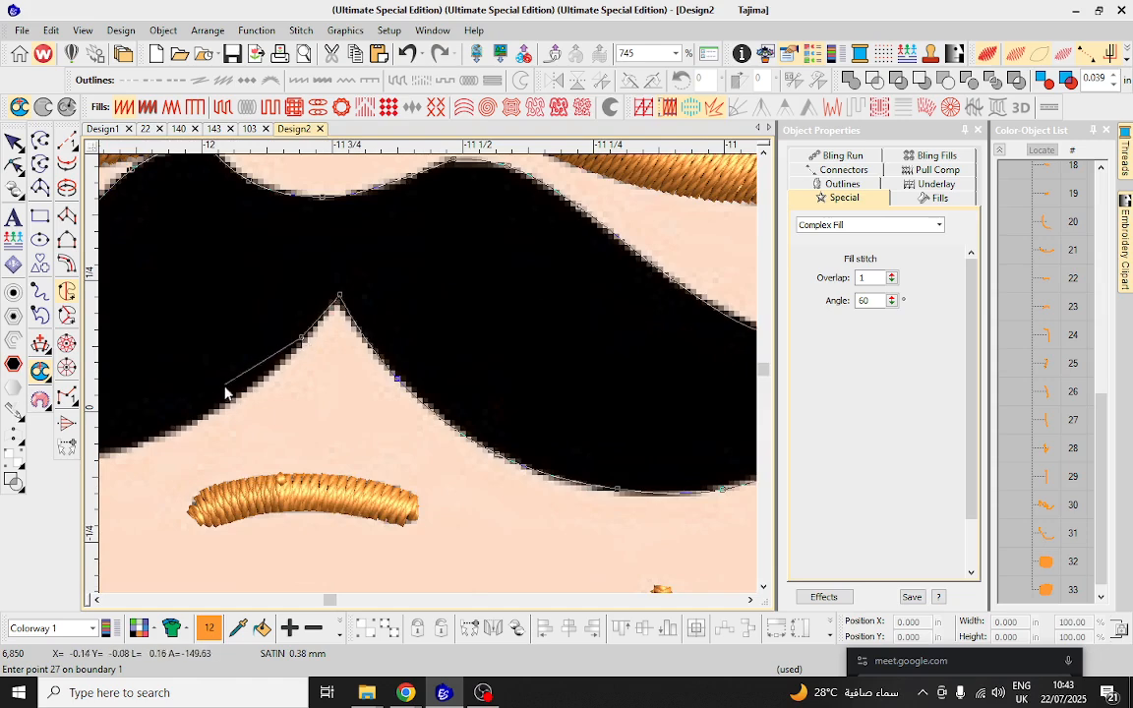
pyautogui.rightClick(230, 393)
pyautogui.scroll(-2, 169, 413)
pyautogui.scroll(3, 389, 376)
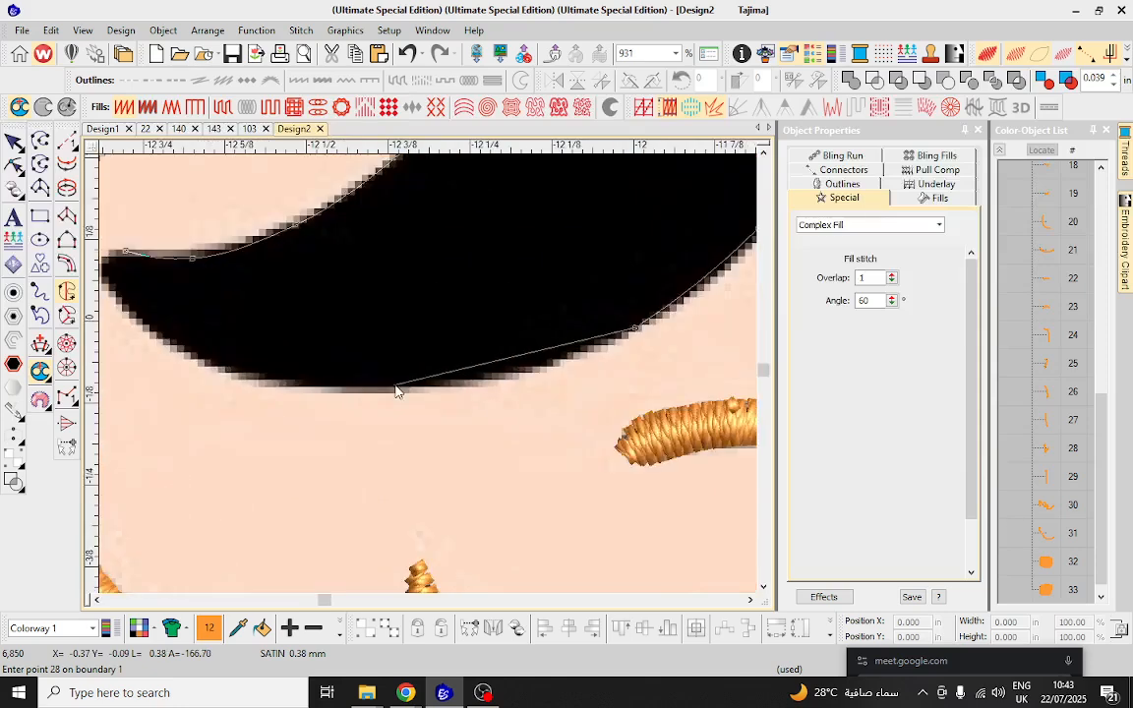
pyautogui.rightClick(391, 387)
pyautogui.rightClick(216, 369)
pyautogui.rightClick(275, 339)
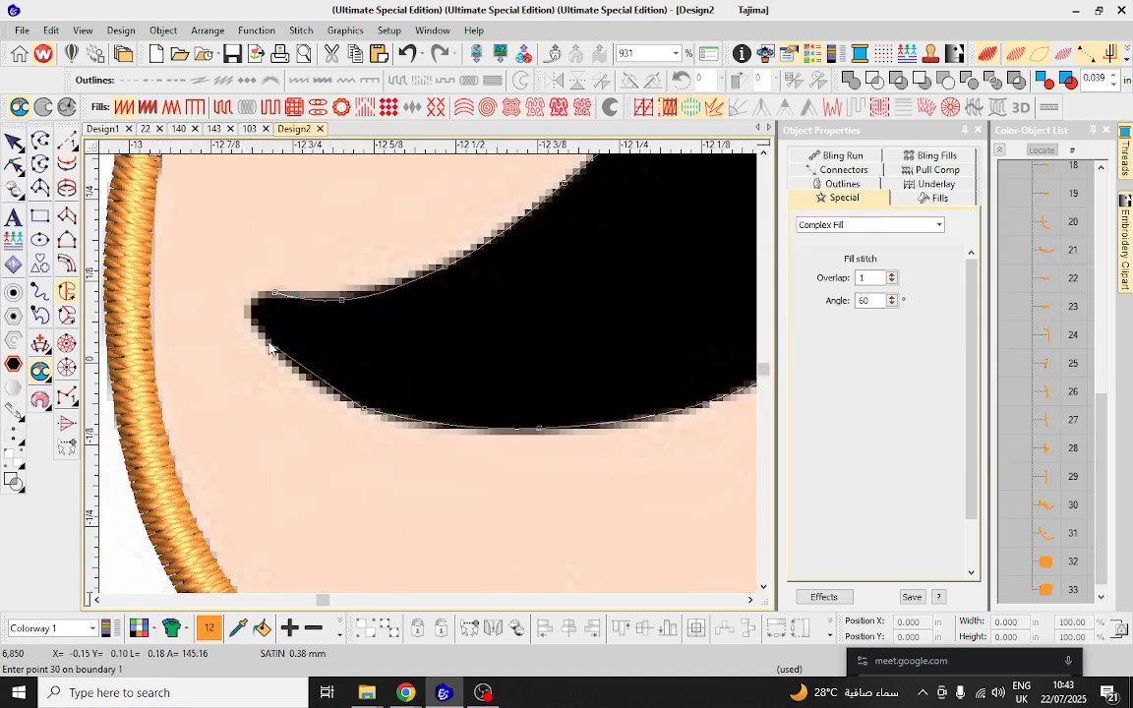
pyautogui.scroll(2, 251, 318)
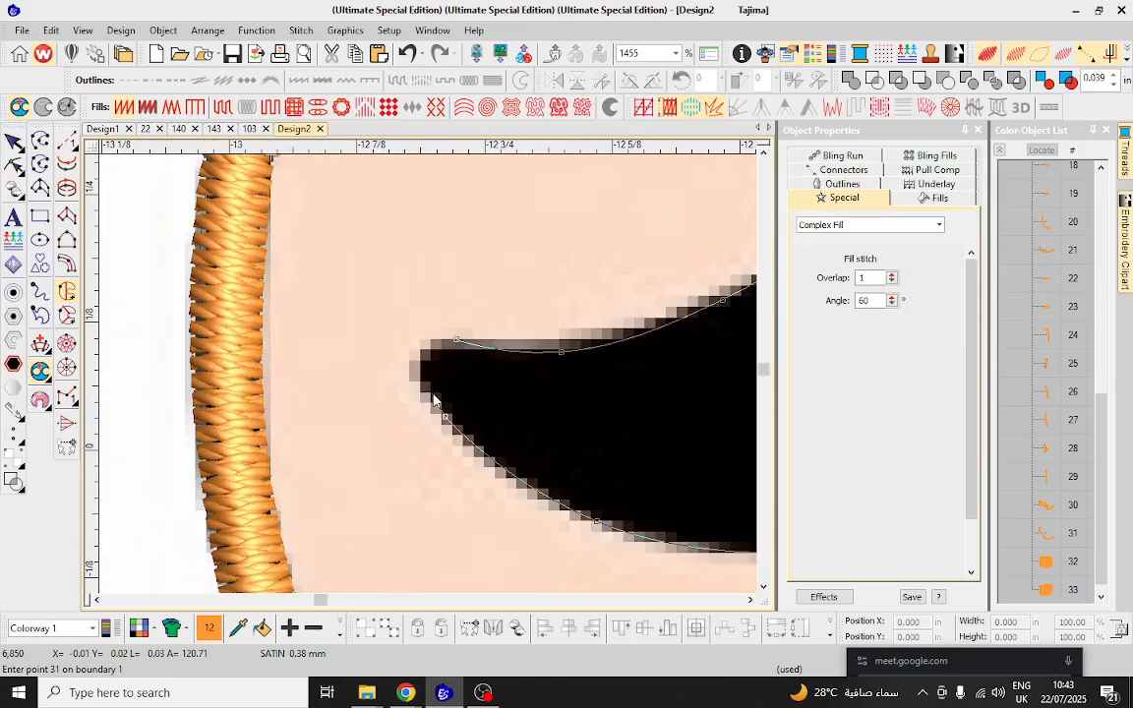
pyautogui.rightClick(419, 351)
pyautogui.scroll(1, 420, 354)
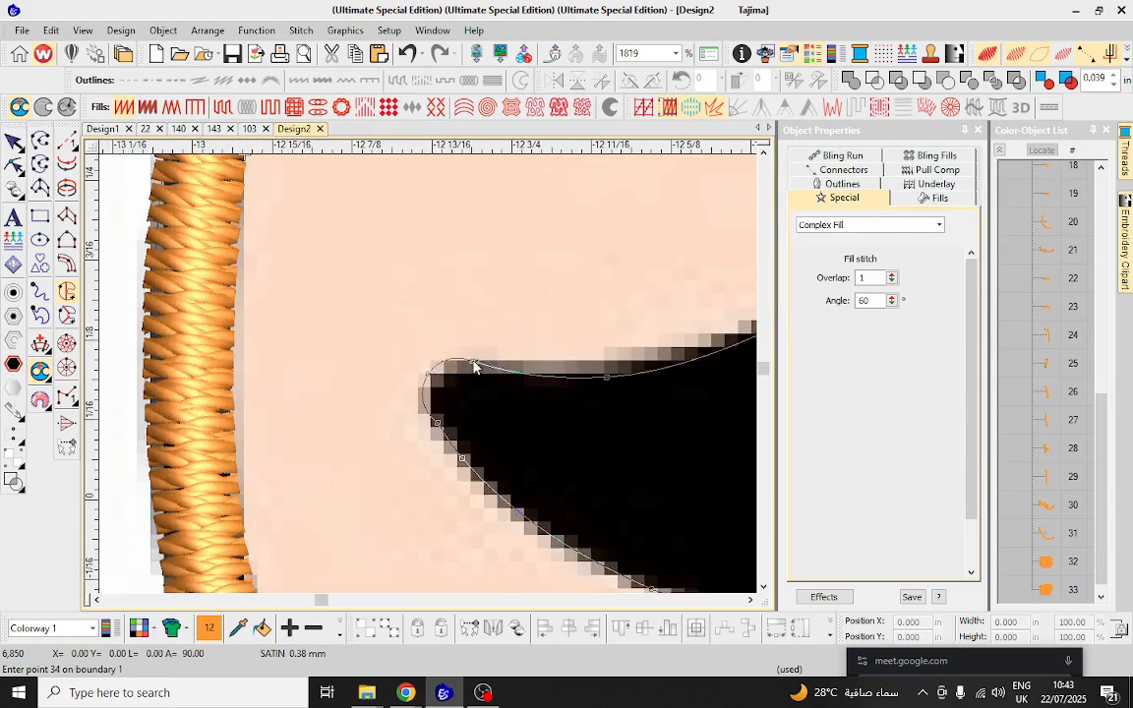
pyautogui.press('Return')
pyautogui.scroll(-8, 539, 346)
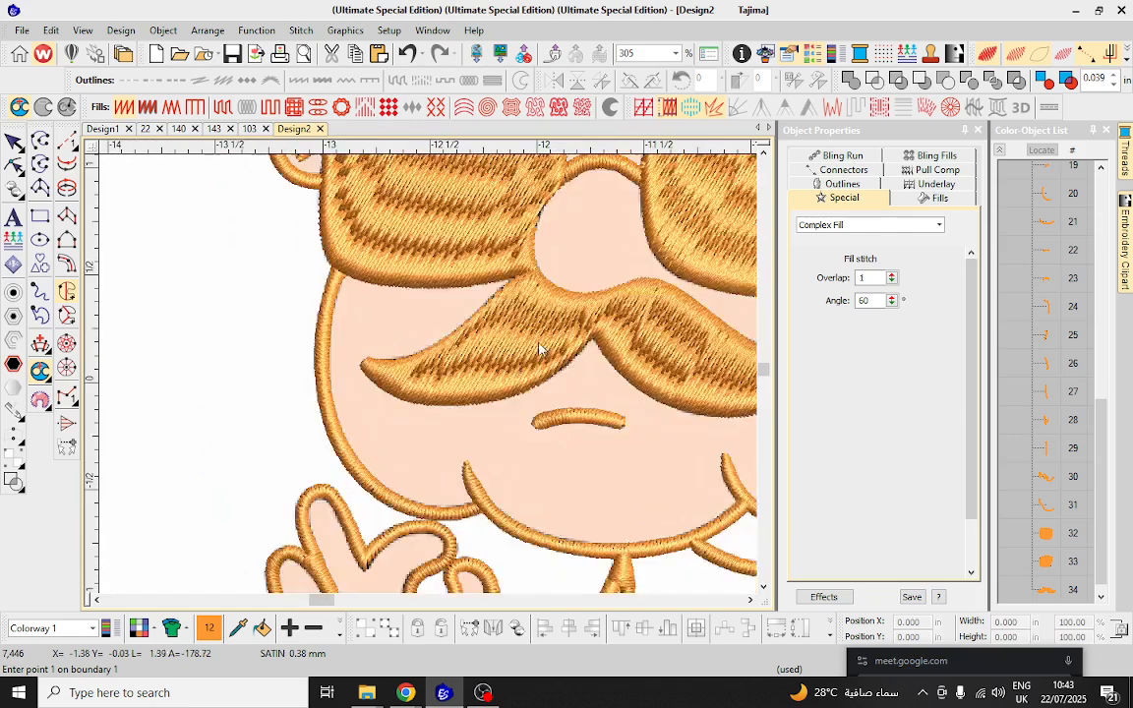
# Add stitch angle lines across the moustache's right half, centre and left half so the fill stitches turn along its shape.
pyautogui.press('r')
pyautogui.scroll(-3, 429, 383)
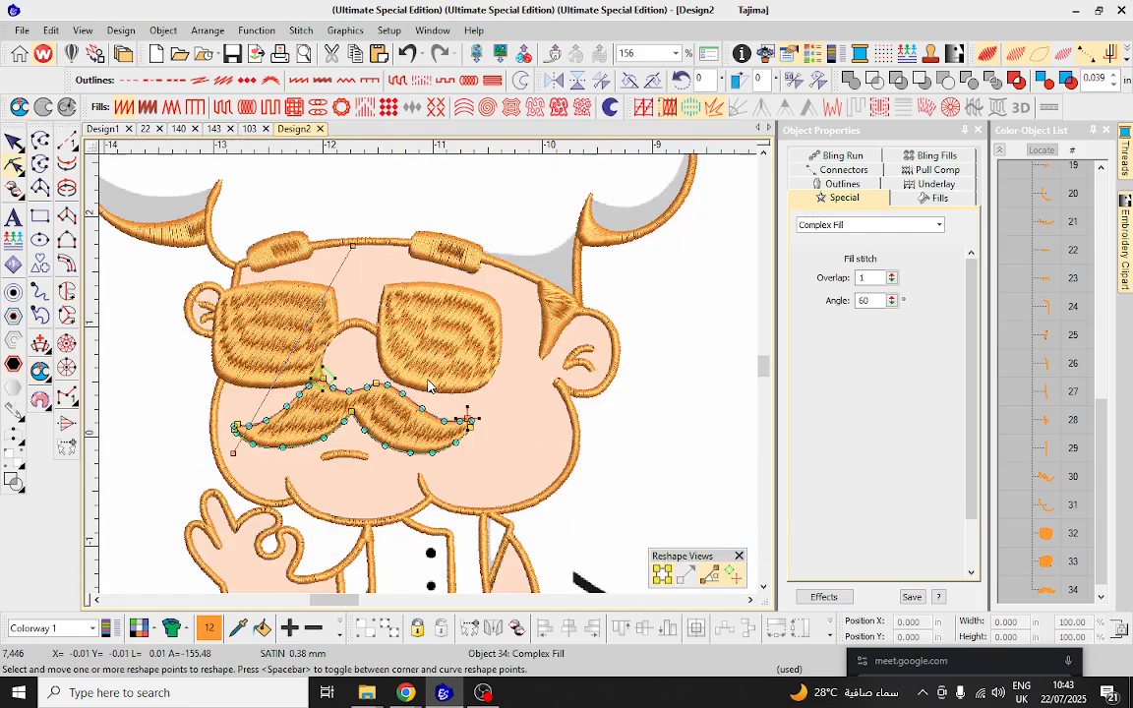
pyautogui.press('a')
pyautogui.scroll(1, 393, 381)
pyautogui.click(455, 472)
pyautogui.click(477, 398)
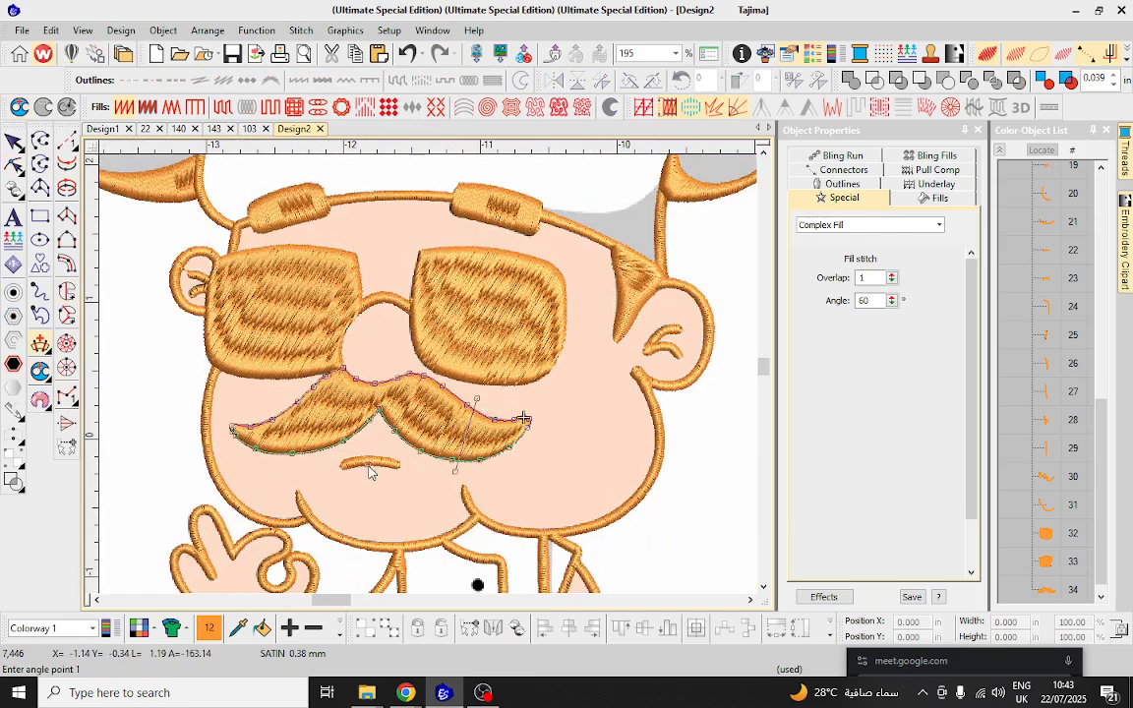
pyautogui.click(307, 461)
pyautogui.click(273, 405)
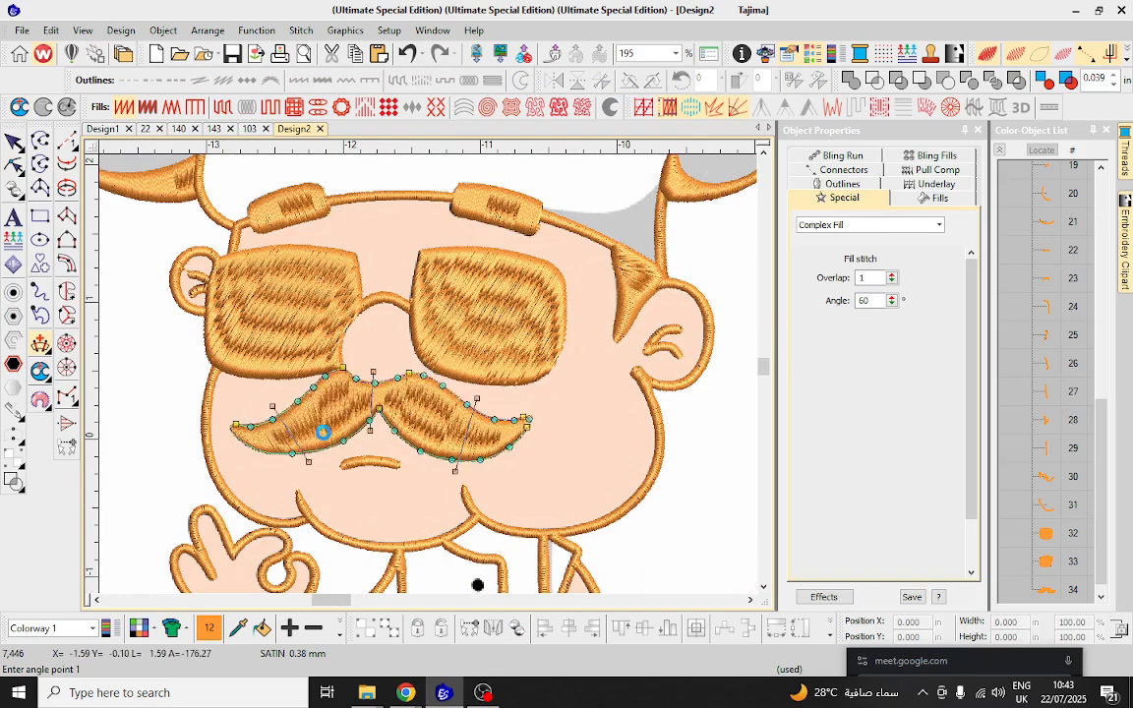
pyautogui.press('Escape')
# Save the design as weyte4 in the Wilcom All-in-One EMB format.
pyautogui.scroll(-4, 341, 389)
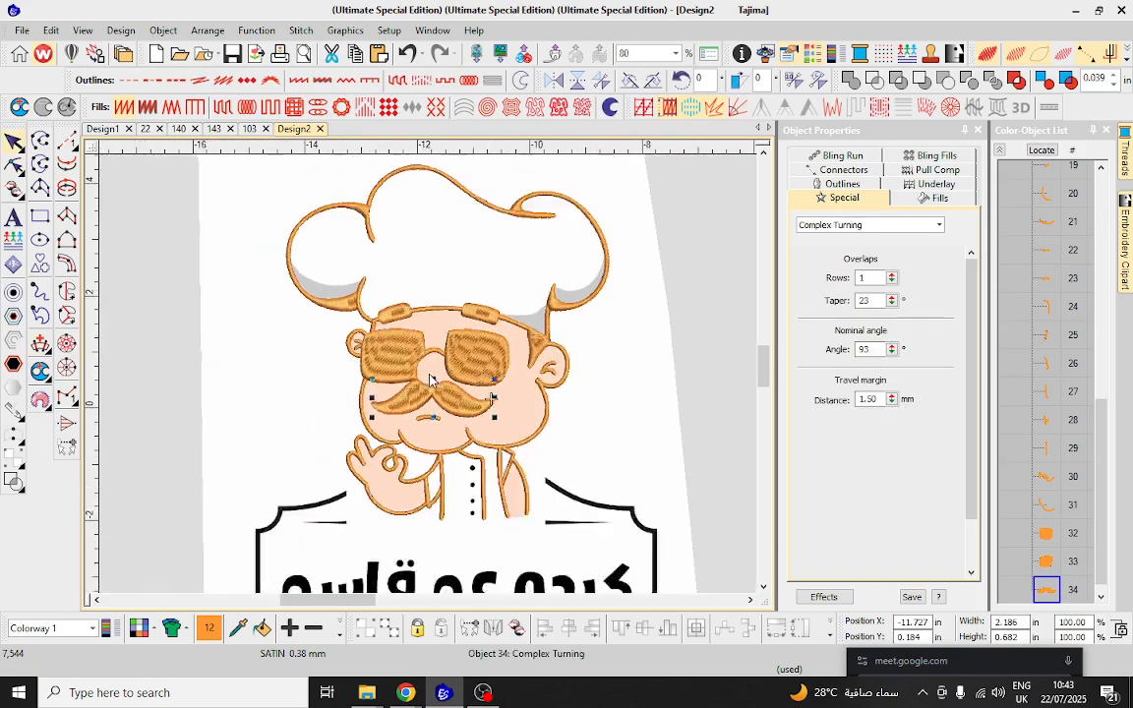
pyautogui.scroll(-3, 430, 379)
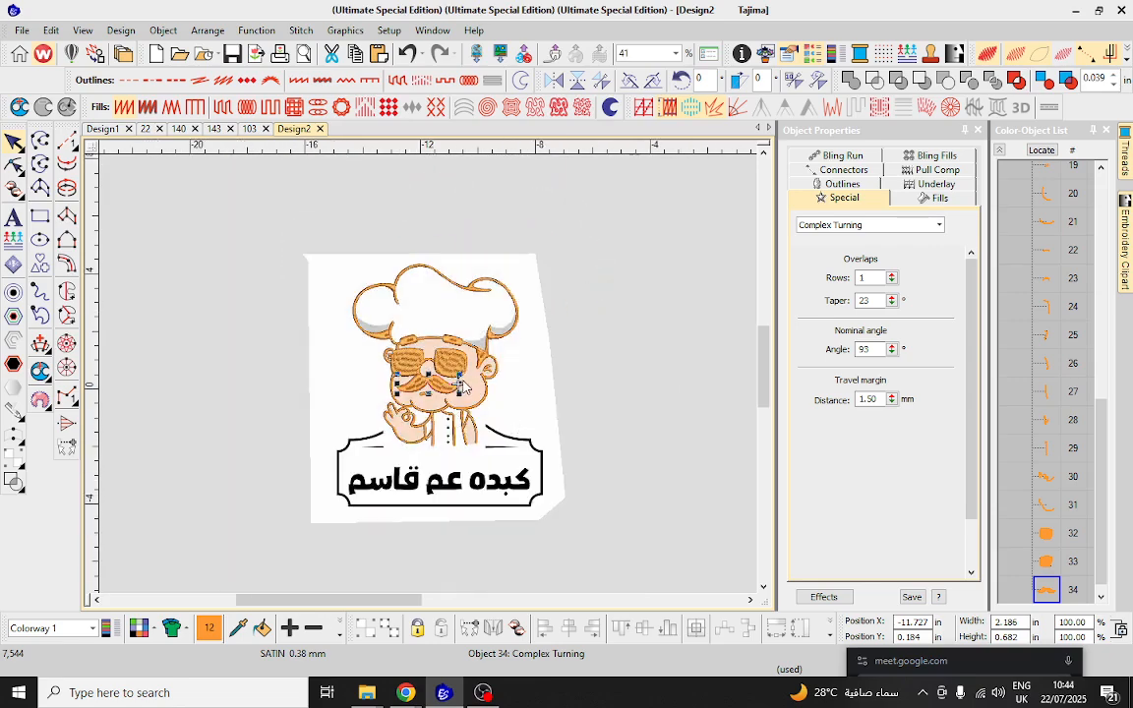
pyautogui.hotkey('ctrl', 's')
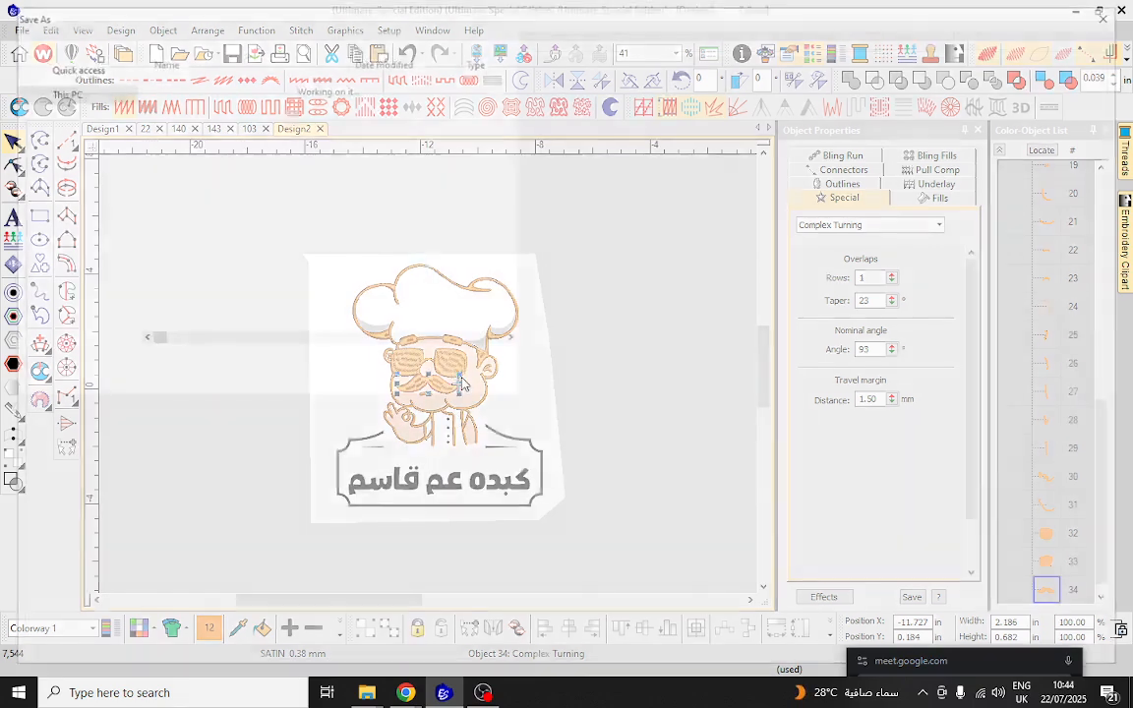
pyautogui.write('weyte4')
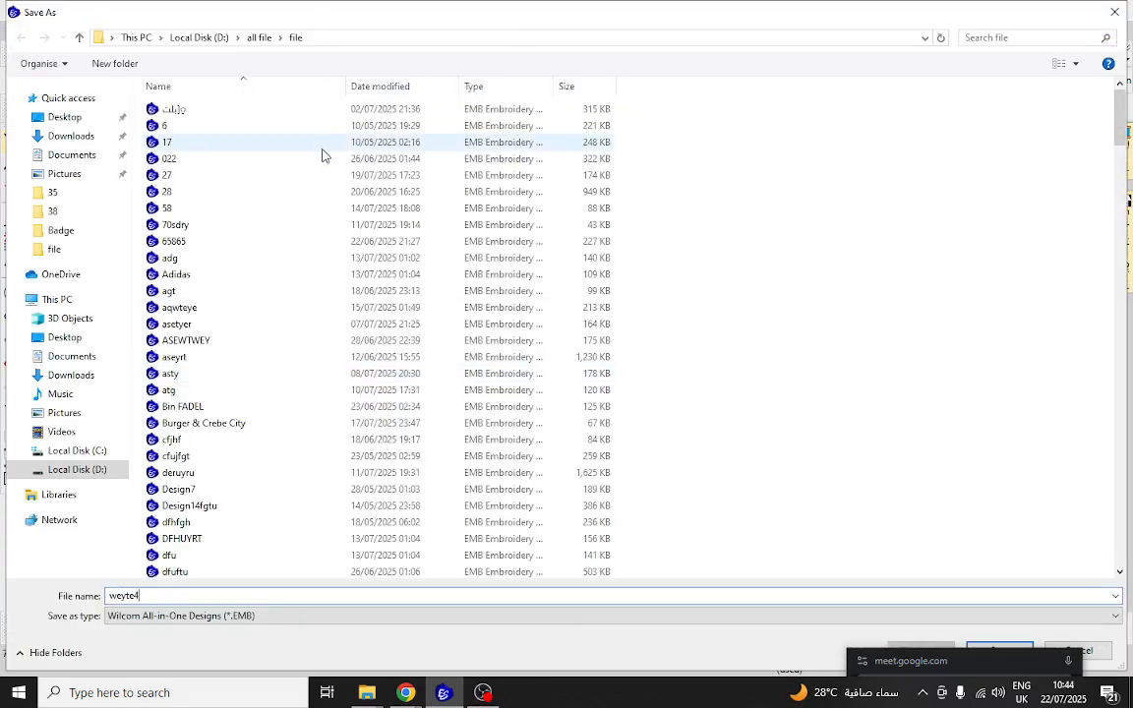
pyautogui.press('Return')
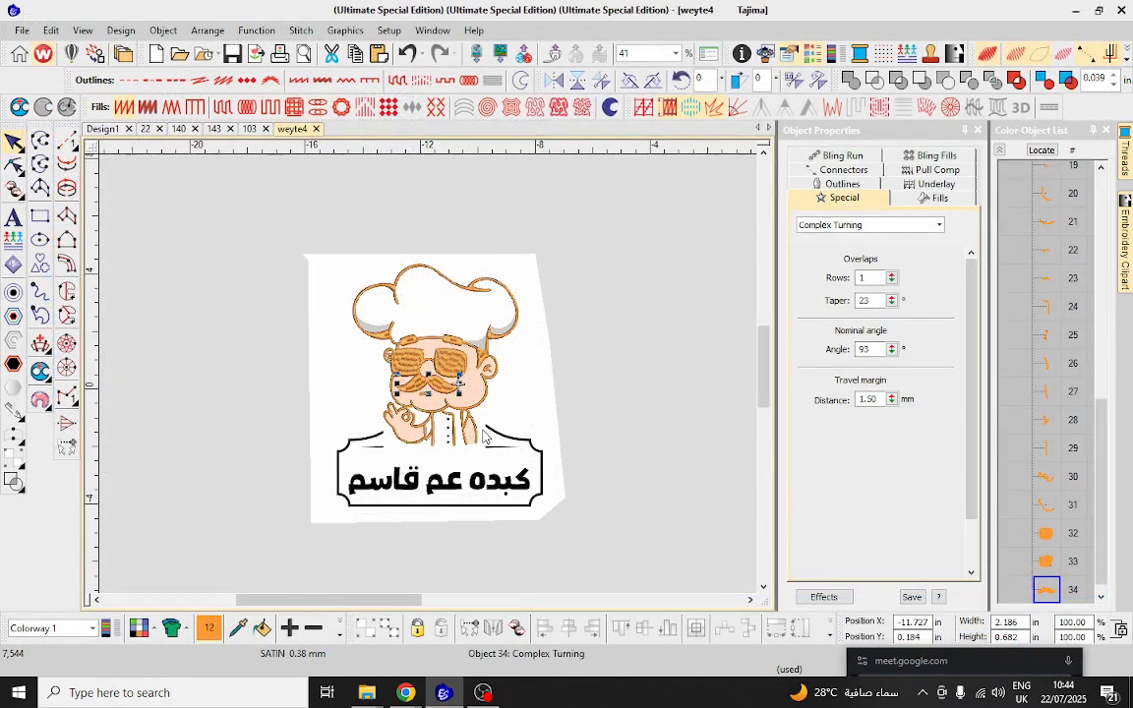
# Digitize a filled circle about 0.116 in wide over the top button of the chef's jacket.
pyautogui.scroll(5, 477, 451)
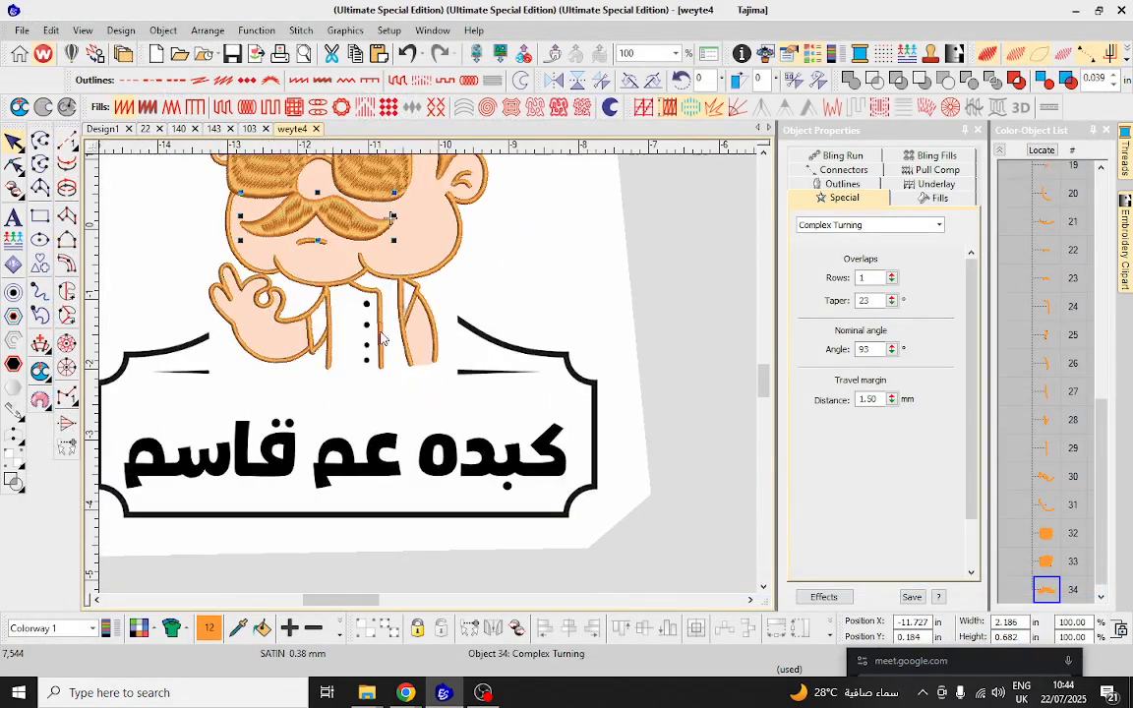
pyautogui.click(659, 357)
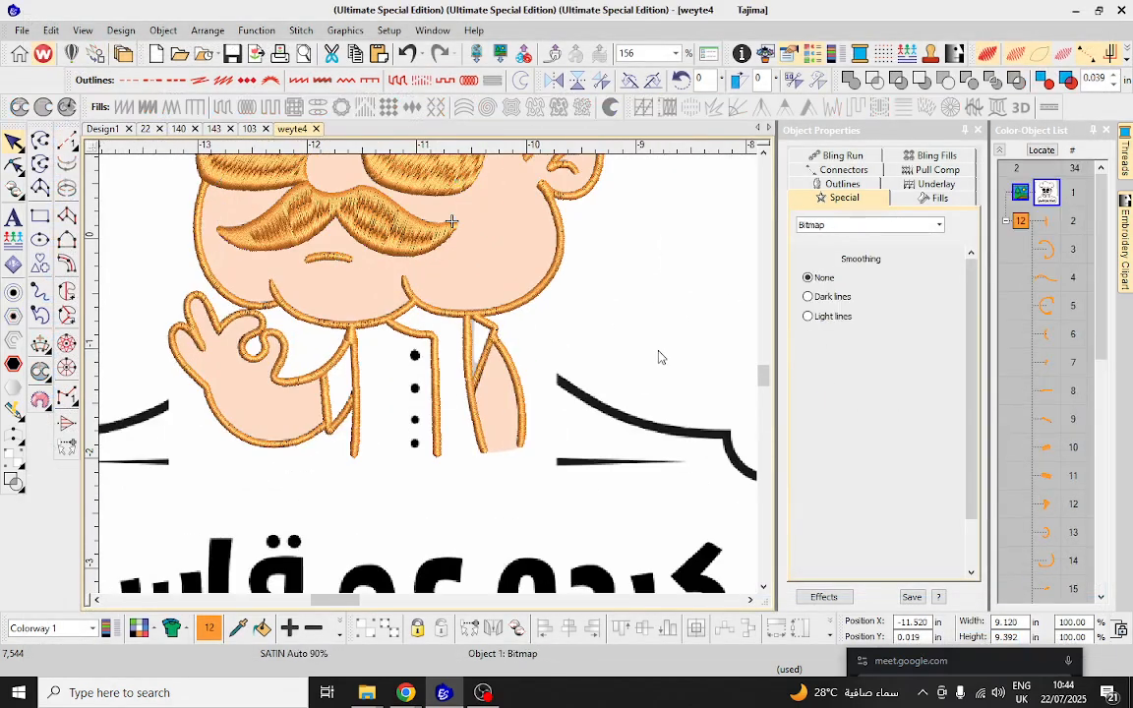
pyautogui.click(37, 243)
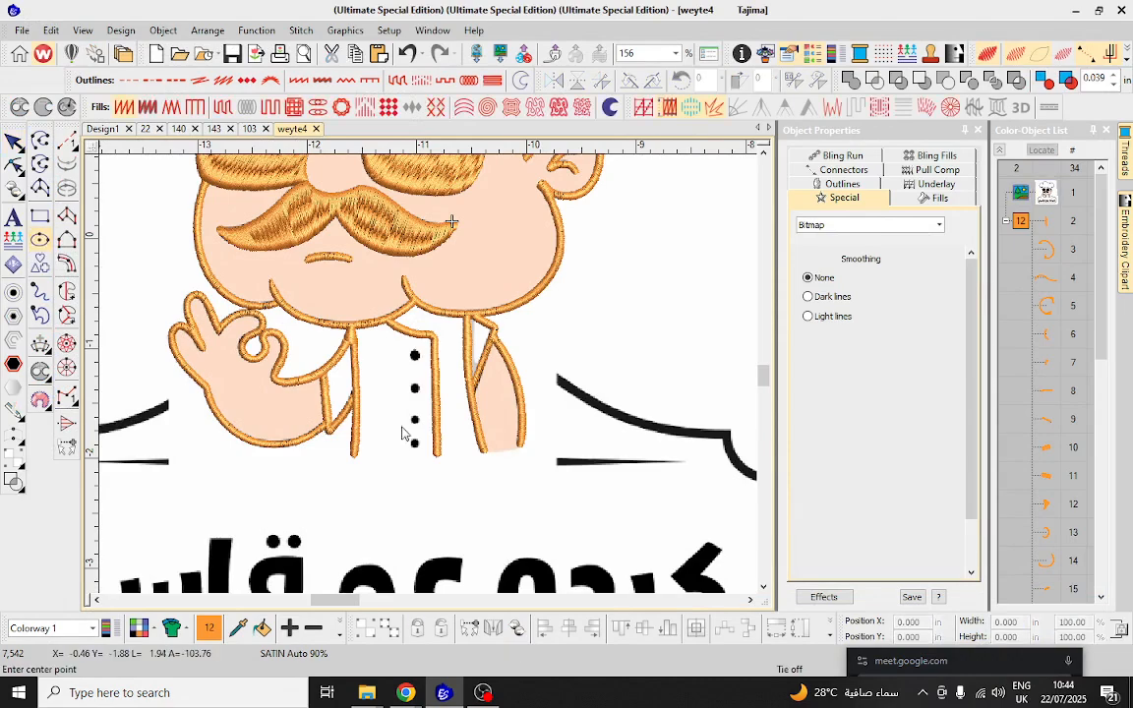
pyautogui.scroll(5, 430, 381)
pyautogui.scroll(2, 429, 381)
pyautogui.click(439, 348)
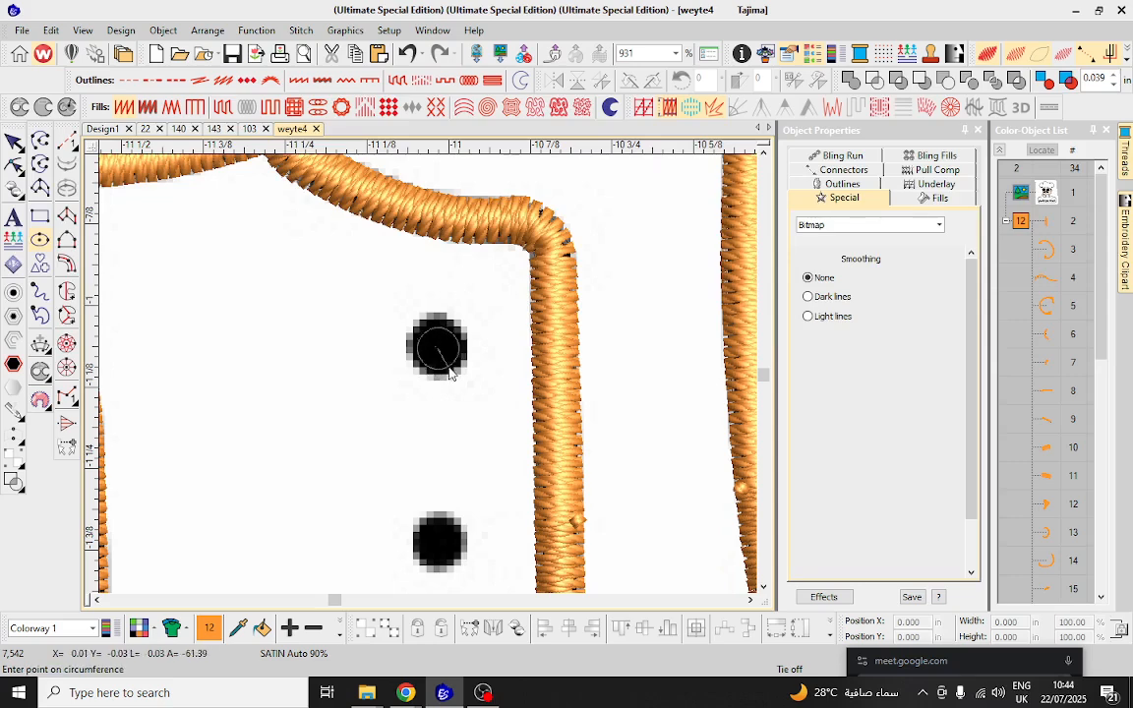
pyautogui.click(458, 386)
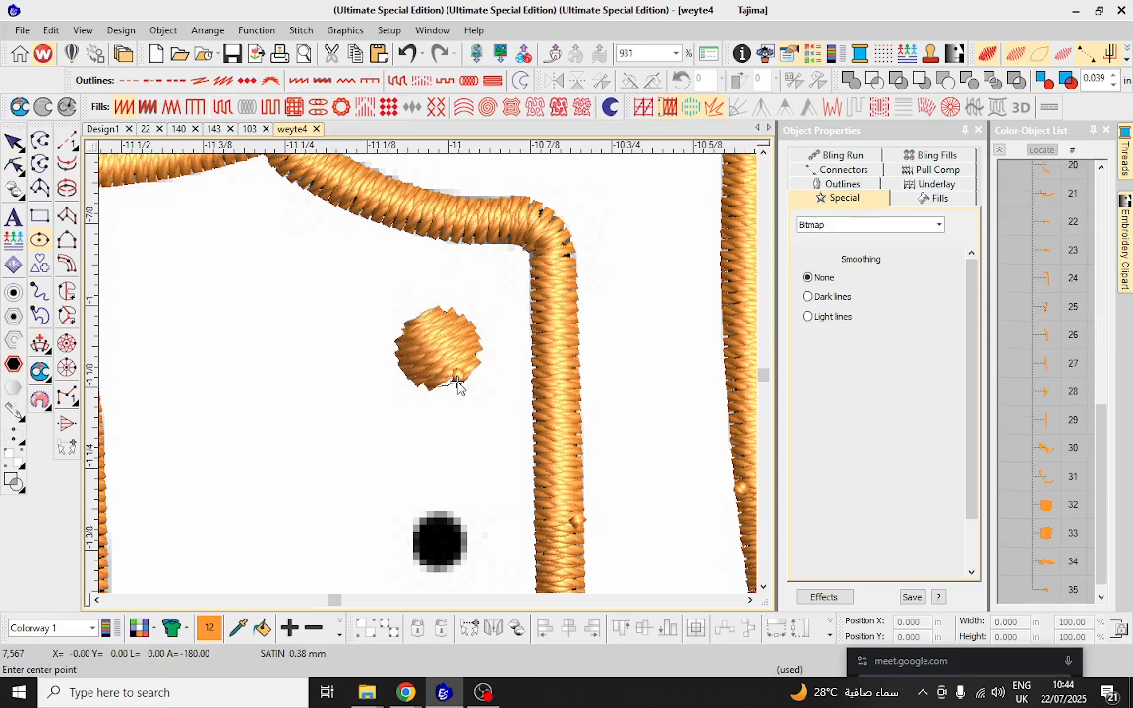
pyautogui.press('Escape')
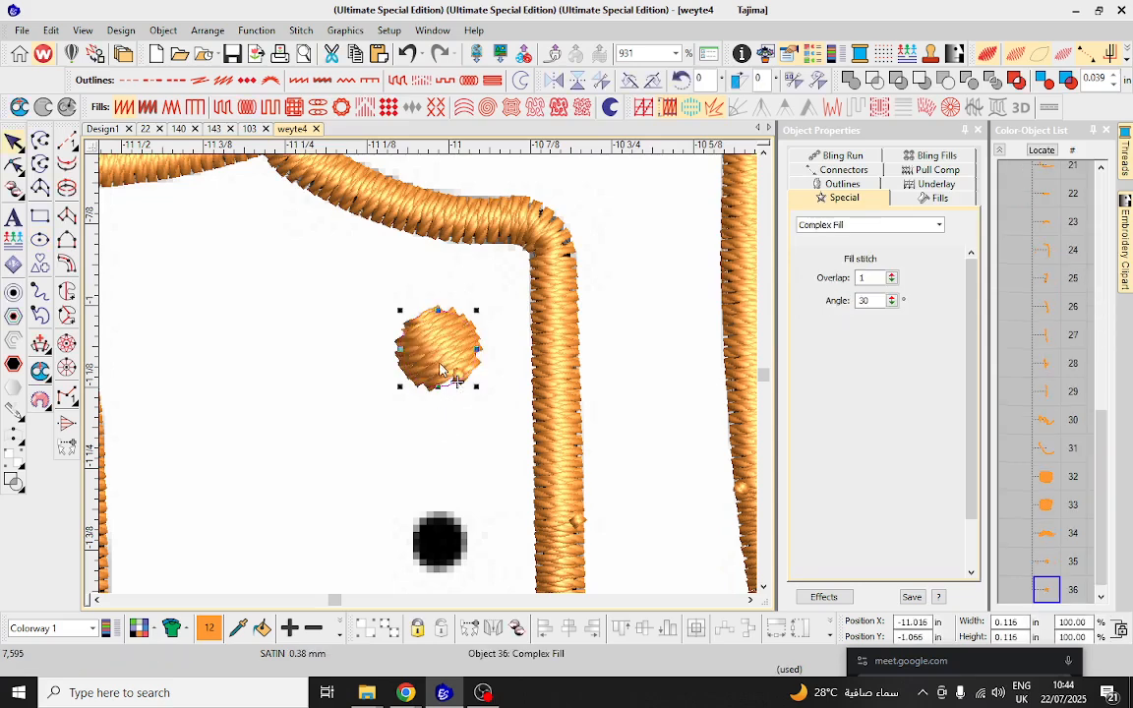
# Place copies of the filled circle over the three remaining jacket buttons.
pyautogui.moveTo(452, 323); pyautogui.dragTo(455, 516)
pyautogui.scroll(-3, 428, 423)
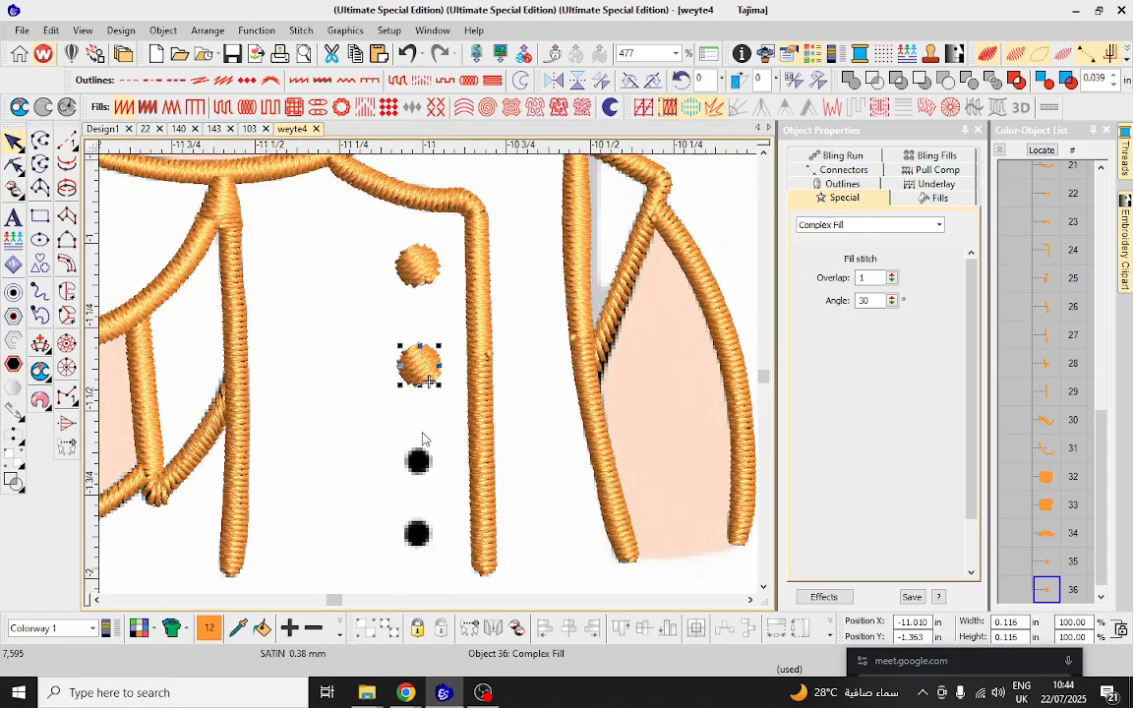
pyautogui.moveTo(423, 372); pyautogui.dragTo(417, 534)
pyautogui.scroll(-3, 429, 385)
pyautogui.click(594, 420)
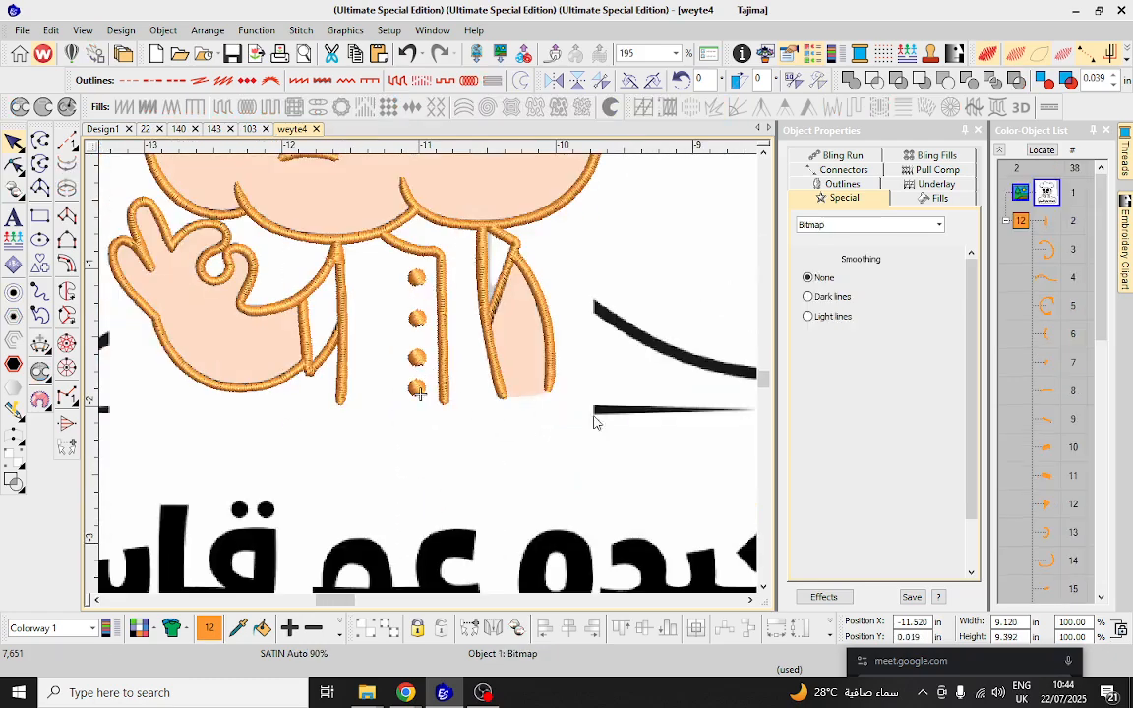
# Digitize a tapered Column A satin shape about 1.16 in long over the thin line right of the chef's jacket.
pyautogui.scroll(-2, 435, 377)
pyautogui.scroll(5, 430, 359)
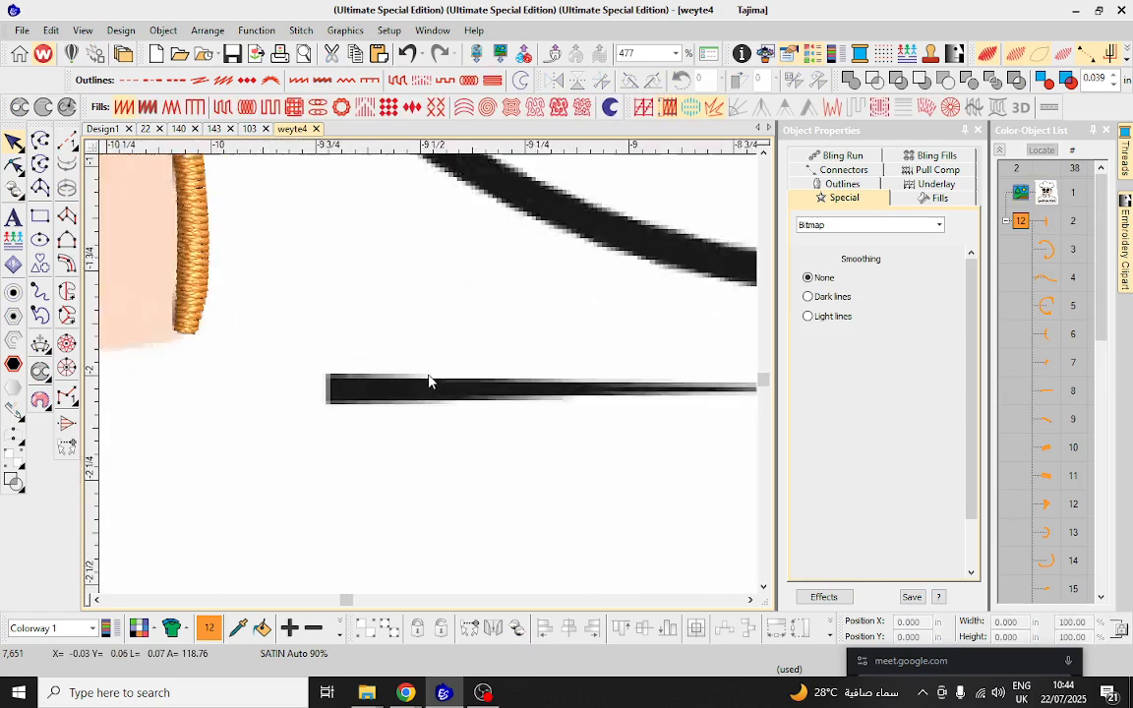
pyautogui.click(69, 217)
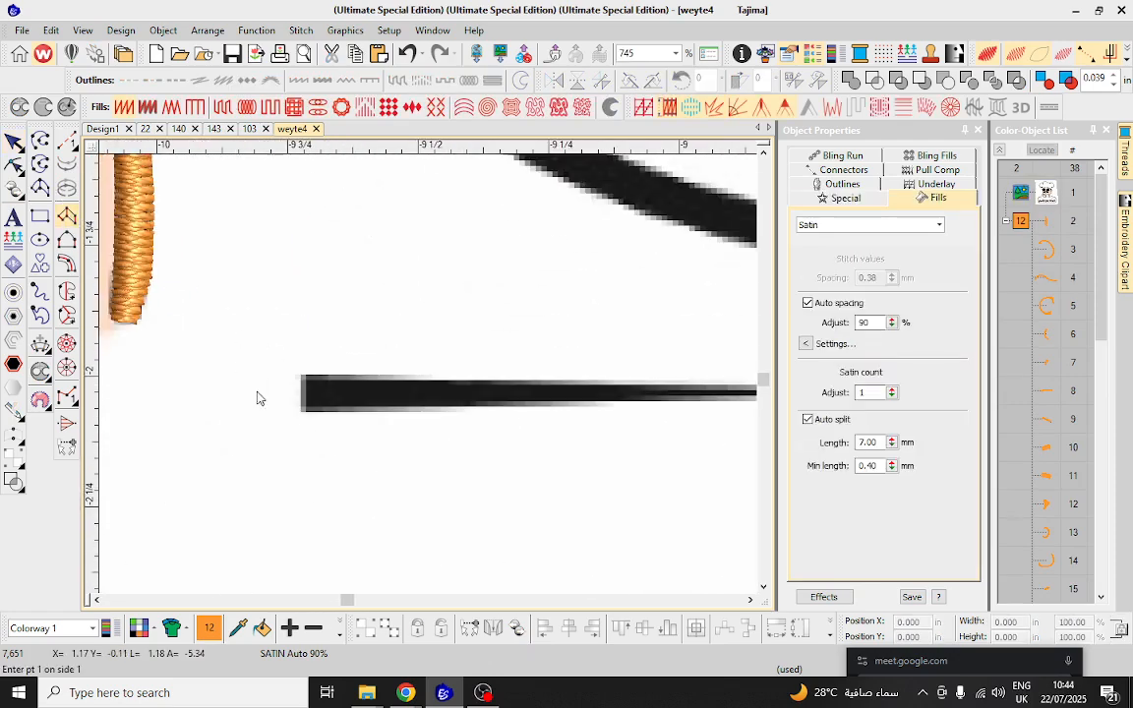
pyautogui.click(301, 417)
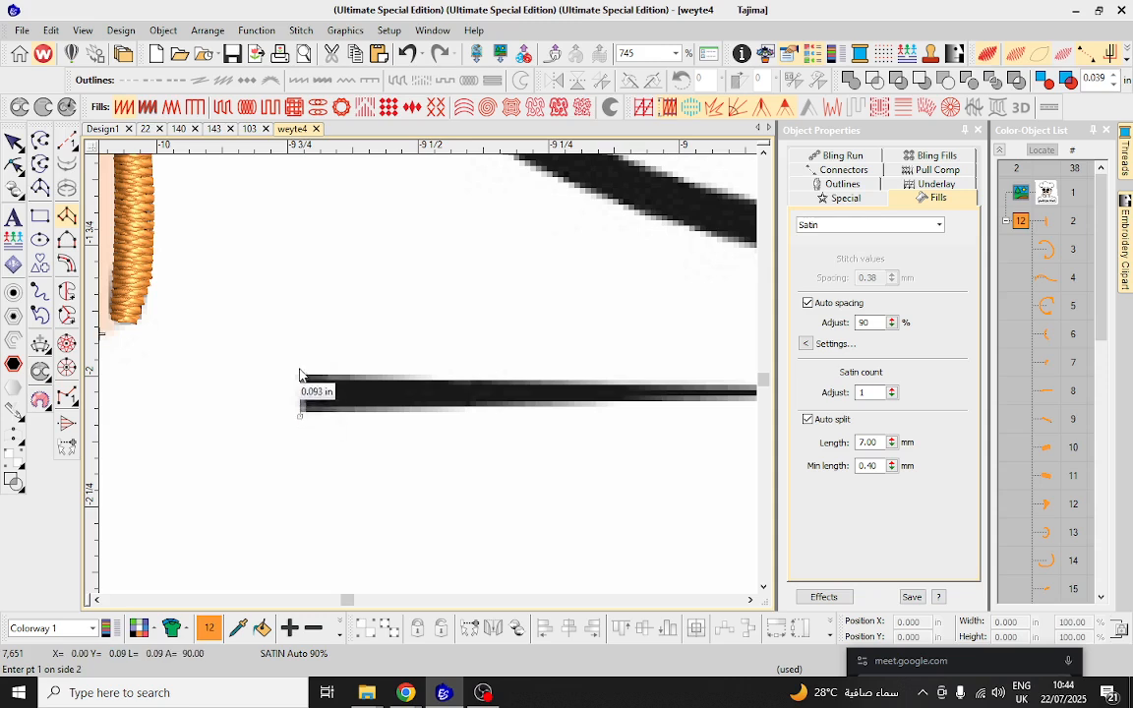
pyautogui.click(300, 374)
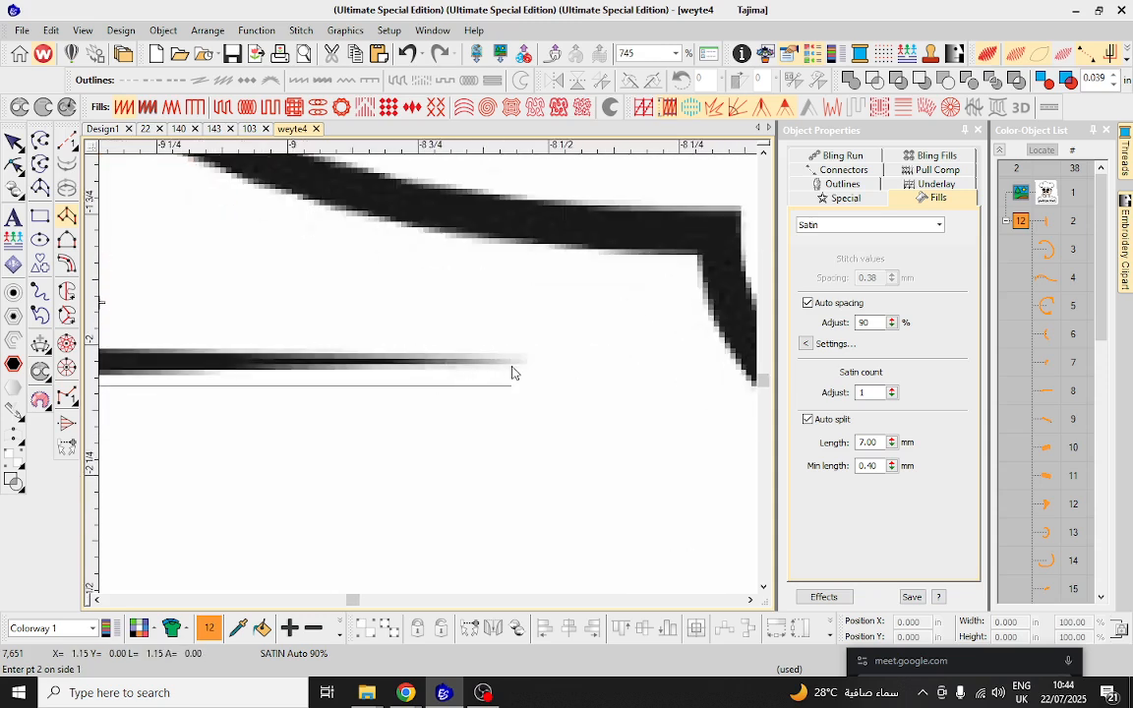
pyautogui.click(513, 367)
pyautogui.press('Return')
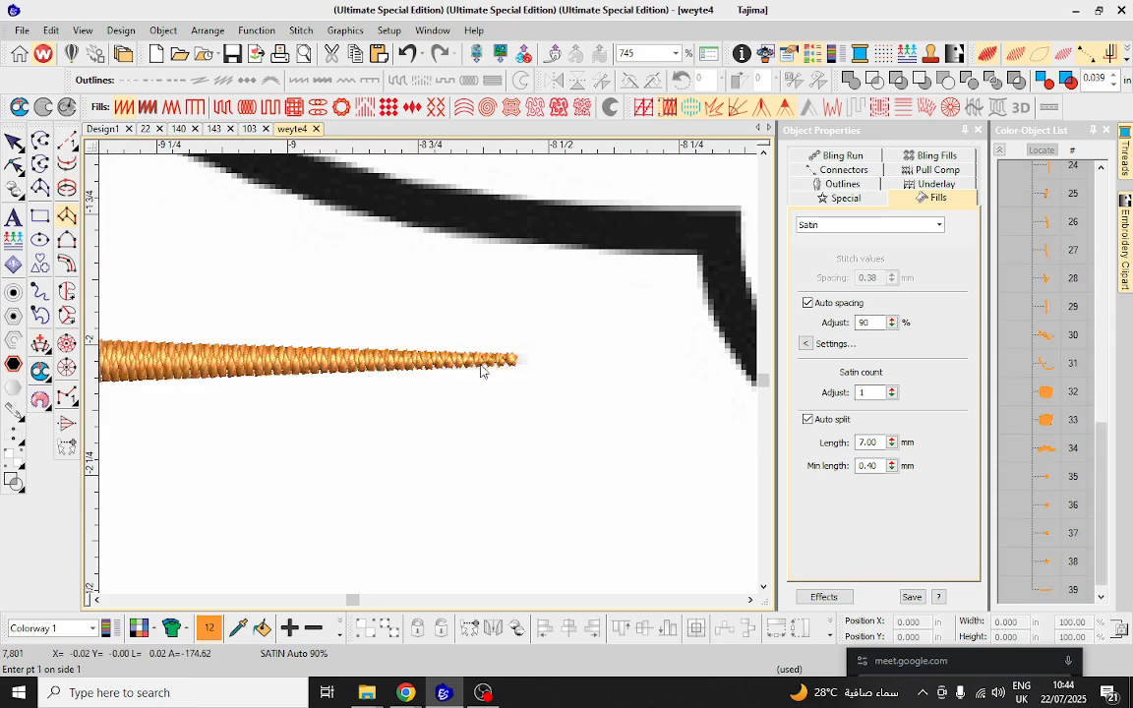
pyautogui.scroll(-7, 481, 366)
pyautogui.press('Escape')
# Duplicate the tapered satin line, mirror the copy horizontally and place it over the matching line left of the chef.
pyautogui.moveTo(169, 363); pyautogui.dragTo(427, 378)
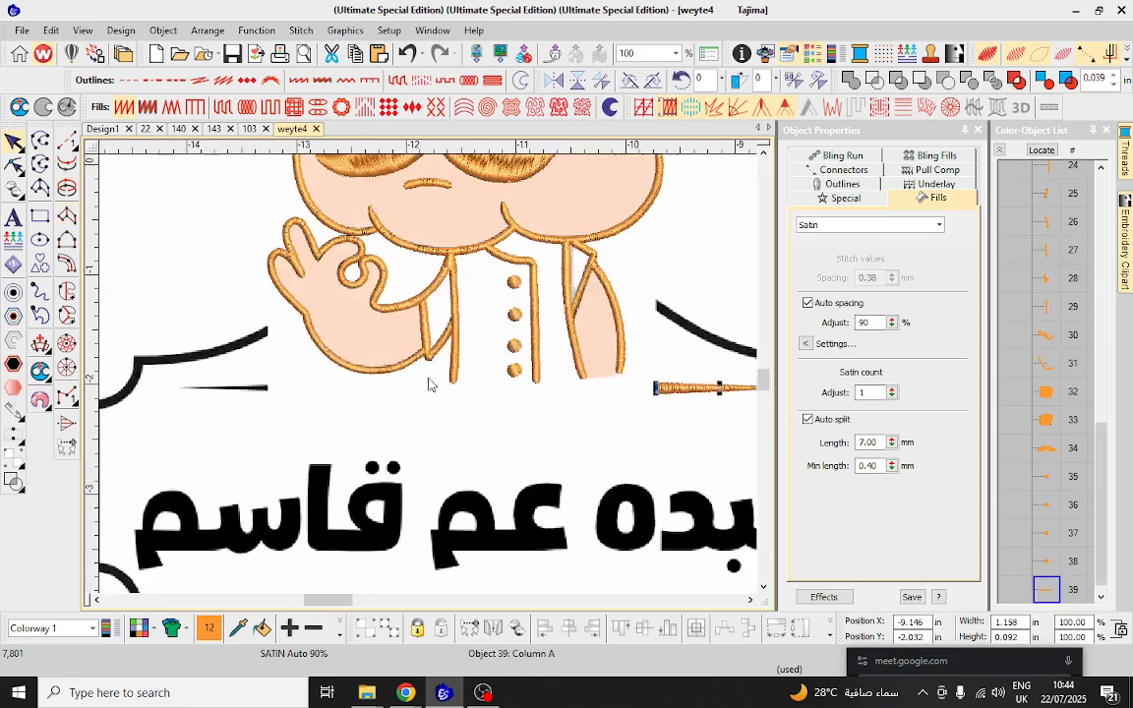
pyautogui.hotkey('ctrl', 'd')
pyautogui.moveTo(663, 392); pyautogui.dragTo(199, 404)
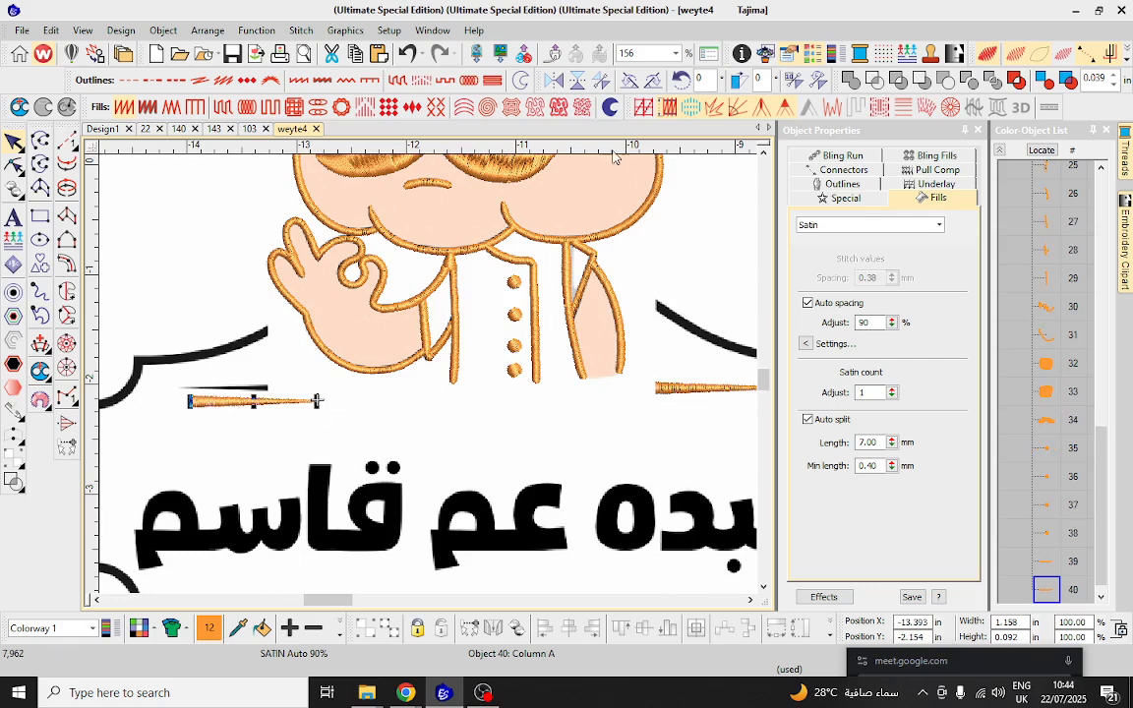
pyautogui.click(554, 82)
pyautogui.scroll(3, 317, 442)
pyautogui.moveTo(417, 349); pyautogui.dragTo(328, 326)
pyautogui.scroll(-3, 429, 380)
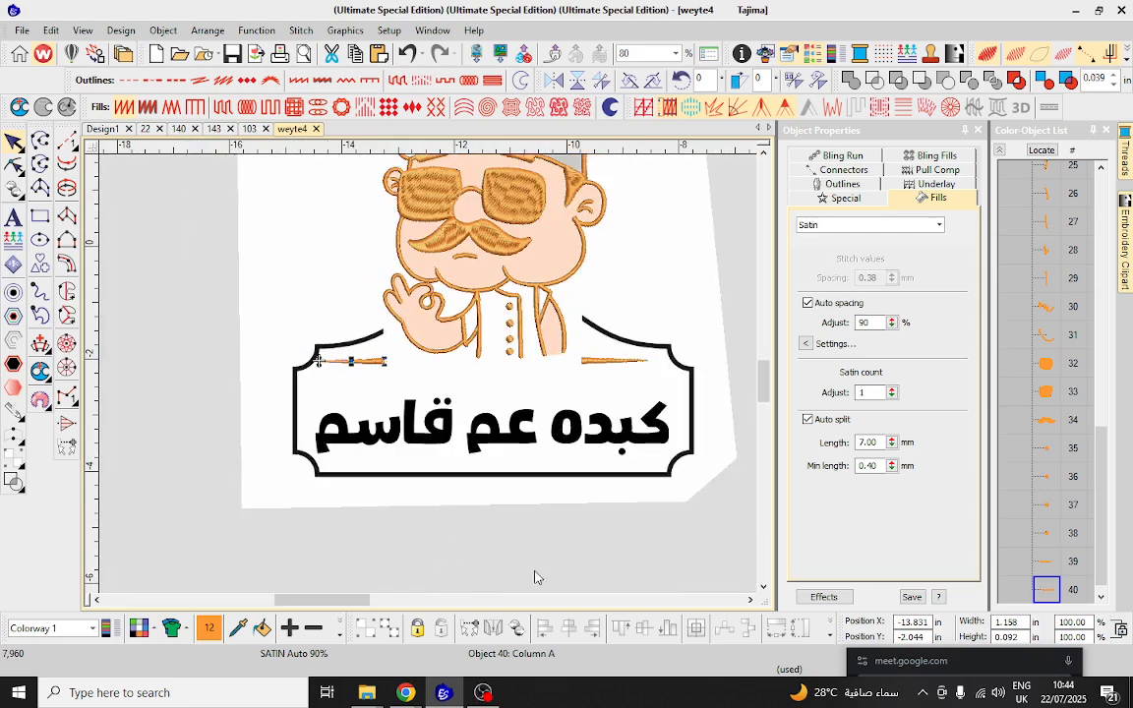
pyautogui.click(535, 578)
pyautogui.scroll(3, 590, 378)
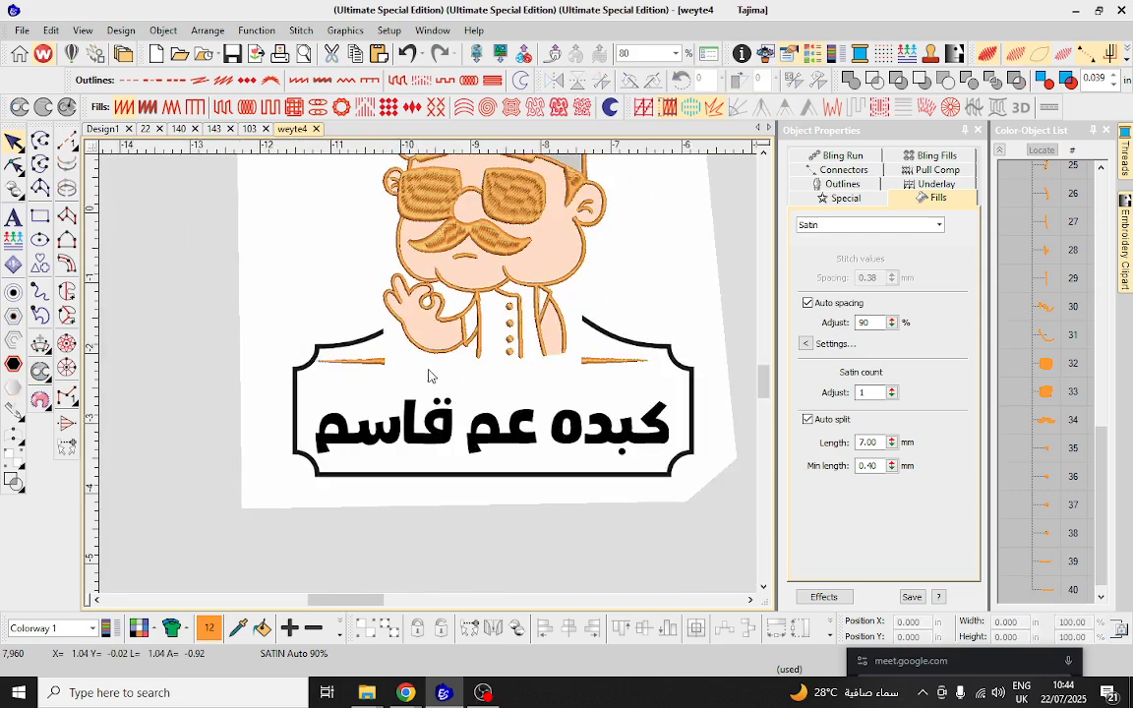
pyautogui.scroll(-3, 430, 379)
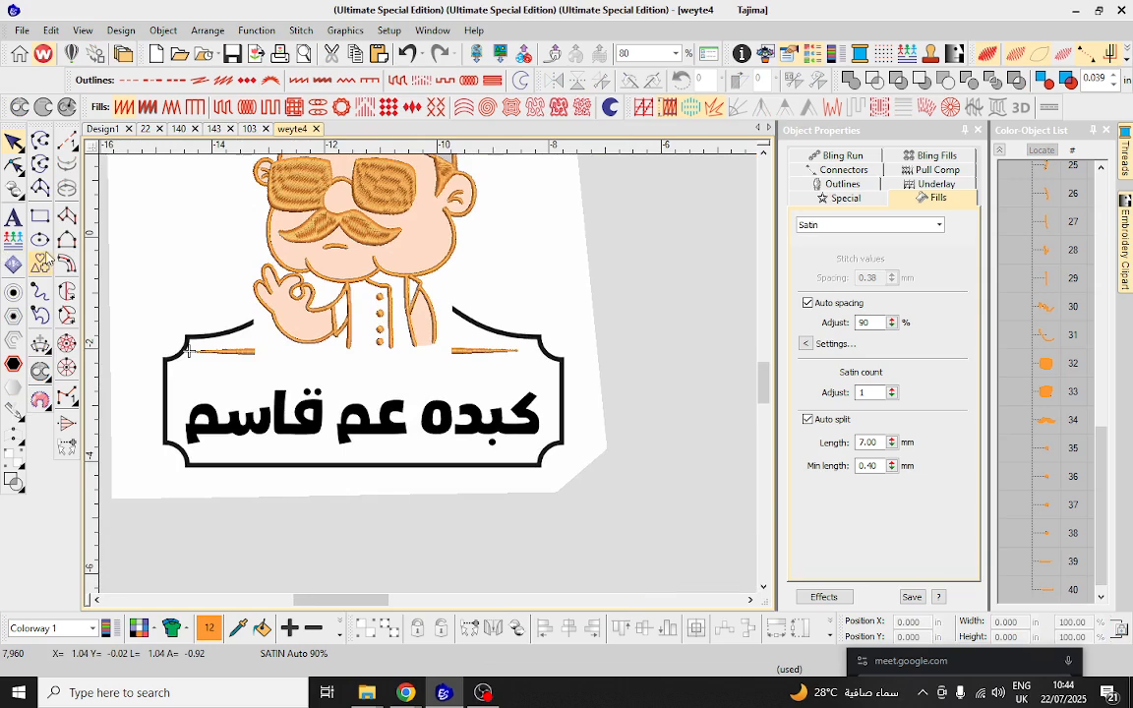
# Start a run stitch line along the frame's upper-right curve, from its open end to the first corner.
pyautogui.click(65, 140)
pyautogui.scroll(9, 527, 361)
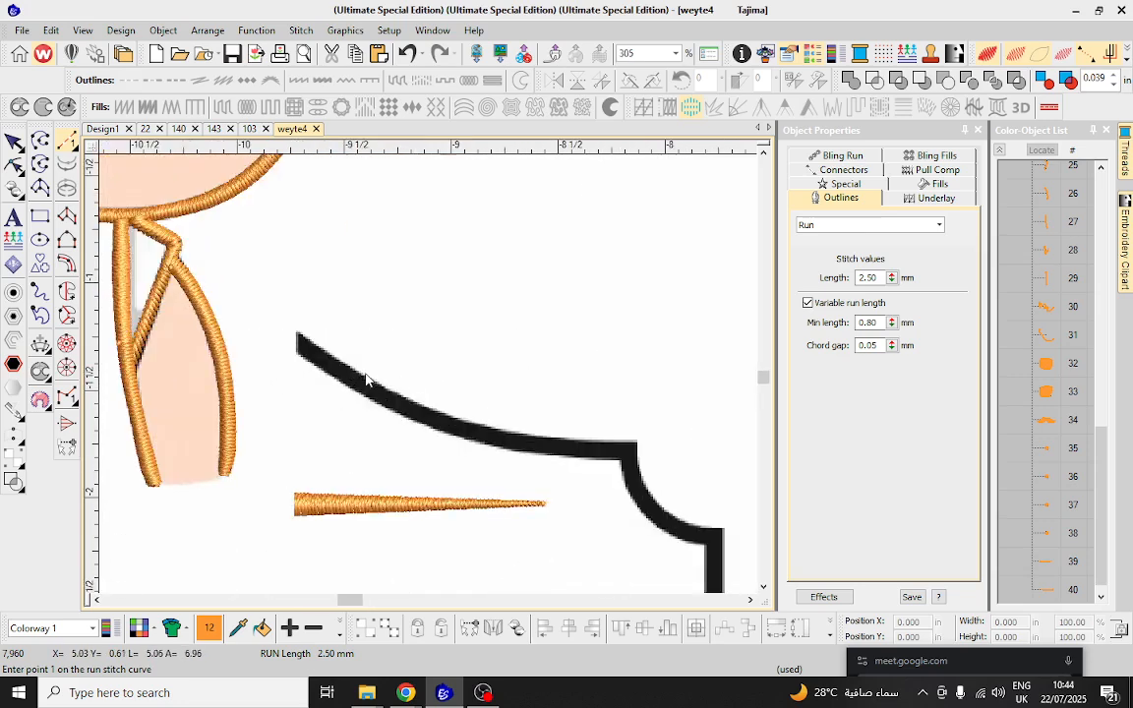
pyautogui.click(312, 311)
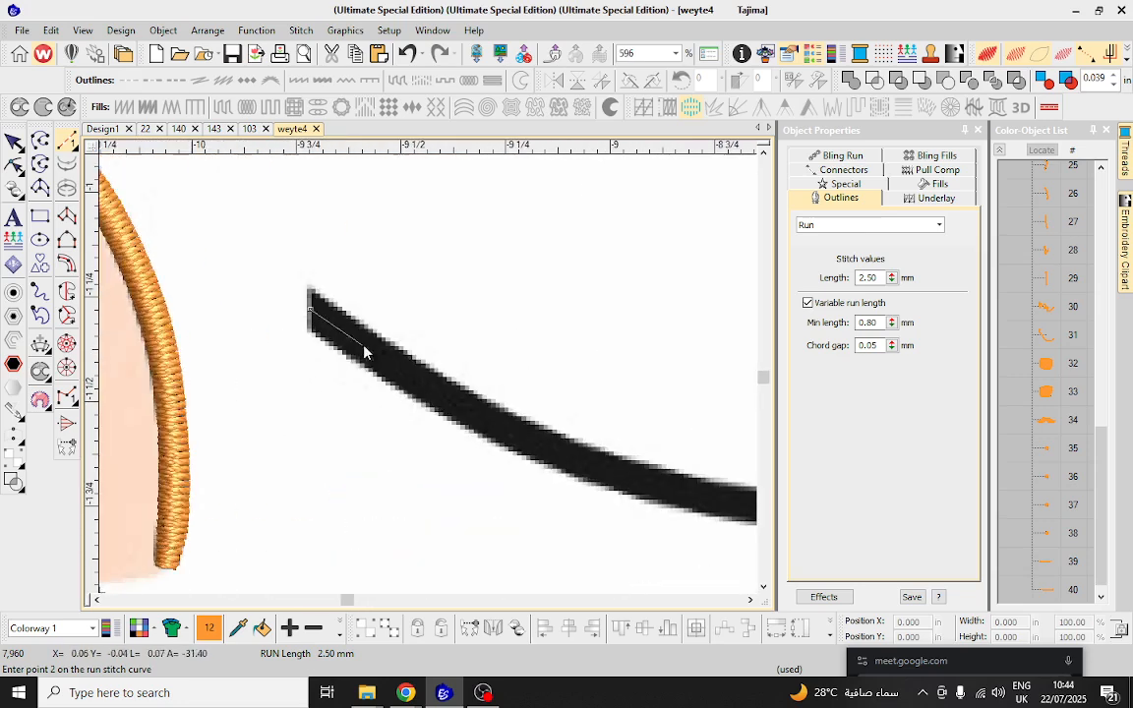
pyautogui.click(418, 380)
pyautogui.click(614, 479)
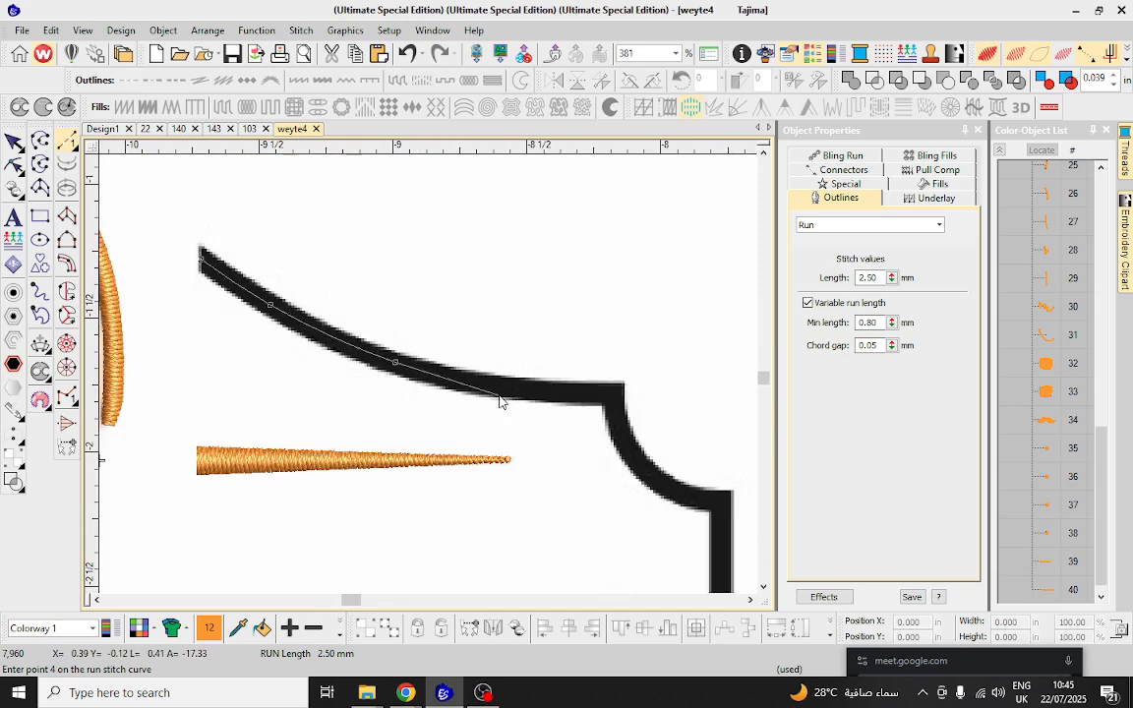
pyautogui.click(435, 365)
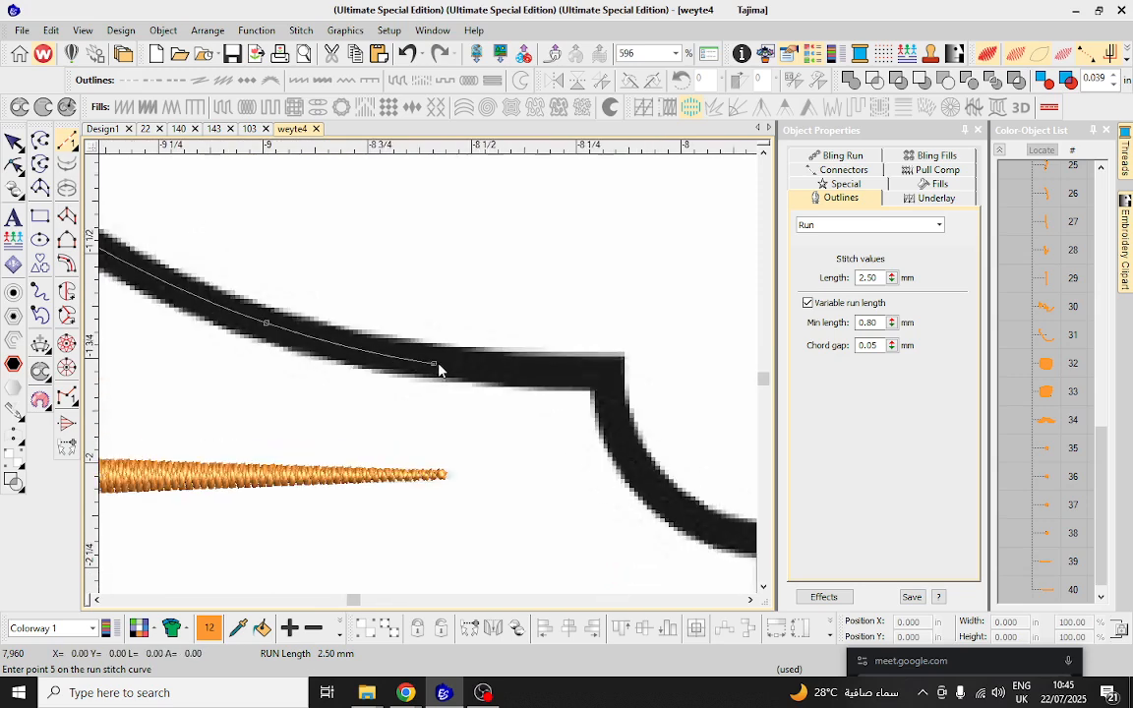
pyautogui.click(591, 380)
# Continue the run line around the frame's upper-right notch and down its right side to the lower notch.
pyautogui.click(606, 452)
pyautogui.scroll(-3, 481, 421)
pyautogui.scroll(1, 480, 421)
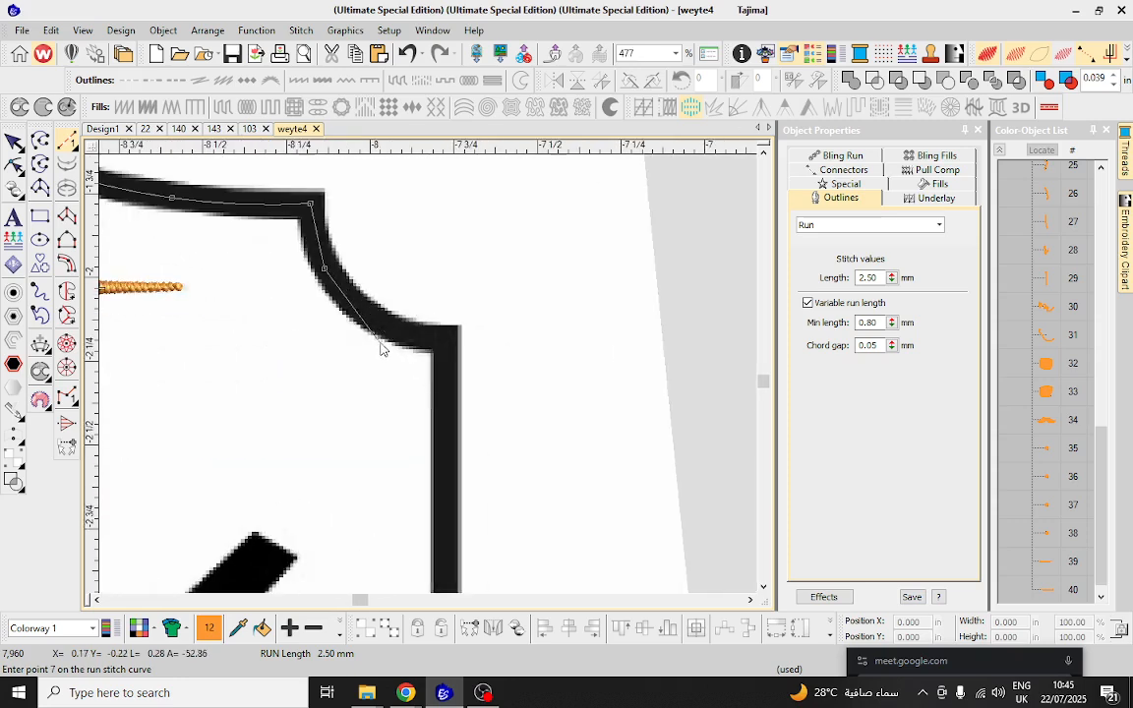
pyautogui.scroll(1, 481, 401)
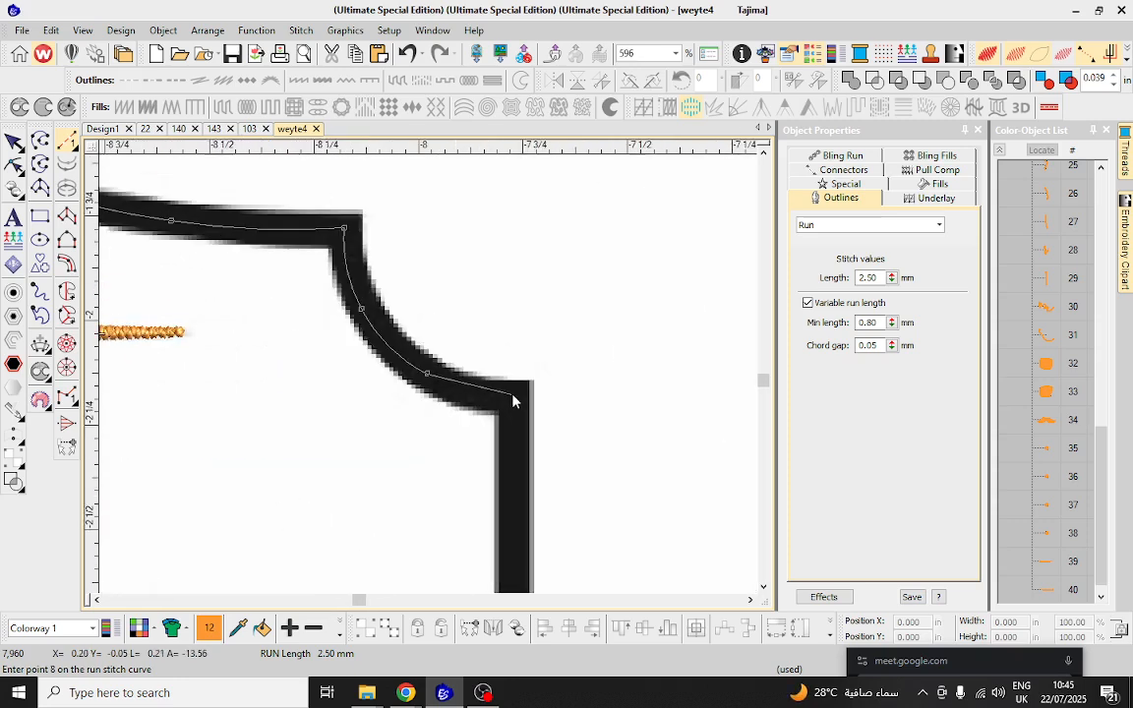
pyautogui.click(516, 398)
pyautogui.scroll(-4, 430, 380)
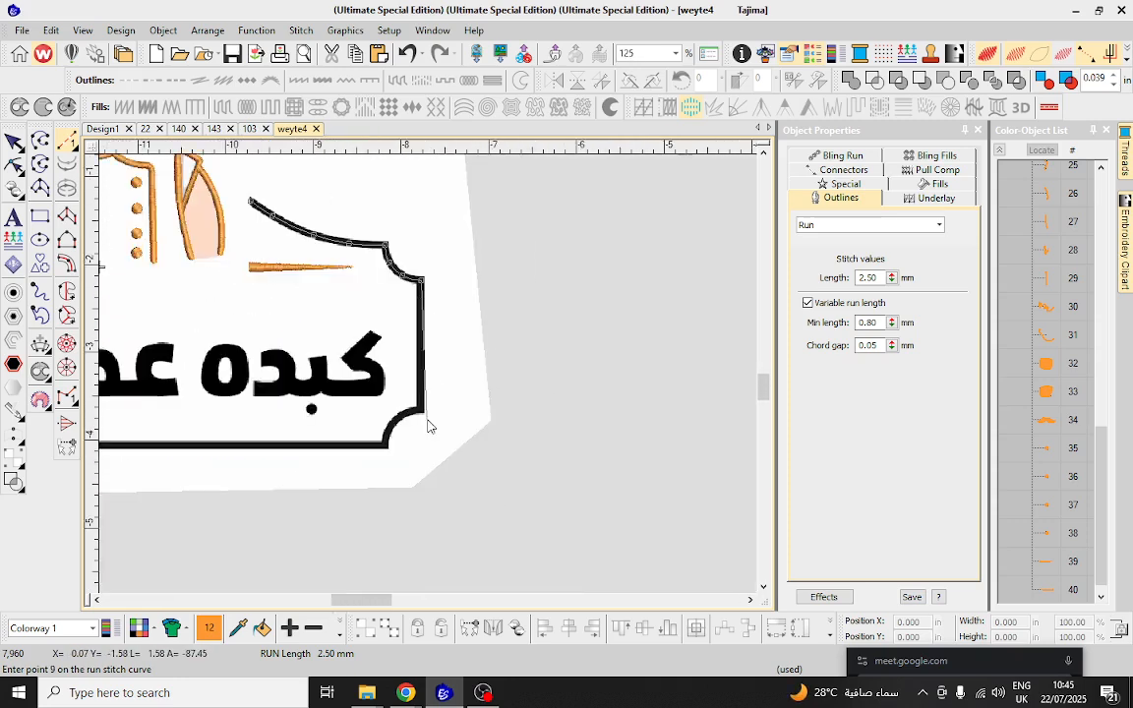
pyautogui.scroll(3, 428, 425)
pyautogui.click(420, 405)
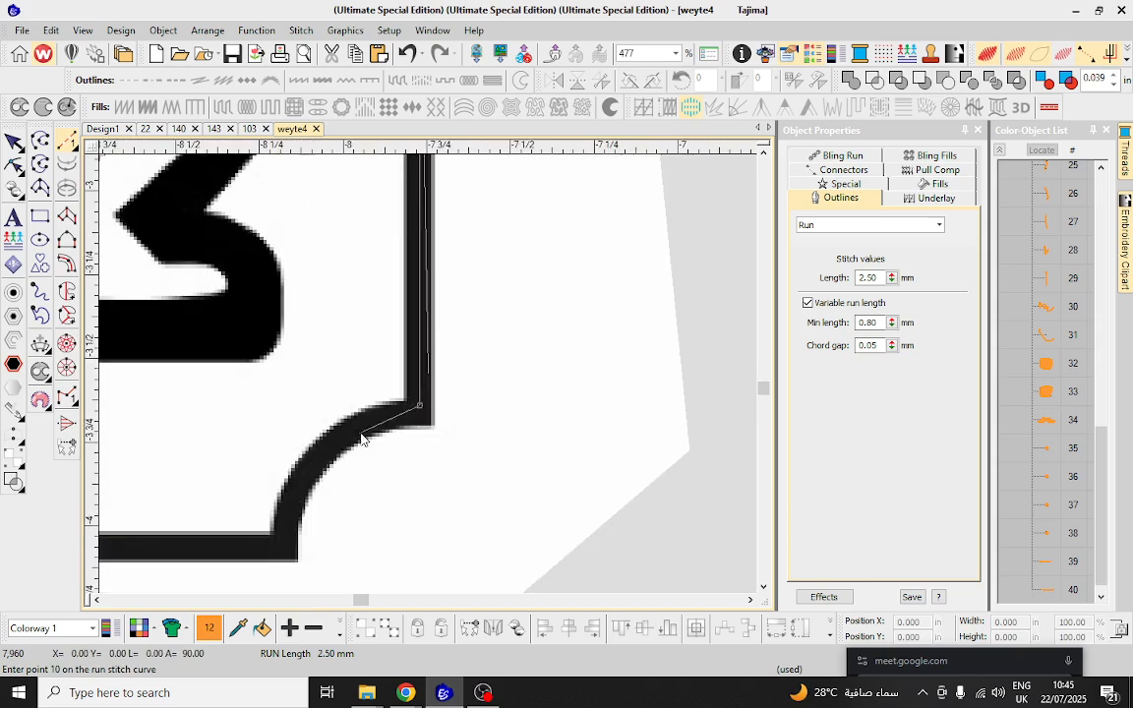
pyautogui.click(320, 457)
pyautogui.scroll(1, 319, 456)
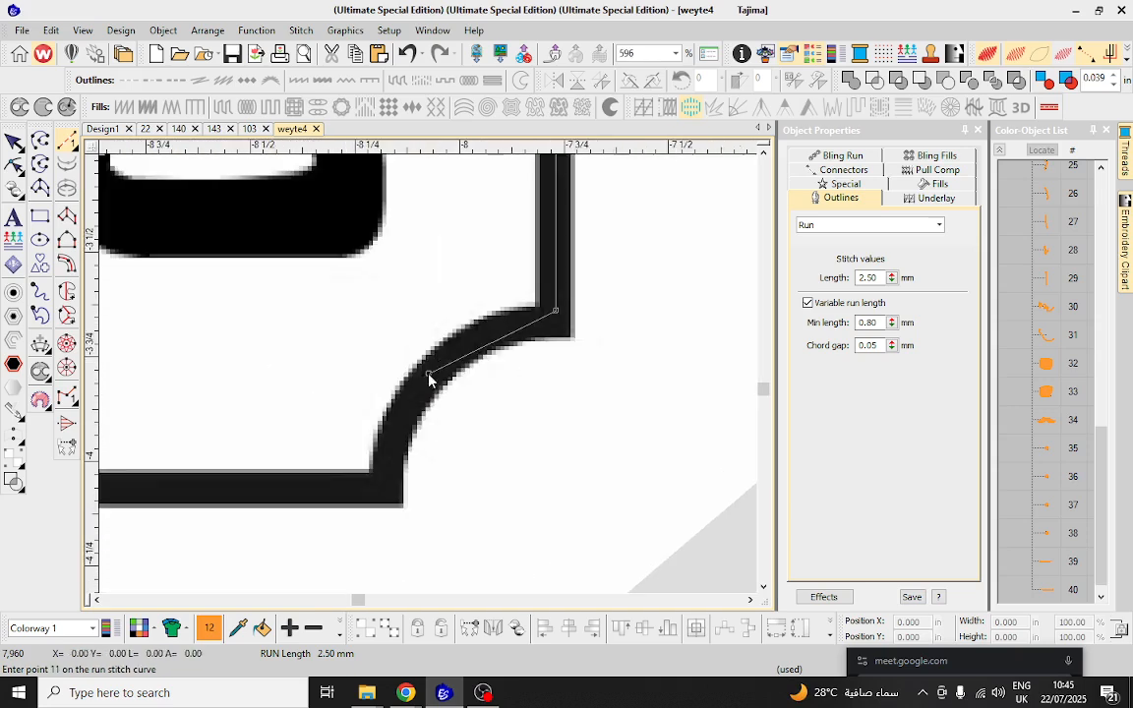
pyautogui.click(384, 491)
pyautogui.scroll(-4, 383, 491)
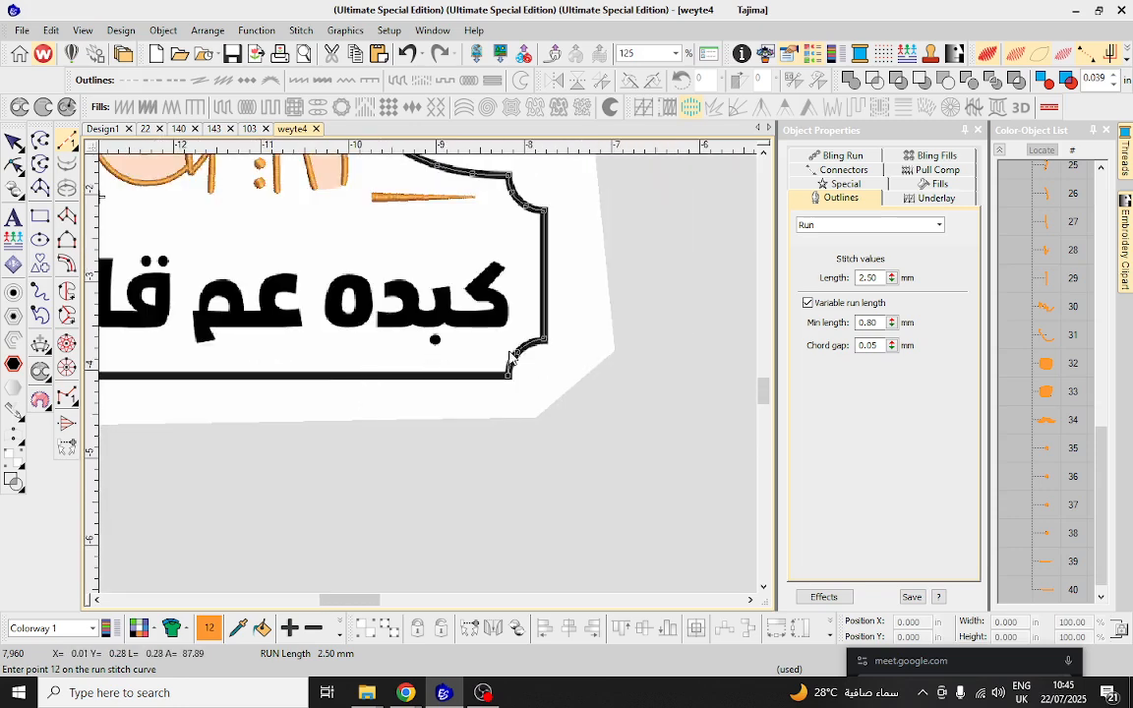
pyautogui.press('BackSpace')
pyautogui.press('BackSpace')
# Trace the run line around the frame's lower-right notch and along the bottom edge to the lower-left notch.
pyautogui.scroll(4, 350, 486)
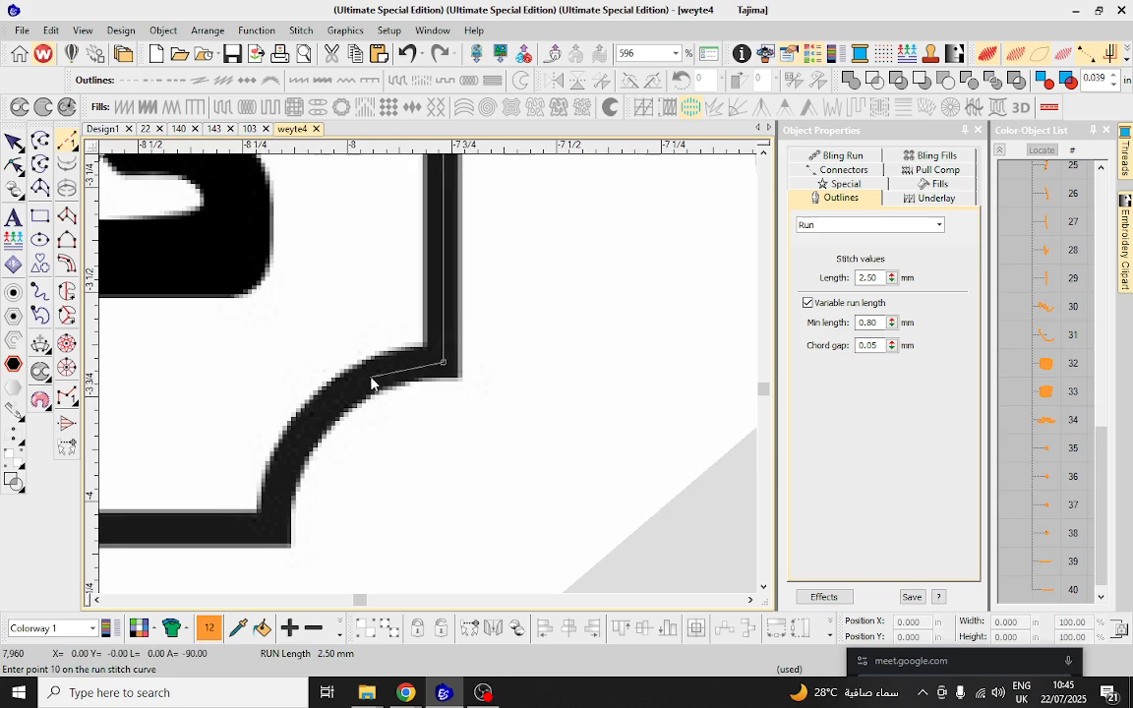
pyautogui.click(291, 454)
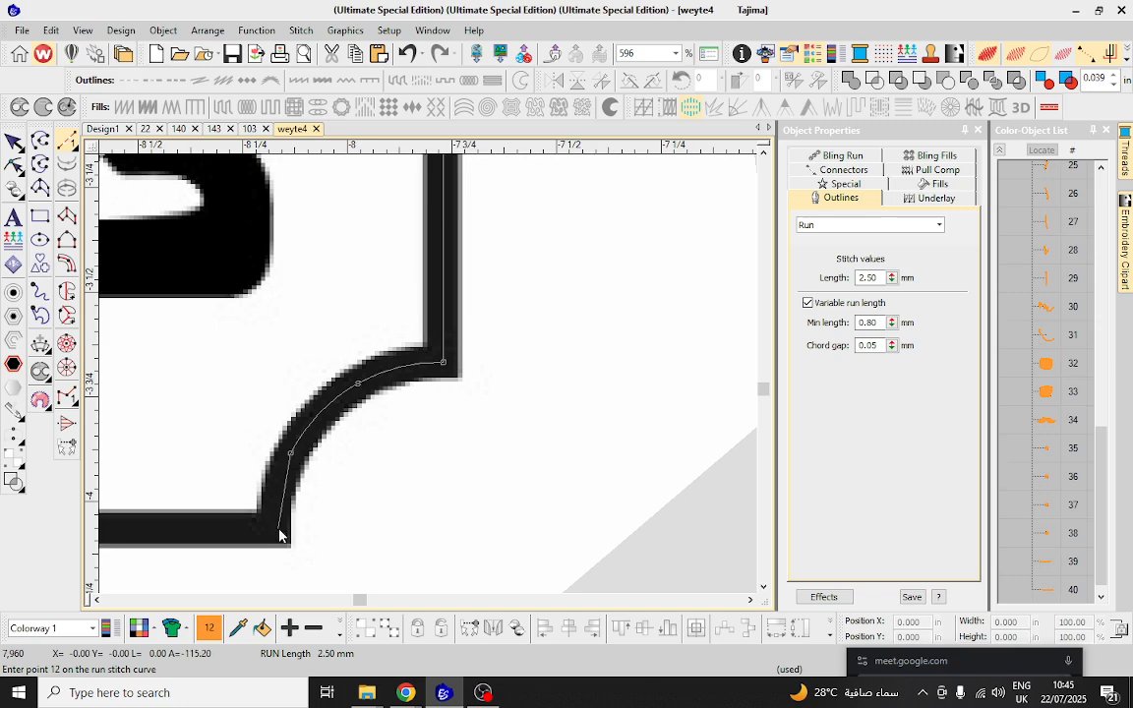
pyautogui.scroll(-4, 272, 534)
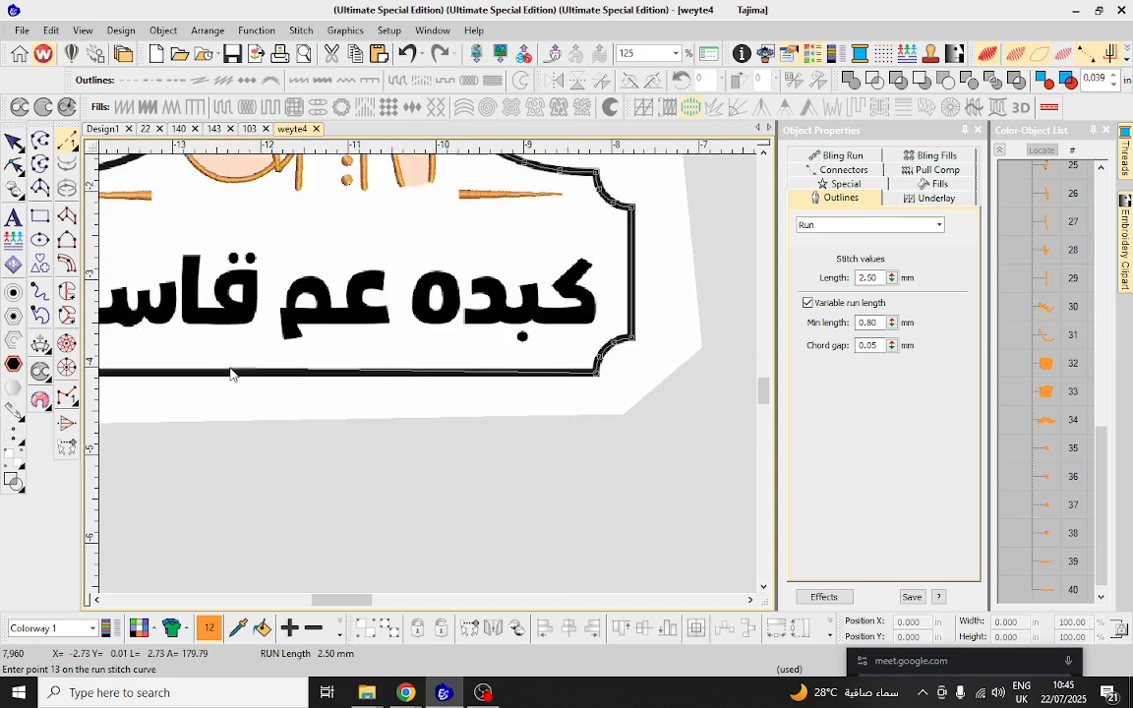
pyautogui.scroll(4, 429, 380)
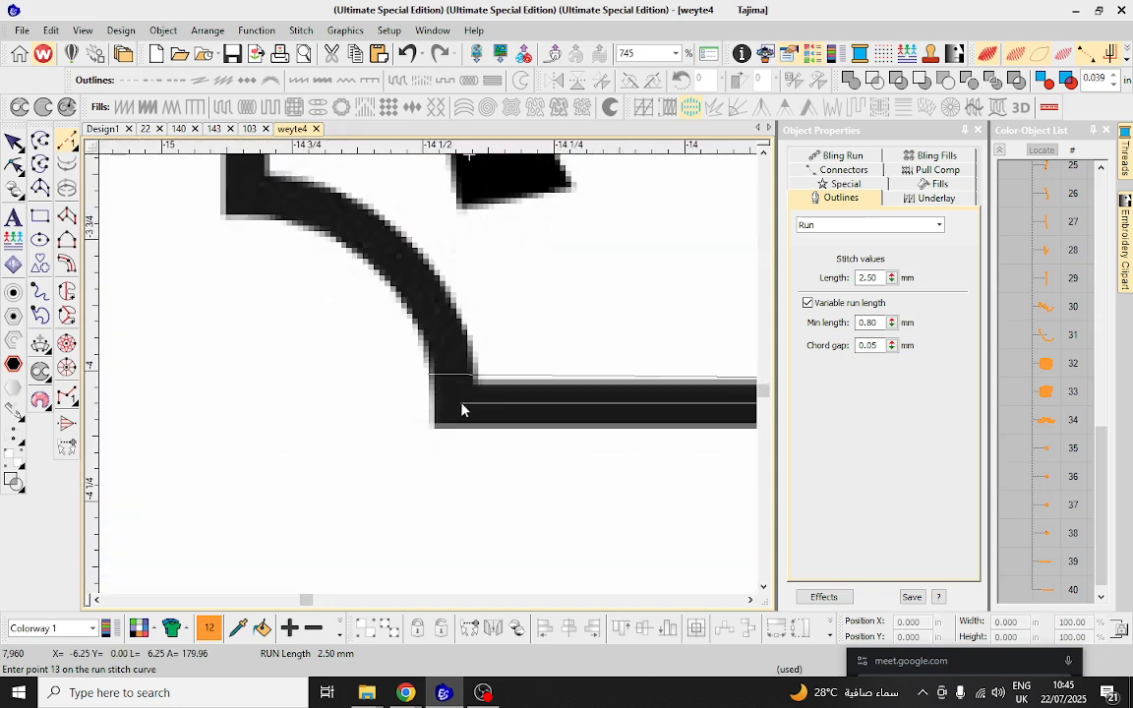
pyautogui.click(455, 404)
# Trace the run line around the frame's lower-left notch and up the left side to the upper-left notch.
pyautogui.click(445, 331)
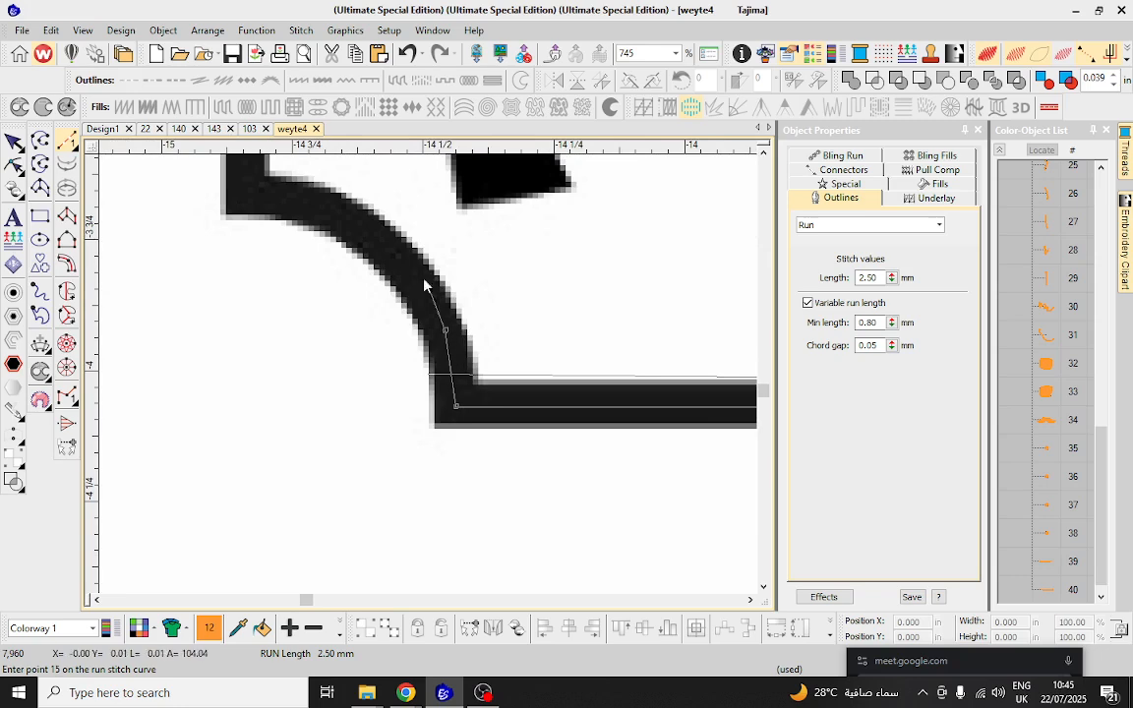
pyautogui.click(379, 241)
pyautogui.click(288, 200)
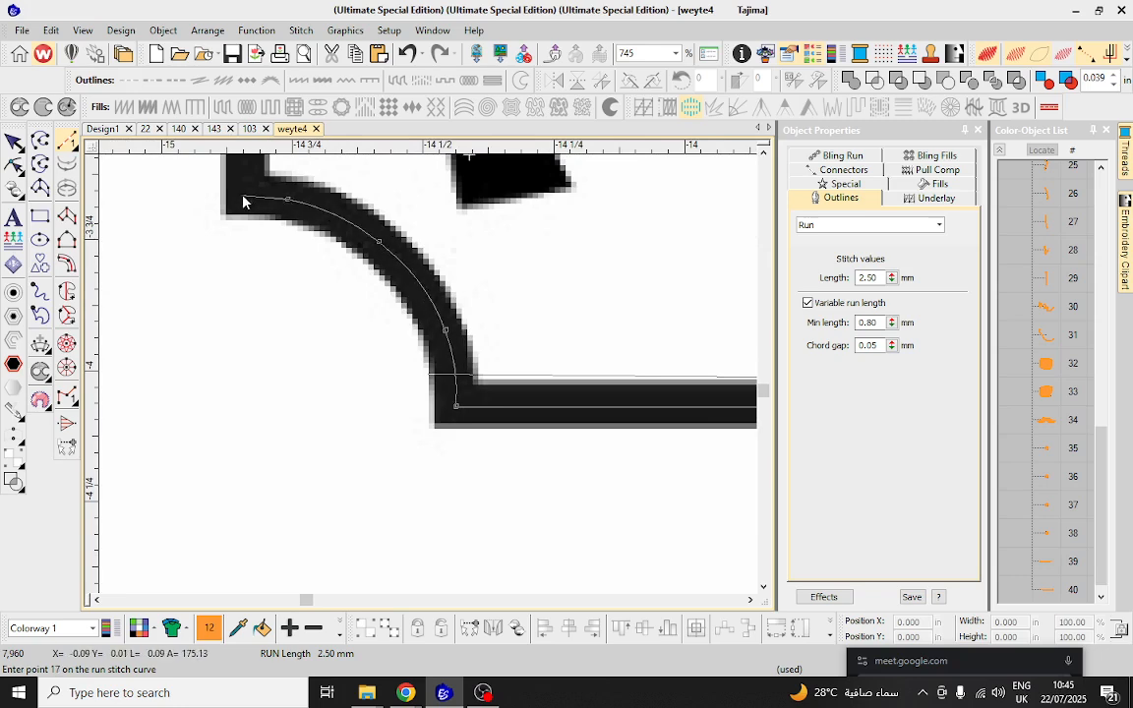
pyautogui.scroll(-3, 242, 196)
pyautogui.scroll(-3, 432, 194)
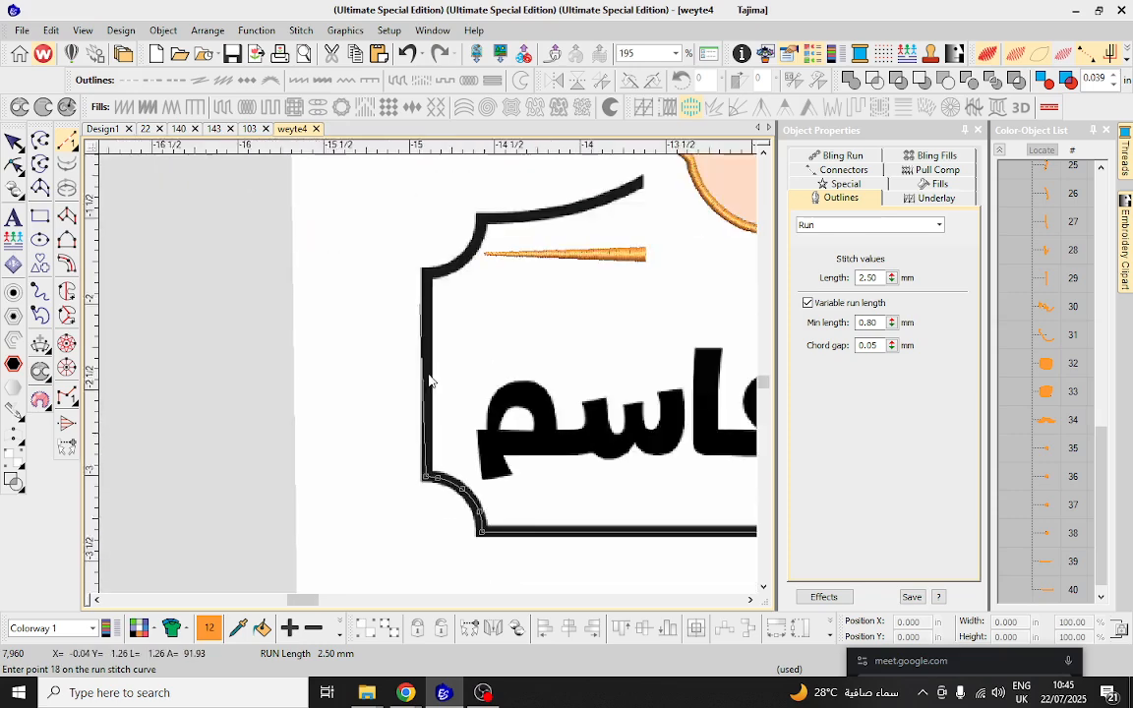
pyautogui.scroll(3, 429, 301)
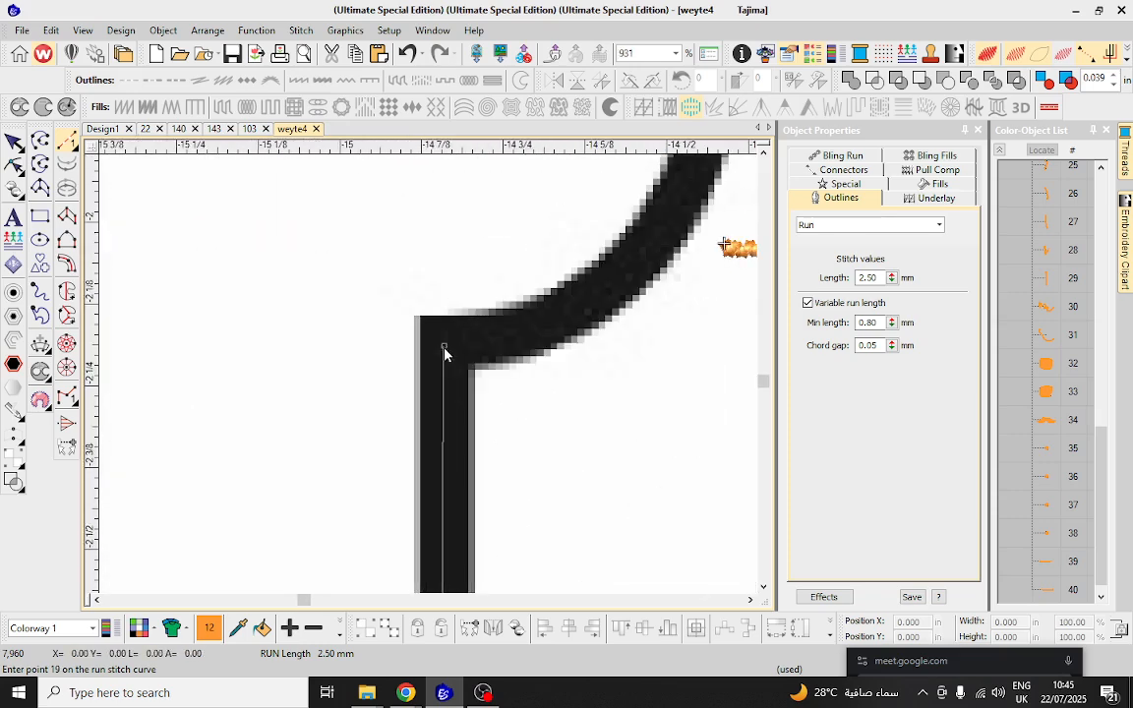
pyautogui.click(444, 346)
# Trace the run line around the curved upper-left notch to the frame's top corner.
pyautogui.click(532, 330)
pyautogui.click(641, 254)
pyautogui.scroll(-2, 434, 379)
pyautogui.scroll(2, 434, 380)
pyautogui.click(423, 360)
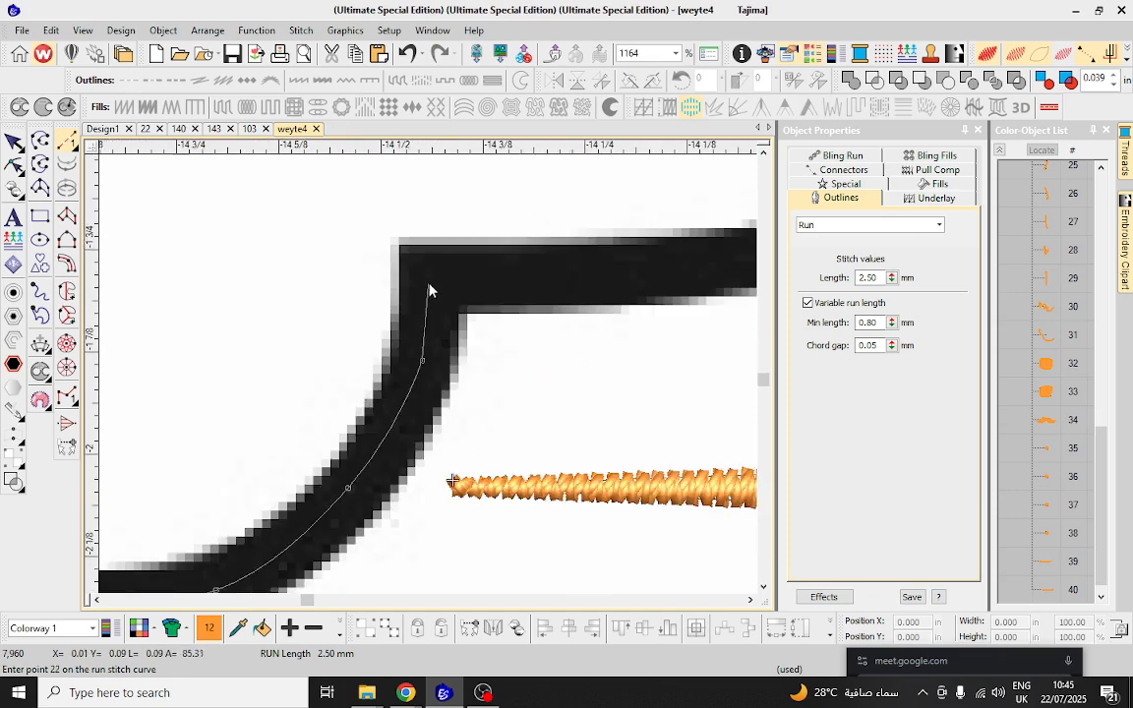
pyautogui.click(425, 269)
# Trace the run line along the frame's upper-left curve to its open end and finish the object.
pyautogui.scroll(-2, 473, 384)
pyautogui.scroll(1, 425, 372)
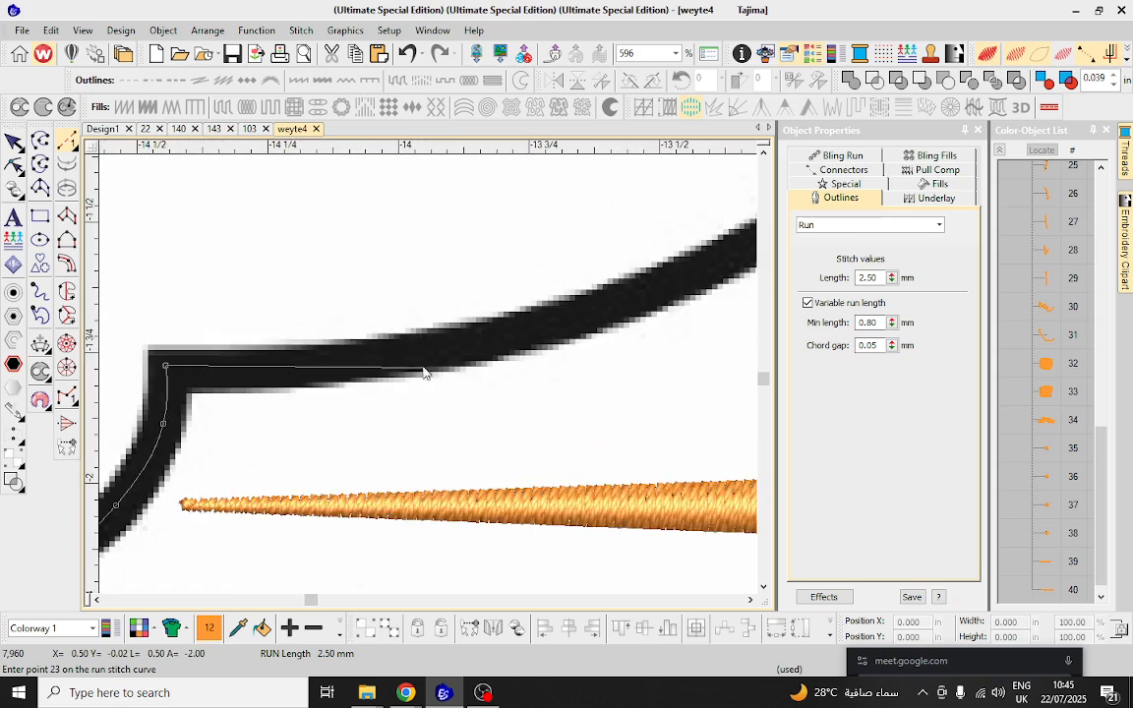
pyautogui.click(352, 362)
pyautogui.click(484, 340)
pyautogui.click(624, 308)
pyautogui.scroll(-1, 435, 375)
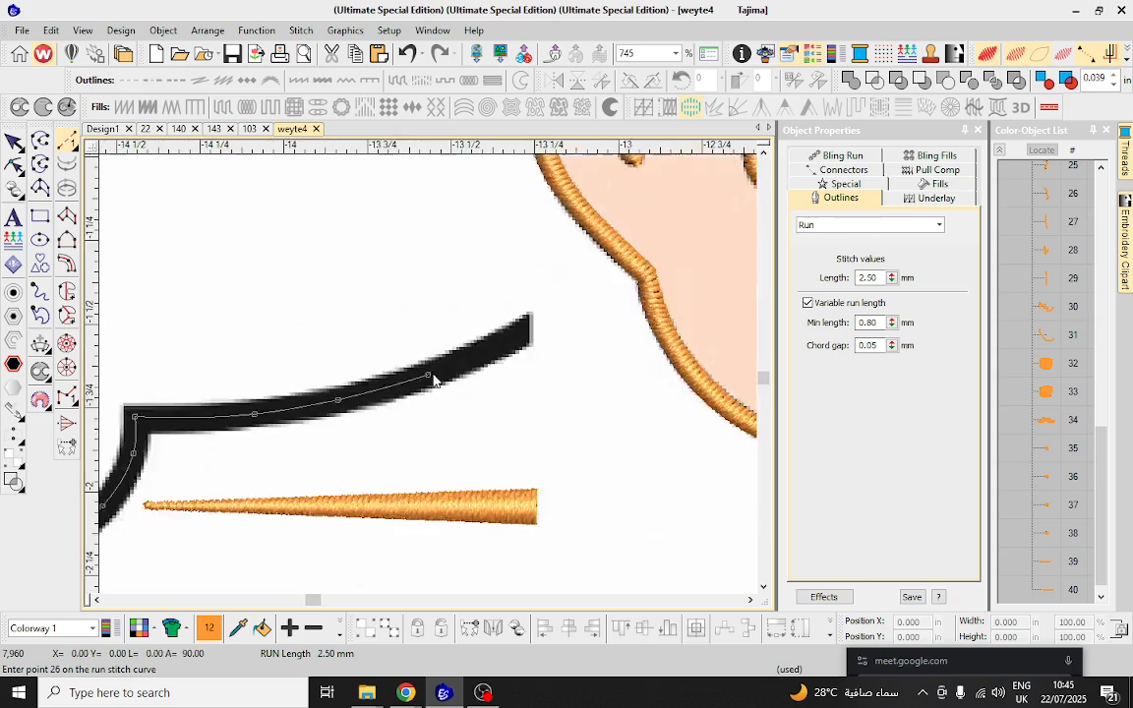
pyautogui.scroll(1, 435, 375)
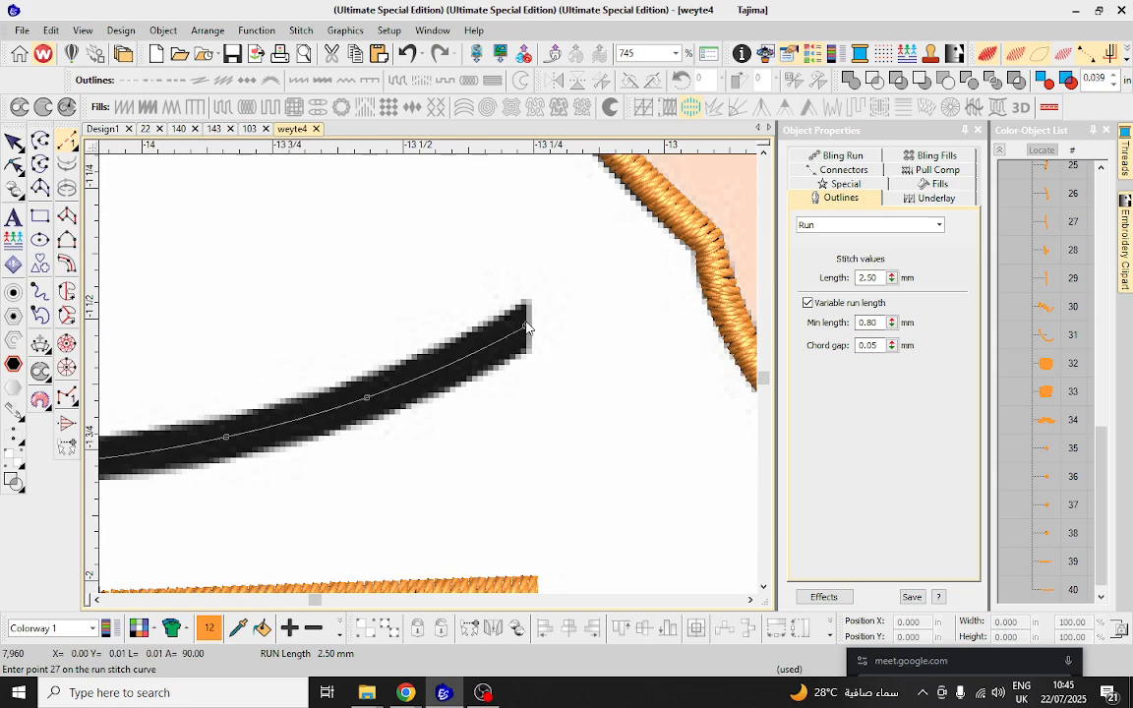
pyautogui.press('Return')
# Convert the frame's run line into a Column C satin border with a 0.118 in column width.
pyautogui.click(13, 143)
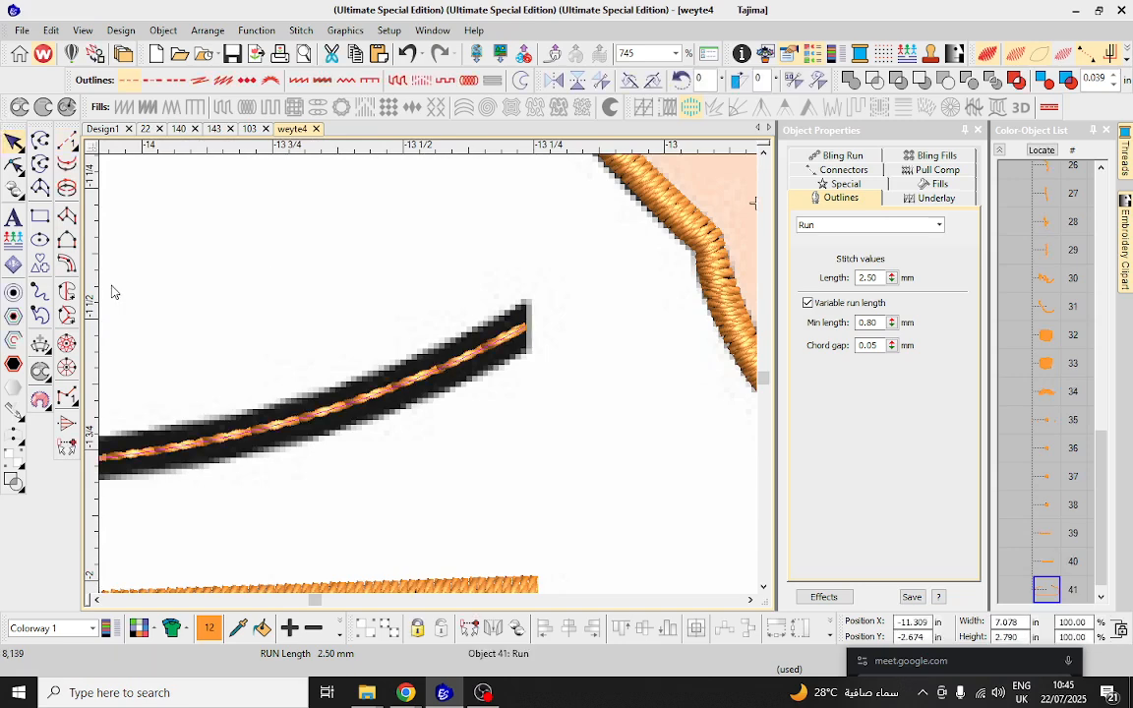
pyautogui.click(70, 267)
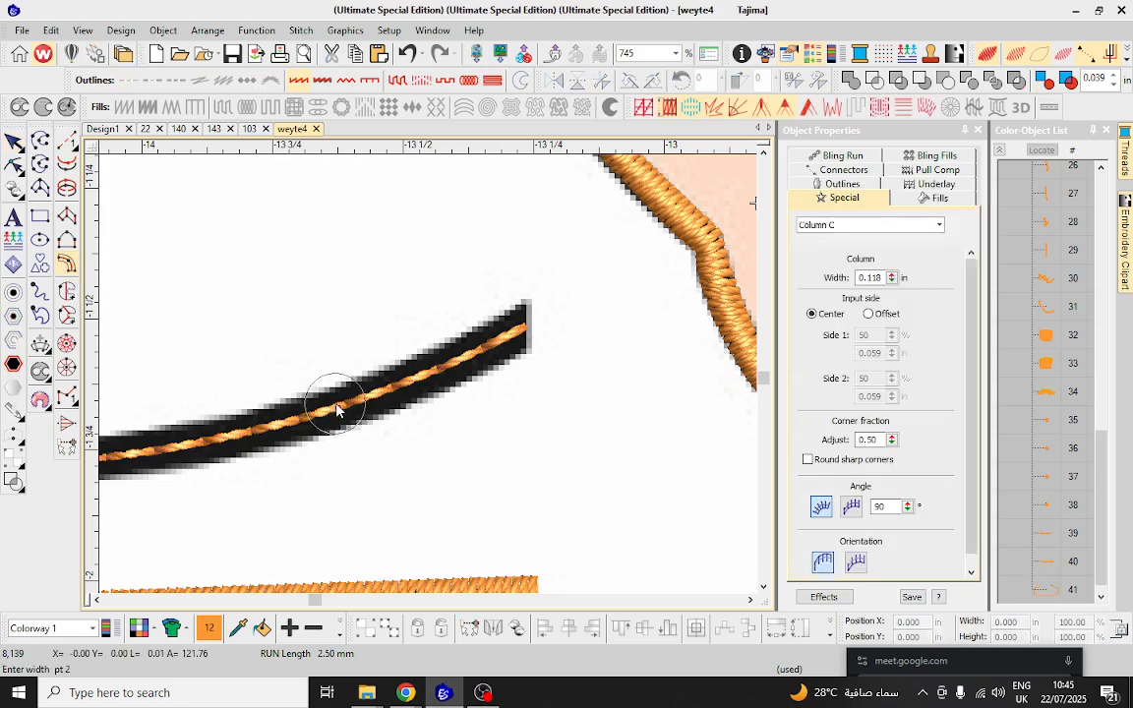
pyautogui.press('Return')
pyautogui.click(13, 144)
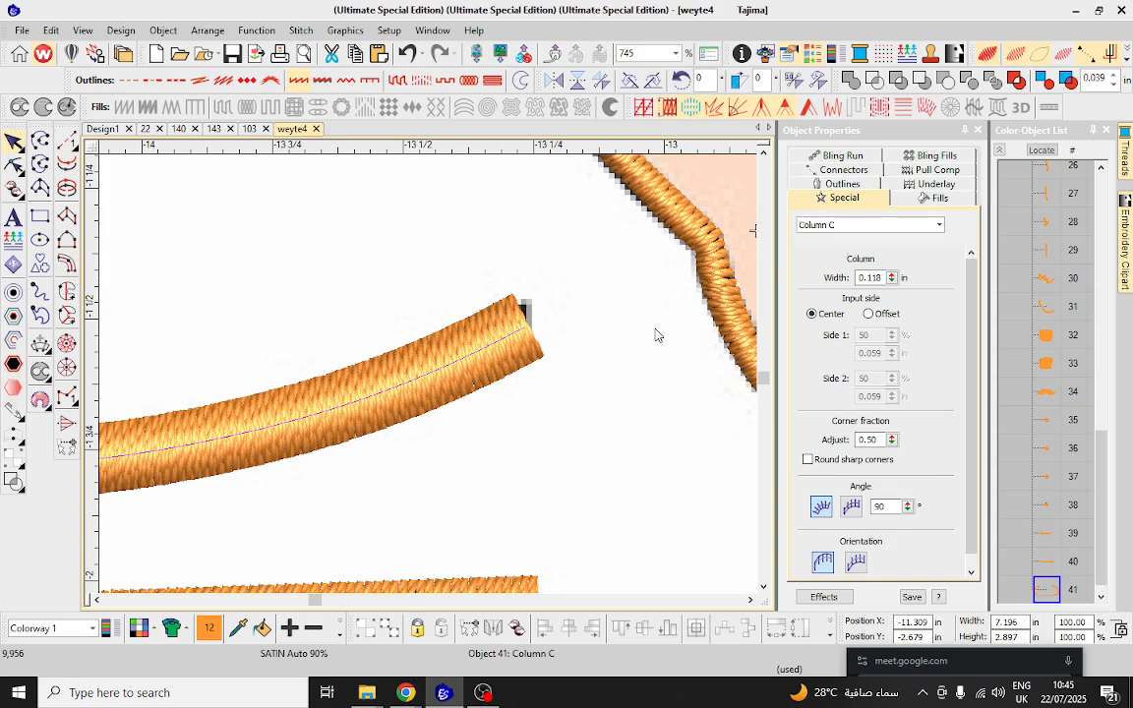
# Narrow the frame's satin border to a 0.078 in column width and deselect it.
pyautogui.moveTo(895, 285)
pyautogui.mouseDown()
pyautogui.moveTo(818, 397)
pyautogui.moveTo(895, 284)
pyautogui.mouseUp()
pyautogui.scroll(-8, 432, 379)
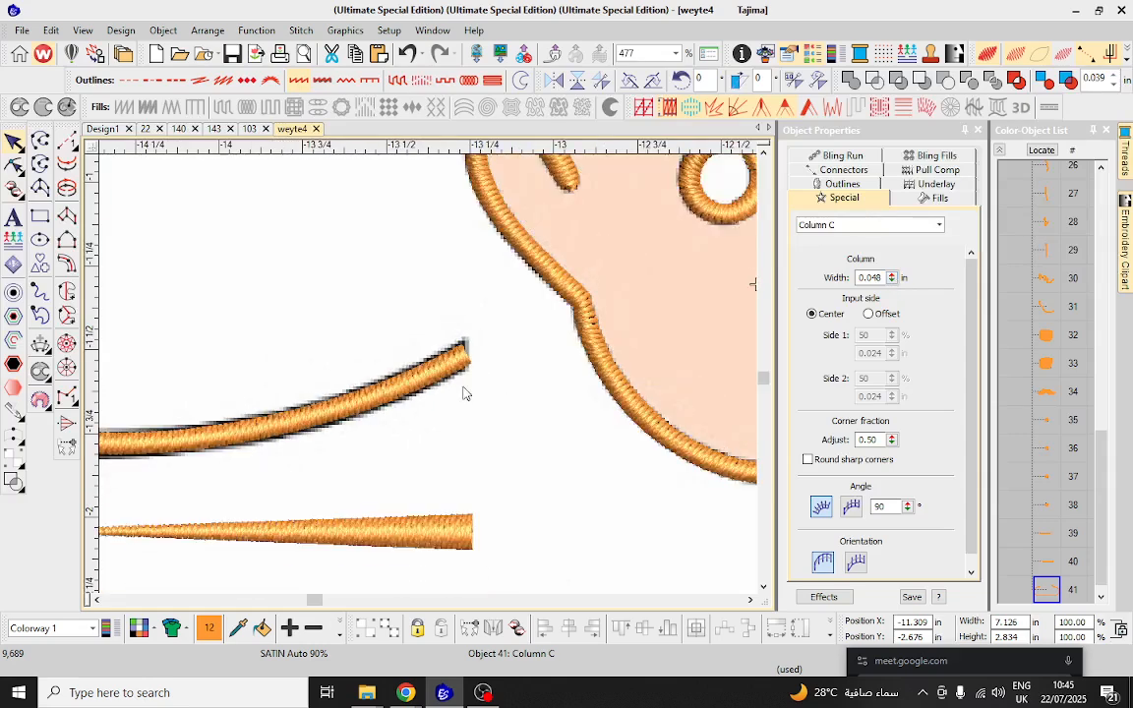
pyautogui.scroll(3, 440, 368)
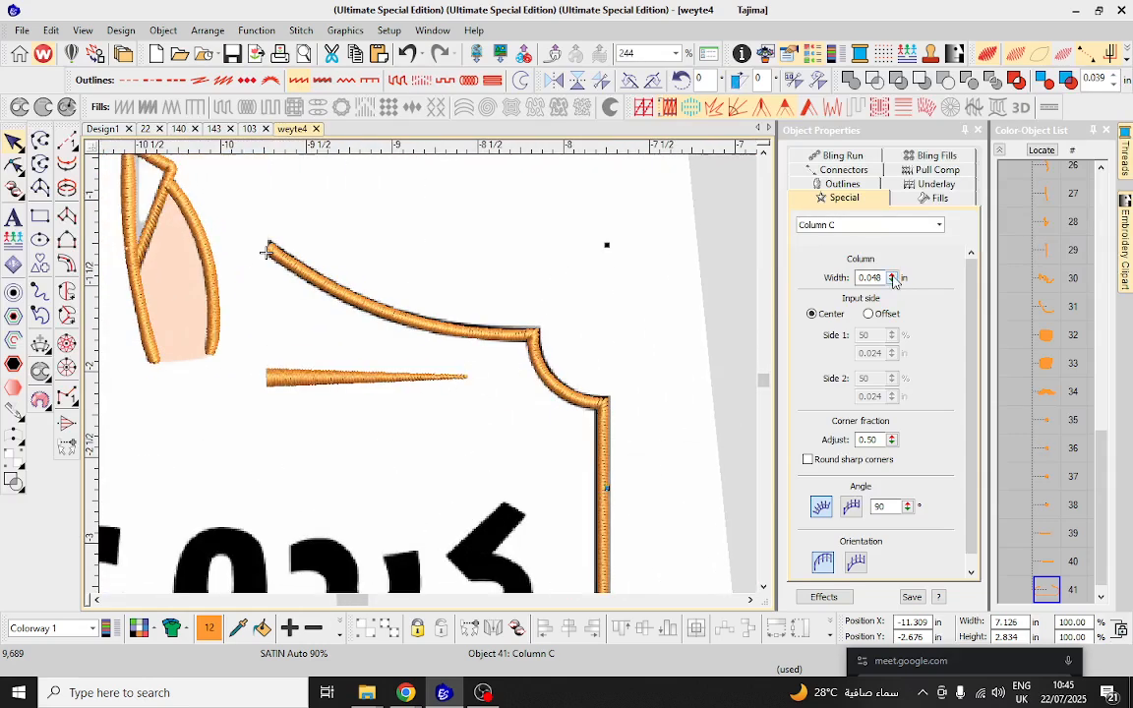
pyautogui.moveTo(893, 279); pyautogui.dragTo(820, 391)
pyautogui.scroll(-4, 435, 380)
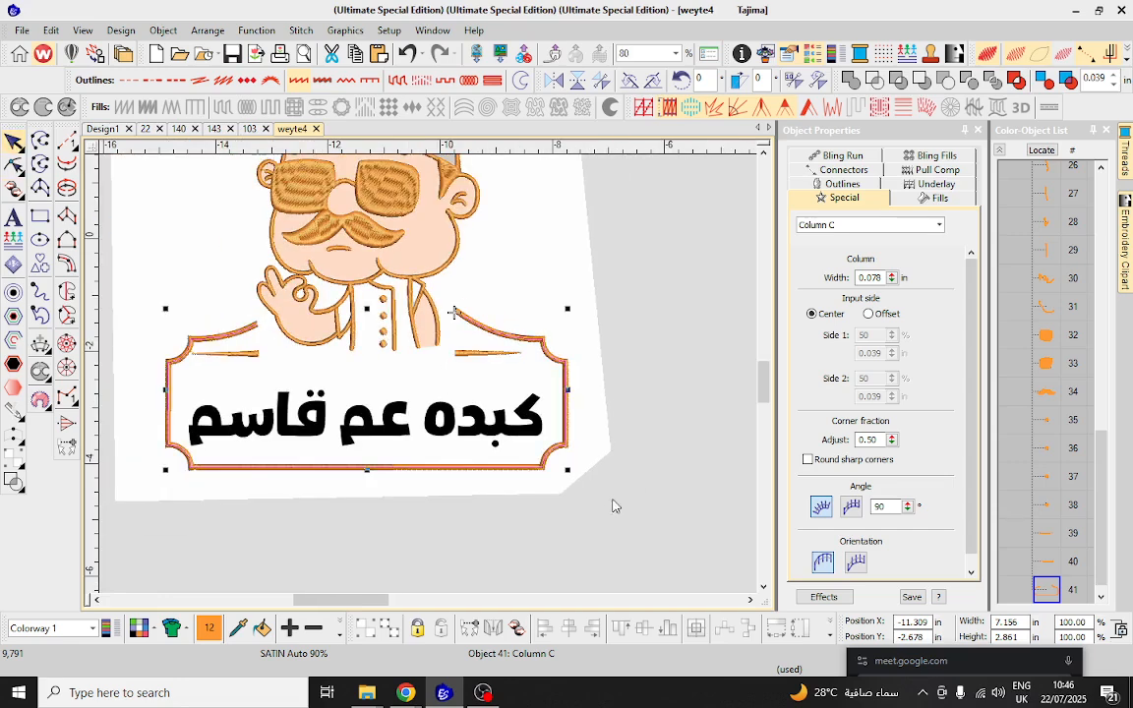
pyautogui.click(602, 464)
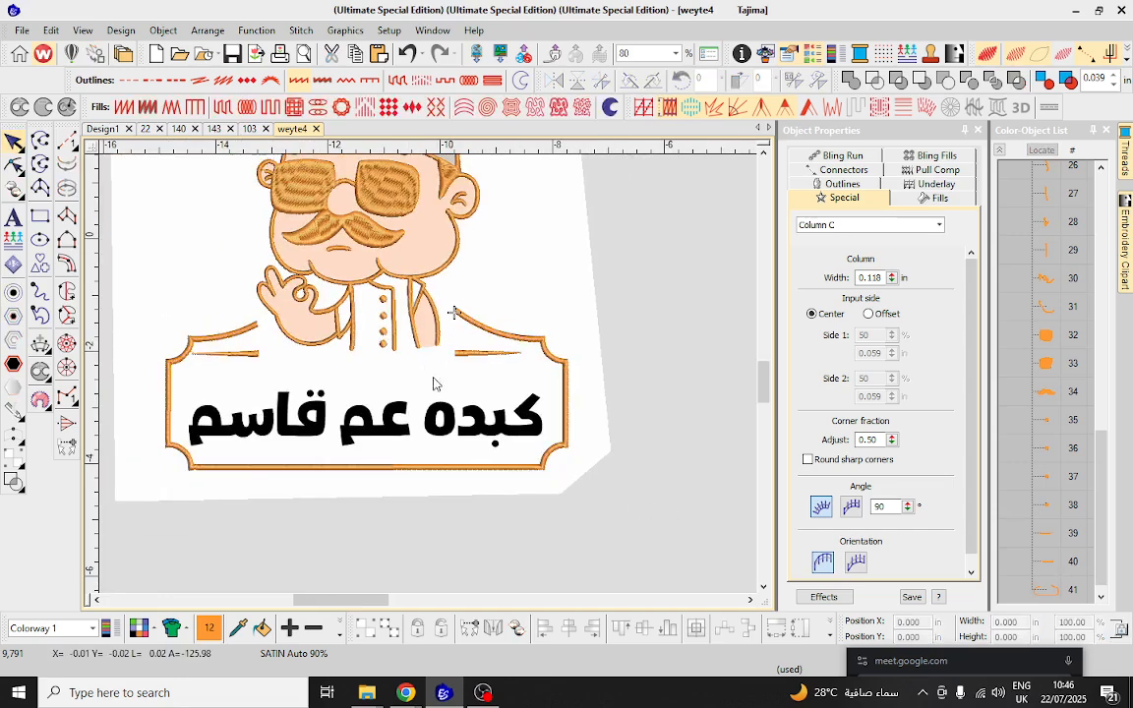
pyautogui.scroll(-2, 372, 344)
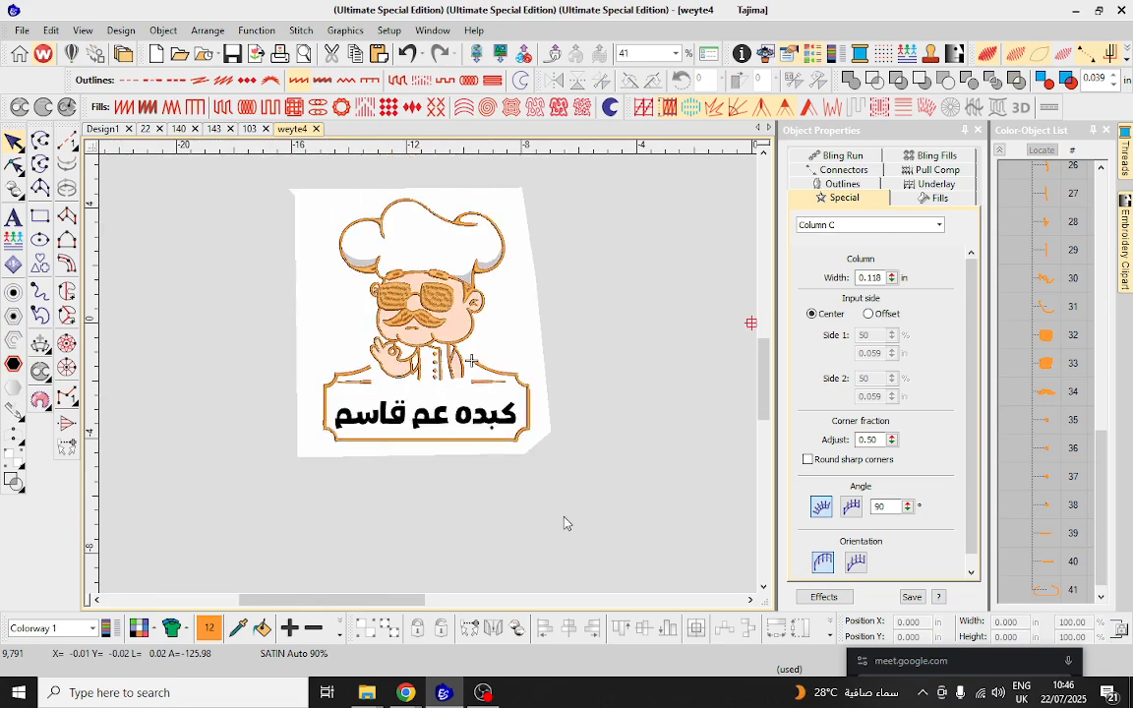
# Digitize the diagonal upper arm of the first Arabic letter (kaf) as a satin column with paired side points.
pyautogui.scroll(7, 498, 429)
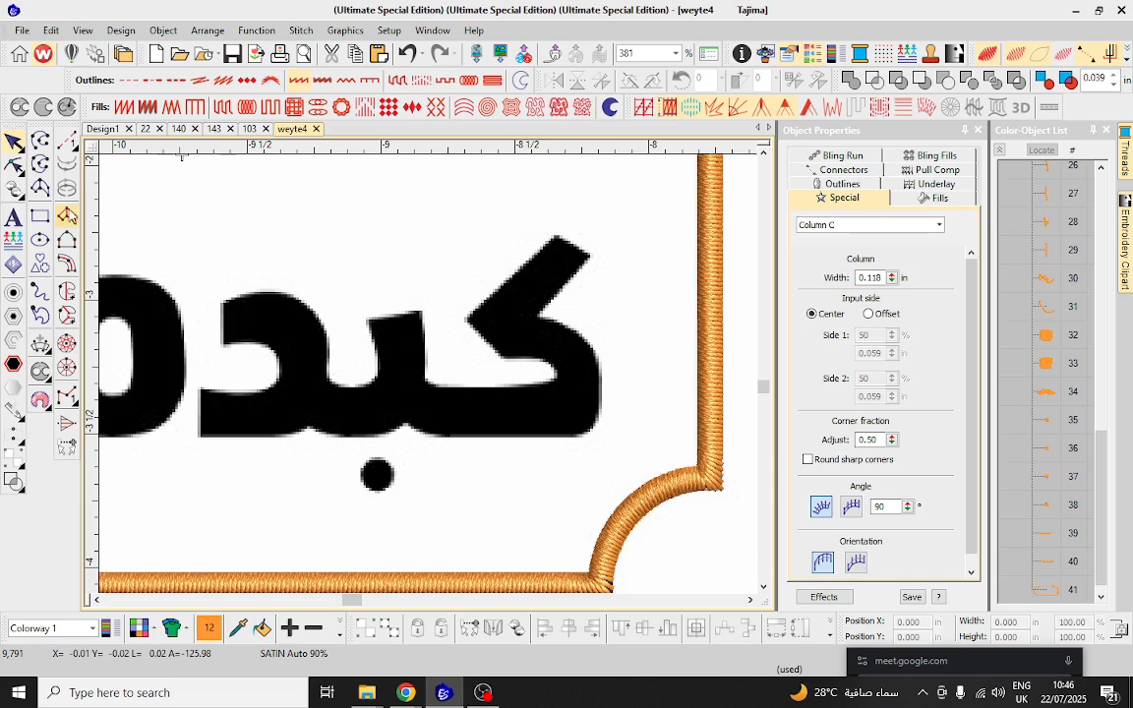
pyautogui.click(68, 215)
pyautogui.scroll(3, 430, 401)
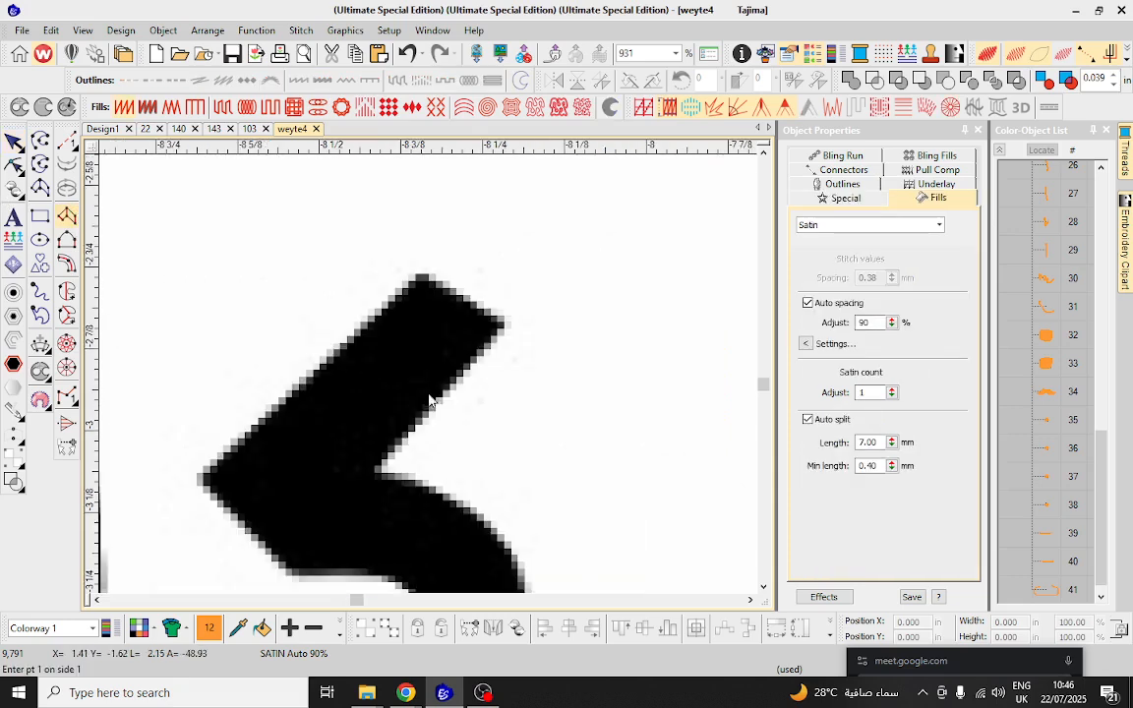
pyautogui.click(422, 276)
pyautogui.click(503, 325)
pyautogui.press('Return')
pyautogui.click(198, 477)
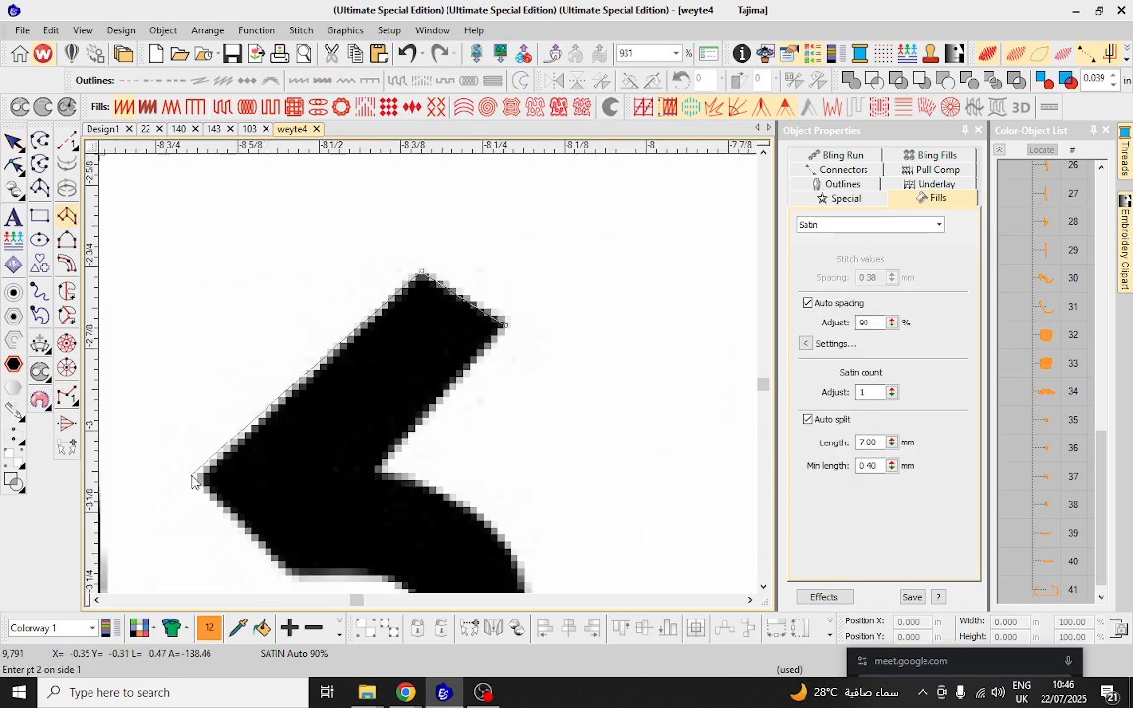
pyautogui.press('Return')
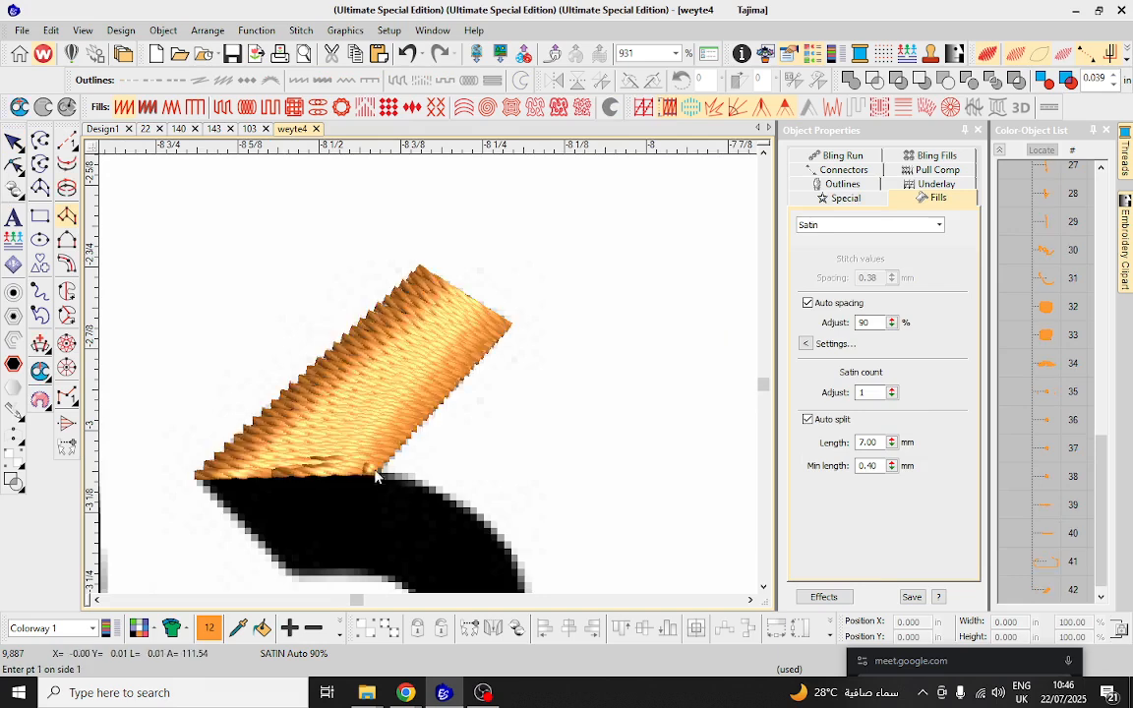
# Begin a second satin column on the kaf at the diagonal's lower end and trace it into the outer curve.
pyautogui.scroll(-2, 377, 473)
pyautogui.scroll(3, 398, 386)
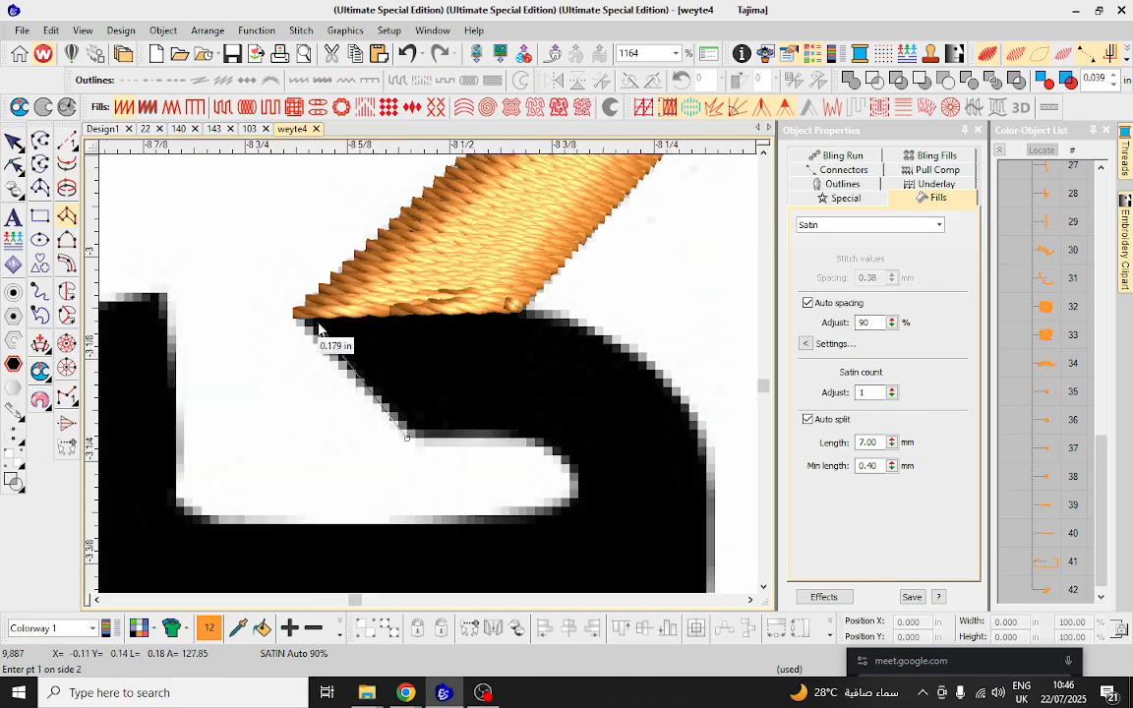
pyautogui.click(511, 433)
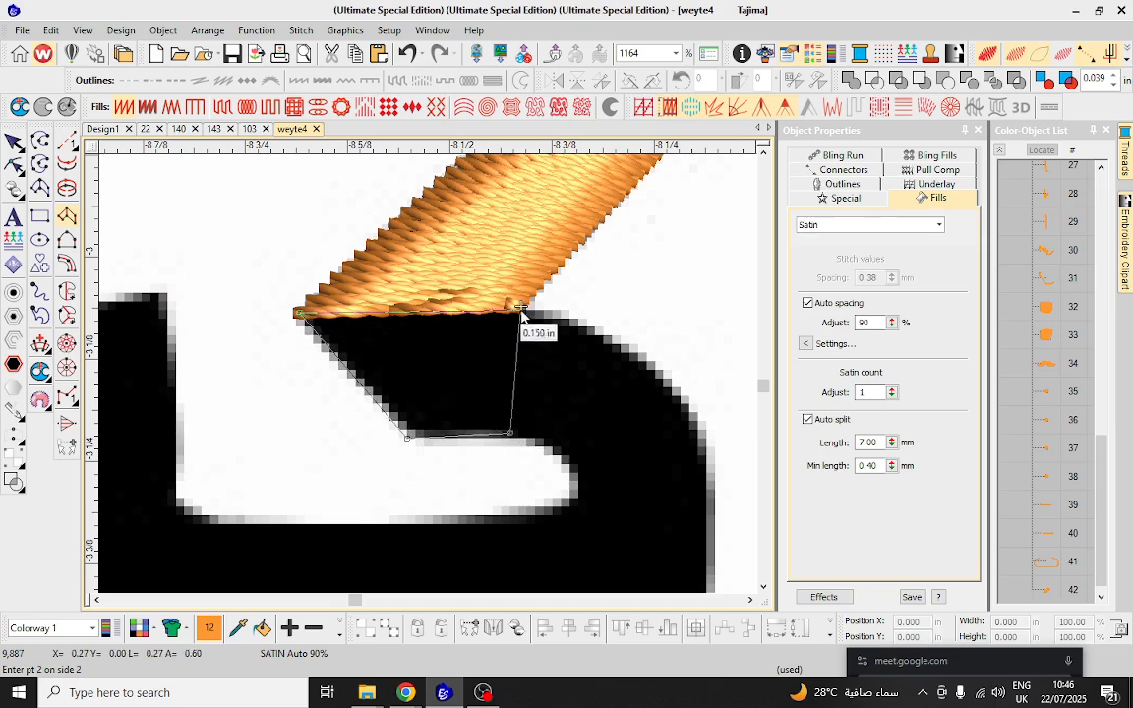
pyautogui.scroll(1, 555, 418)
pyautogui.click(556, 448)
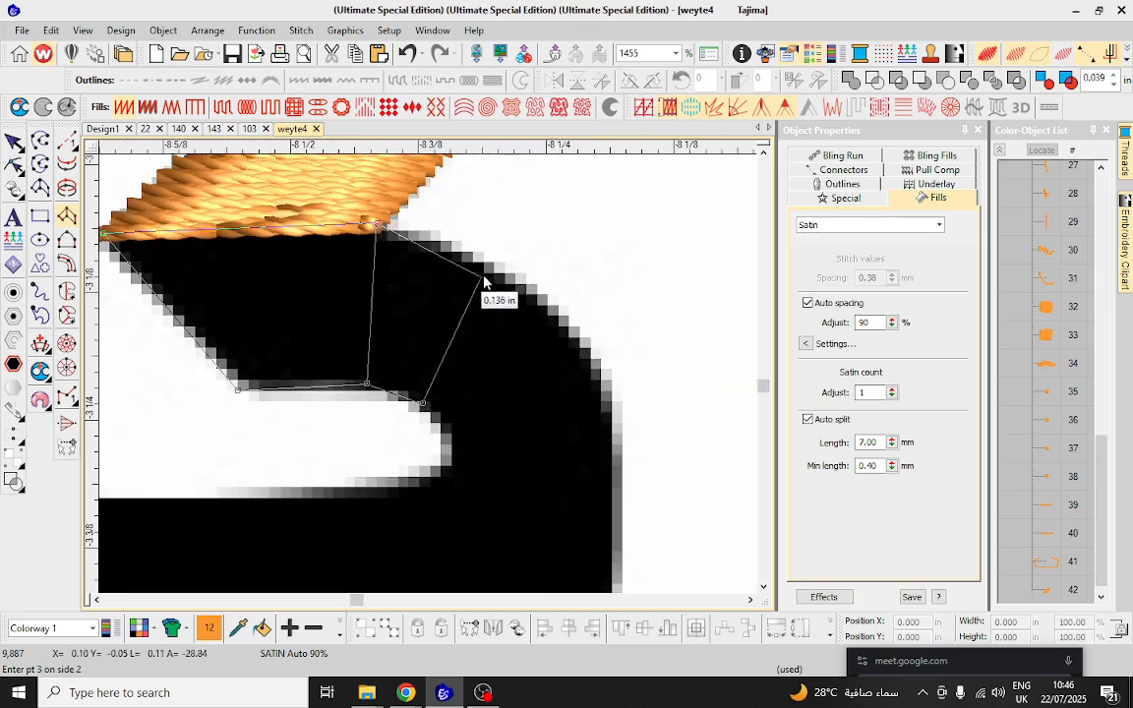
pyautogui.click(607, 342)
pyautogui.click(504, 426)
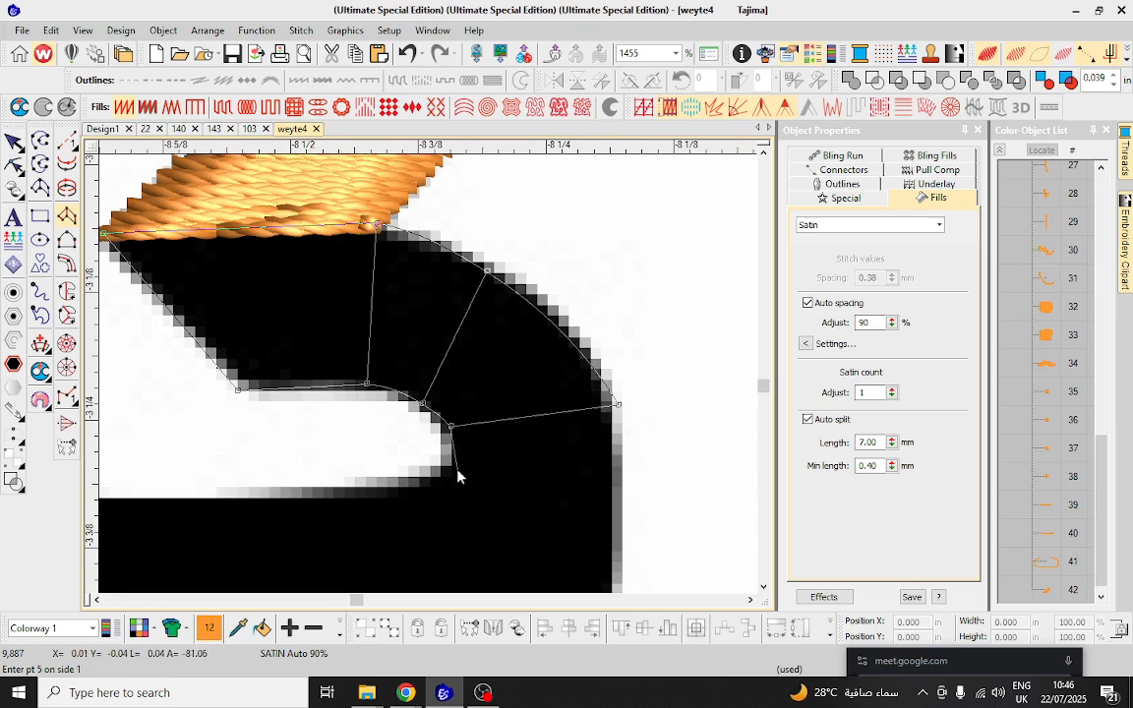
# Continue the kaf's satin column around the right-hand bend down to the start of the base stroke.
pyautogui.click(616, 482)
pyautogui.click(432, 486)
pyautogui.scroll(-2, 431, 489)
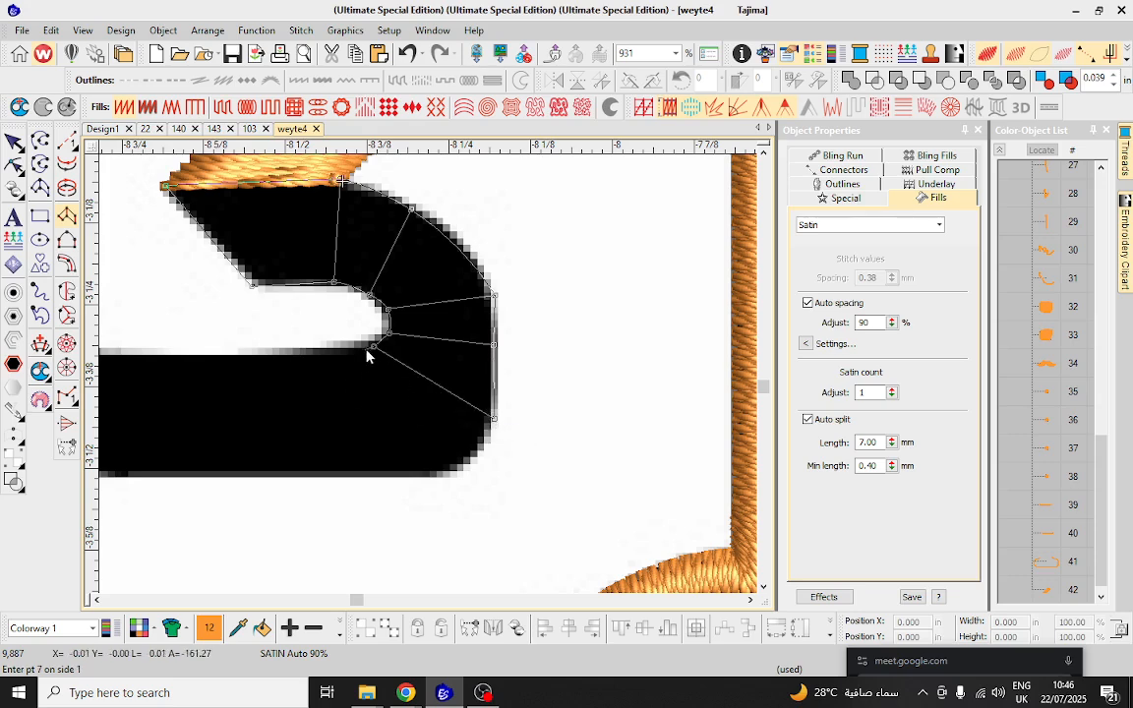
pyautogui.click(367, 351)
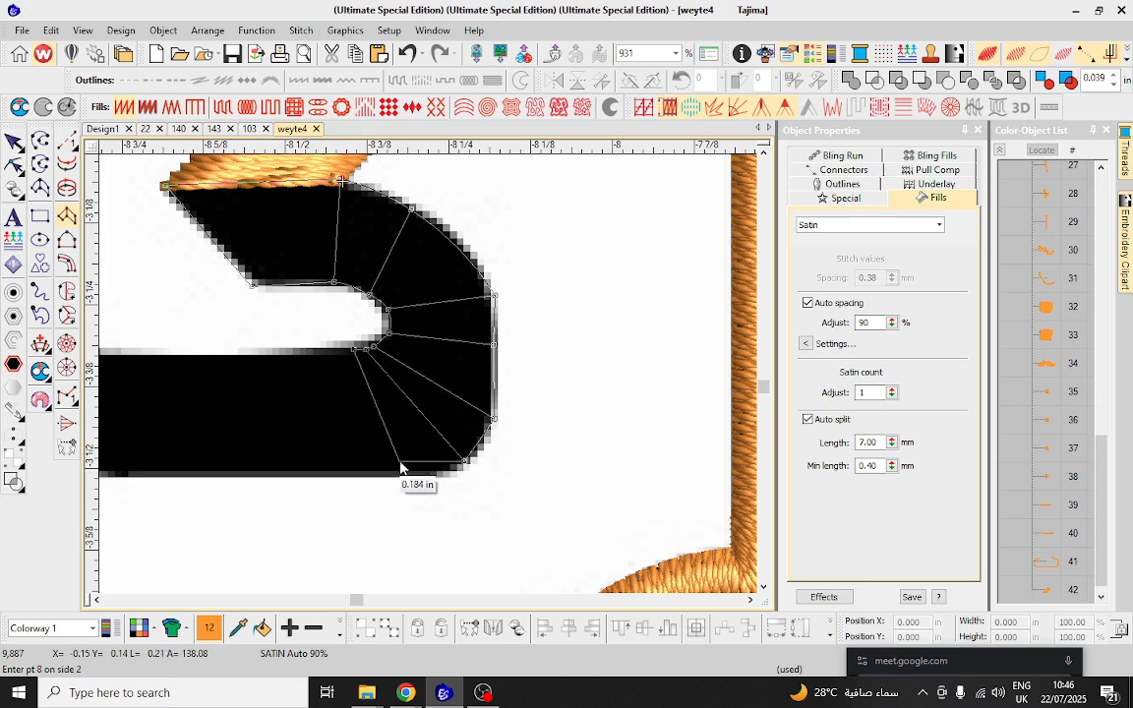
pyautogui.click(416, 474)
# Extend the kaf's satin column along the base stroke to the notch below the next letter's tooth and finish the object.
pyautogui.scroll(-2, 416, 474)
pyautogui.scroll(2, 429, 381)
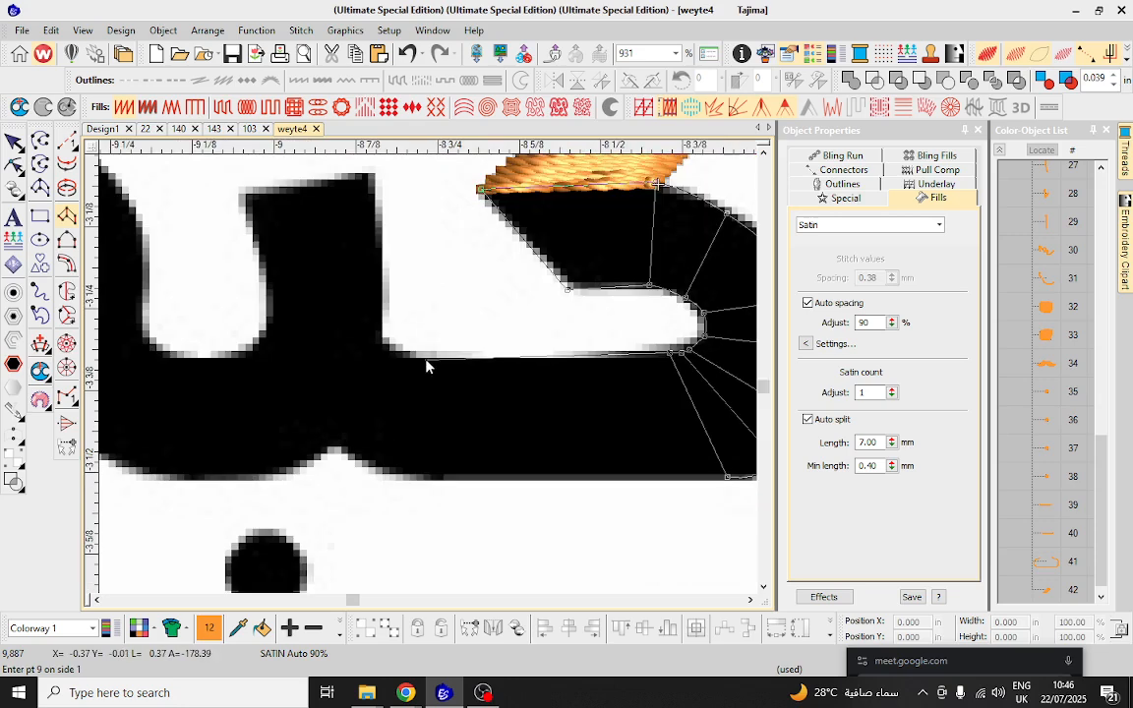
pyautogui.click(421, 360)
pyautogui.scroll(3, 403, 452)
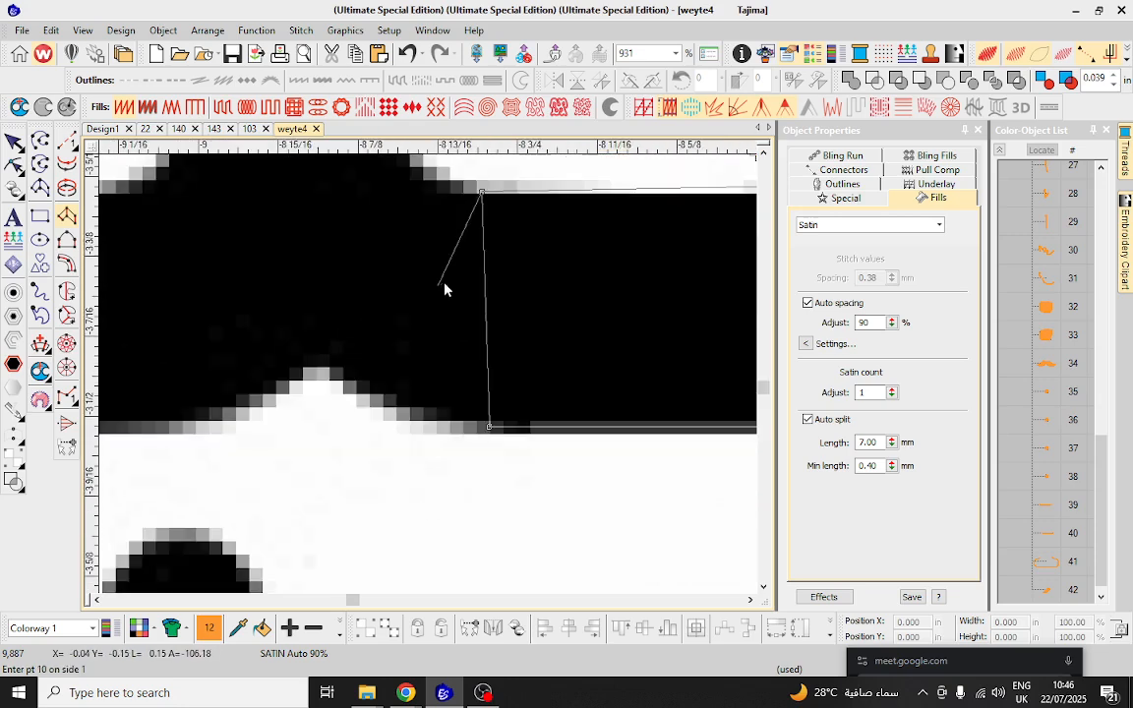
pyautogui.click(441, 194)
pyautogui.scroll(-1, 424, 384)
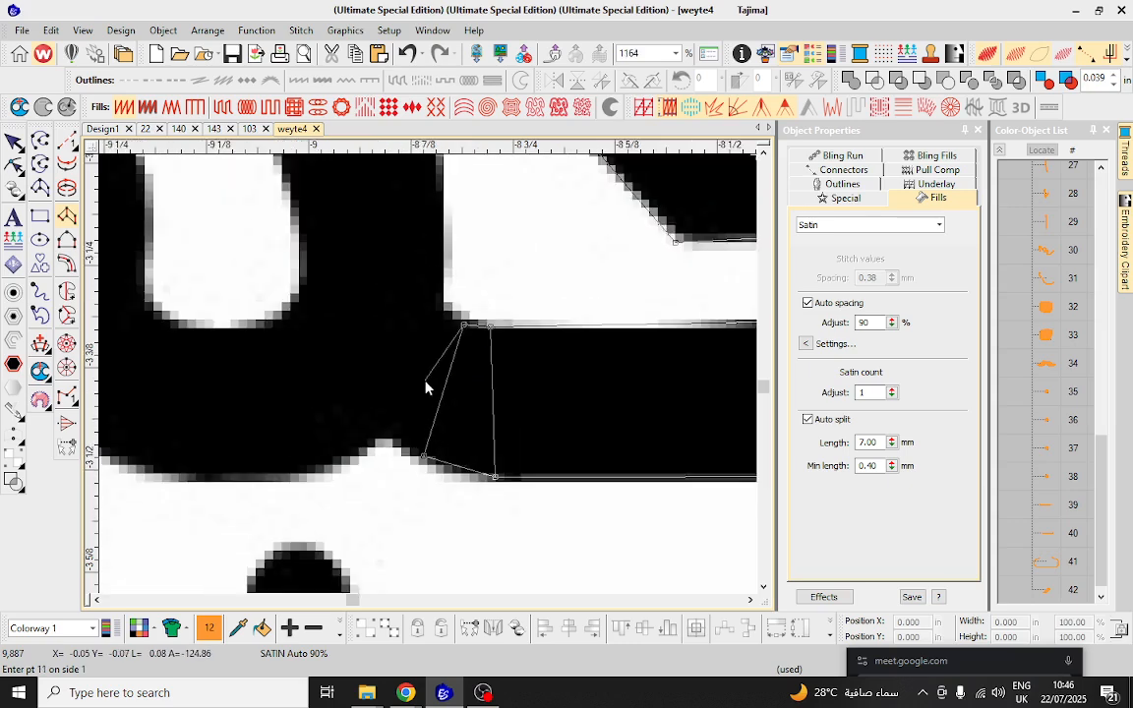
pyautogui.click(426, 302)
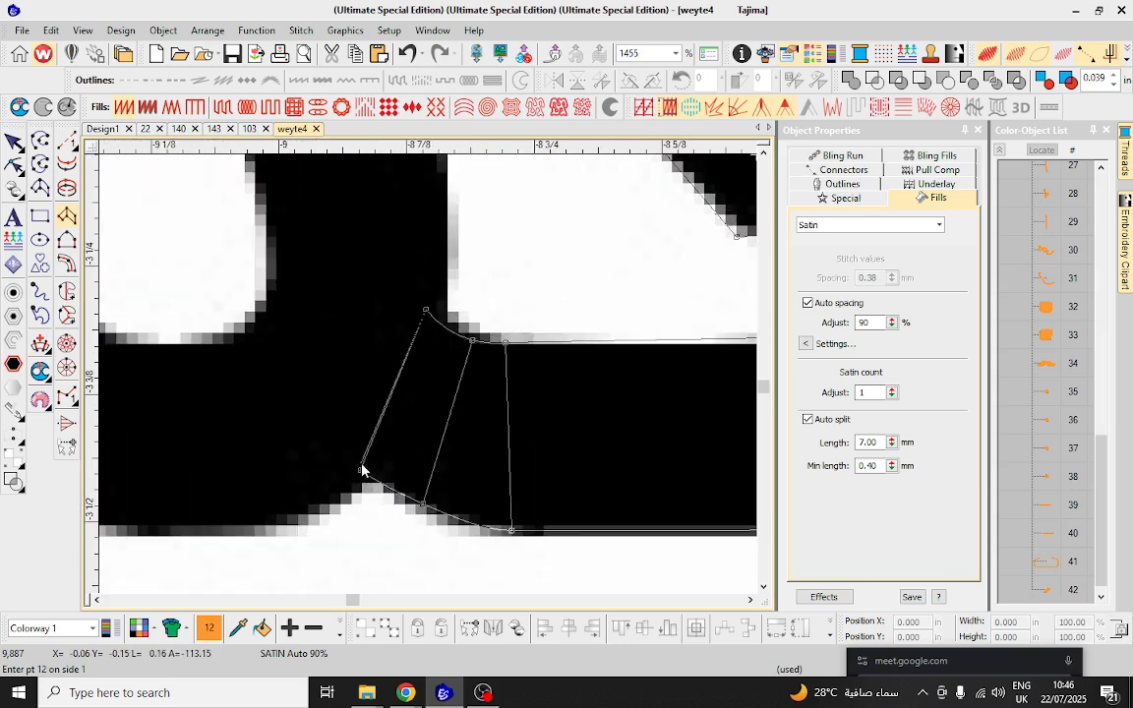
pyautogui.click(359, 476)
pyautogui.press('Return')
# Begin a satin column at the top of the second letter's upright tooth and trace its straight sides downward.
pyautogui.scroll(-5, 429, 380)
pyautogui.scroll(3, 393, 216)
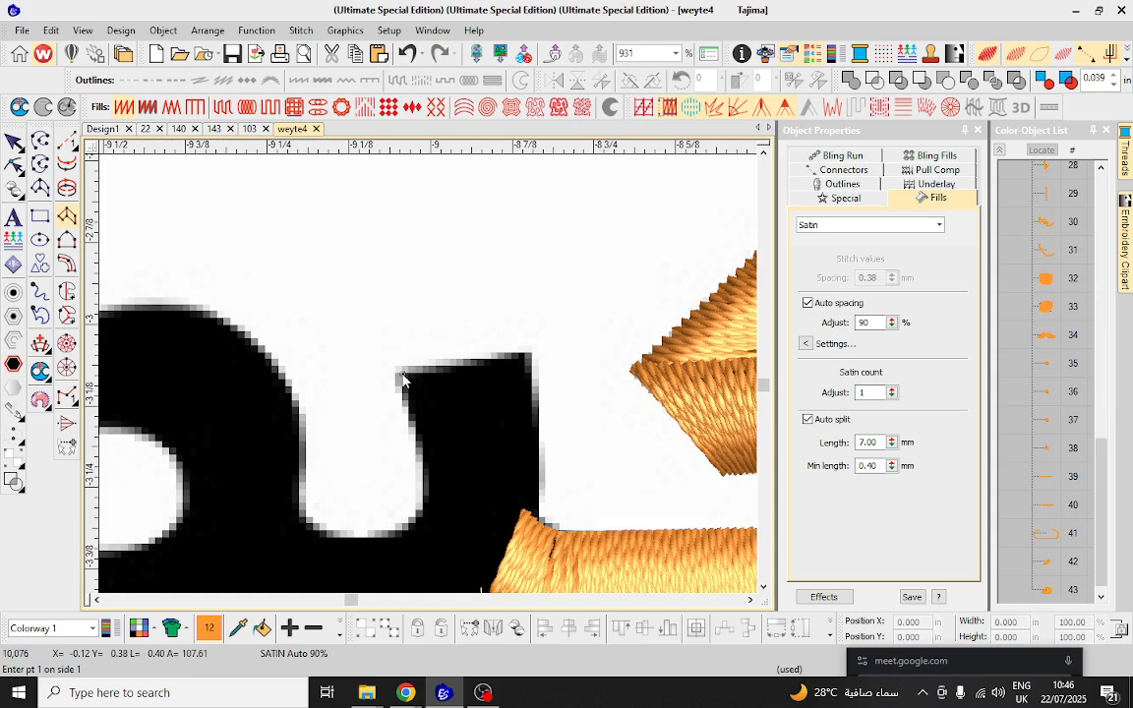
pyautogui.click(403, 377)
pyautogui.click(528, 352)
pyautogui.click(425, 479)
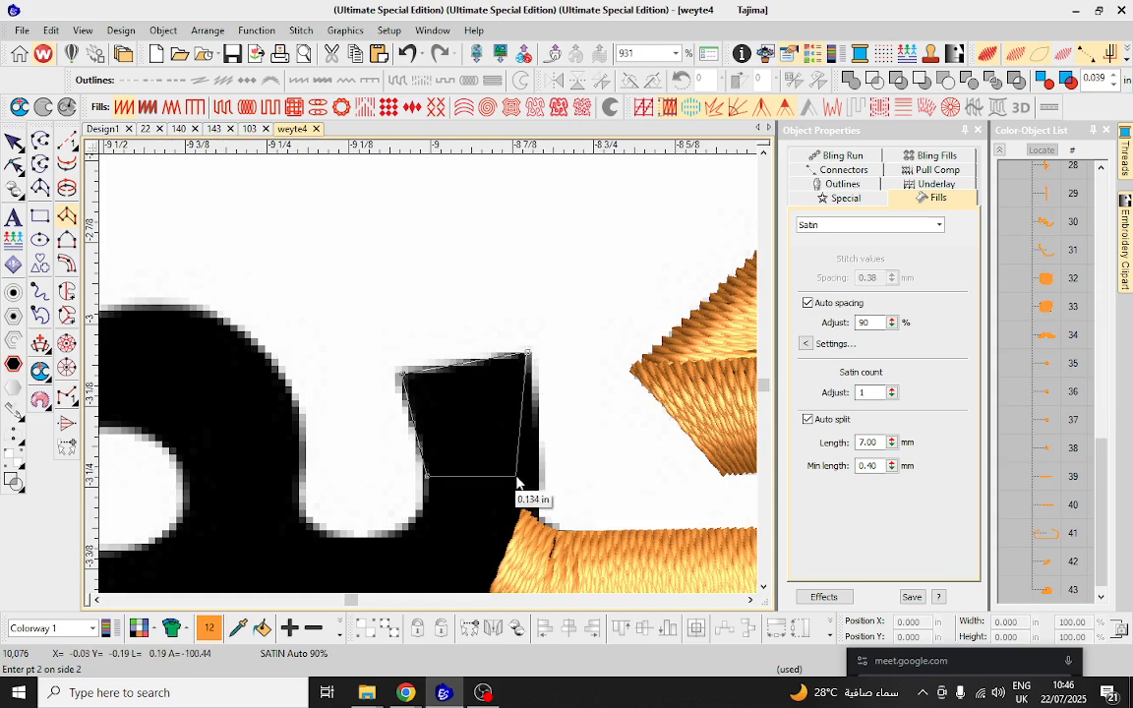
pyautogui.click(537, 483)
# Carry the tooth's satin column around the bend to the notch before the dal, overlapping the kaf's base, and finish it.
pyautogui.scroll(-1, 529, 496)
pyautogui.scroll(2, 371, 412)
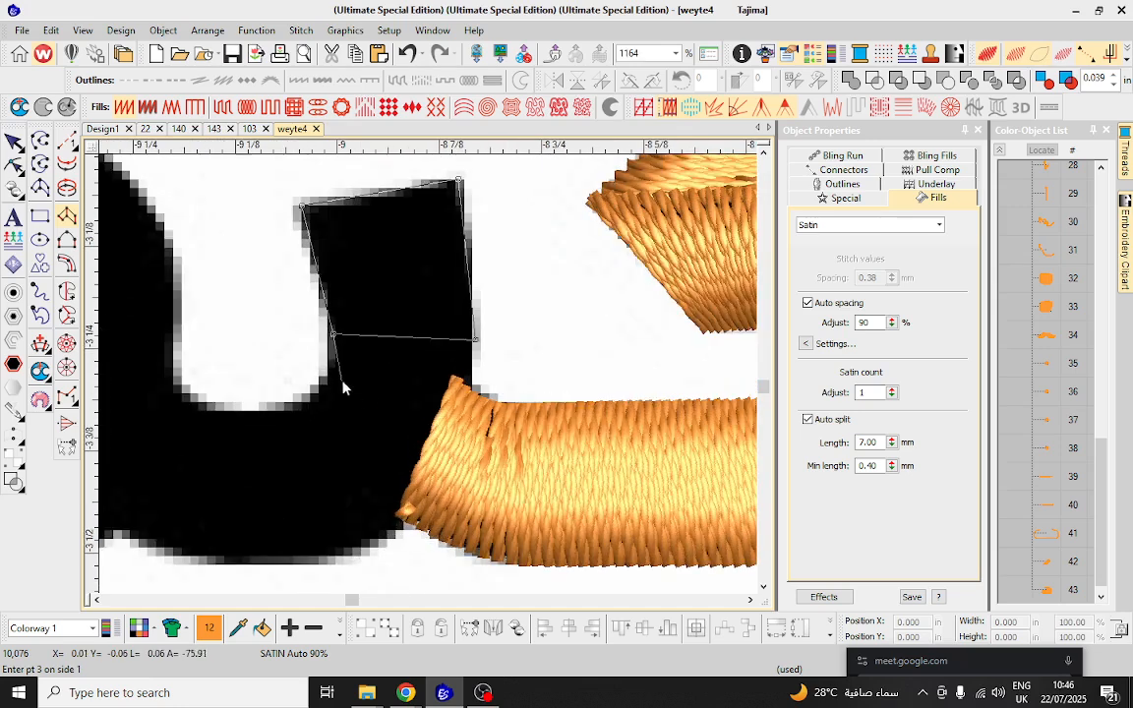
pyautogui.click(401, 515)
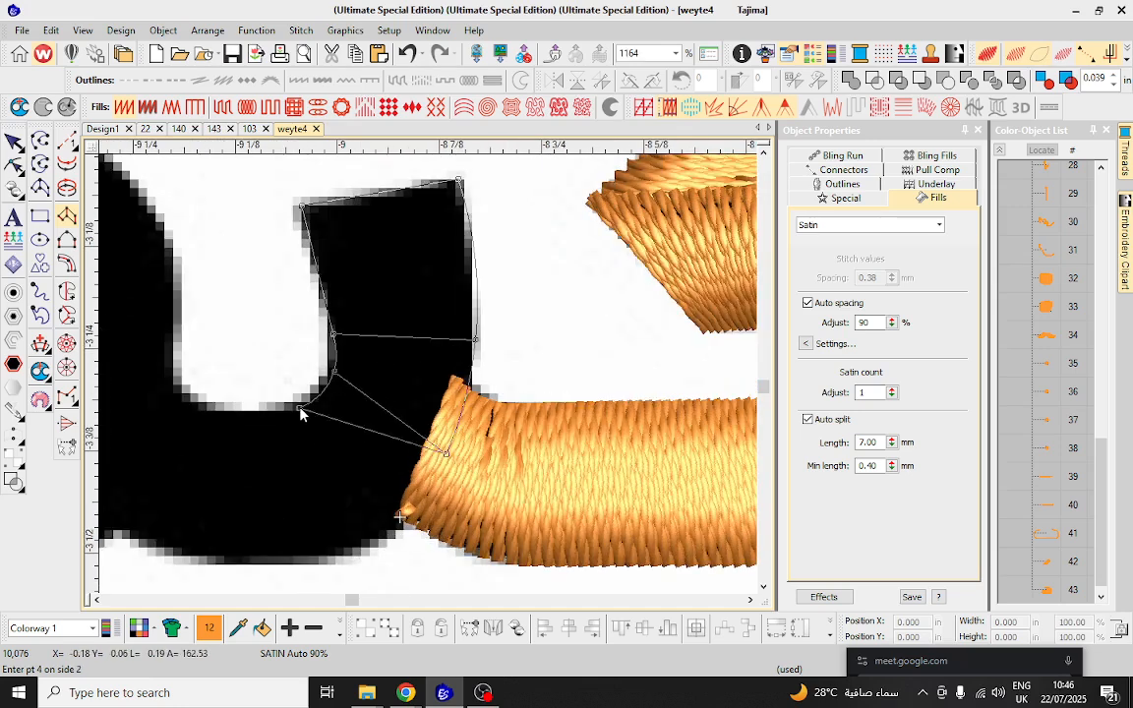
pyautogui.click(299, 407)
pyautogui.click(231, 414)
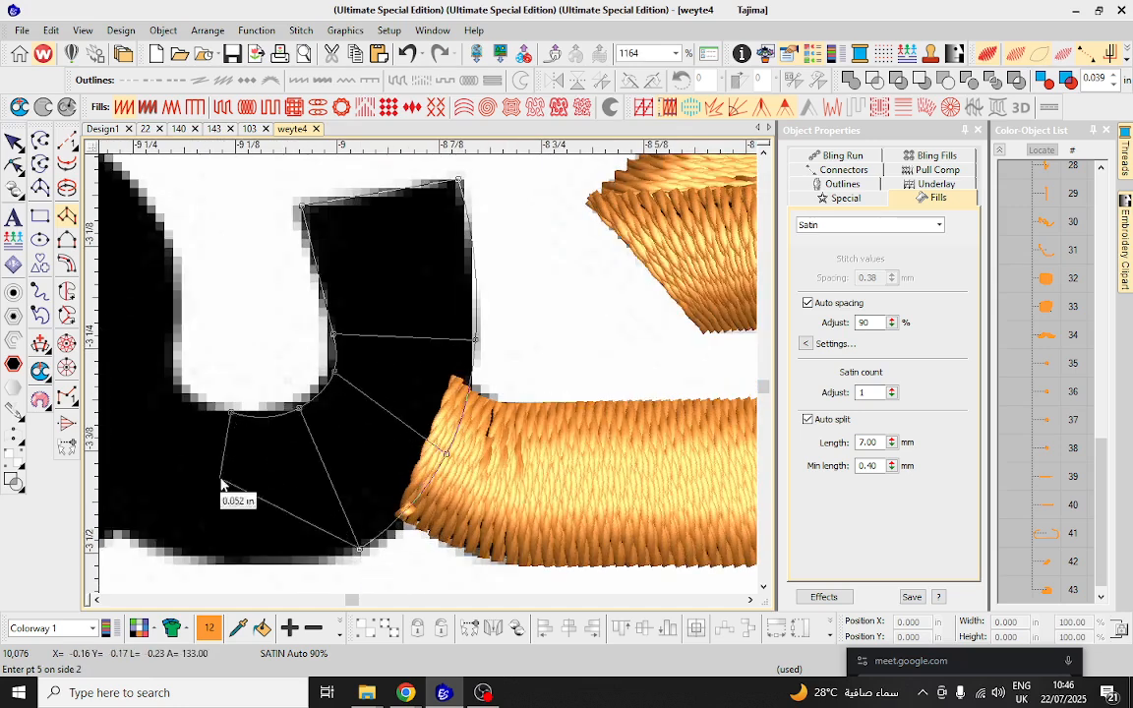
pyautogui.click(203, 564)
pyautogui.scroll(-1, 142, 475)
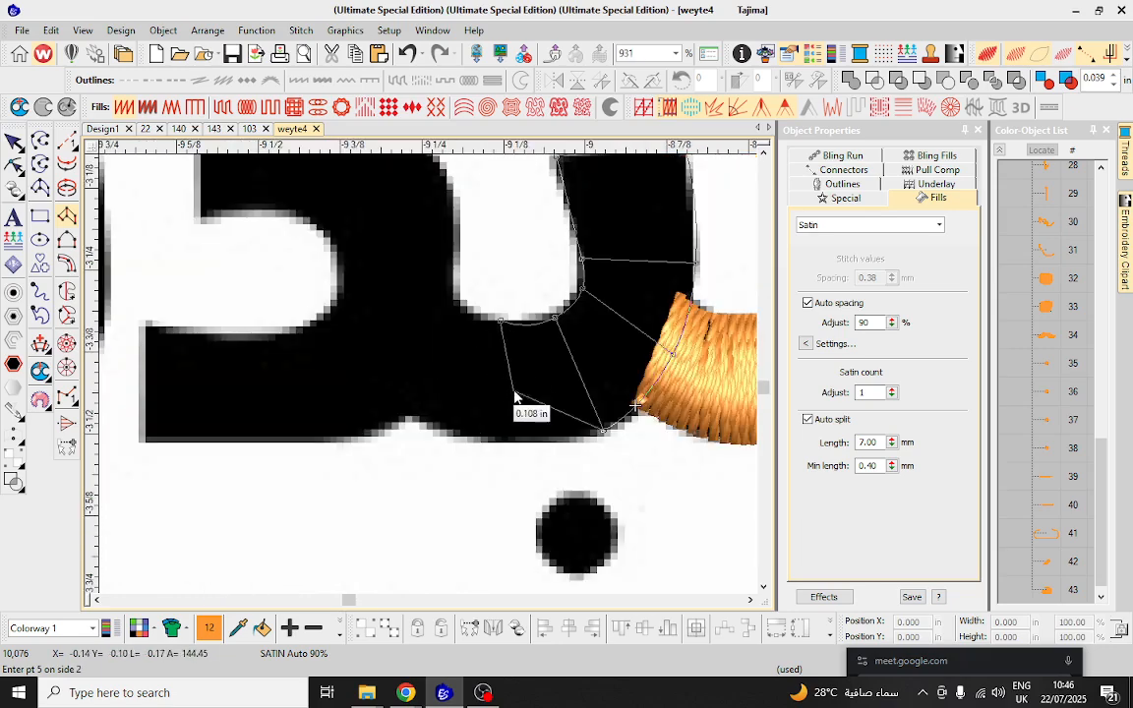
pyautogui.click(470, 316)
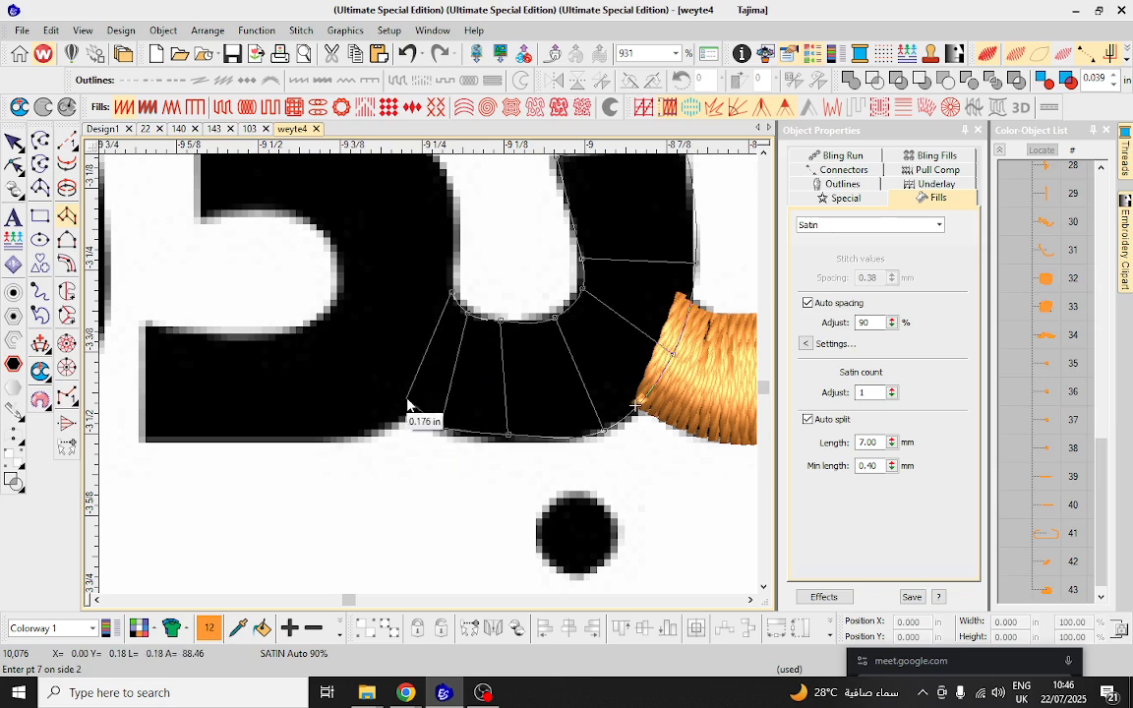
pyautogui.press('Return')
# Begin a satin column at the dal's upper tip and trace paired points across its arched top.
pyautogui.scroll(-4, 418, 393)
pyautogui.scroll(2, 428, 380)
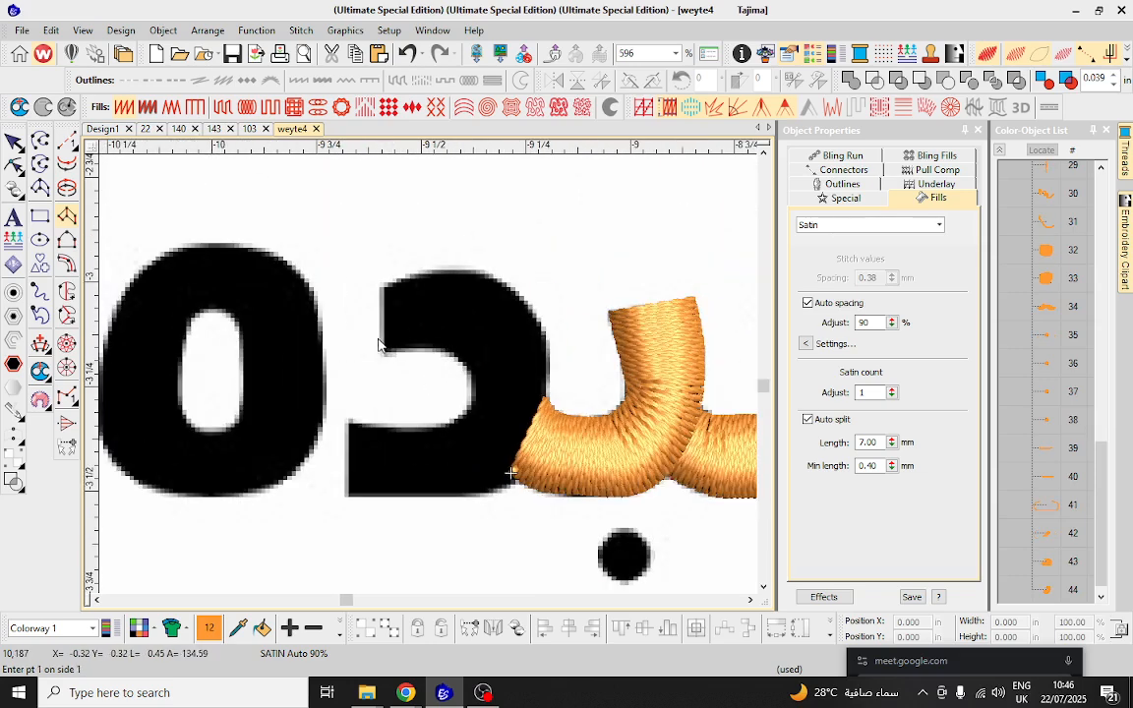
pyautogui.click(387, 354)
pyautogui.scroll(3, 384, 292)
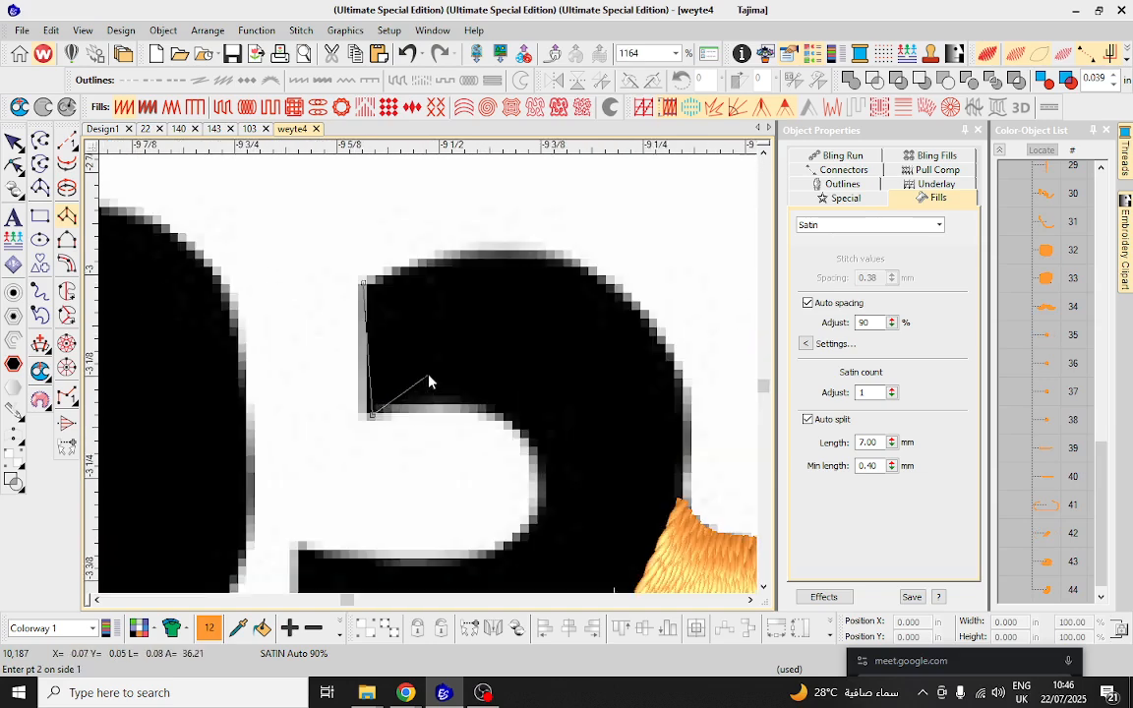
pyautogui.click(446, 259)
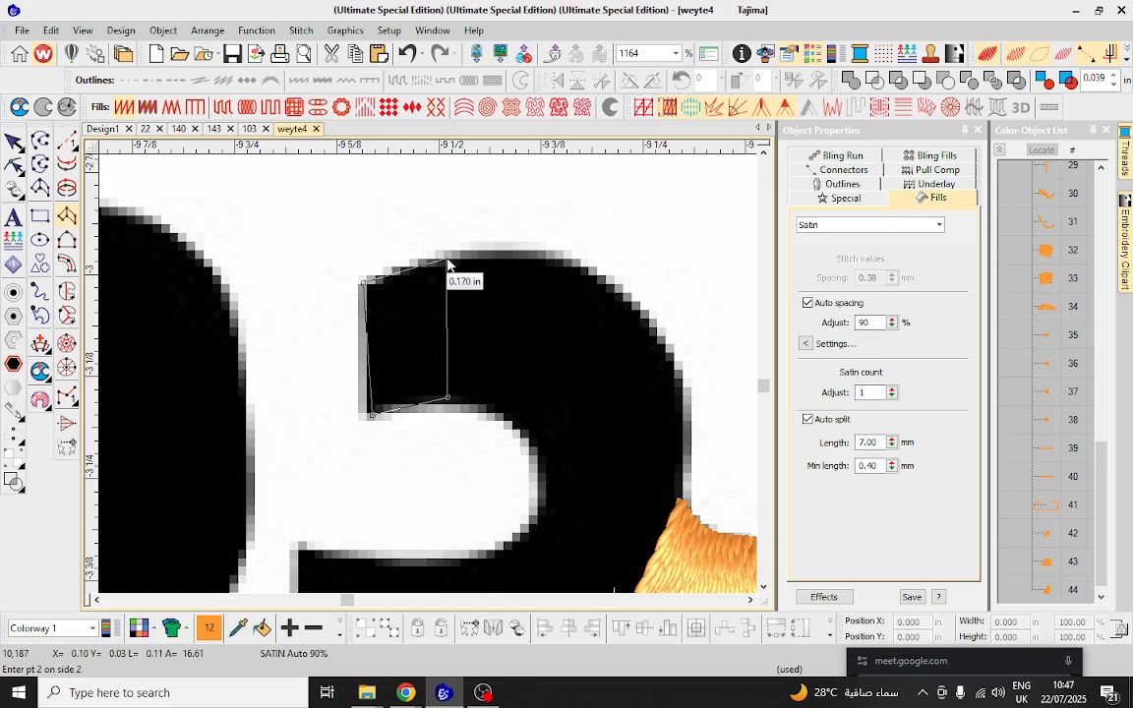
pyautogui.click(447, 398)
pyautogui.click(508, 418)
pyautogui.click(579, 264)
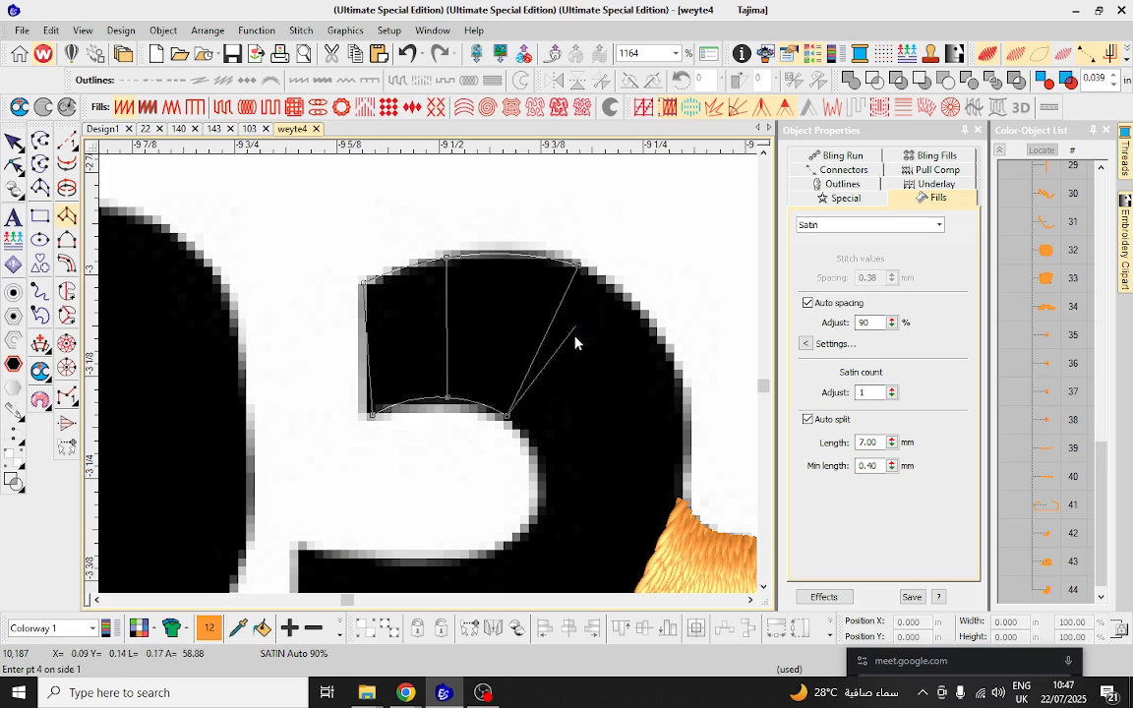
# Carry the dal's satin column around its outer bend, placing paired points down to the notch beside the finished tooth.
pyautogui.click(539, 449)
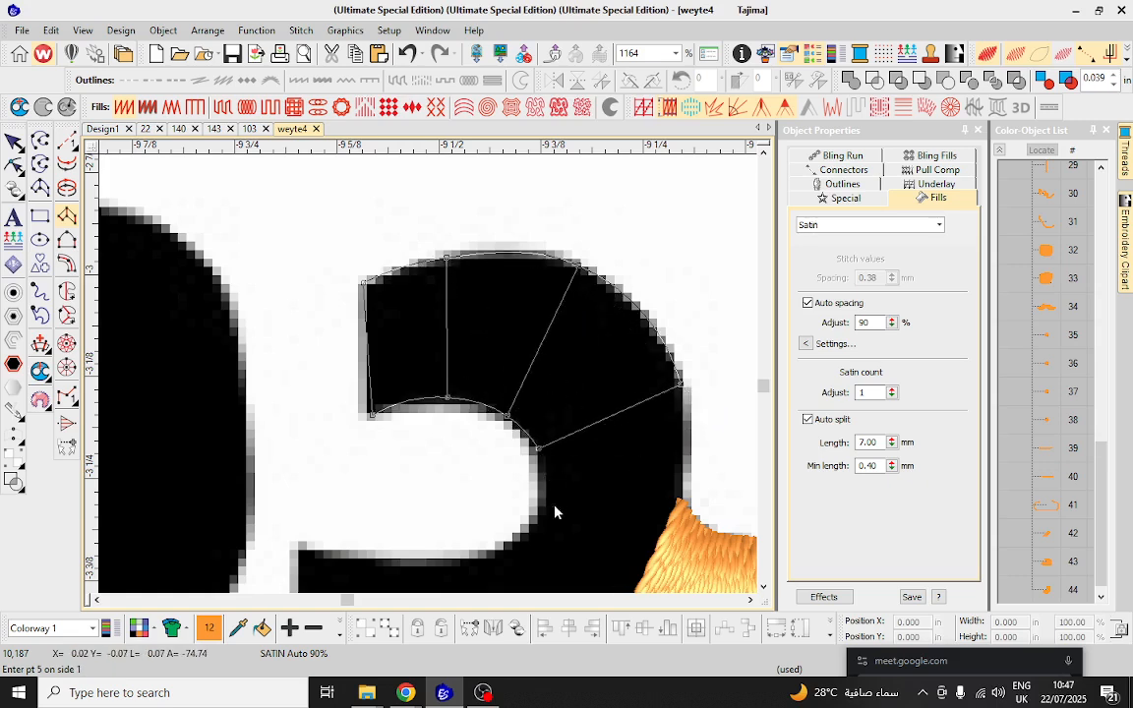
pyautogui.click(544, 507)
pyautogui.scroll(-1, 650, 532)
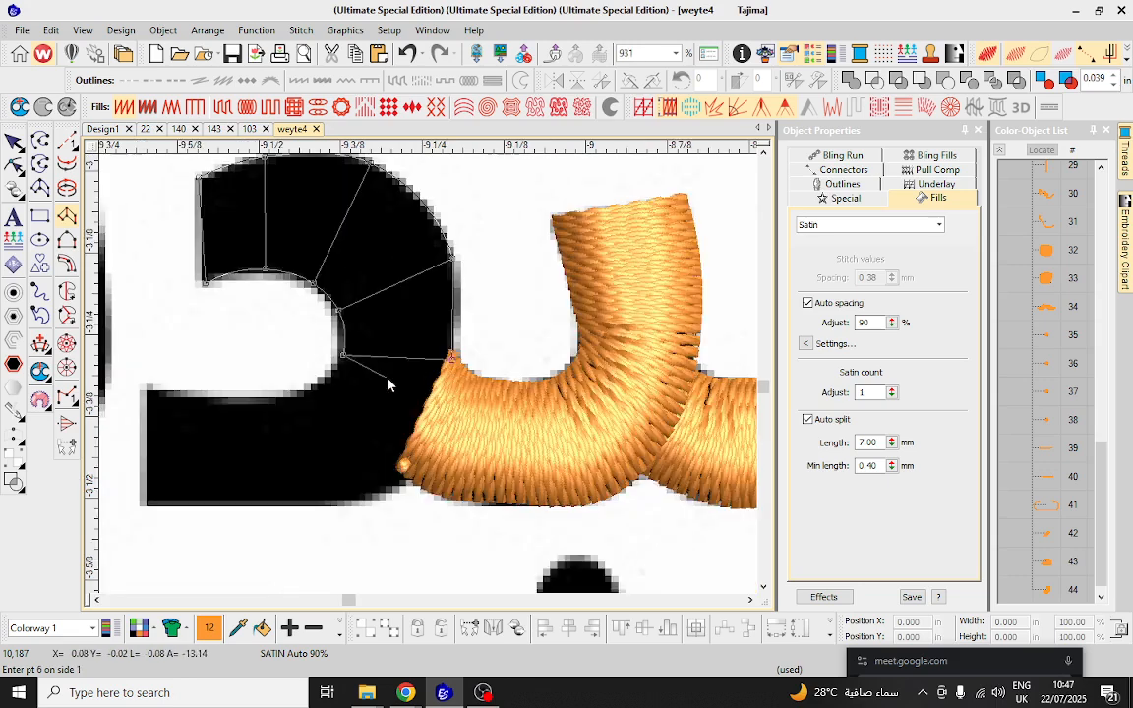
pyautogui.scroll(2, 383, 376)
pyautogui.click(429, 375)
pyautogui.click(546, 522)
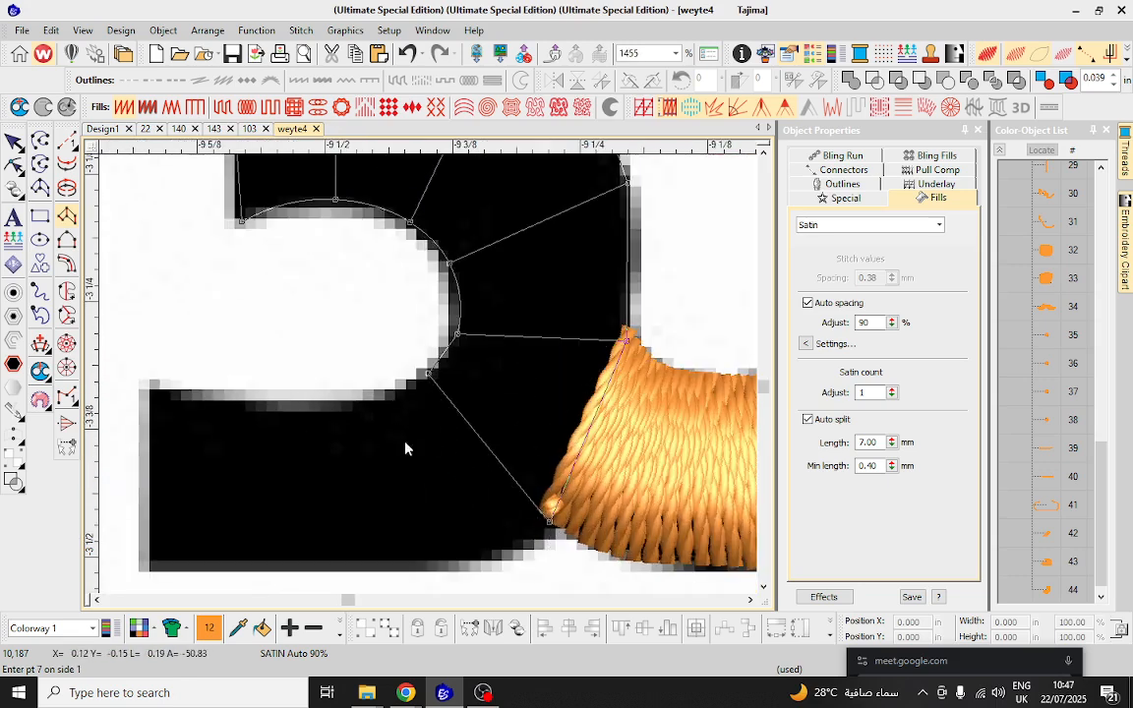
pyautogui.click(429, 376)
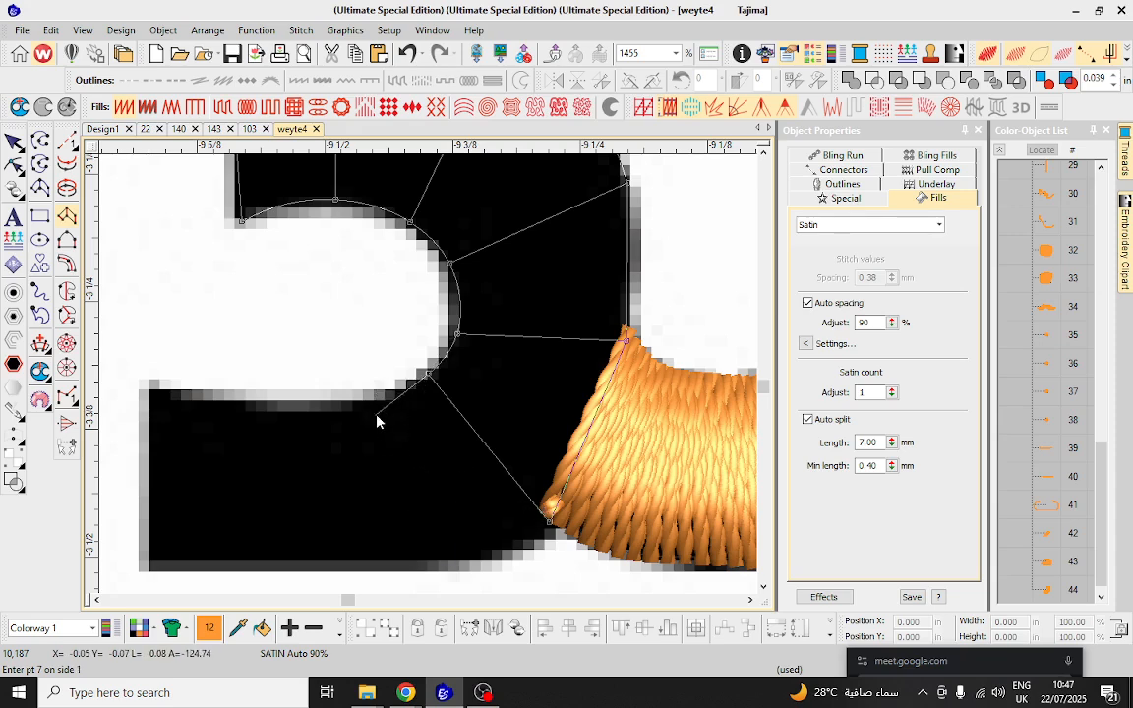
# Extend the dal's satin column along its base stroke to the squared end and finish the object.
pyautogui.scroll(-1, 412, 446)
pyautogui.click(416, 386)
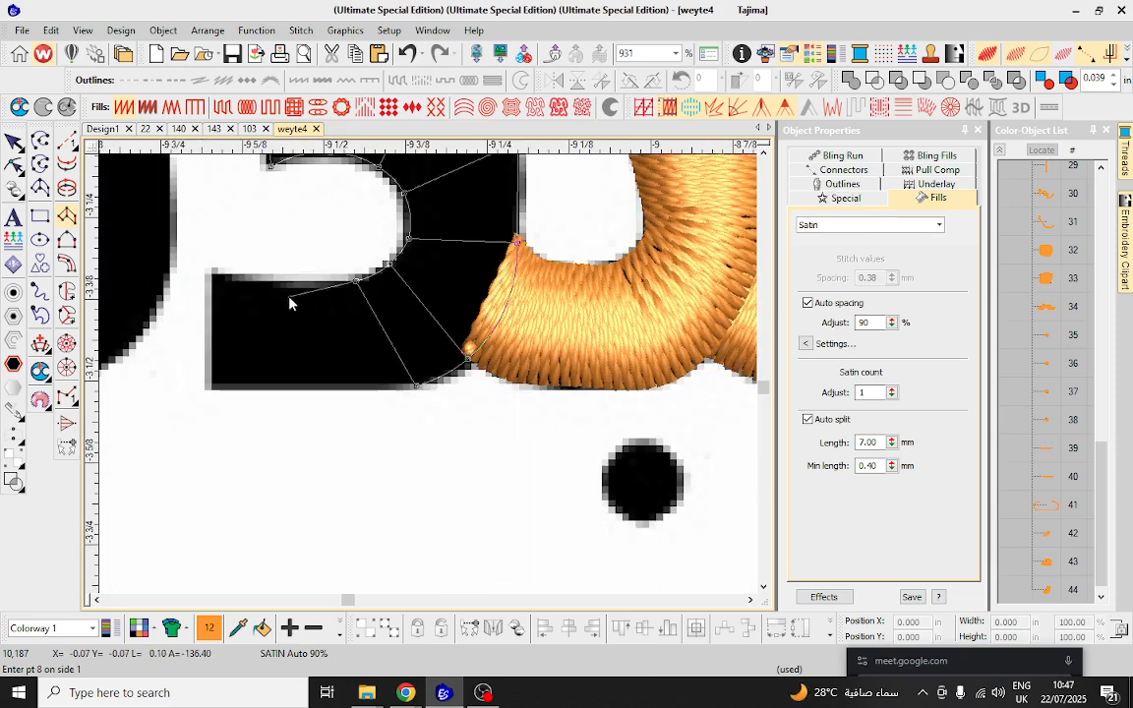
pyautogui.click(290, 292)
pyautogui.click(272, 387)
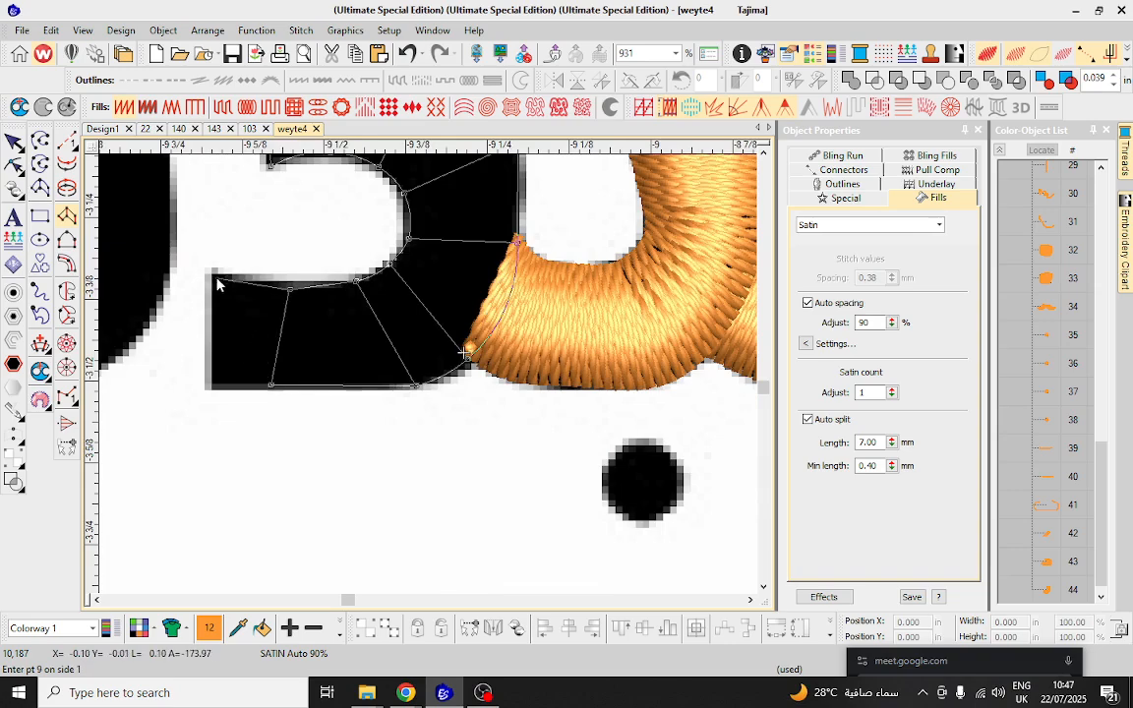
pyautogui.click(214, 272)
pyautogui.click(212, 385)
pyautogui.press('Return')
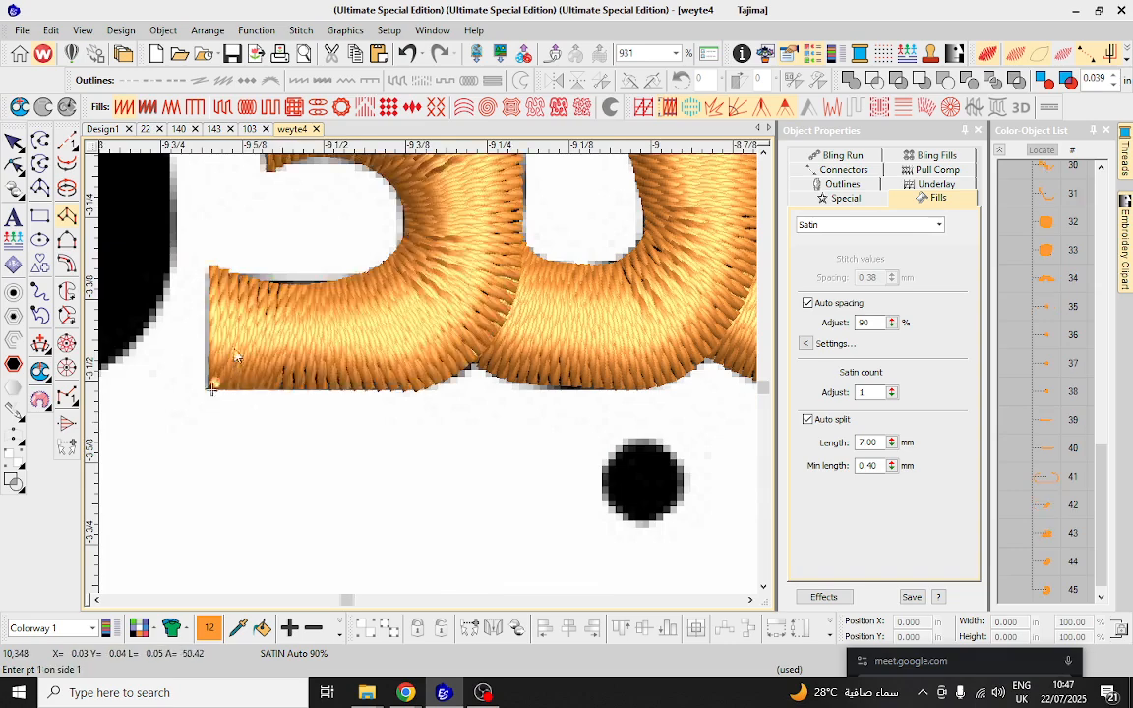
# Begin a satin column at the top centre of the ring-shaped letter and trace paired points down its right side.
pyautogui.scroll(-1, 236, 355)
pyautogui.scroll(1, 322, 267)
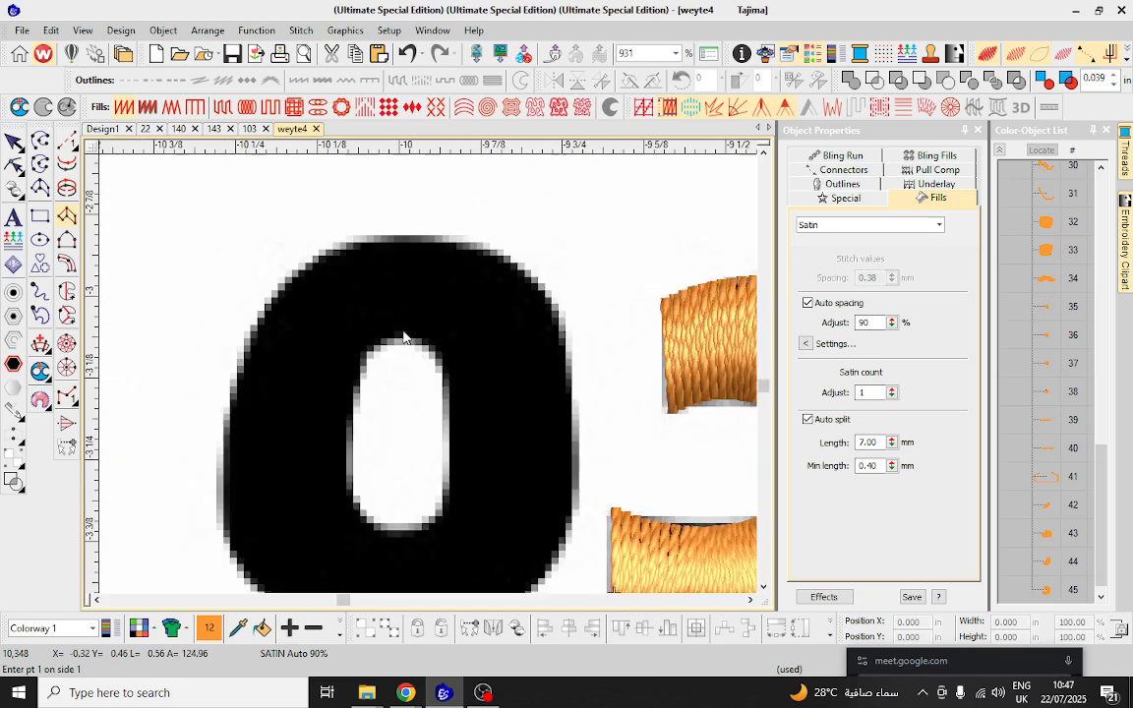
pyautogui.click(403, 237)
pyautogui.click(402, 329)
pyautogui.click(434, 353)
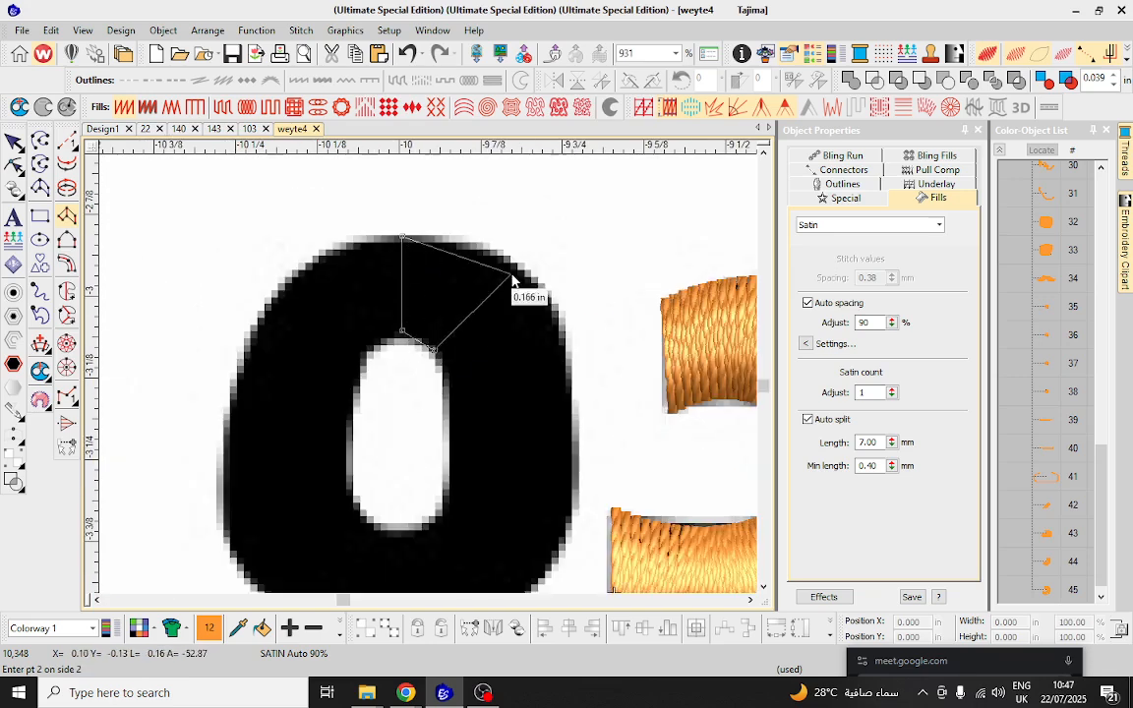
pyautogui.click(567, 371)
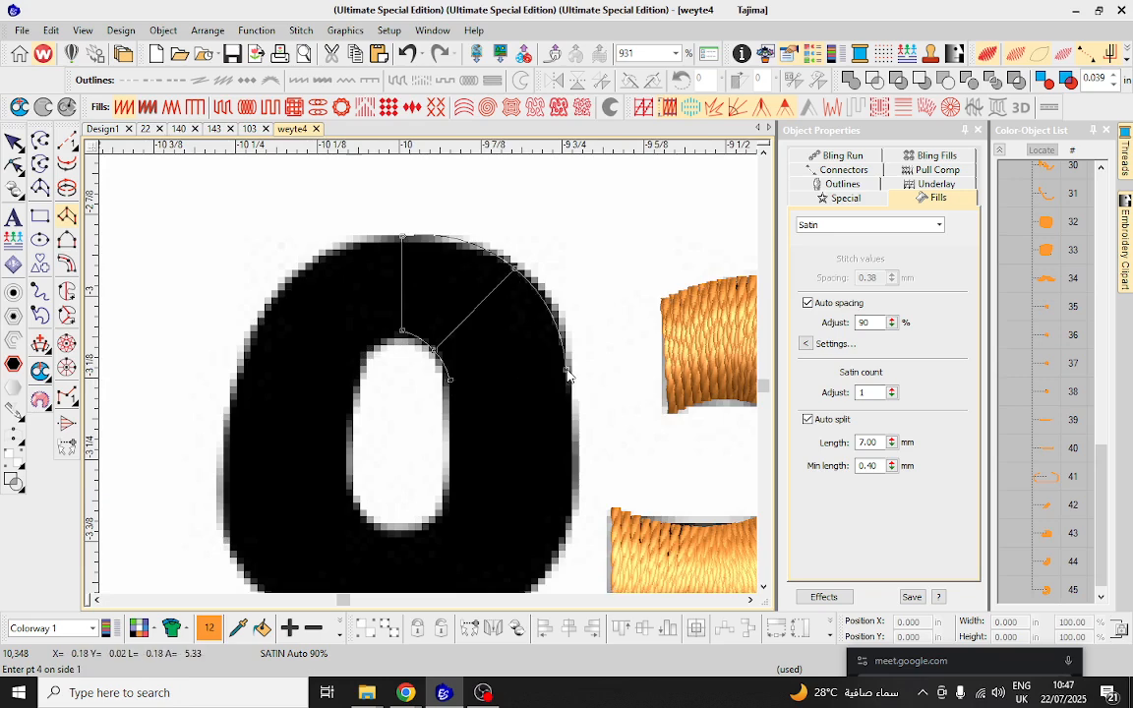
pyautogui.click(449, 489)
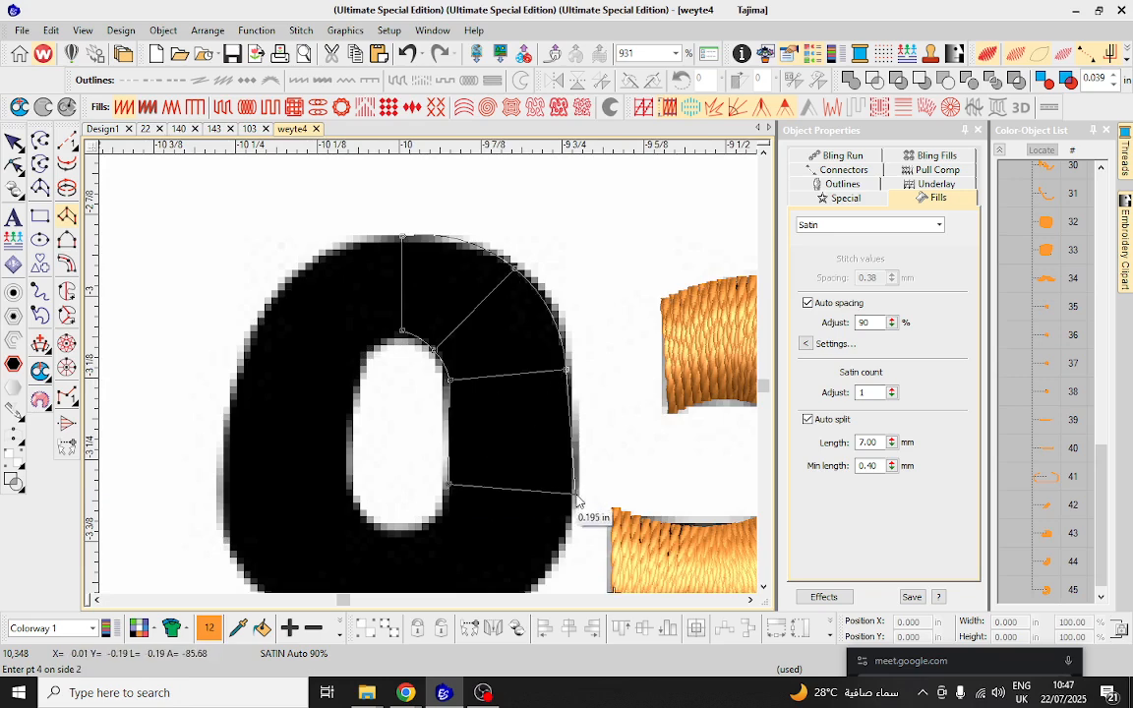
pyautogui.click(576, 499)
# Continue the ring letter's satin column around the bottom curve and up to the middle of its left side.
pyautogui.scroll(-2, 430, 378)
pyautogui.scroll(2, 429, 379)
pyautogui.click(375, 328)
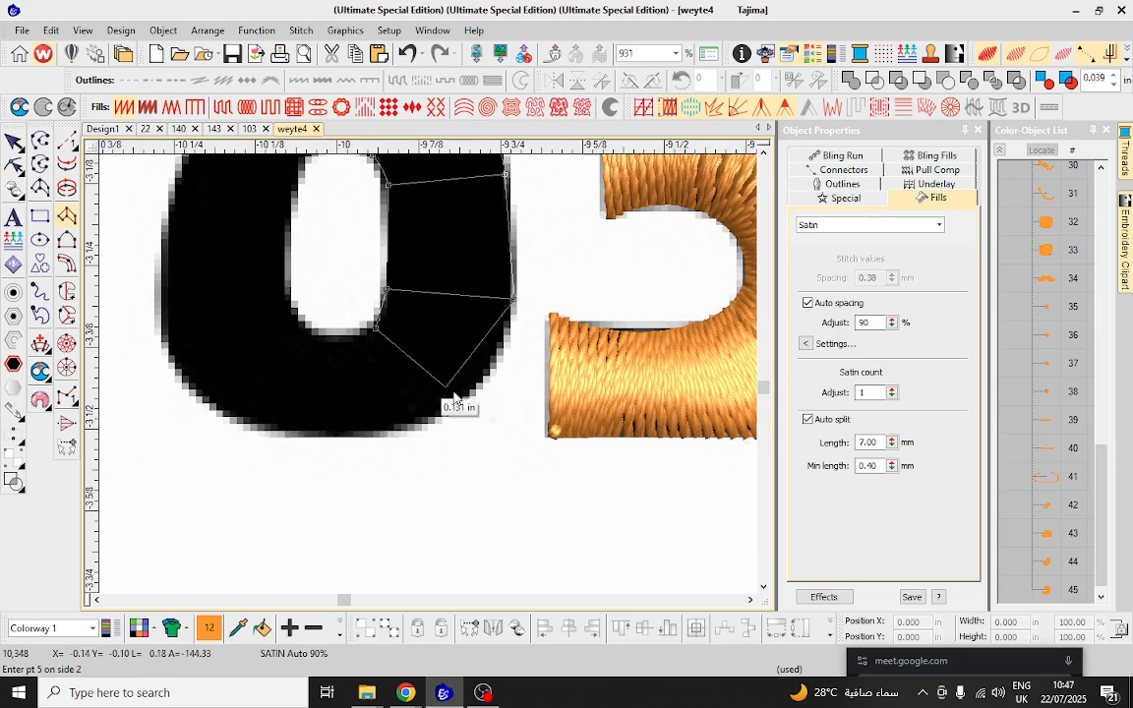
pyautogui.click(354, 341)
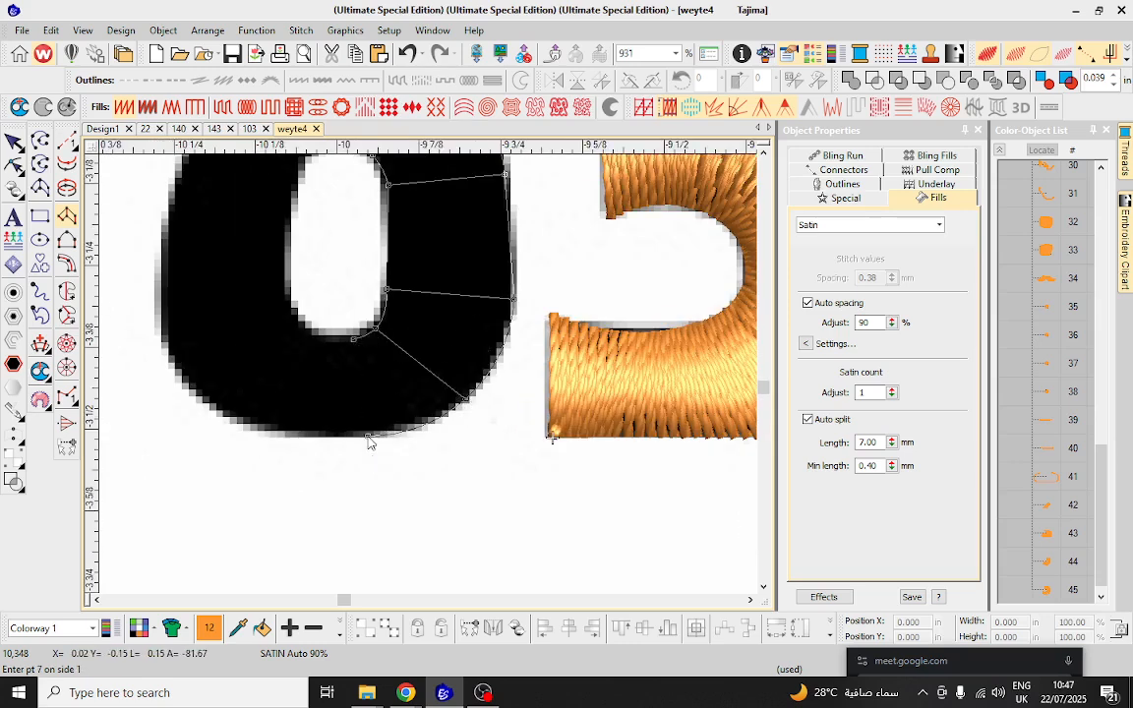
pyautogui.click(269, 429)
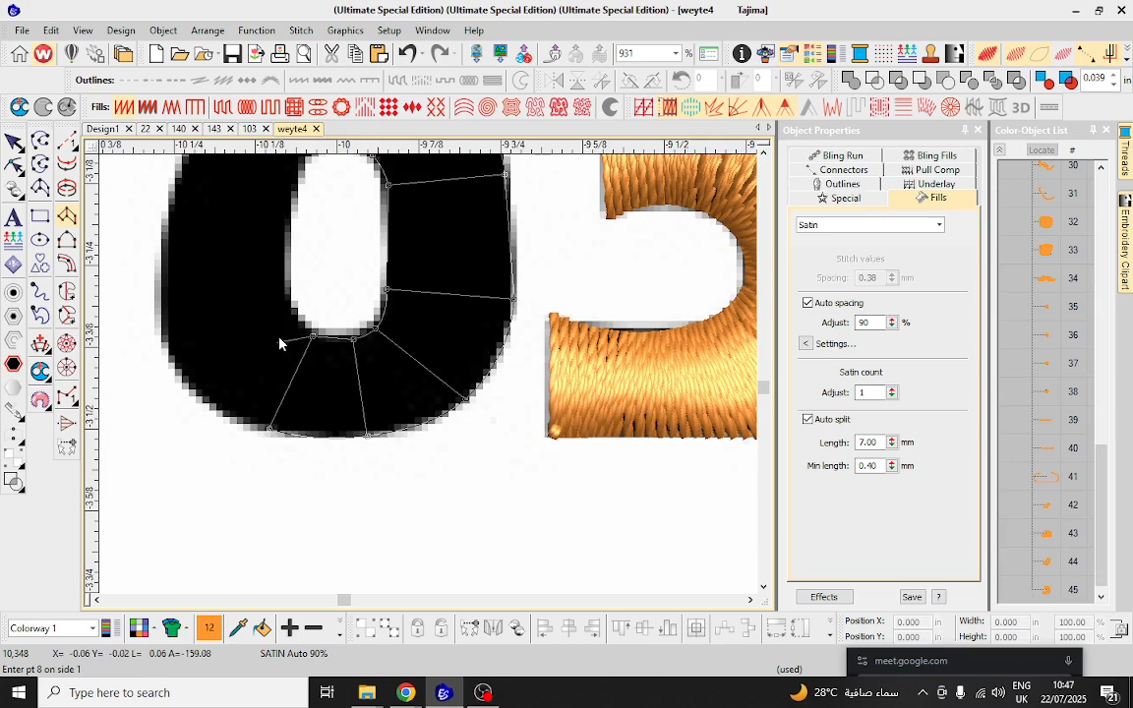
pyautogui.click(285, 294)
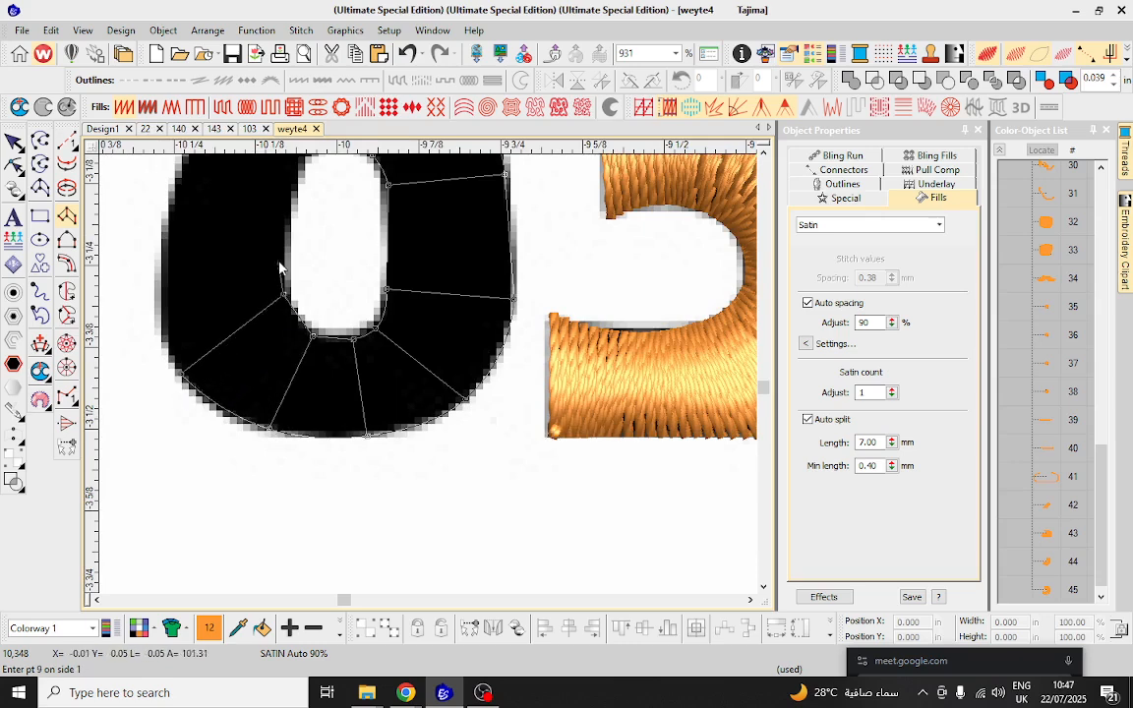
pyautogui.click(282, 255)
pyautogui.click(165, 258)
# Close the ring letter's satin column over the upper left curve at its starting edge and finish the object.
pyautogui.scroll(-2, 182, 242)
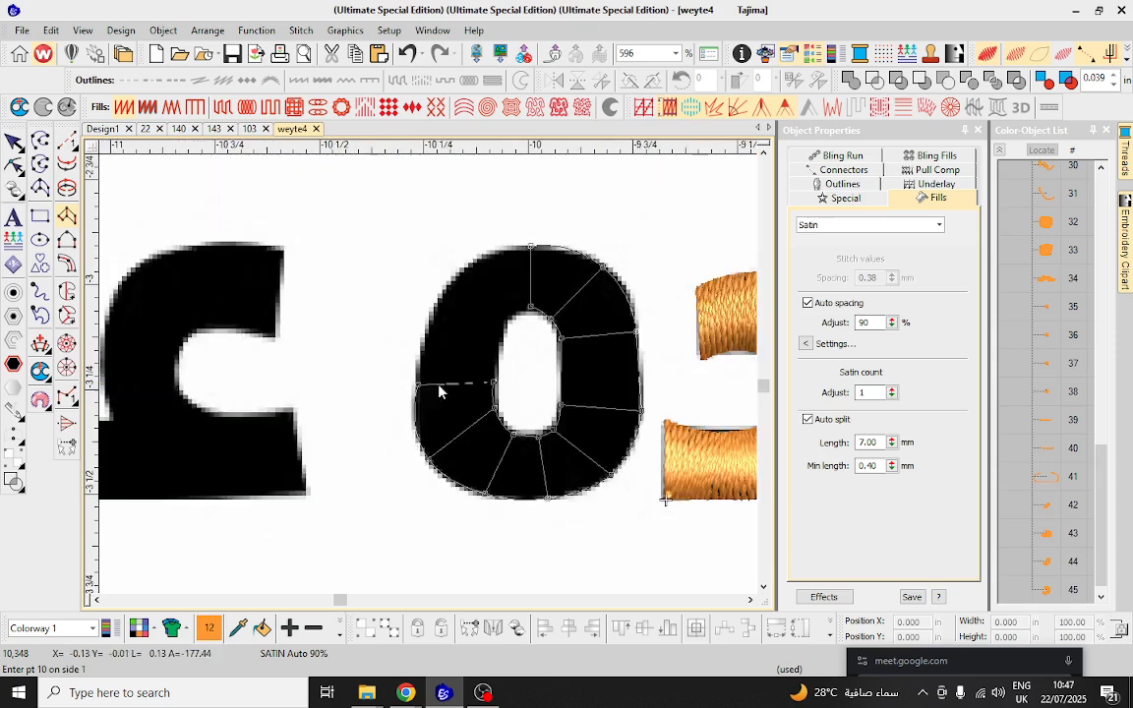
pyautogui.scroll(2, 469, 347)
pyautogui.click(479, 352)
pyautogui.scroll(1, 480, 357)
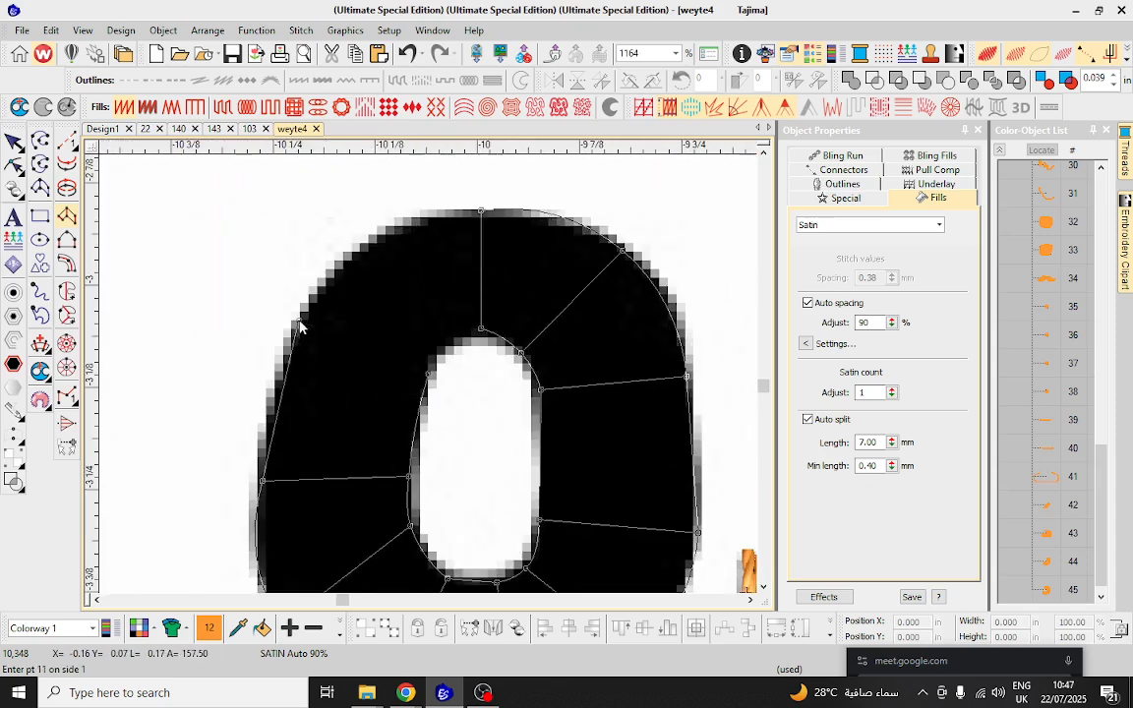
pyautogui.click(451, 348)
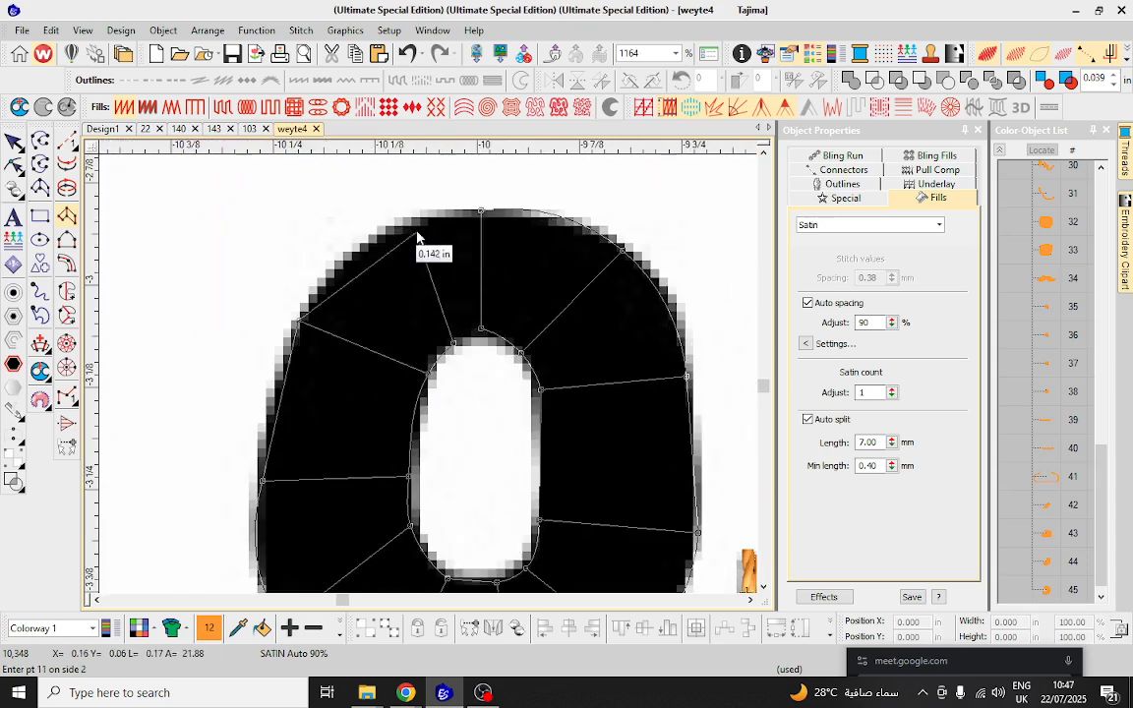
pyautogui.click(479, 332)
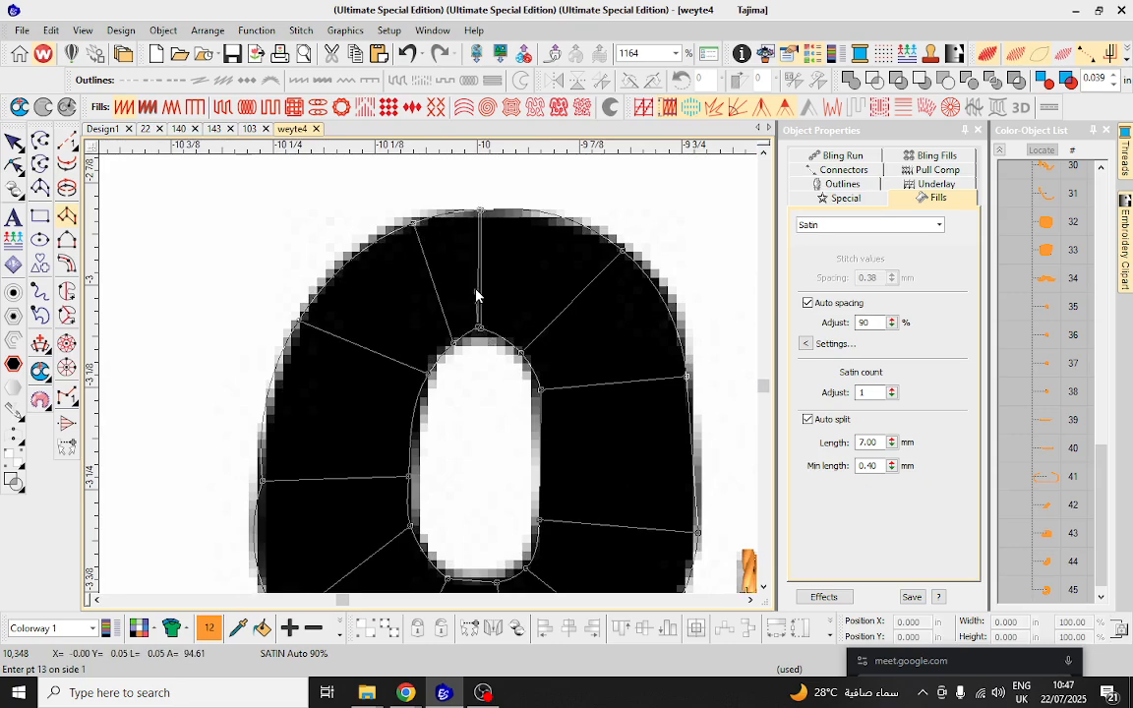
pyautogui.press('Return')
# Begin a satin column at the upper tip of the open curved letter after the ring and trace its arch to the outer side.
pyautogui.scroll(-5, 327, 346)
pyautogui.scroll(3, 373, 369)
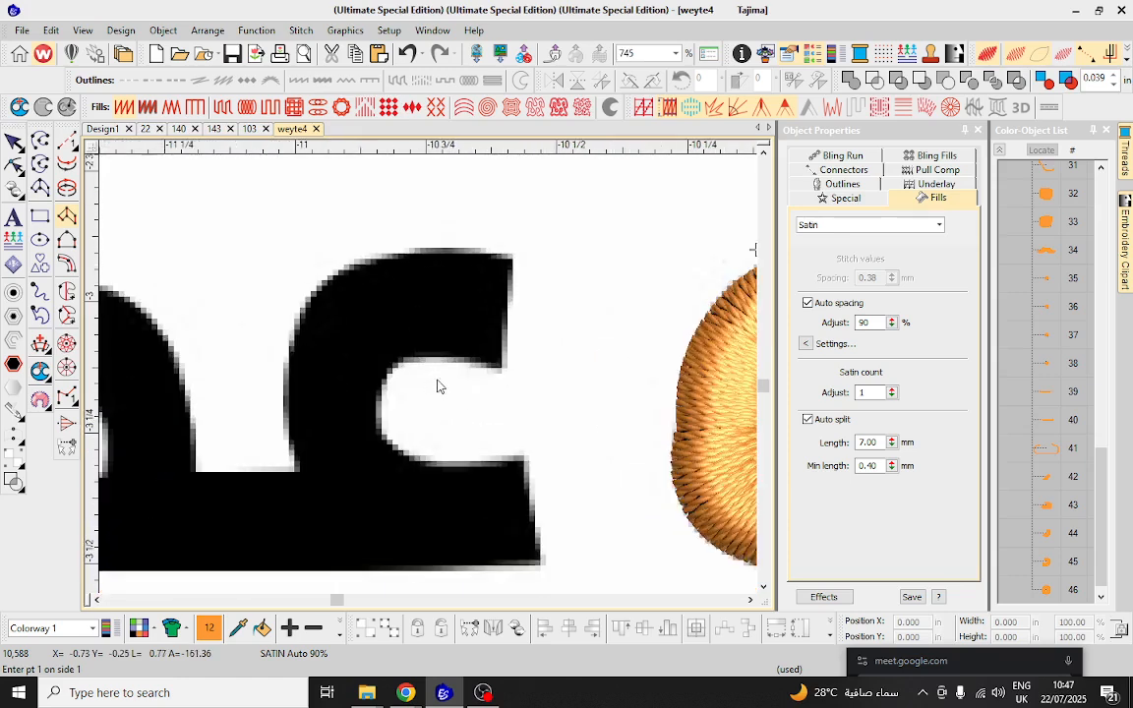
pyautogui.scroll(1, 511, 403)
pyautogui.click(512, 244)
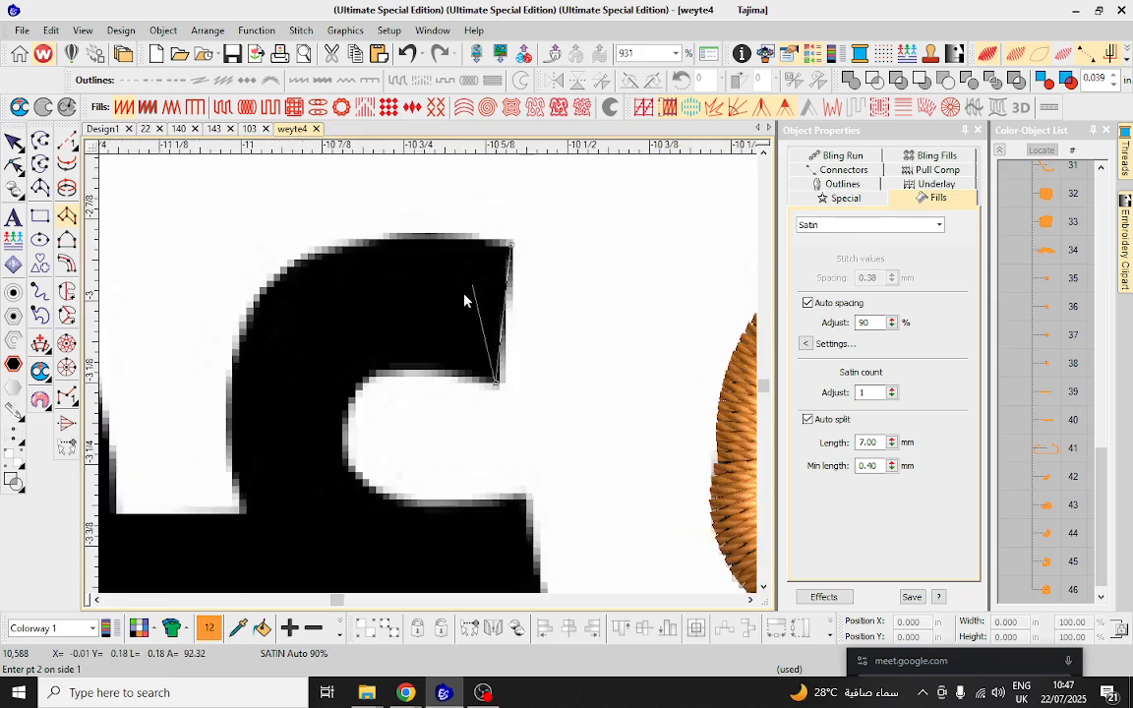
pyautogui.click(409, 366)
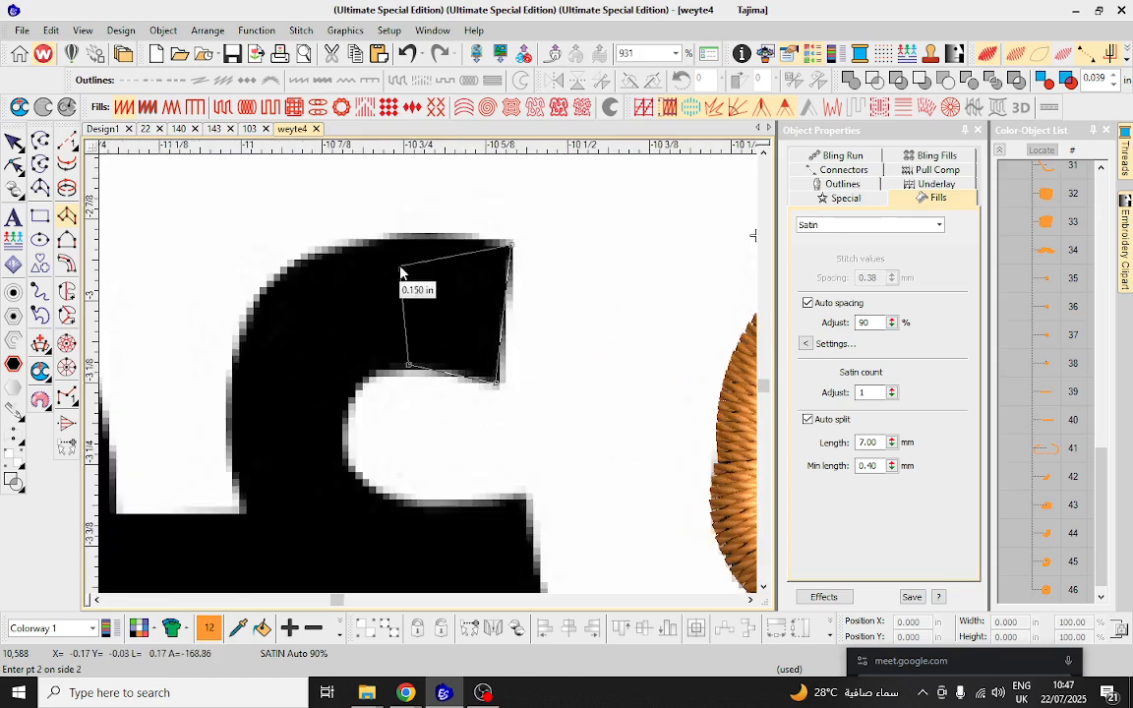
pyautogui.click(361, 377)
pyautogui.click(279, 279)
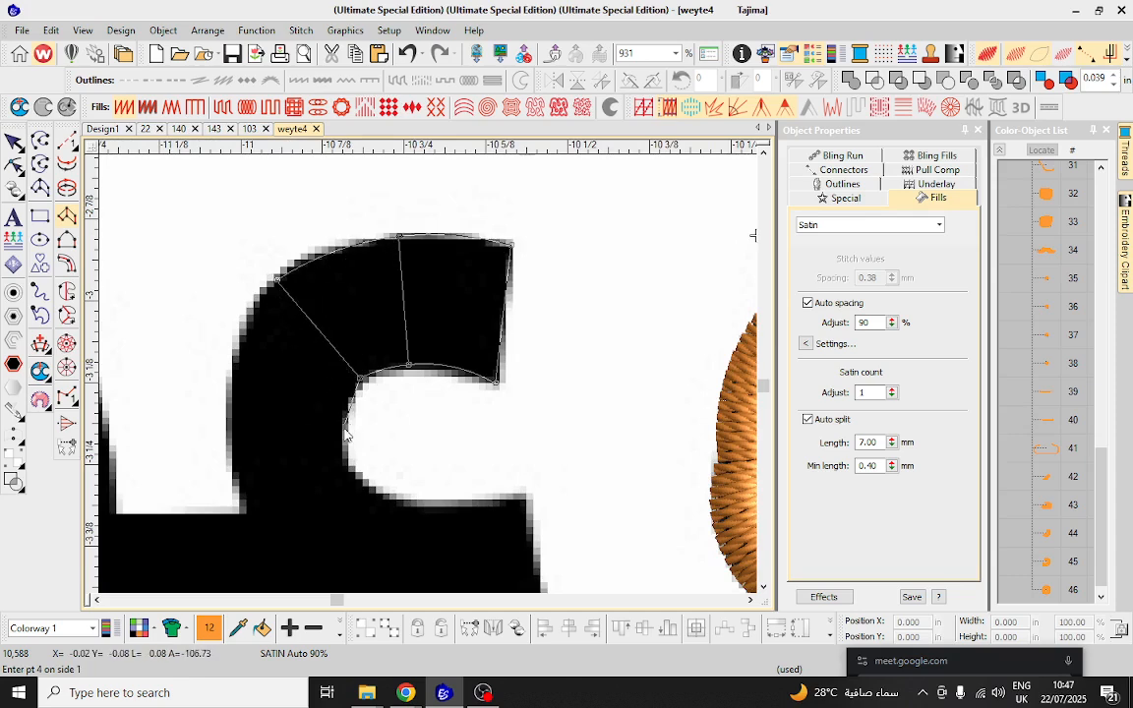
pyautogui.click(342, 433)
pyautogui.click(231, 443)
# Carry the curved letter's satin column down to slightly overlap the base stroke and finish the object.
pyautogui.scroll(-1, 276, 492)
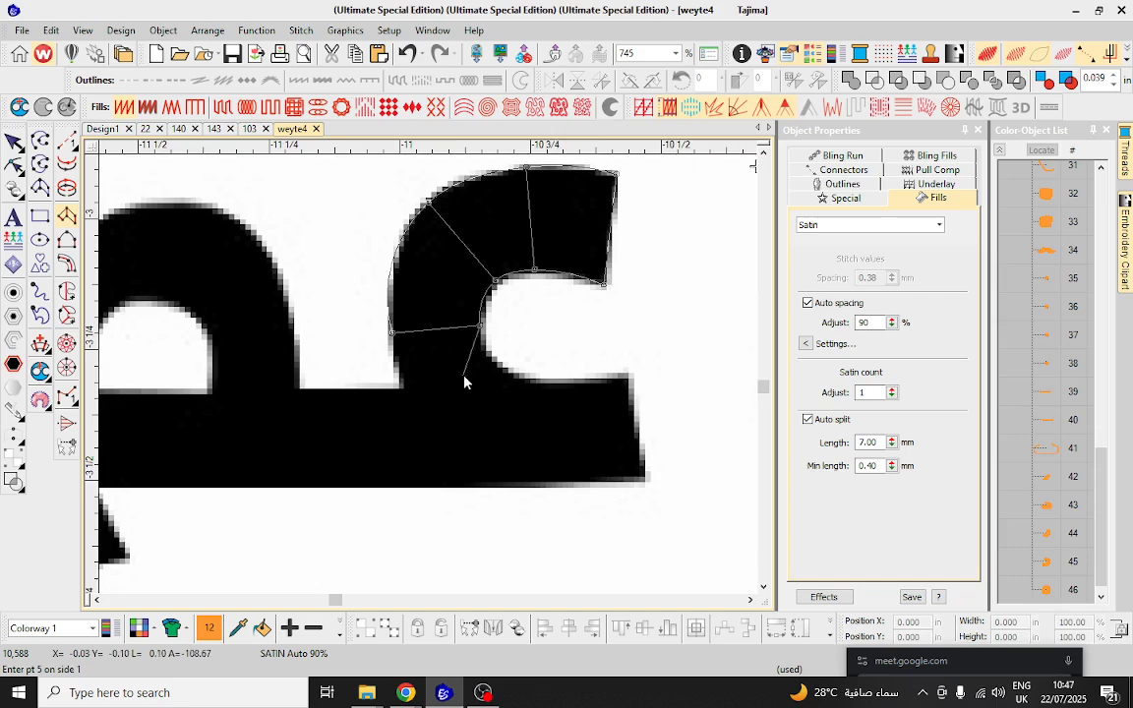
pyautogui.scroll(2, 464, 382)
pyautogui.click(493, 357)
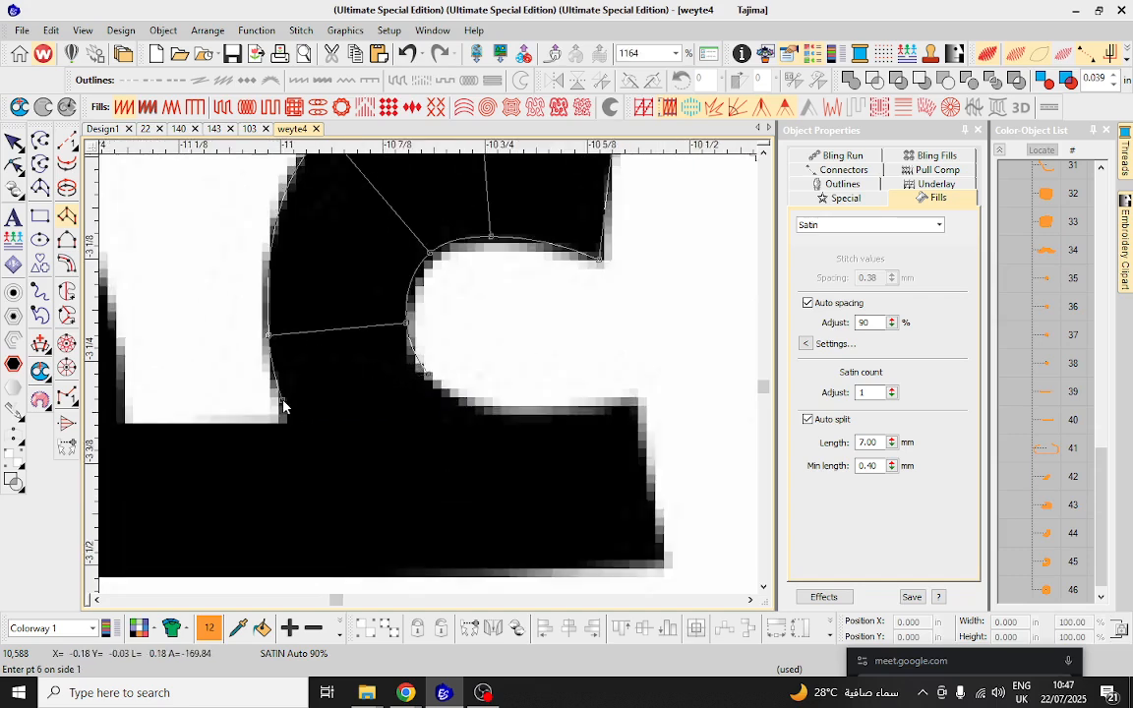
pyautogui.click(493, 428)
pyautogui.click(295, 433)
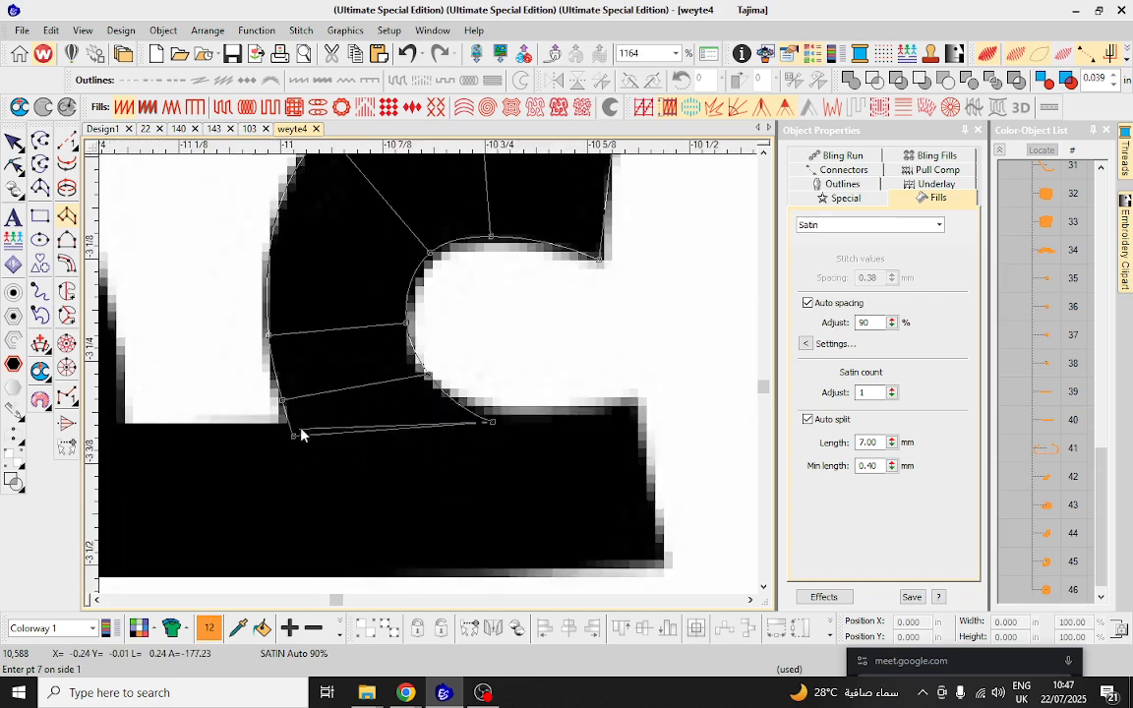
pyautogui.press('Return')
# Begin a satin column at the right foot of the next letter's loop, overlapping the base stroke, and trace it to the crest.
pyautogui.scroll(-4, 301, 429)
pyautogui.scroll(2, 328, 354)
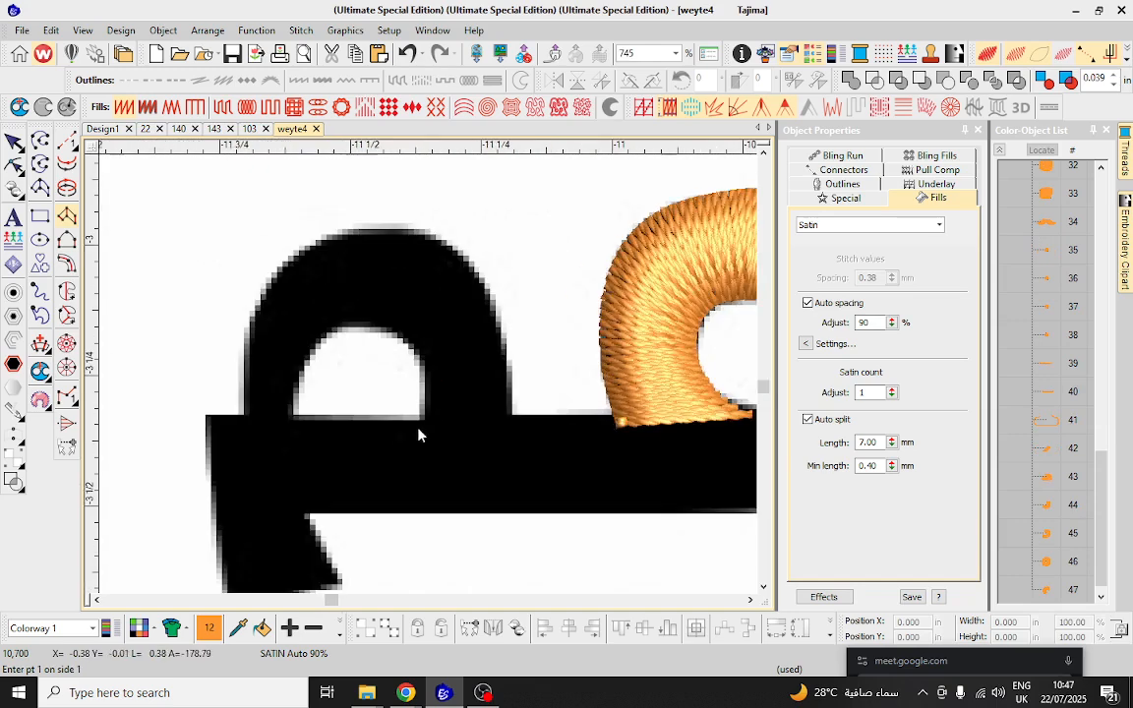
pyautogui.scroll(1, 418, 434)
pyautogui.click(459, 441)
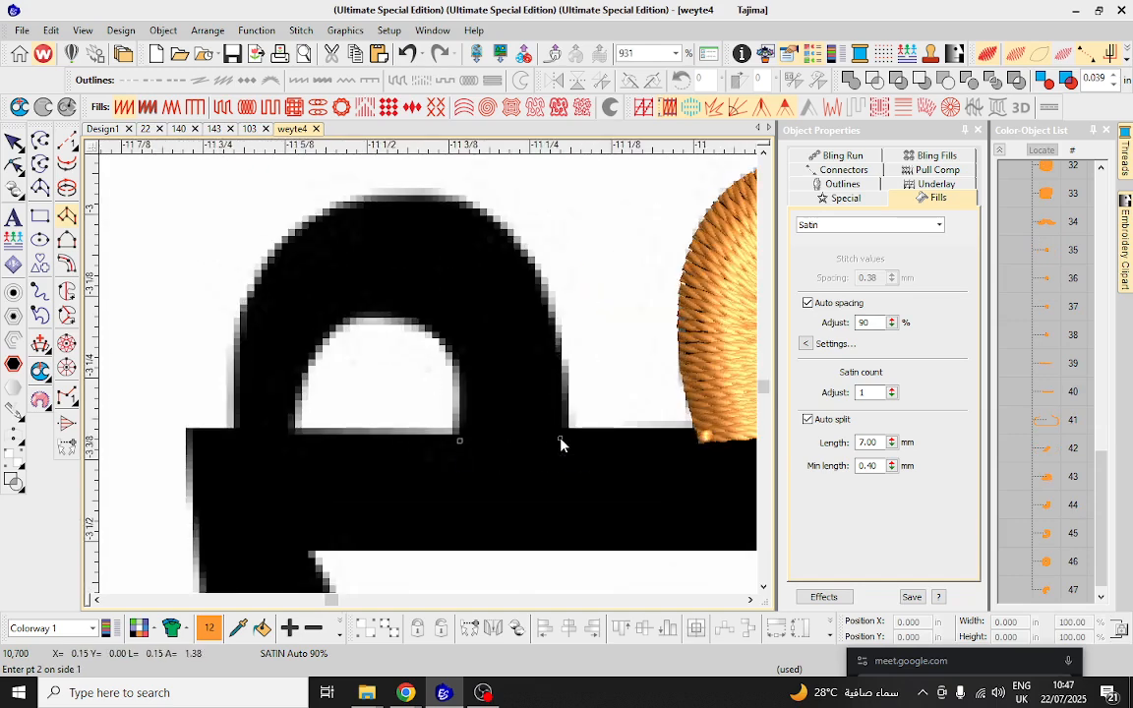
pyautogui.click(462, 386)
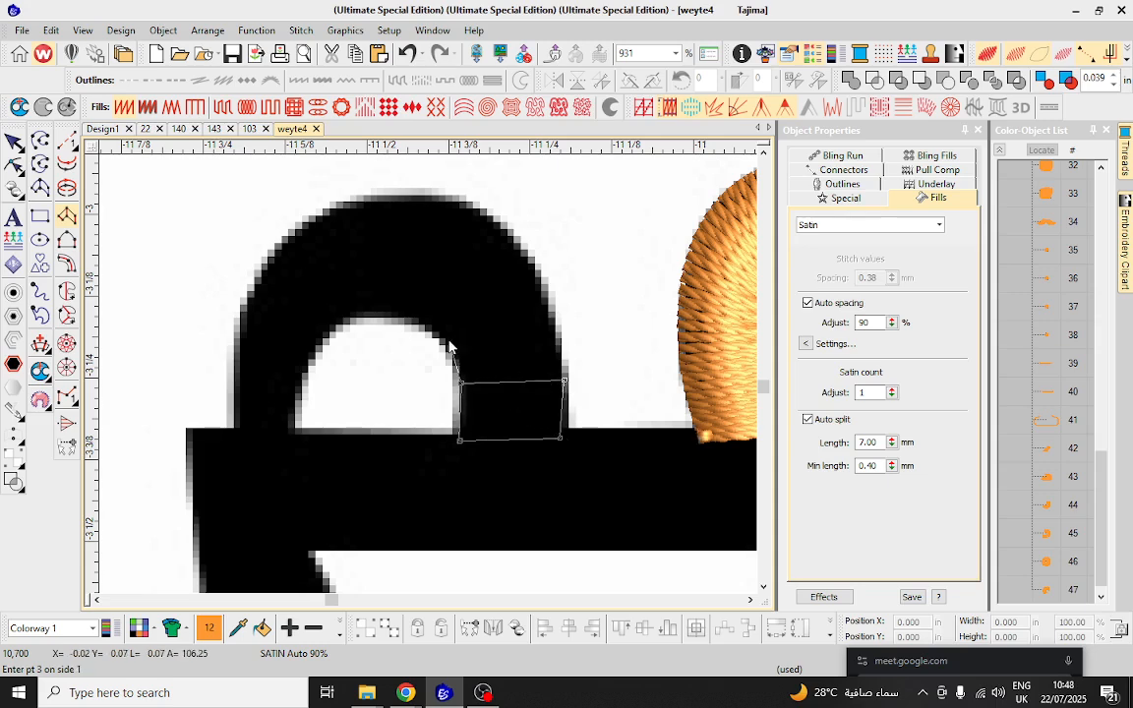
pyautogui.click(439, 343)
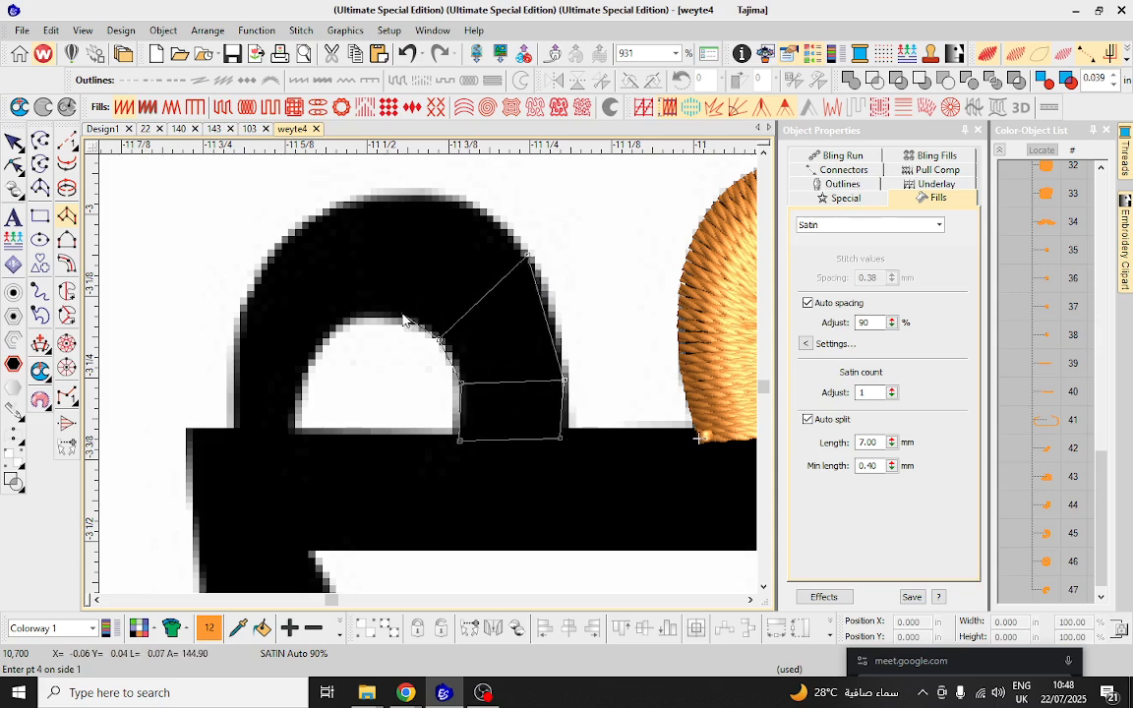
pyautogui.click(402, 314)
pyautogui.click(410, 197)
# Carry the loop's satin column from the crest down its left side to the base stroke and finish the object.
pyautogui.click(338, 322)
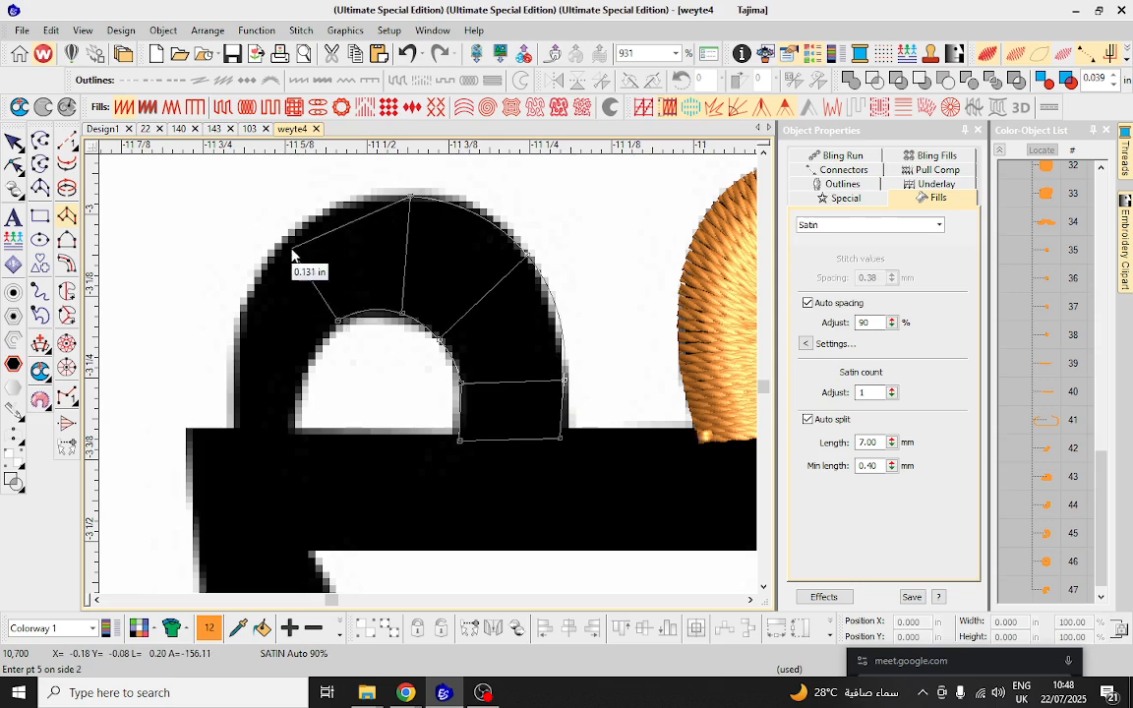
pyautogui.click(283, 245)
pyautogui.click(302, 377)
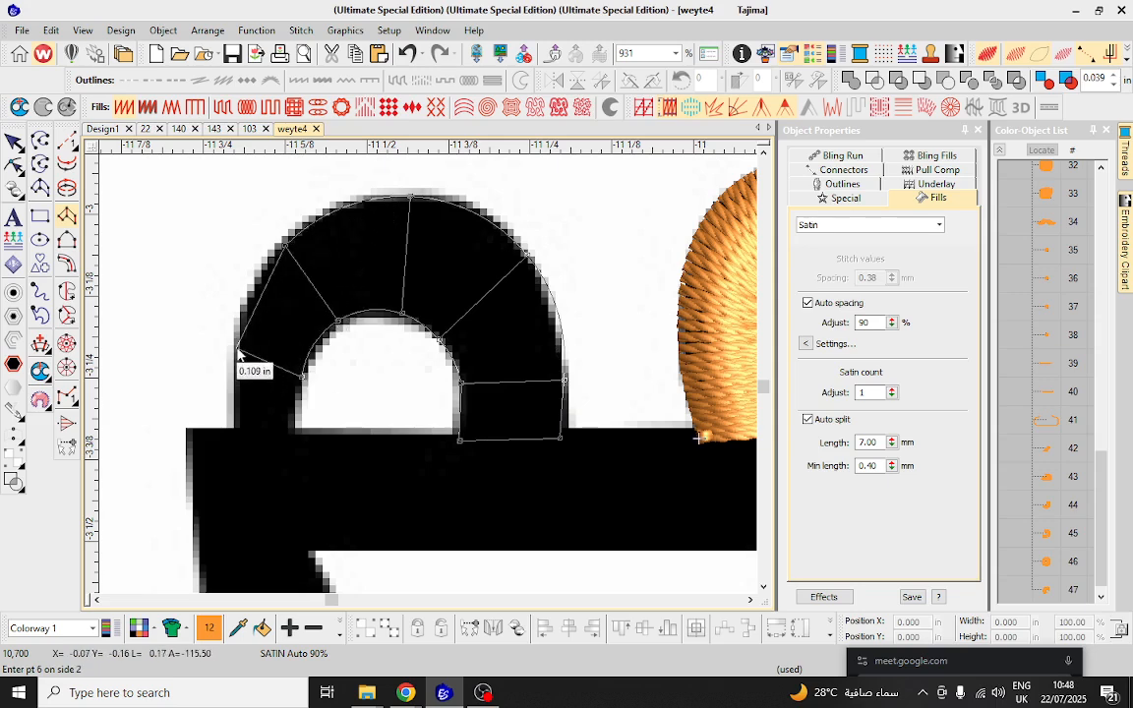
pyautogui.click(237, 346)
pyautogui.click(238, 437)
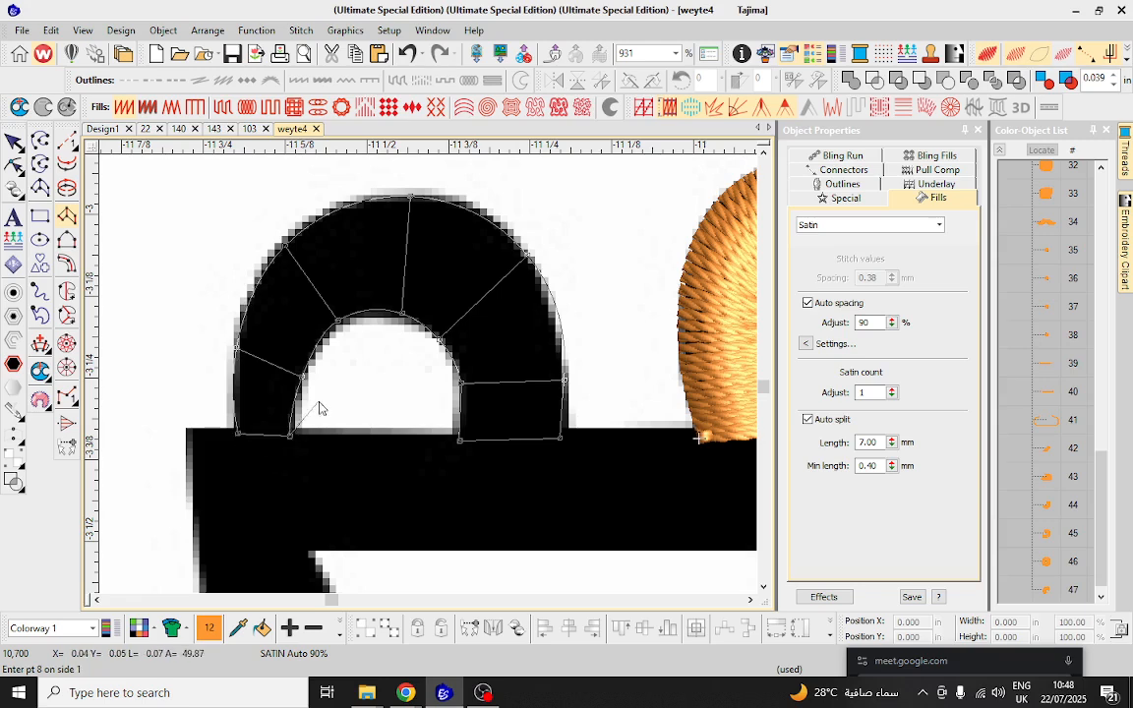
pyautogui.press('Return')
# Begin a satin column at the right end of the base stroke and trace it leftward past the open curved letter.
pyautogui.scroll(-3, 491, 386)
pyautogui.scroll(-2, 629, 425)
pyautogui.scroll(3, 430, 380)
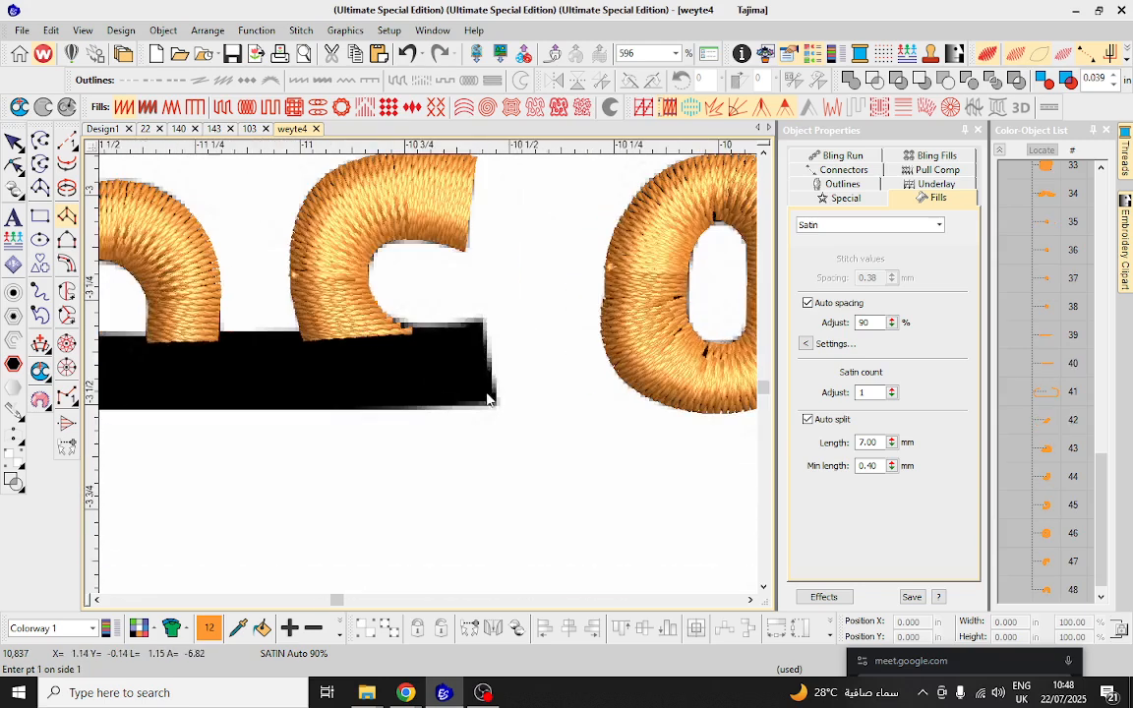
pyautogui.scroll(2, 440, 379)
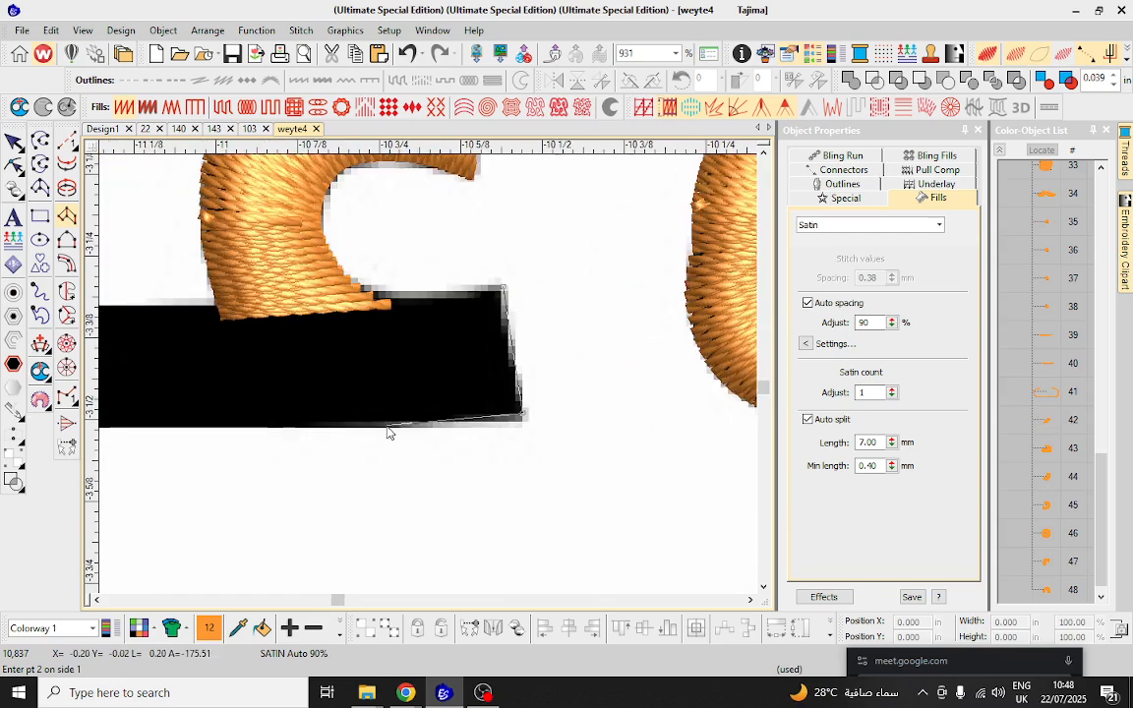
pyautogui.click(384, 425)
pyautogui.click(354, 299)
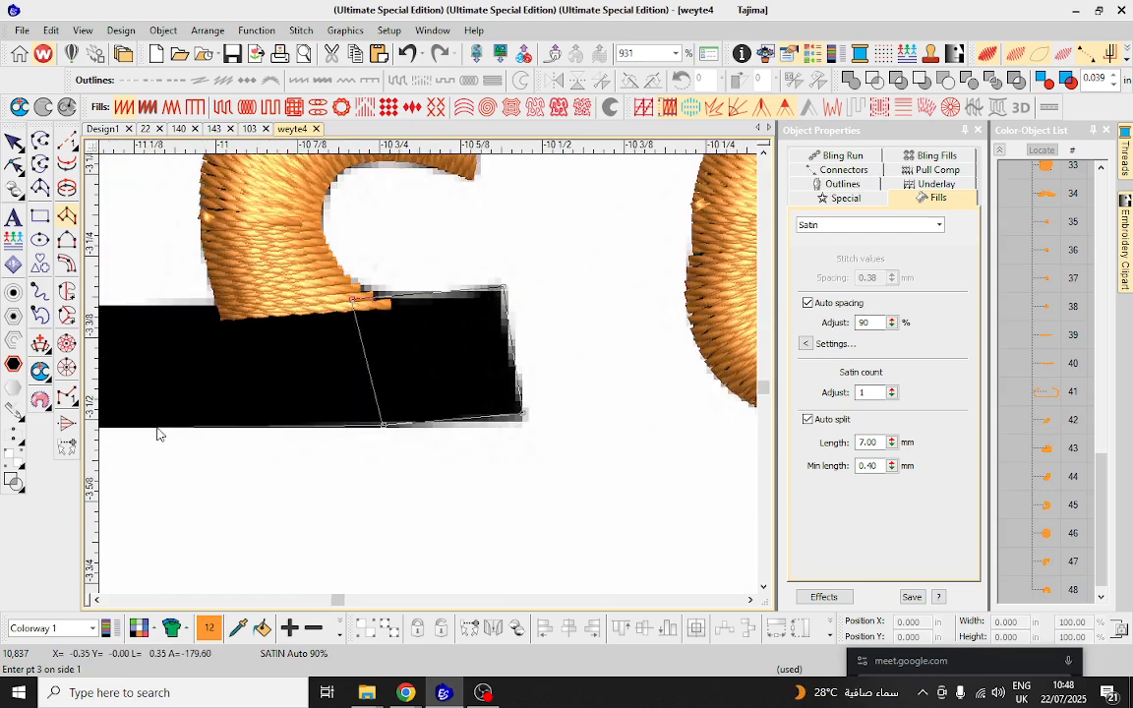
pyautogui.click(155, 429)
# Carry the base stroke's satin column beneath the loop to its upper-left corner, angling the stitches toward the inner corner.
pyautogui.scroll(-2, 380, 391)
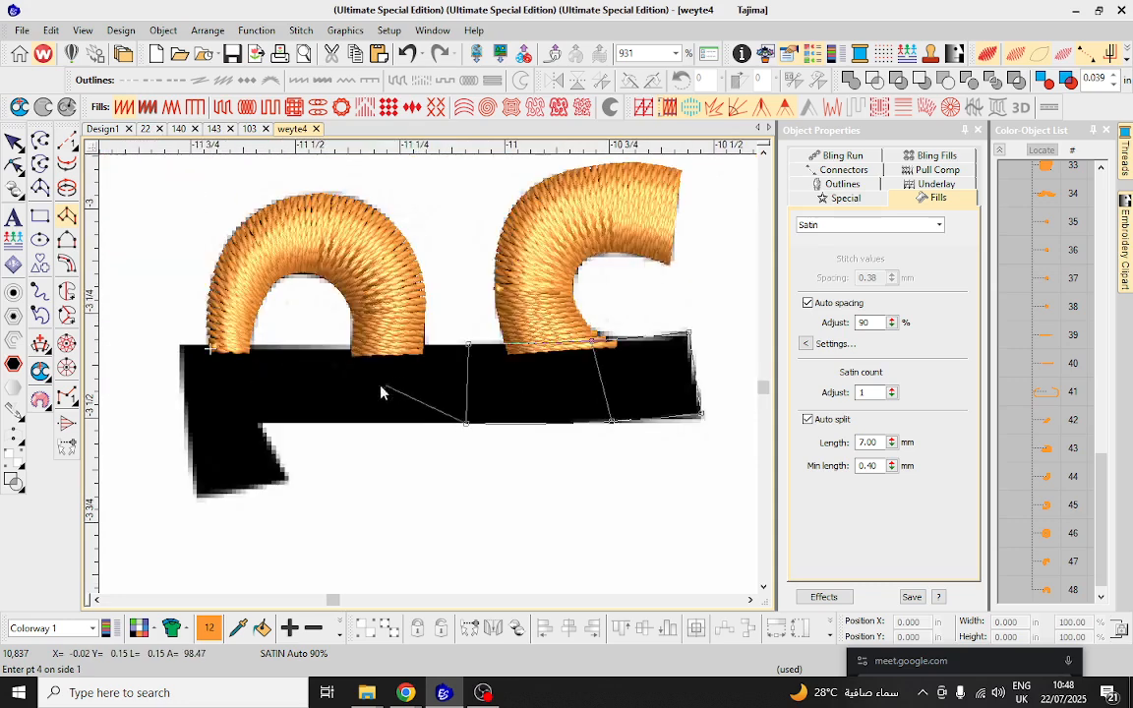
pyautogui.scroll(2, 324, 404)
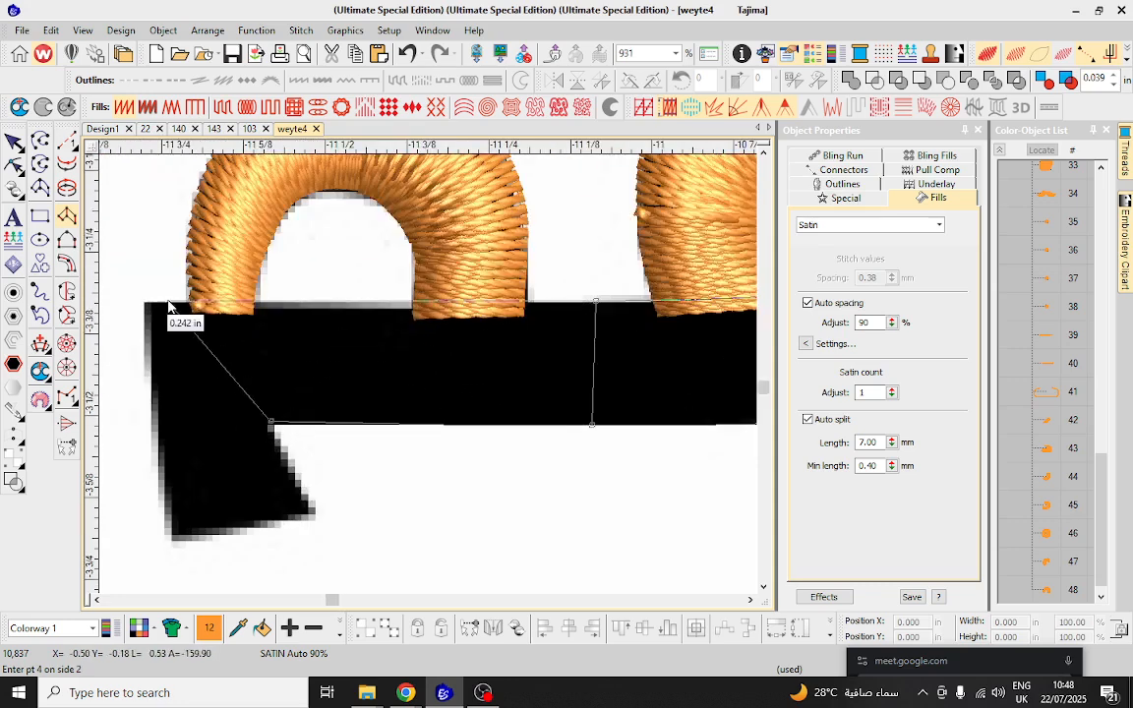
pyautogui.click(413, 430)
pyautogui.scroll(1, 418, 295)
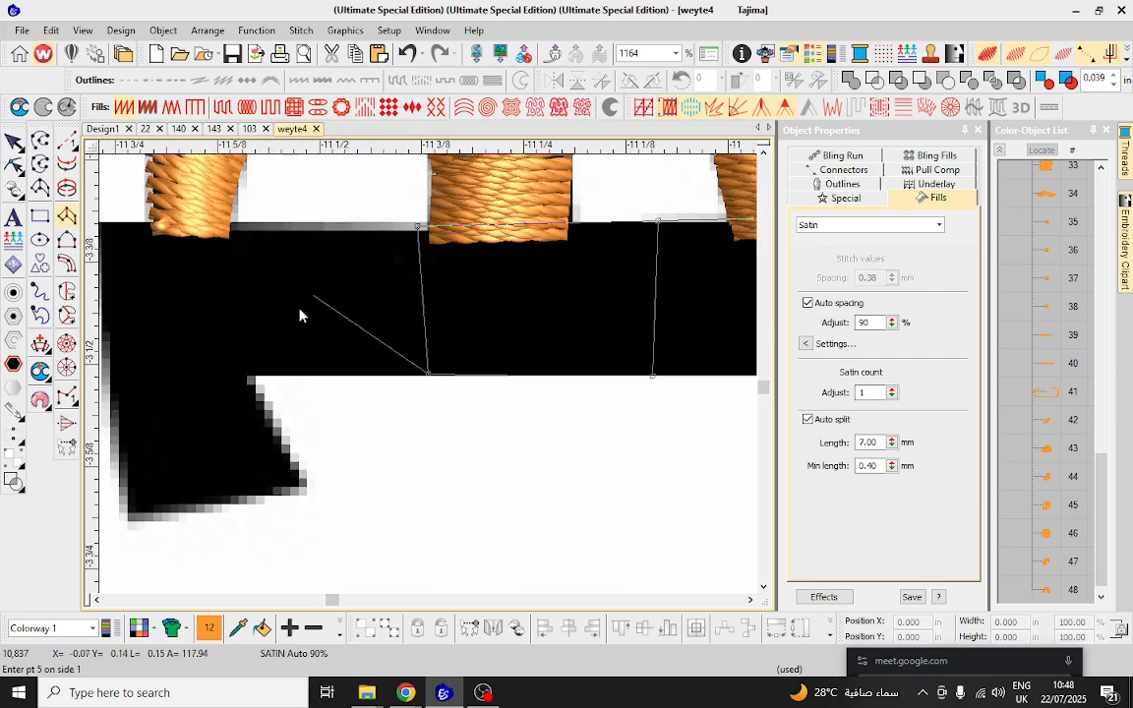
pyautogui.click(254, 377)
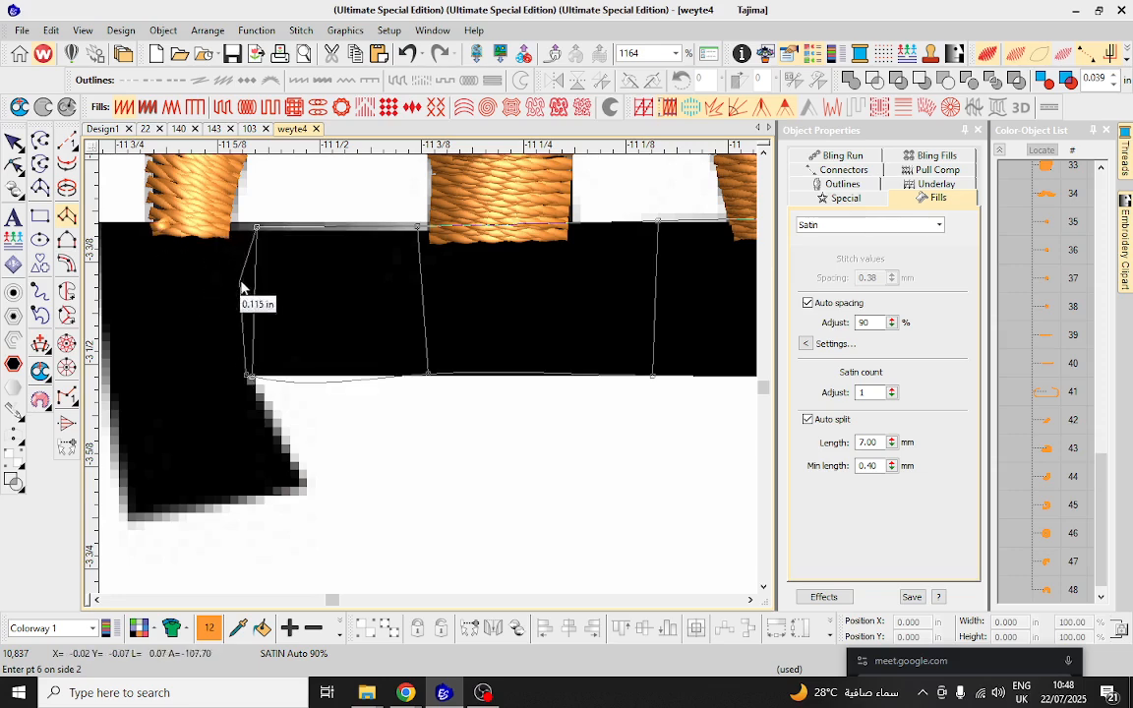
pyautogui.press('BackSpace')
pyautogui.click(285, 376)
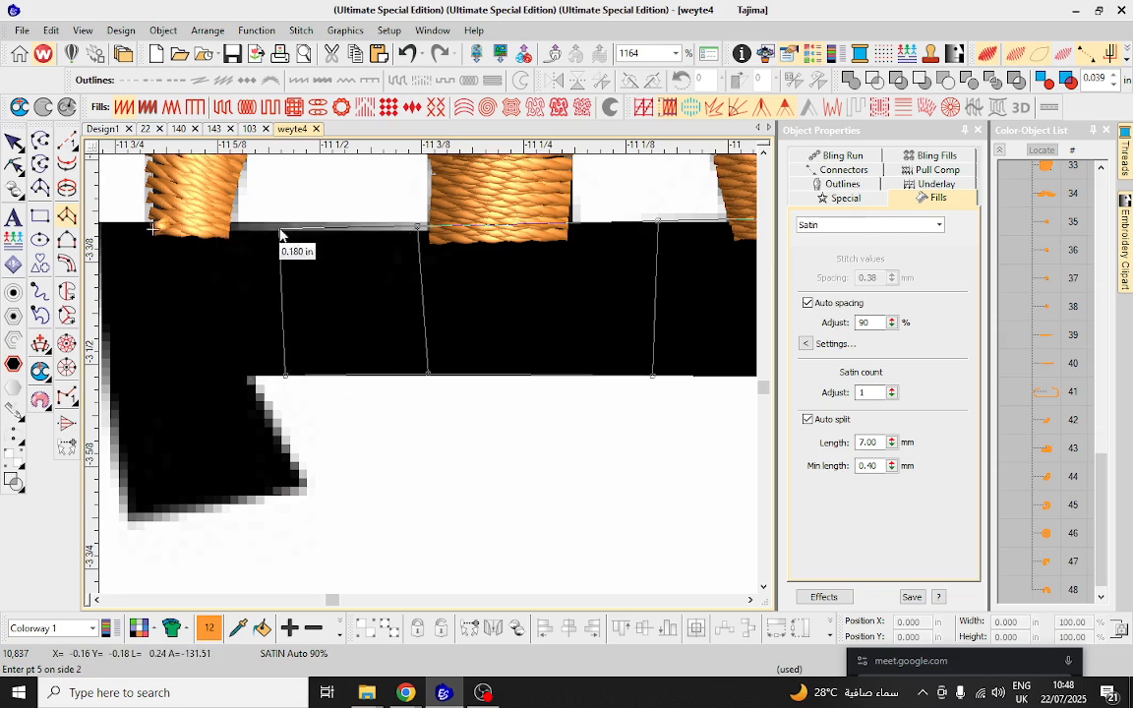
pyautogui.click(244, 228)
pyautogui.click(106, 223)
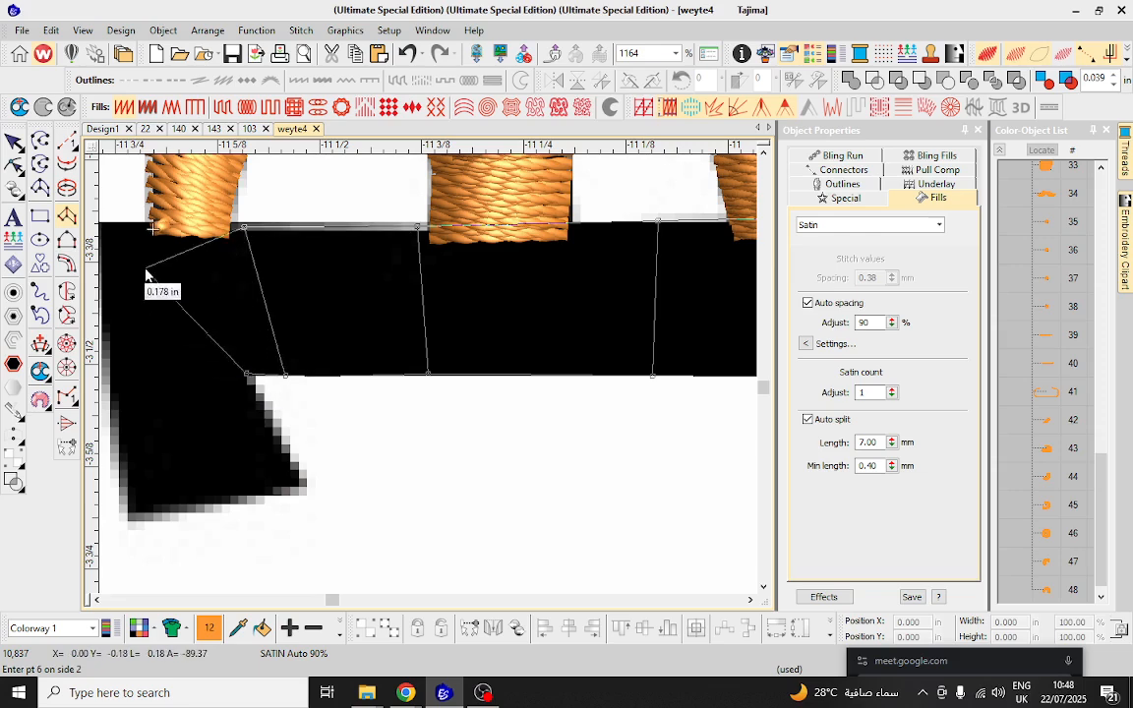
# Turn the base stroke's satin column down the short tail to its lower edge and finish the object.
pyautogui.scroll(-3, 404, 366)
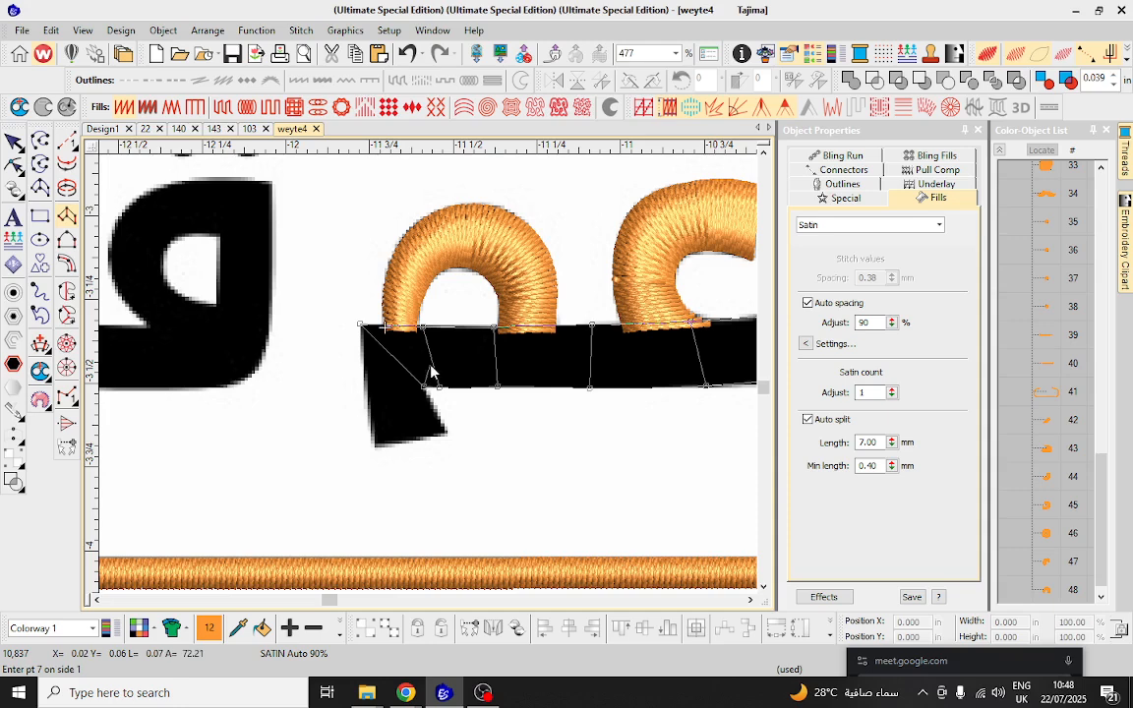
pyautogui.scroll(2, 423, 387)
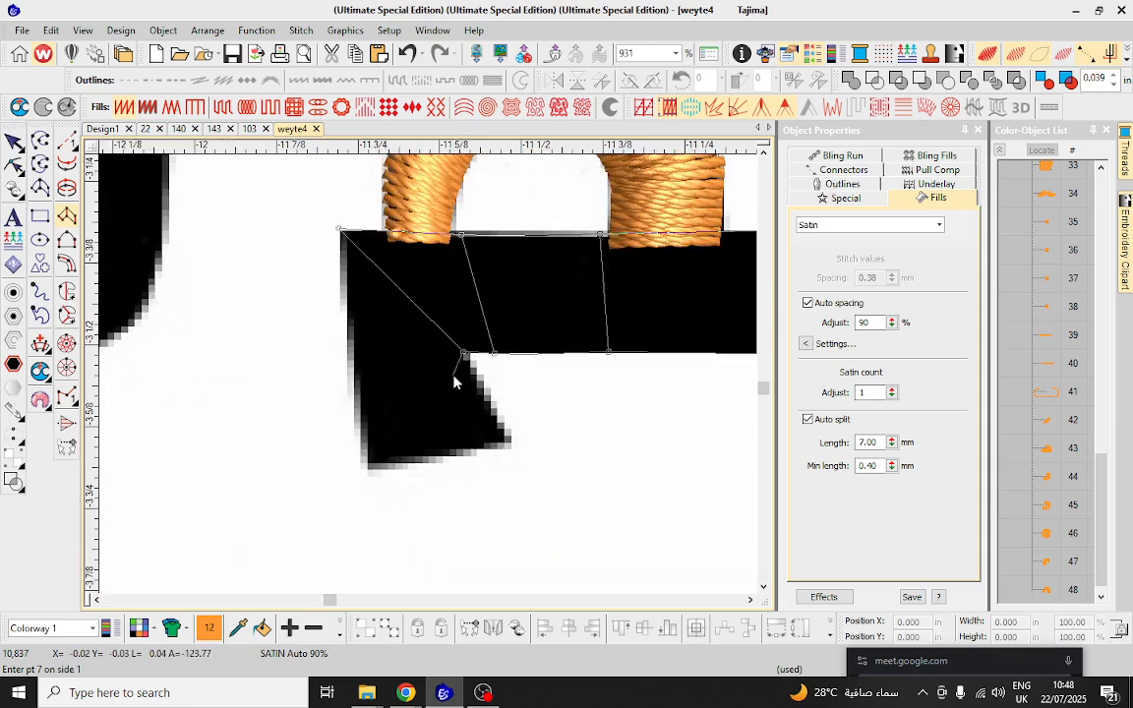
pyautogui.click(473, 382)
pyautogui.click(362, 387)
pyautogui.scroll(2, 430, 379)
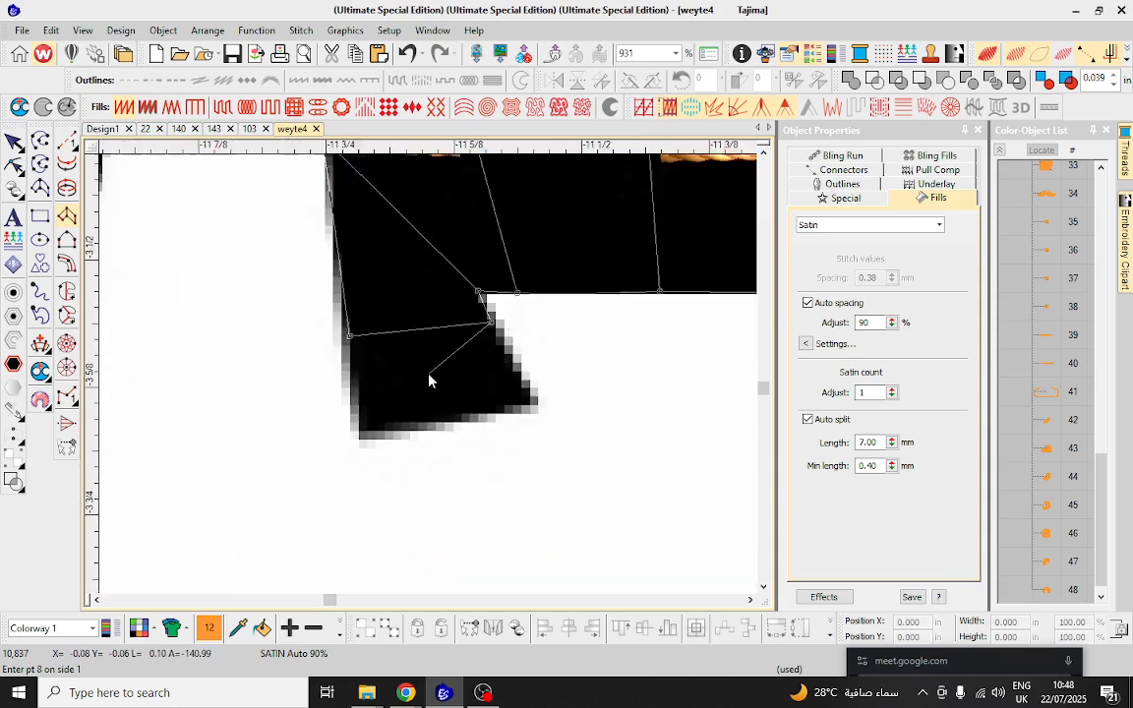
pyautogui.click(324, 466)
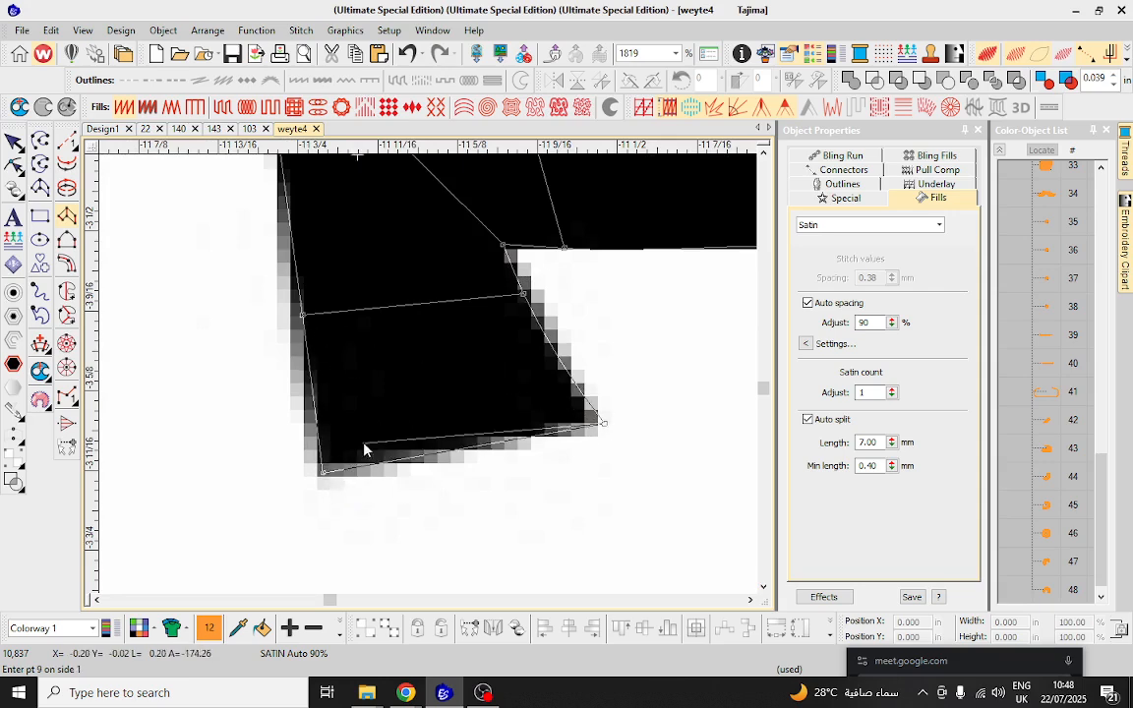
pyautogui.press('Return')
# Begin a satin column at the lower end of the two-dotted letter's loop and trace around its left side to the upper-right corner.
pyautogui.scroll(-5, 425, 383)
pyautogui.scroll(3, 430, 379)
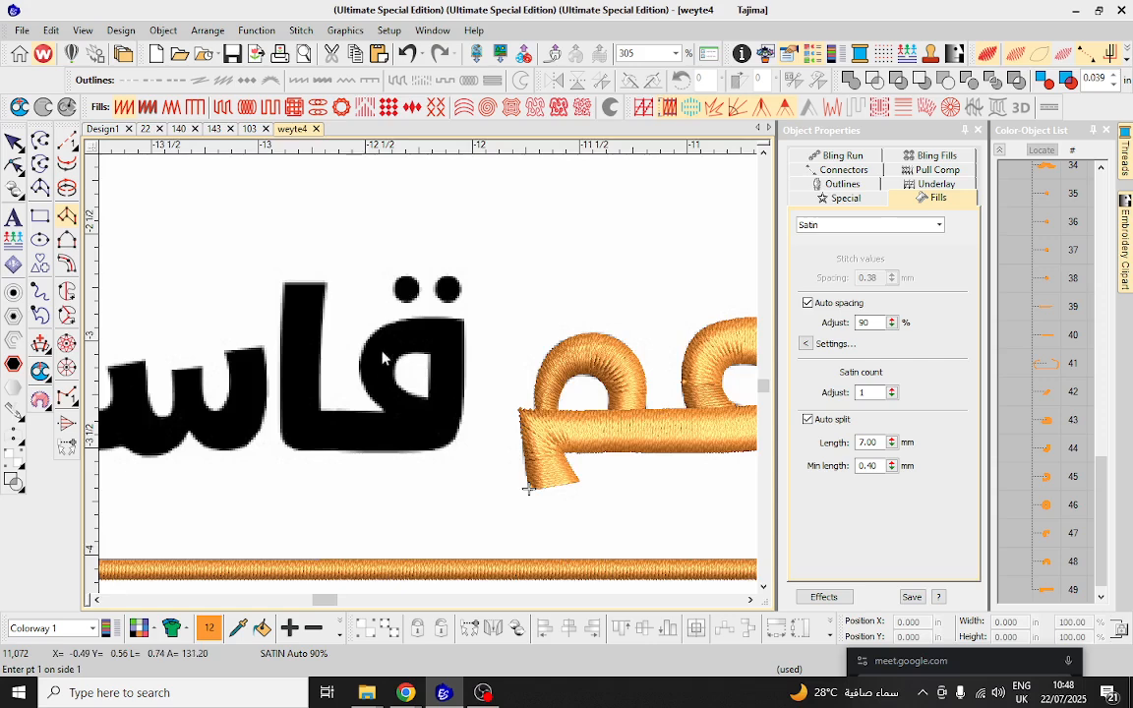
pyautogui.click(413, 497)
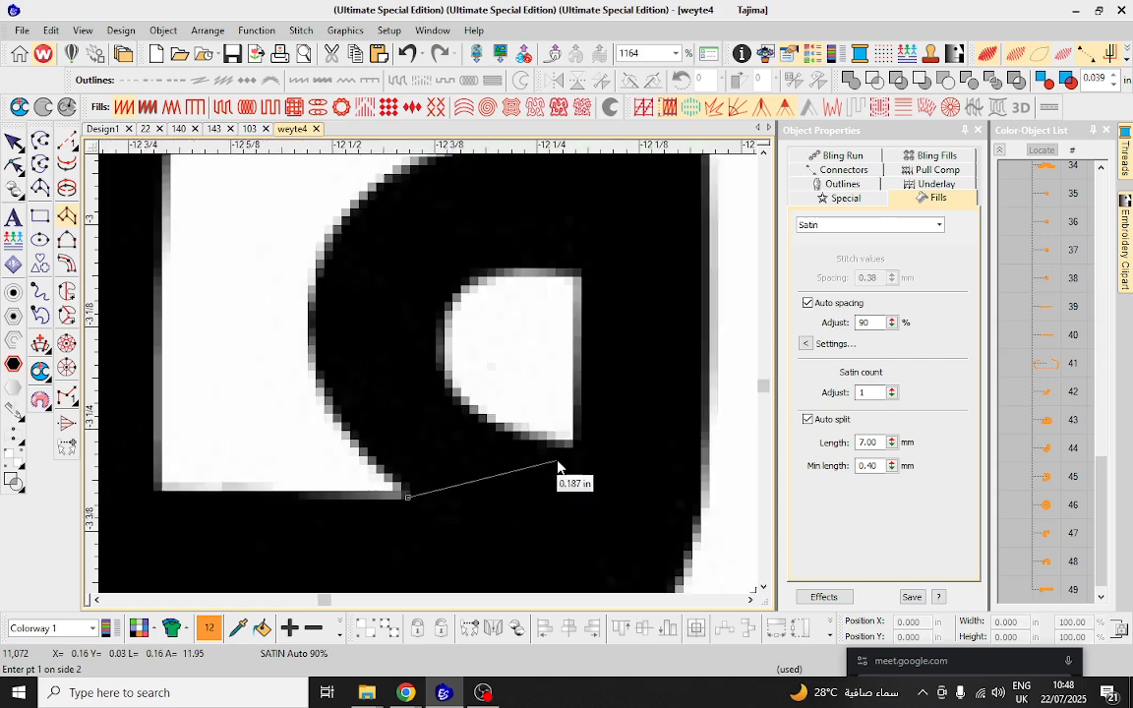
pyautogui.click(352, 434)
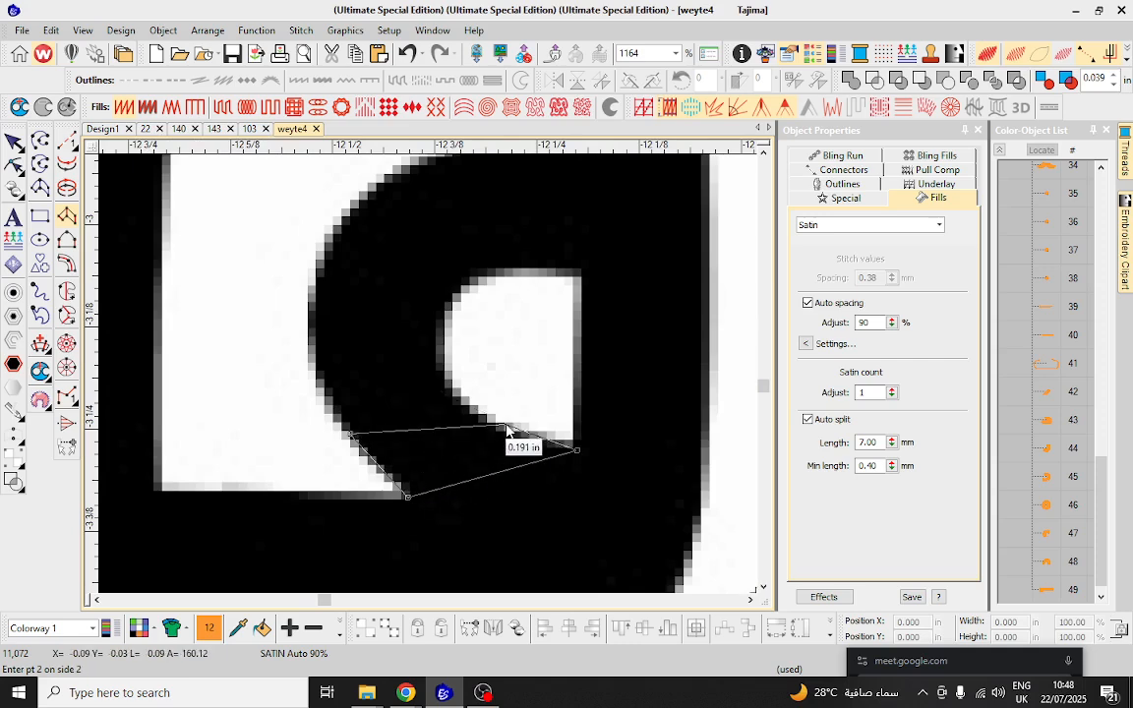
pyautogui.click(337, 410)
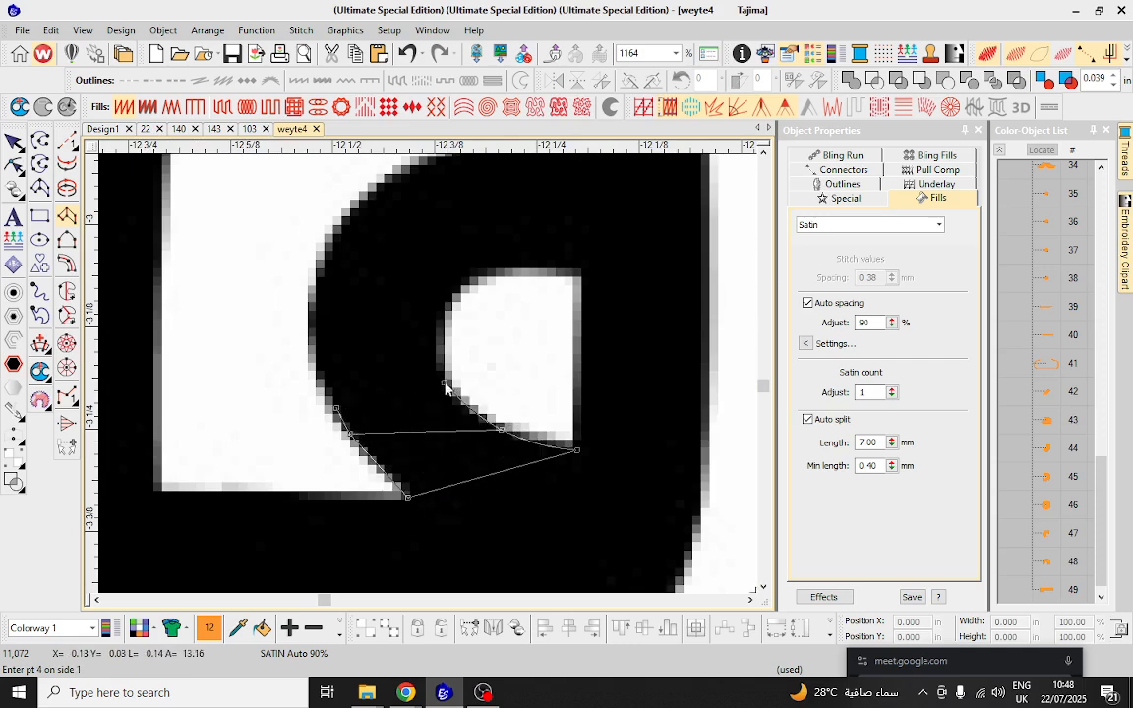
pyautogui.click(313, 299)
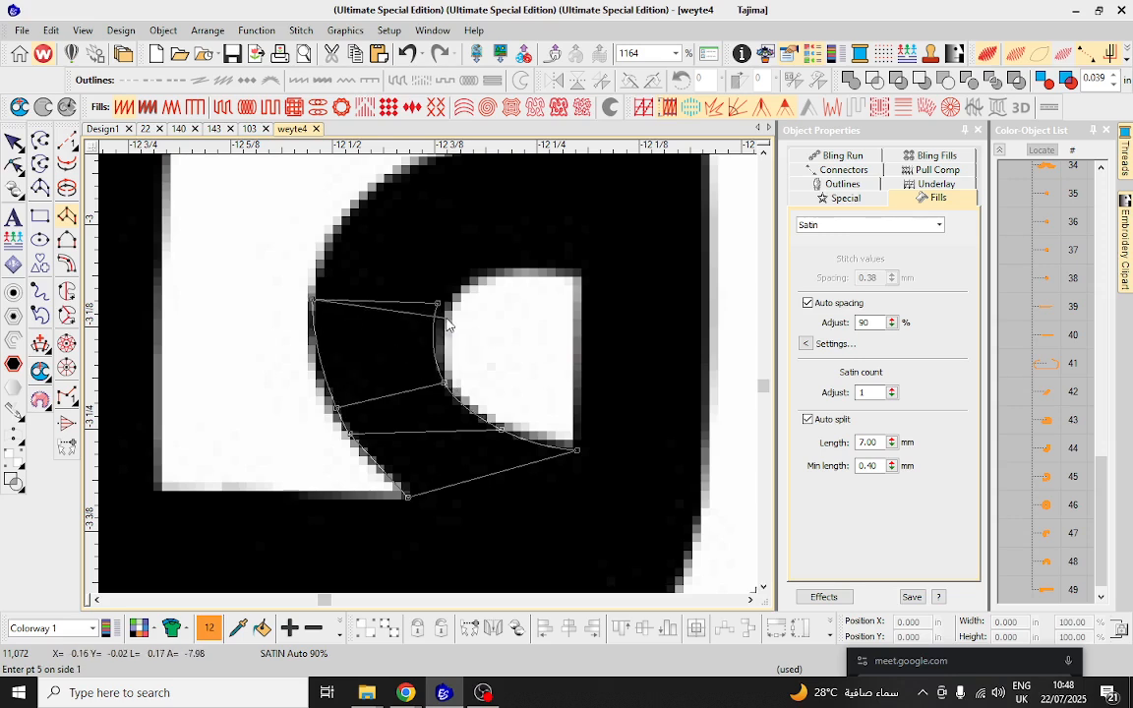
pyautogui.click(418, 268)
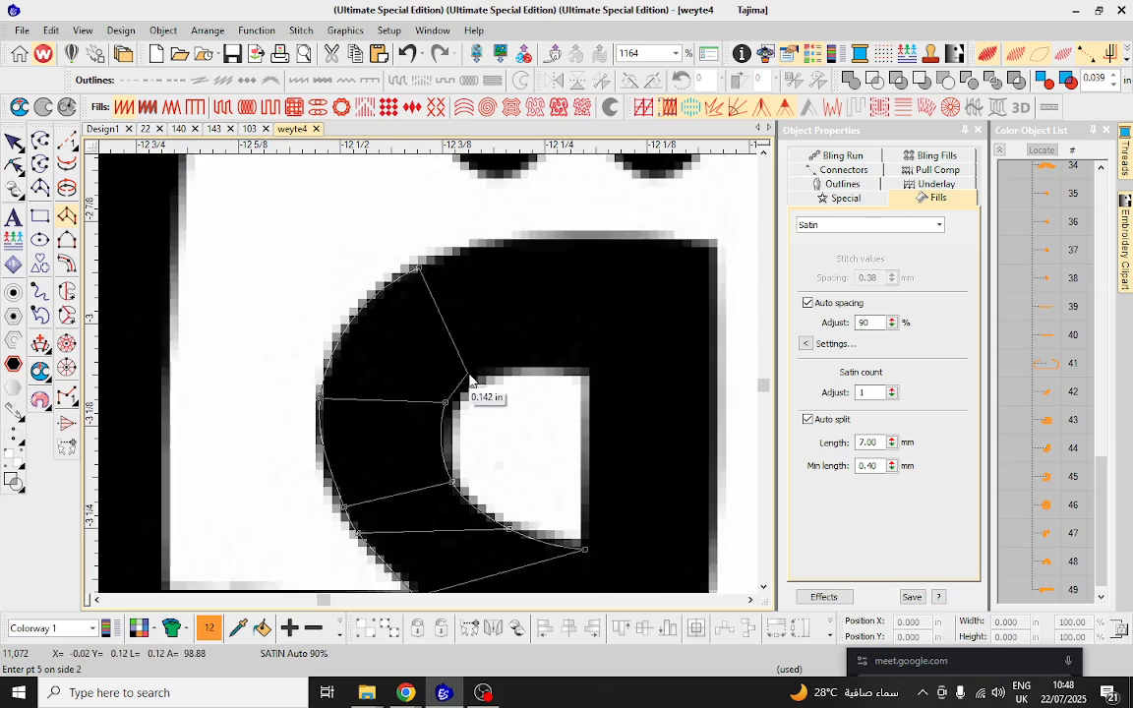
pyautogui.click(507, 245)
pyautogui.click(711, 243)
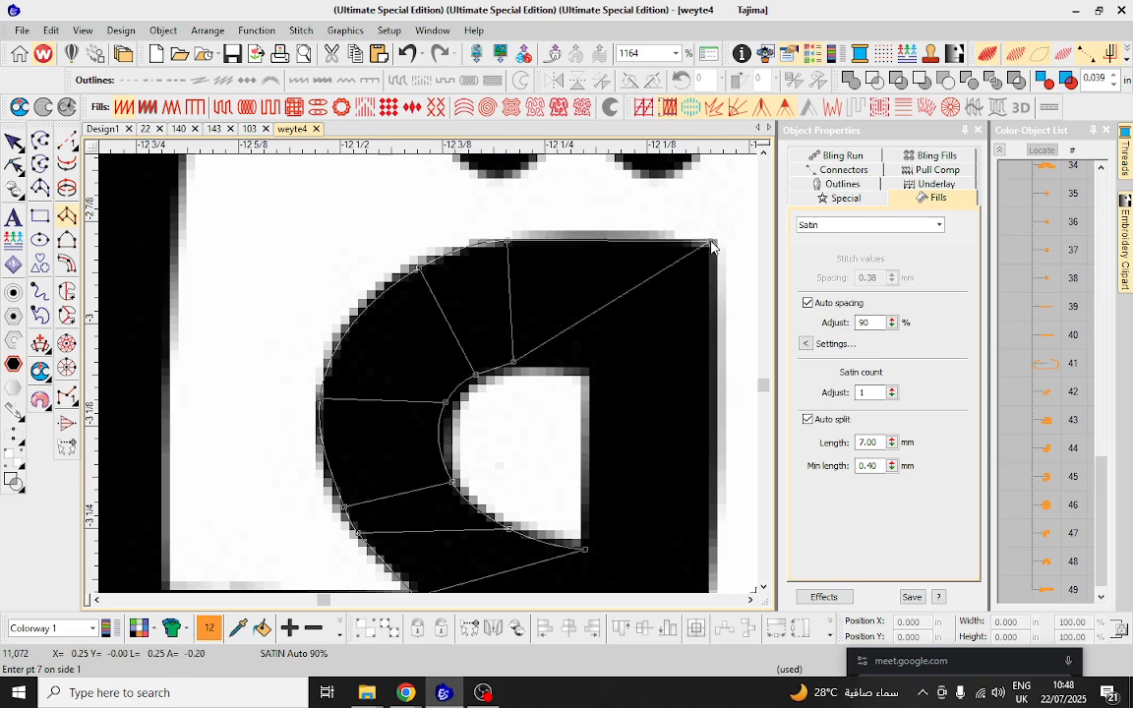
# Carry the two-dotted letter's satin column down its right side and around the rounded lower-right bend onto the base.
pyautogui.scroll(-2, 421, 367)
pyautogui.scroll(2, 438, 366)
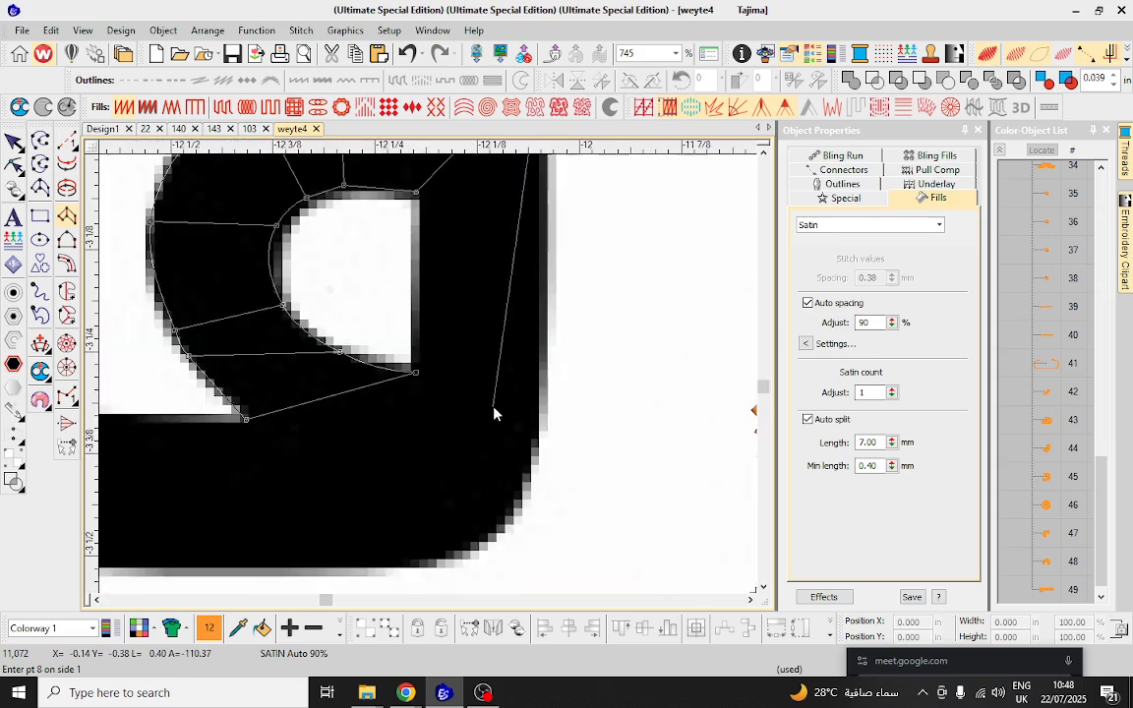
pyautogui.click(545, 416)
pyautogui.click(420, 376)
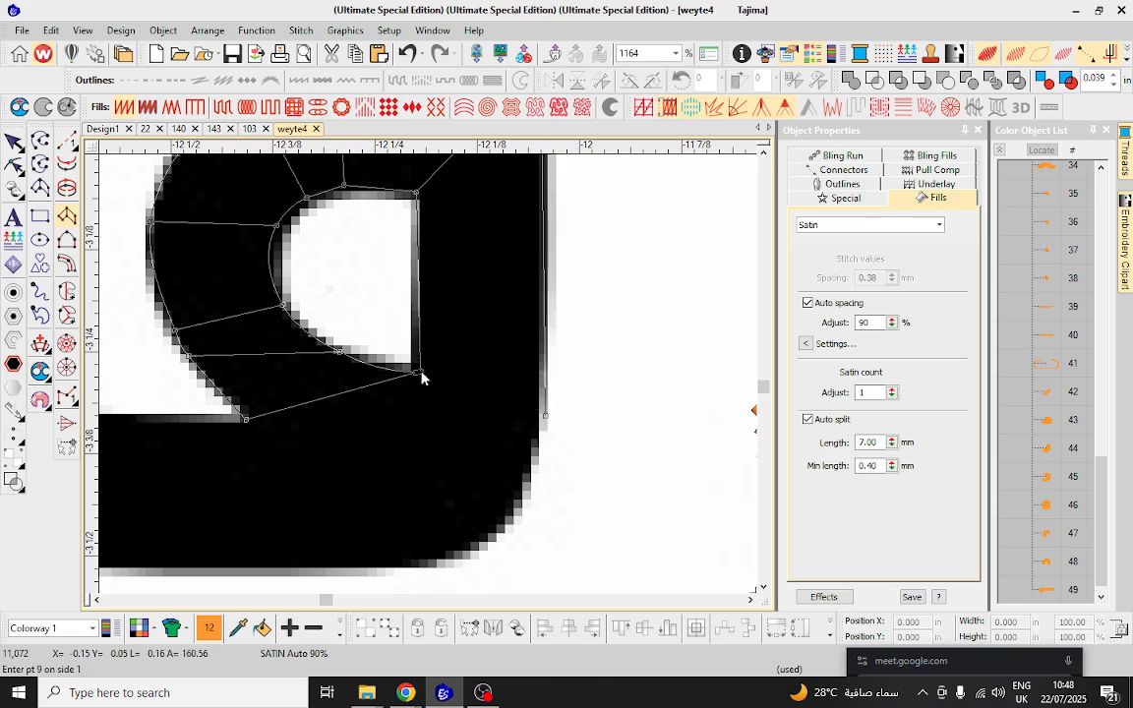
pyautogui.click(493, 537)
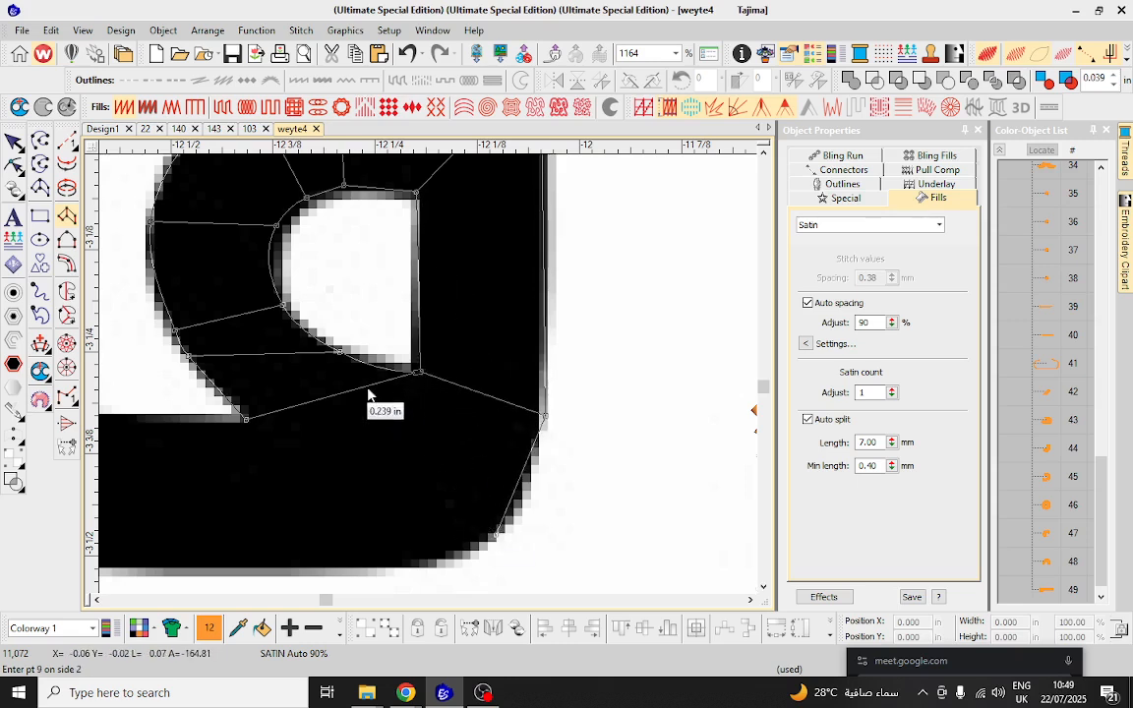
pyautogui.click(368, 390)
pyautogui.click(387, 571)
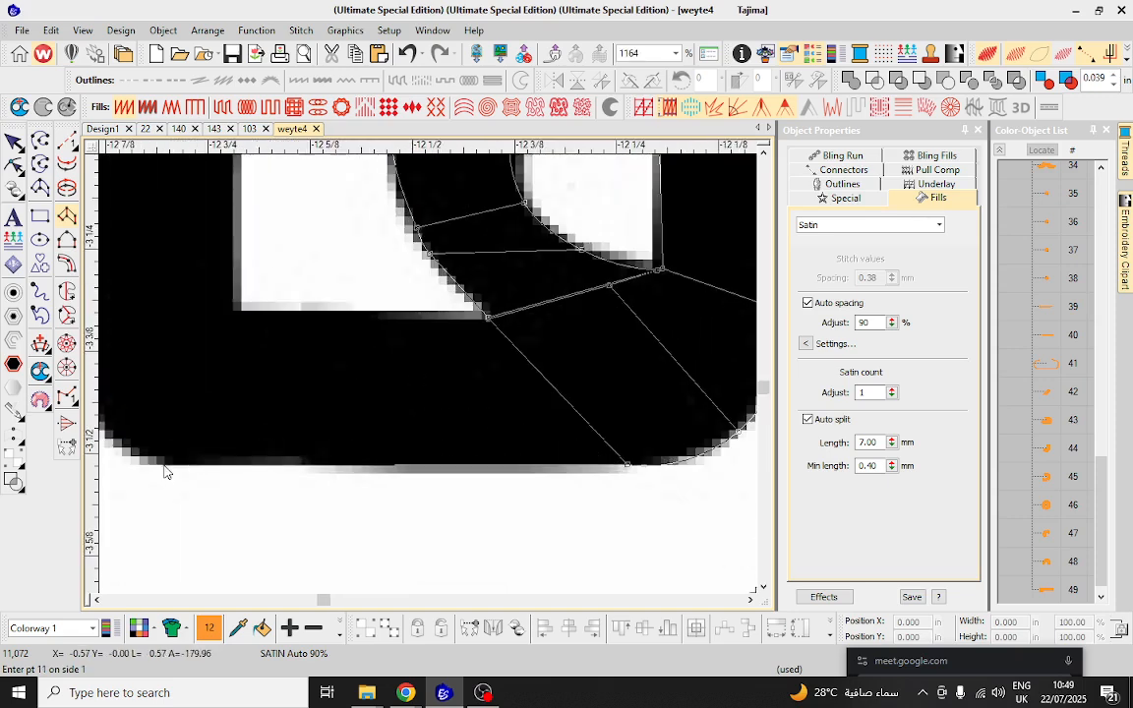
# Continue the satin column leftward along the base and around the lower-left bend into the tall stem.
pyautogui.click(163, 464)
pyautogui.click(238, 313)
pyautogui.scroll(-2, 196, 337)
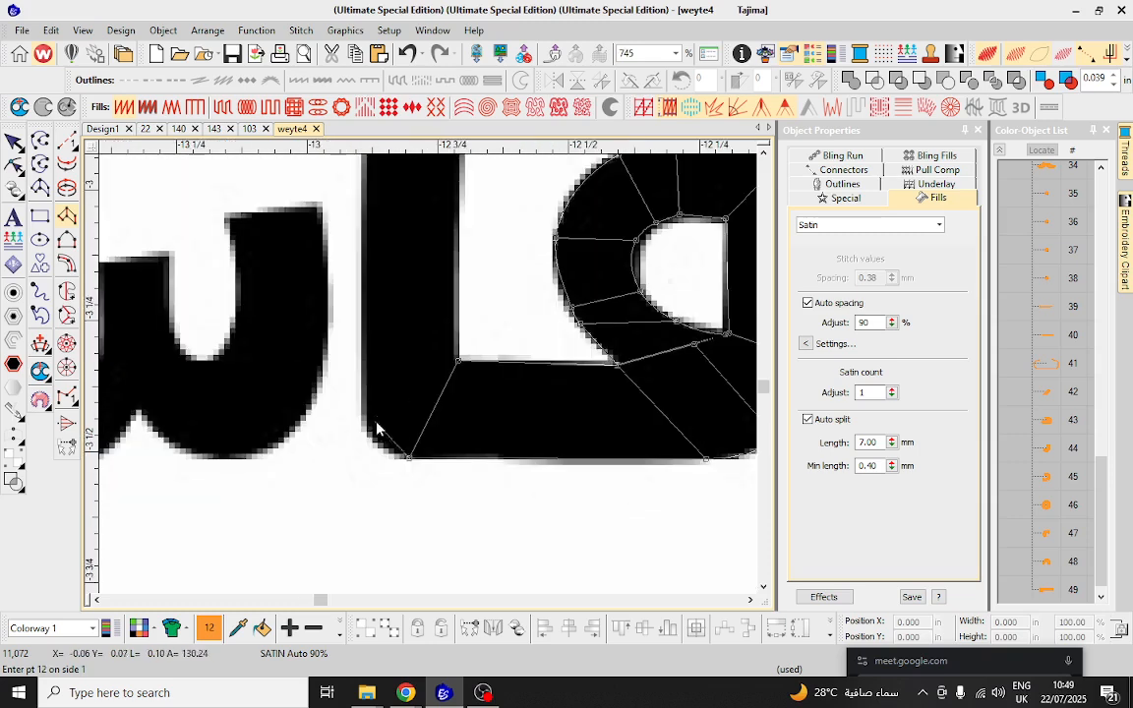
pyautogui.click(376, 444)
pyautogui.click(457, 349)
# Carry the satin column up the tall stem to its upper edge and finish the object.
pyautogui.scroll(-2, 458, 349)
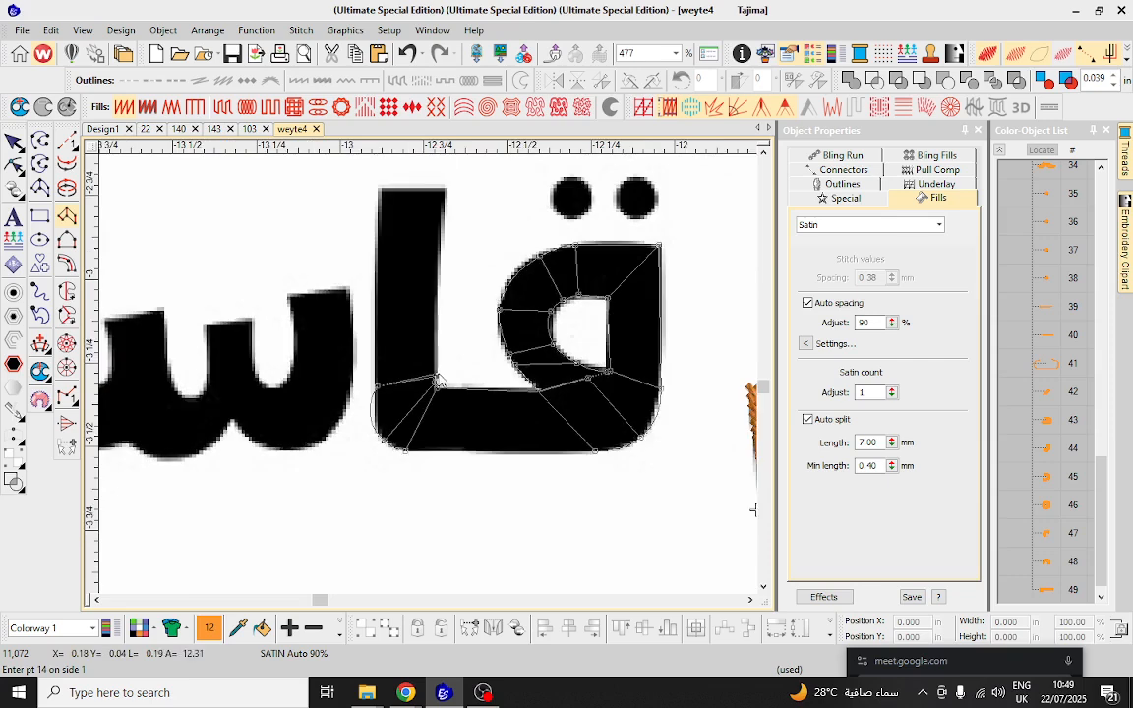
pyautogui.scroll(2, 374, 286)
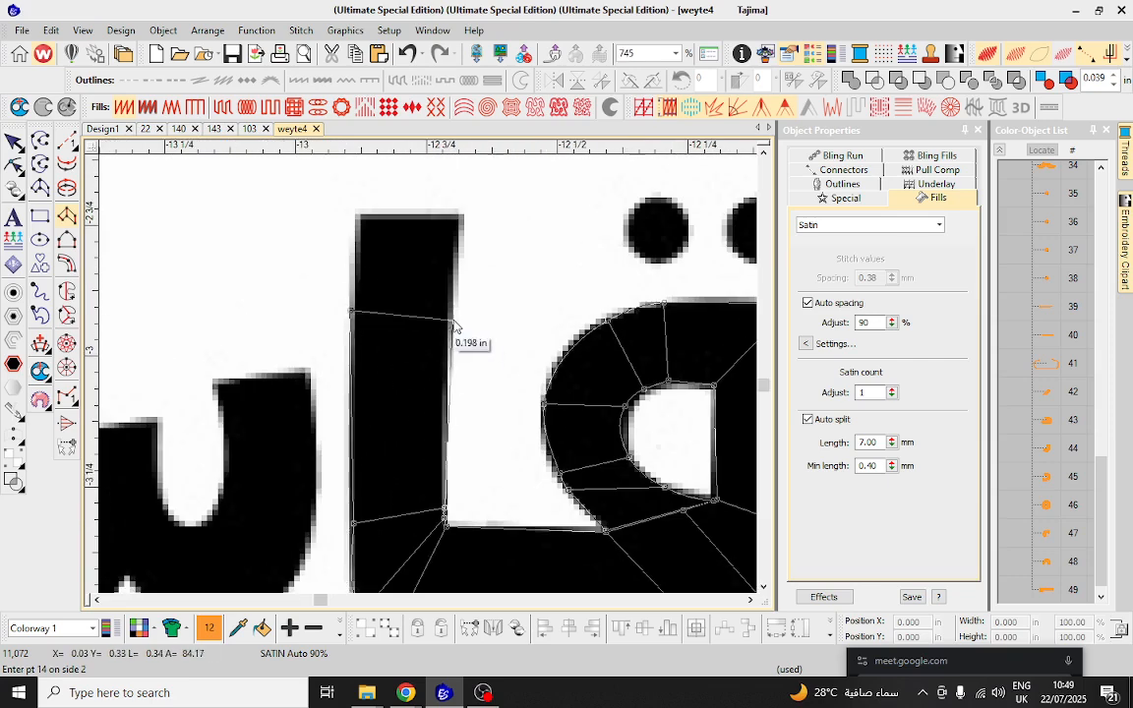
pyautogui.click(356, 211)
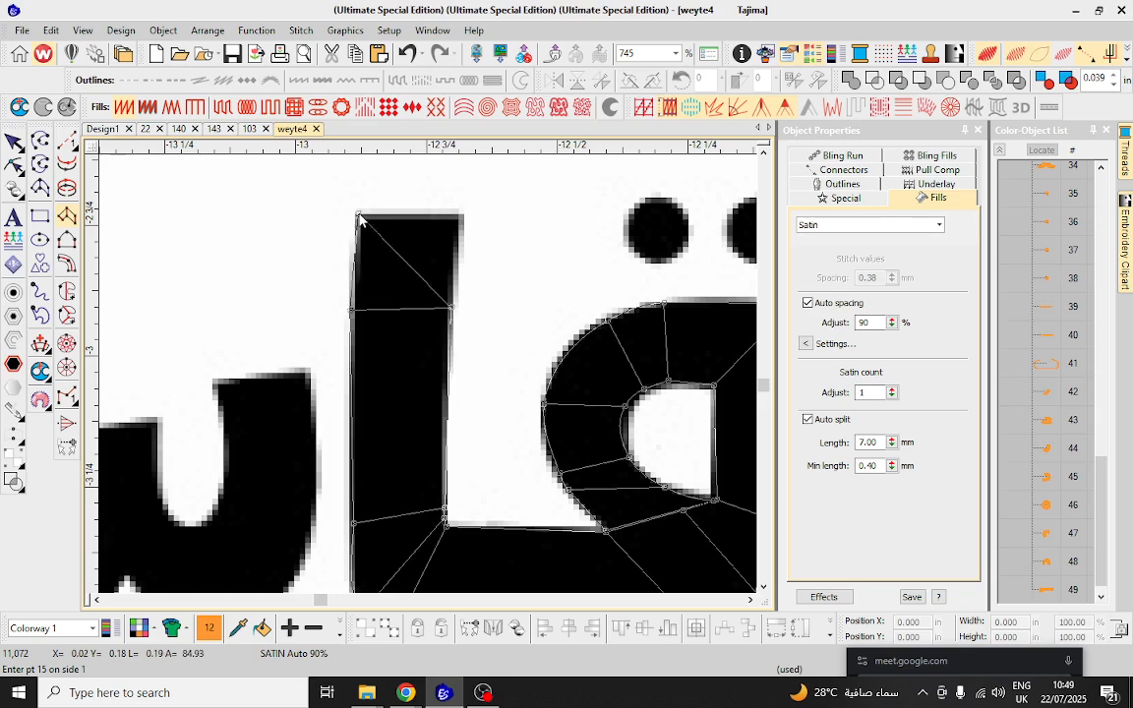
pyautogui.click(463, 213)
pyautogui.press('Return')
# Begin a satin column at the upper edge of the toothed letter's rightmost tooth and trace it down into the bowl's curve.
pyautogui.scroll(-3, 450, 281)
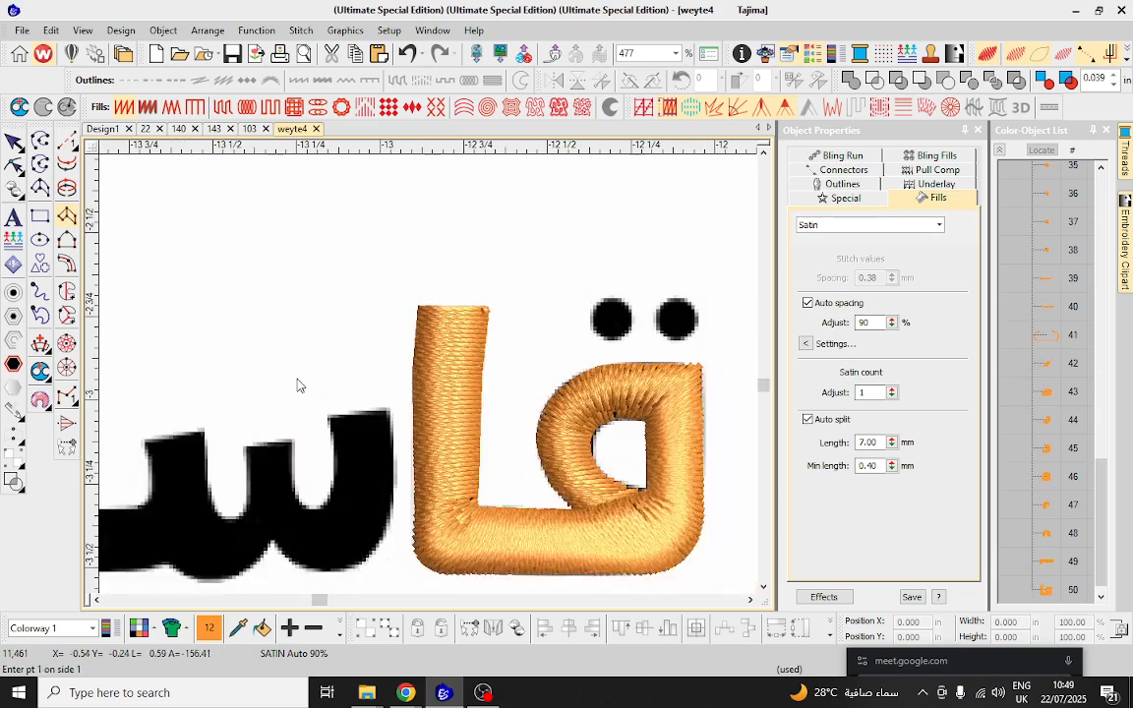
pyautogui.scroll(4, 429, 383)
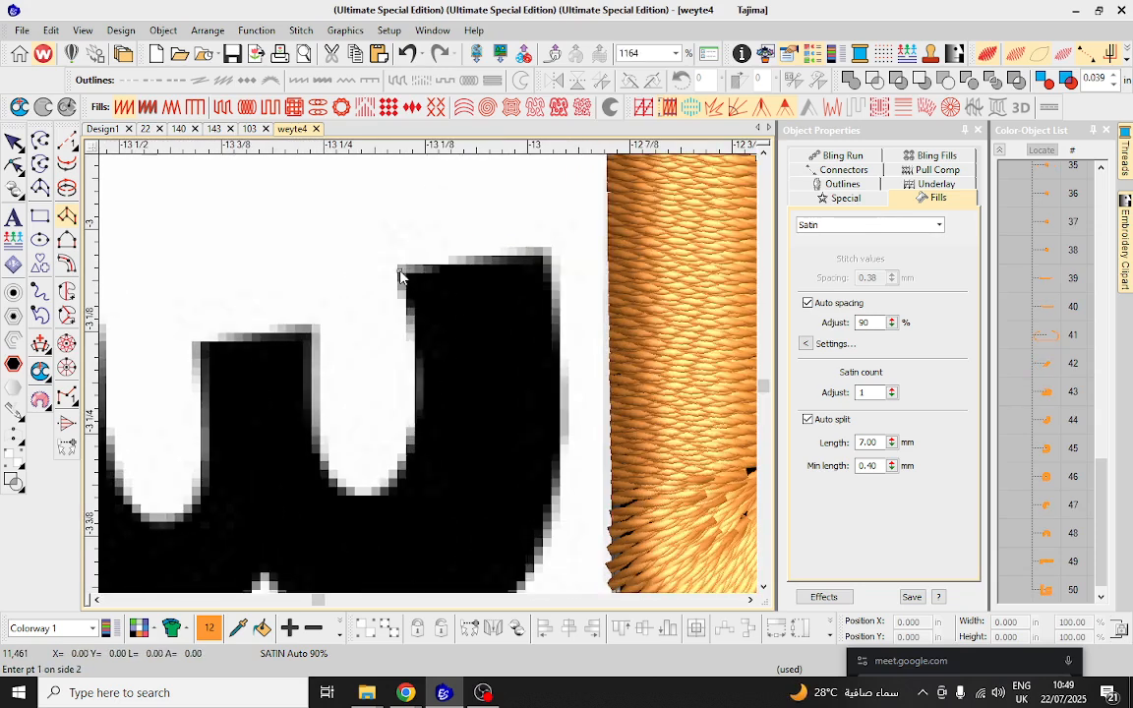
pyautogui.click(546, 252)
pyautogui.click(415, 333)
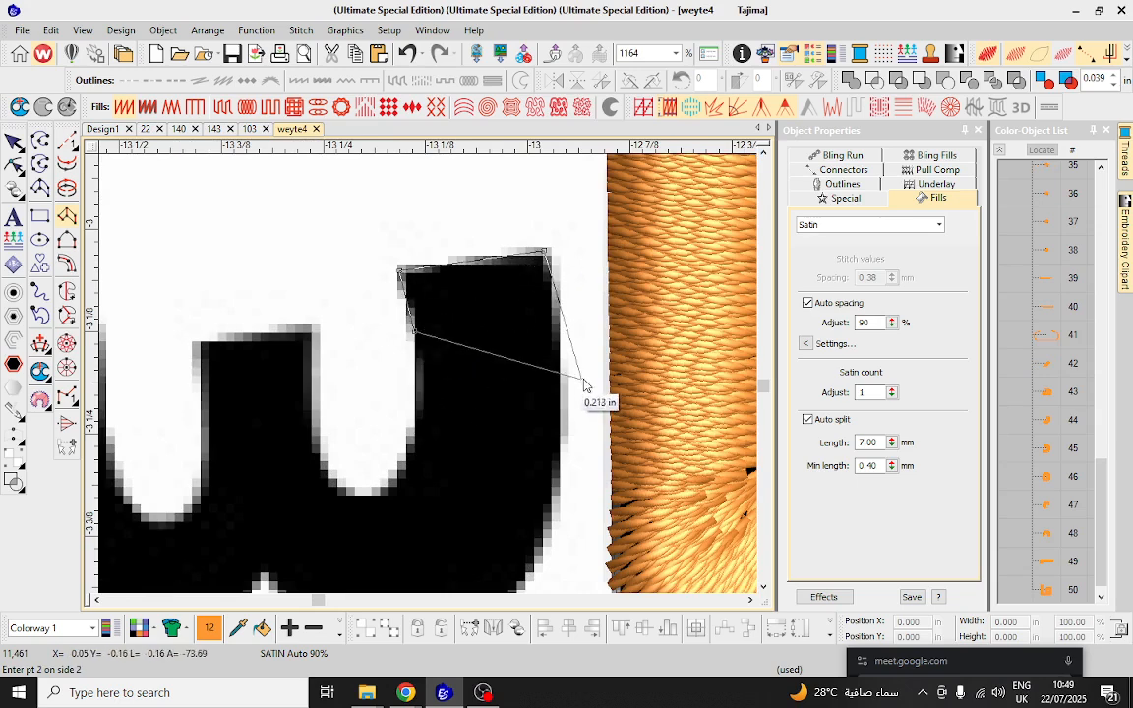
pyautogui.click(555, 361)
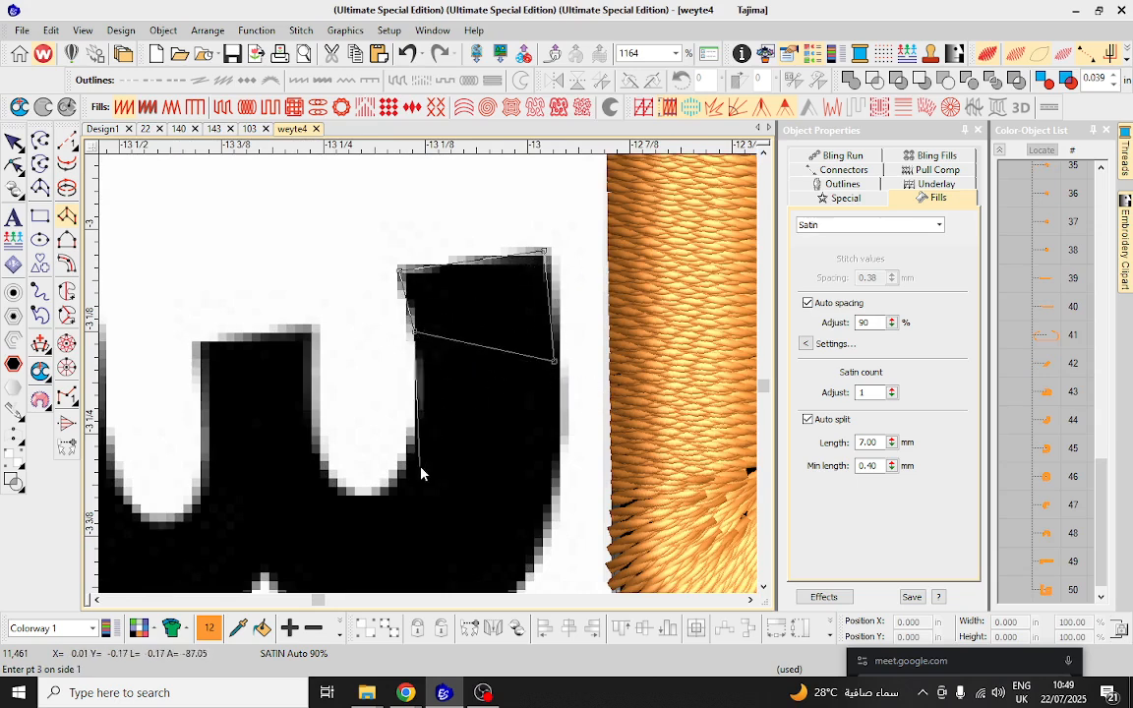
pyautogui.click(547, 527)
pyautogui.click(350, 390)
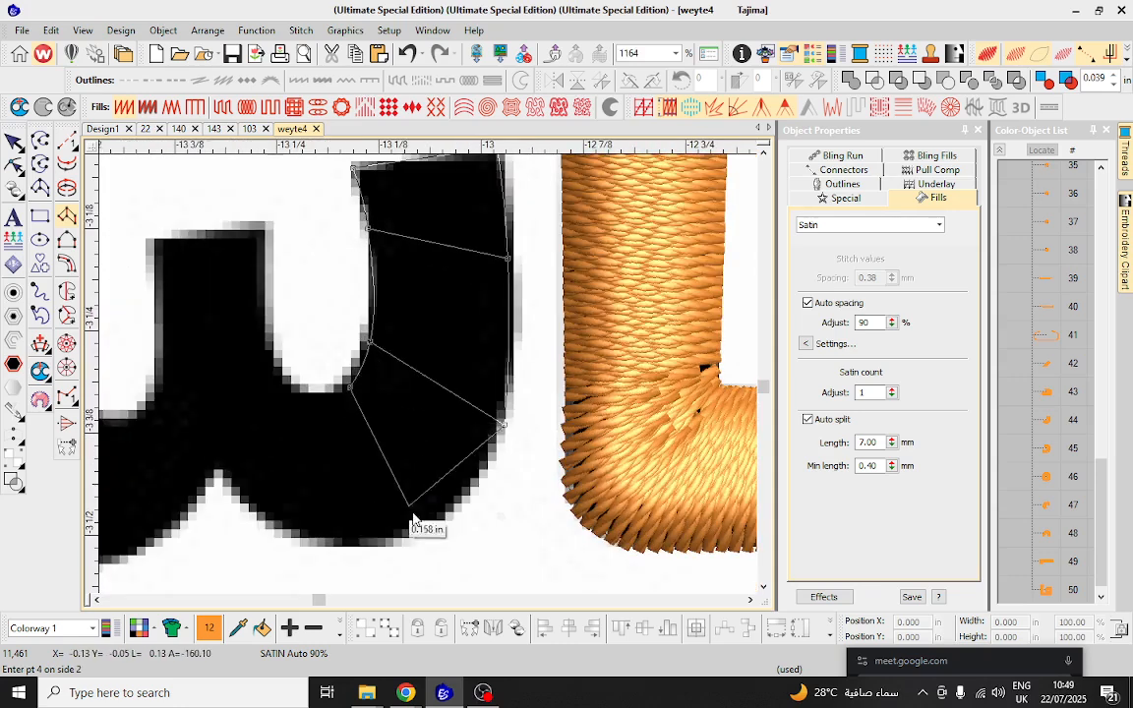
# Carry the toothed letter's satin column around its first bowl to the lower notch beside the middle tooth.
pyautogui.click(421, 528)
pyautogui.click(310, 394)
pyautogui.click(296, 534)
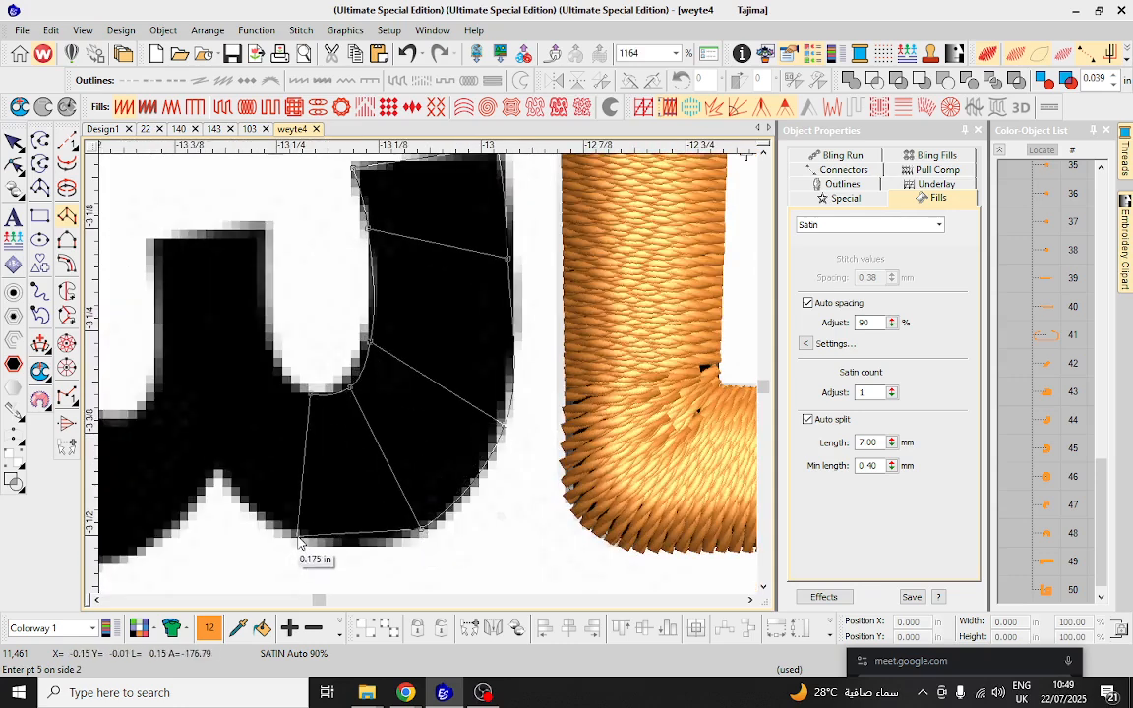
pyautogui.click(261, 347)
pyautogui.click(219, 476)
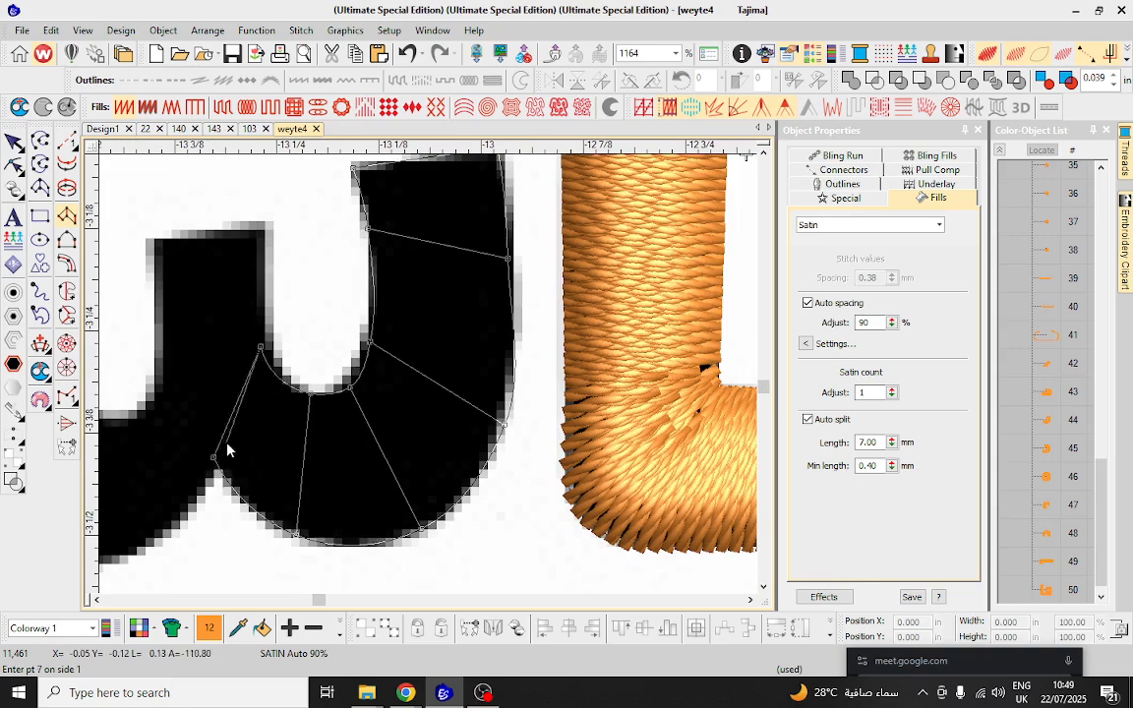
# Finish the first bowl's column, then start a satin column at the middle tooth's upper edge and trace it down into the second bowl.
pyautogui.press('Return')
pyautogui.hscroll(-2, 354, 278)
pyautogui.click(403, 253)
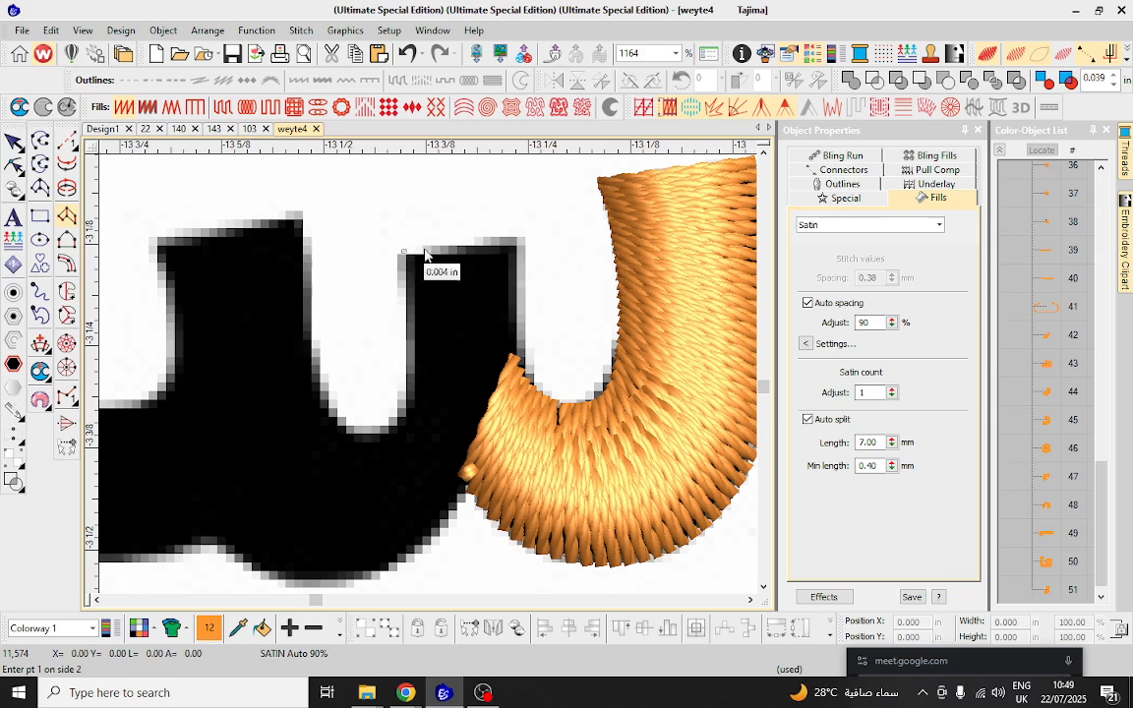
pyautogui.click(521, 239)
pyautogui.click(416, 379)
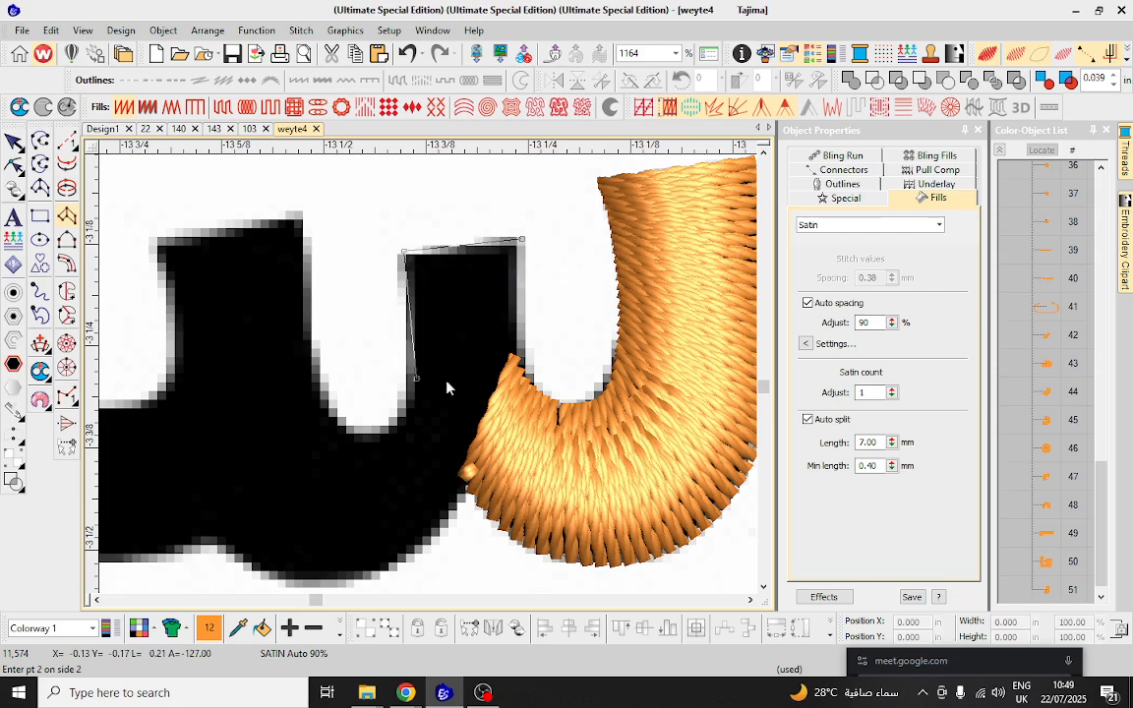
pyautogui.click(514, 379)
pyautogui.click(405, 420)
pyautogui.click(357, 443)
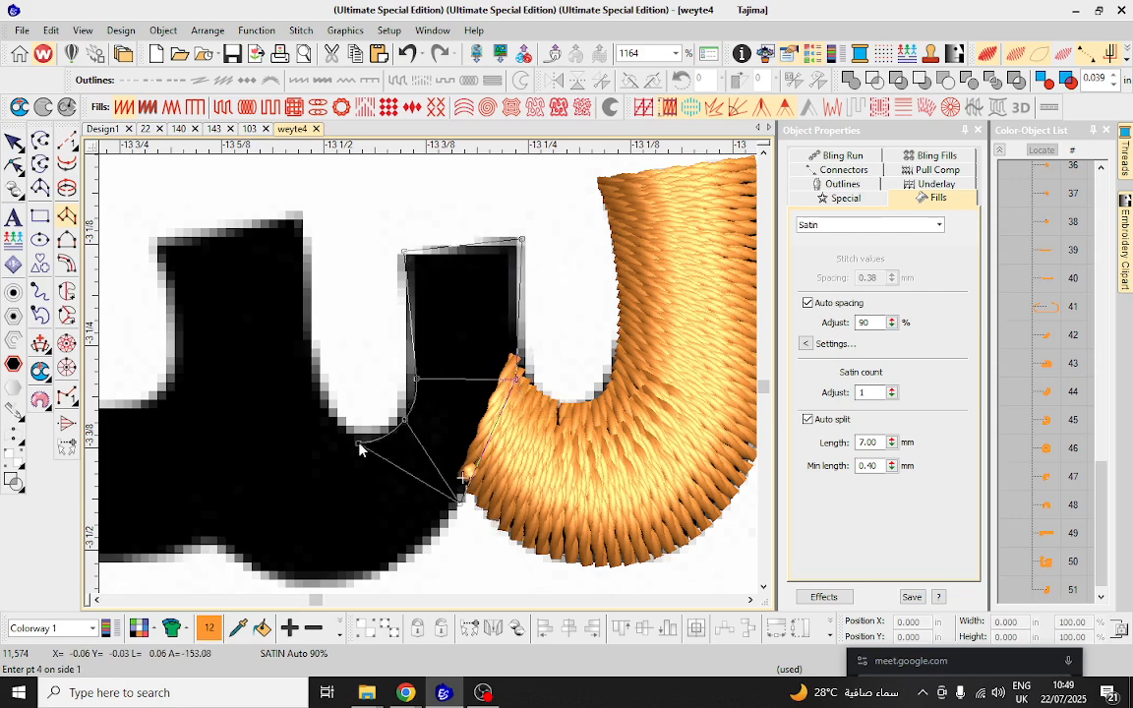
pyautogui.click(367, 571)
# Carry the toothed letter's satin column around the second bowl to the notch beside the leftmost tooth and finish the object.
pyautogui.scroll(-1, 299, 462)
pyautogui.scroll(2, 428, 369)
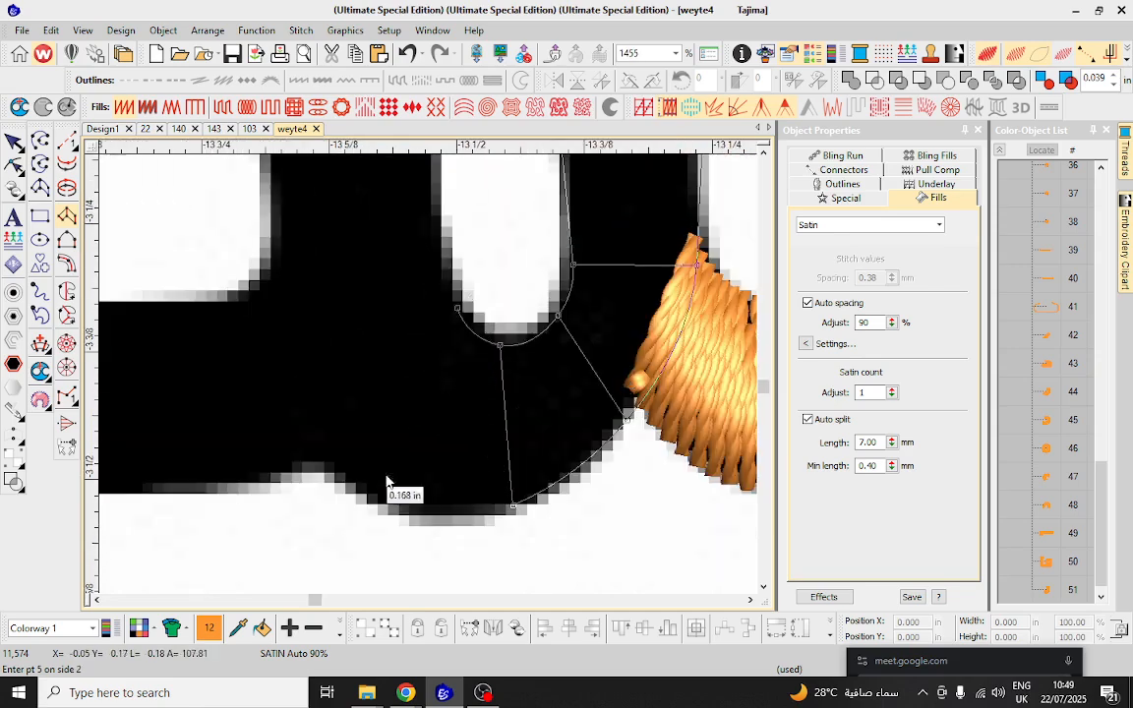
pyautogui.click(373, 499)
pyautogui.click(457, 309)
pyautogui.click(429, 238)
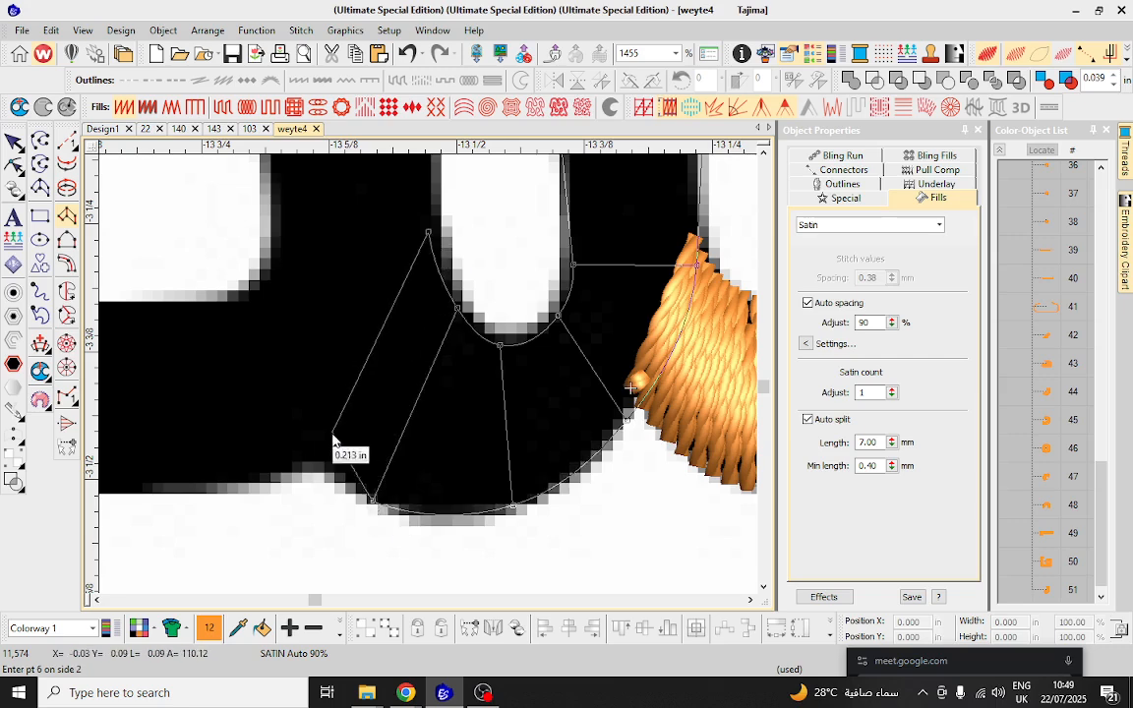
pyautogui.click(280, 476)
pyautogui.press('Return')
# Duplicate the satin loop of the neighbouring word's final letter and align the copy over the last word's final letter loop.
pyautogui.scroll(-3, 398, 370)
pyautogui.scroll(-2, 447, 334)
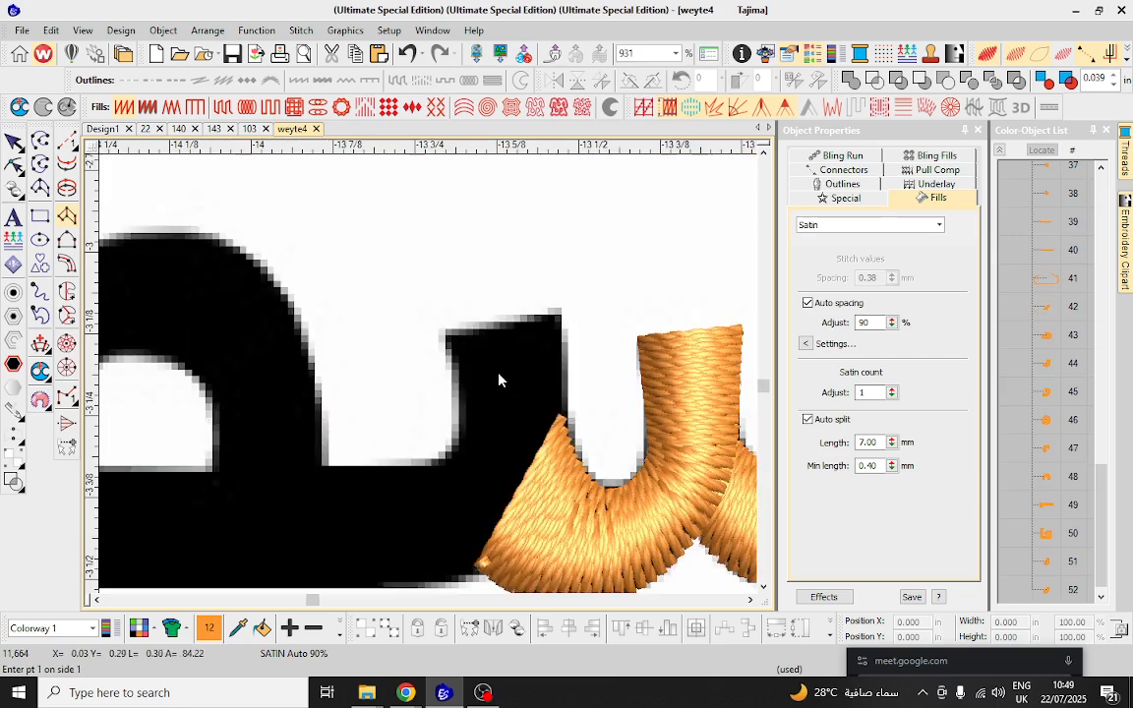
pyautogui.scroll(2, 301, 424)
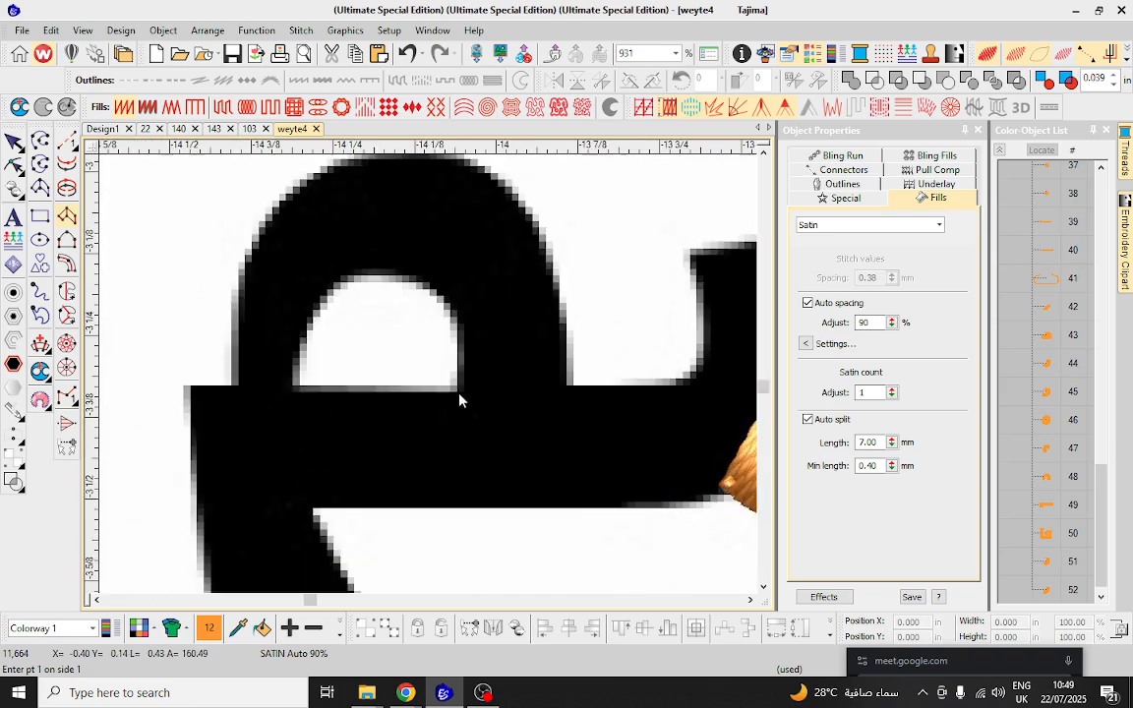
pyautogui.scroll(-5, 487, 388)
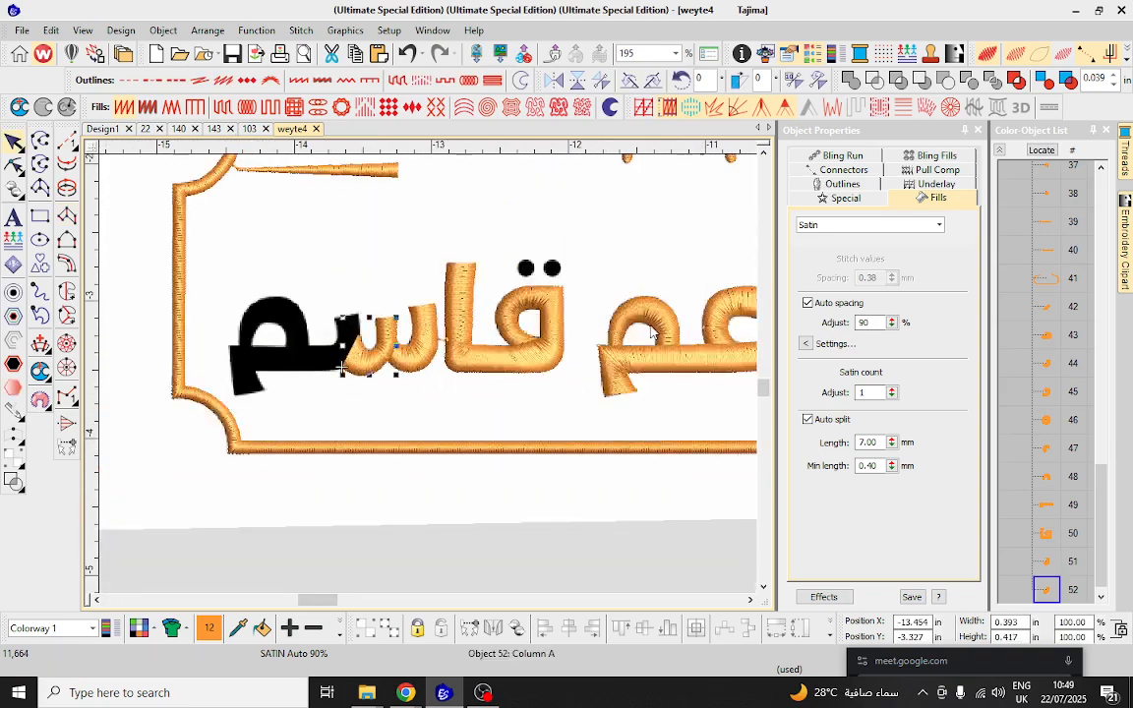
pyautogui.click(649, 332)
pyautogui.hotkey('ctrl', 'd')
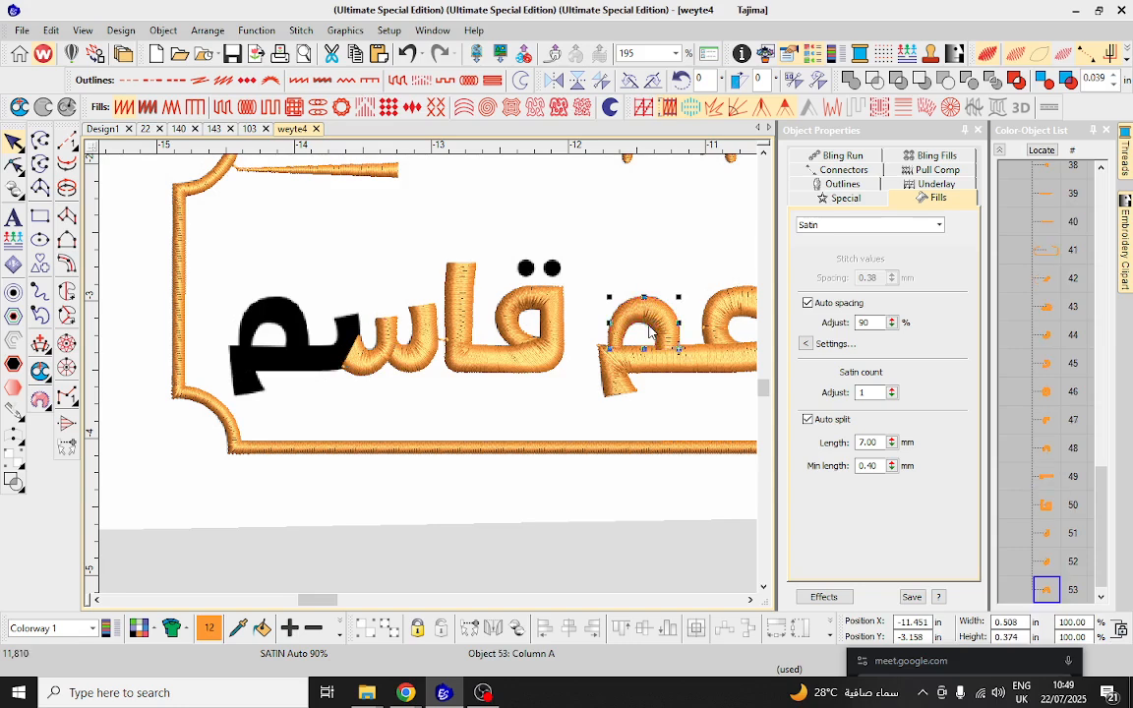
pyautogui.moveTo(649, 333); pyautogui.dragTo(277, 331)
pyautogui.scroll(3, 277, 332)
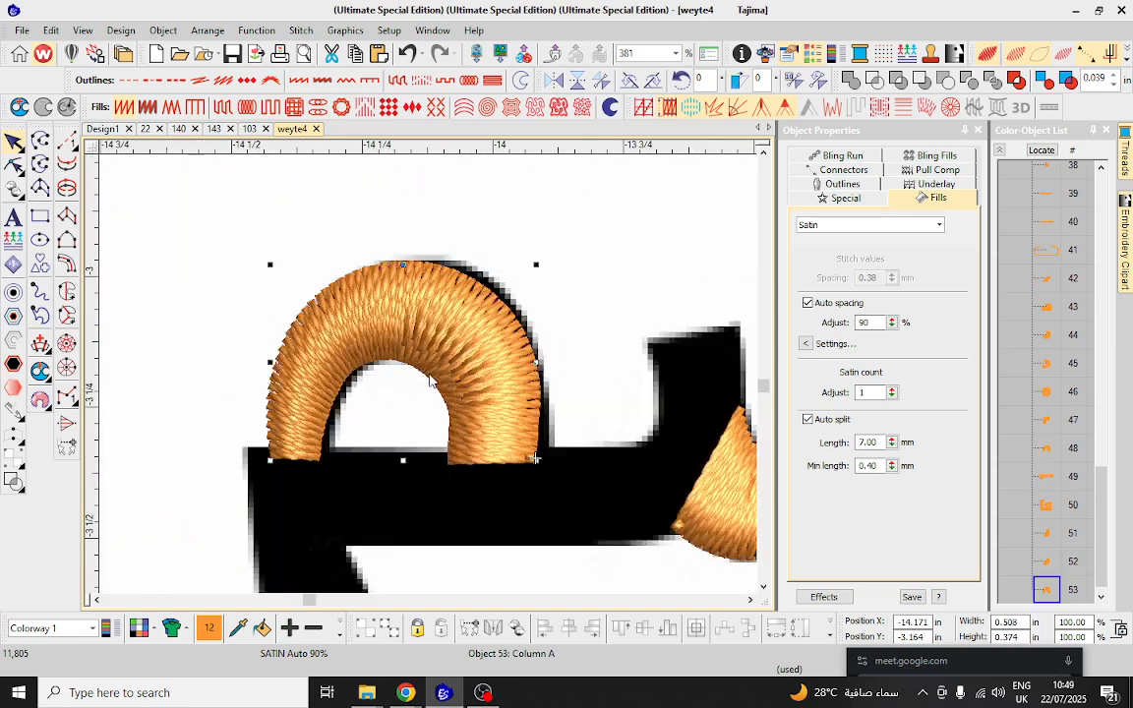
pyautogui.moveTo(473, 377); pyautogui.dragTo(504, 384)
pyautogui.scroll(-1, 429, 381)
pyautogui.scroll(-3, 429, 381)
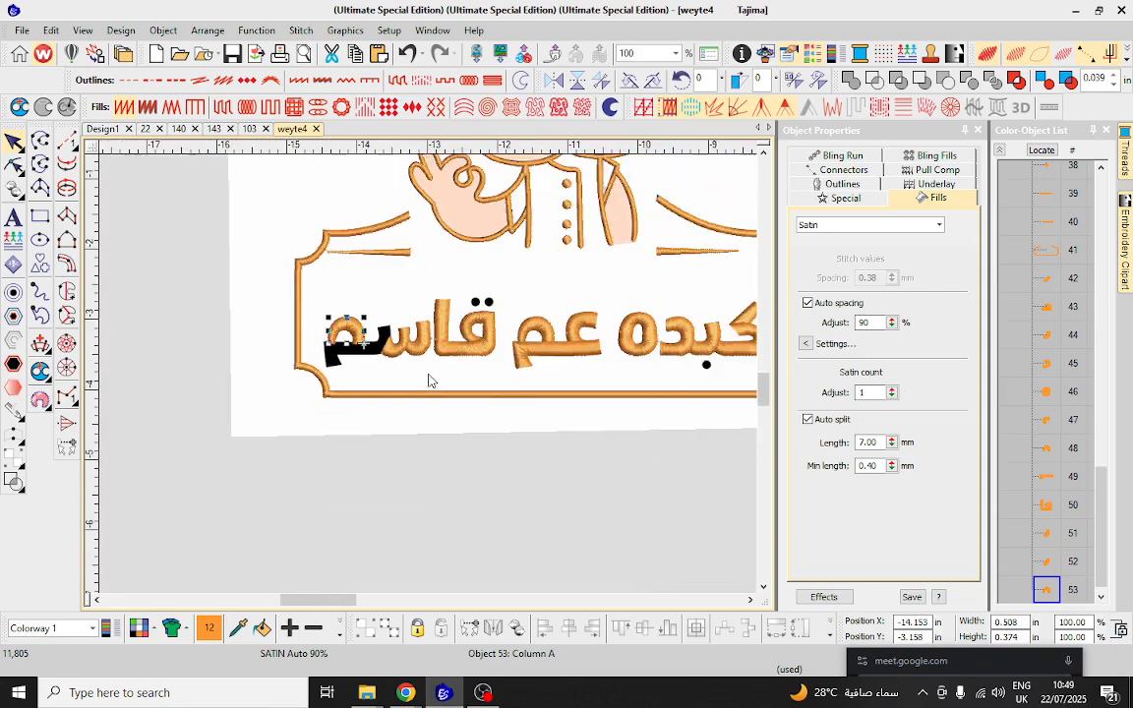
pyautogui.click(451, 500)
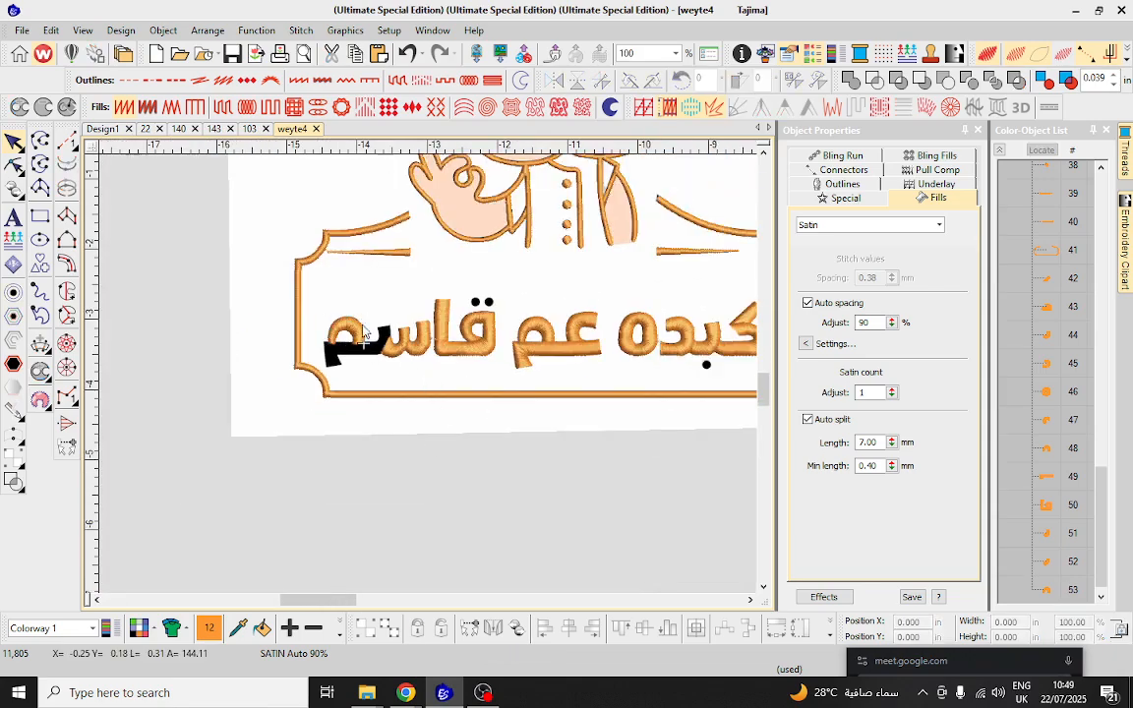
# Begin a satin column at the upper edge of the leftmost tooth and trace it down to the bend above the baseline.
pyautogui.scroll(3, 362, 330)
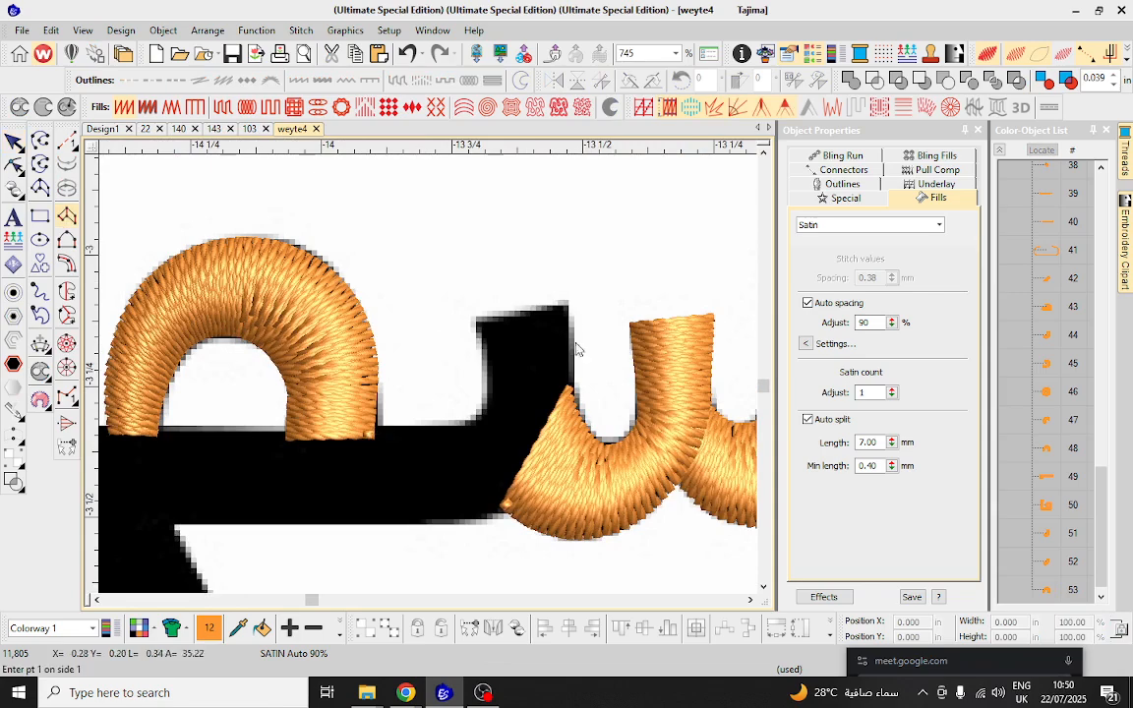
pyautogui.scroll(1, 639, 324)
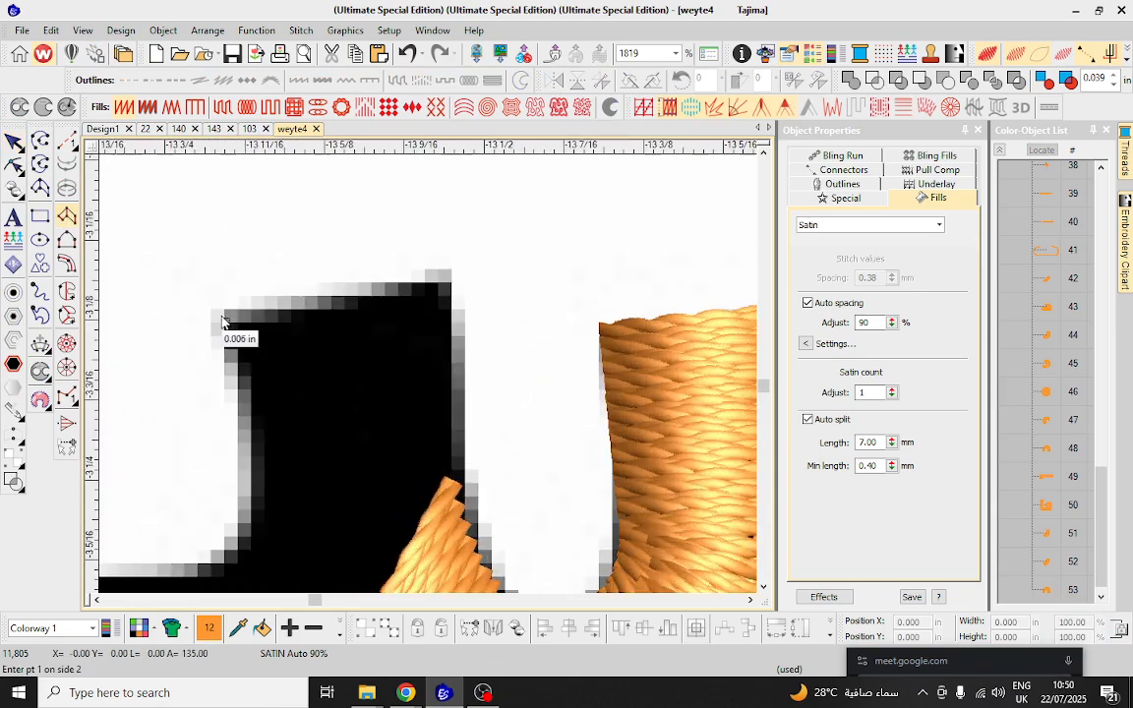
pyautogui.click(442, 280)
pyautogui.click(252, 417)
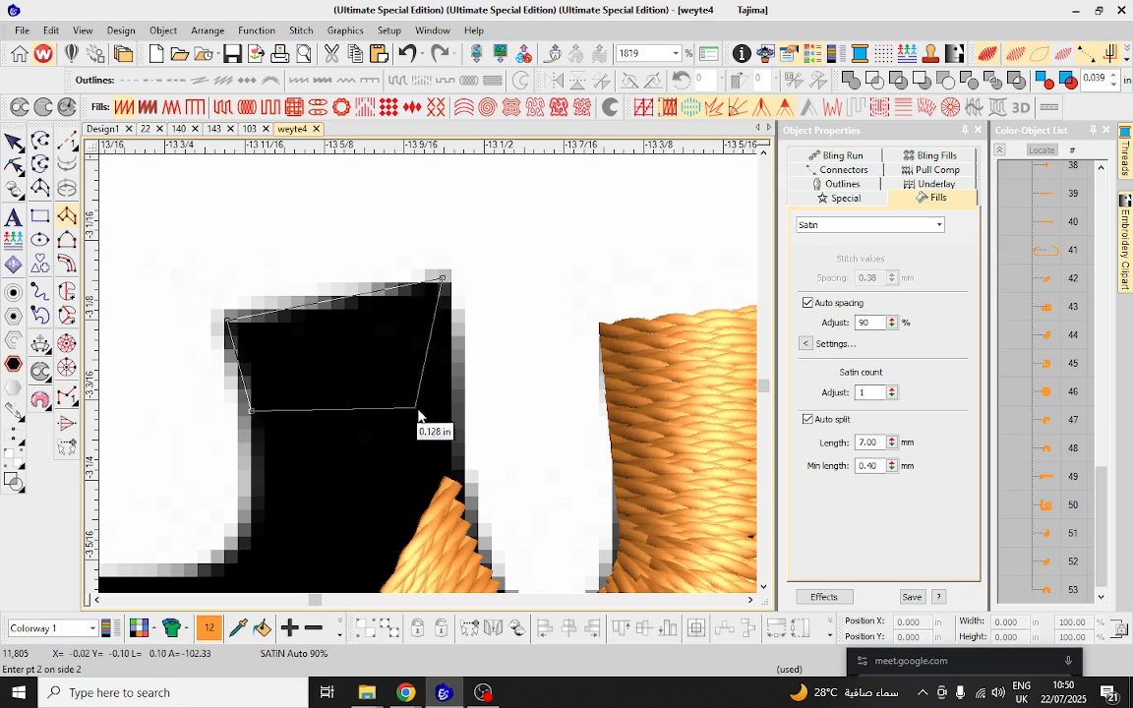
pyautogui.click(456, 423)
pyautogui.scroll(-1, 386, 497)
pyautogui.scroll(1, 413, 383)
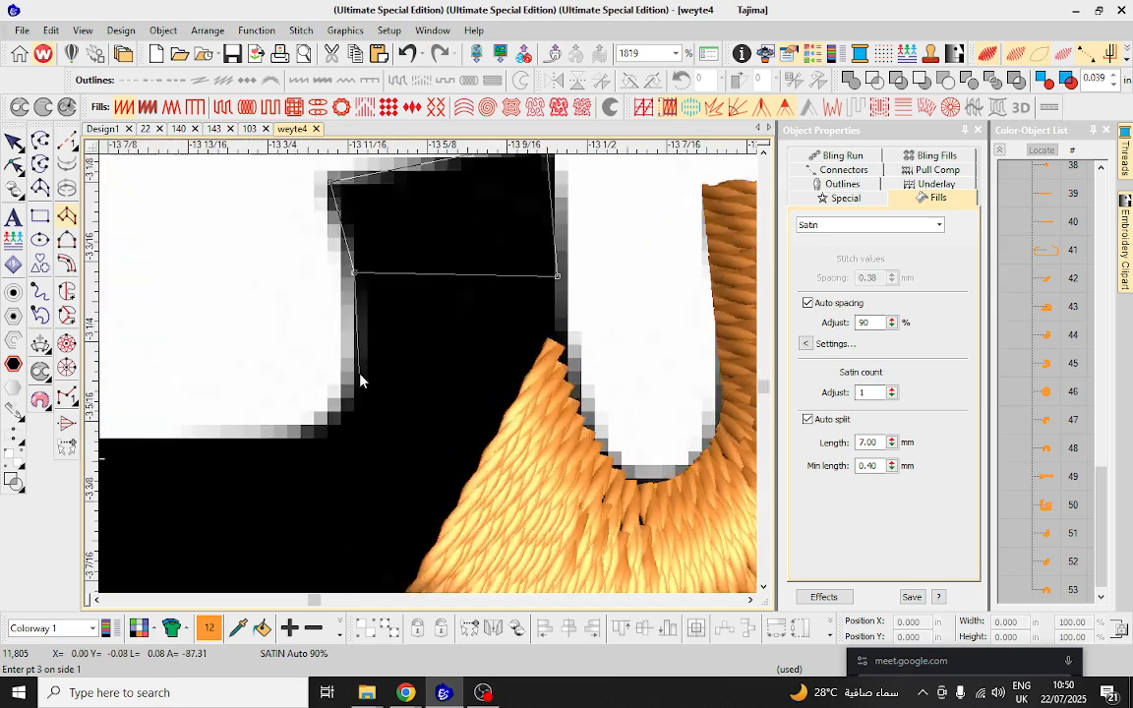
pyautogui.click(359, 373)
pyautogui.click(547, 390)
pyautogui.click(338, 428)
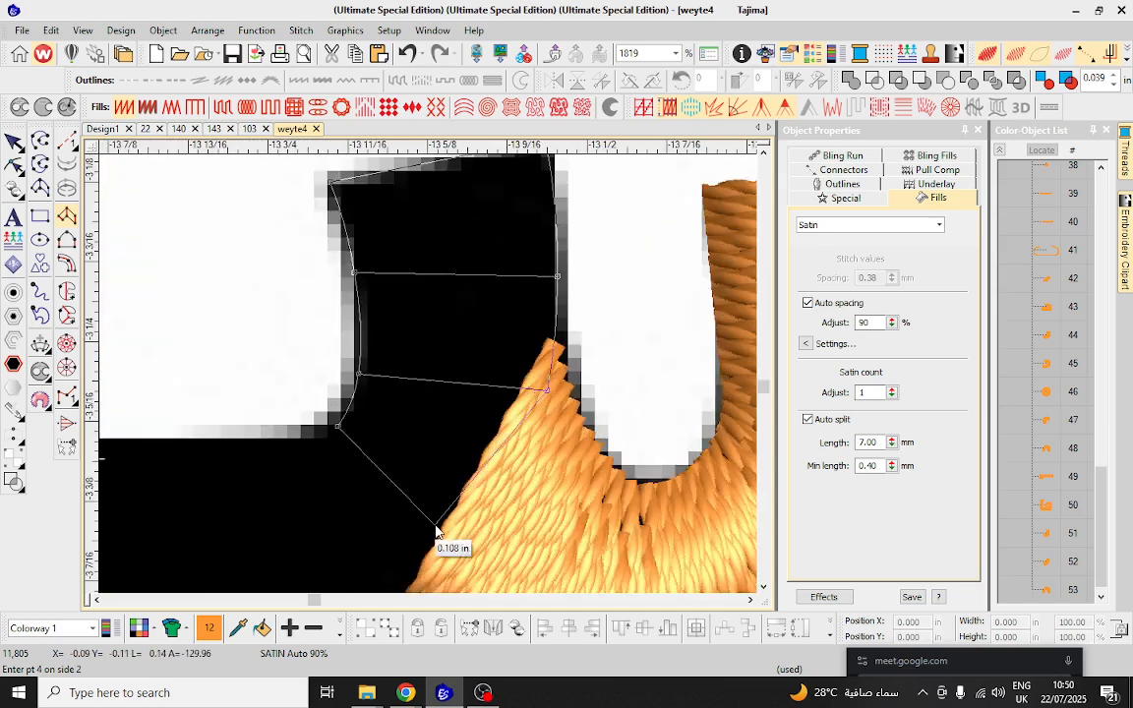
pyautogui.click(451, 564)
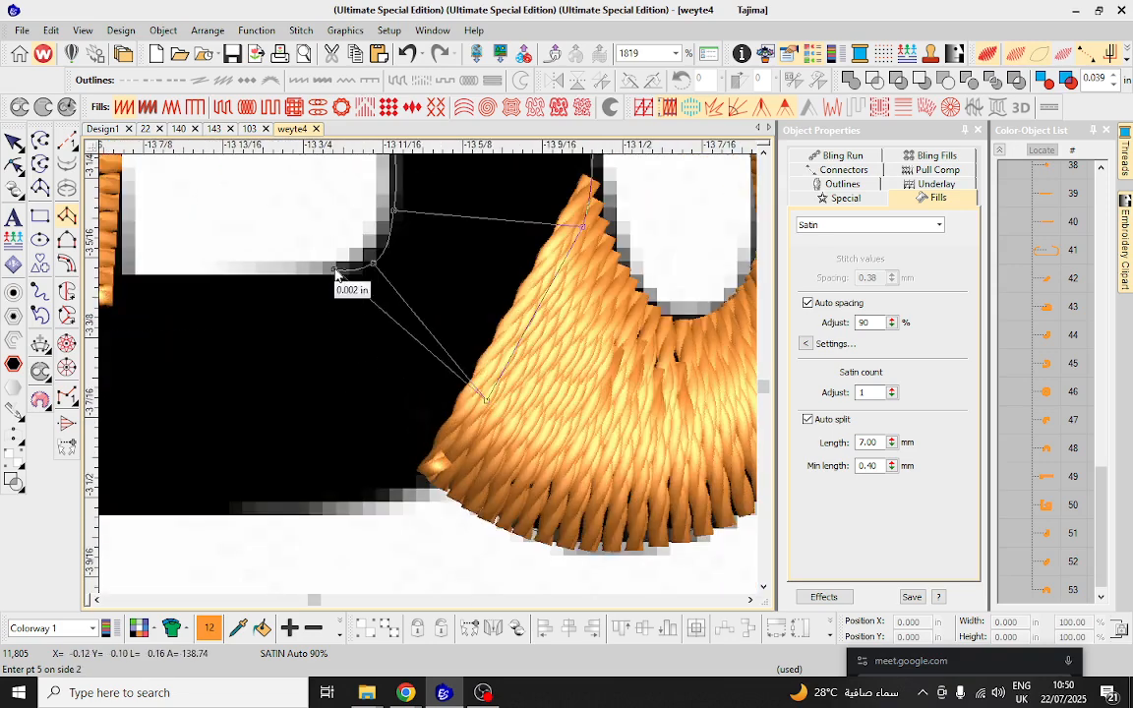
# Carry the satin column around the bend and leftward along the baseline to the right end of the final letter's loop.
pyautogui.click(336, 278)
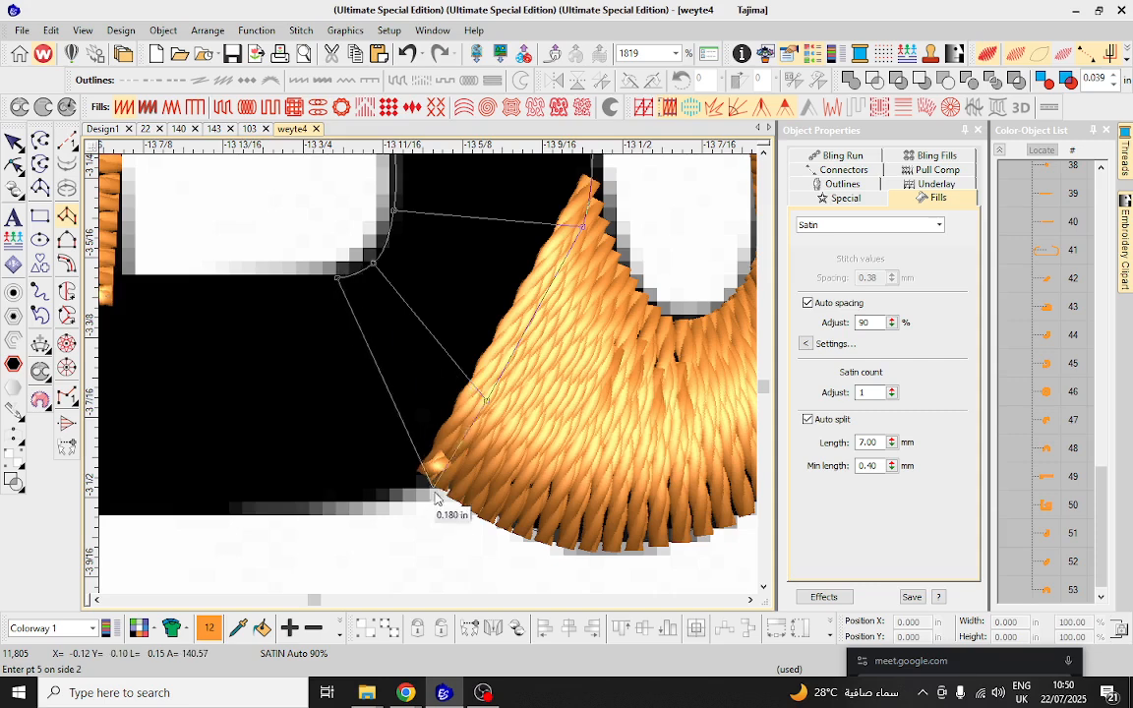
pyautogui.click(430, 483)
pyautogui.click(322, 275)
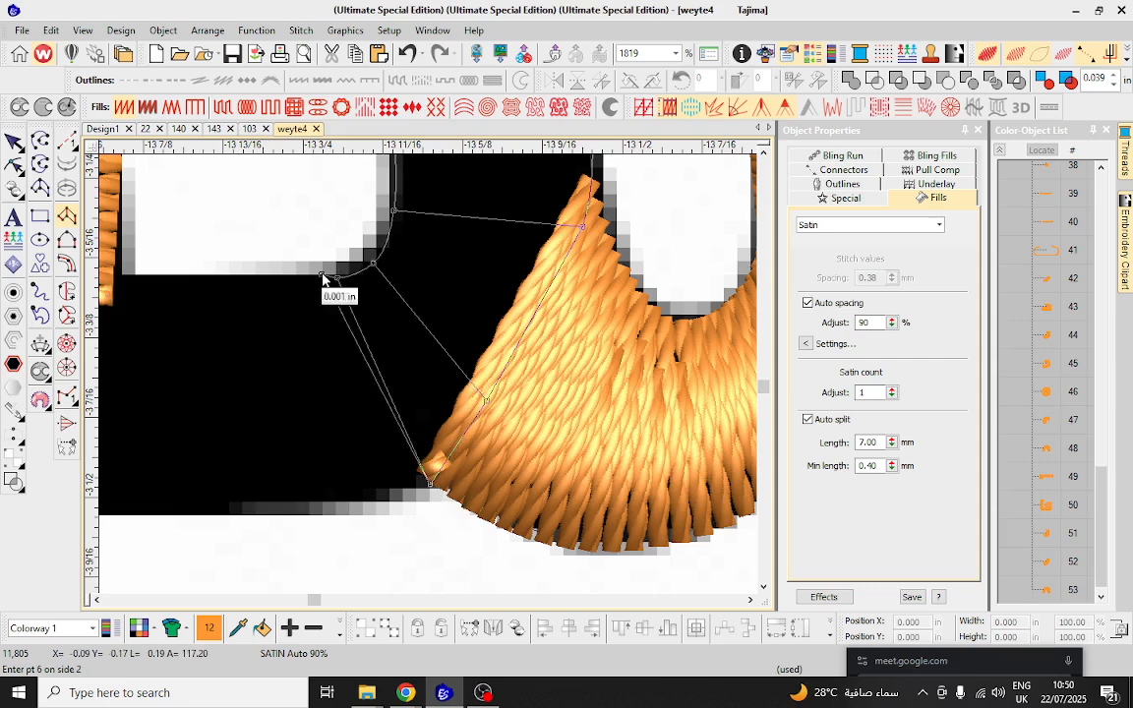
pyautogui.click(332, 503)
pyautogui.scroll(-1, 273, 428)
pyautogui.click(288, 257)
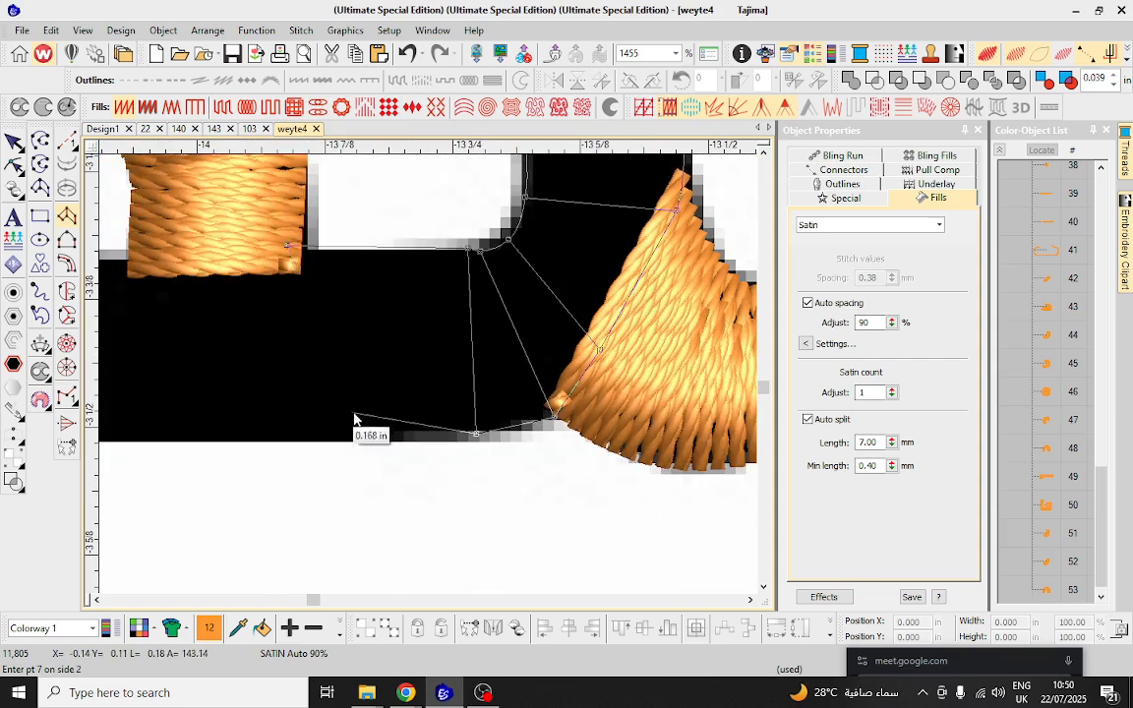
pyautogui.click(326, 436)
# Extend the satin column along the baseline under the loop and angle it diagonally across the final letter's outer corner.
pyautogui.scroll(-3, 258, 359)
pyautogui.scroll(2, 286, 350)
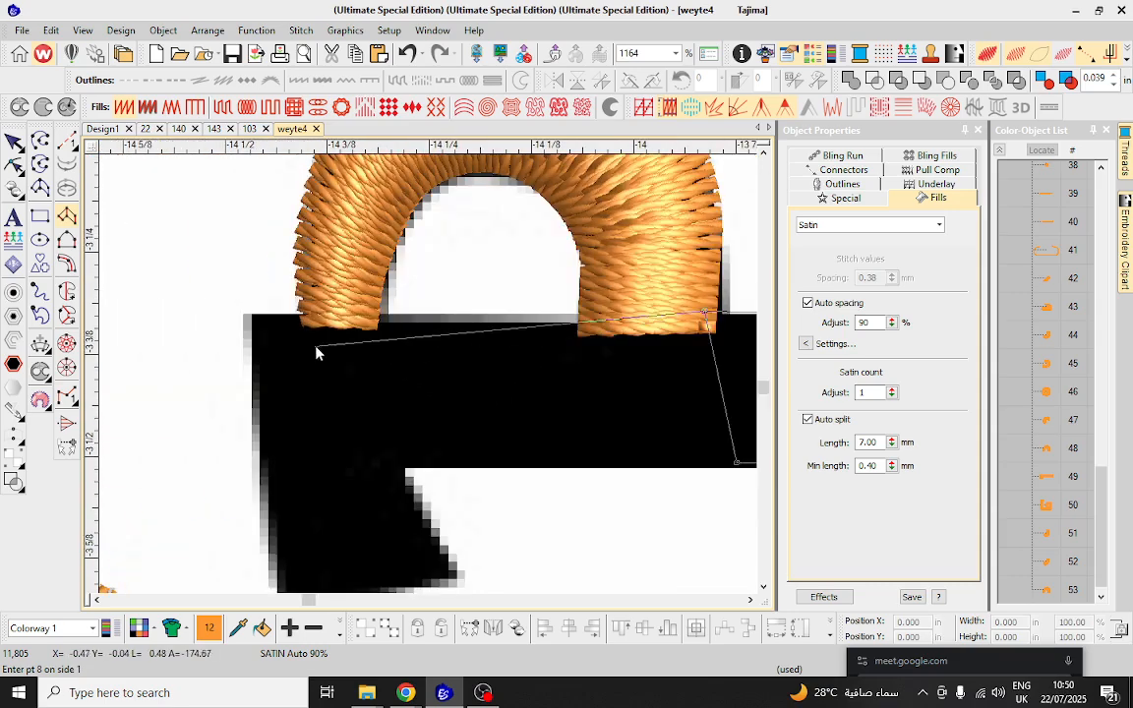
pyautogui.click(403, 321)
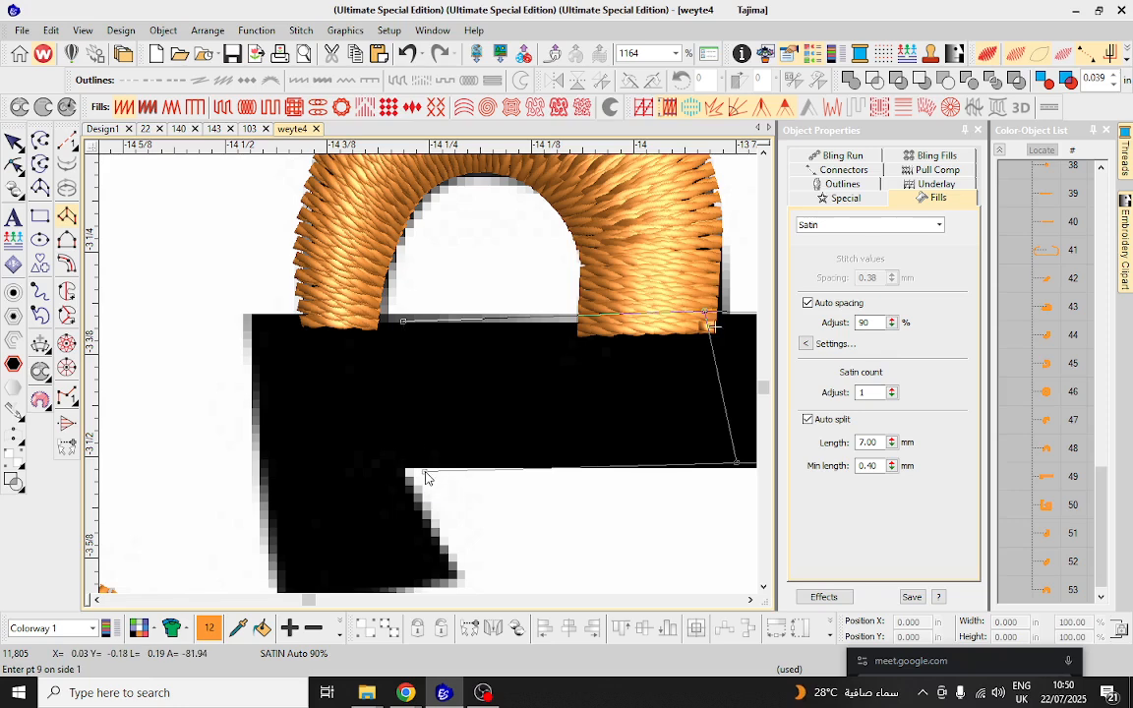
pyautogui.scroll(3, 428, 462)
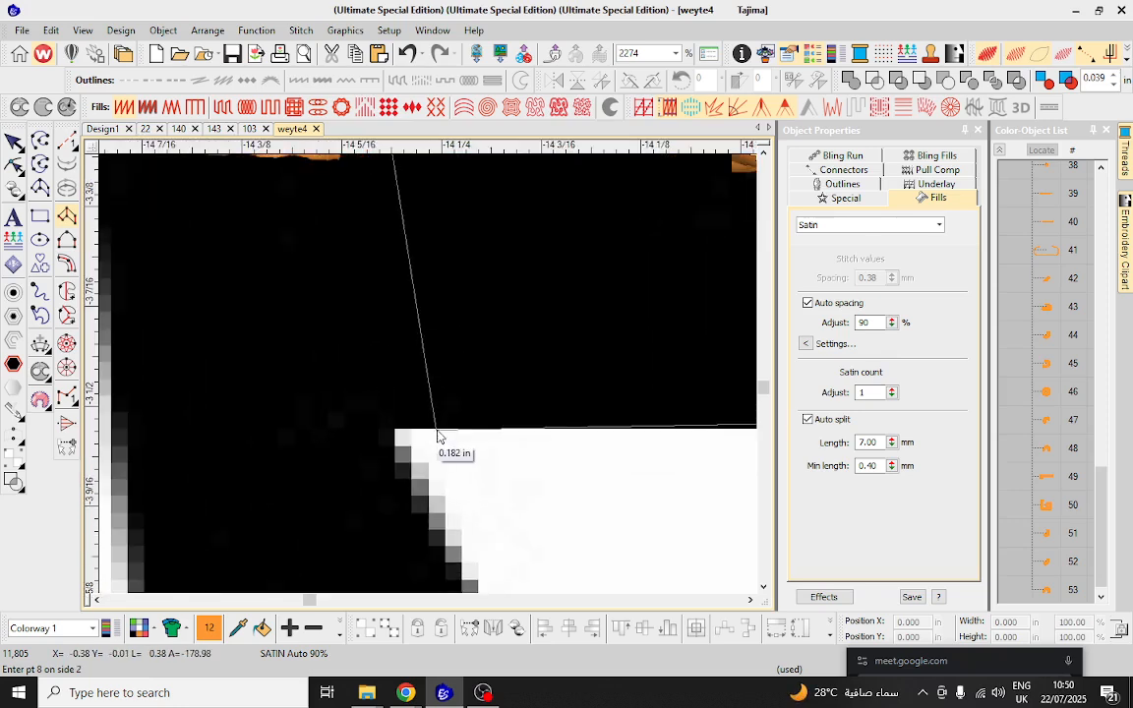
pyautogui.click(434, 420)
pyautogui.scroll(1, 431, 374)
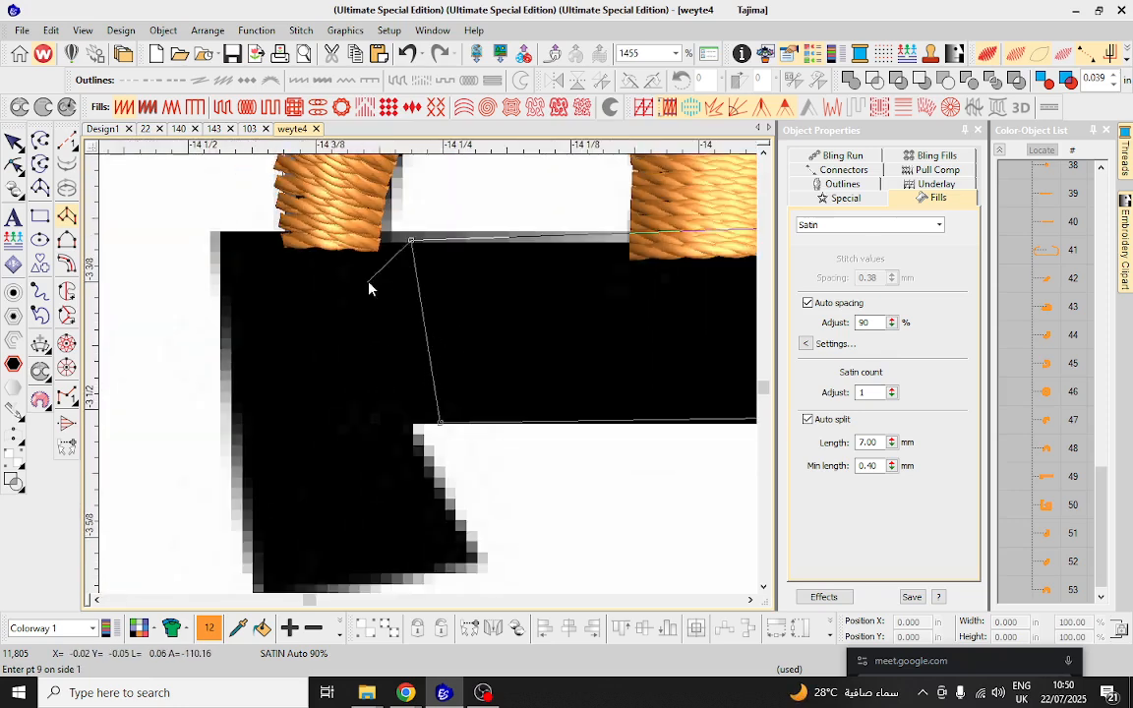
pyautogui.click(216, 236)
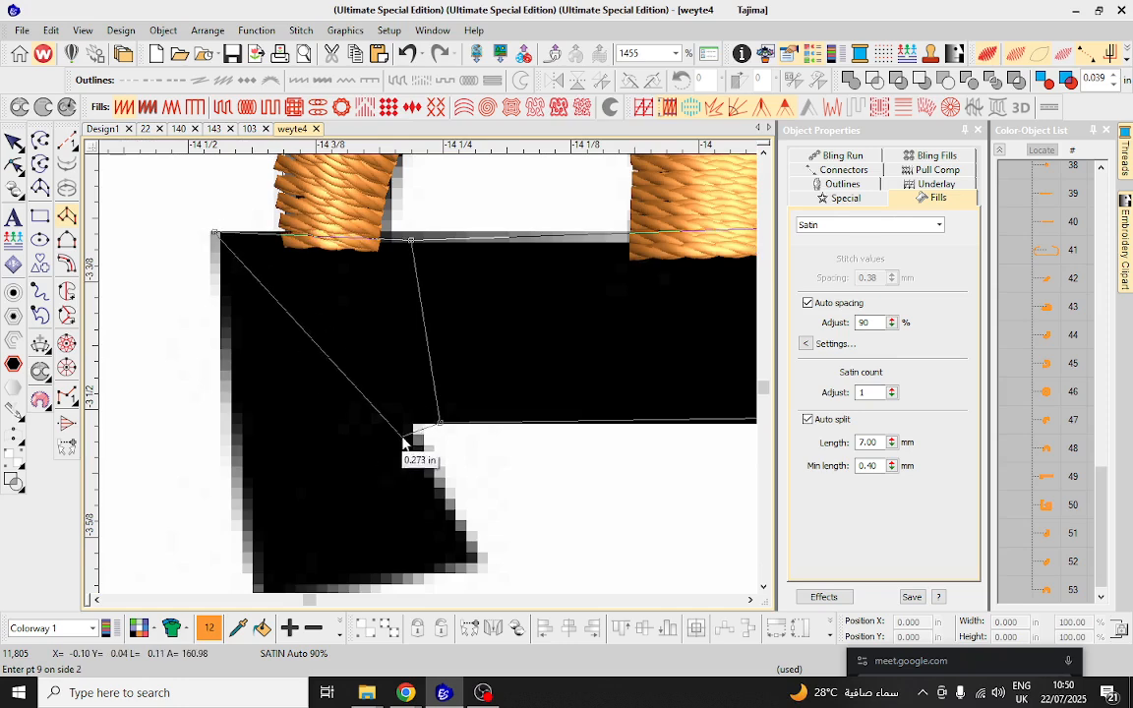
pyautogui.click(413, 425)
# Trace the satin column down the final letter's tail to its slanted lower edge and finish the object.
pyautogui.scroll(1, 414, 430)
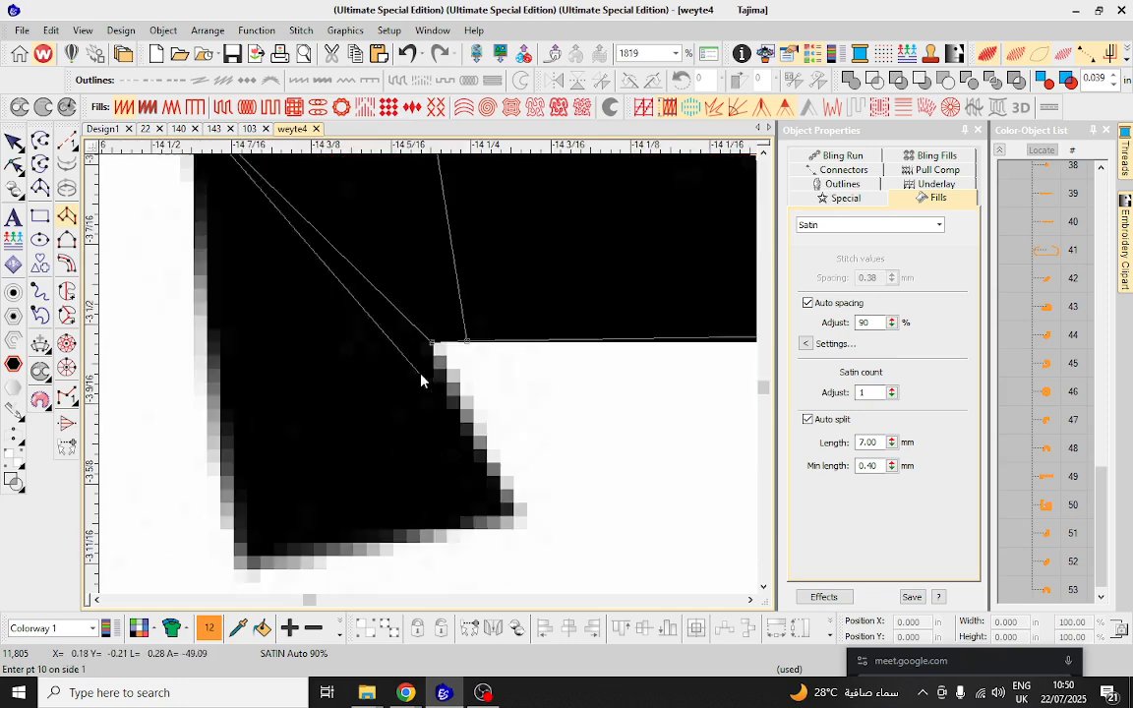
pyautogui.click(209, 378)
pyautogui.click(444, 378)
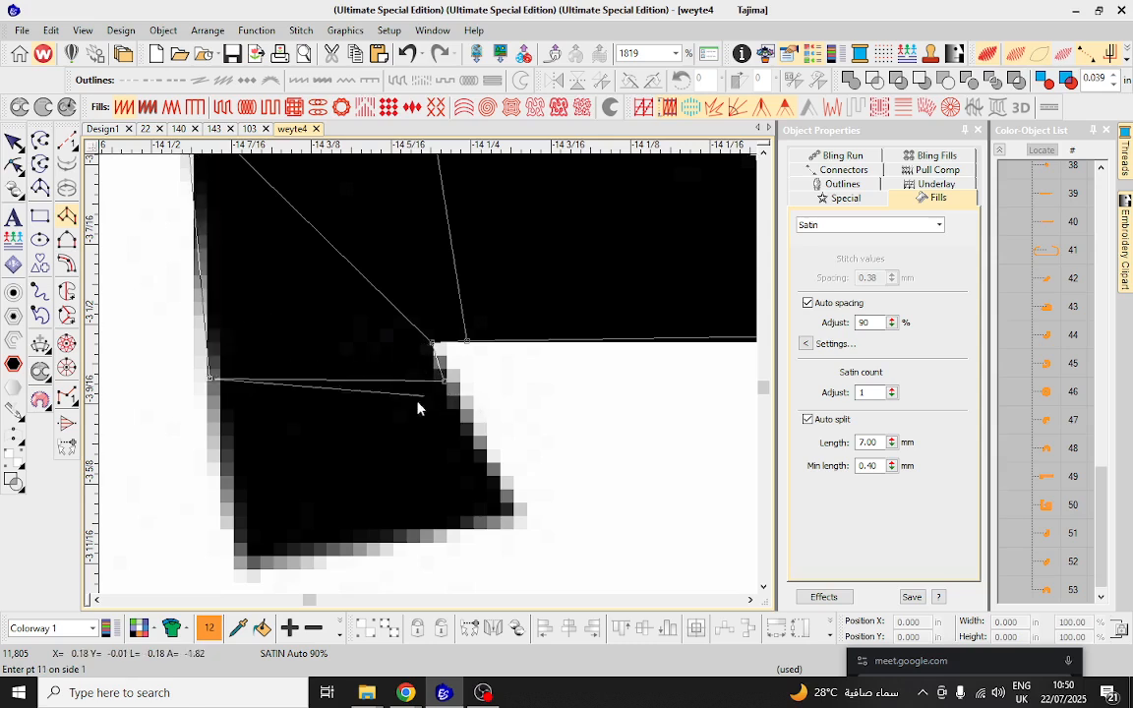
pyautogui.click(233, 503)
pyautogui.click(489, 462)
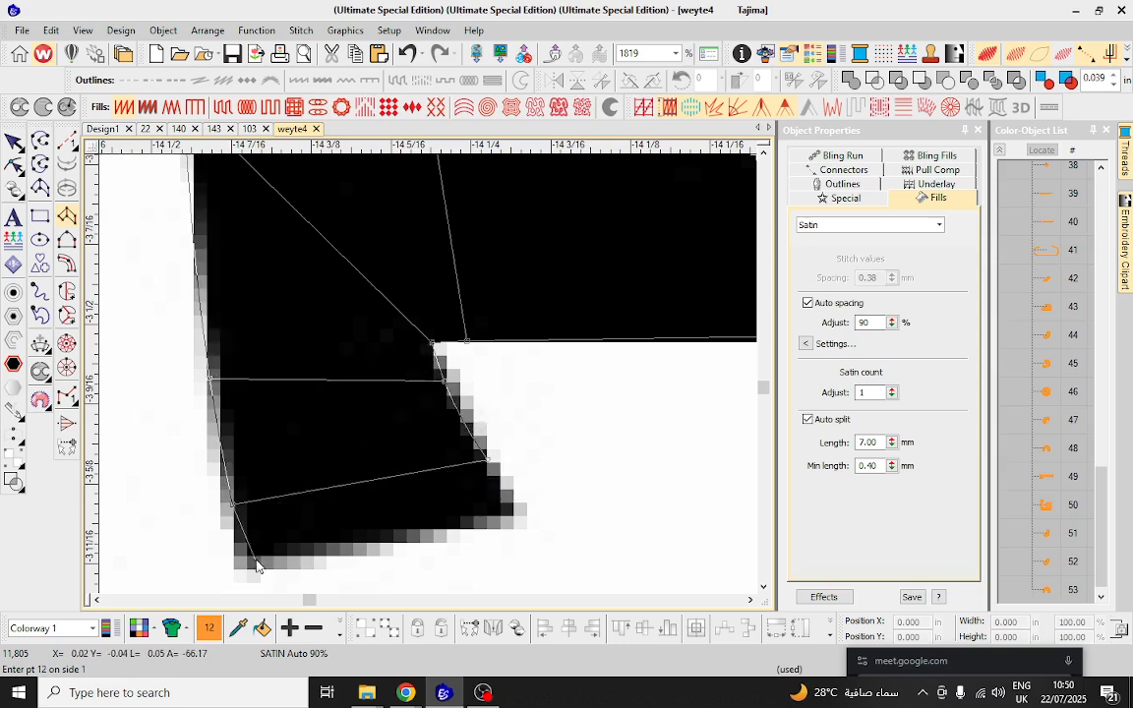
pyautogui.click(244, 562)
pyautogui.press('Return')
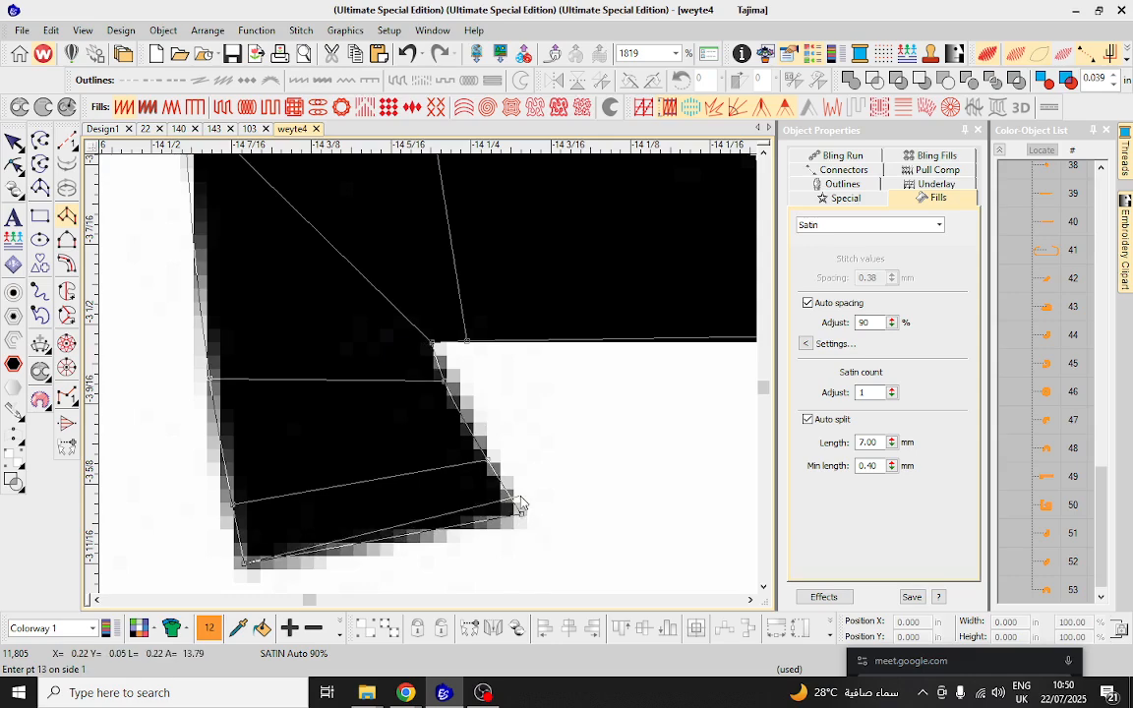
# Cover the right dot above the last word's first letter with a satin circle about 0.16 in wide and place a copy over the left dot.
pyautogui.scroll(-6, 430, 380)
pyautogui.scroll(-3, 396, 374)
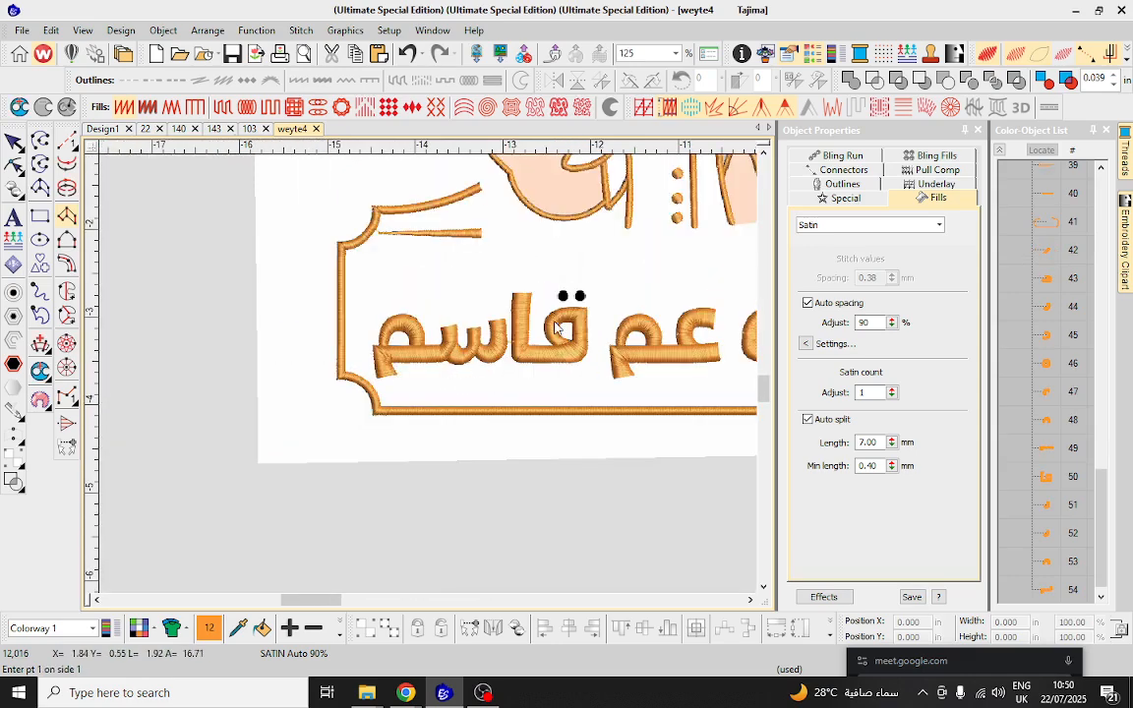
pyautogui.click(39, 239)
pyautogui.scroll(6, 603, 315)
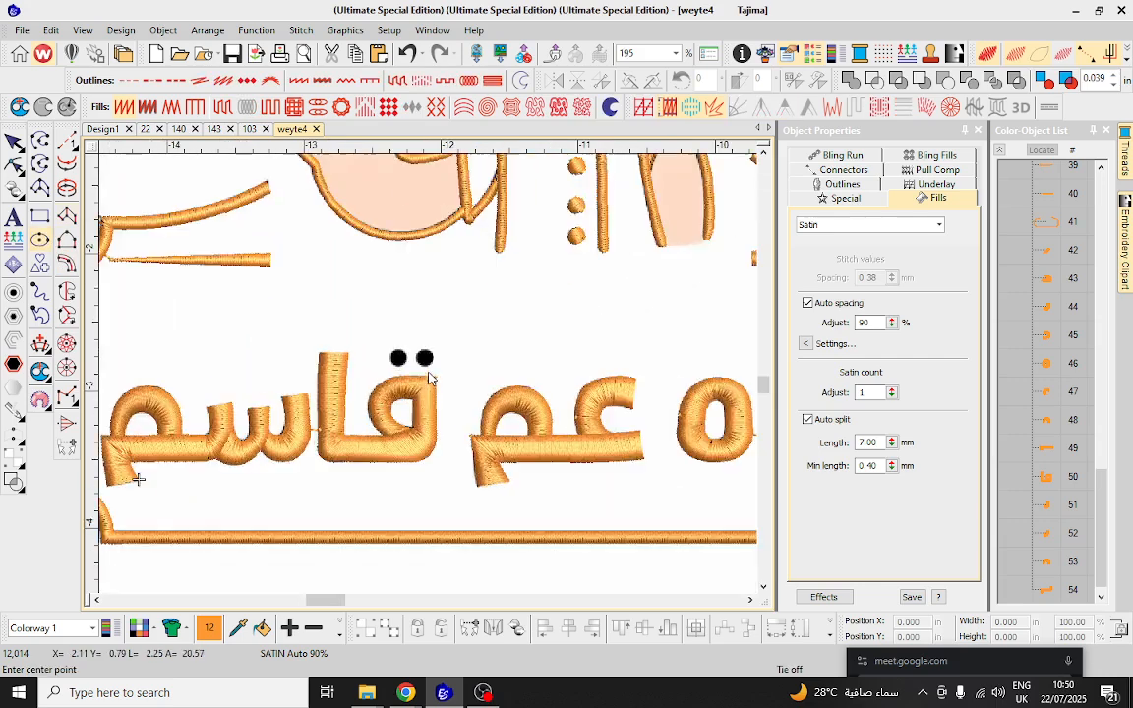
pyautogui.click(422, 334)
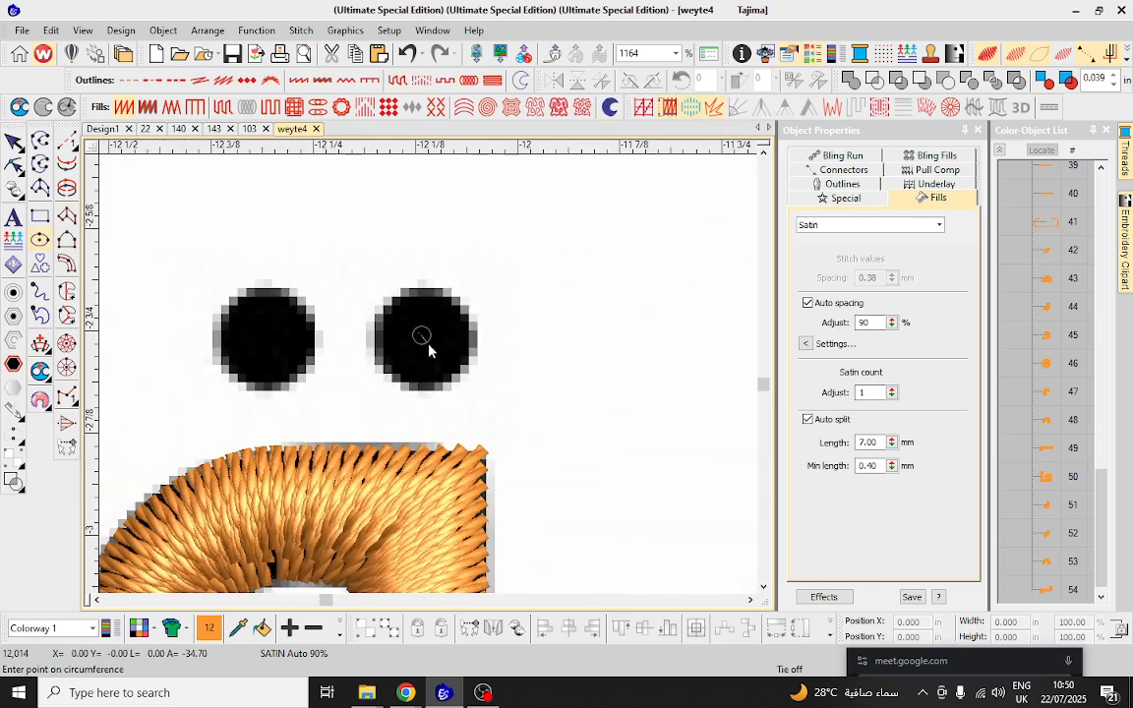
pyautogui.click(453, 394)
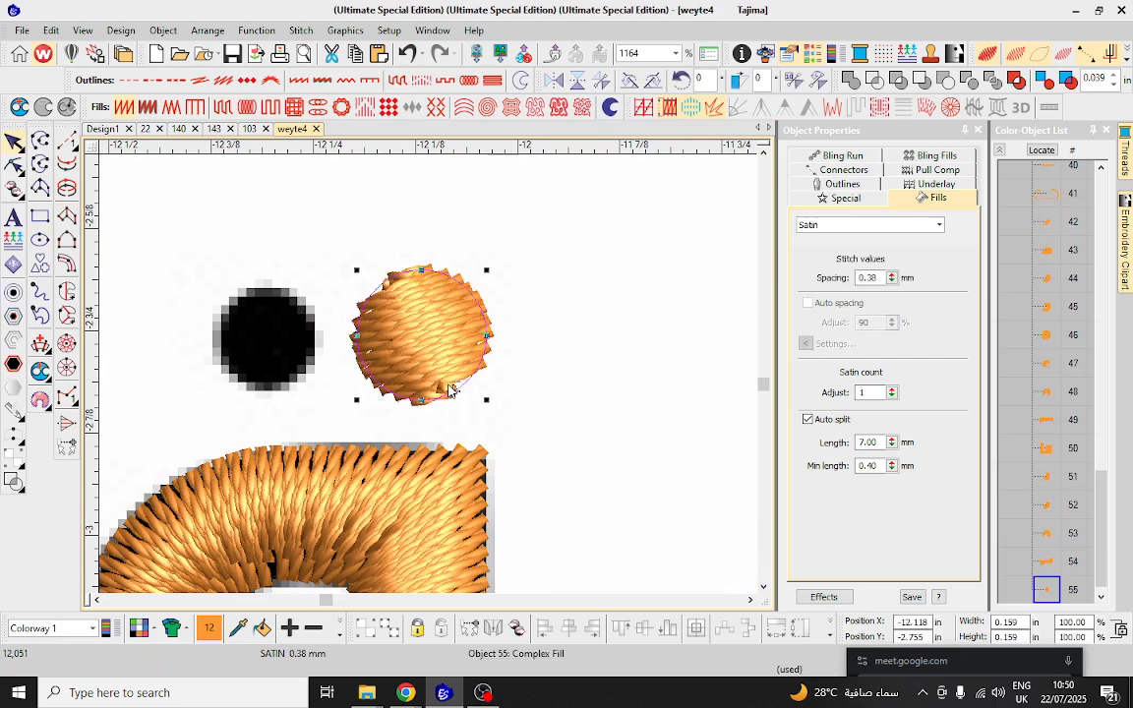
pyautogui.click(270, 333)
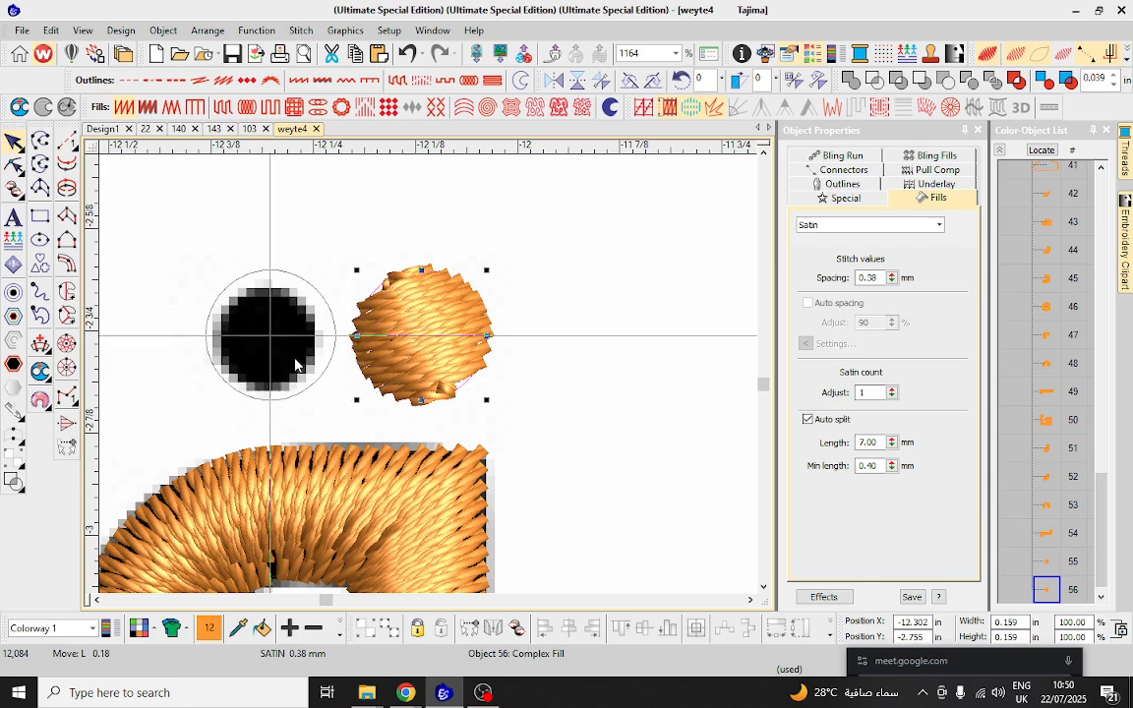
# Duplicate the satin circle from the last word and place the copy over the dot beneath the first word.
pyautogui.click(326, 377)
pyautogui.scroll(-5, 430, 380)
pyautogui.scroll(-2, 436, 382)
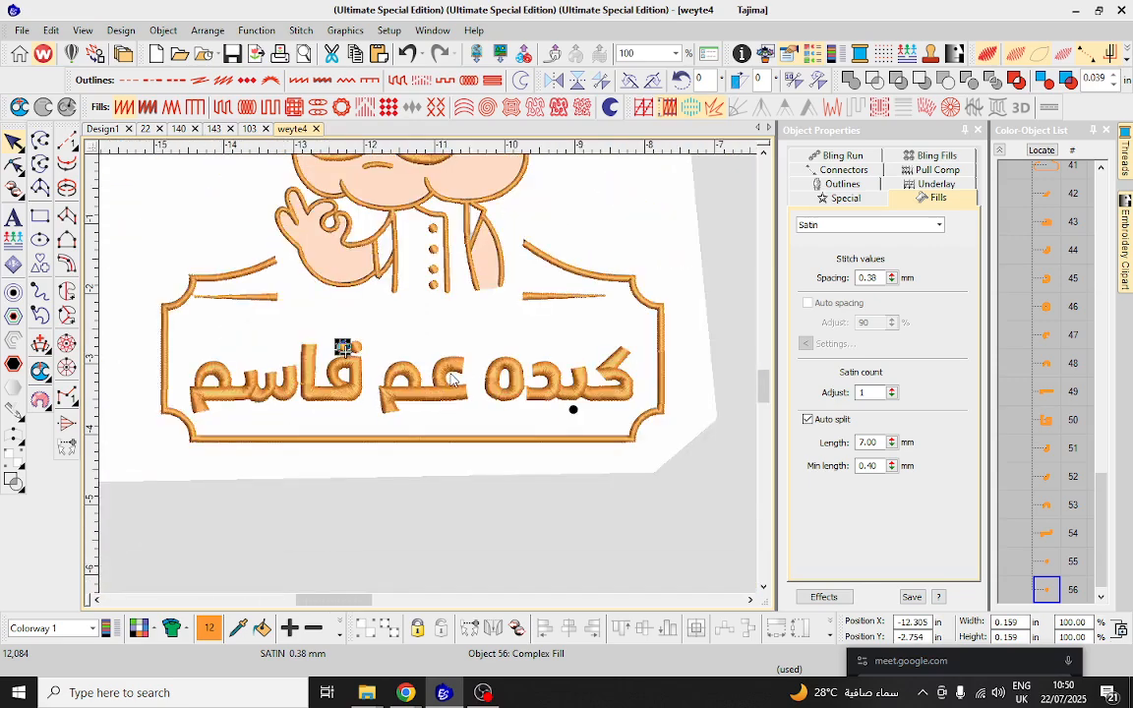
pyautogui.scroll(5, 408, 375)
pyautogui.hotkey('ctrl', 'd')
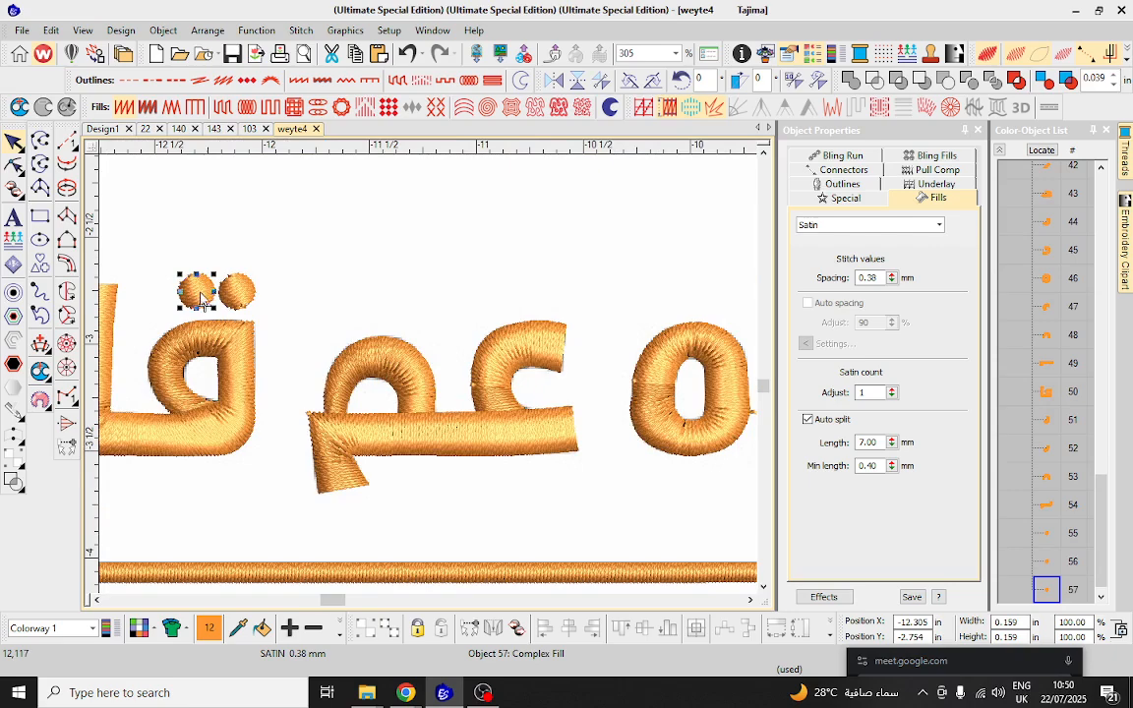
pyautogui.moveTo(199, 295); pyautogui.dragTo(596, 417)
pyautogui.scroll(-3, 430, 379)
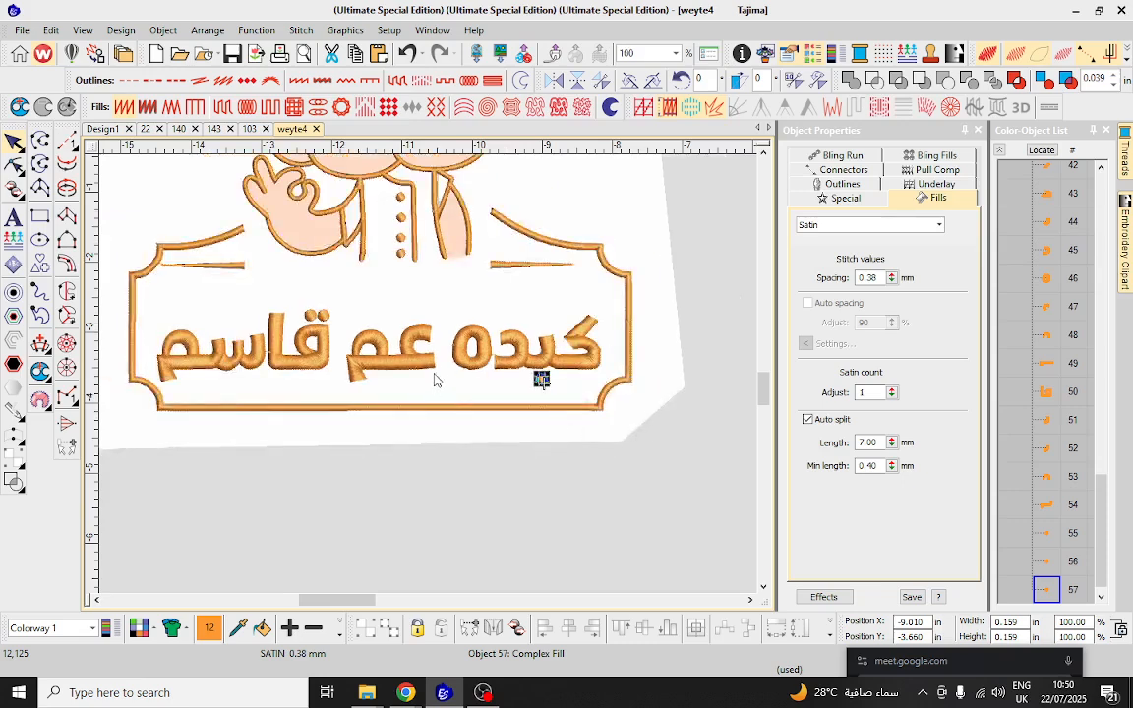
pyautogui.scroll(-2, 429, 380)
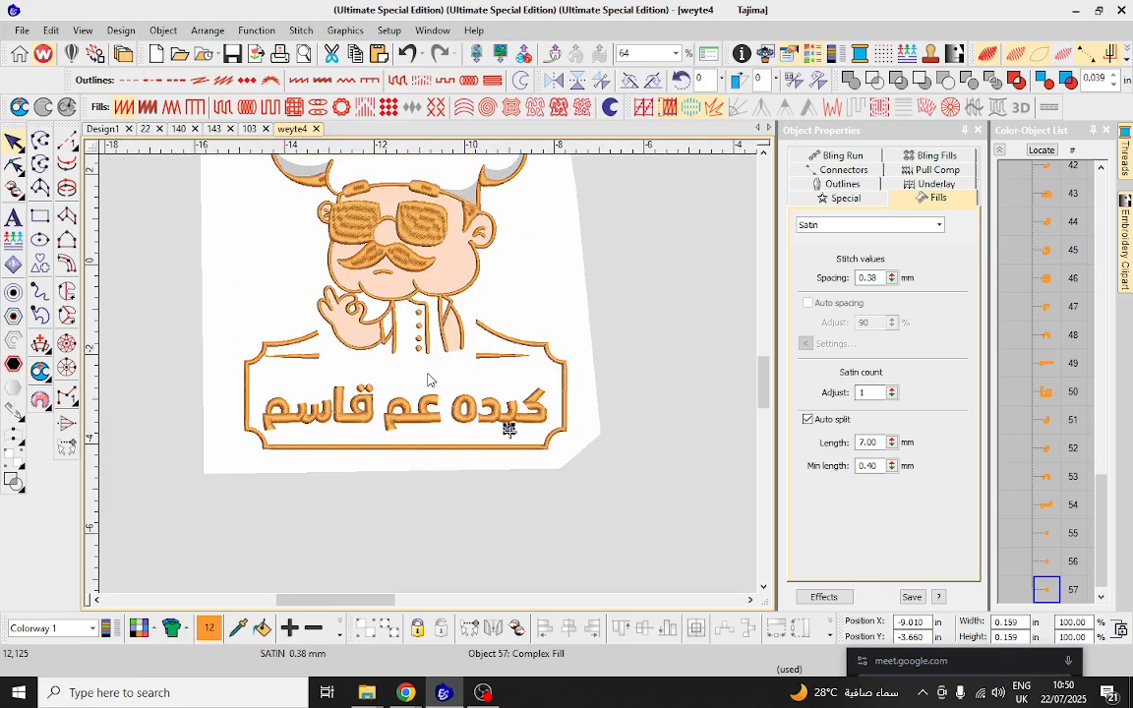
pyautogui.scroll(-1, 443, 389)
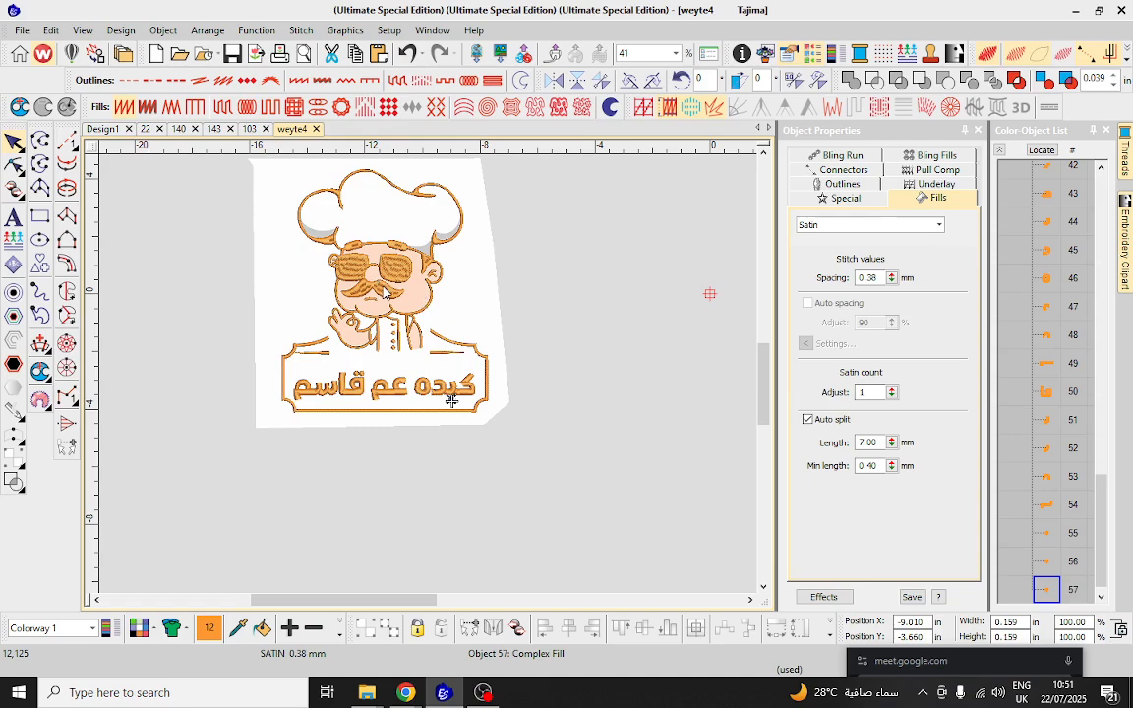
# Reshape the right sunglass lens so its satin stitches run at a nearly vertical angle.
pyautogui.scroll(5, 451, 400)
pyautogui.click(452, 359)
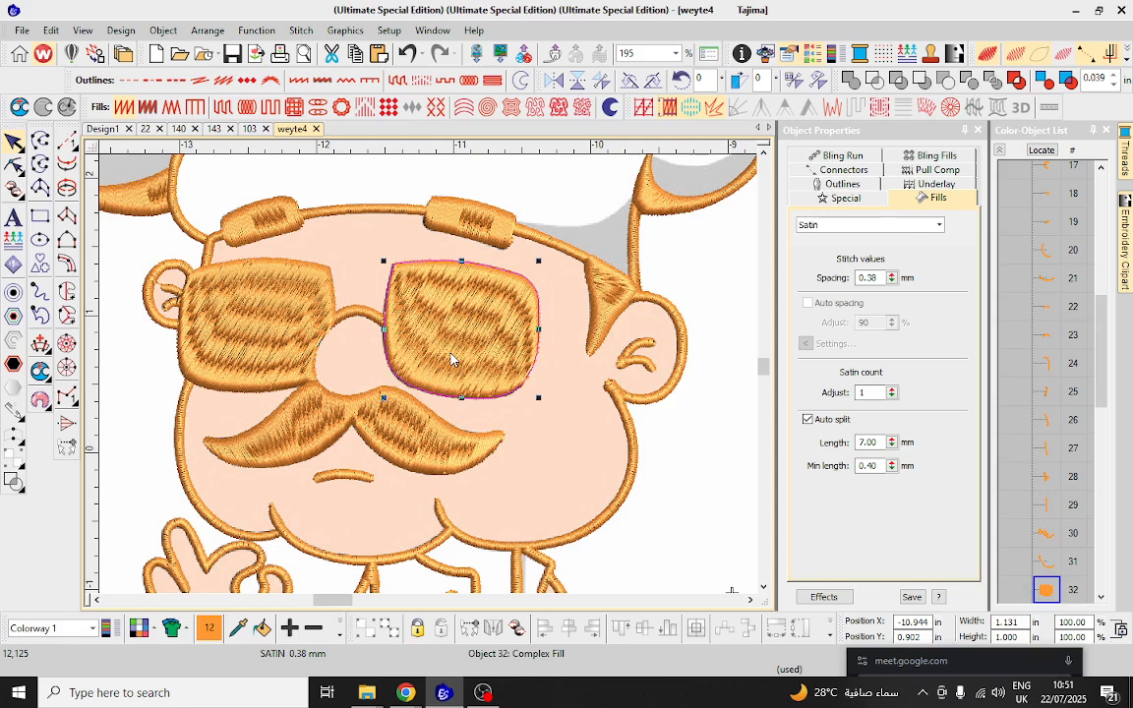
pyautogui.press('h')
pyautogui.moveTo(359, 375); pyautogui.dragTo(438, 507)
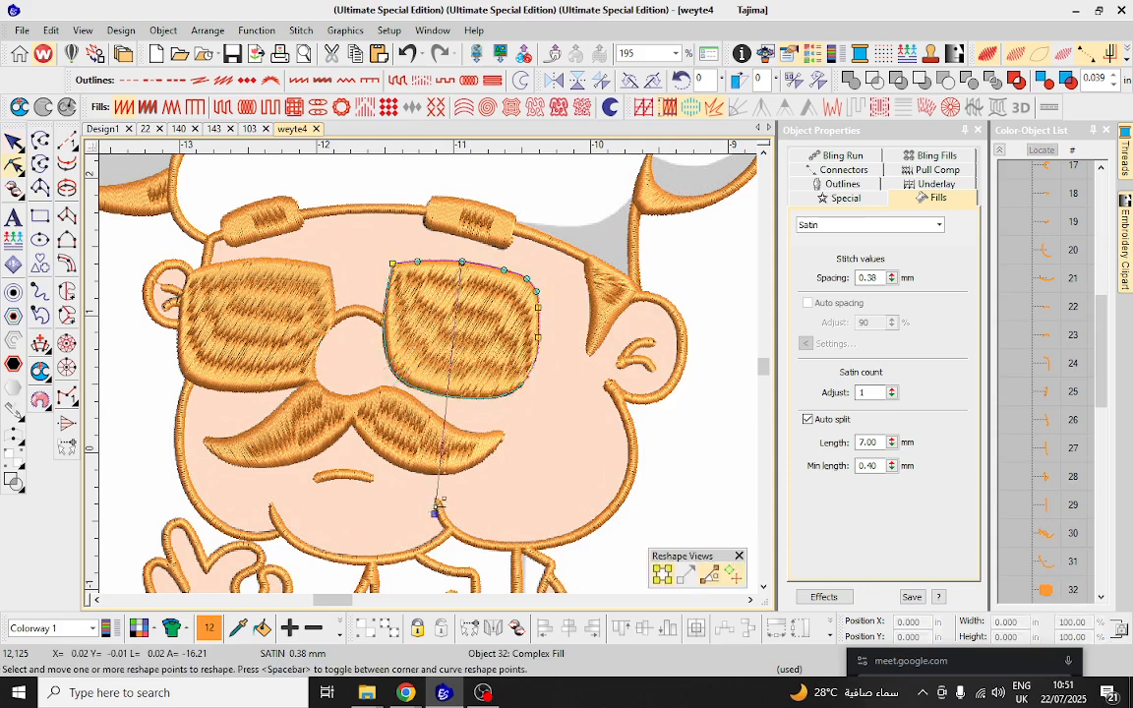
pyautogui.moveTo(386, 316); pyautogui.dragTo(468, 507)
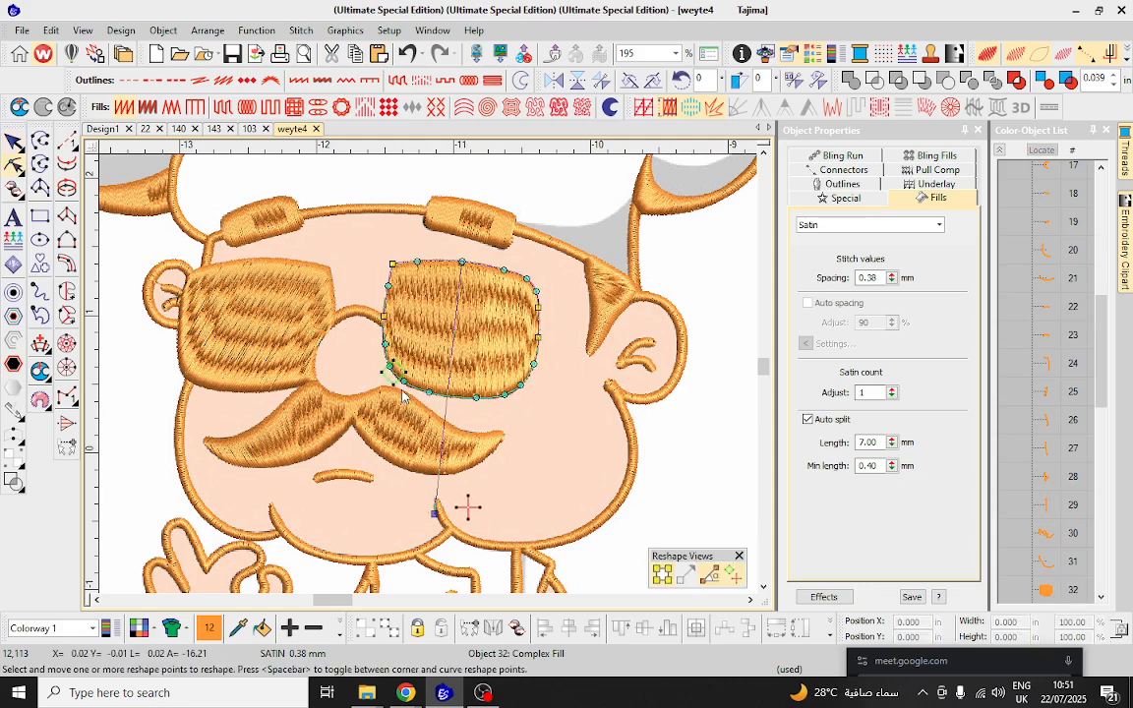
pyautogui.moveTo(394, 372)
pyautogui.mouseDown()
pyautogui.moveTo(451, 428)
pyautogui.moveTo(593, 454)
pyautogui.mouseUp()
pyautogui.press('Escape')
# Rotate the left sunglass lens's stitch angle to 78° to match the right lens.
pyautogui.click(225, 285)
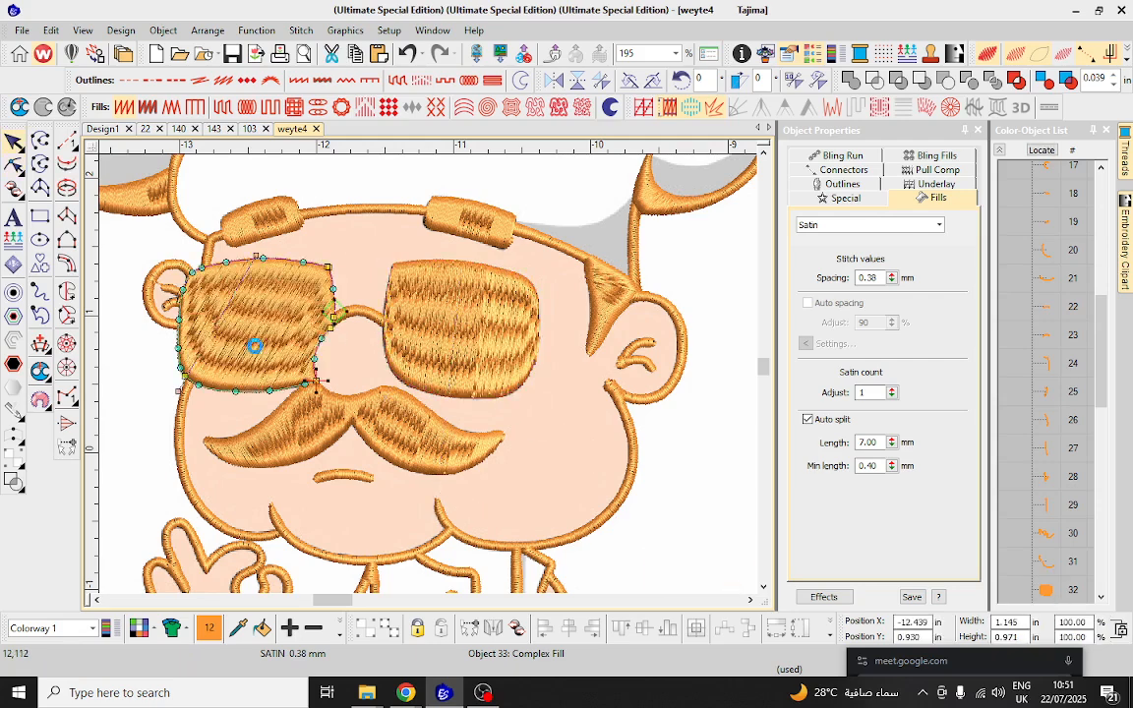
pyautogui.press('h')
pyautogui.moveTo(177, 390); pyautogui.dragTo(214, 452)
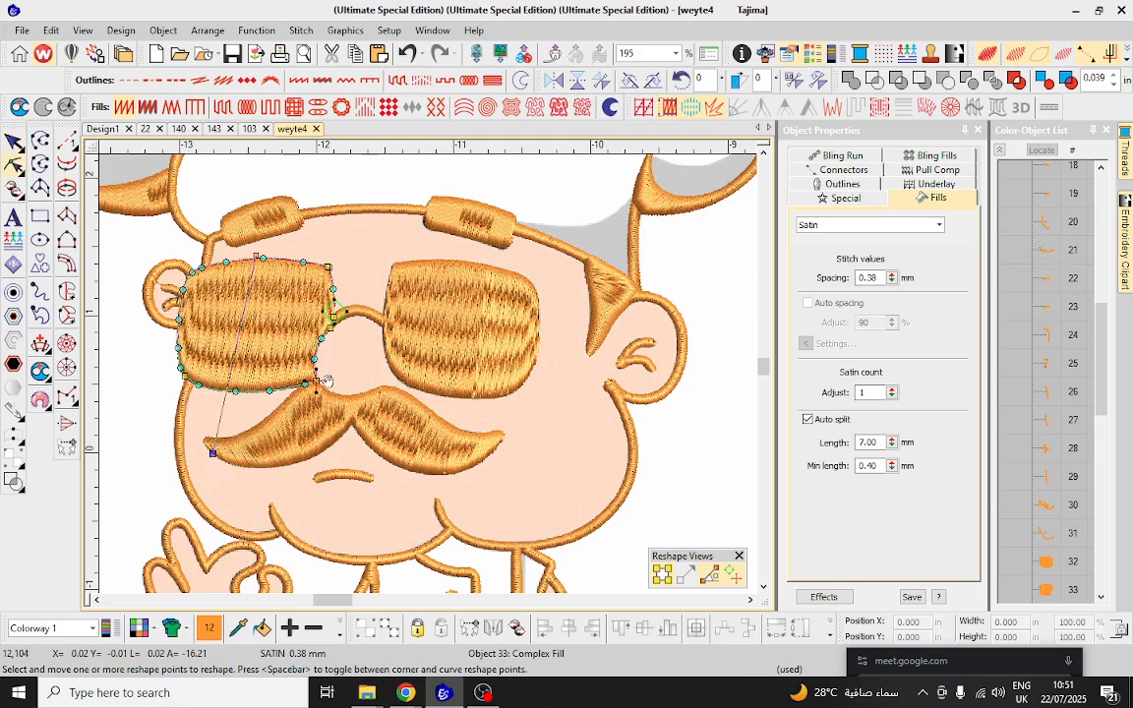
pyautogui.hscroll(-3, 515, 342)
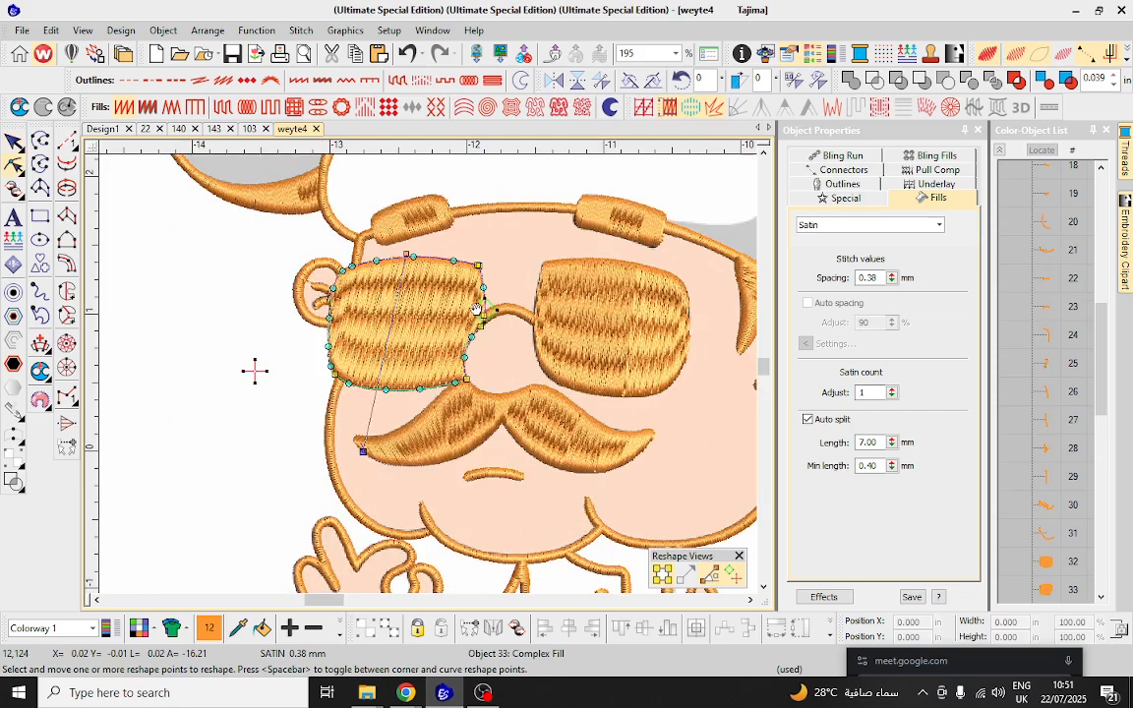
pyautogui.moveTo(478, 310); pyautogui.dragTo(516, 393)
pyautogui.press('Escape')
# Hide the traced artwork and set the background to the Aida factory fabric in navy blue.
pyautogui.scroll(-3, 512, 389)
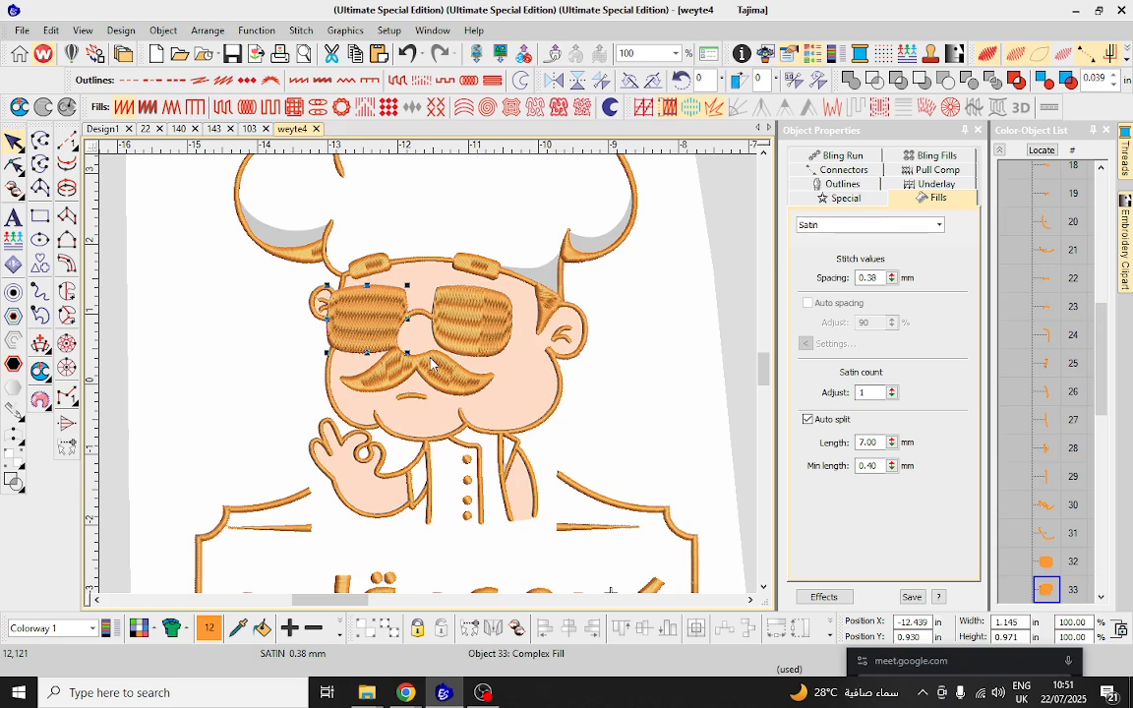
pyautogui.scroll(-3, 431, 364)
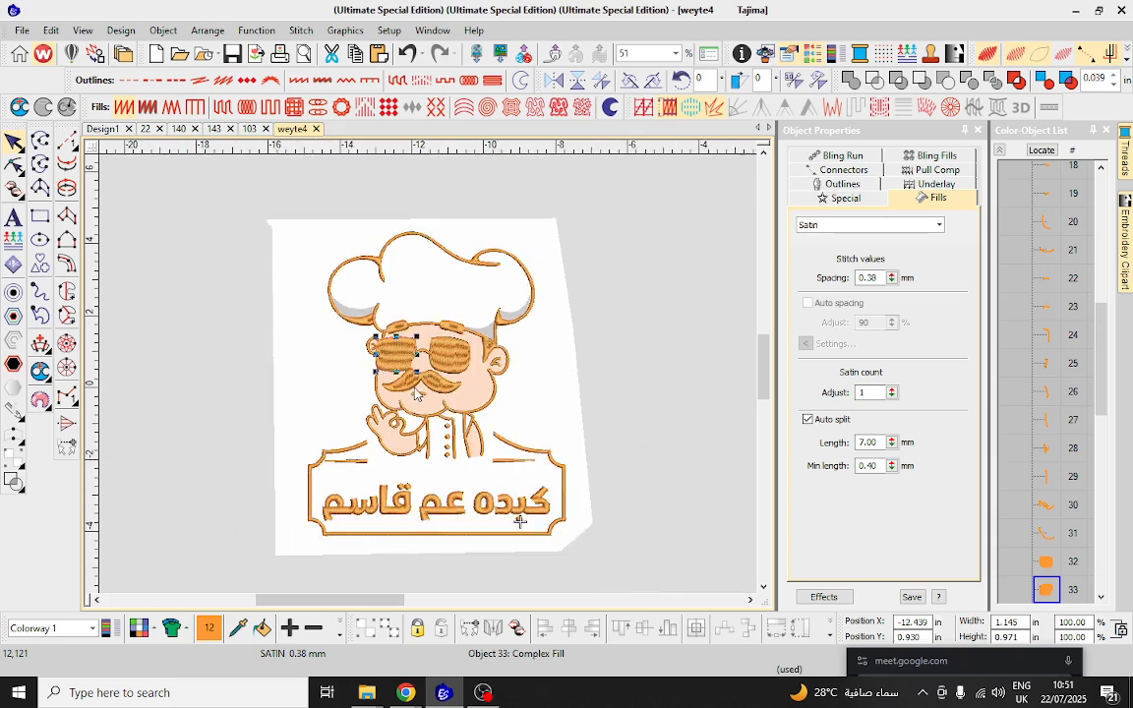
pyautogui.press('d')
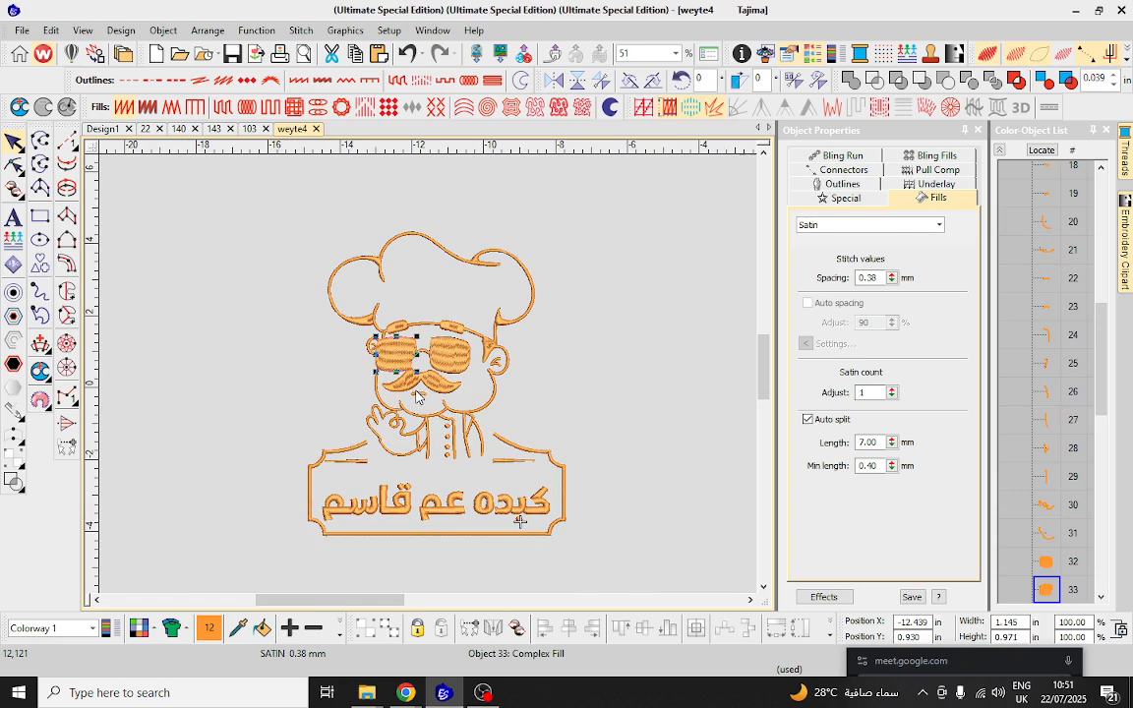
pyautogui.click(148, 633)
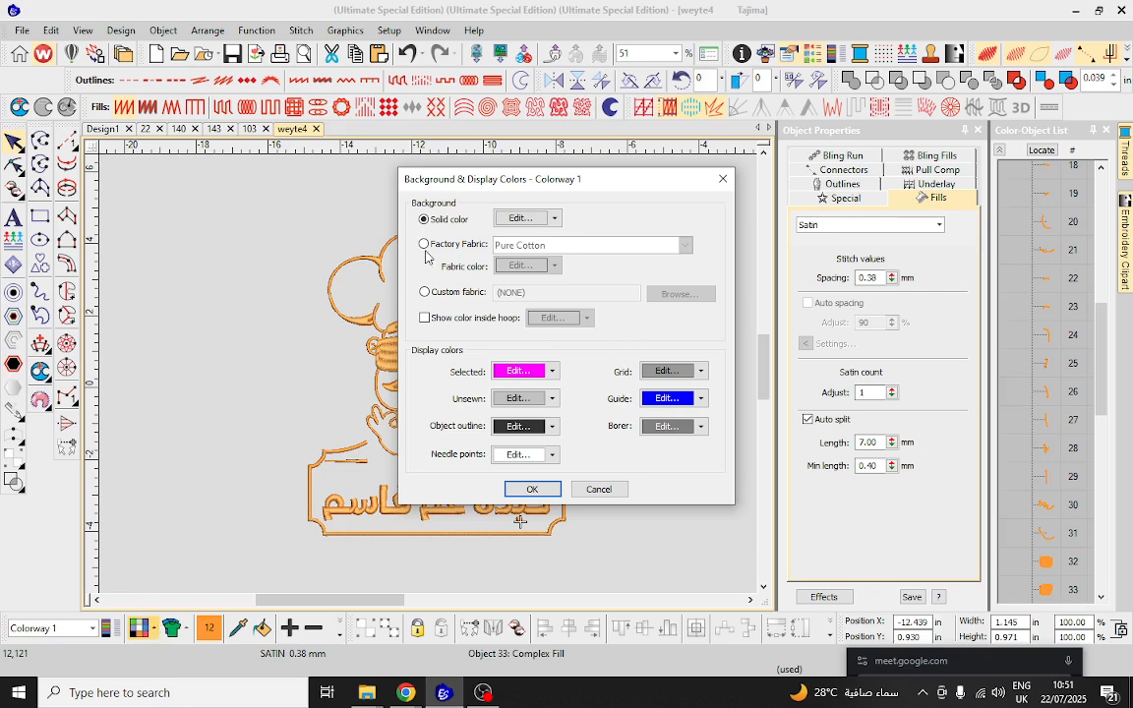
pyautogui.click(468, 252)
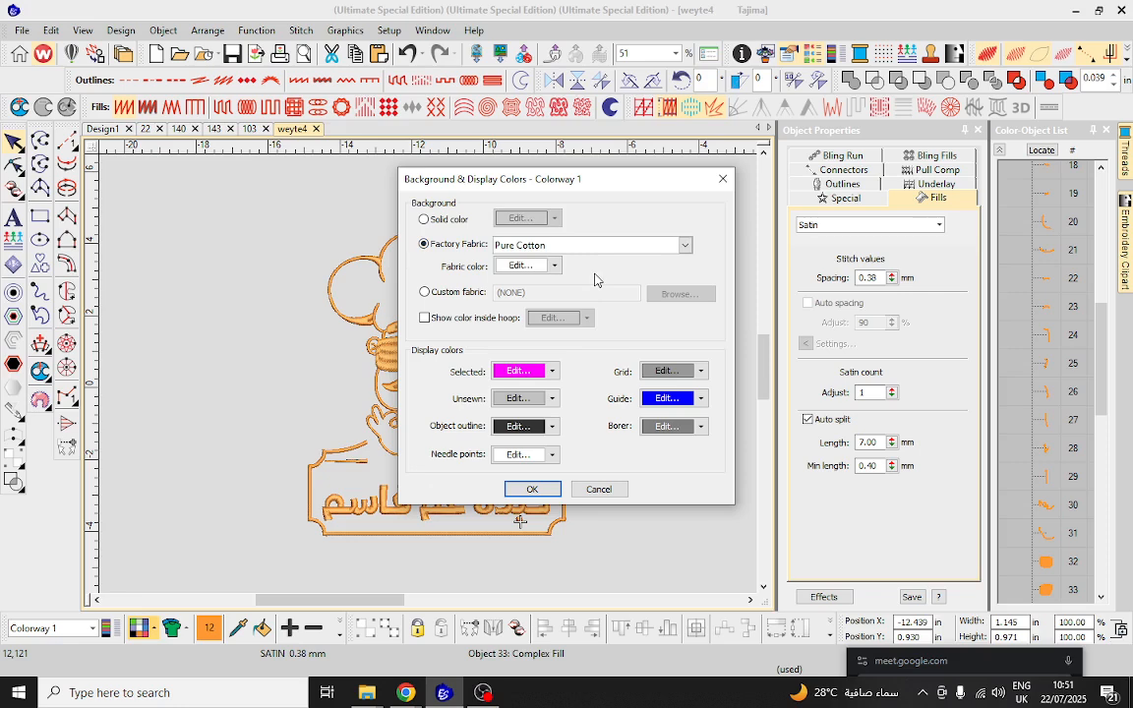
pyautogui.click(684, 248)
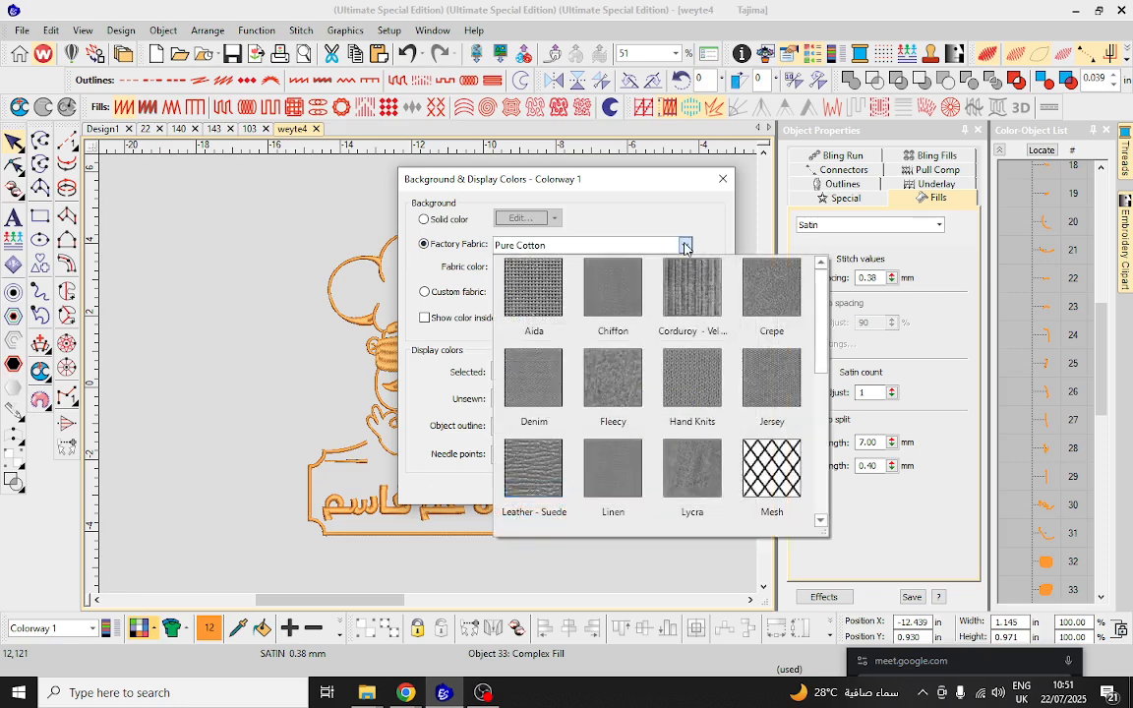
pyautogui.click(463, 291)
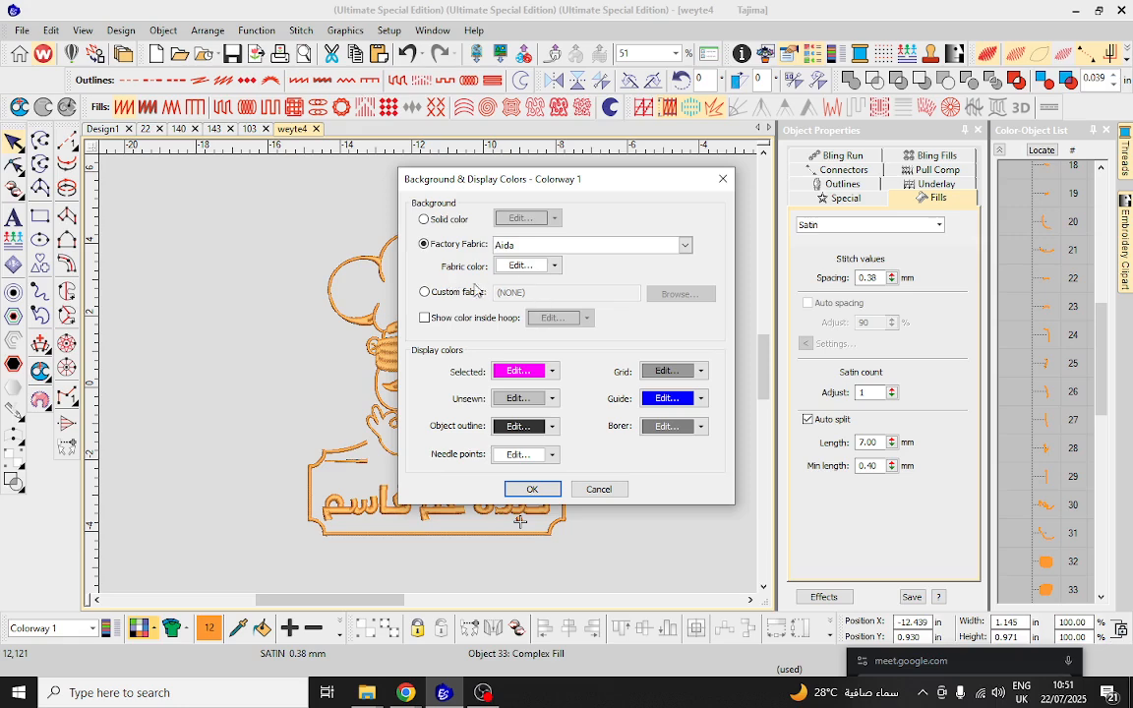
pyautogui.click(555, 267)
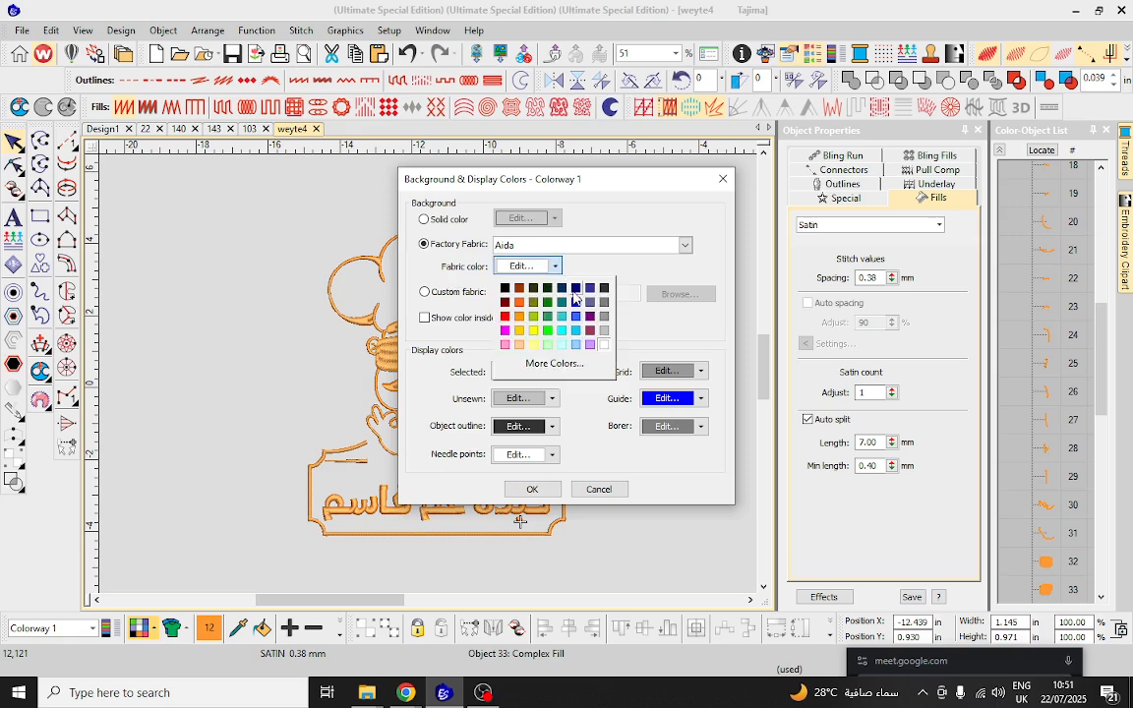
pyautogui.click(576, 289)
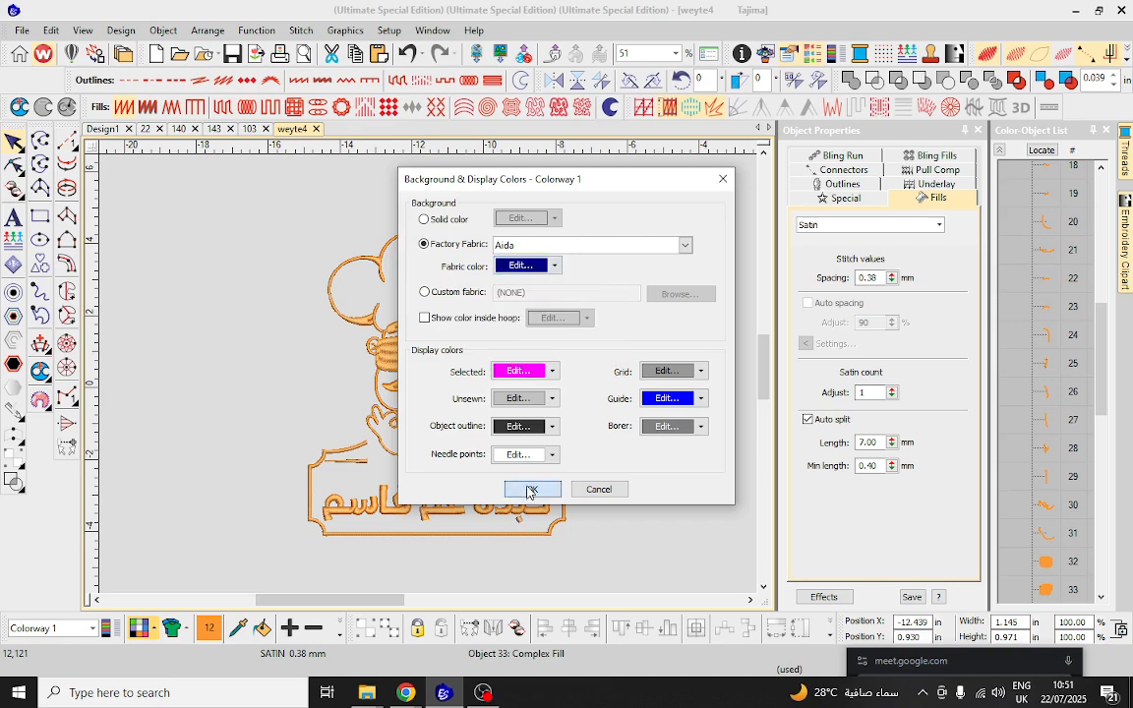
pyautogui.click(529, 489)
# Examine the whole design on the fabric in realistic and plain stitch views, and with the traced artwork shown again.
pyautogui.scroll(3, 448, 372)
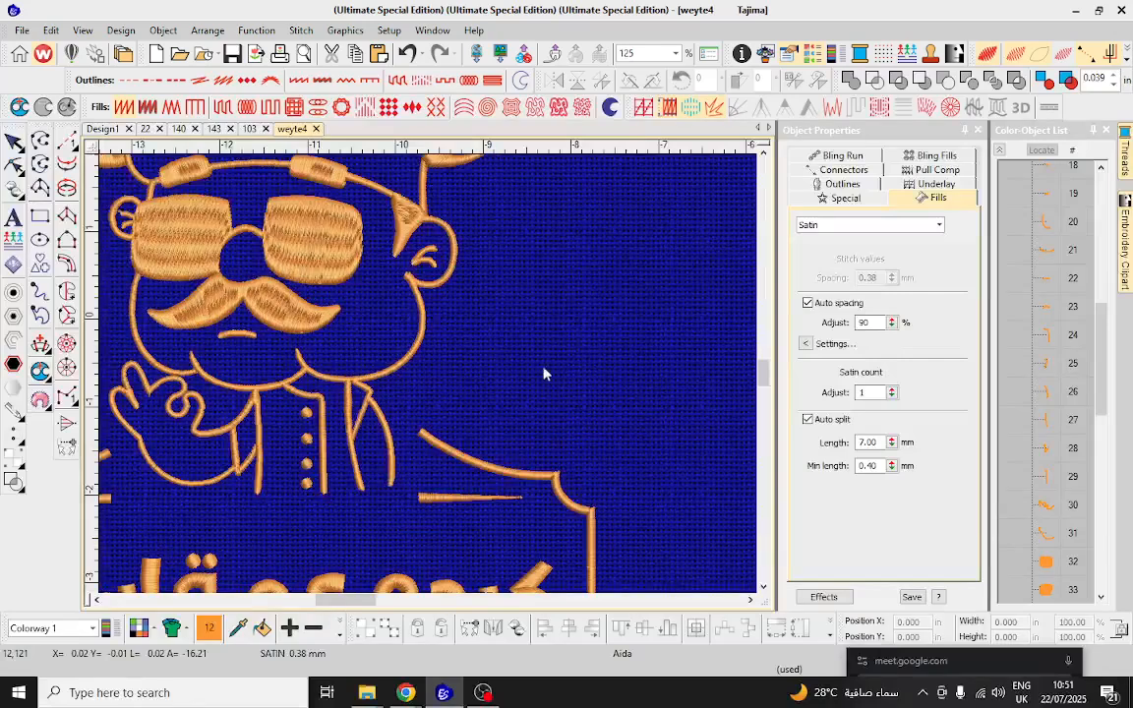
pyautogui.scroll(-3, 393, 384)
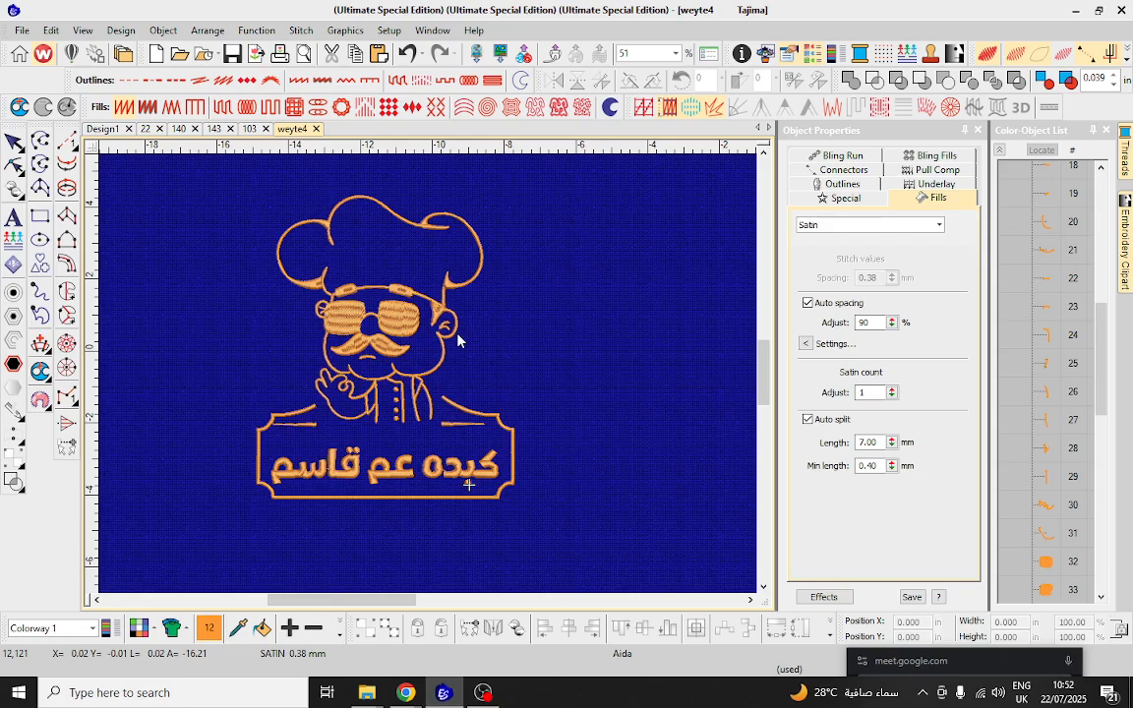
pyautogui.scroll(3, 456, 339)
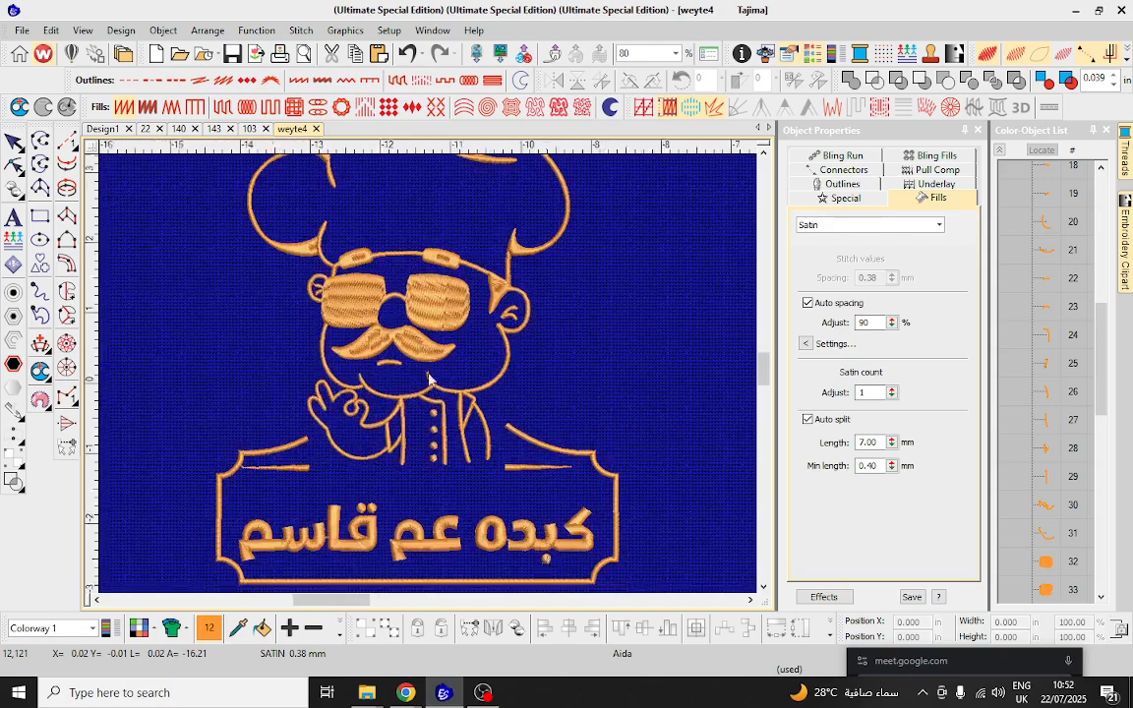
pyautogui.scroll(-2, 440, 346)
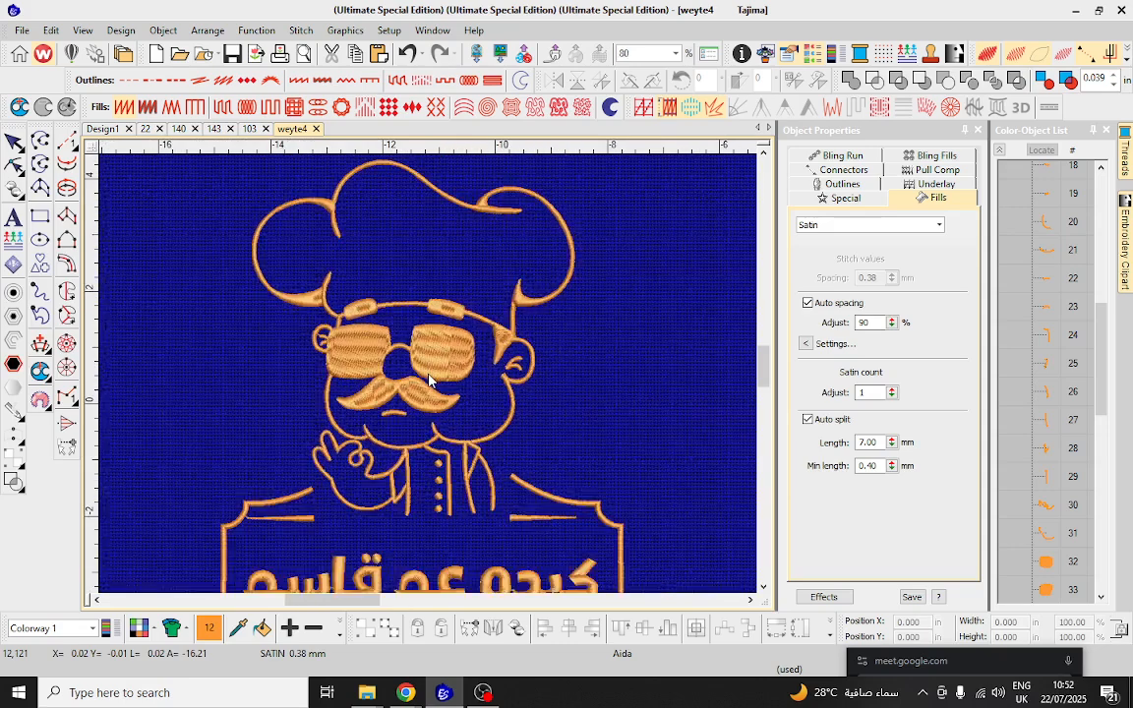
pyautogui.press('t')
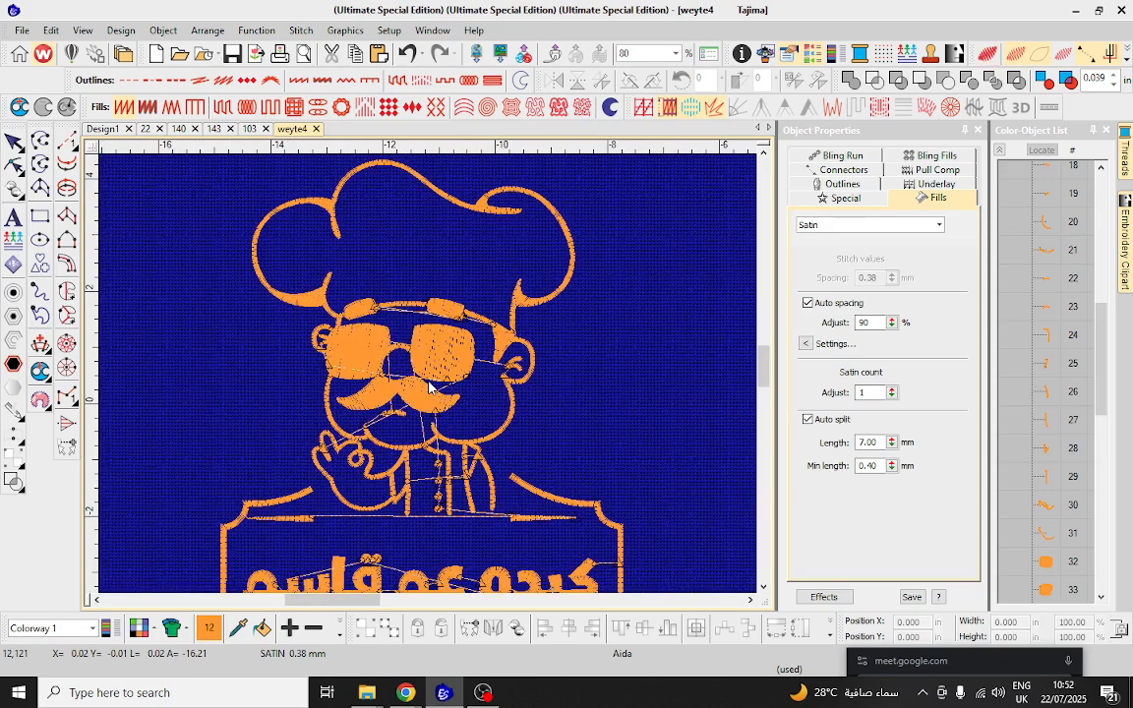
pyautogui.press('t')
pyautogui.scroll(-2, 428, 376)
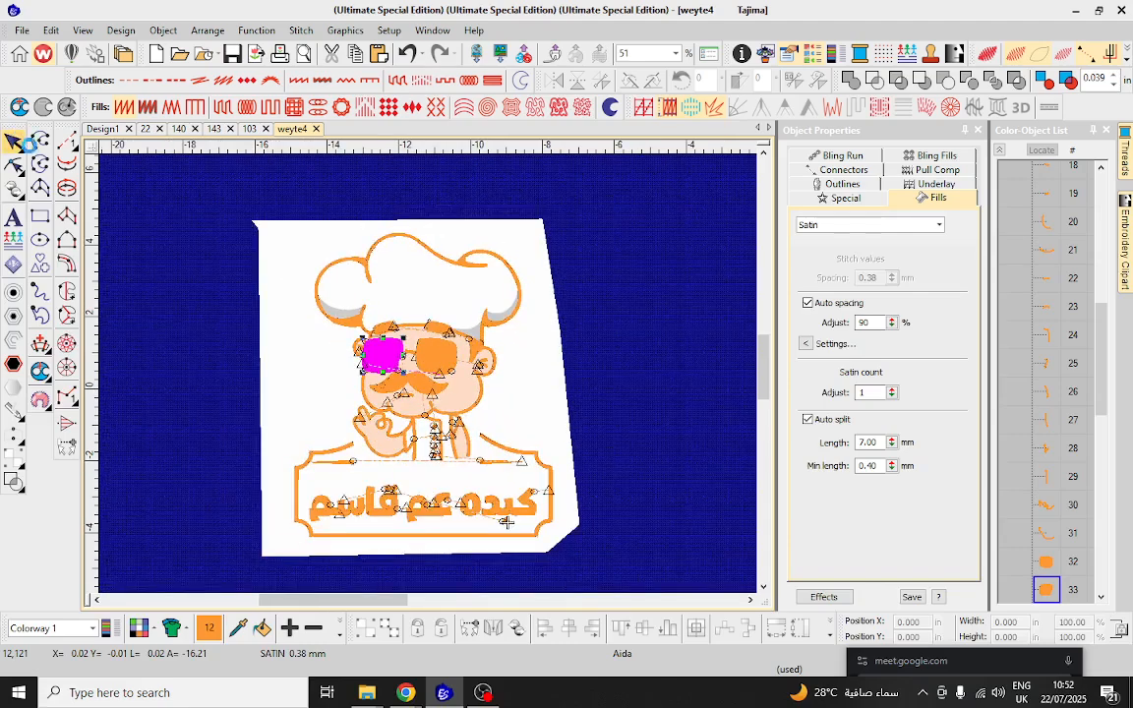
pyautogui.scroll(2, 429, 378)
pyautogui.scroll(4, 429, 378)
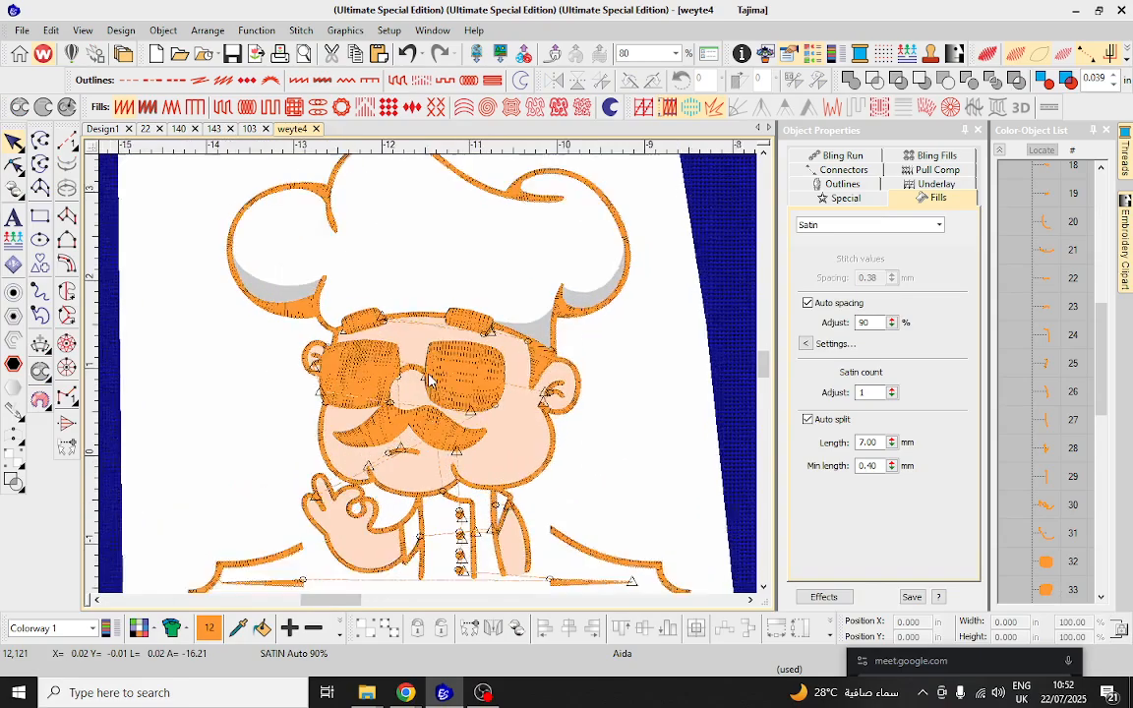
pyautogui.click(468, 377)
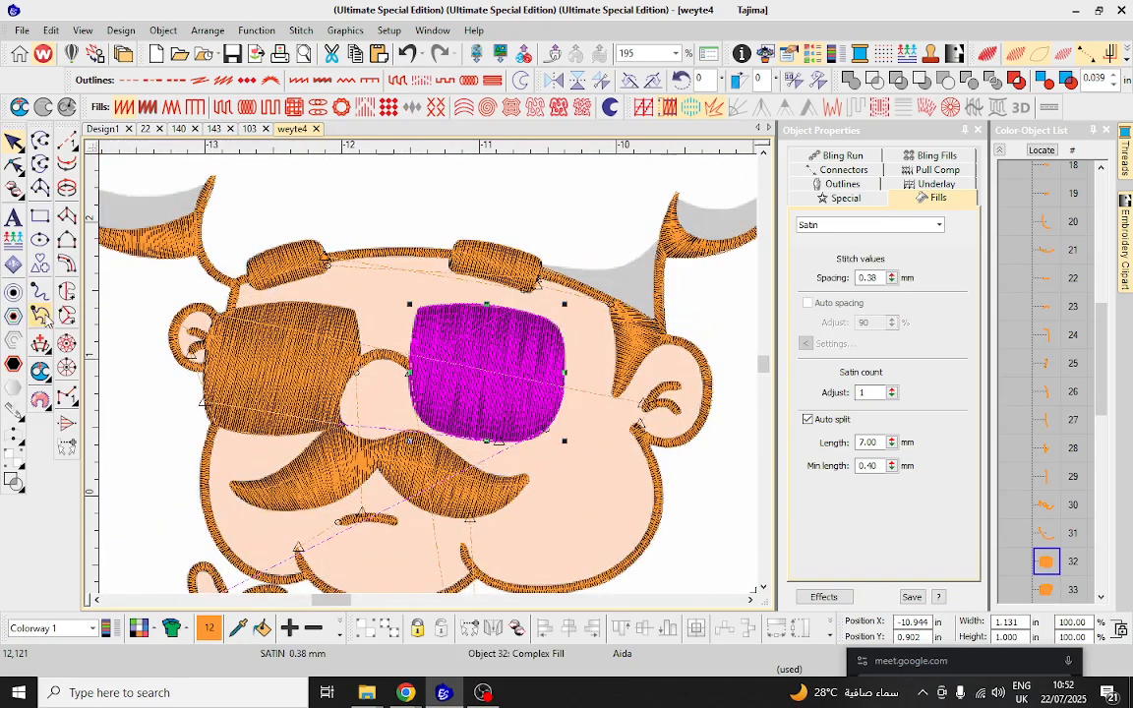
pyautogui.click(15, 293)
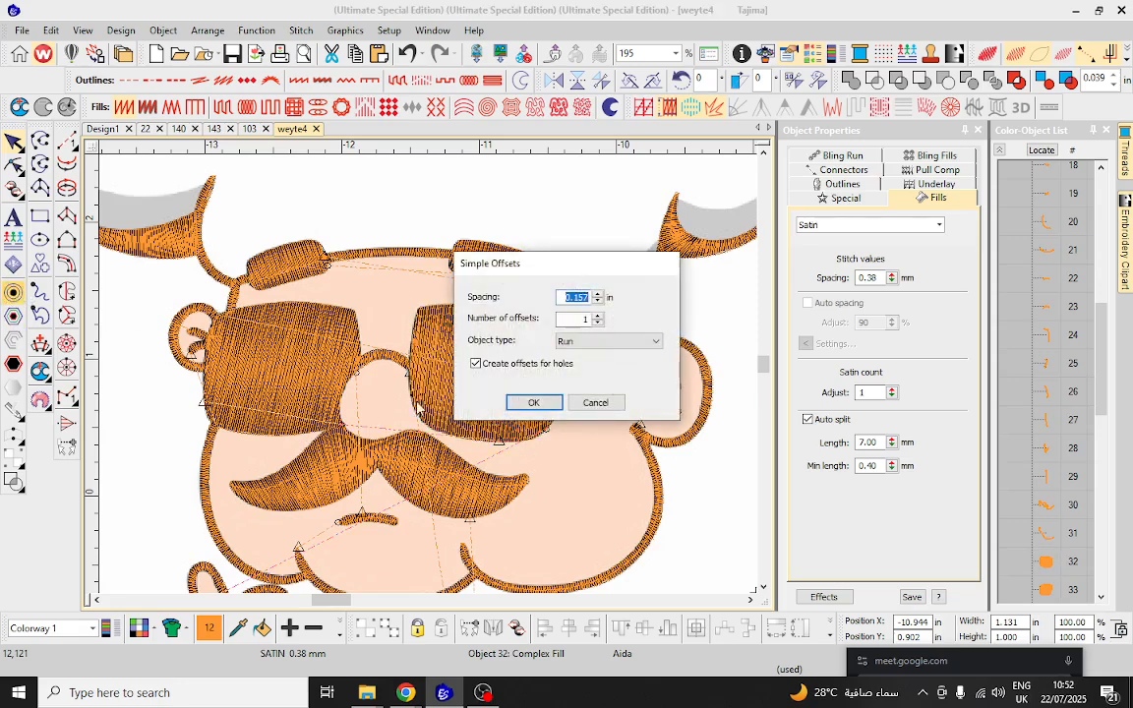
pyautogui.click(596, 404)
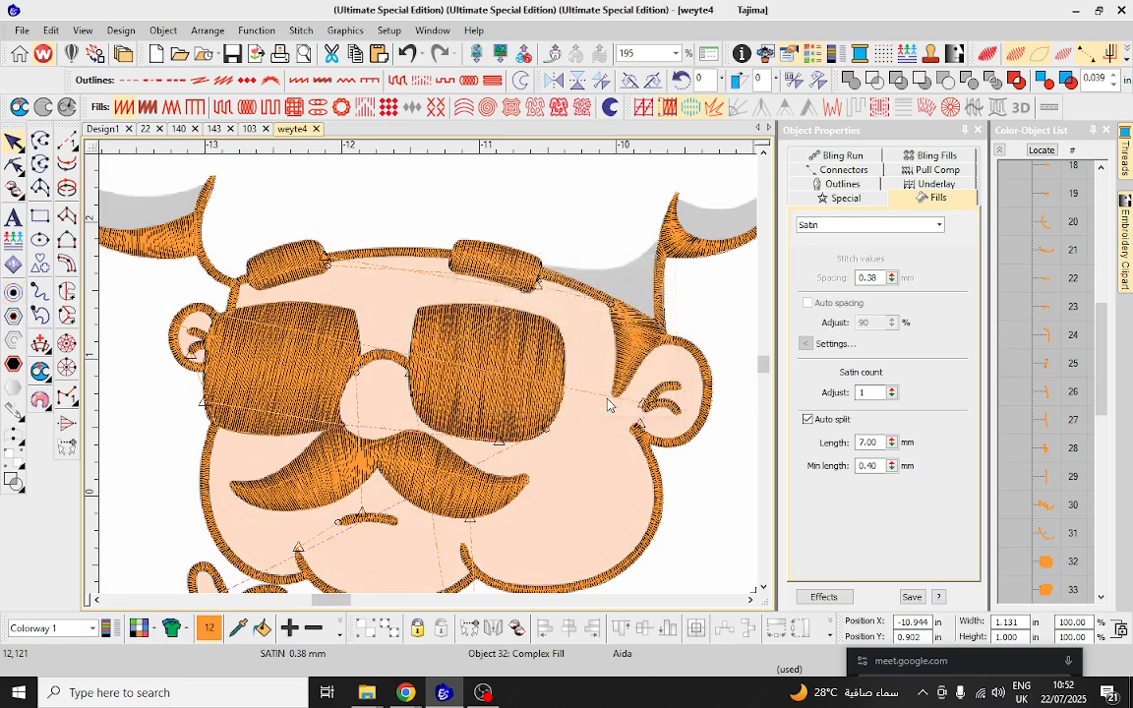
# Convert the right sunglass lens fill into a Column C satin border 0.118 in wide along its outline.
pyautogui.click(20, 150)
pyautogui.click(425, 345)
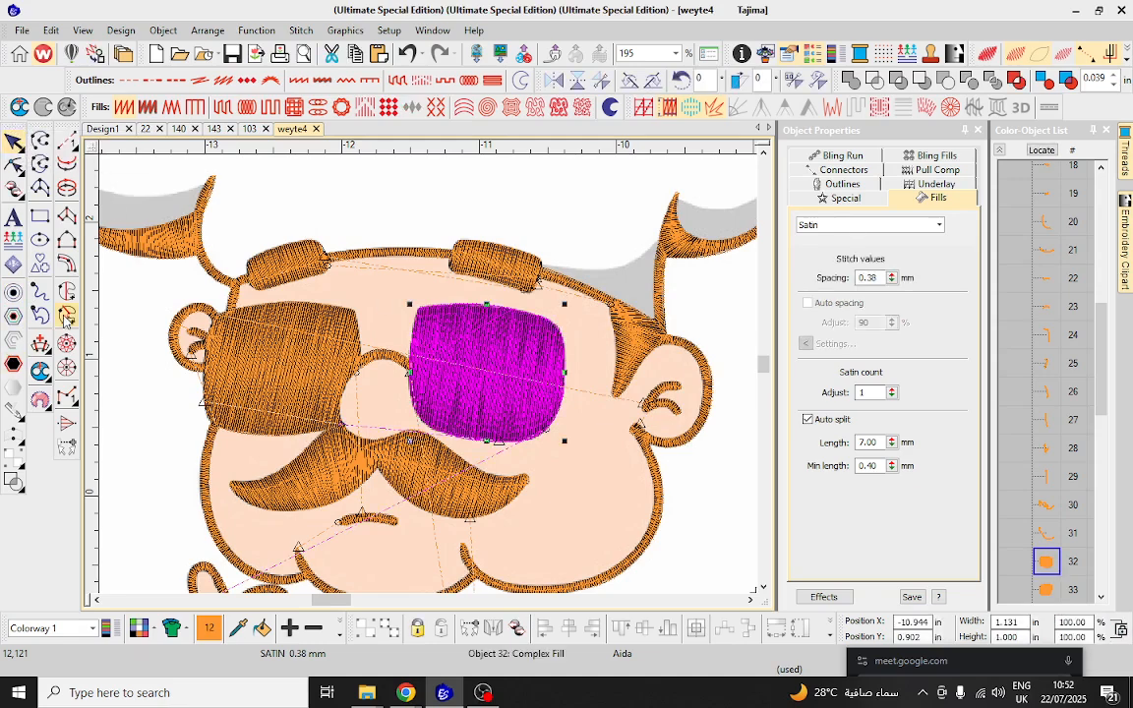
pyautogui.click(67, 262)
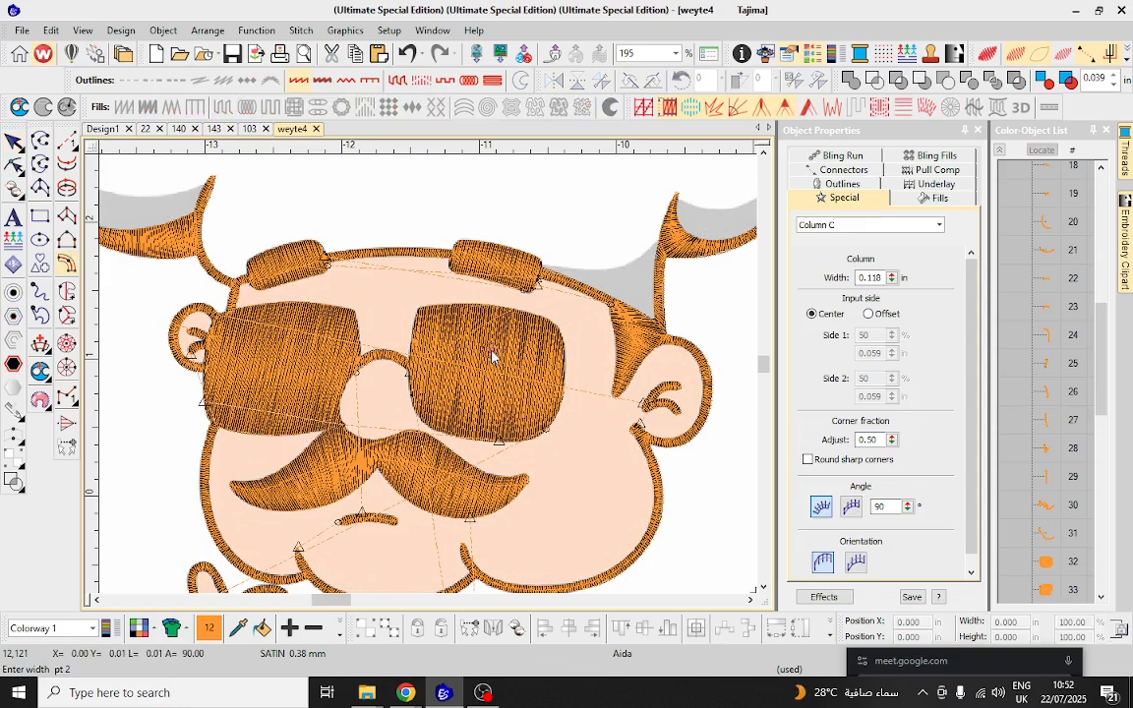
pyautogui.click(492, 356)
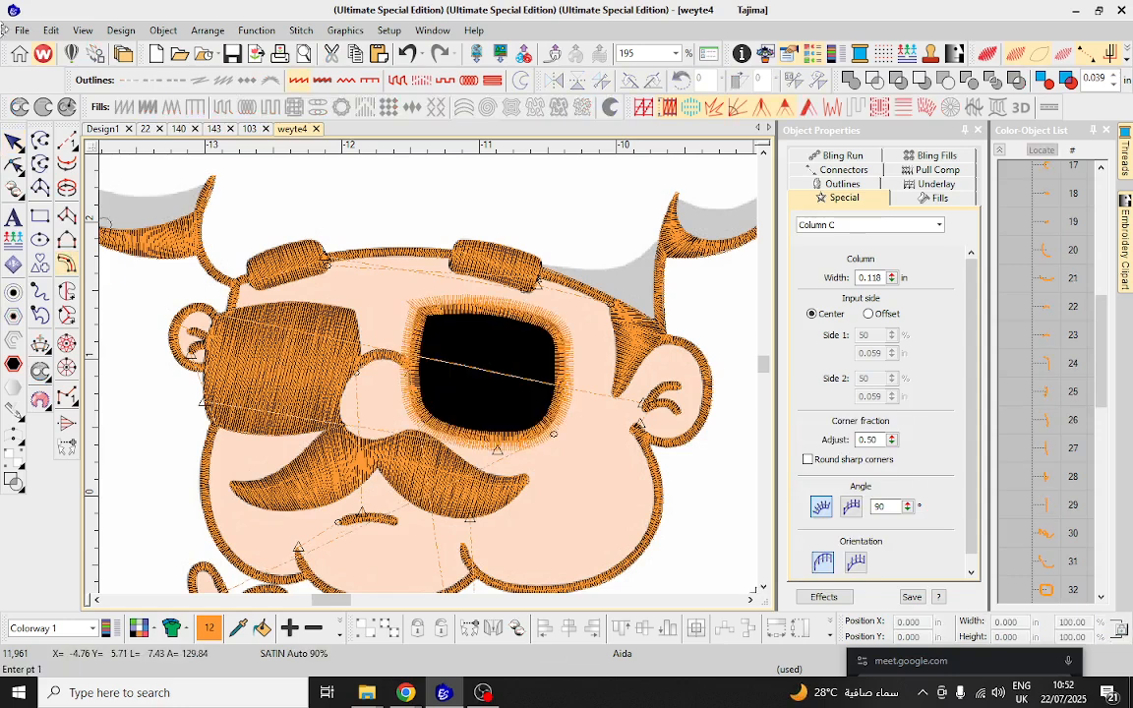
# Convert the left sunglass lens fill into a Column C satin border 0.118 in wide along its outline.
pyautogui.click(18, 146)
pyautogui.click(324, 340)
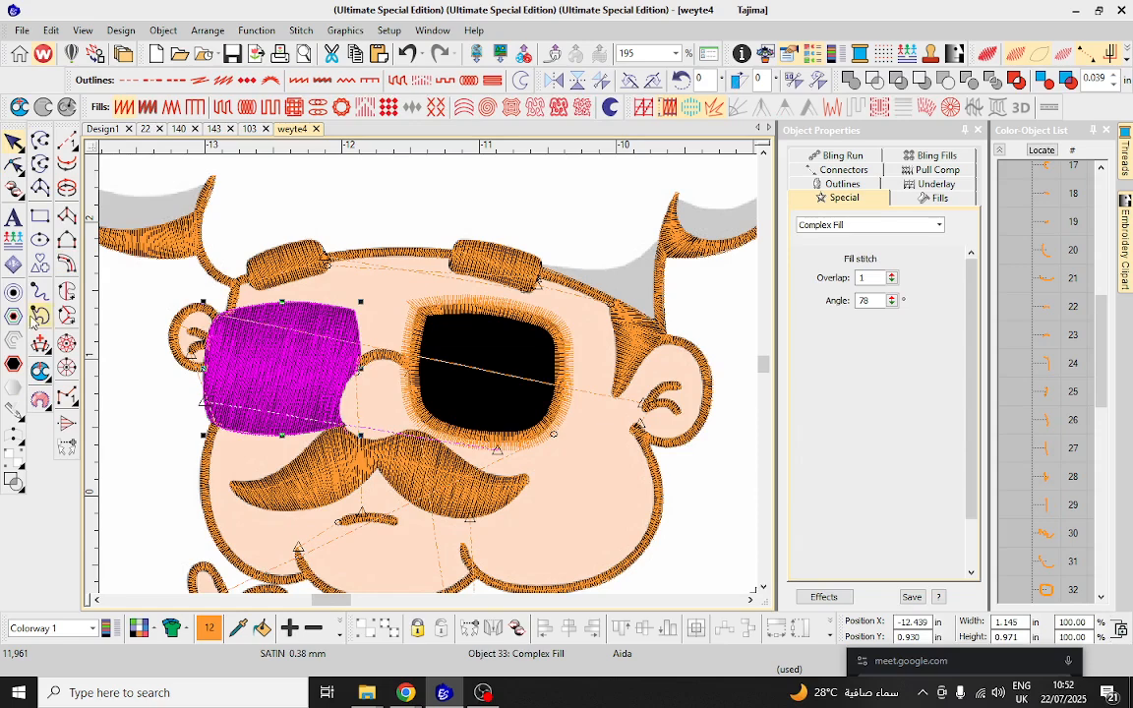
pyautogui.click(67, 262)
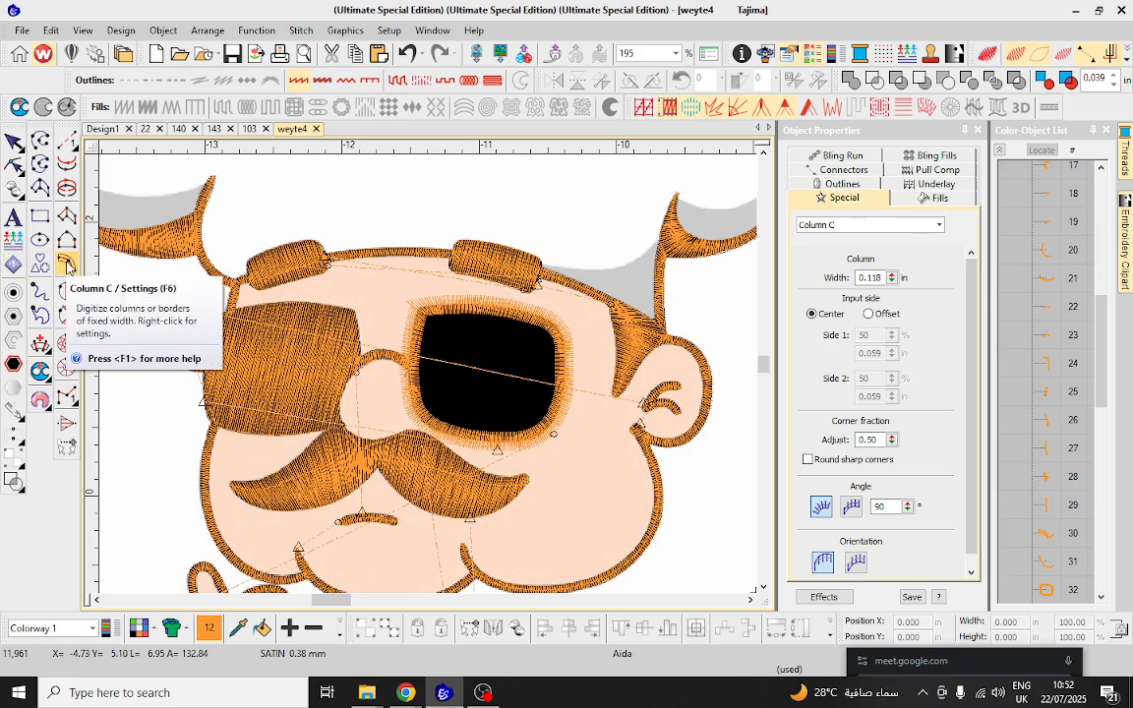
pyautogui.click(67, 266)
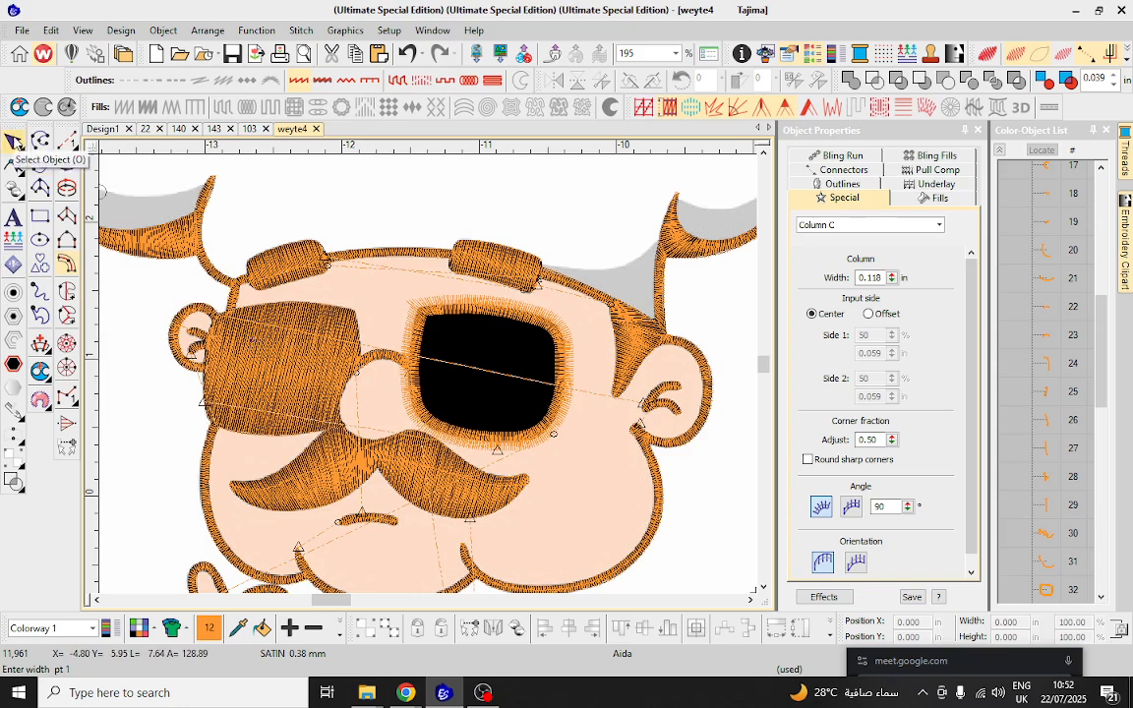
pyautogui.click(15, 142)
pyautogui.click(305, 186)
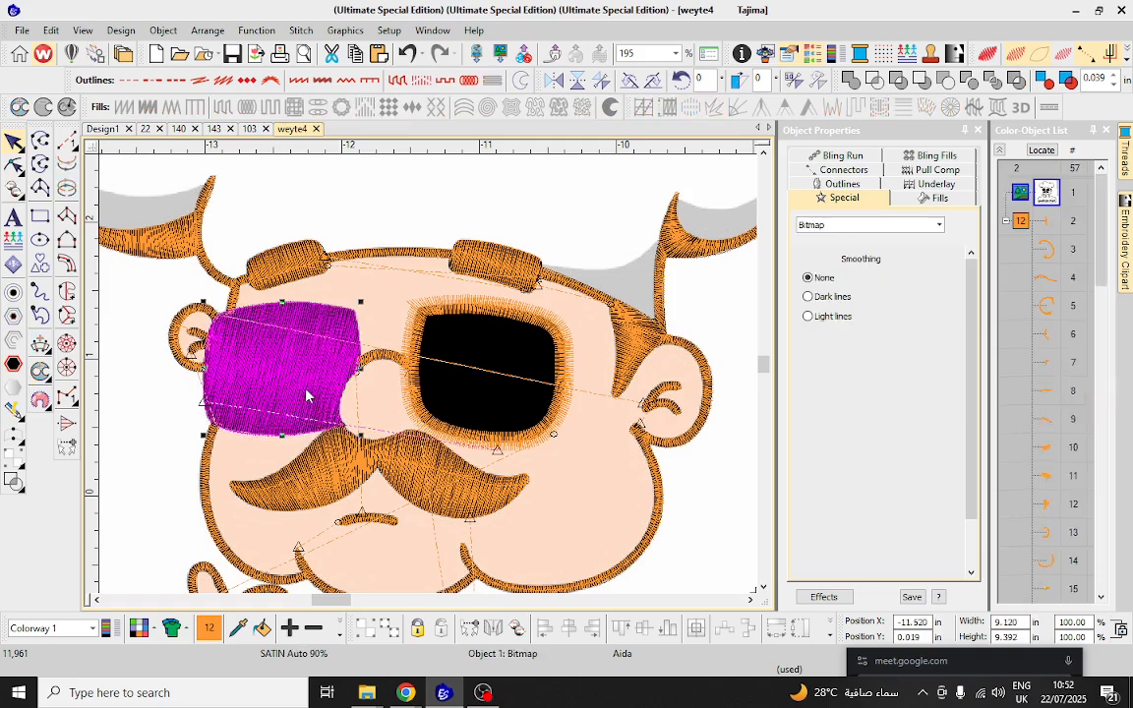
pyautogui.click(309, 397)
pyautogui.click(67, 264)
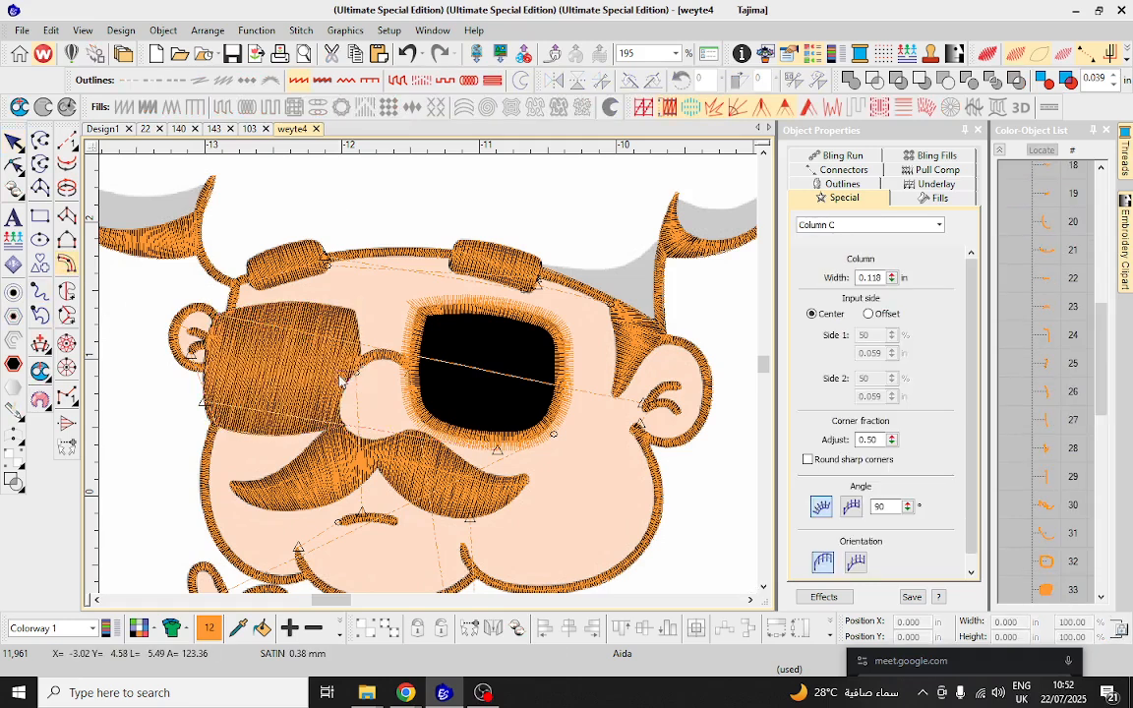
pyautogui.click(315, 361)
pyautogui.press('Escape')
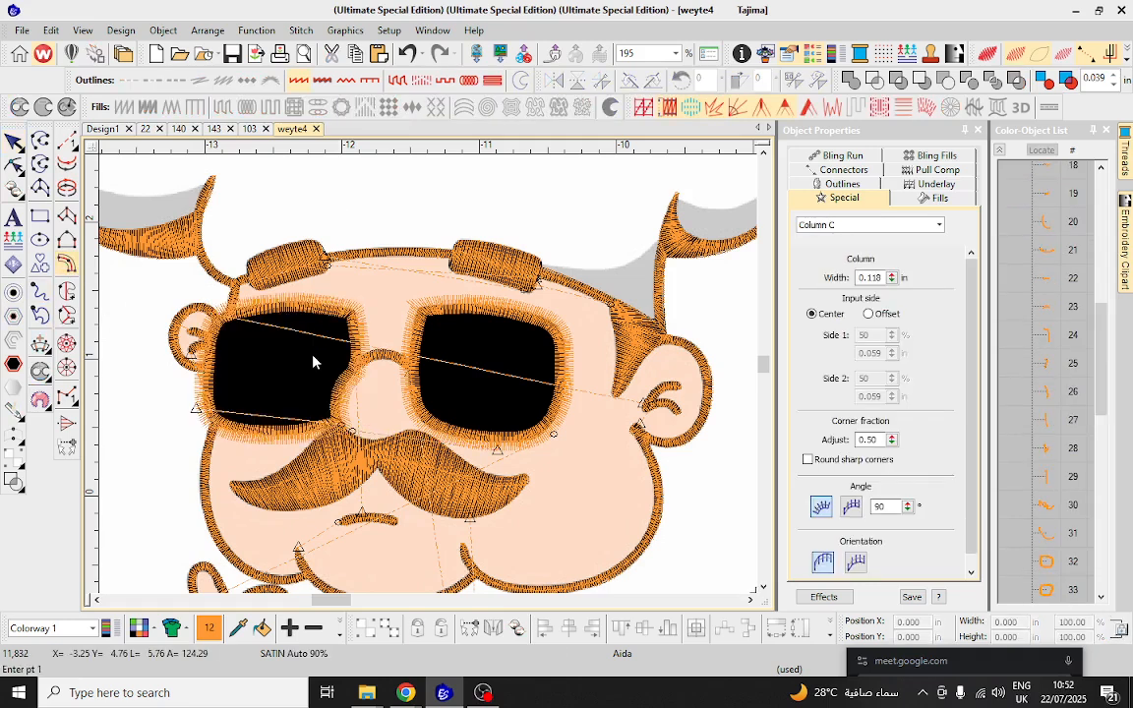
# With the traced artwork hidden, move all the embroidery objects to the left so the design sits beside the artwork.
pyautogui.scroll(-6, 357, 404)
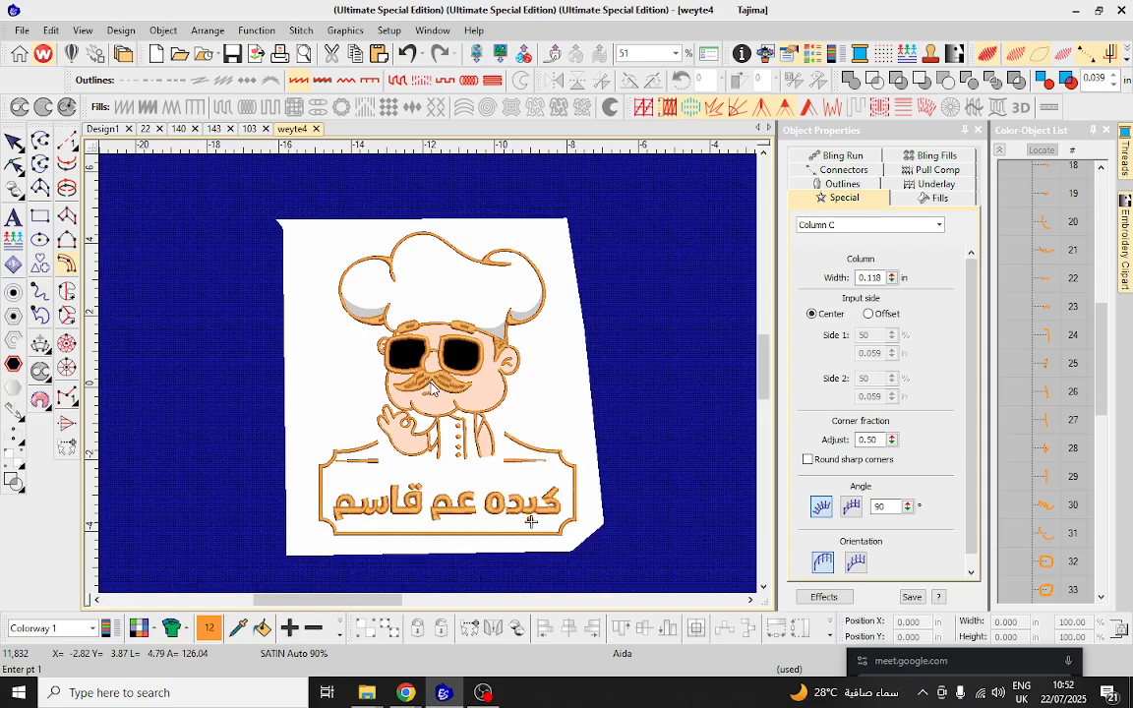
pyautogui.press('d')
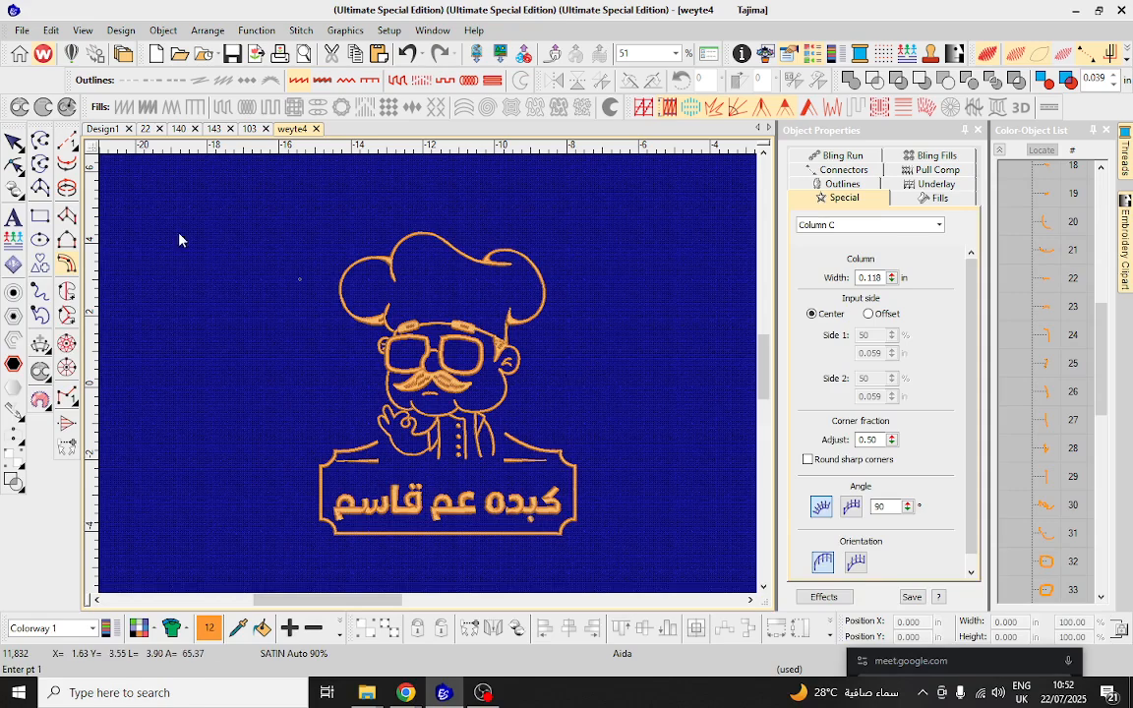
pyautogui.click(15, 145)
pyautogui.scroll(-3, 417, 292)
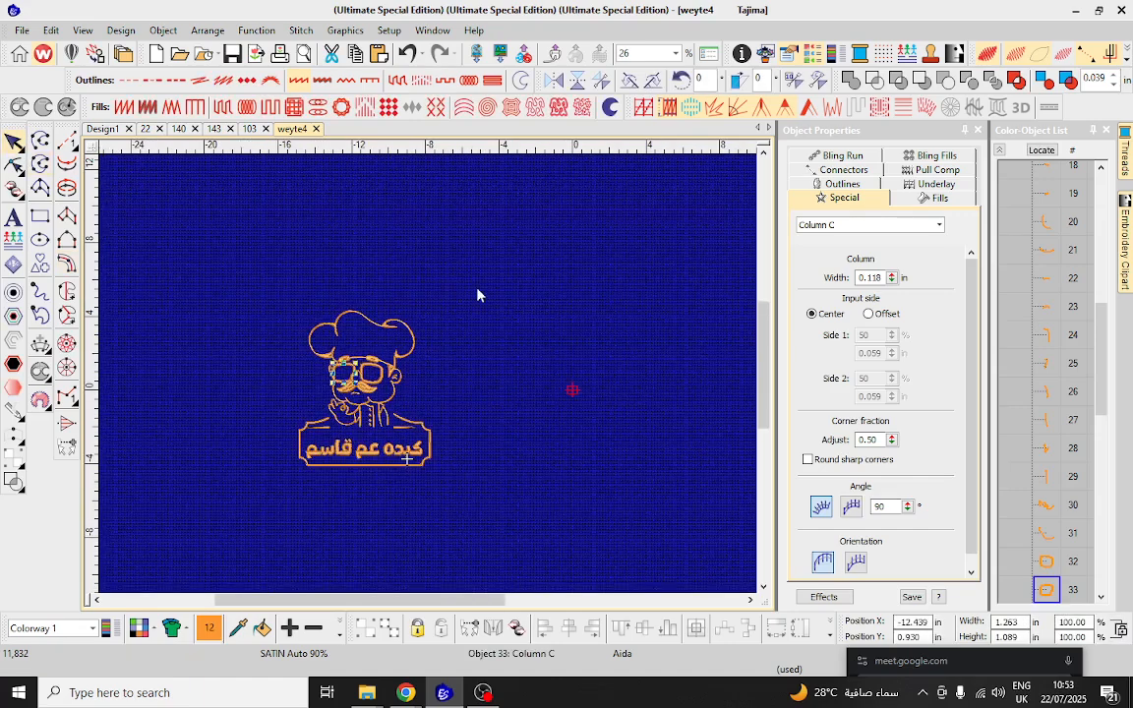
pyautogui.moveTo(480, 291); pyautogui.dragTo(276, 507)
pyautogui.moveTo(349, 416); pyautogui.dragTo(207, 397)
pyautogui.scroll(3, 433, 376)
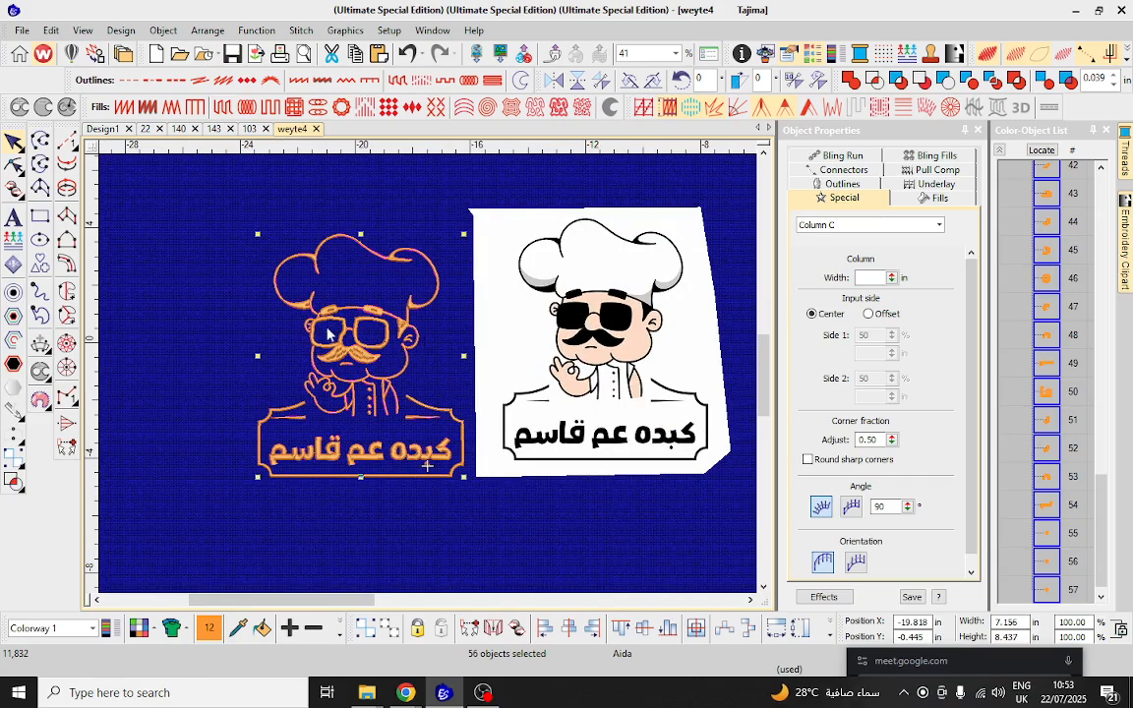
pyautogui.click(428, 499)
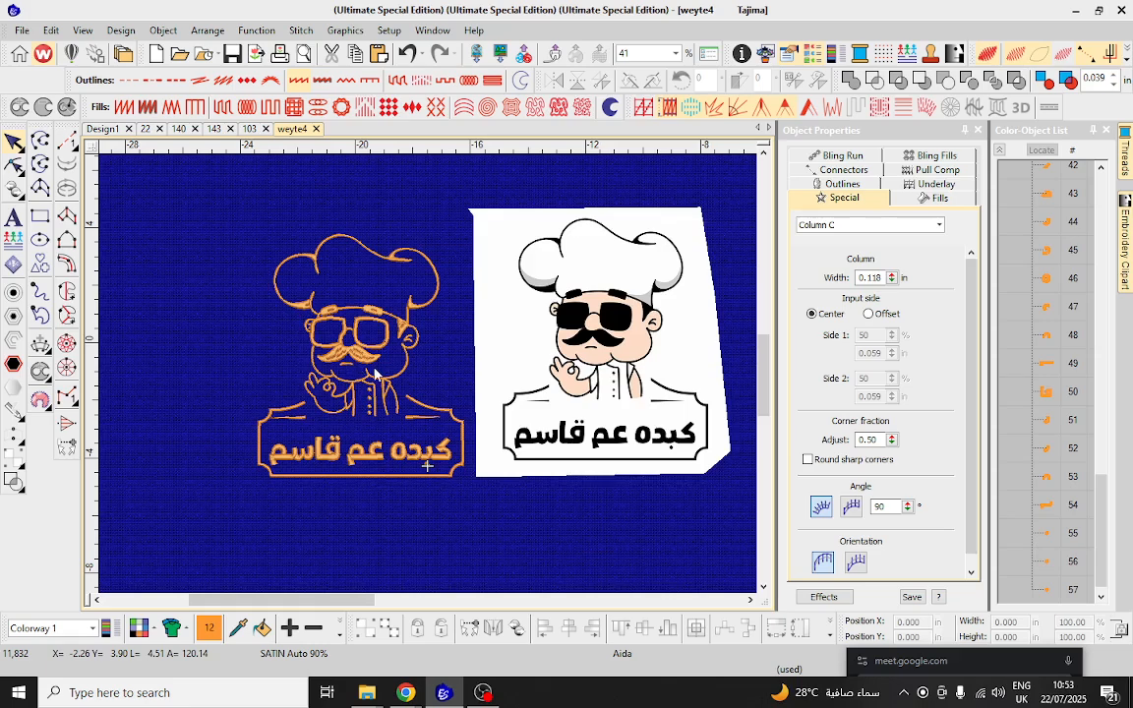
# Set the column width of both sunglass lens borders to 0.098 in.
pyautogui.scroll(5, 373, 330)
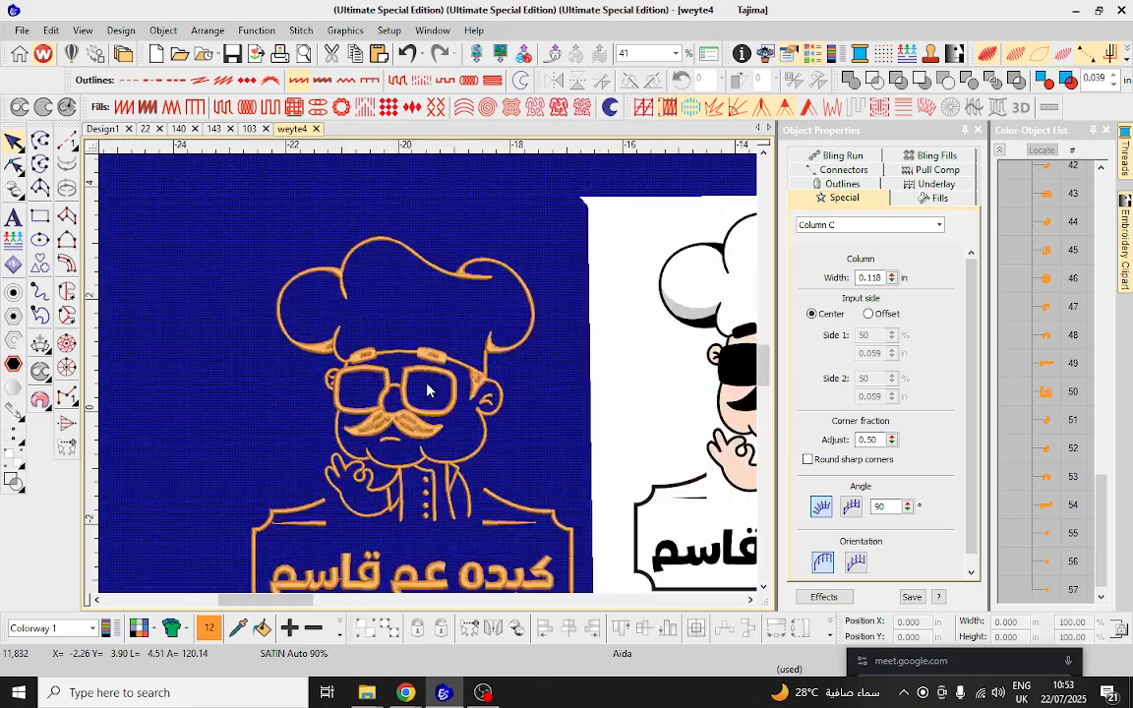
pyautogui.click(412, 349)
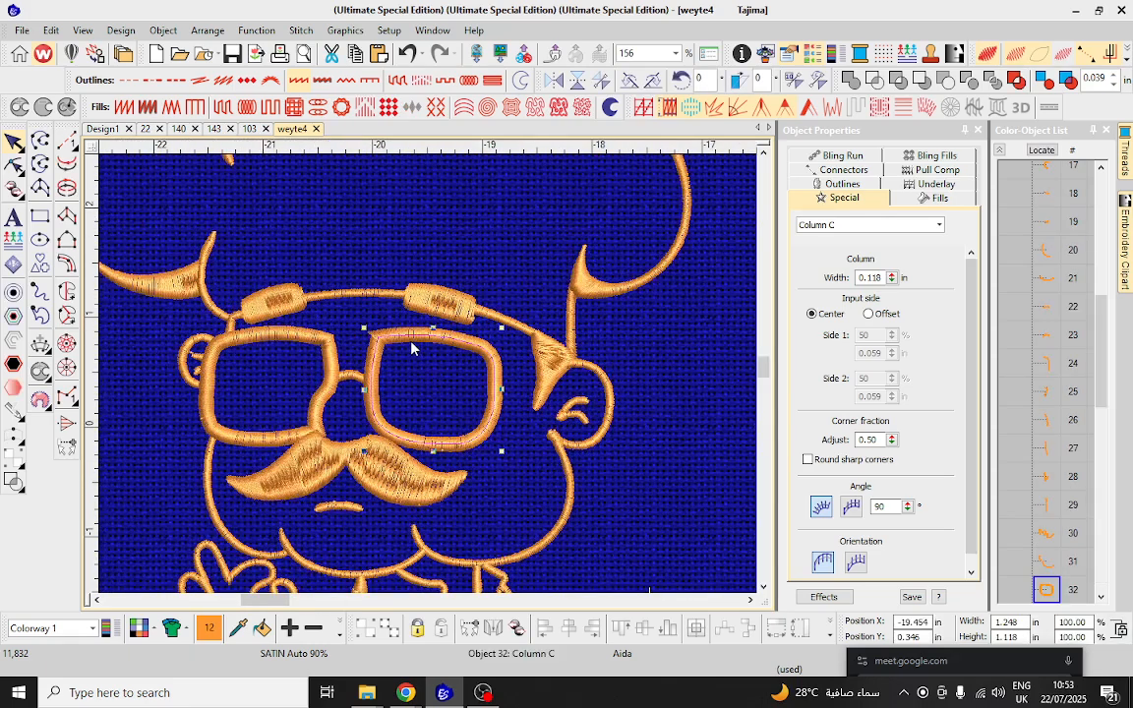
pyautogui.click(892, 281)
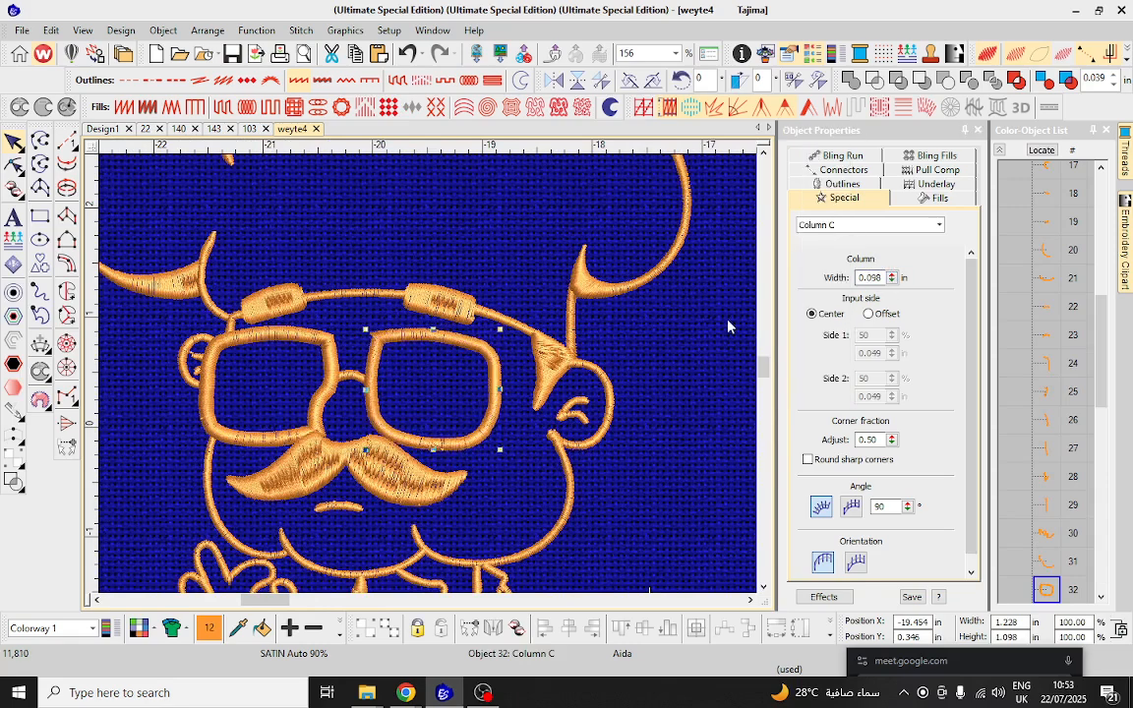
pyautogui.doubleClick(880, 279)
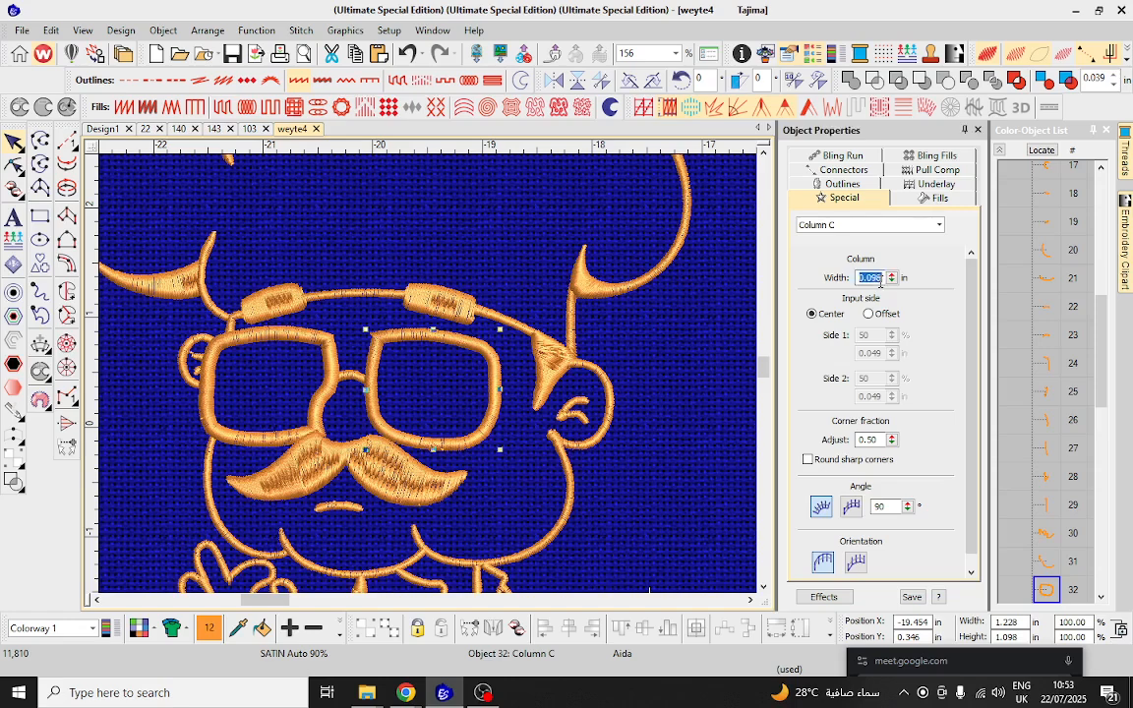
pyautogui.click(266, 366)
pyautogui.doubleClick(864, 281)
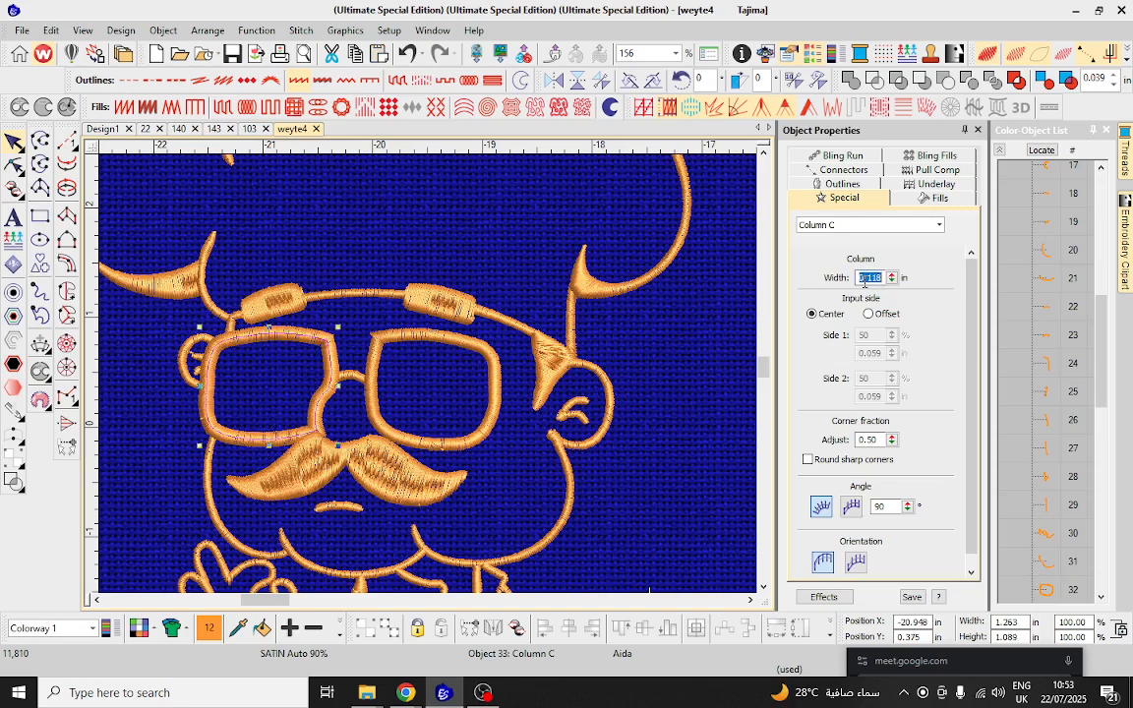
pyautogui.click(446, 381)
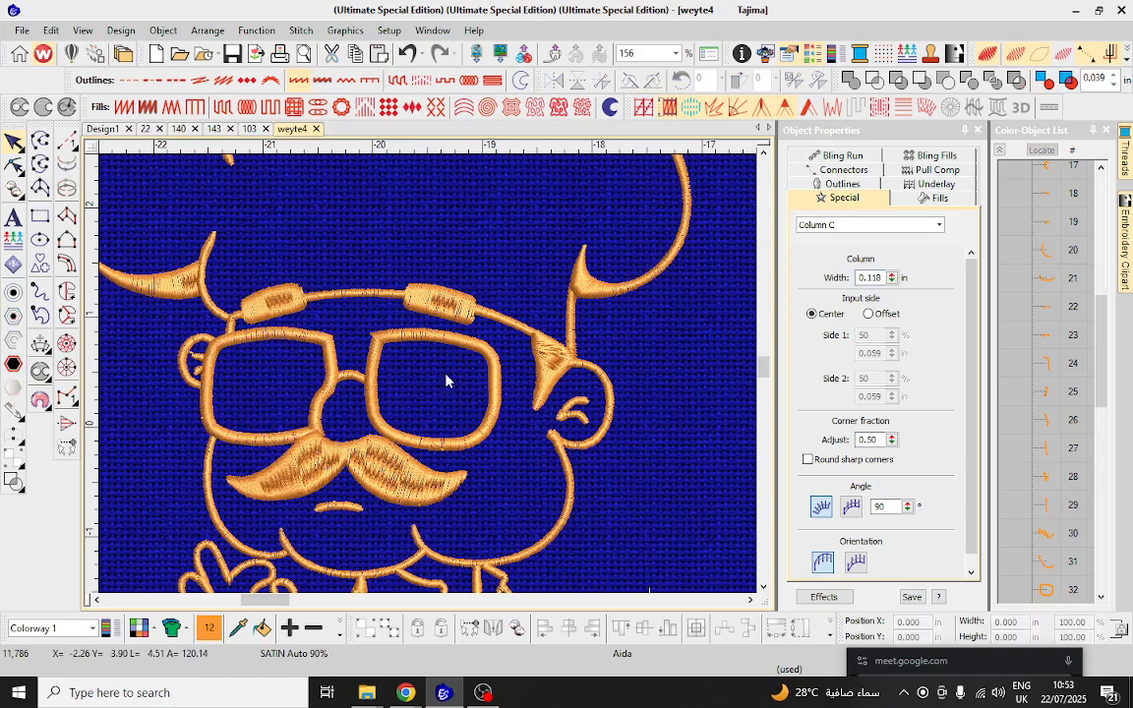
# Delete the extra reshape point at the upper inner corner of the right lens border to clean up the join.
pyautogui.scroll(5, 427, 379)
pyautogui.click(403, 315)
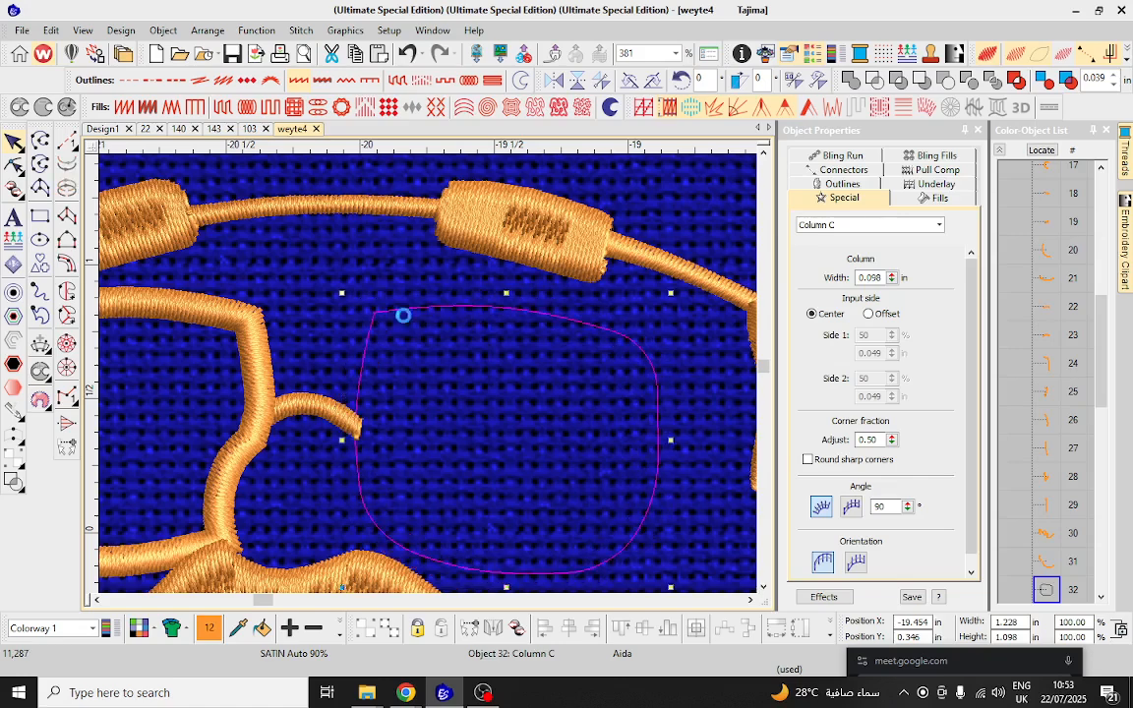
pyautogui.press('h')
pyautogui.scroll(6, 403, 300)
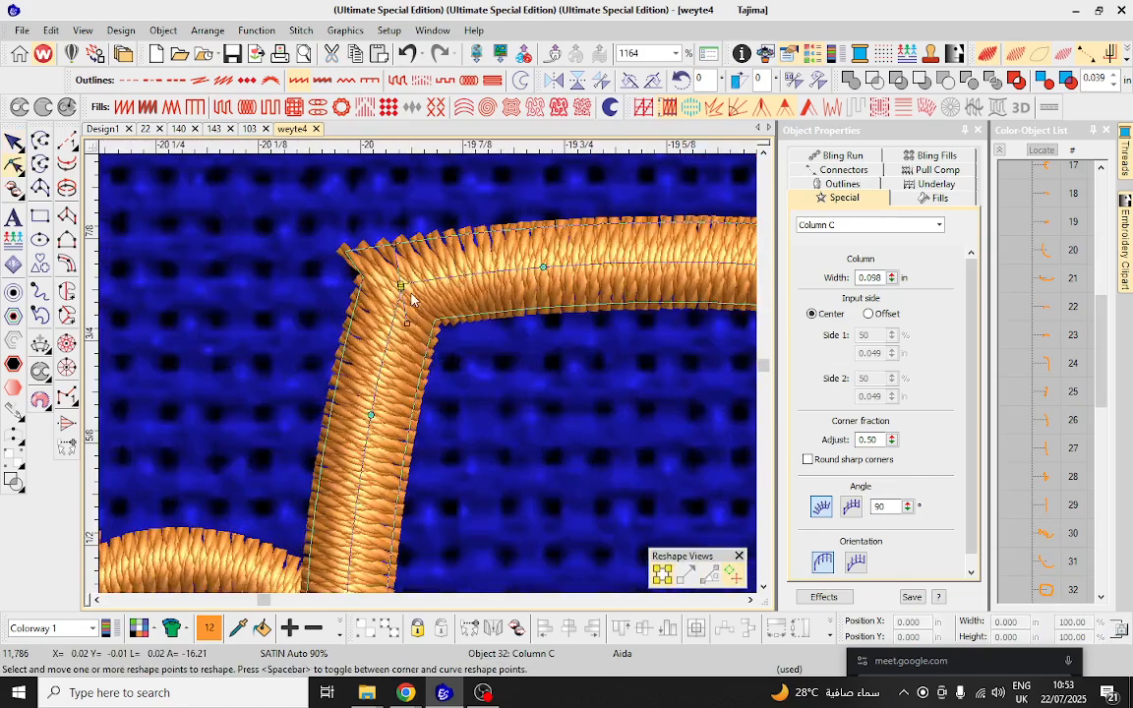
pyautogui.click(401, 285)
pyautogui.press('Delete')
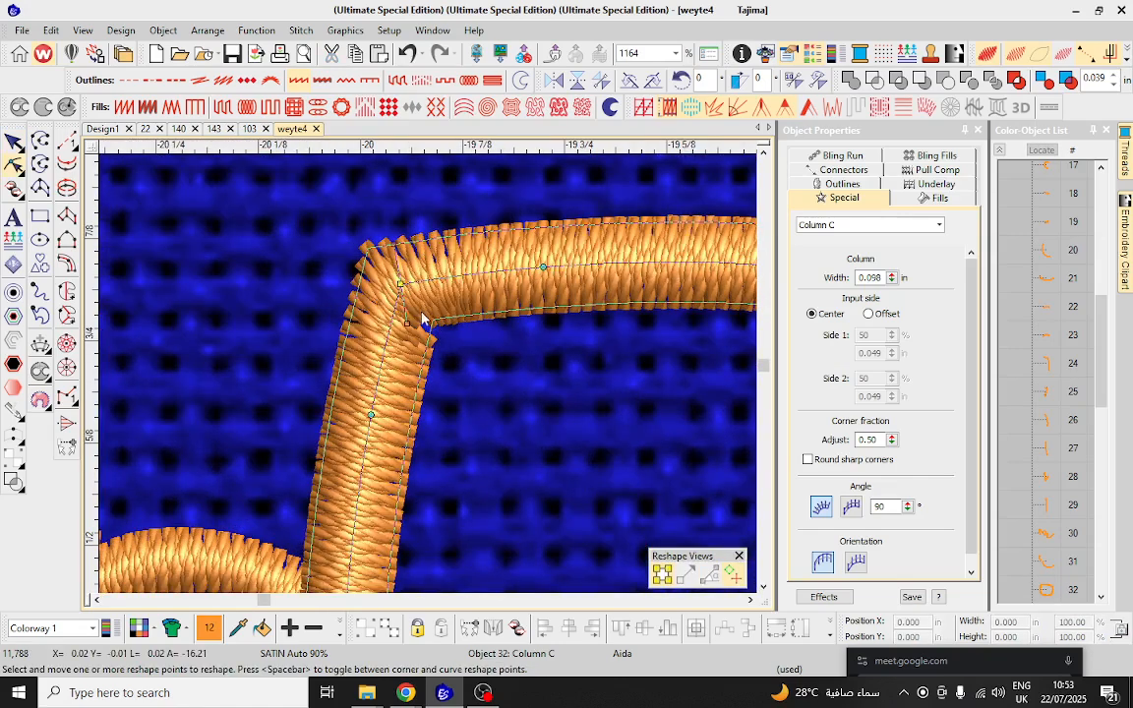
pyautogui.scroll(-6, 422, 315)
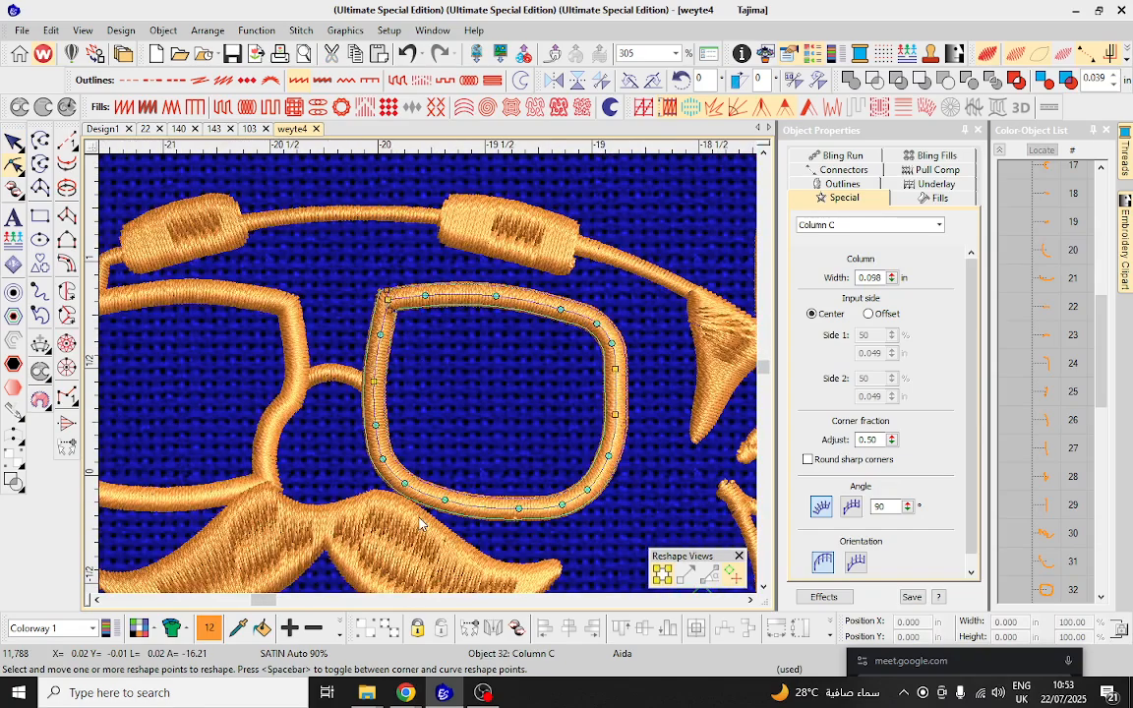
pyautogui.scroll(-4, 470, 331)
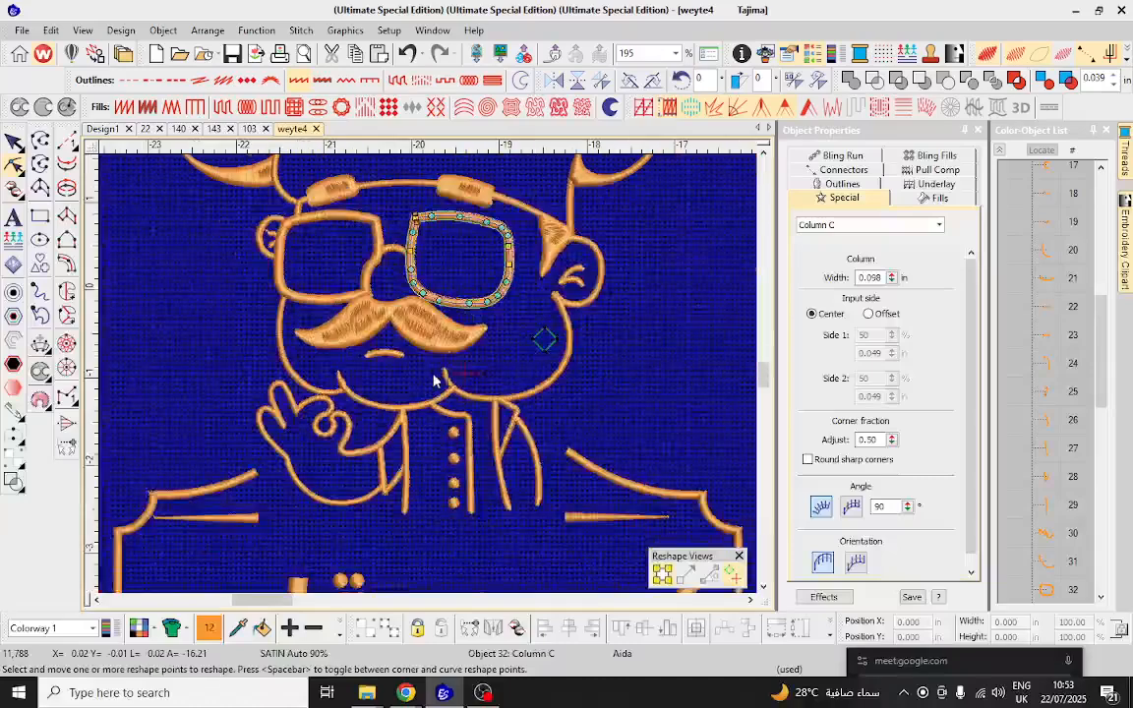
pyautogui.scroll(-1, 546, 334)
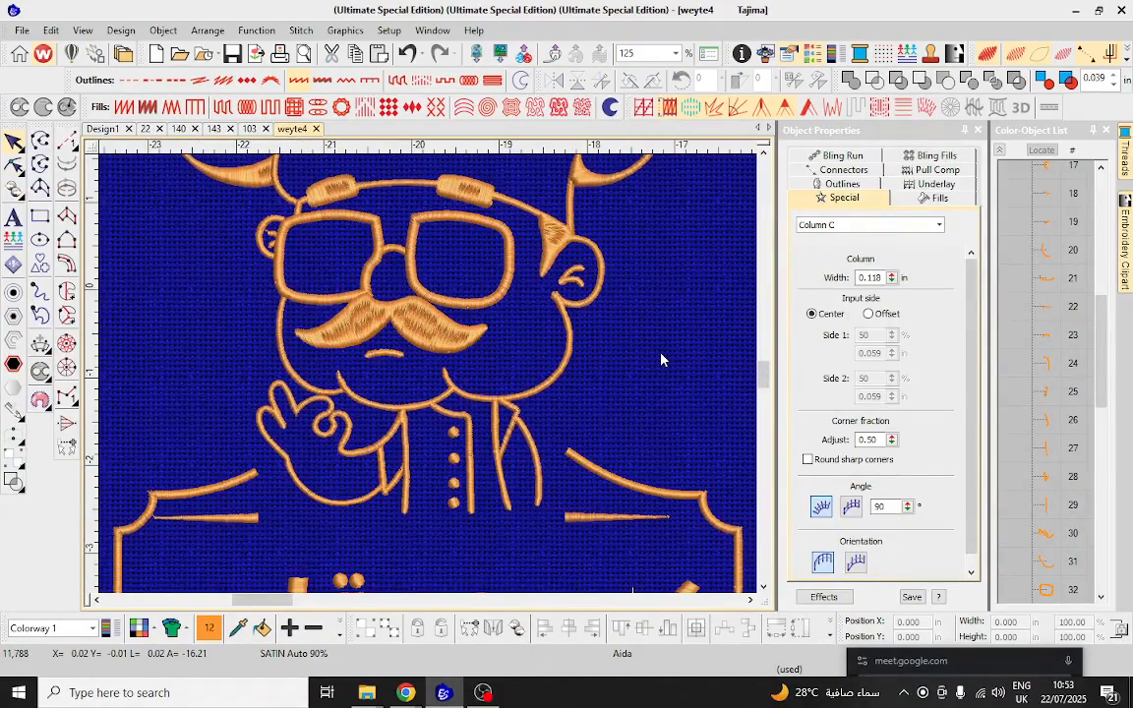
pyautogui.scroll(-3, 429, 381)
pyautogui.press('Escape')
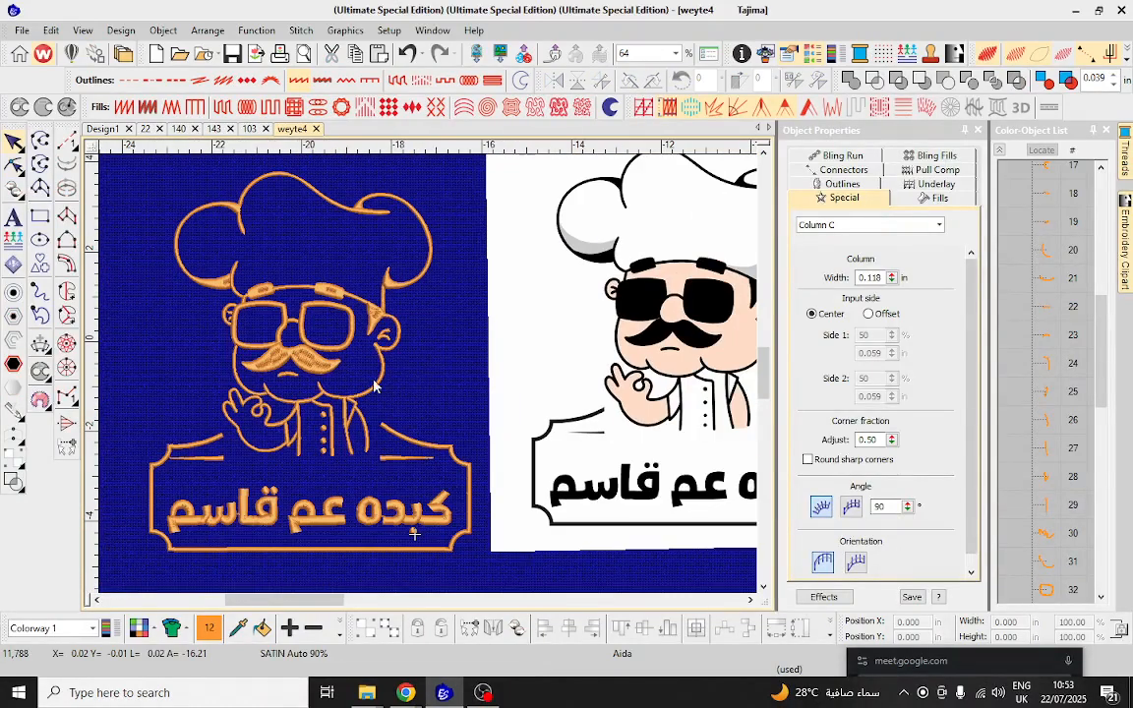
# Reshape the mustache's upper edge, deleting the peak point against the left lens border and lowering the peaks of both halves.
pyautogui.scroll(6, 429, 381)
pyautogui.scroll(2, 439, 349)
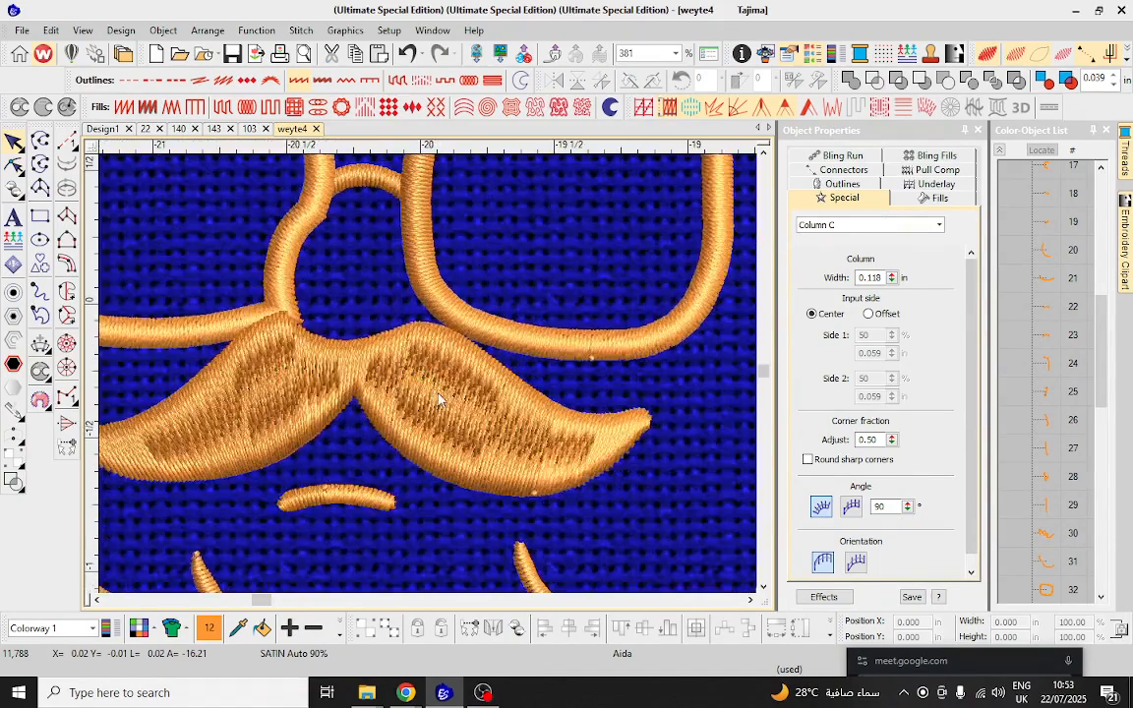
pyautogui.click(473, 367)
pyautogui.doubleClick(470, 370)
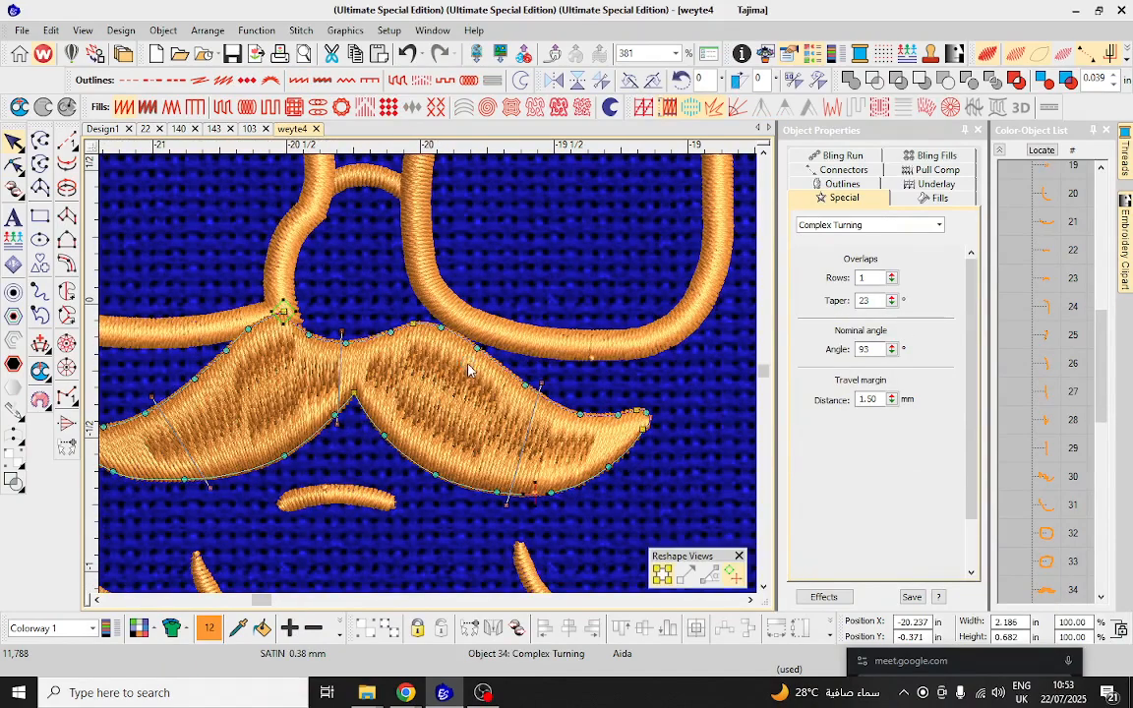
pyautogui.click(284, 313)
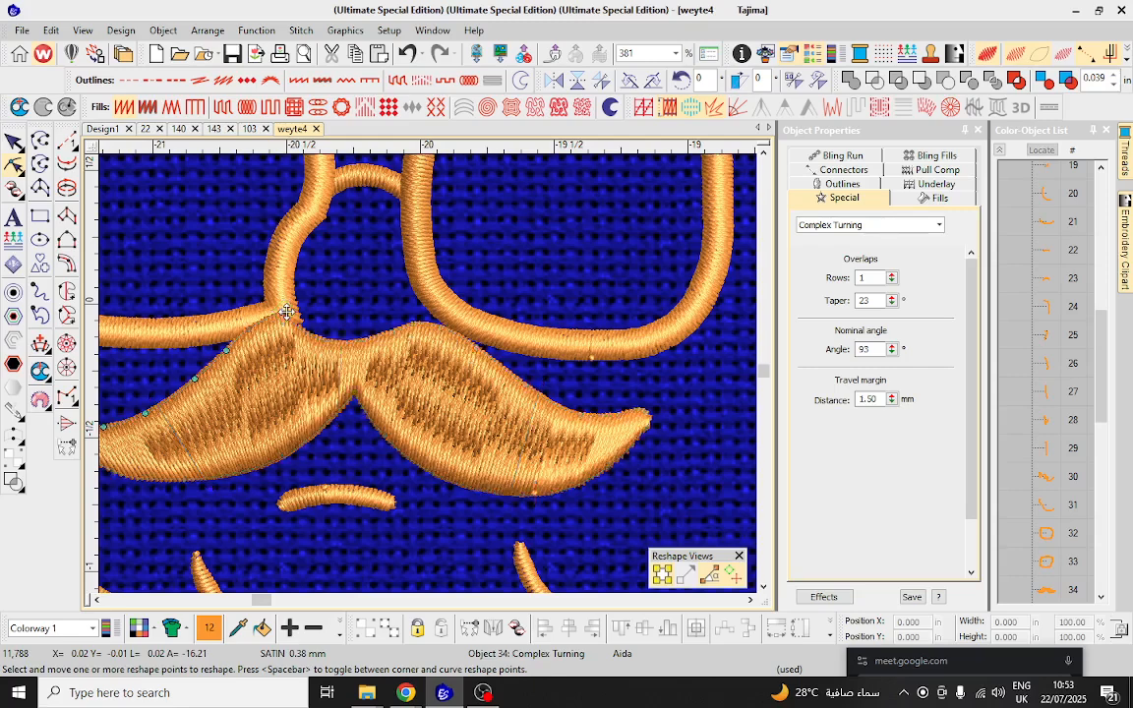
pyautogui.press('Delete')
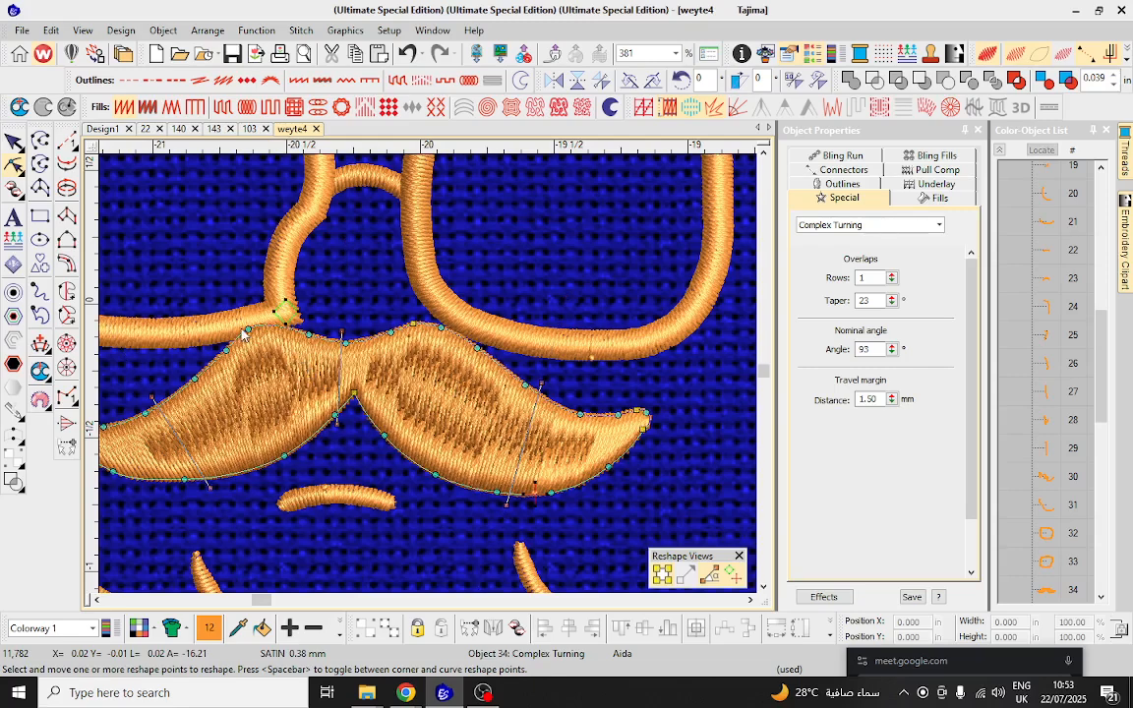
pyautogui.moveTo(247, 329); pyautogui.dragTo(307, 332)
pyautogui.scroll(1, 429, 381)
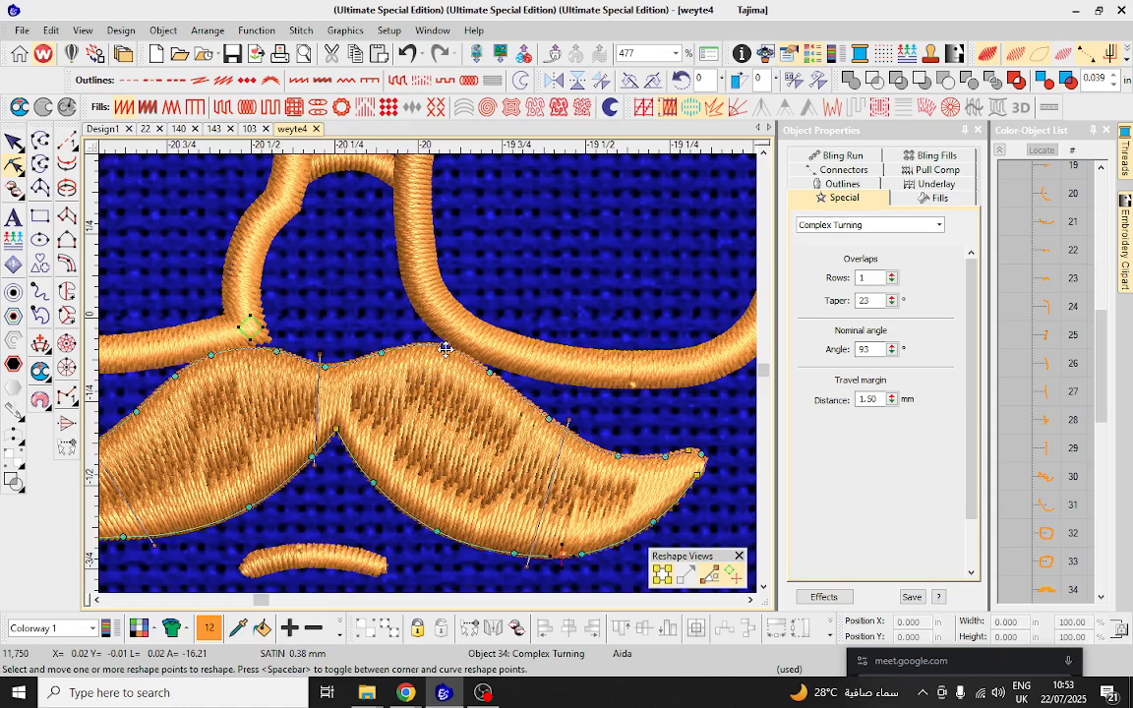
pyautogui.moveTo(444, 347); pyautogui.dragTo(434, 354)
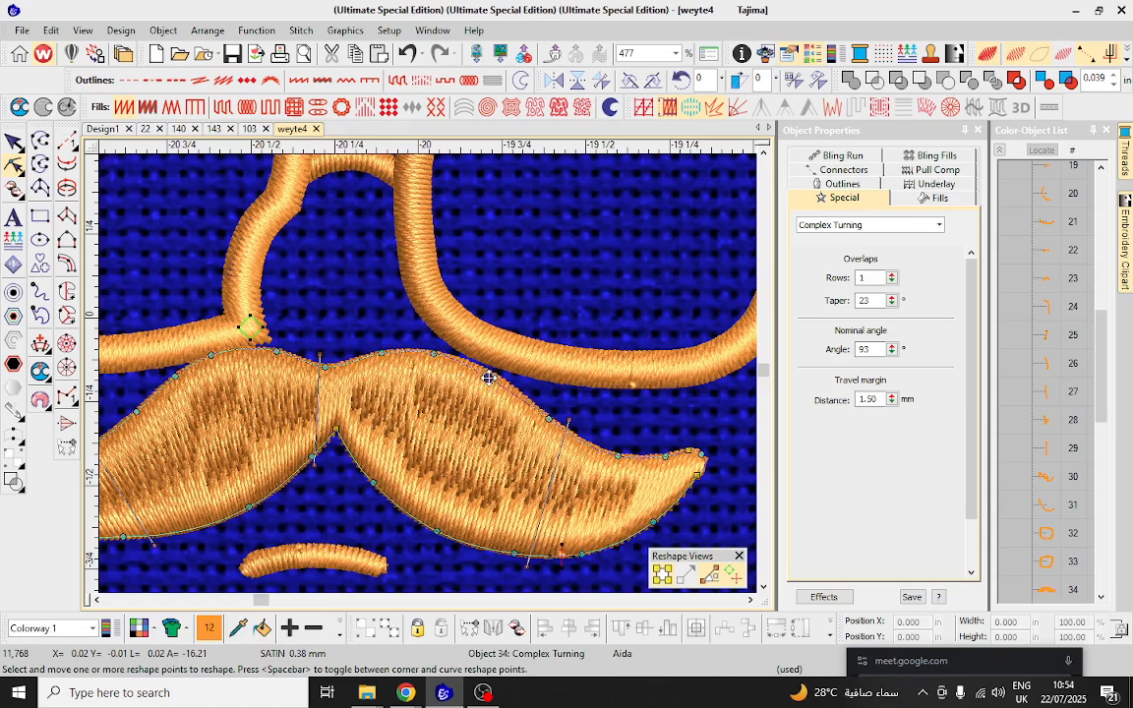
# Rotate the stitch angle lines in the right and left halves of the mustache to nearly vertical.
pyautogui.scroll(-1, 442, 380)
pyautogui.moveTo(501, 412); pyautogui.dragTo(523, 455)
pyautogui.scroll(-2, 381, 376)
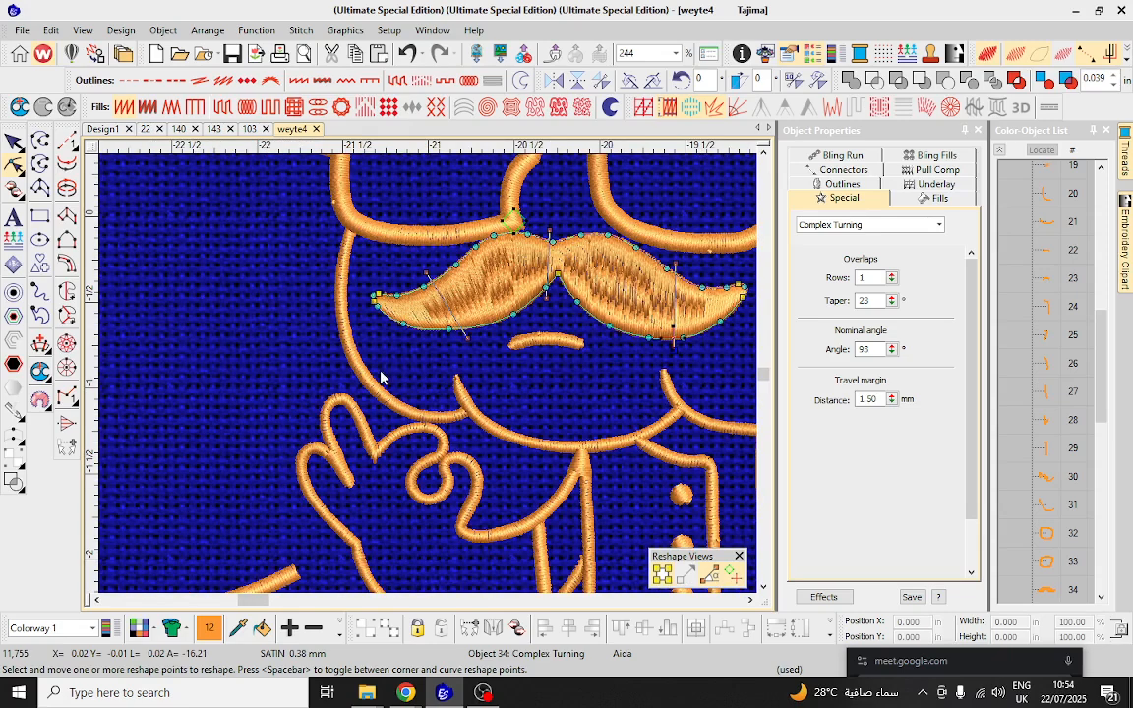
pyautogui.moveTo(467, 337); pyautogui.dragTo(433, 365)
pyautogui.press('Escape')
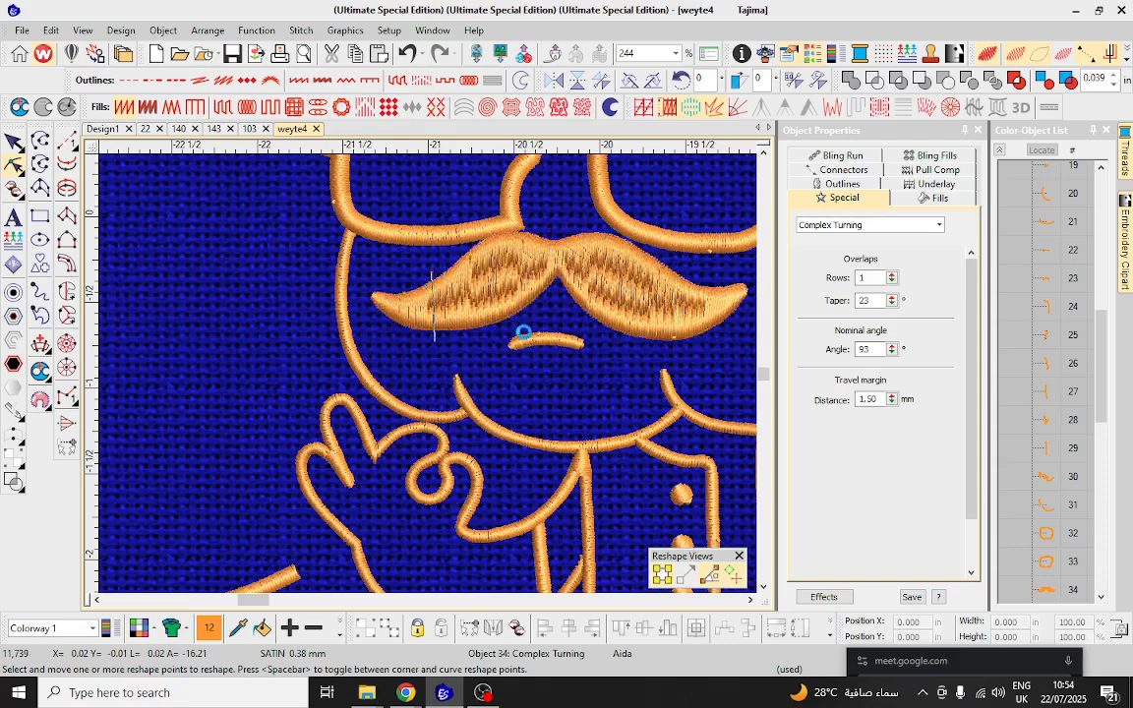
pyautogui.scroll(-2, 529, 327)
pyautogui.scroll(-8, 442, 383)
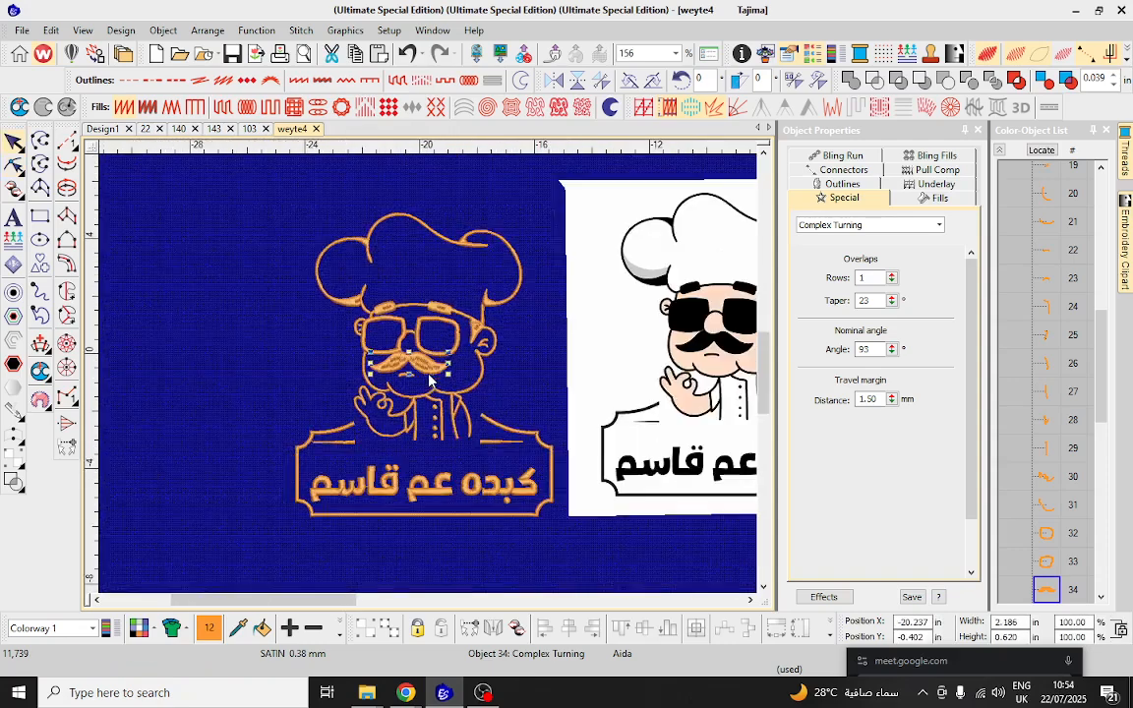
pyautogui.click(481, 471)
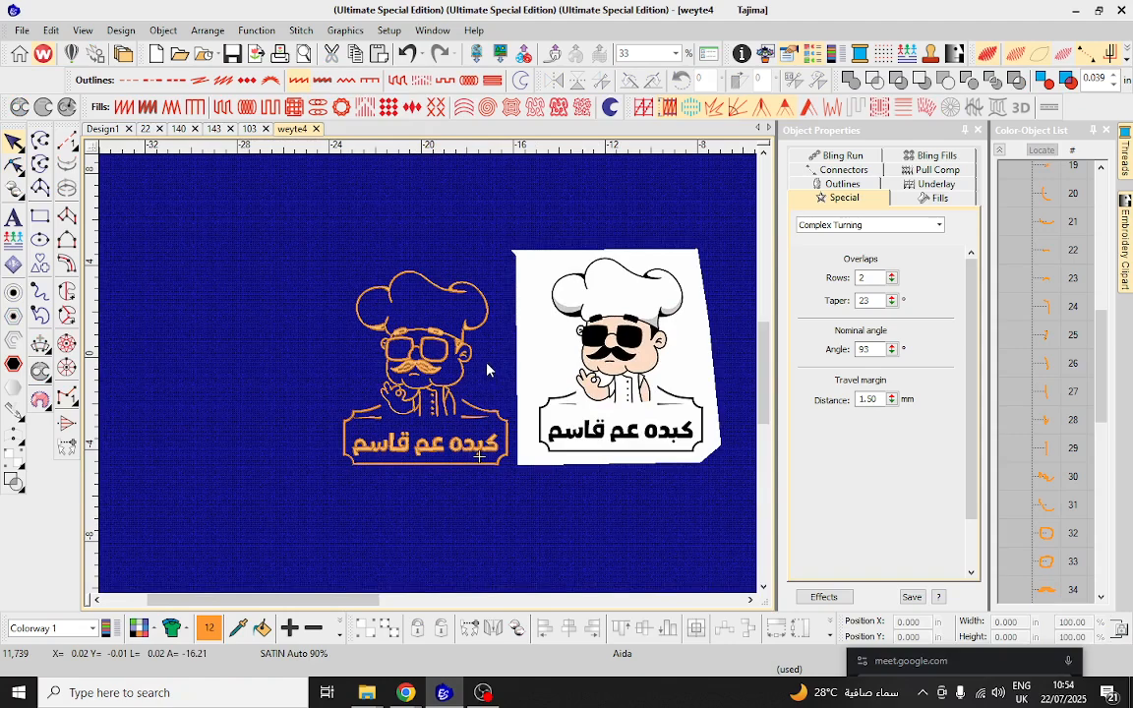
pyautogui.scroll(5, 487, 370)
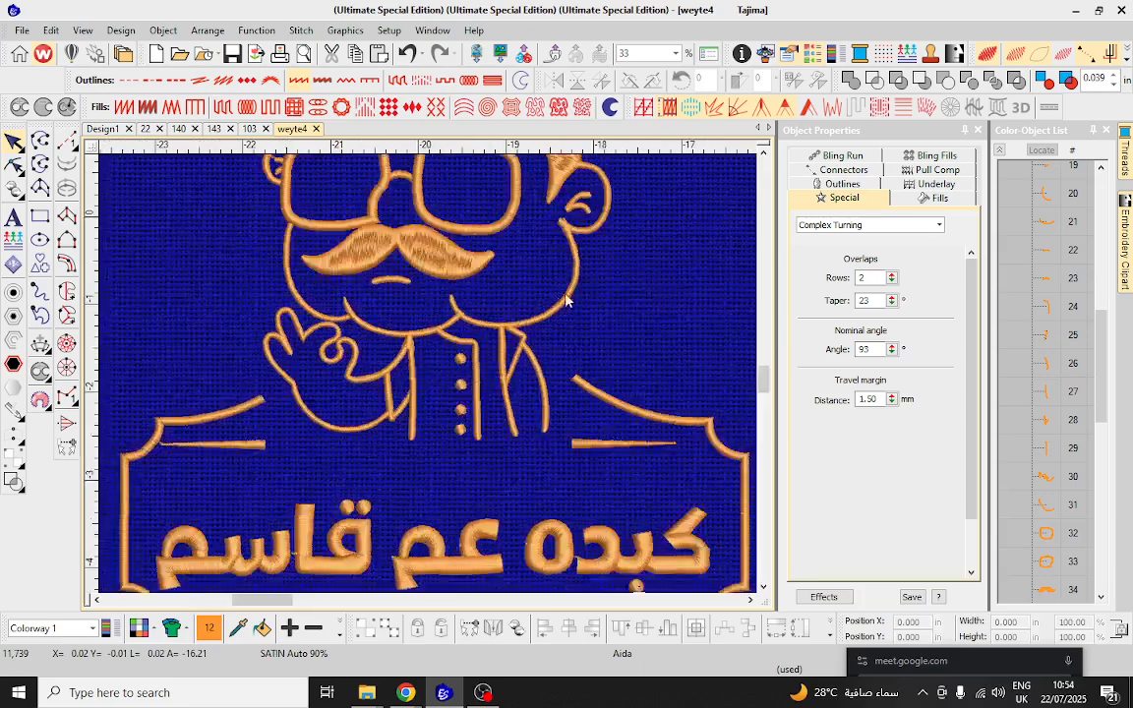
# Add one more stitch angle line to each half of the mustache, the left one at about 104°.
pyautogui.scroll(6, 411, 402)
pyautogui.click(346, 342)
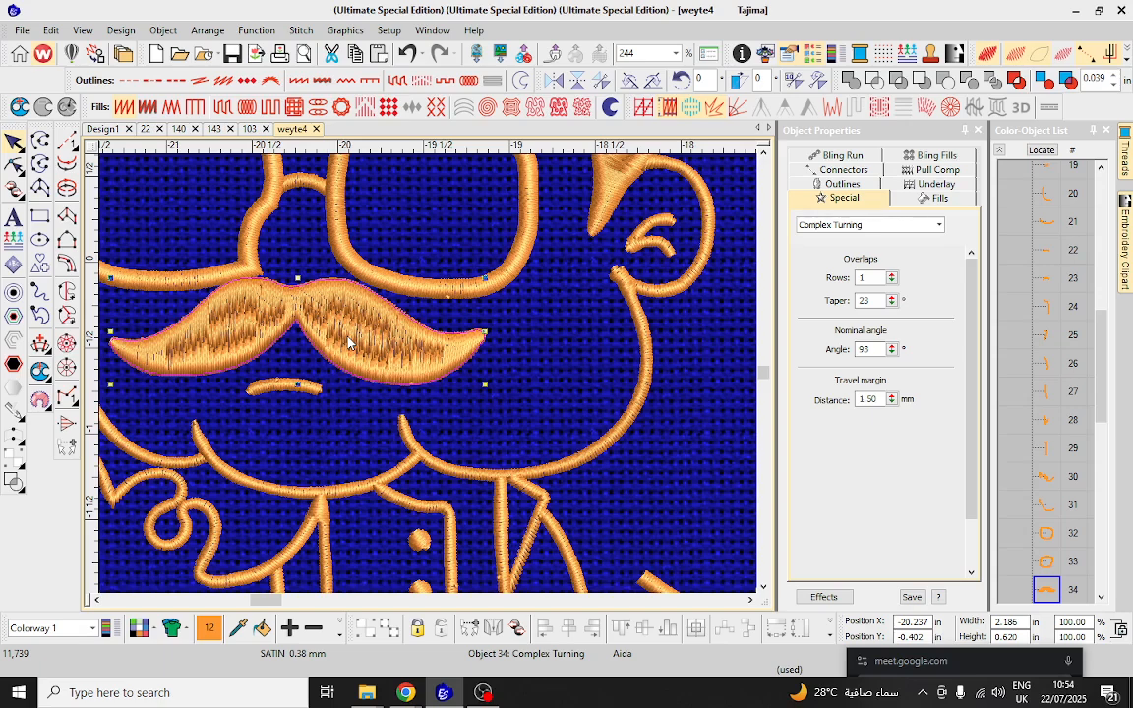
pyautogui.hotkey('ctrl', 'h')
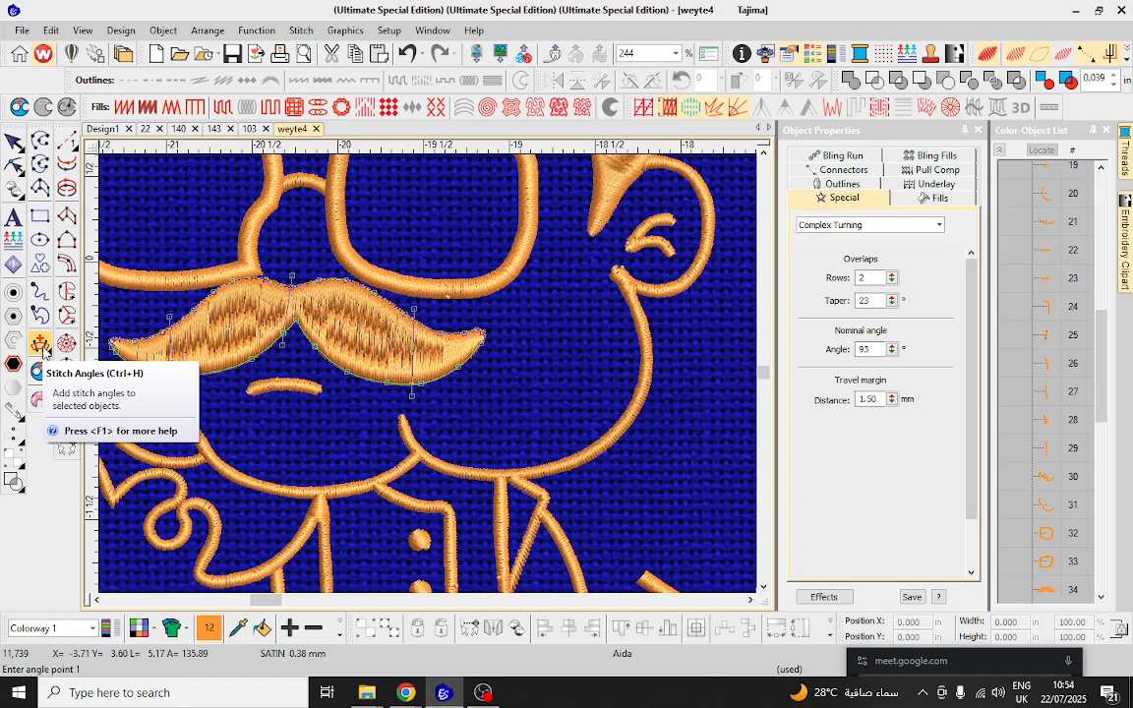
pyautogui.click(352, 399)
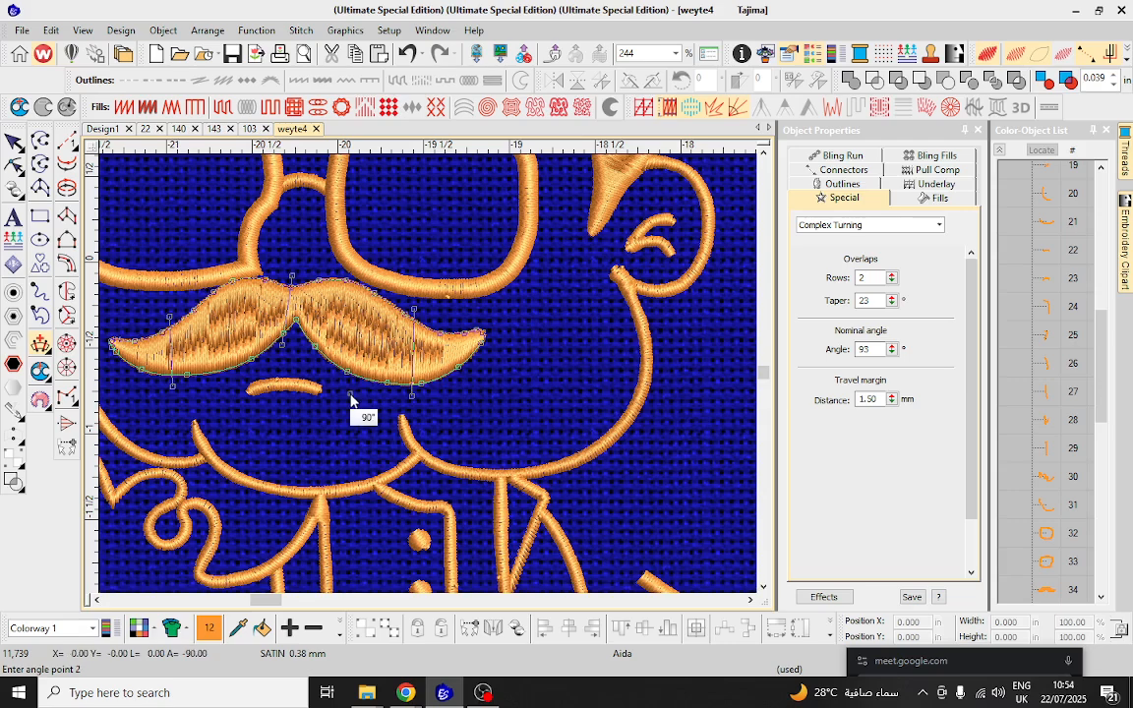
pyautogui.click(366, 266)
pyautogui.click(226, 381)
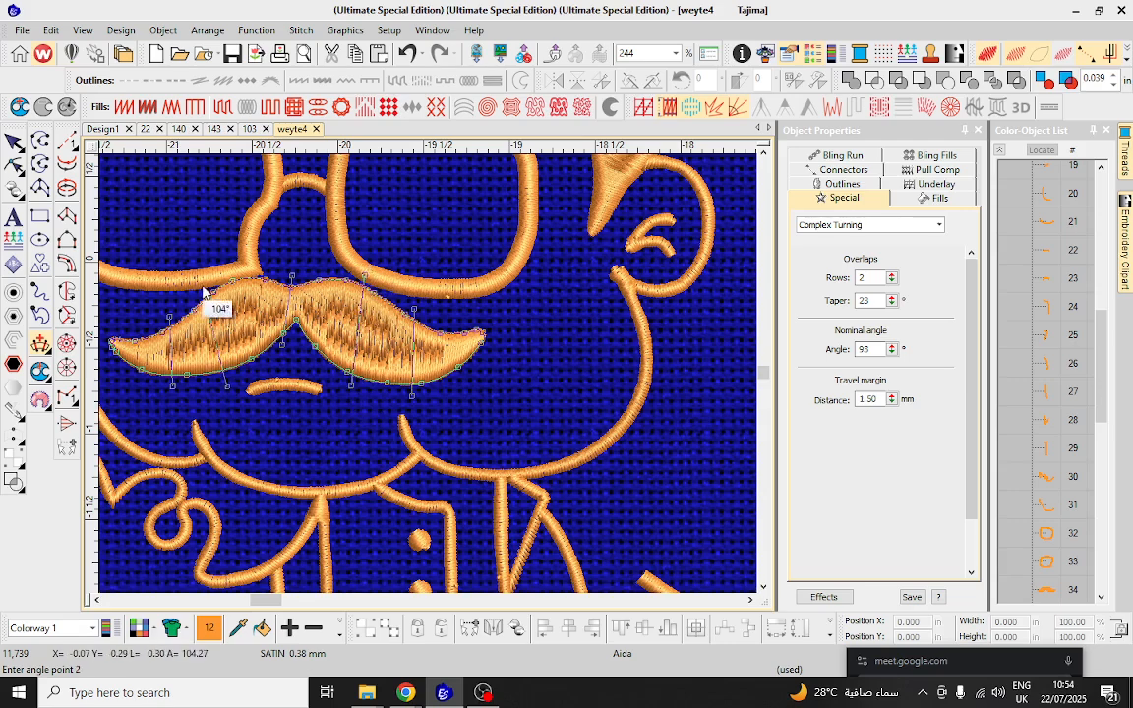
pyautogui.click(202, 291)
pyautogui.press('Return')
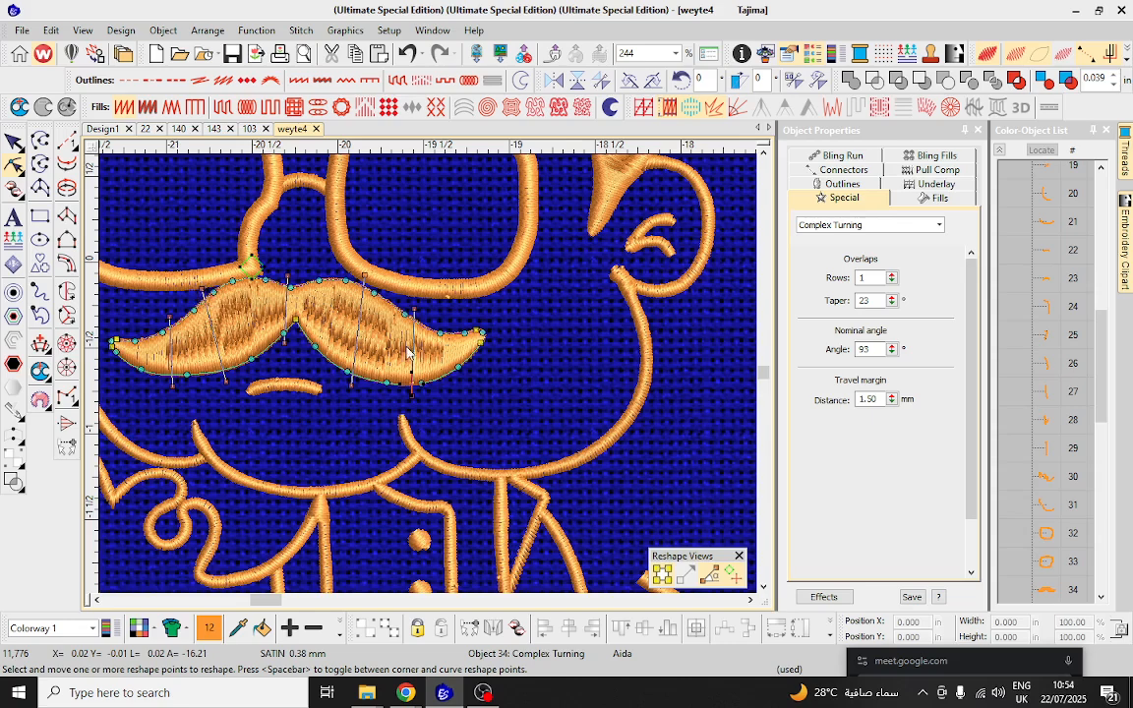
# Pull the mustache's right tip slightly inward, and move its exit point beyond the right tip and its entry point beyond the left tip.
pyautogui.scroll(2, 430, 382)
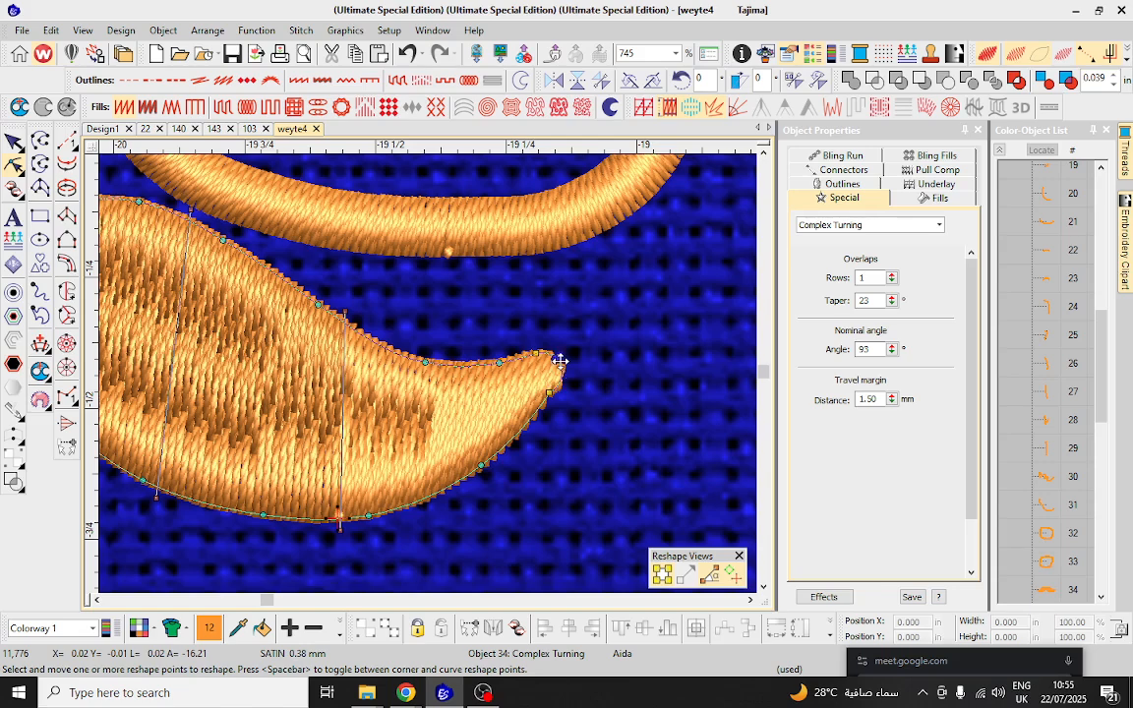
pyautogui.moveTo(555, 359); pyautogui.dragTo(553, 364)
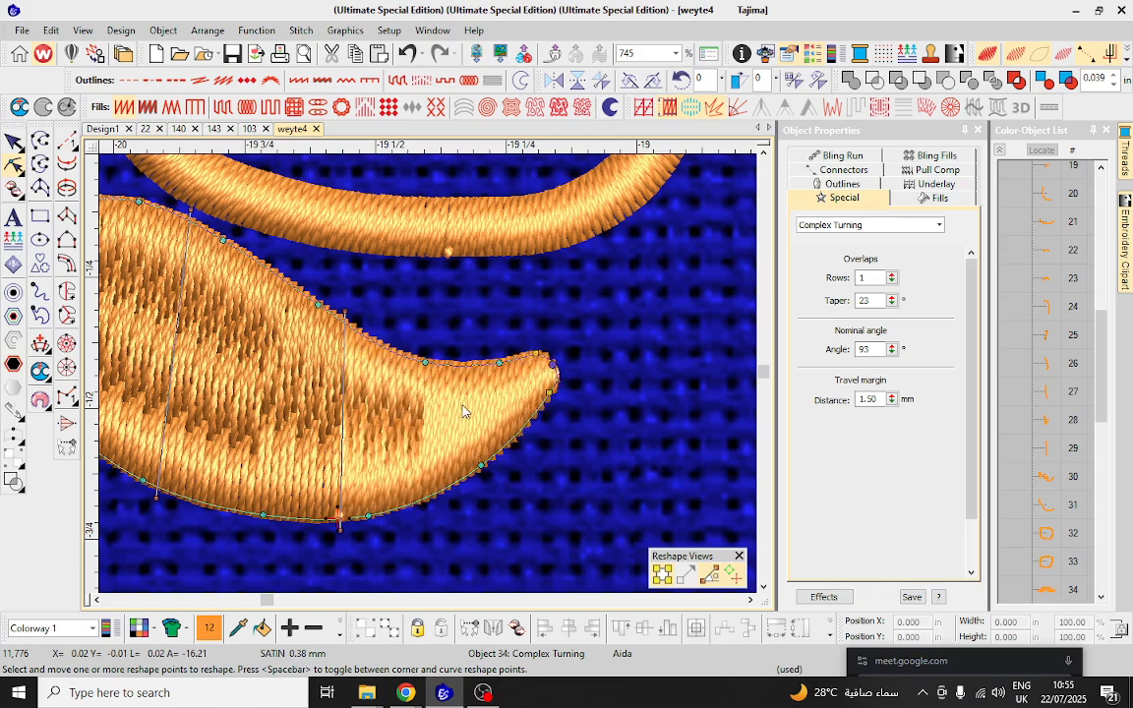
pyautogui.moveTo(336, 509); pyautogui.dragTo(615, 339)
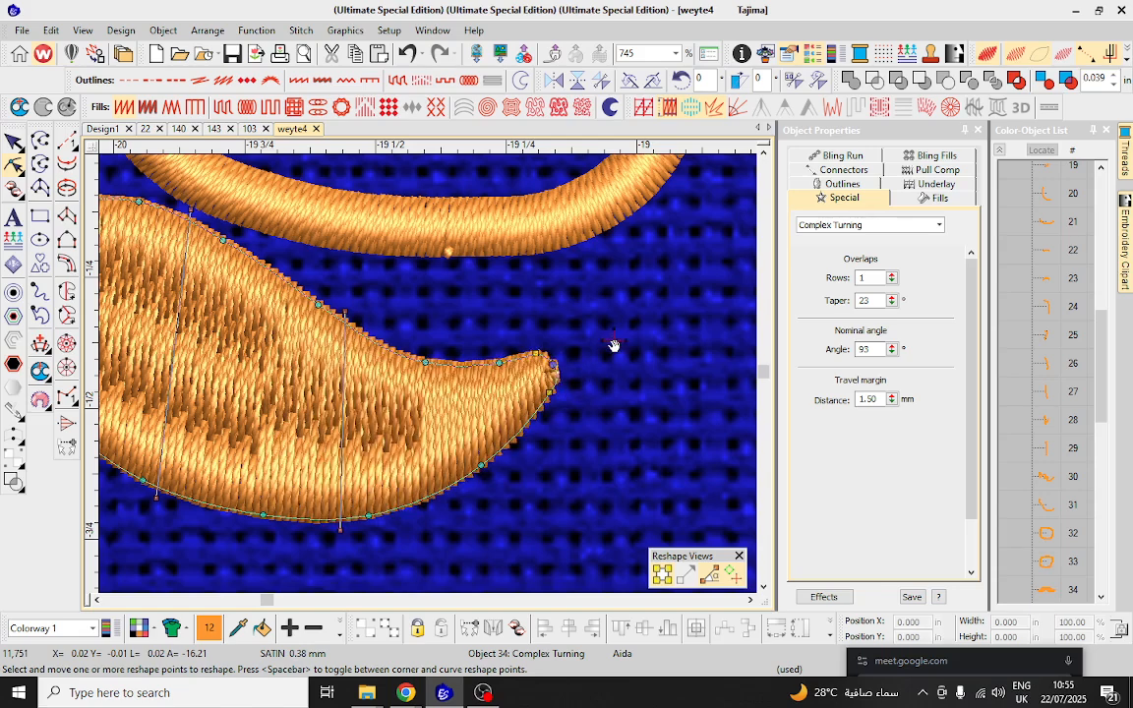
pyautogui.scroll(-2, 421, 384)
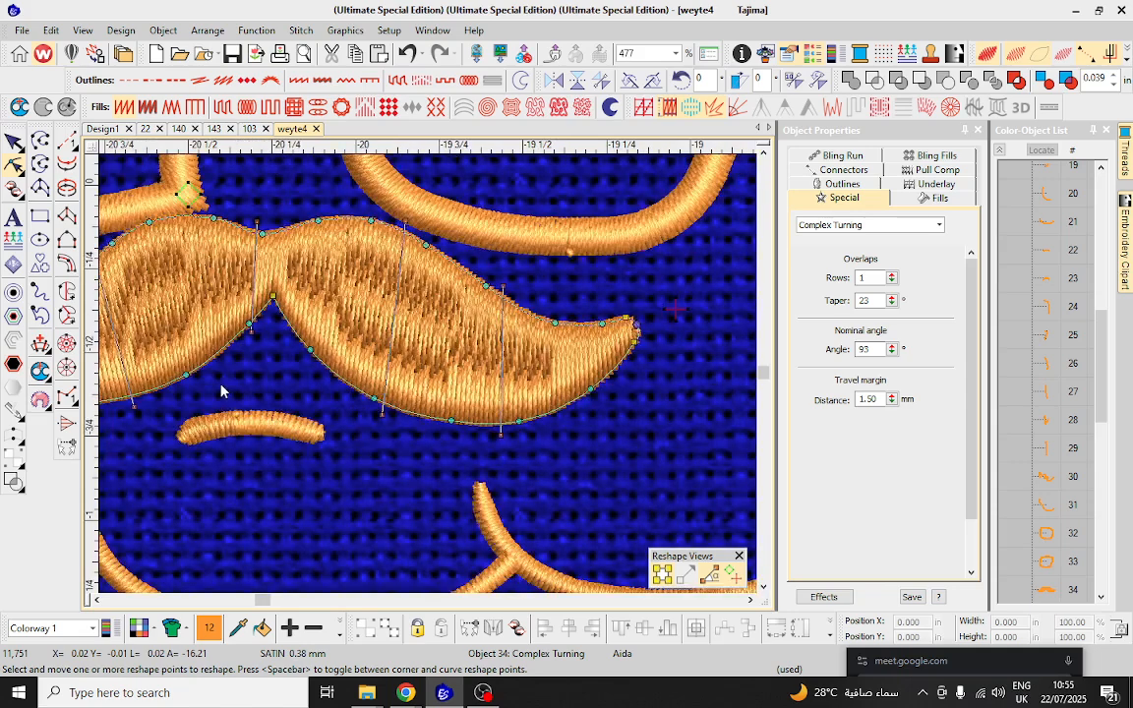
pyautogui.scroll(-2, 429, 374)
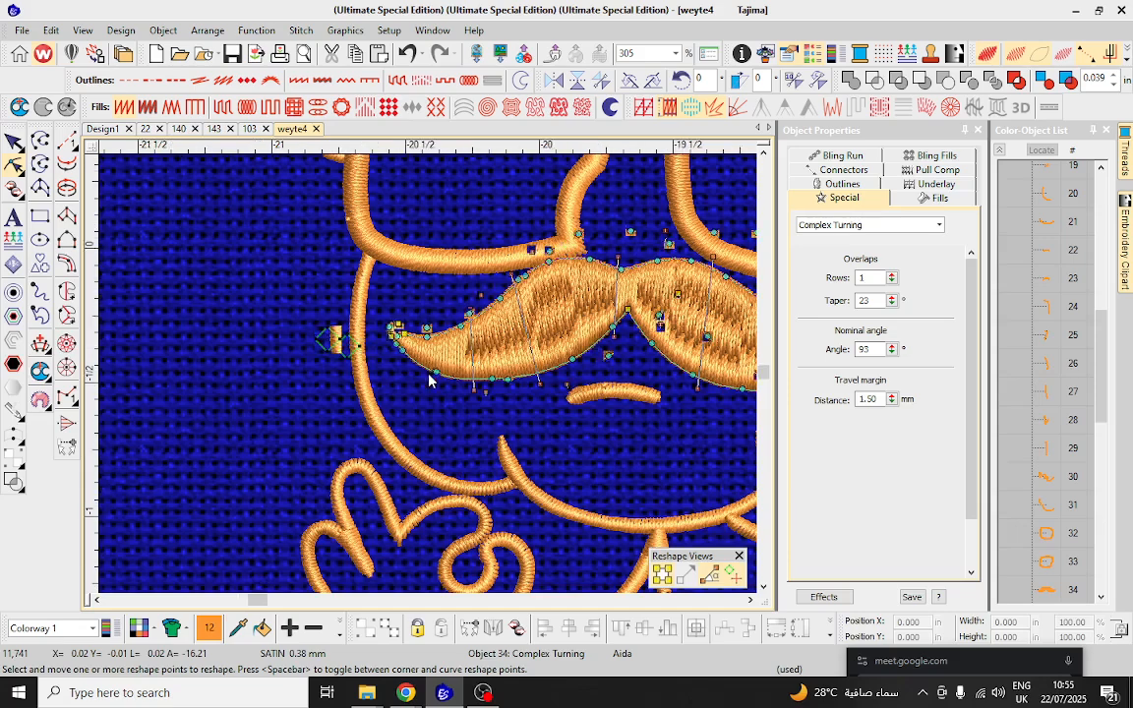
# Lower the mustache's upper center notch slightly and adjust the ends of the center stitch angle line.
pyautogui.scroll(2, 429, 378)
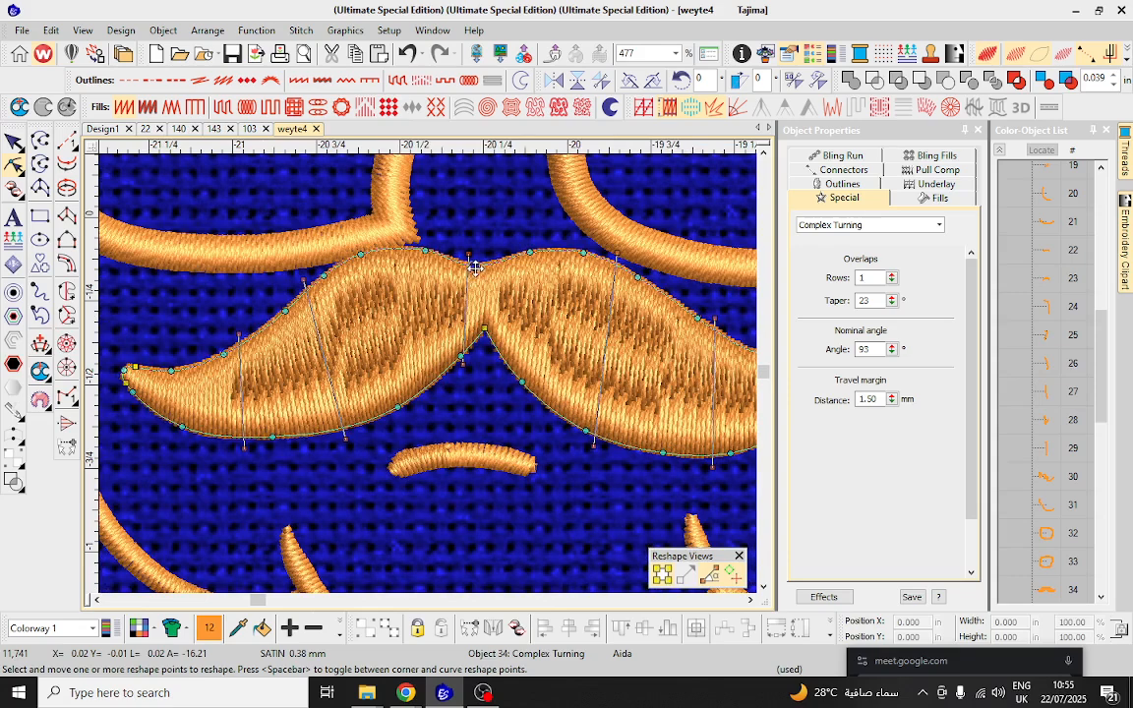
pyautogui.moveTo(475, 268); pyautogui.dragTo(481, 275)
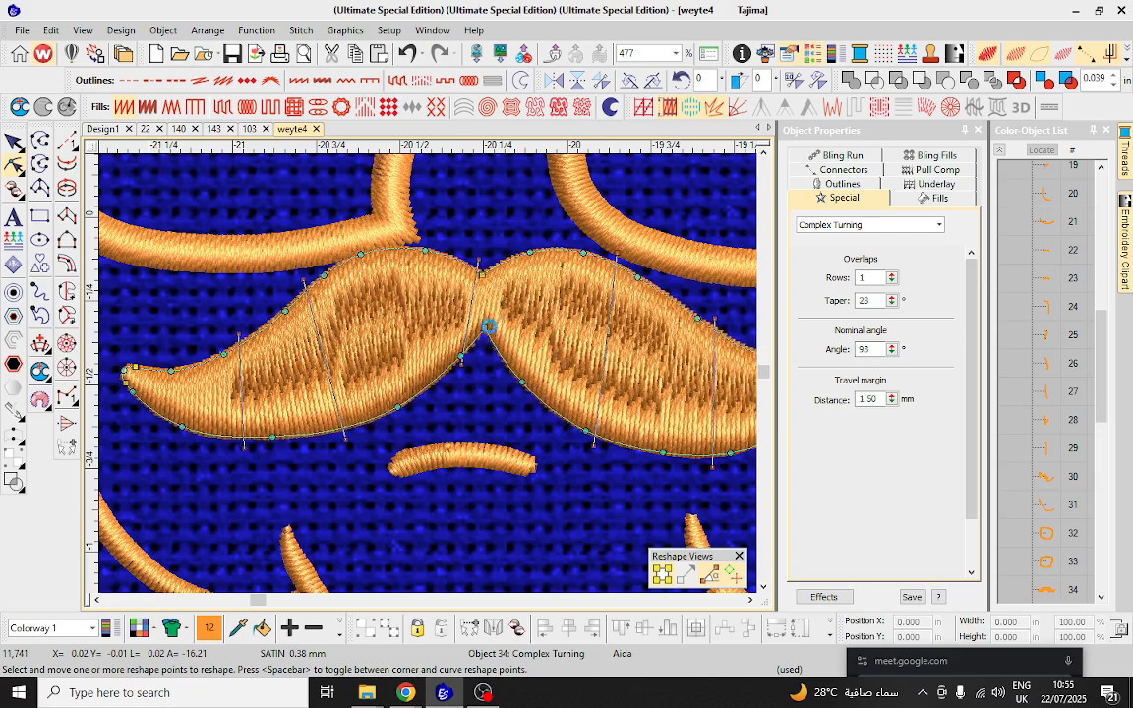
pyautogui.moveTo(460, 360); pyautogui.dragTo(491, 391)
pyautogui.press('Escape')
pyautogui.scroll(-7, 430, 380)
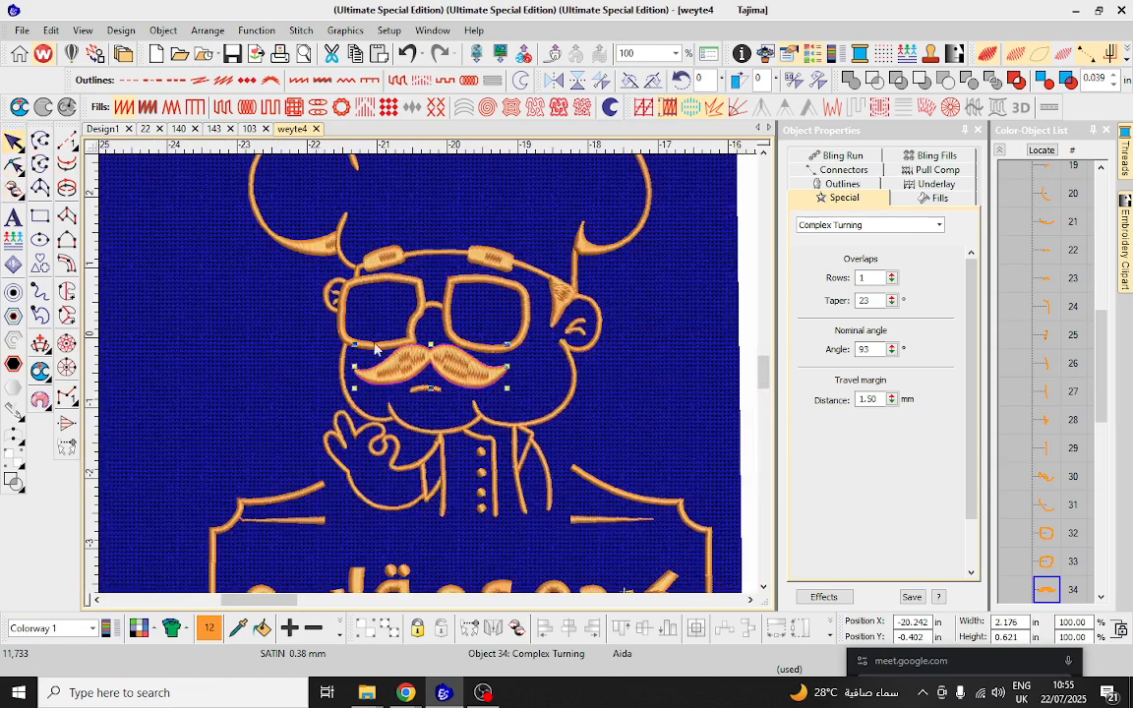
# Shift the original artwork bitmap slightly farther away from the embroidered logo to clear space beside the lettering.
pyautogui.scroll(-2, 446, 377)
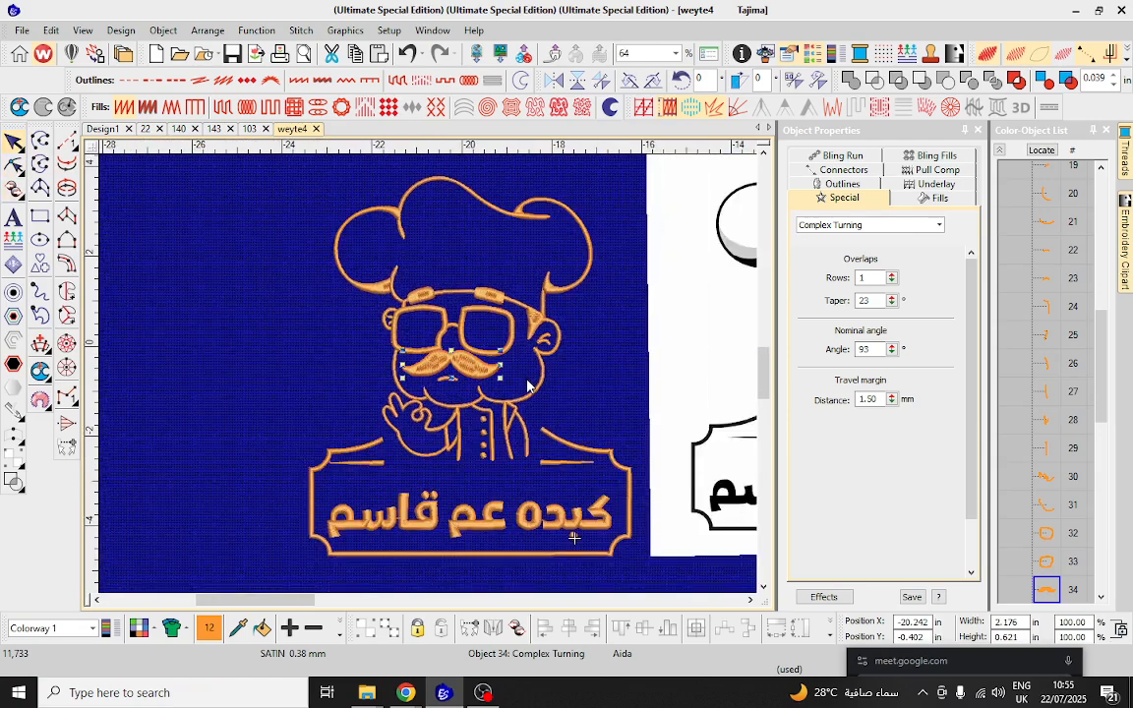
pyautogui.scroll(6, 1078, 280)
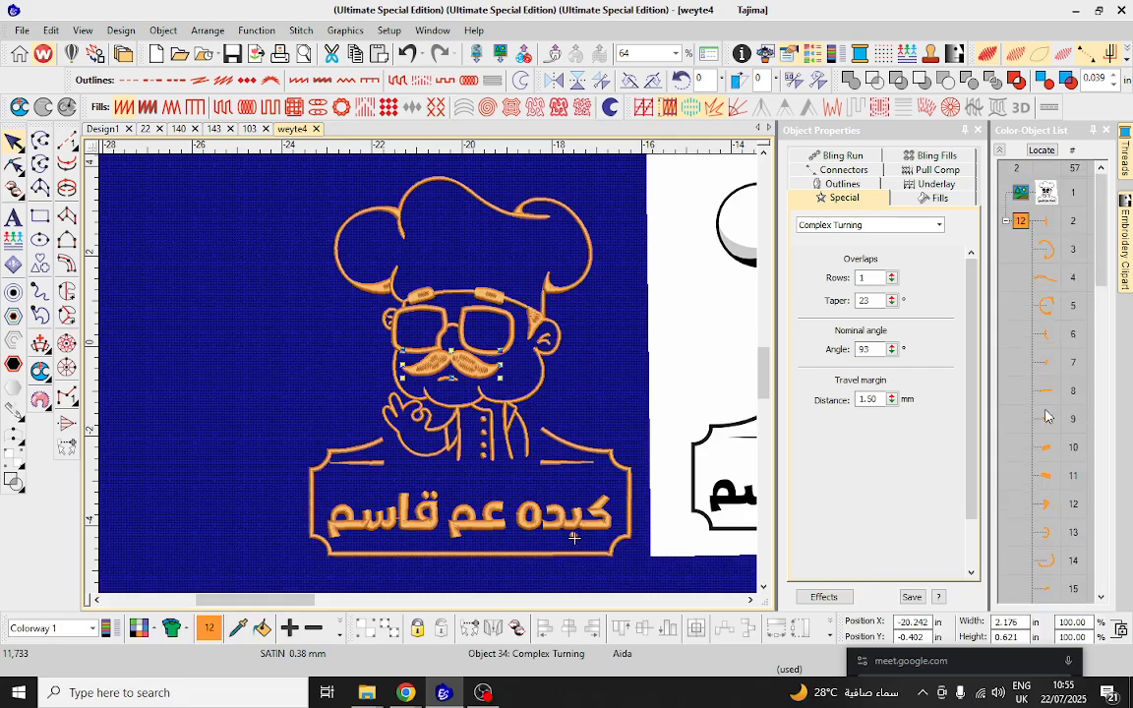
pyautogui.click(605, 519)
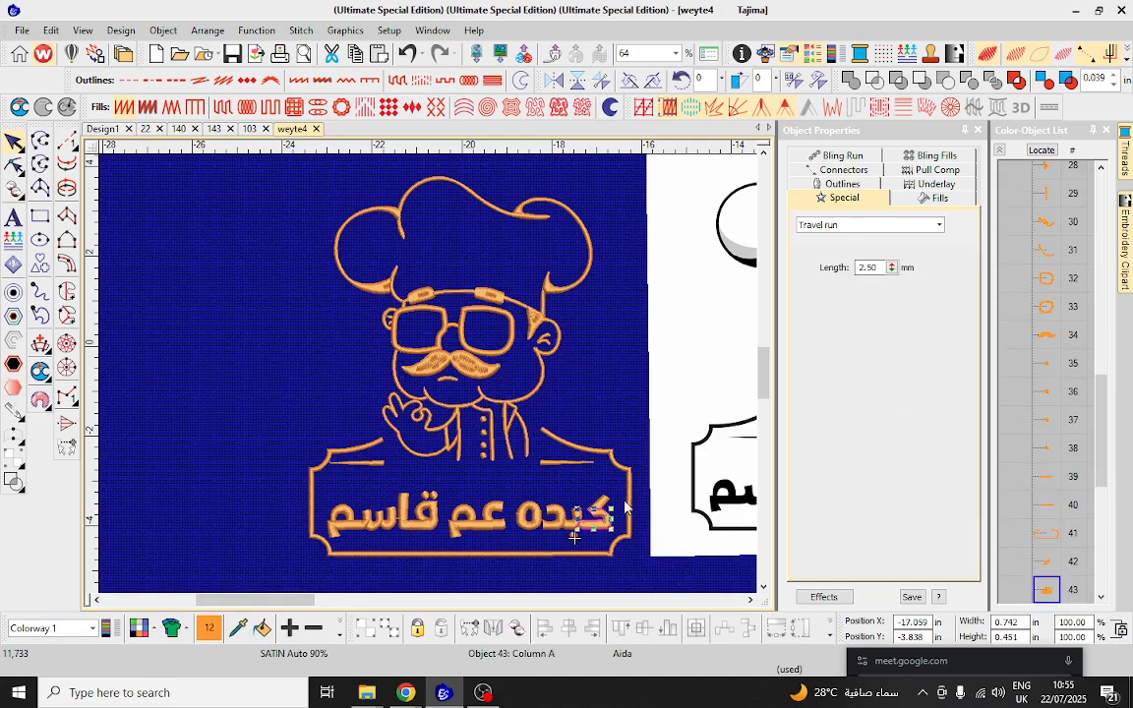
pyautogui.click(659, 500)
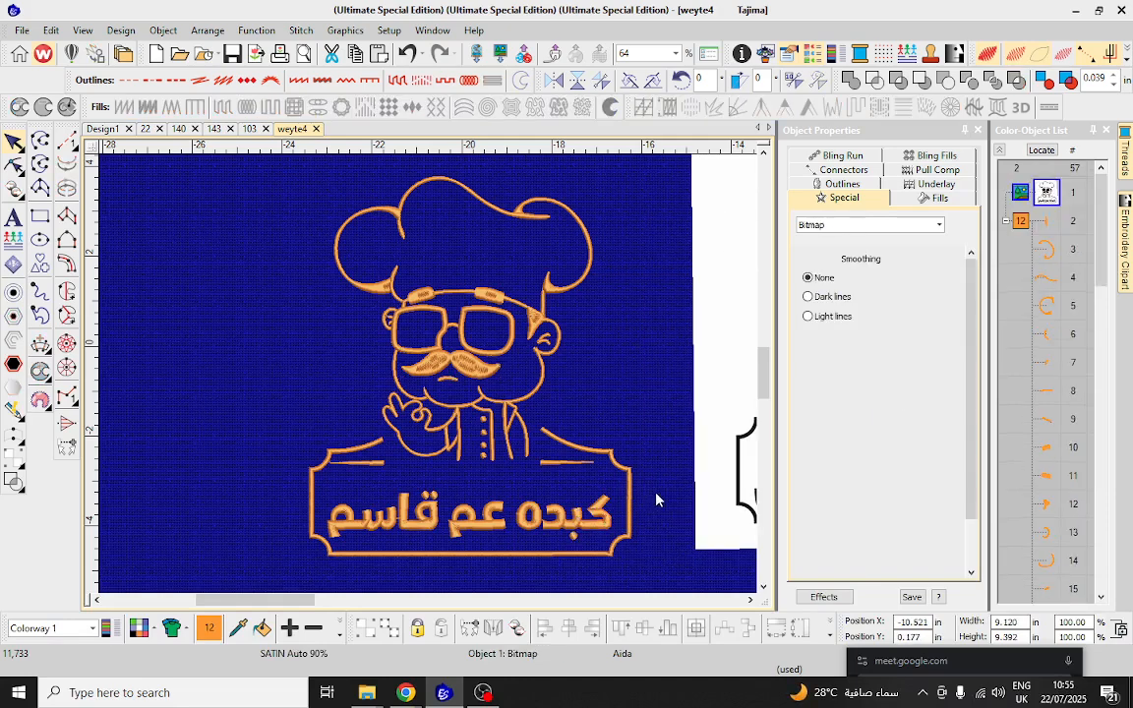
# Combine all the Arabic lettering objects, including their dots, into one branched object, with entry below the right end and exit below the left end.
pyautogui.moveTo(657, 489); pyautogui.dragTo(369, 480)
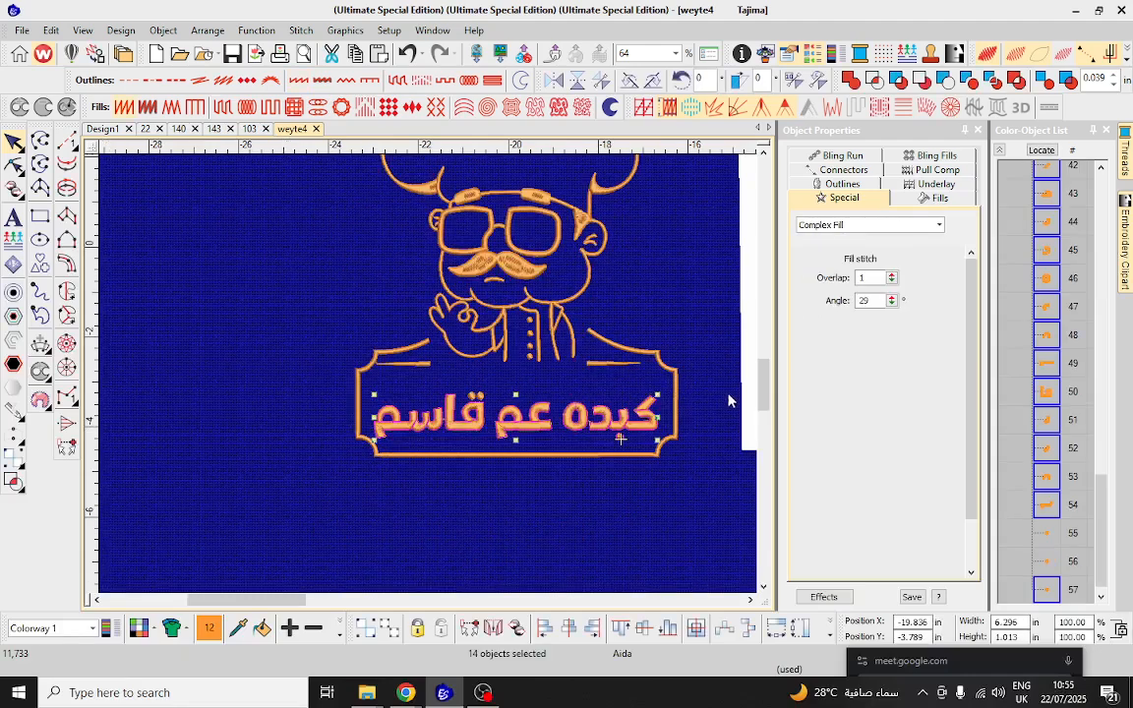
pyautogui.moveTo(745, 381); pyautogui.dragTo(376, 486)
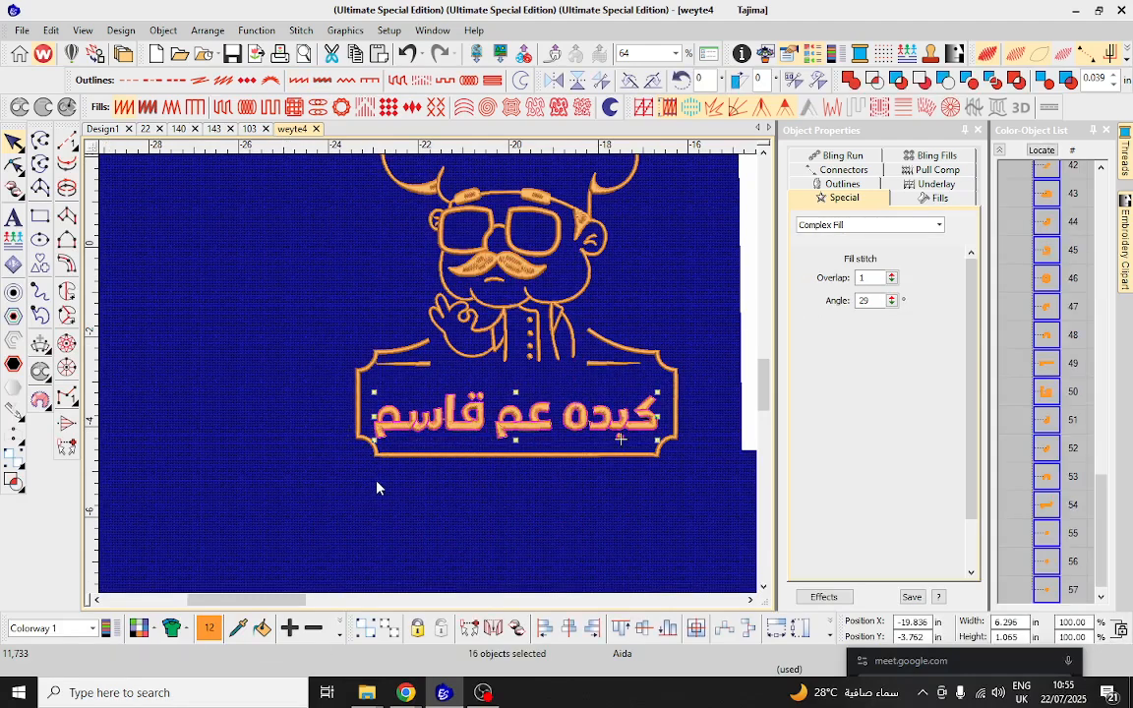
pyautogui.click(67, 449)
pyautogui.click(649, 476)
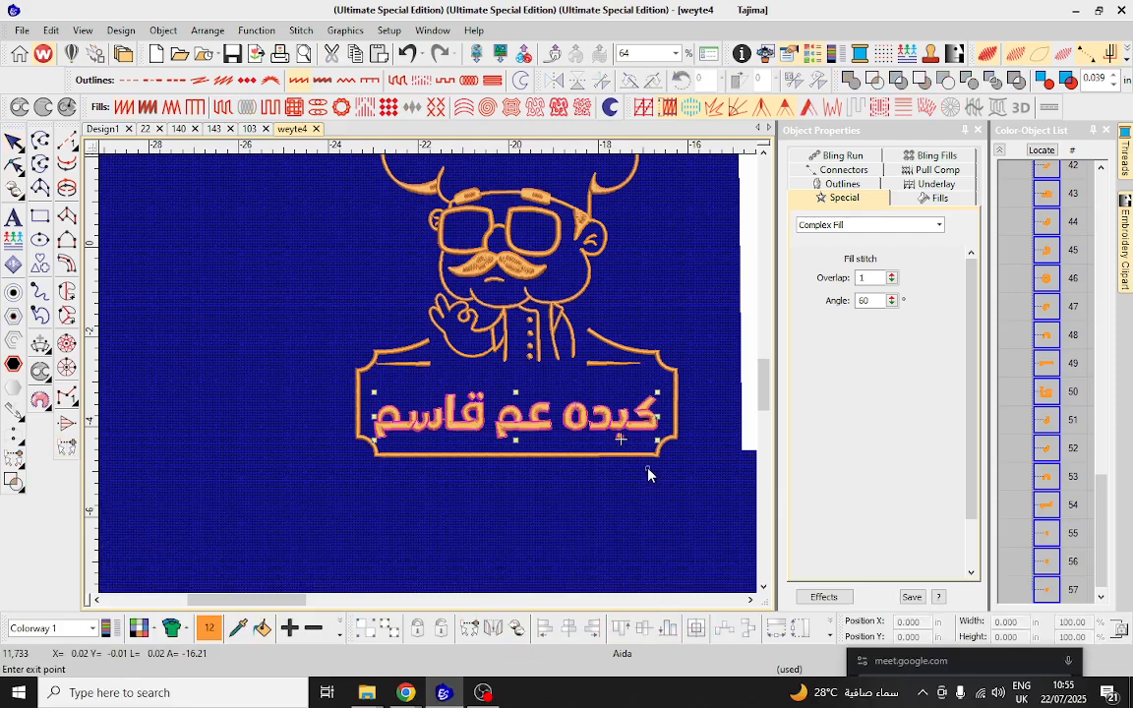
pyautogui.click(398, 480)
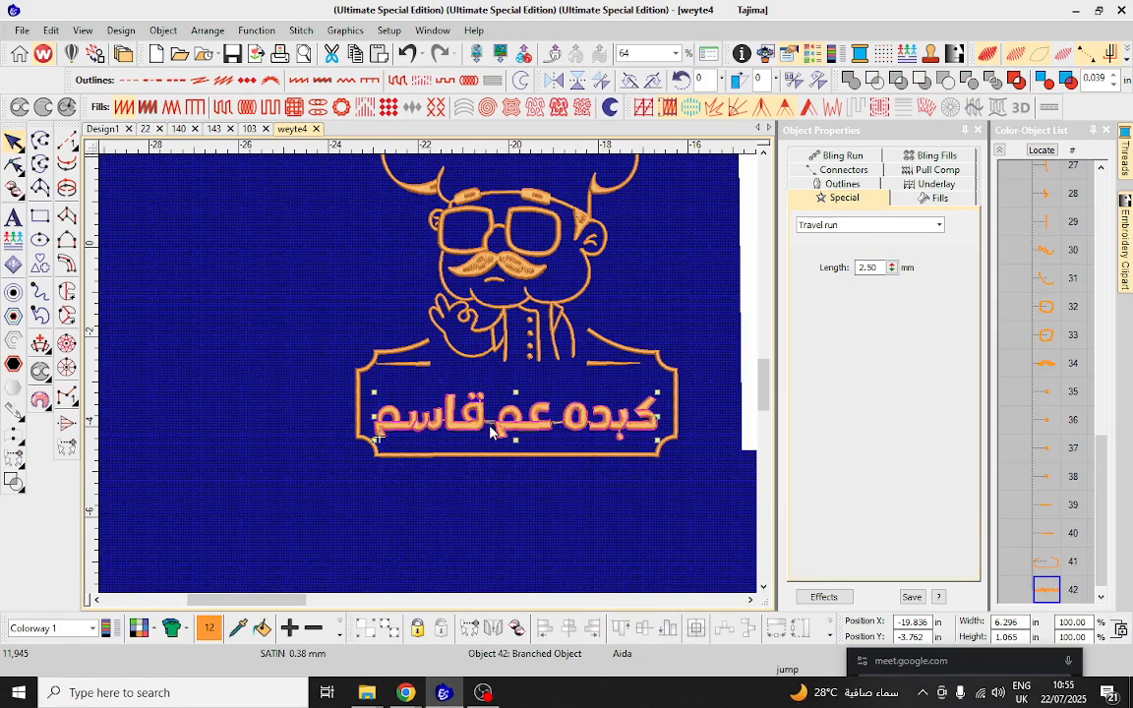
# Move the branched lettering's entry point to the frame's right edge and its exit point just outside the frame's left edge.
pyautogui.press('h')
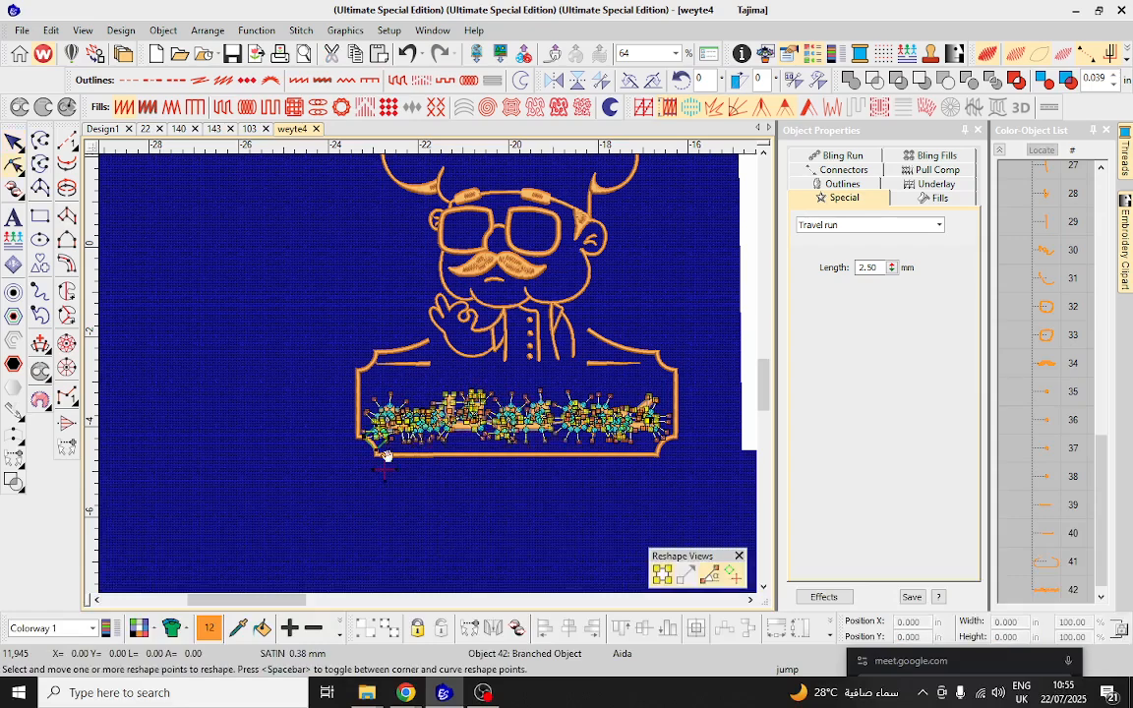
pyautogui.moveTo(379, 442); pyautogui.dragTo(421, 462)
pyautogui.moveTo(368, 447); pyautogui.dragTo(674, 393)
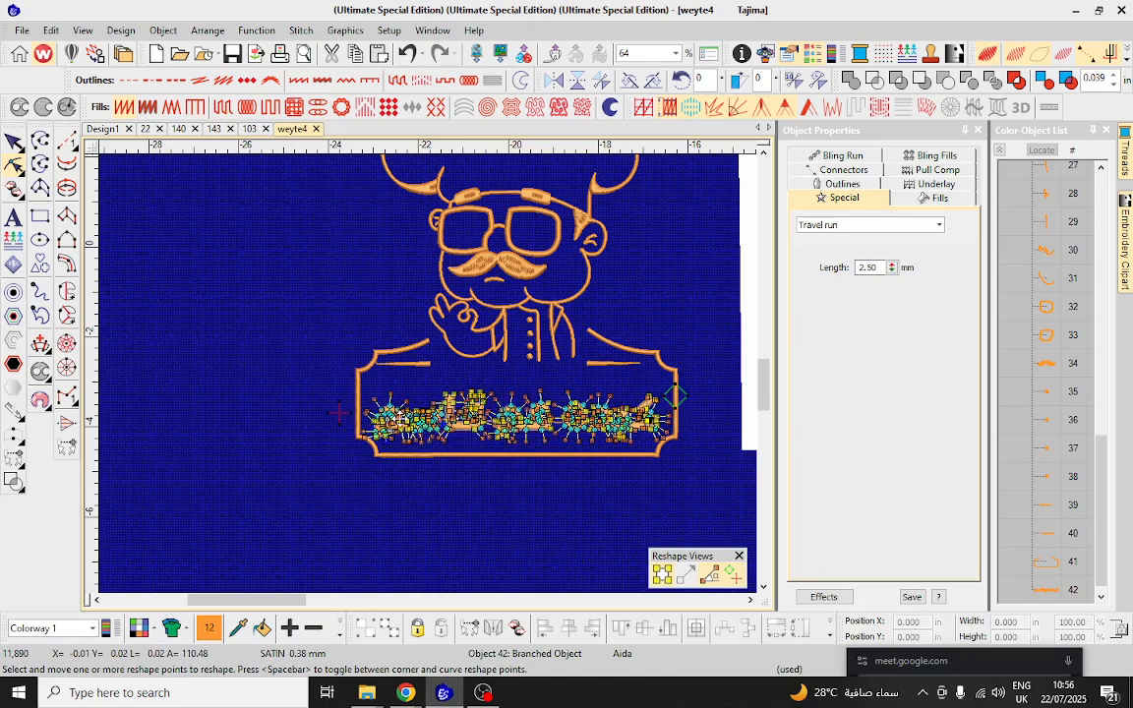
pyautogui.click(15, 143)
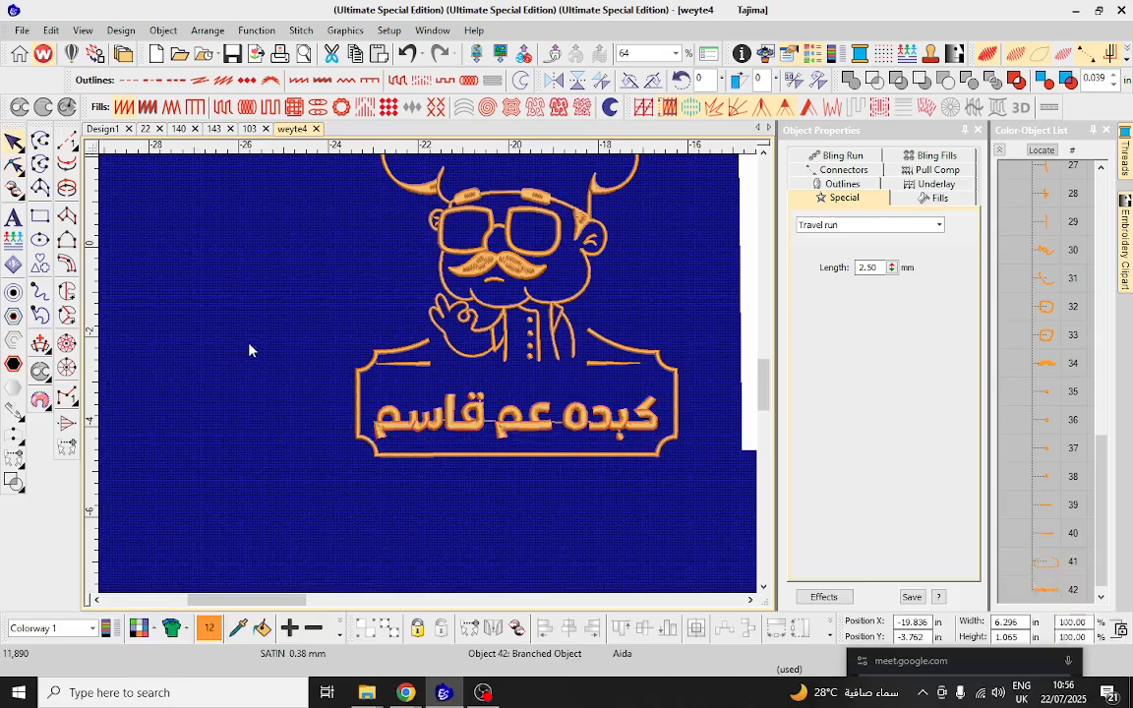
# Combine all chef and frame objects except the lettering into one branched object, accepting the default entry and exit points.
pyautogui.scroll(-1, 457, 391)
pyautogui.scroll(-2, 457, 391)
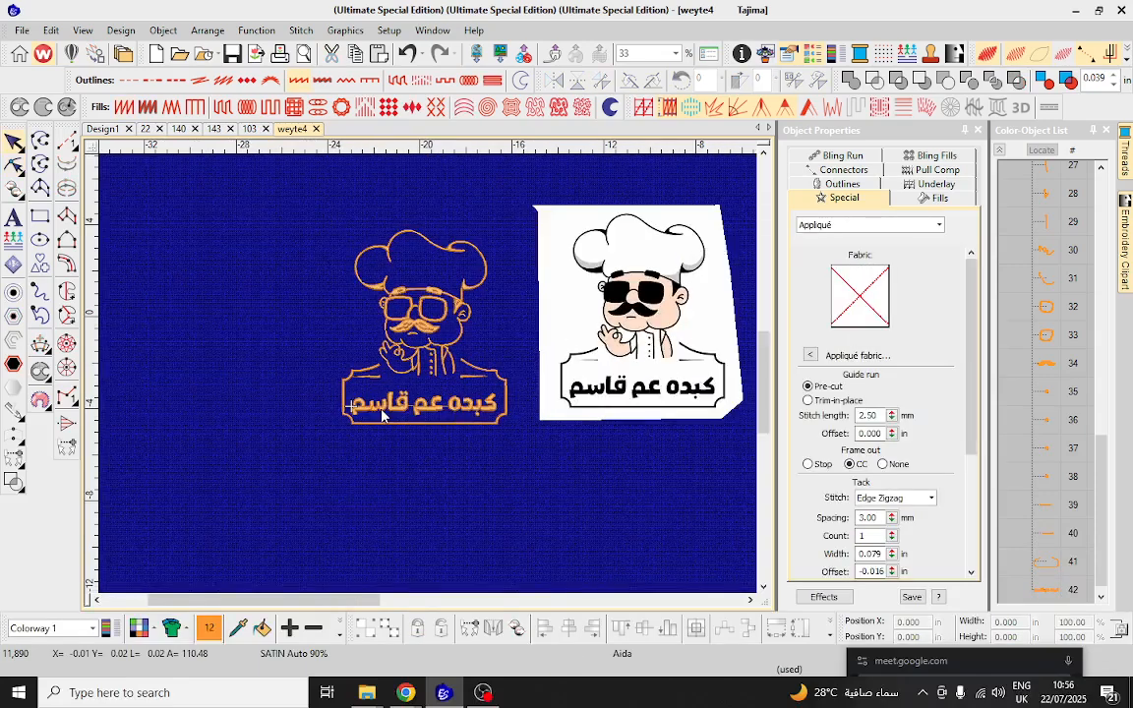
pyautogui.moveTo(279, 196); pyautogui.dragTo(518, 460)
pyautogui.scroll(3, 443, 401)
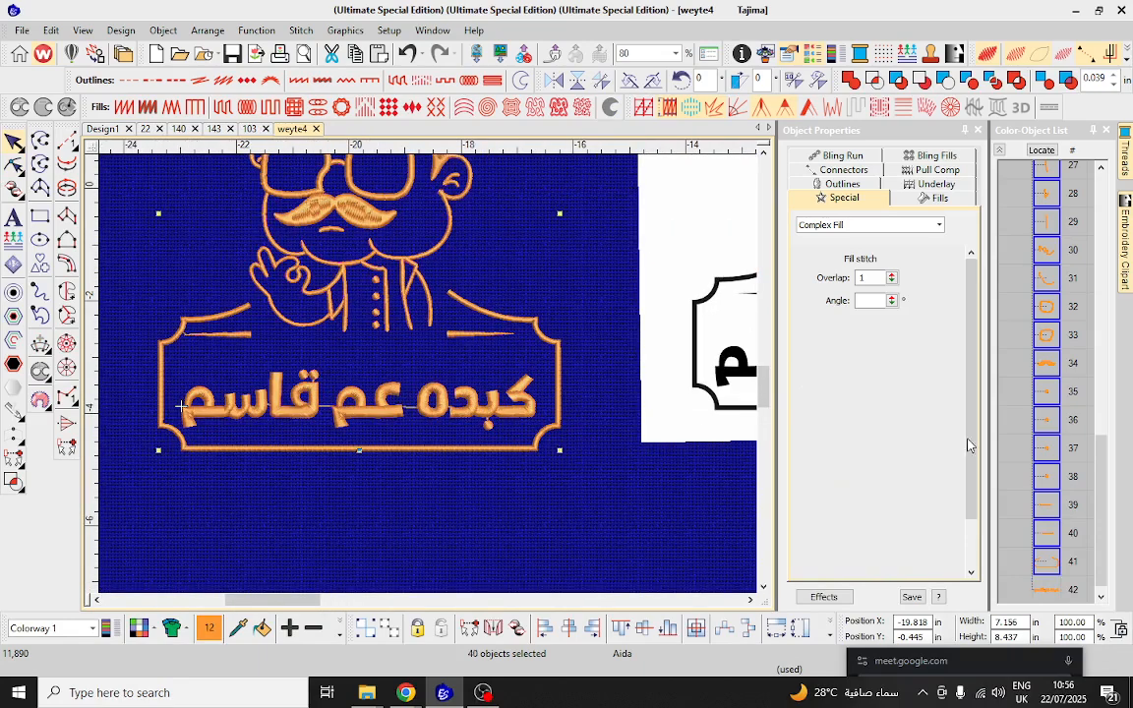
pyautogui.keyDown('ctrl'); pyautogui.click(1046, 590); pyautogui.keyUp('ctrl')
pyautogui.scroll(-2, 429, 381)
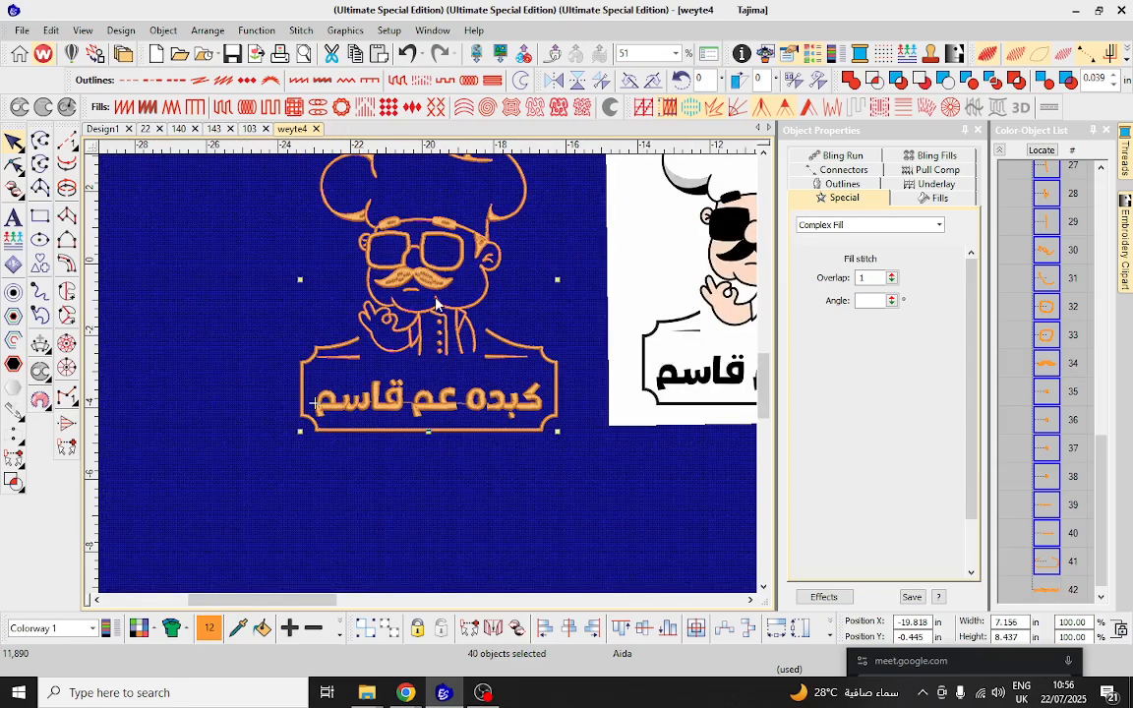
pyautogui.click(67, 448)
pyautogui.press('Return')
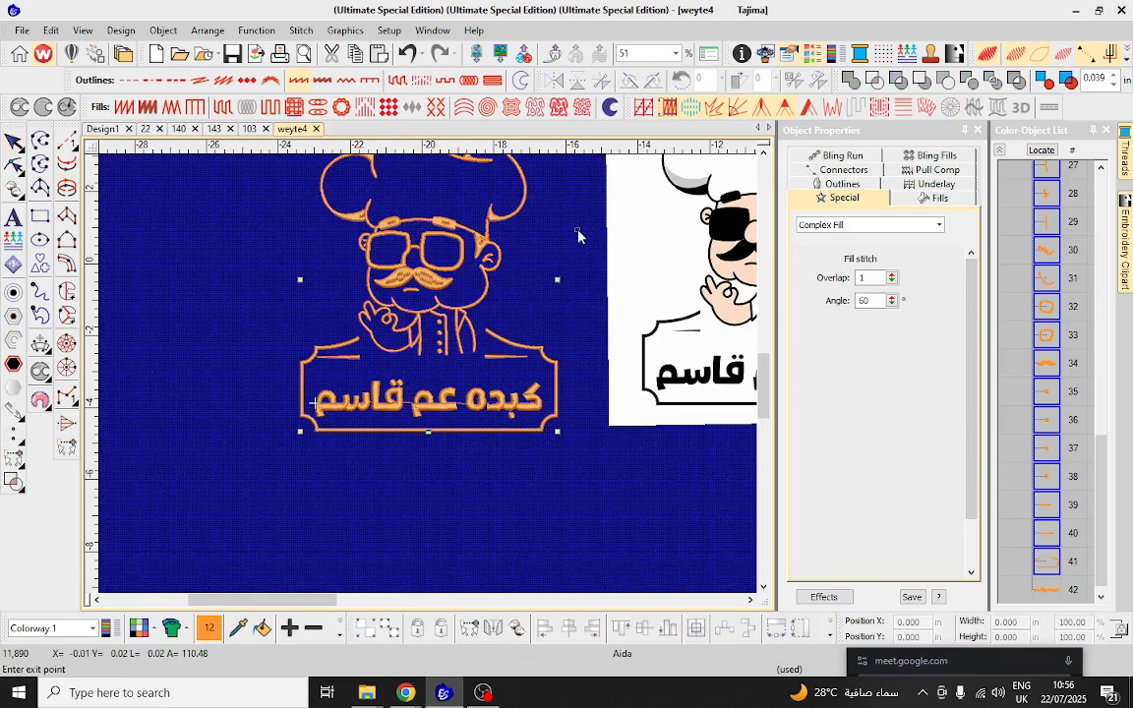
pyautogui.press('Return')
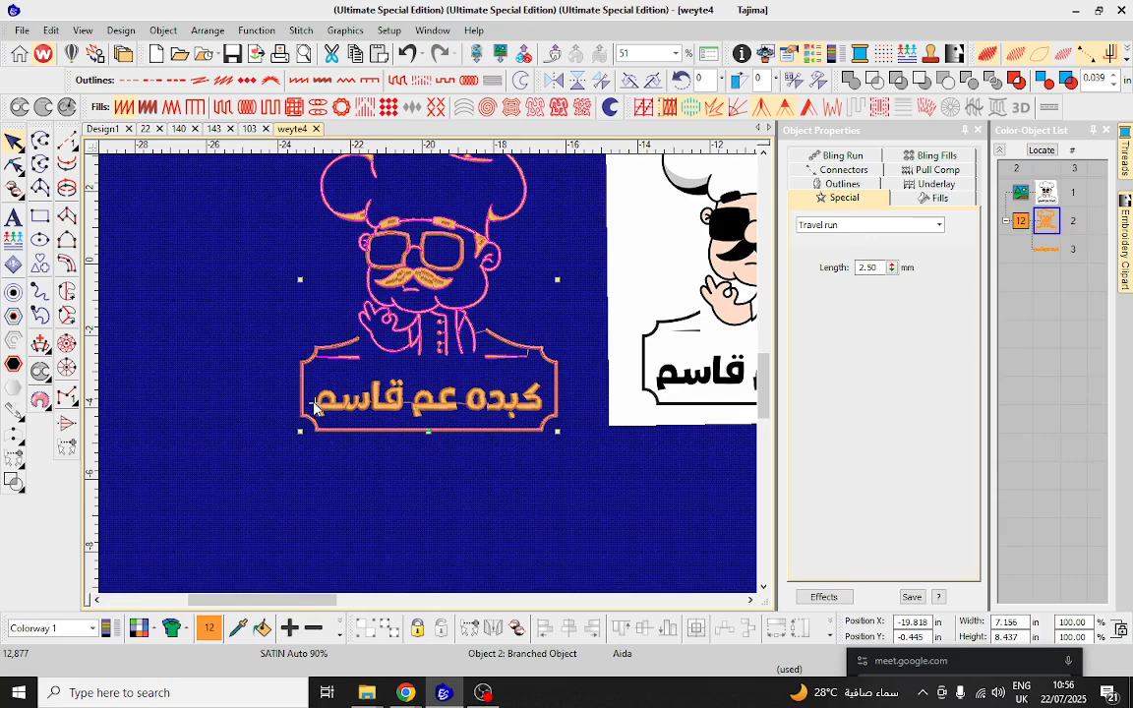
# Apply Auto Start & End at the design's center, maintained automatically and matched both horizontally and vertically.
pyautogui.scroll(-2, 449, 382)
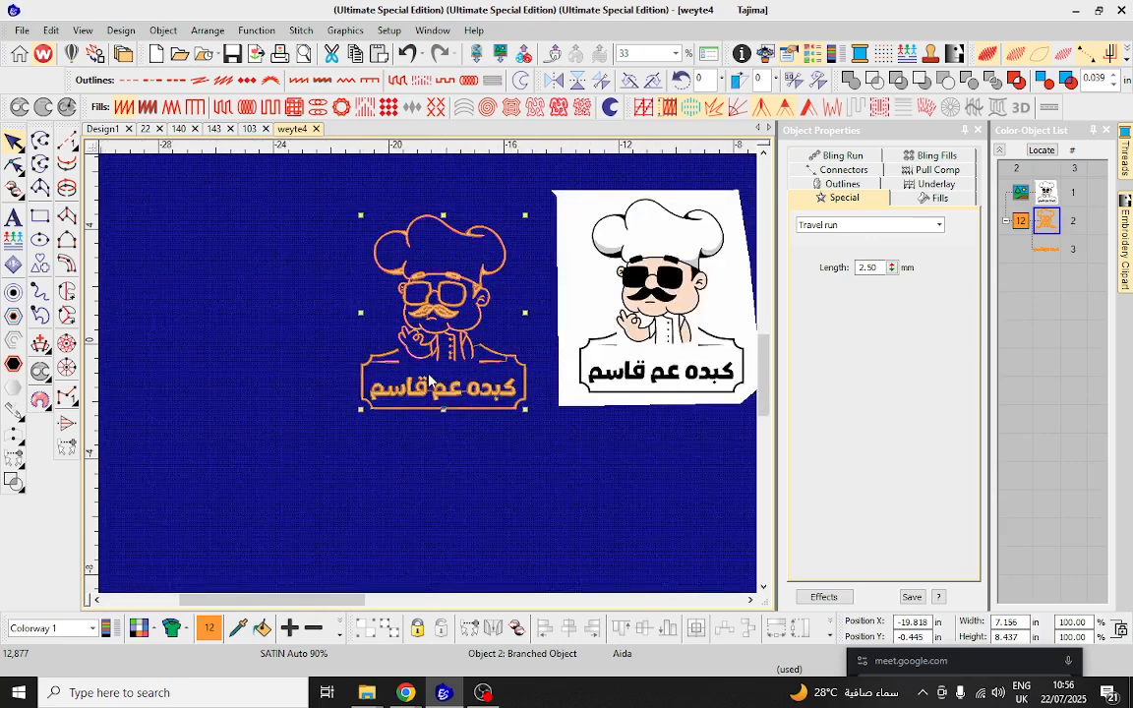
pyautogui.scroll(2, 433, 315)
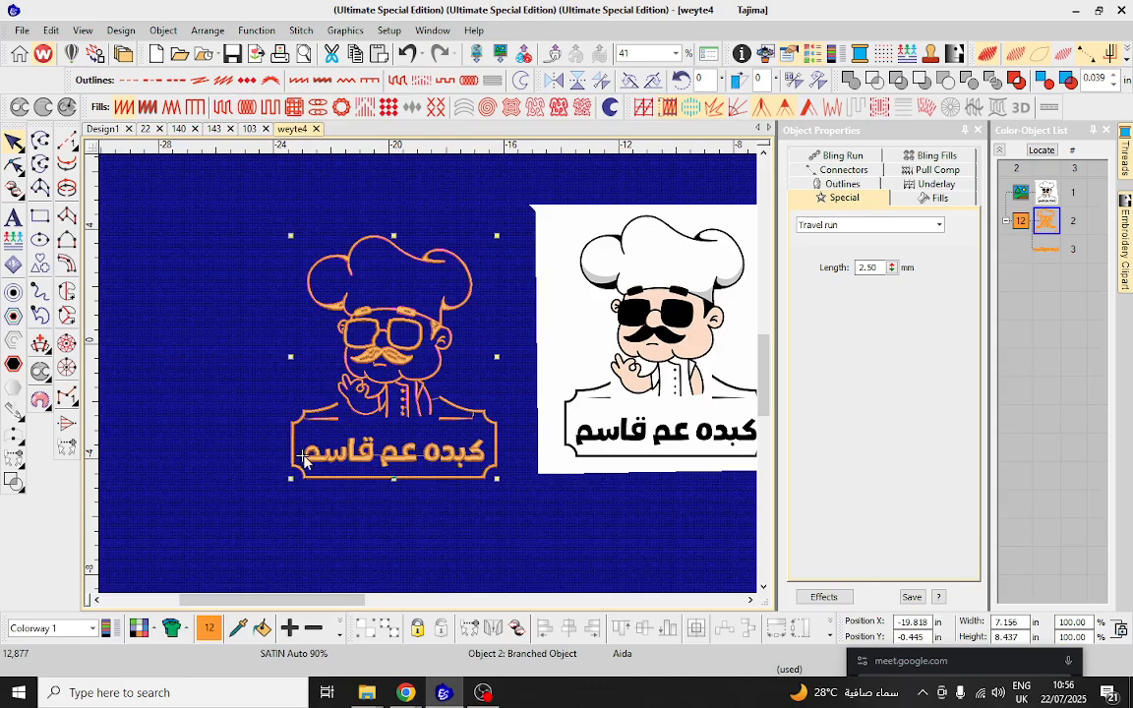
pyautogui.click(121, 31)
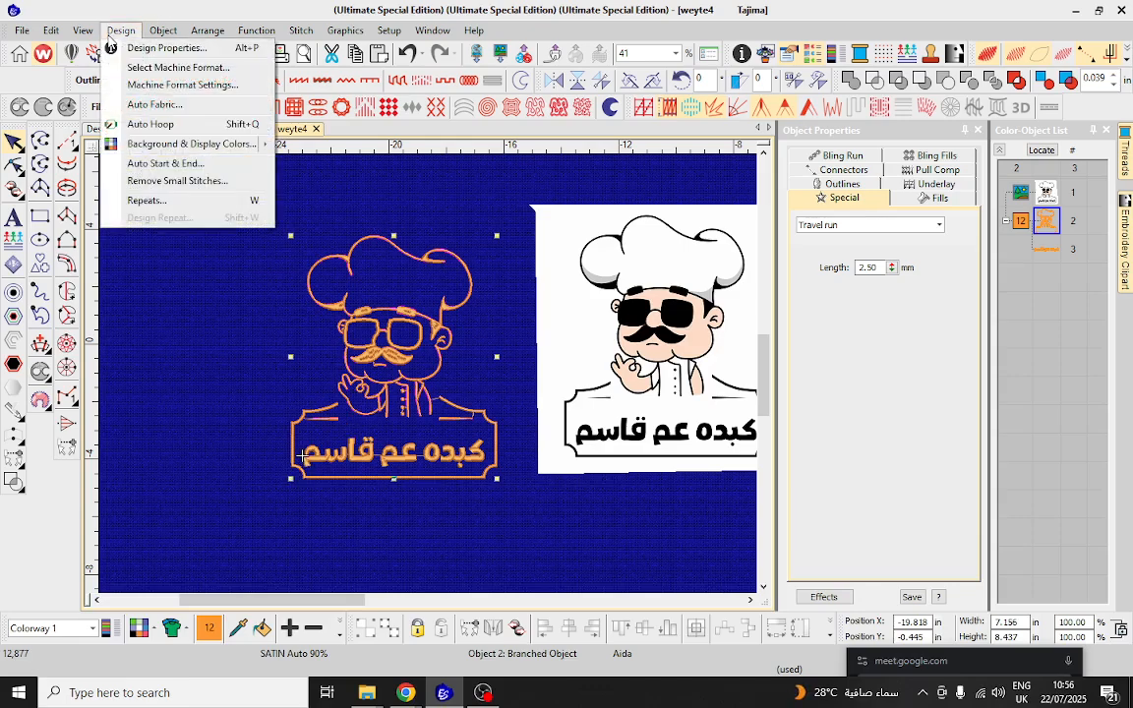
pyautogui.click(178, 172)
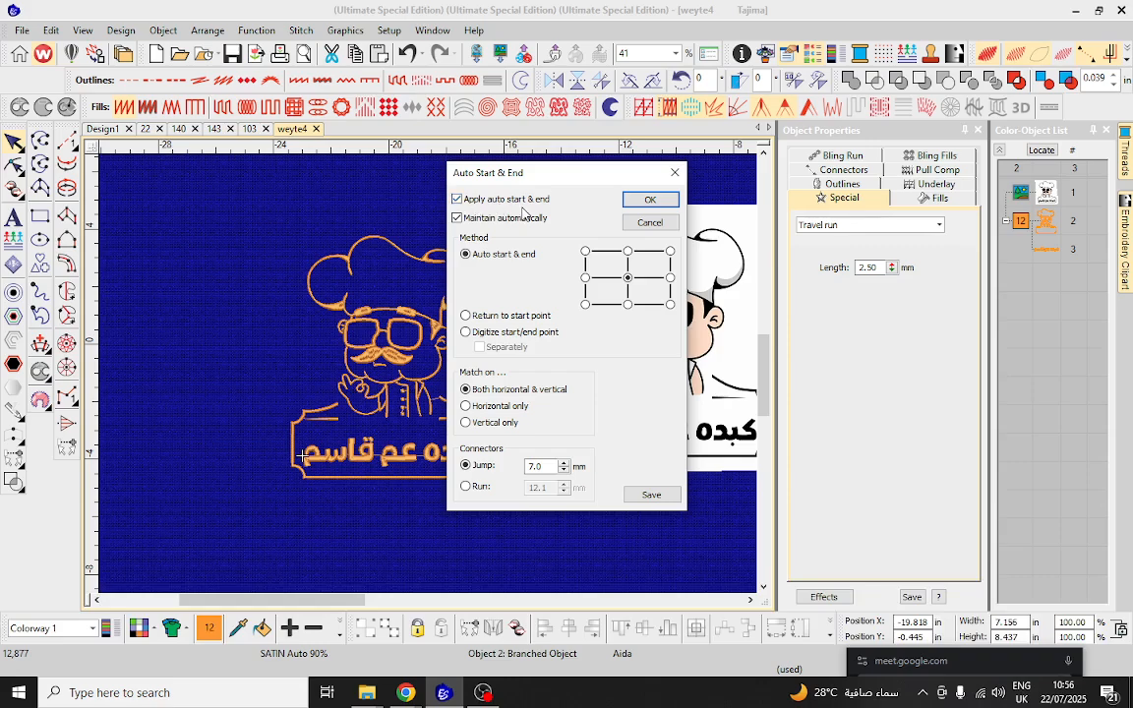
pyautogui.click(650, 201)
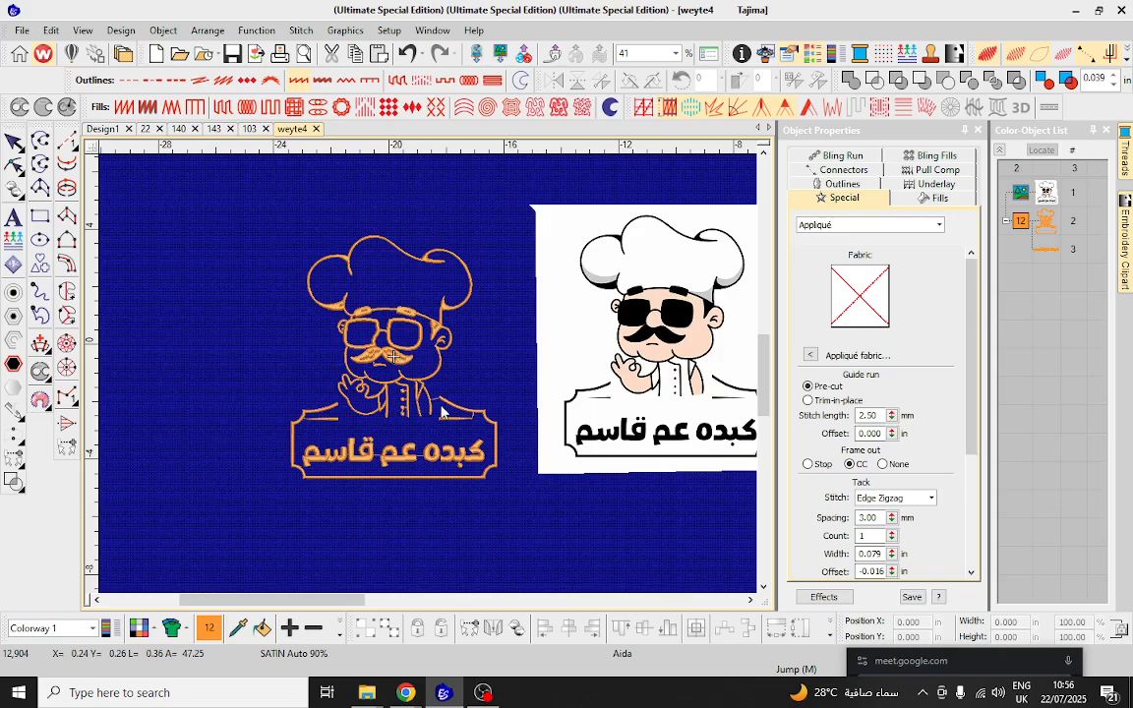
pyautogui.scroll(-1, 425, 372)
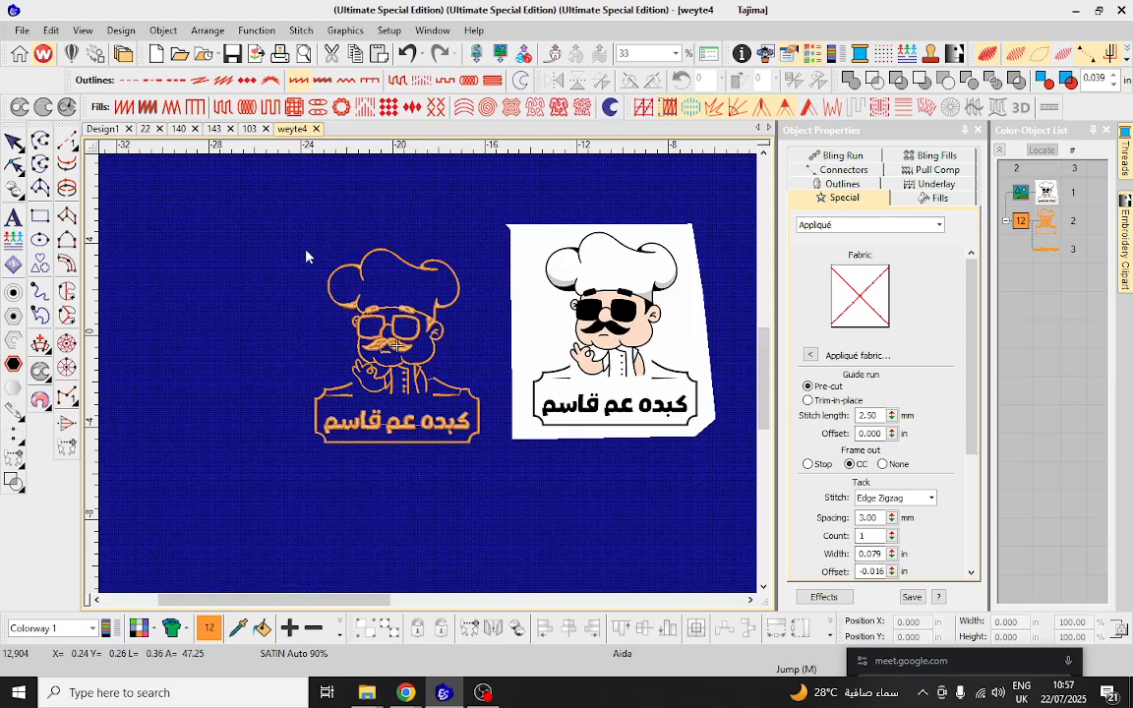
# Set the pull compensation of both the lettering and the chef artwork objects to 0.37 mm.
pyautogui.moveTo(293, 236); pyautogui.dragTo(495, 472)
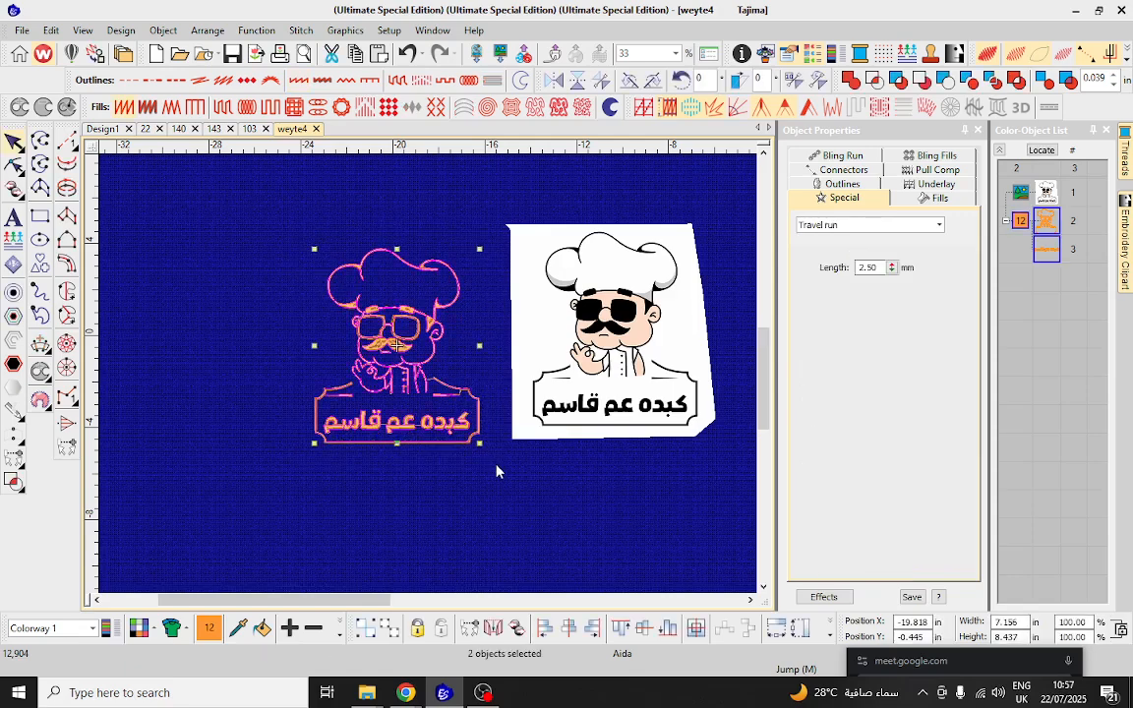
pyautogui.scroll(4, 428, 380)
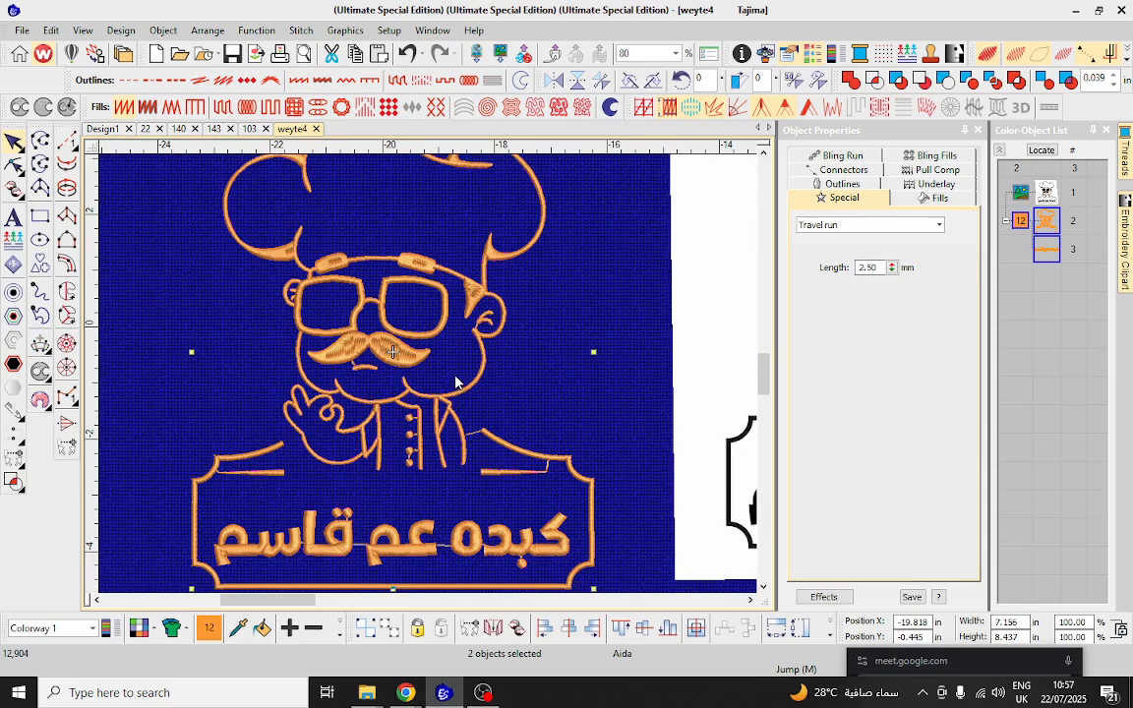
pyautogui.click(936, 169)
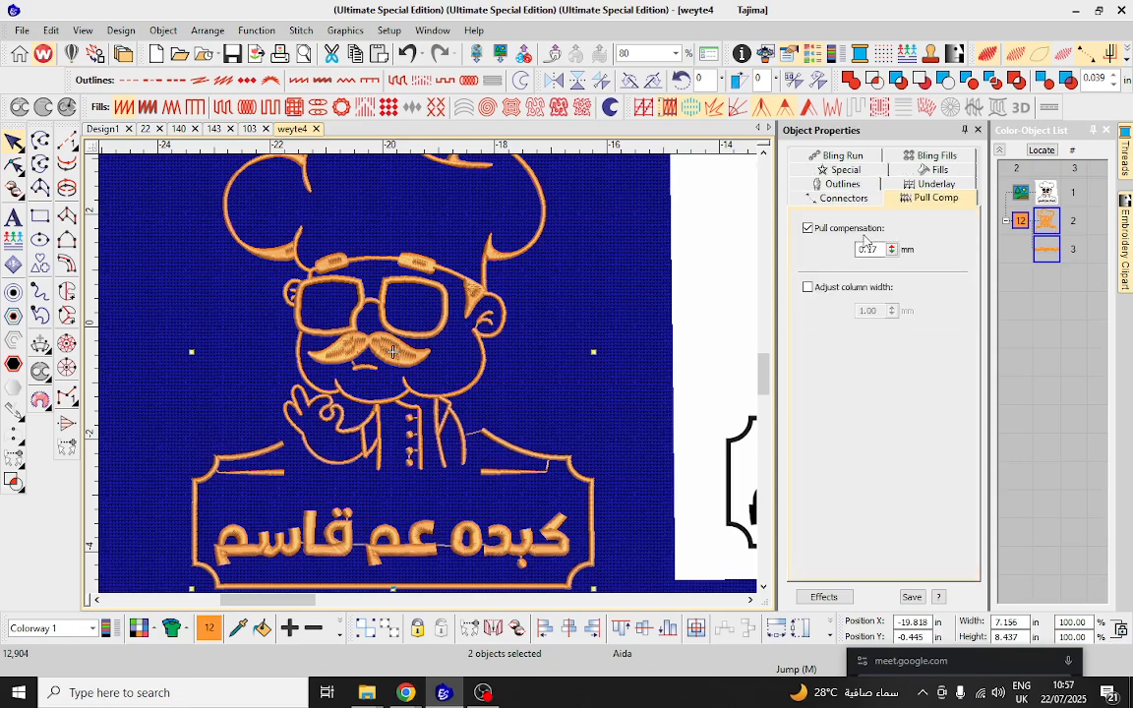
pyautogui.moveTo(892, 250); pyautogui.dragTo(820, 227)
pyautogui.moveTo(892, 250); pyautogui.dragTo(823, 240)
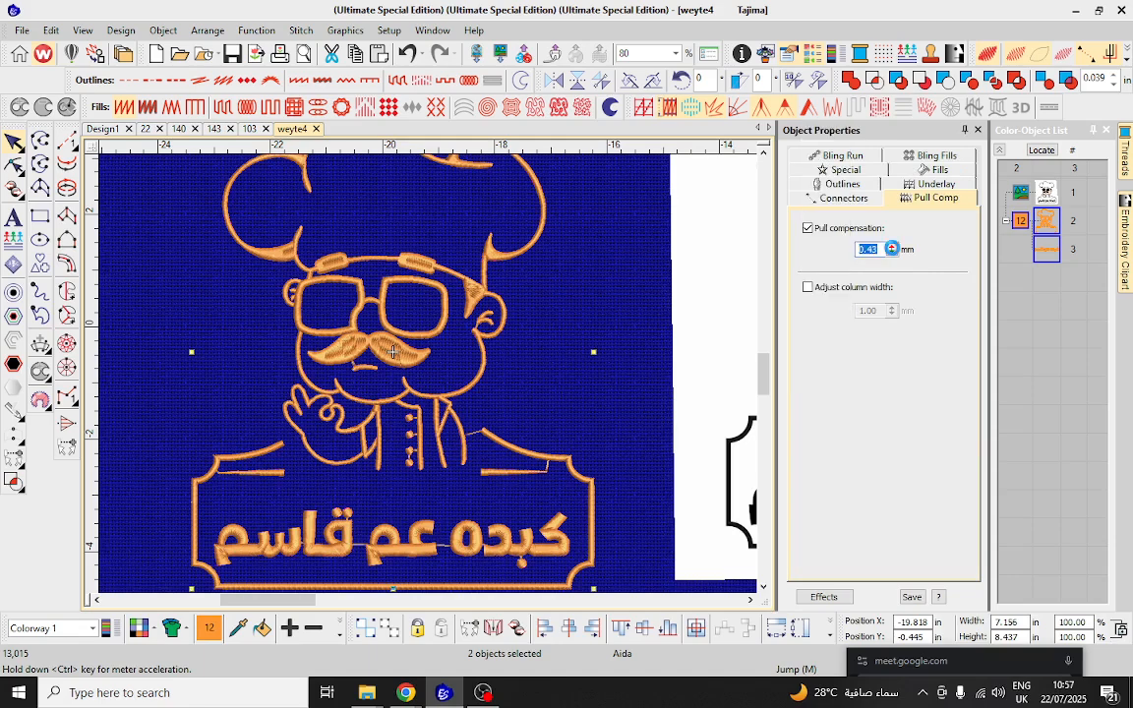
pyautogui.moveTo(892, 250); pyautogui.dragTo(819, 247)
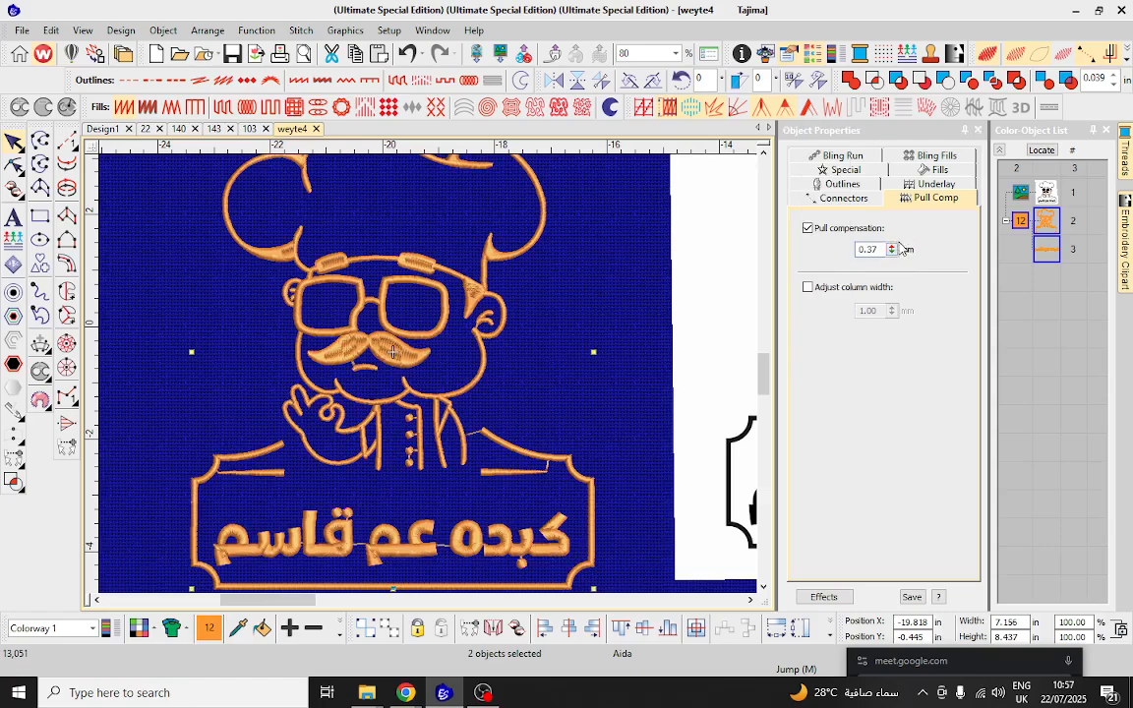
# Turn off auto spacing for the satin fill of both branched objects and set the stitch spacing to 0.60 mm.
pyautogui.click(939, 171)
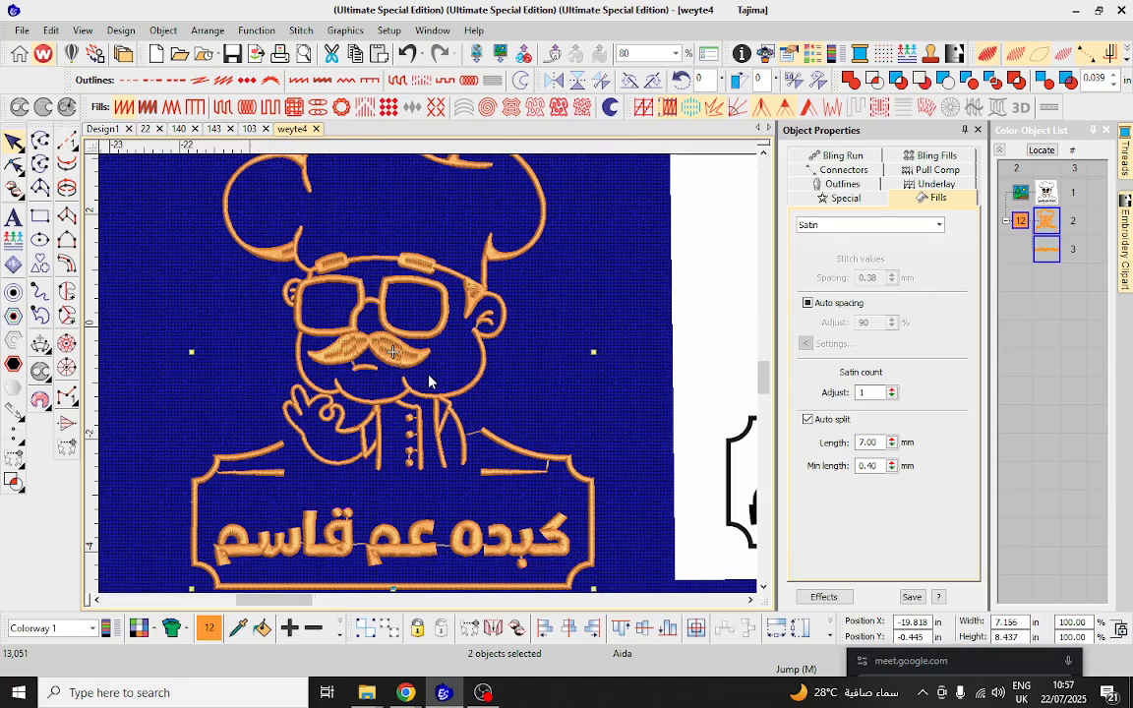
pyautogui.scroll(2, 425, 354)
pyautogui.scroll(4, 425, 354)
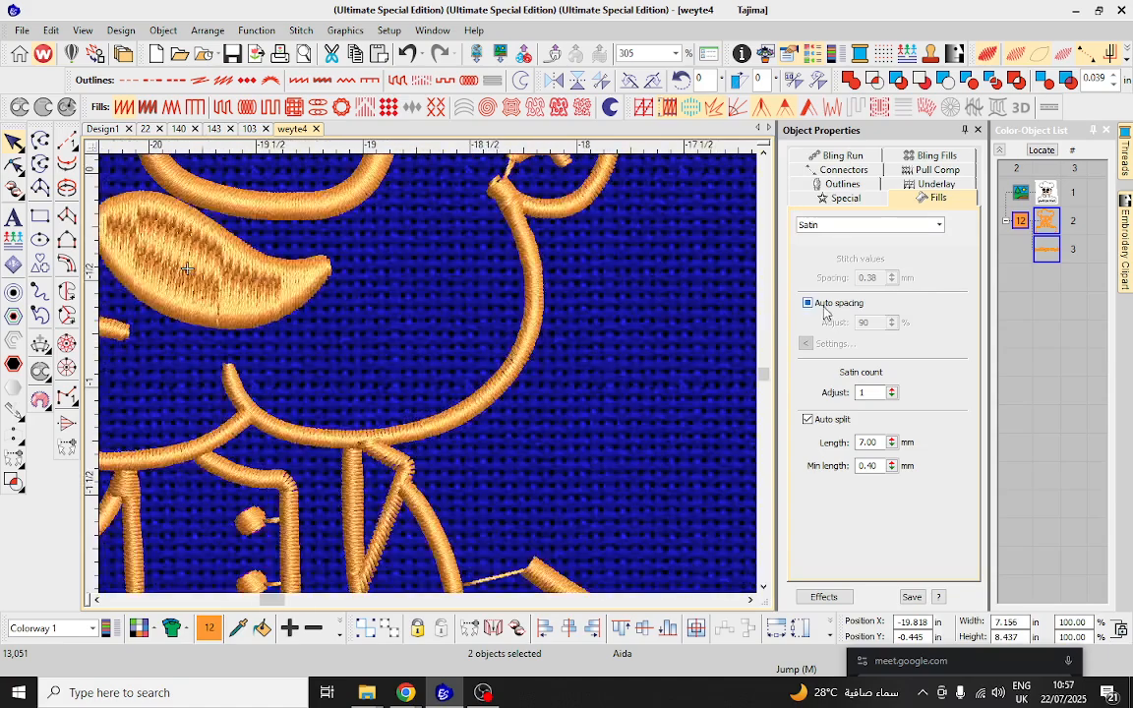
pyautogui.click(843, 300)
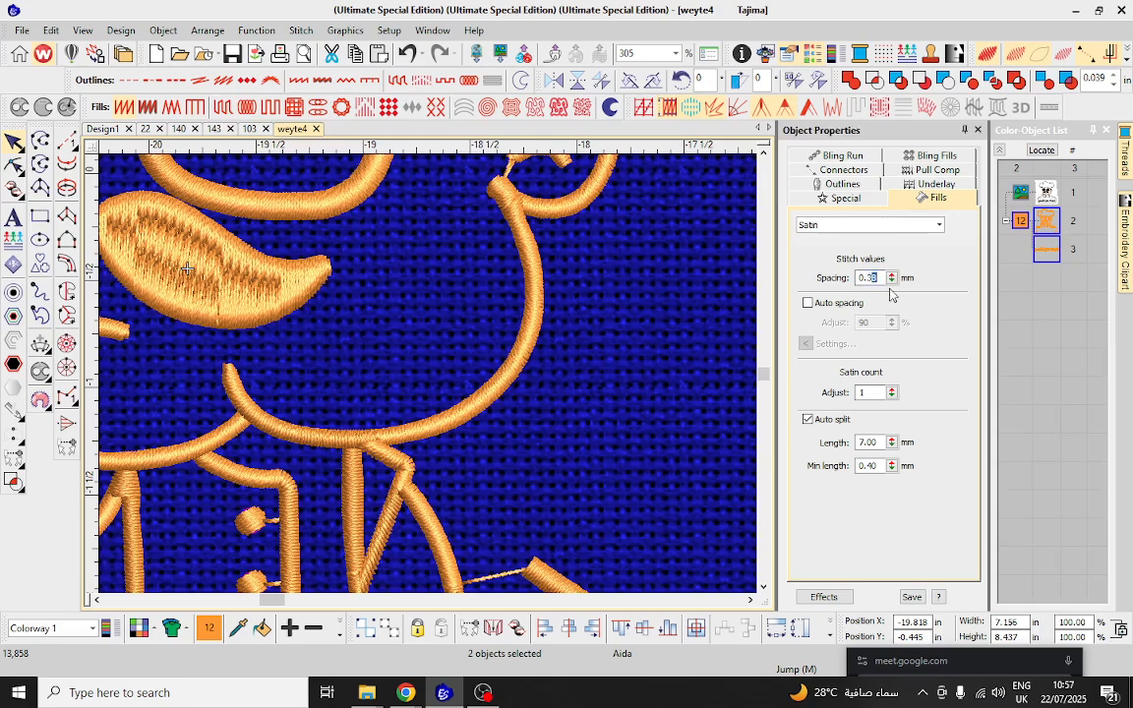
pyautogui.doubleClick(869, 276)
pyautogui.write('0.60')
pyautogui.press('Return')
pyautogui.scroll(1, 580, 312)
pyautogui.scroll(1, 432, 379)
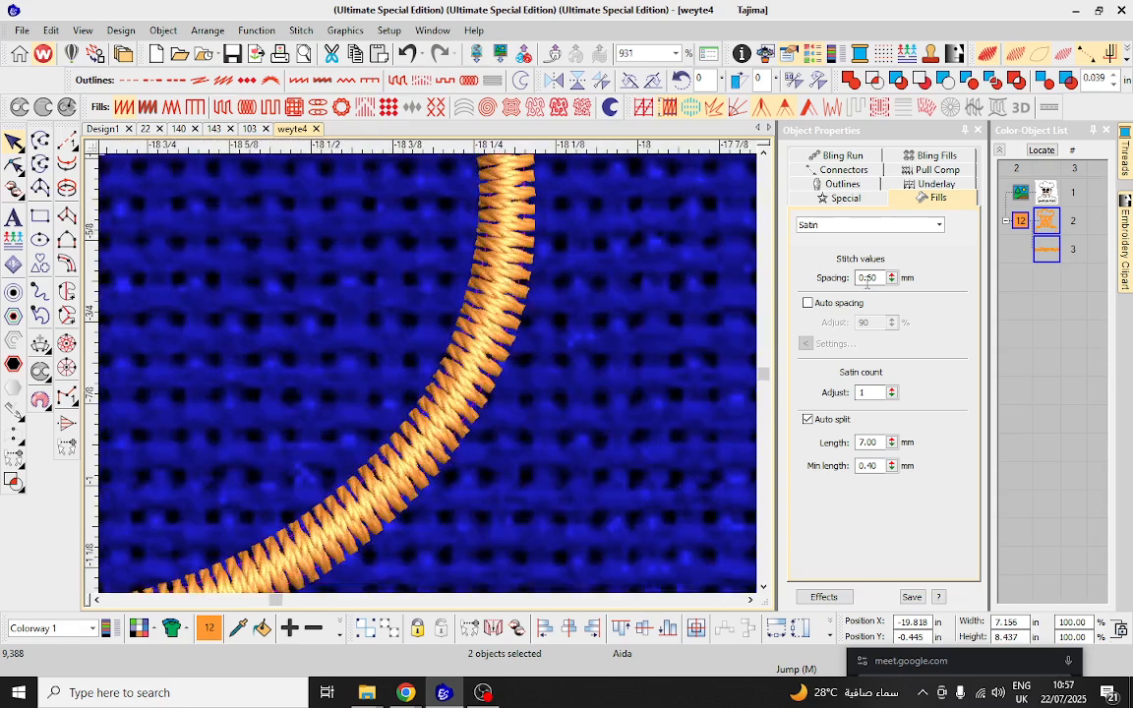
pyautogui.moveTo(866, 279); pyautogui.dragTo(890, 295)
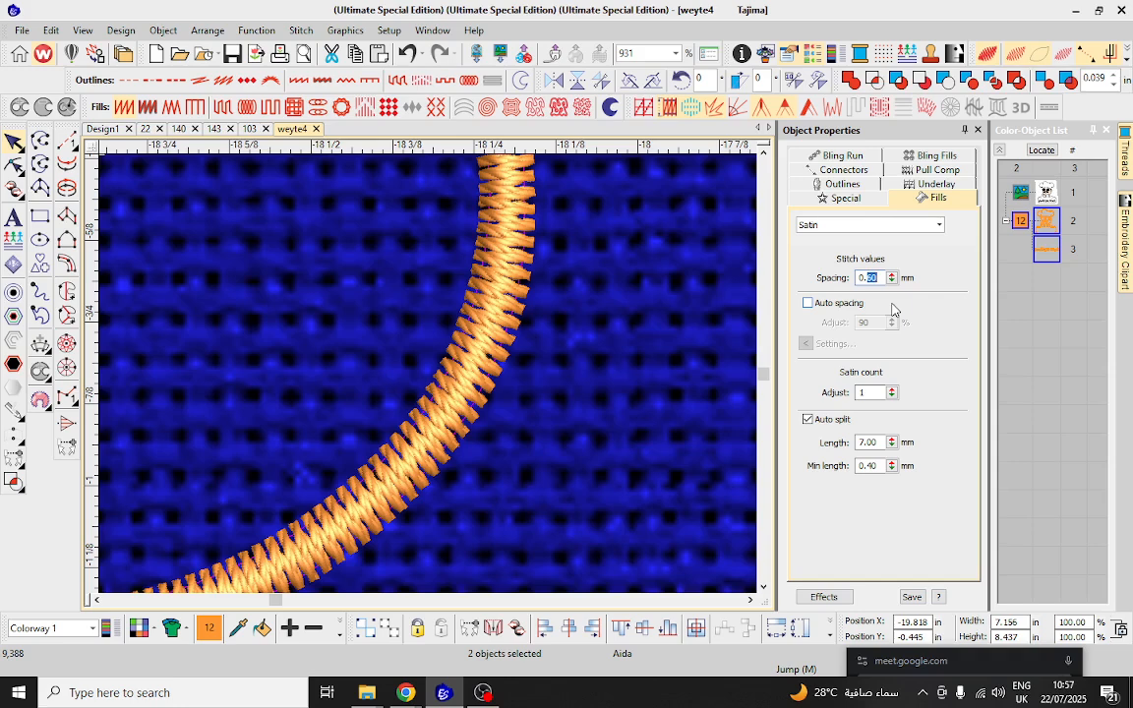
pyautogui.scroll(-2, 632, 323)
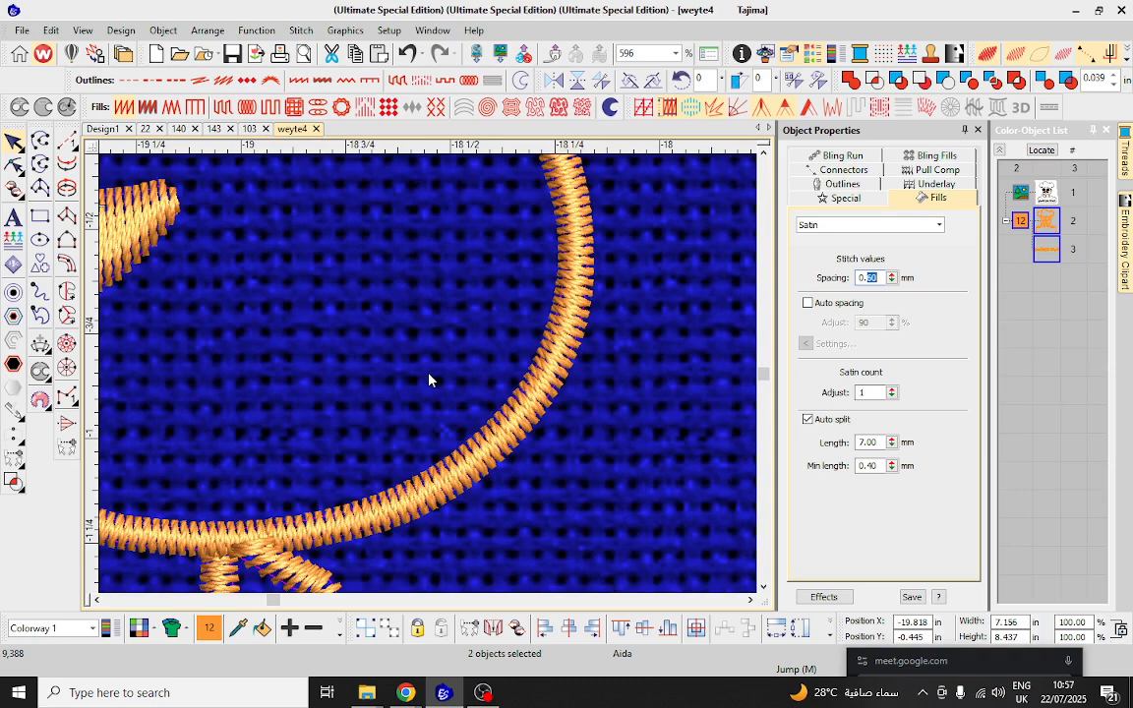
pyautogui.scroll(-4, 429, 380)
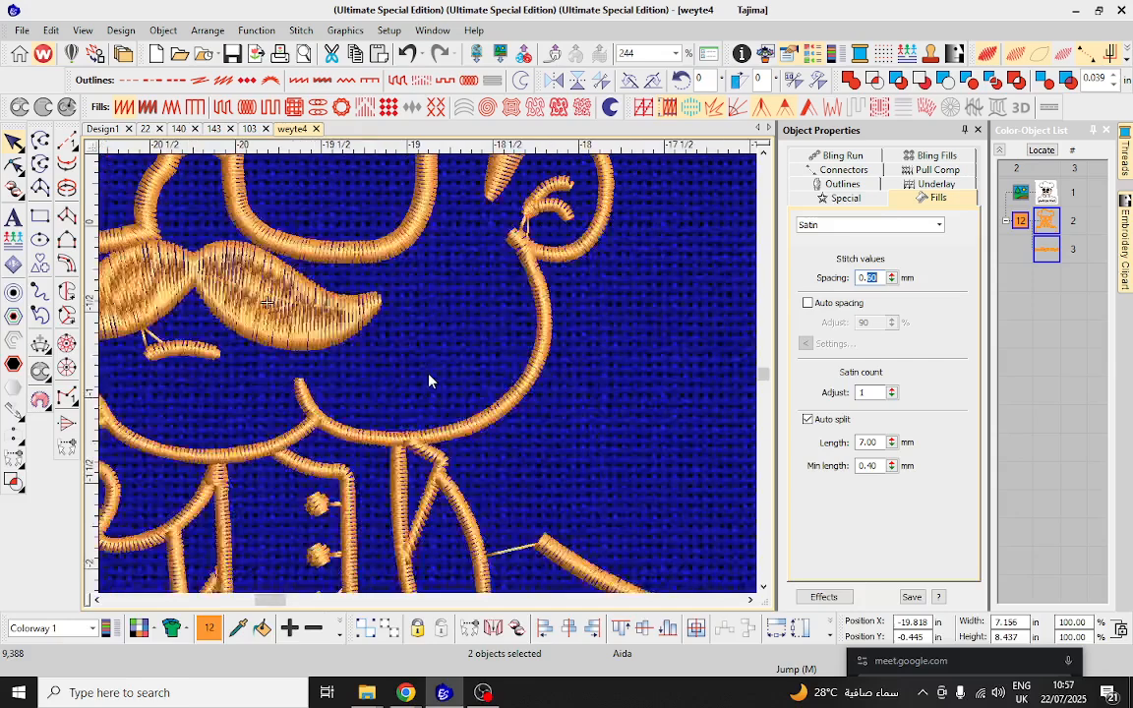
pyautogui.scroll(-1, 429, 380)
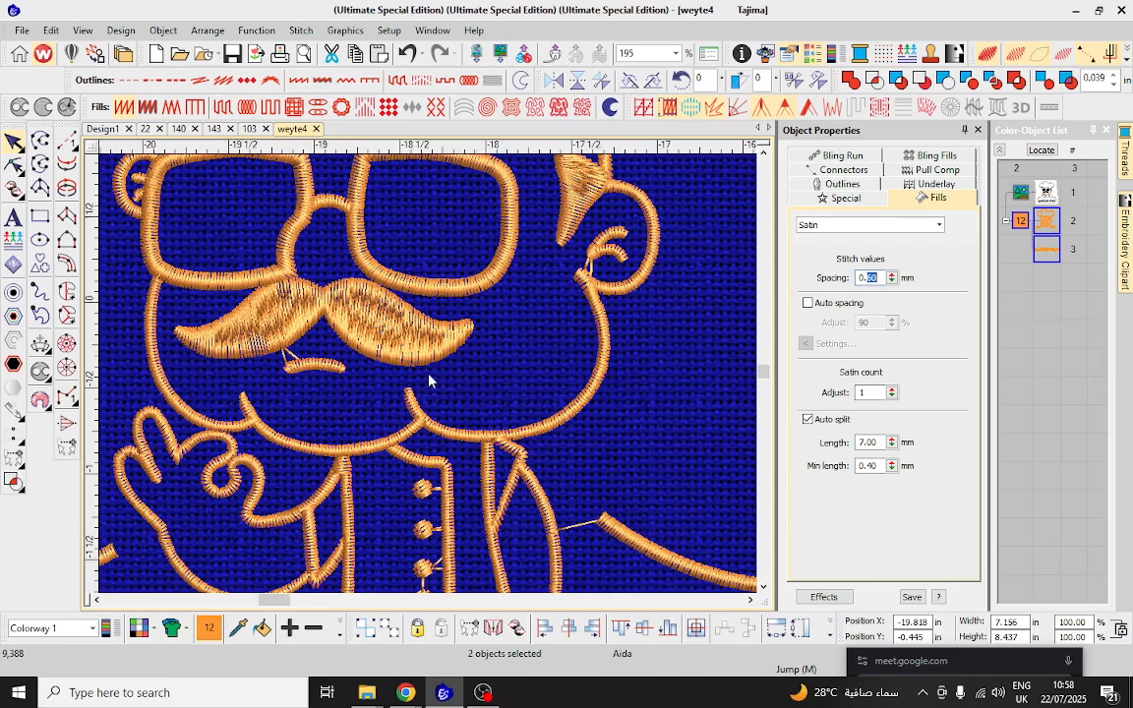
# Increase the satin stitch spacing of both branched objects to 0.70 mm.
pyautogui.scroll(4, 429, 381)
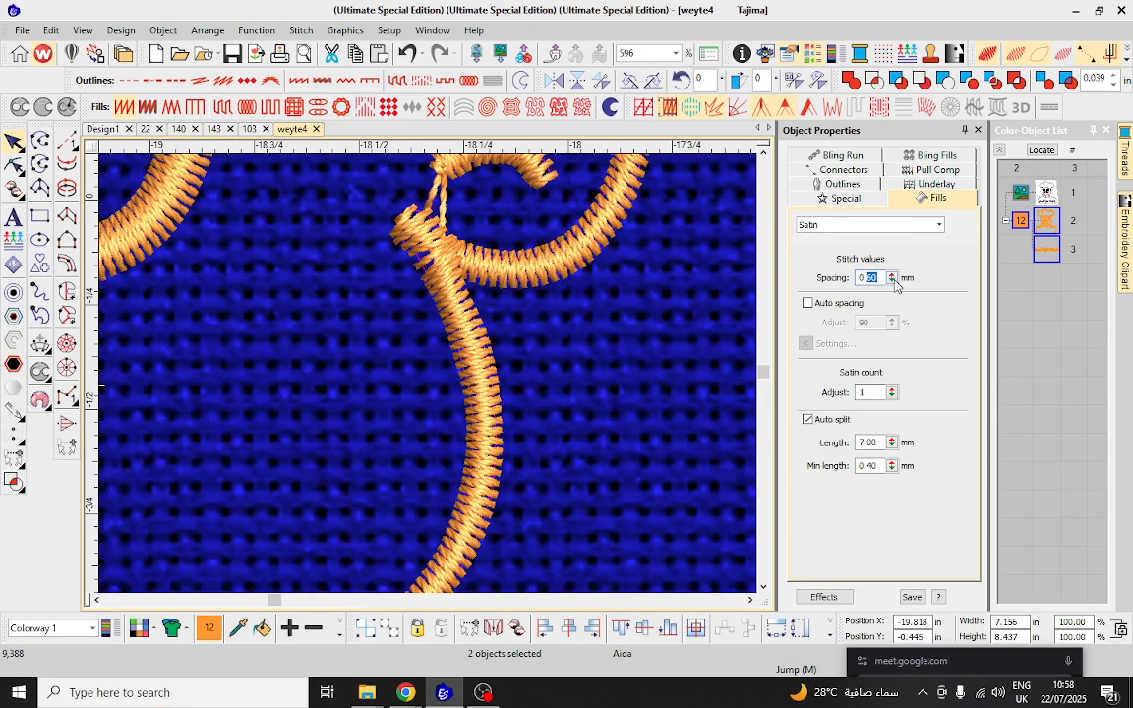
pyautogui.moveTo(894, 280); pyautogui.dragTo(821, 298)
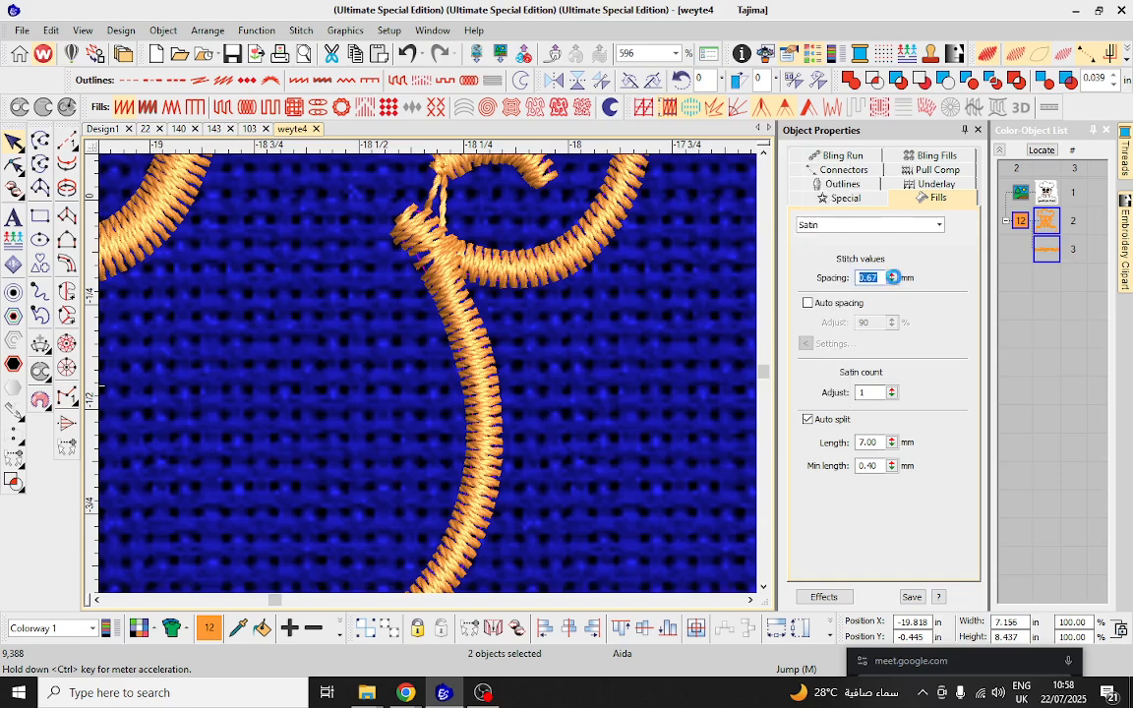
pyautogui.moveTo(894, 280); pyautogui.dragTo(820, 292)
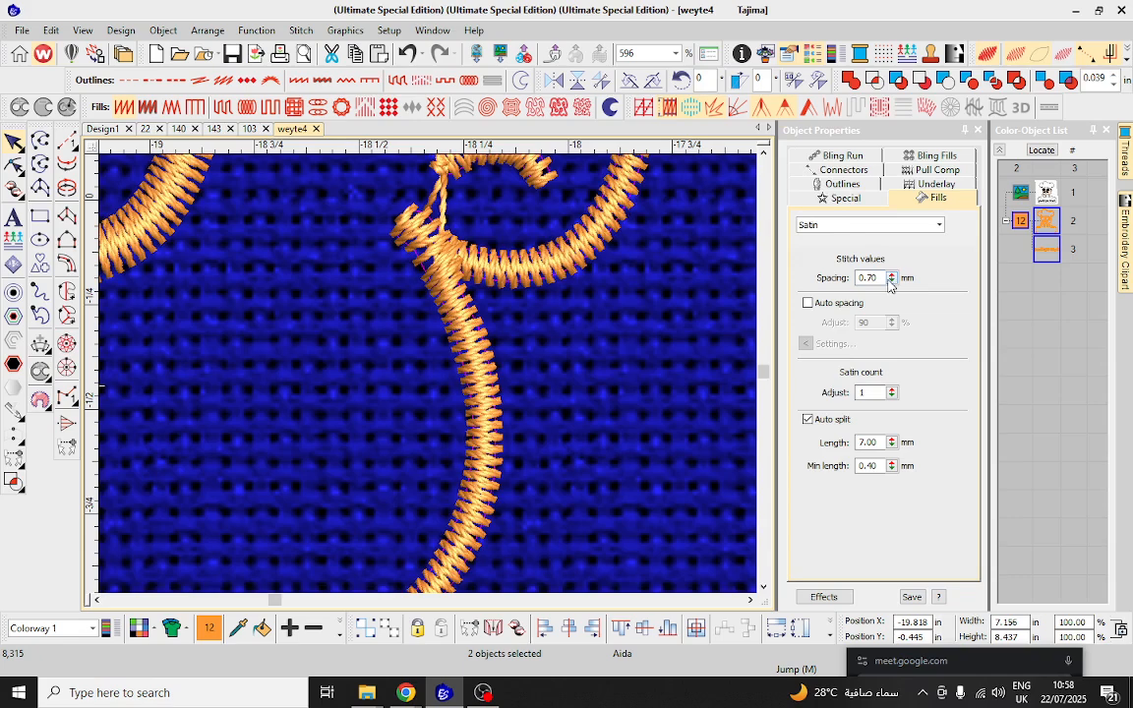
# Widen the object list to show stitch counts and set the satin spacing of both branched objects to 0.35 mm.
pyautogui.moveTo(989, 286); pyautogui.dragTo(878, 321)
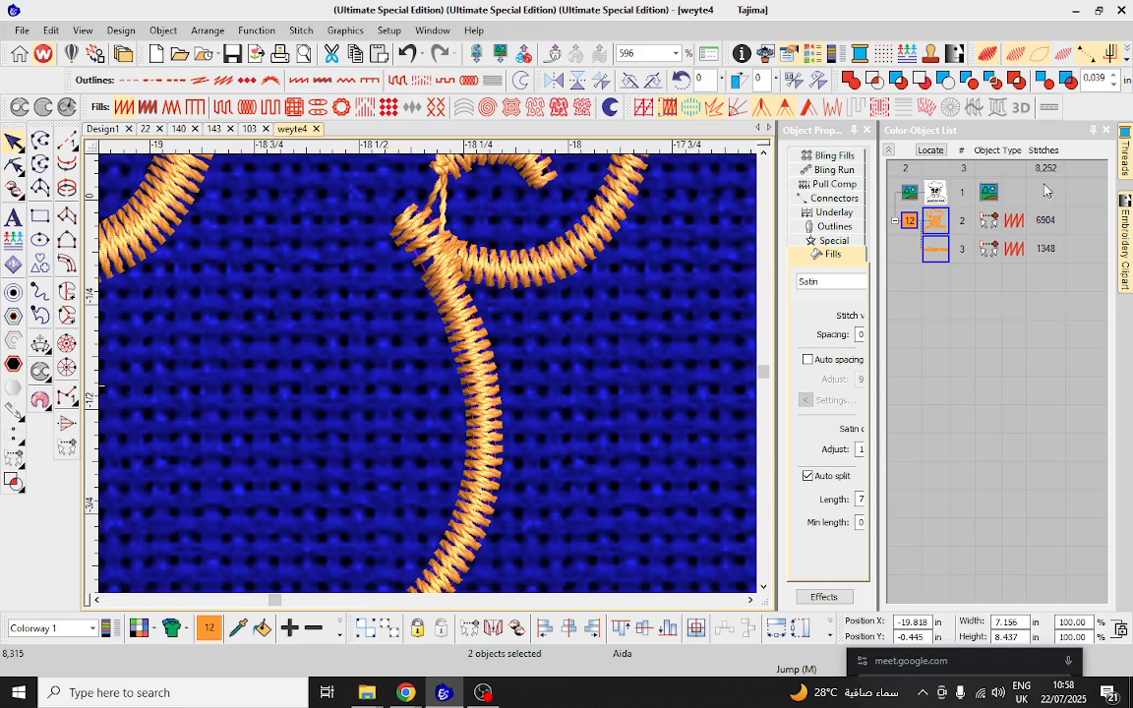
pyautogui.moveTo(776, 283); pyautogui.dragTo(683, 286)
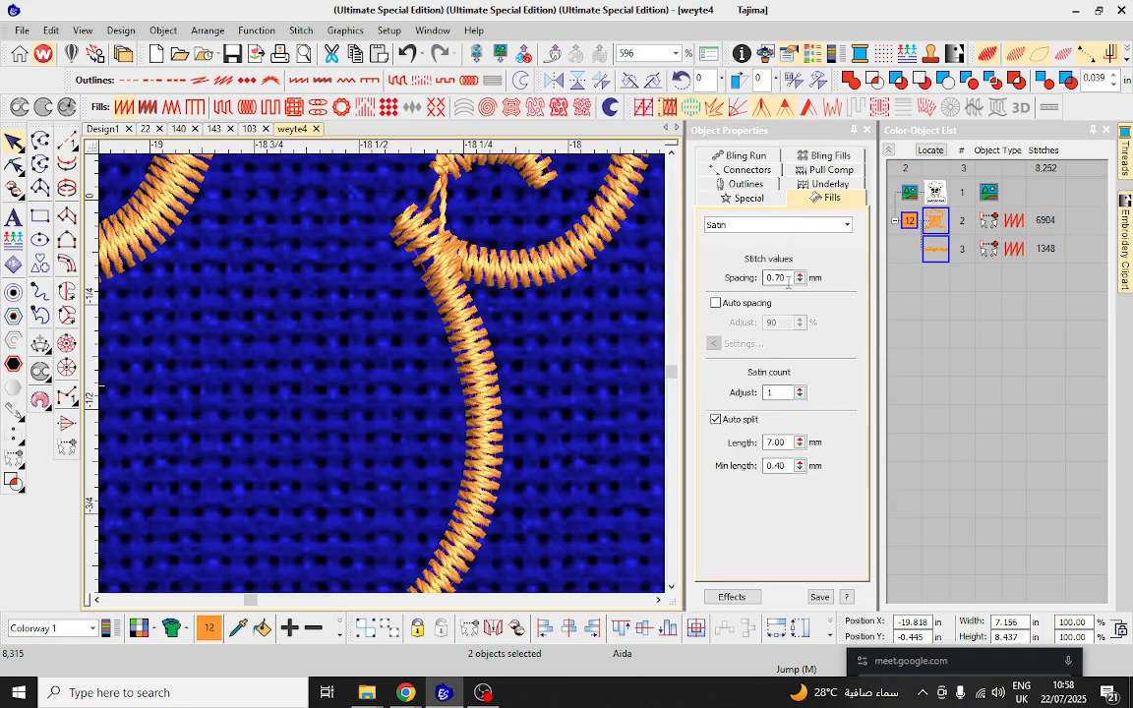
pyautogui.doubleClick(776, 277)
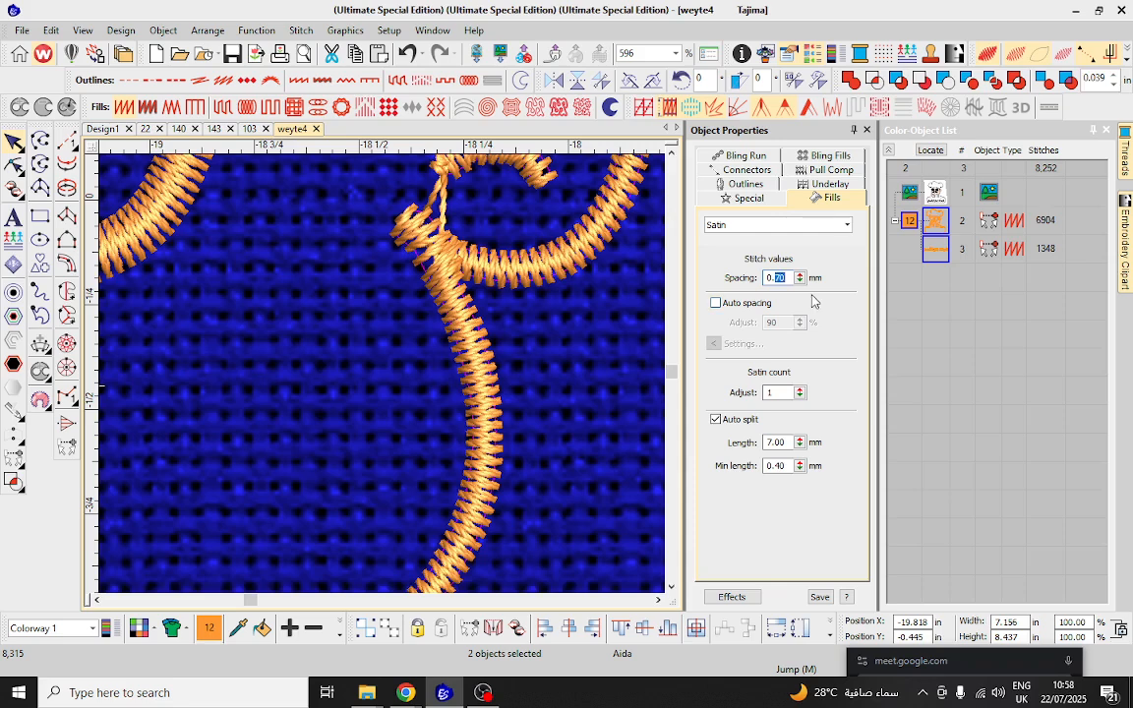
pyautogui.write('0.35')
pyautogui.press('Return')
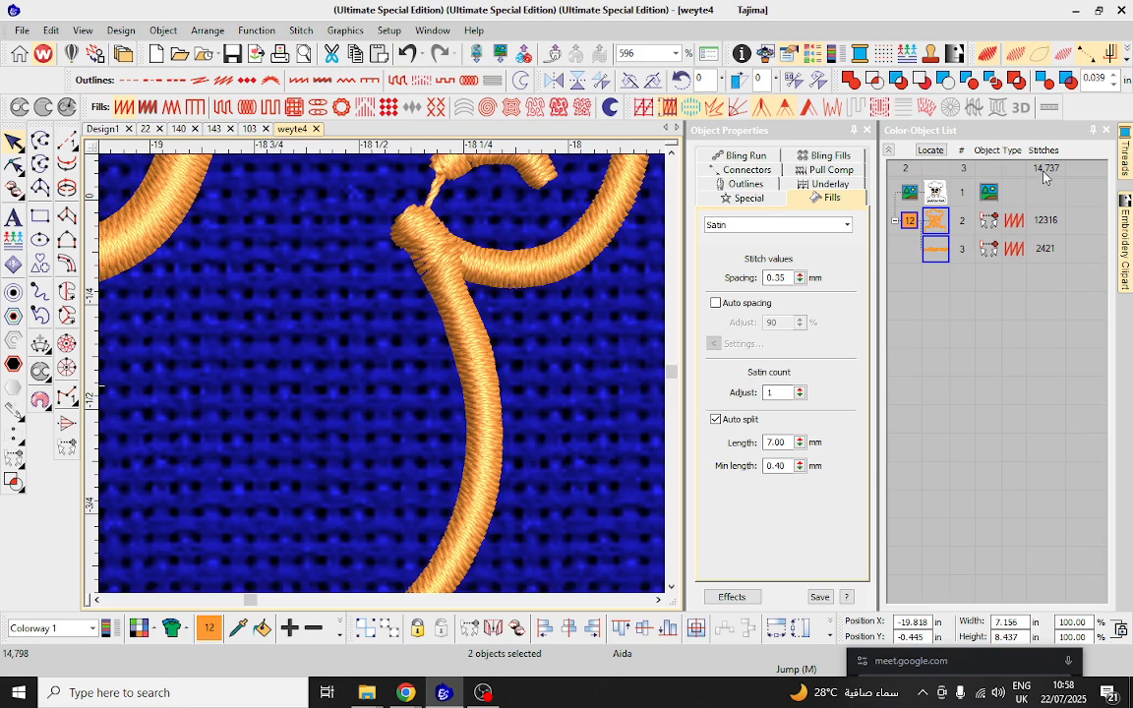
# Check the whole design's width and height in Metric units, and restore the U.S. units.
pyautogui.scroll(-1, 440, 383)
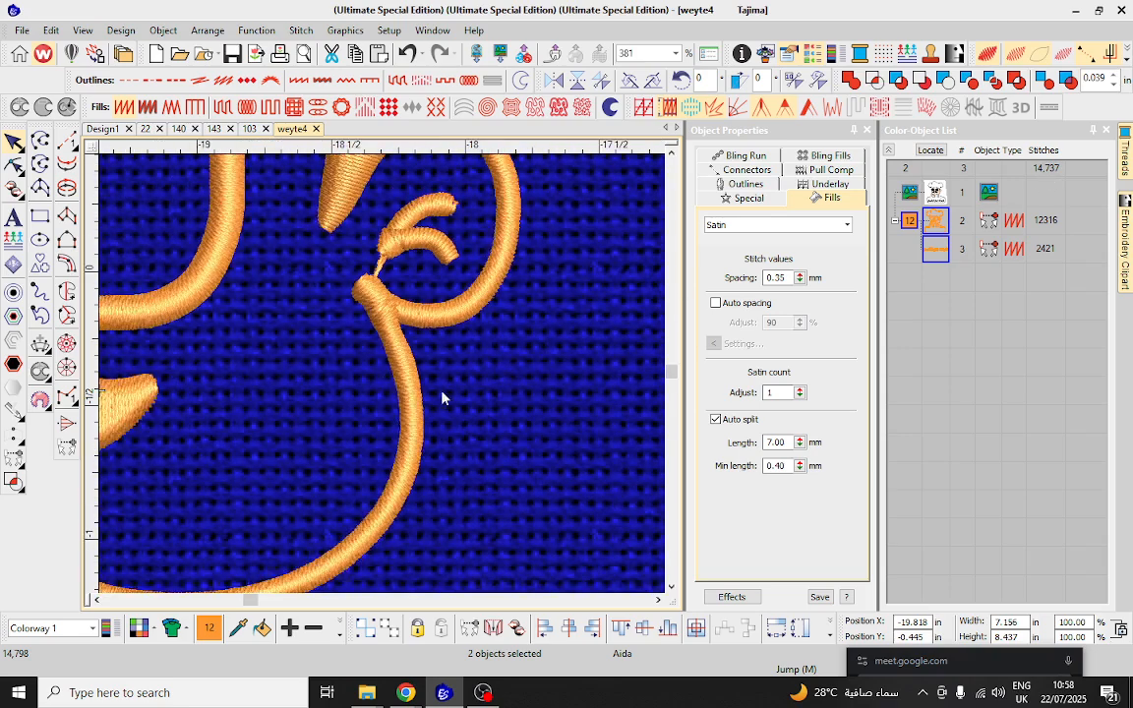
pyautogui.scroll(-4, 442, 397)
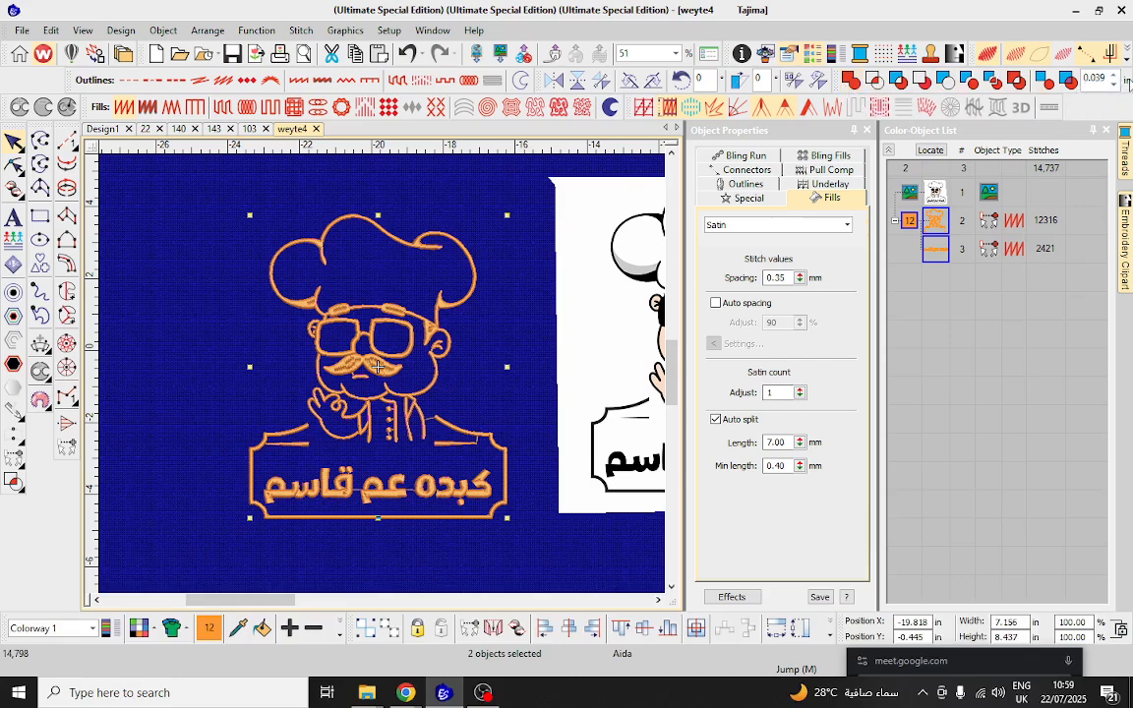
pyautogui.click(1127, 59)
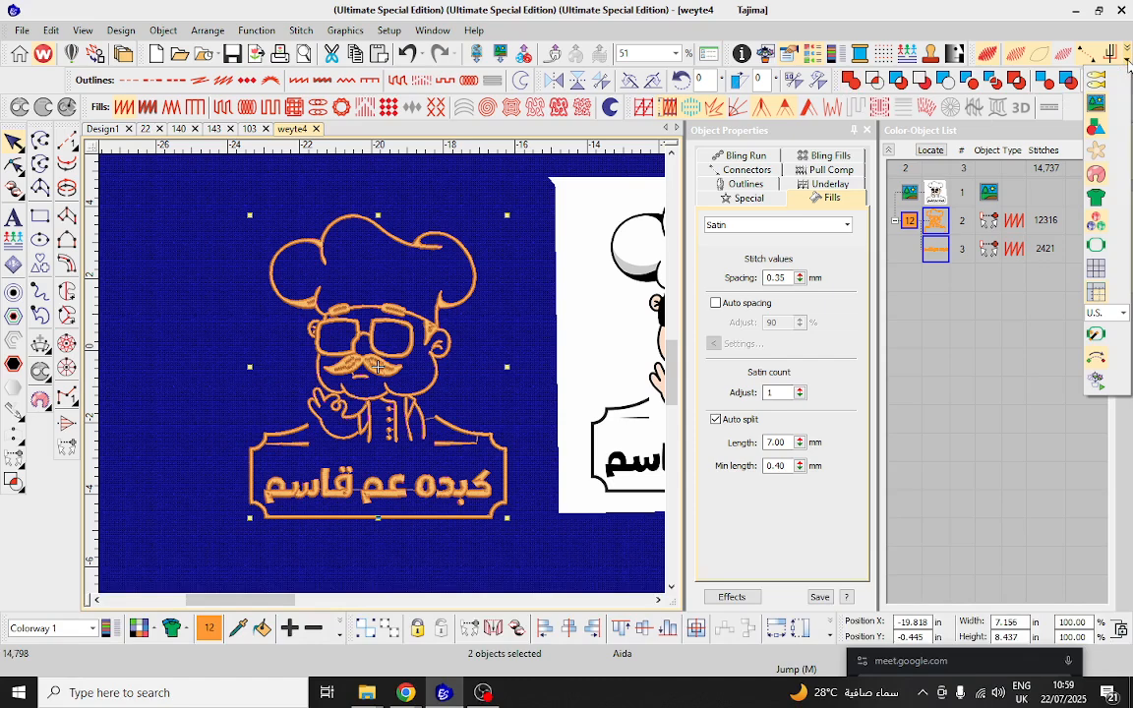
pyautogui.click(1124, 312)
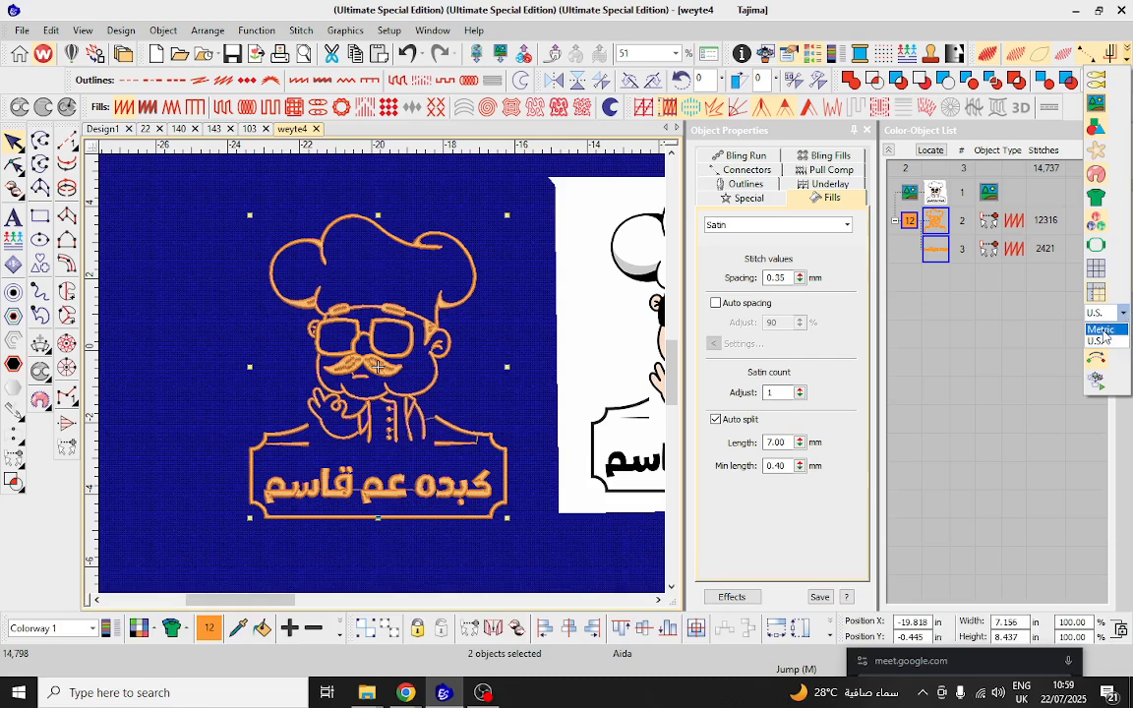
pyautogui.click(1099, 331)
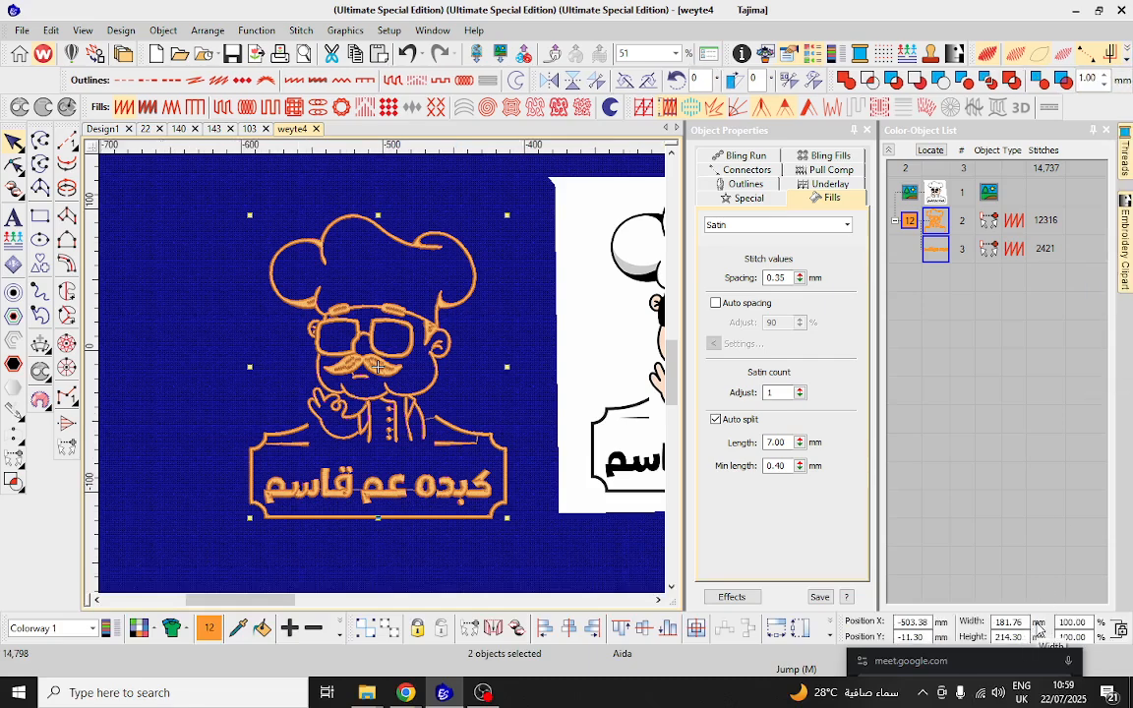
pyautogui.click(1127, 57)
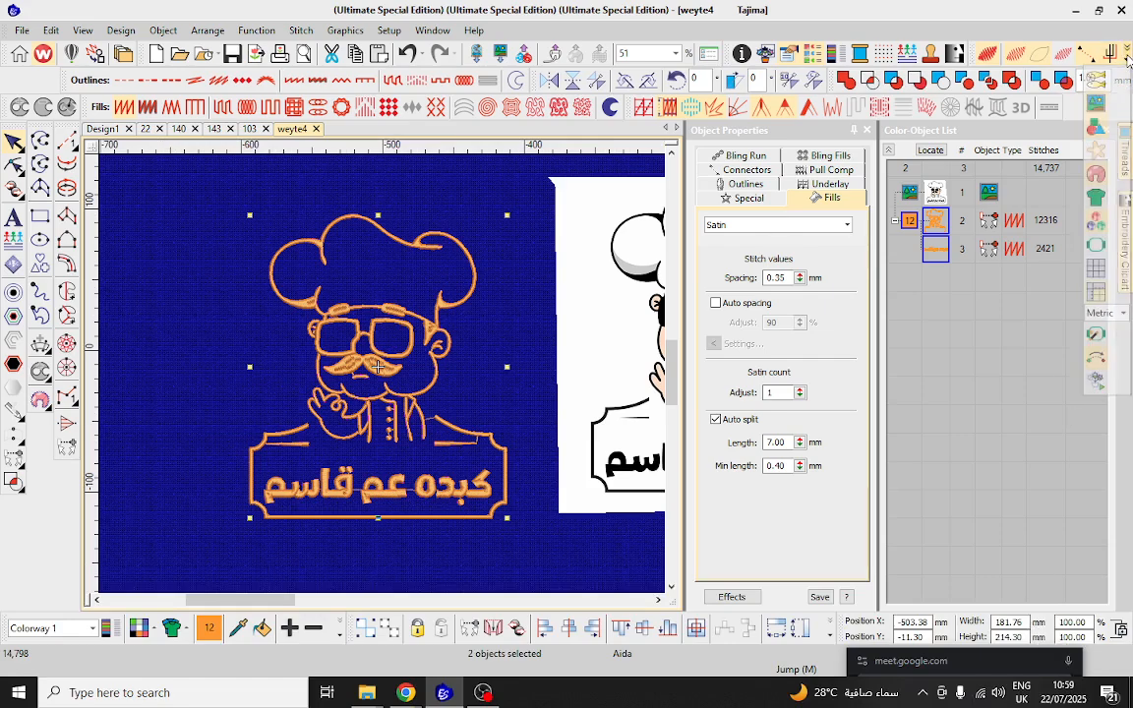
pyautogui.click(1121, 313)
pyautogui.click(1106, 341)
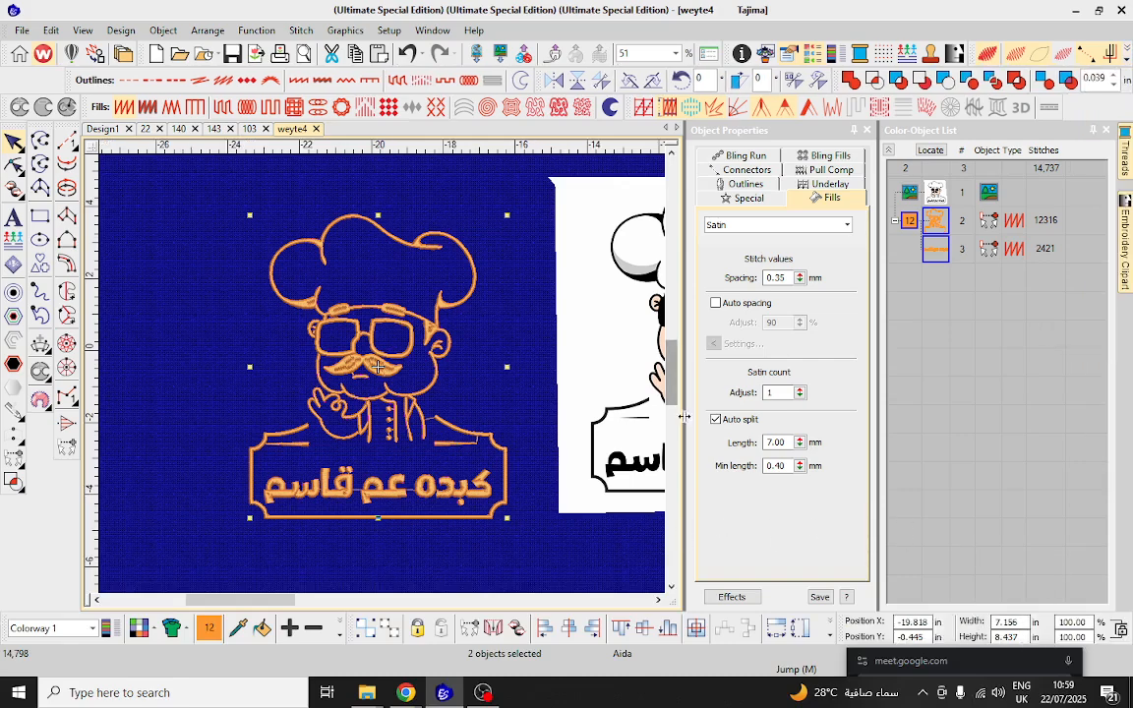
# Narrow the object properties area and examine the lettering and the chef artwork as separately selected branched objects.
pyautogui.moveTo(684, 423); pyautogui.dragTo(780, 423)
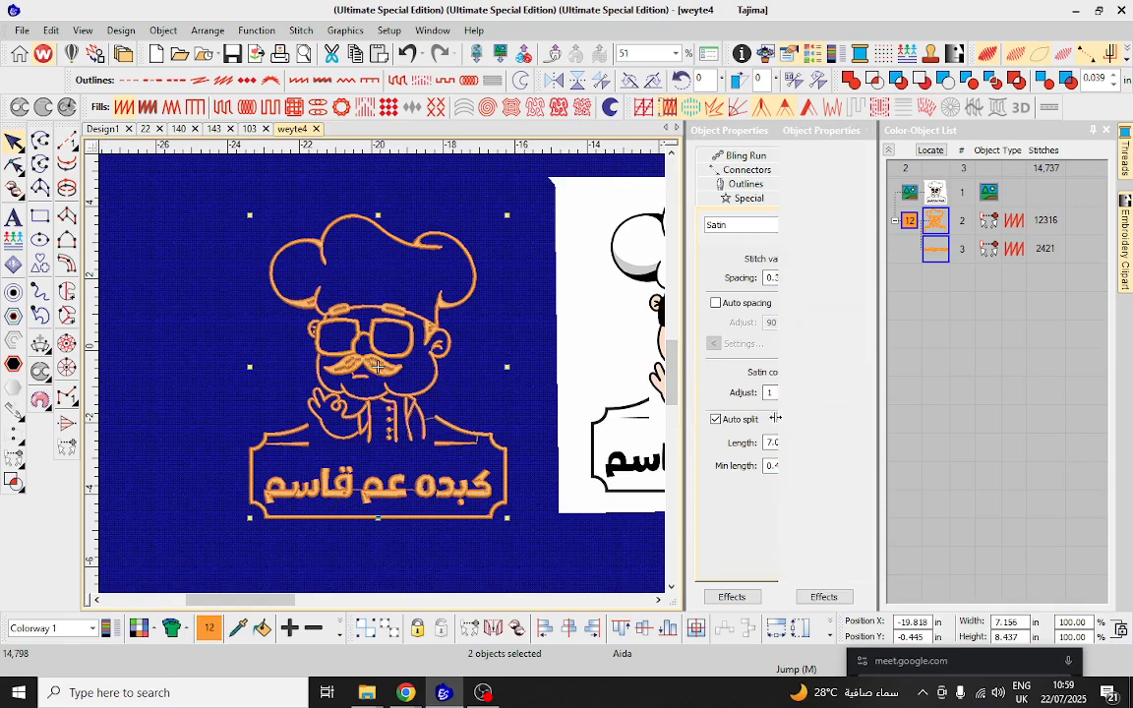
pyautogui.scroll(-2, 378, 382)
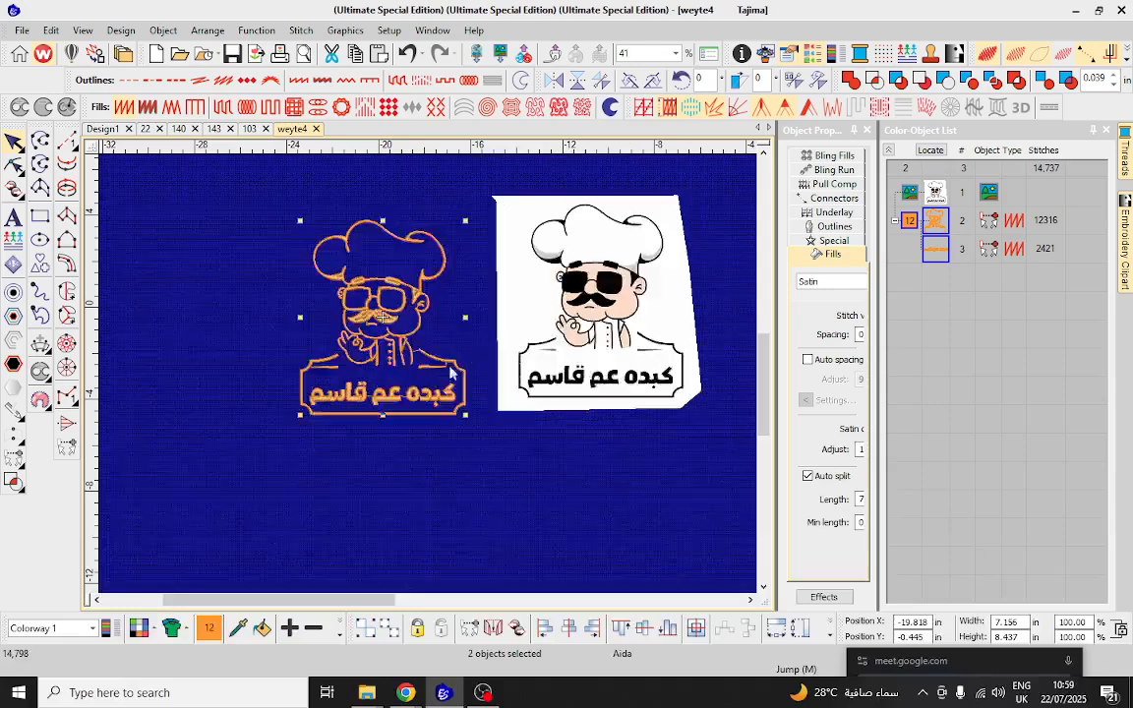
pyautogui.scroll(1, 540, 360)
pyautogui.moveTo(544, 364); pyautogui.dragTo(527, 384)
pyautogui.click(411, 439)
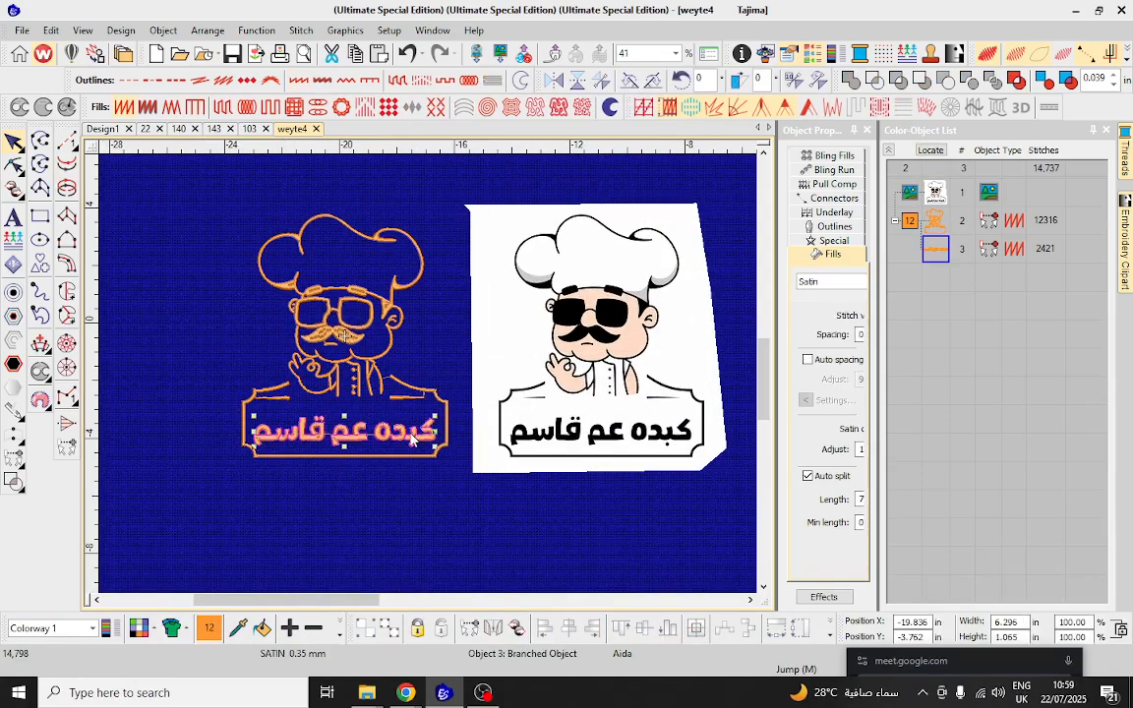
pyautogui.click(363, 392)
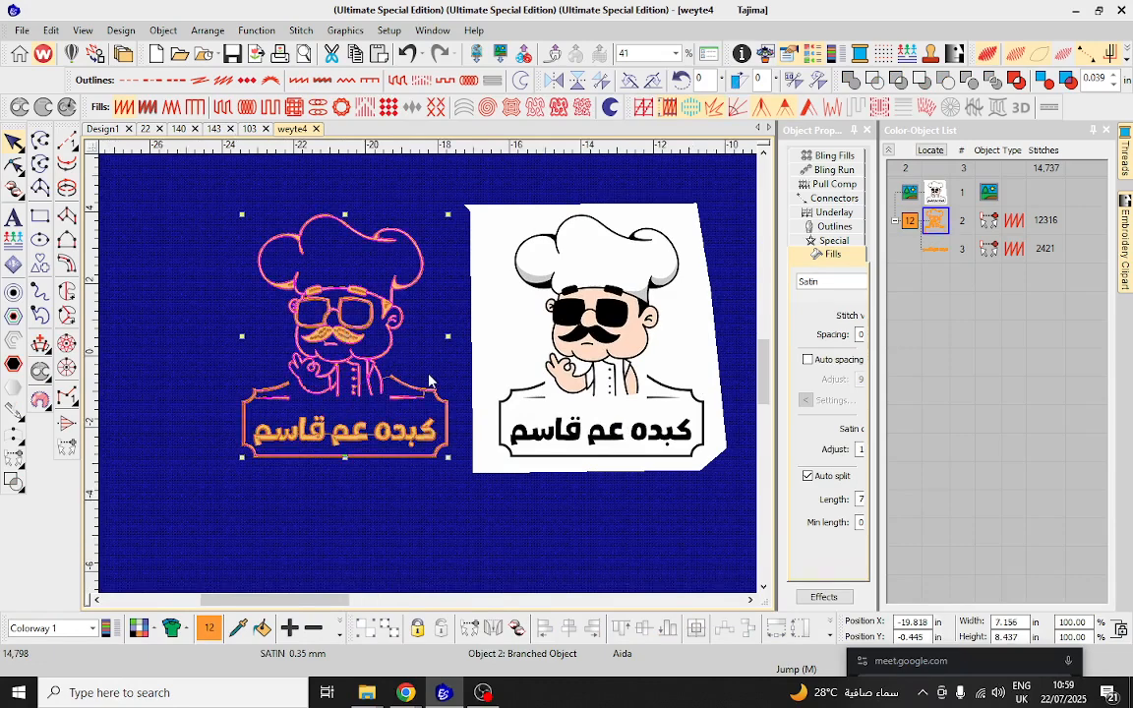
# Switch the design background from factory fabric to a solid color.
pyautogui.scroll(3, 390, 343)
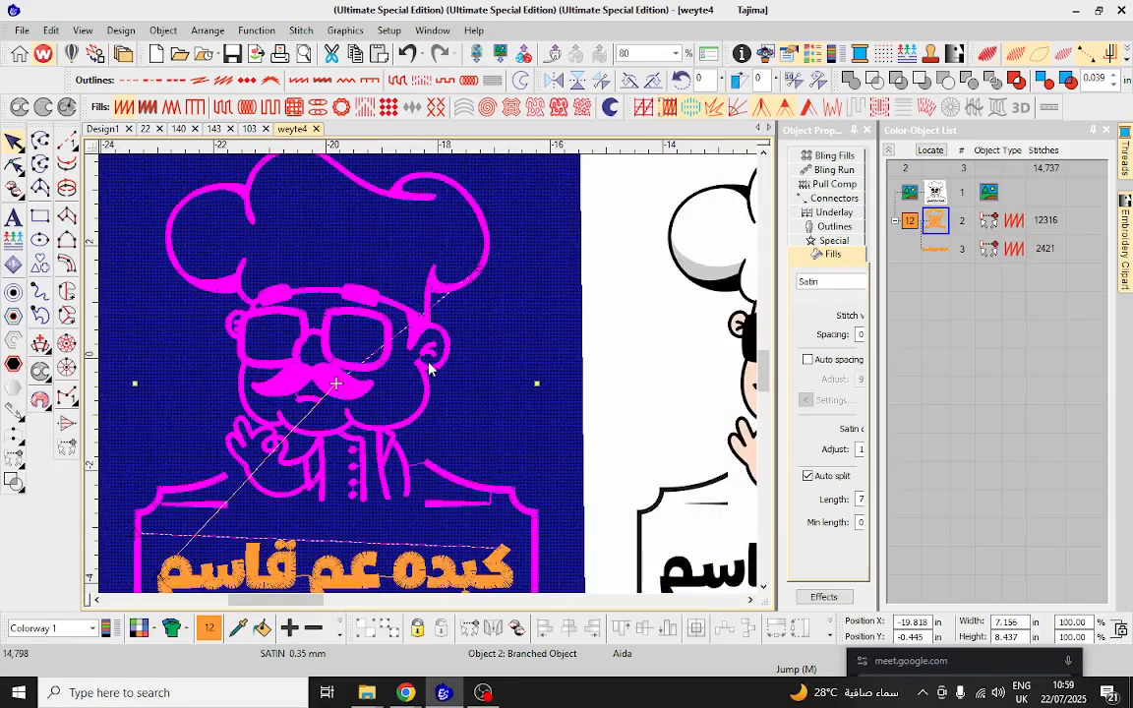
pyautogui.scroll(2, 430, 336)
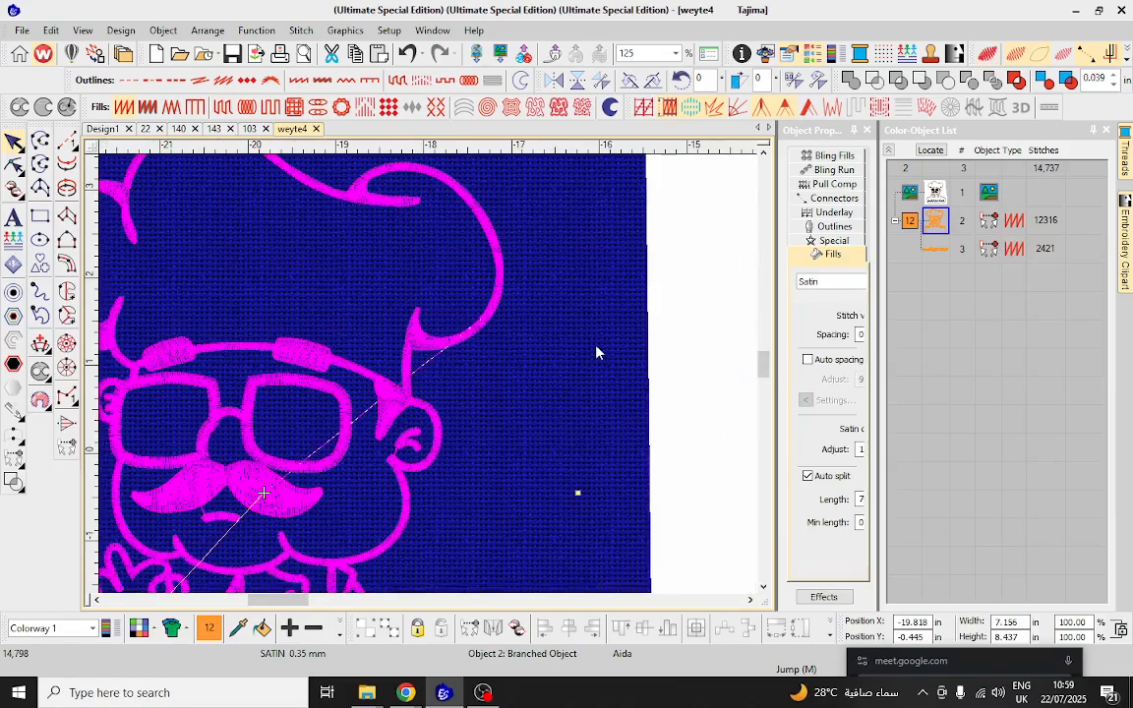
pyautogui.scroll(-3, 430, 382)
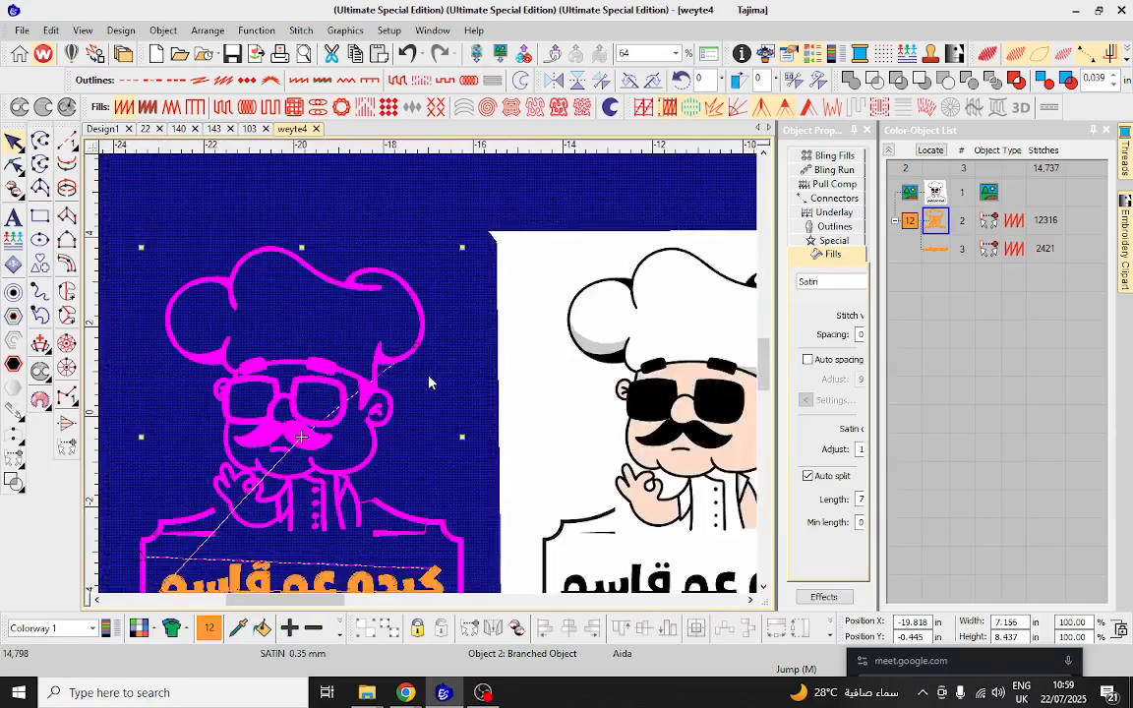
pyautogui.click(138, 632)
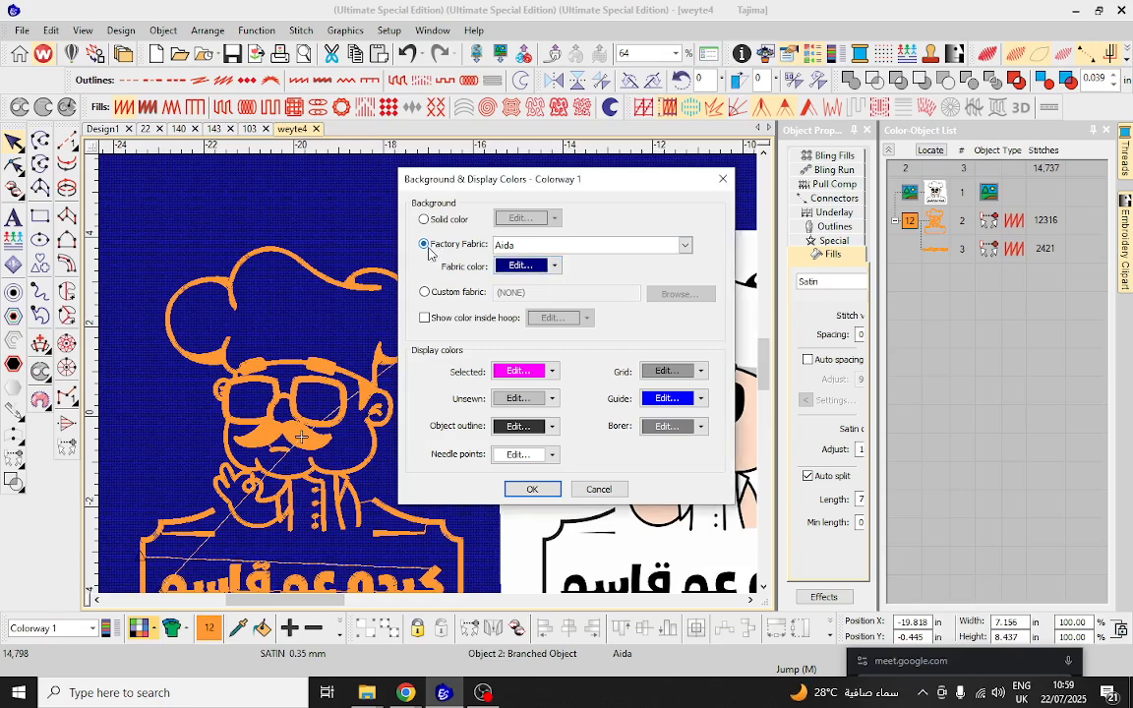
pyautogui.click(684, 245)
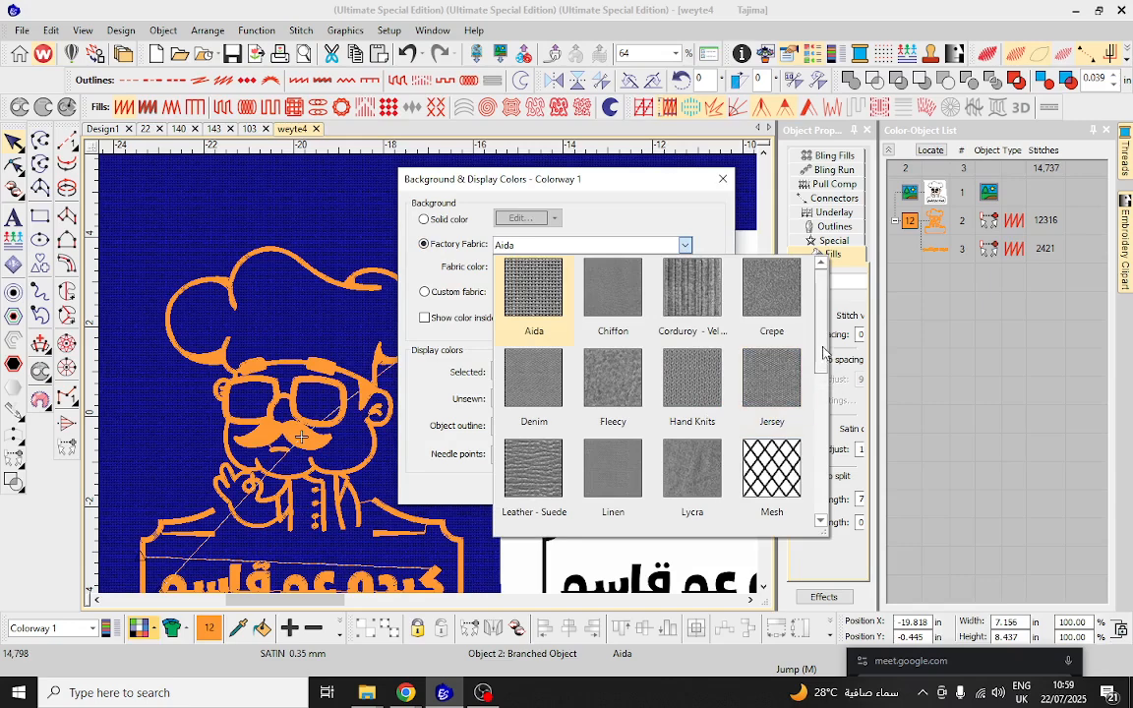
pyautogui.moveTo(824, 354); pyautogui.dragTo(825, 315)
pyautogui.click(630, 202)
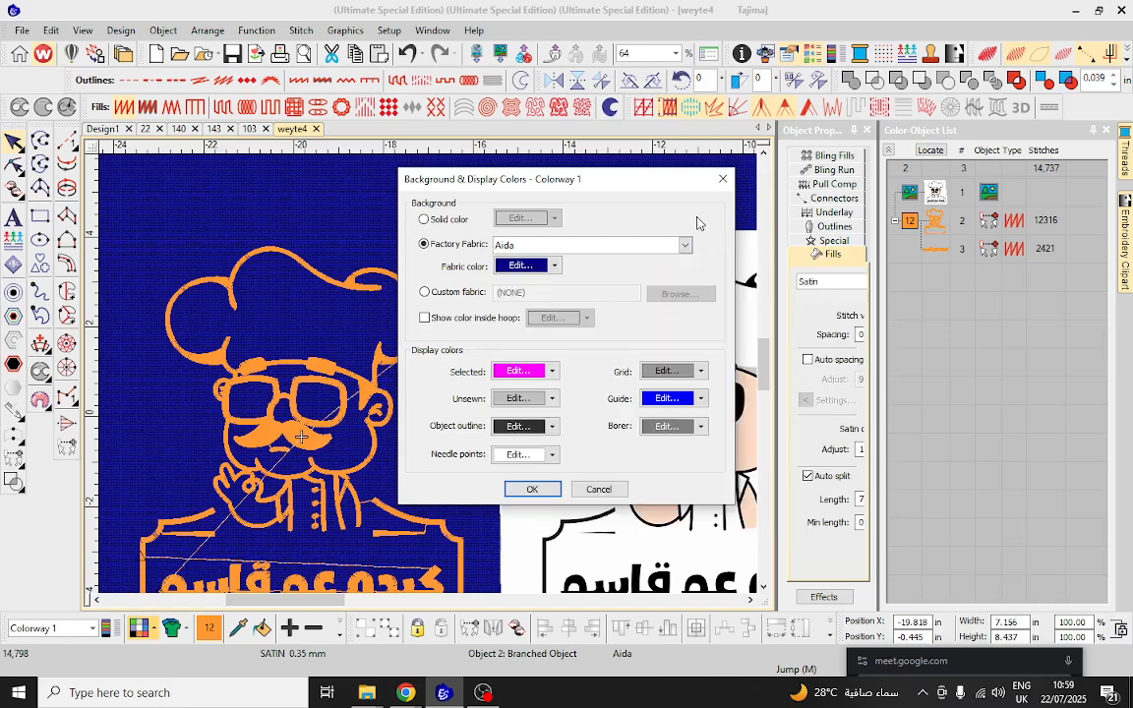
pyautogui.click(424, 220)
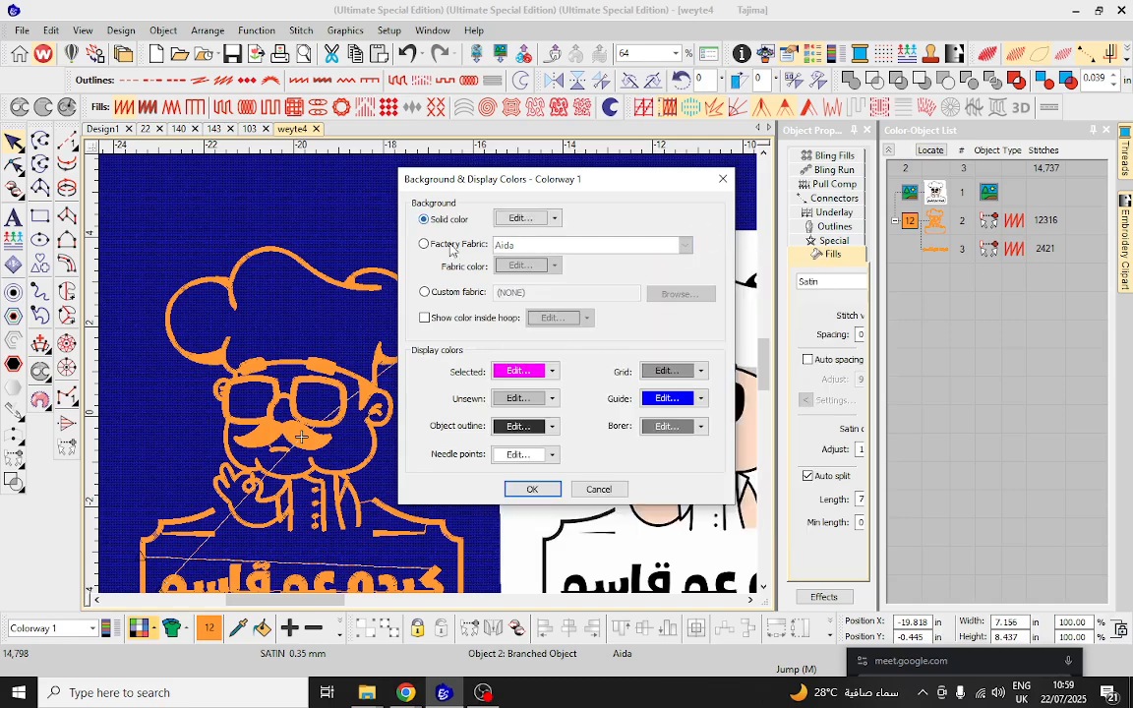
pyautogui.click(532, 490)
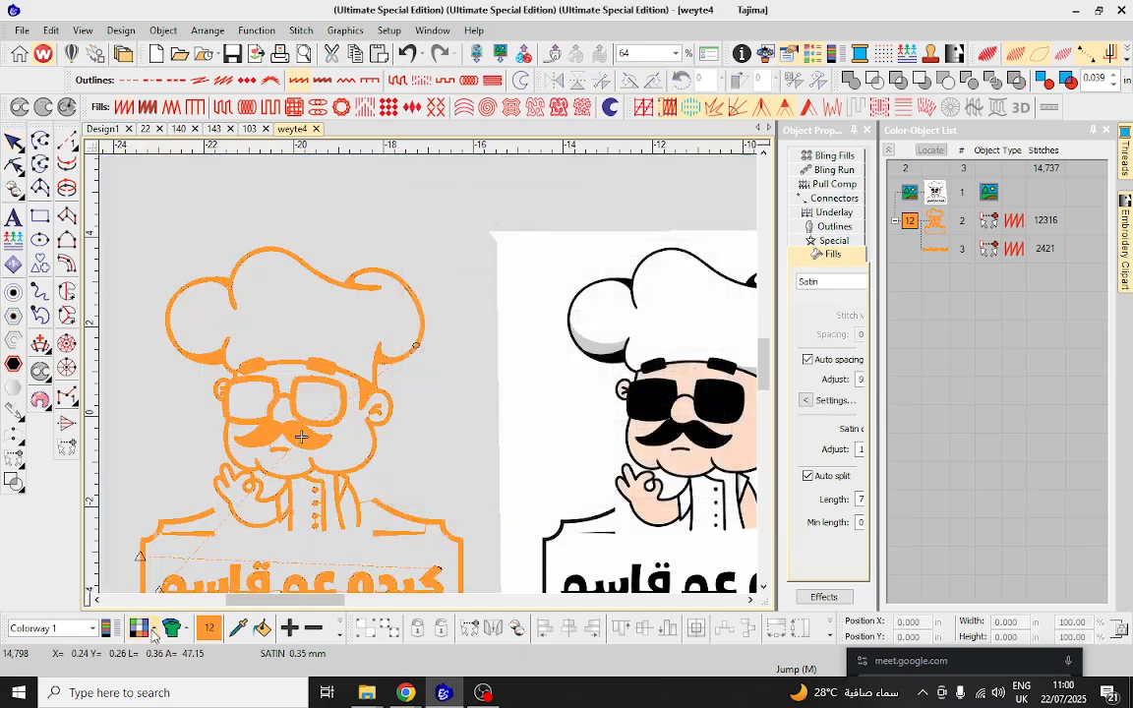
# Try a zigzag first underlay on the branched chef artwork, and widen the object properties area to inspect its settings.
pyautogui.scroll(2, 479, 393)
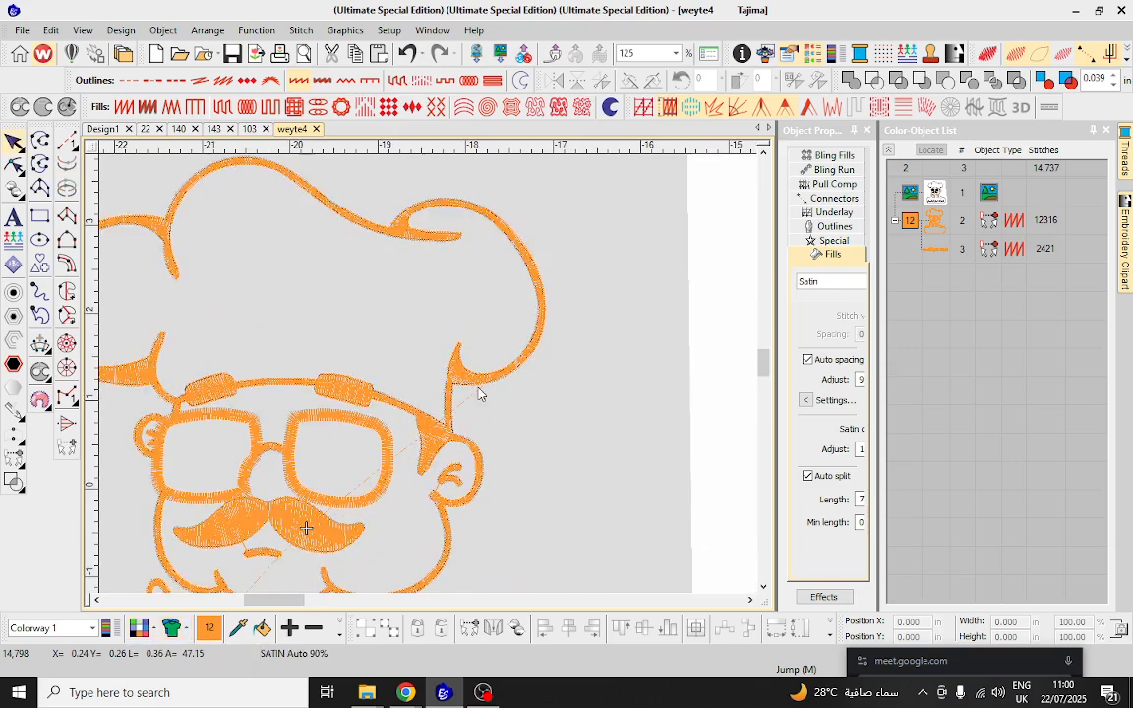
pyautogui.scroll(8, 479, 394)
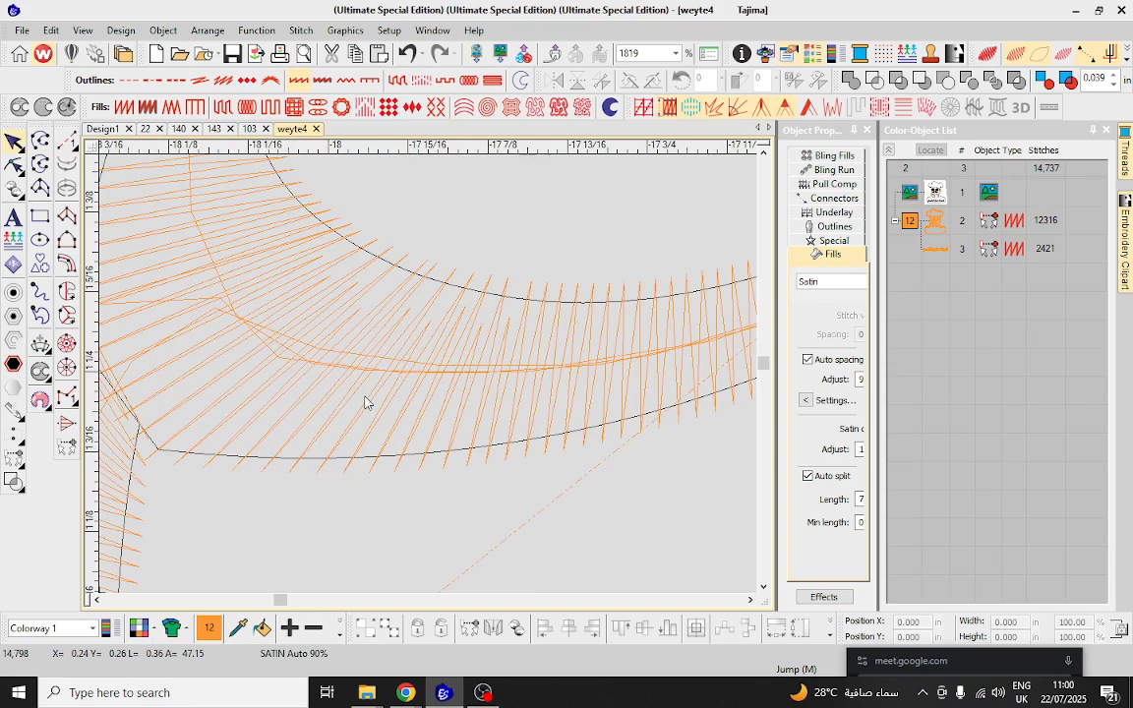
pyautogui.click(441, 344)
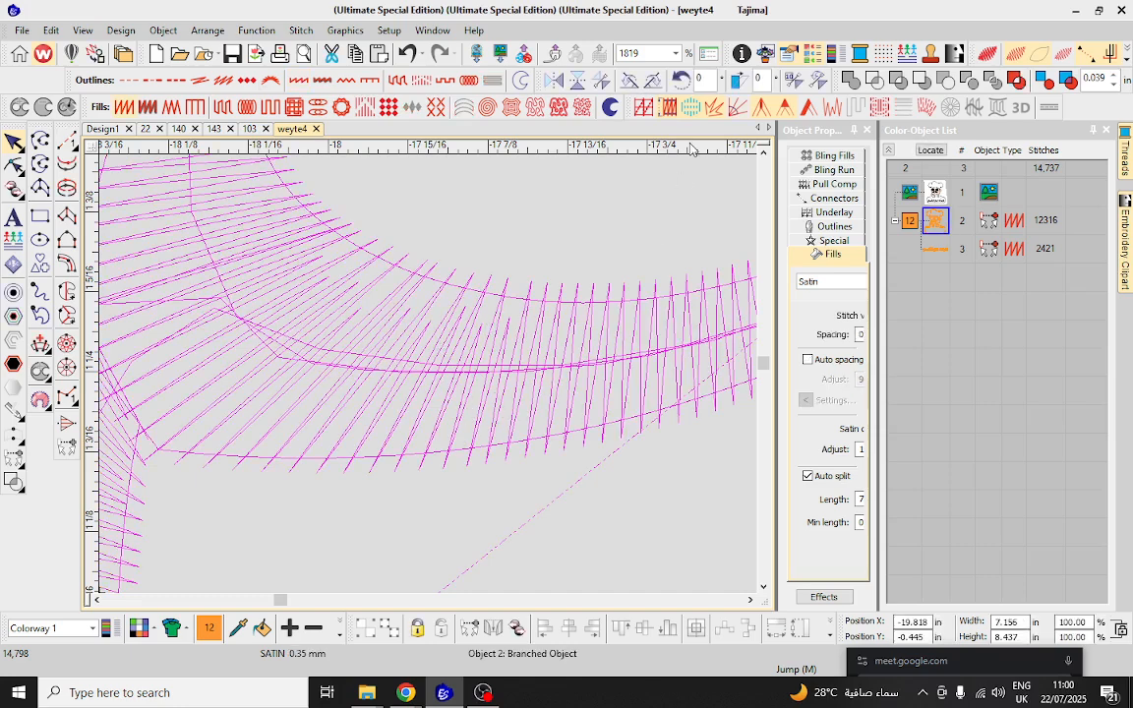
pyautogui.click(645, 110)
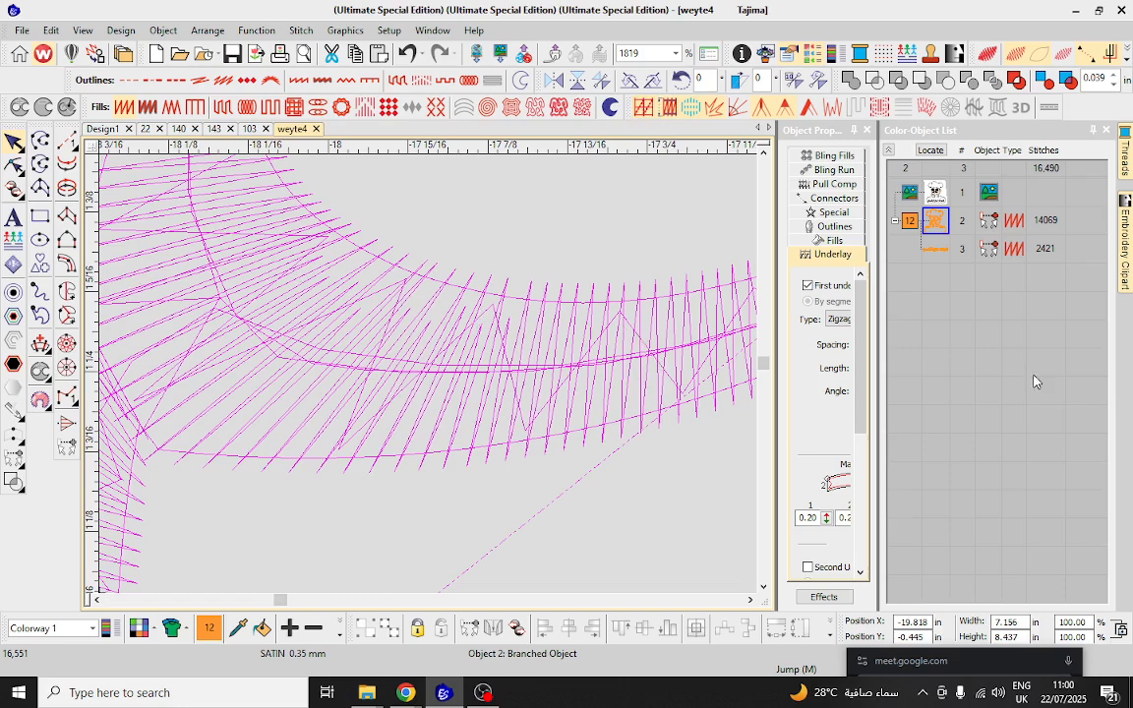
pyautogui.moveTo(877, 360); pyautogui.dragTo(1000, 353)
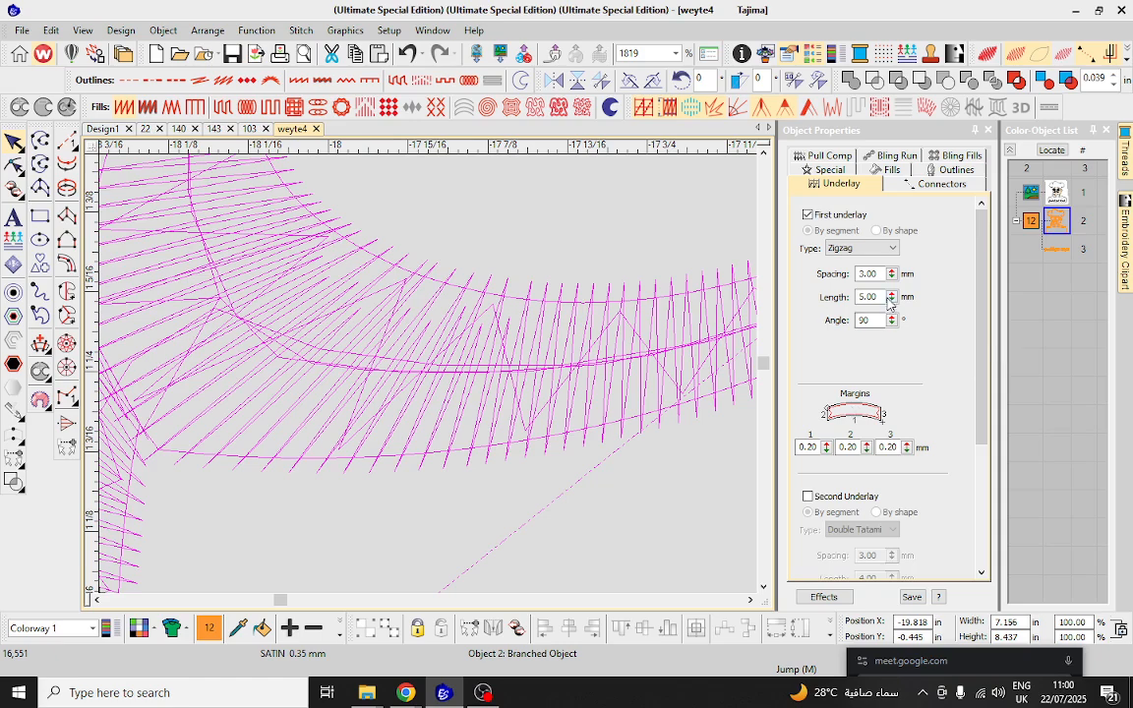
pyautogui.click(855, 249)
pyautogui.click(856, 252)
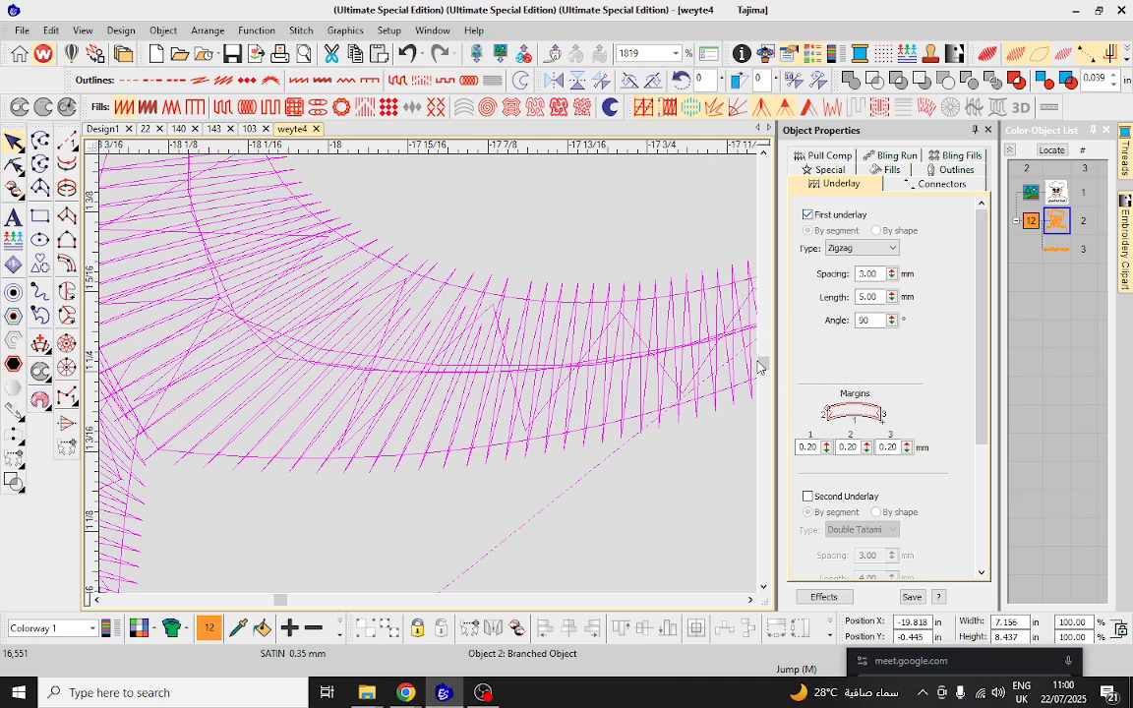
# Try a Double Tatami second underlay on the chef artwork, and turn both the second and first underlays off.
pyautogui.click(809, 497)
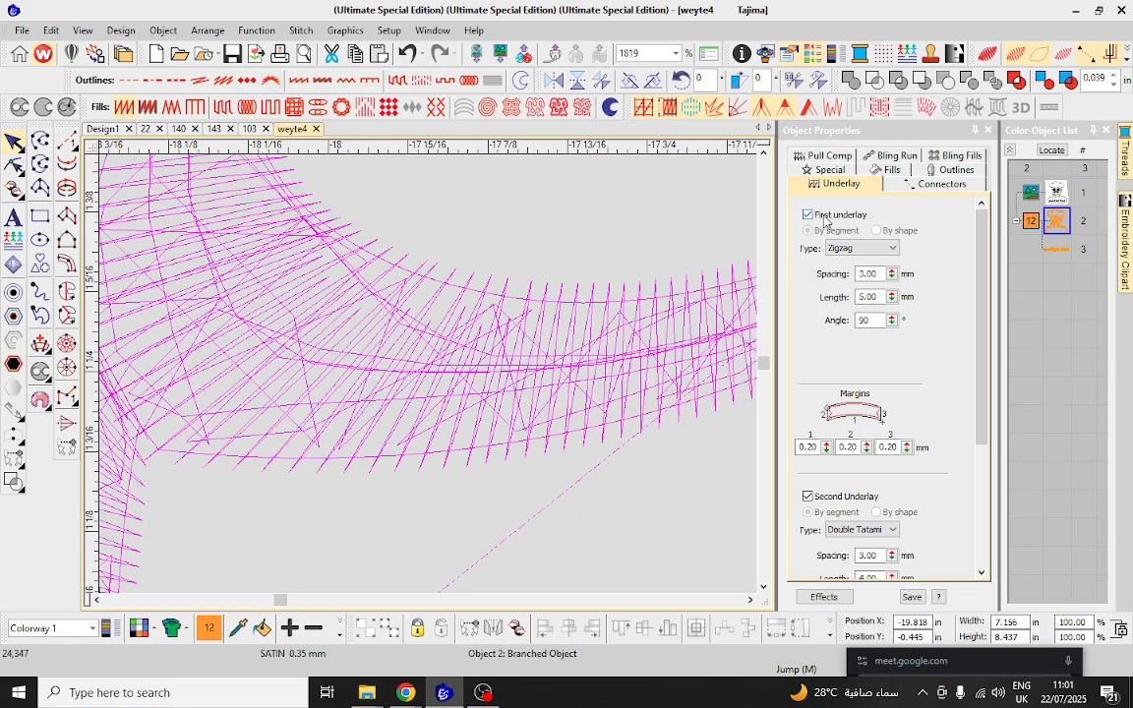
pyautogui.click(809, 496)
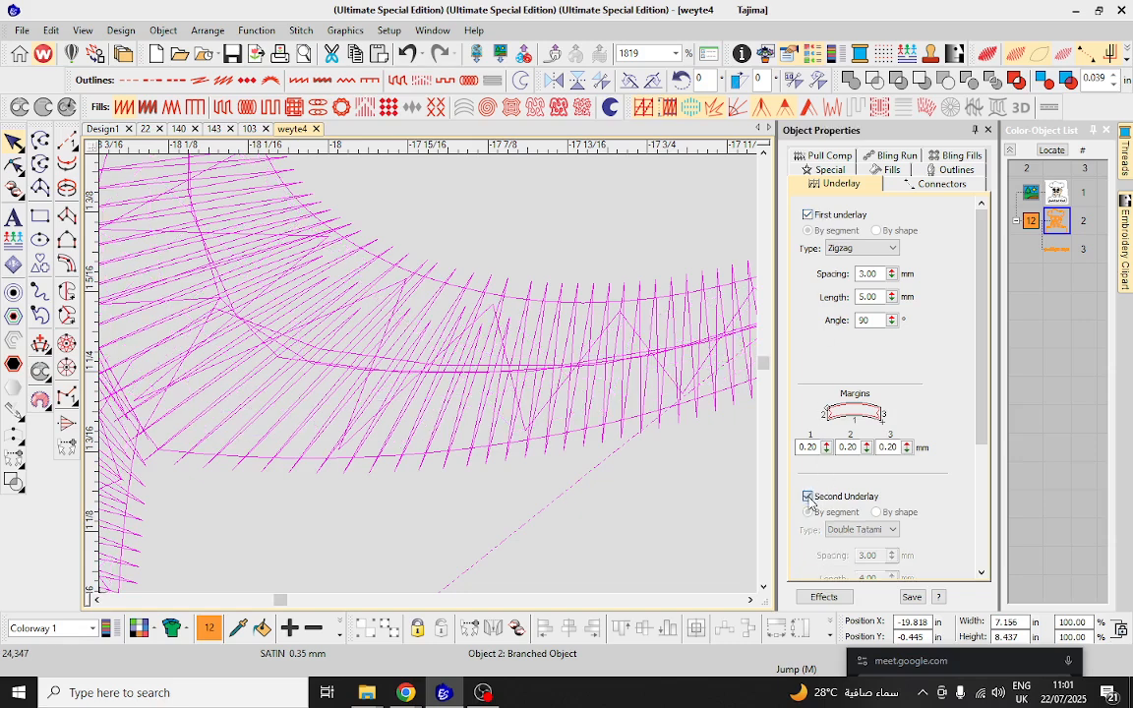
pyautogui.click(808, 497)
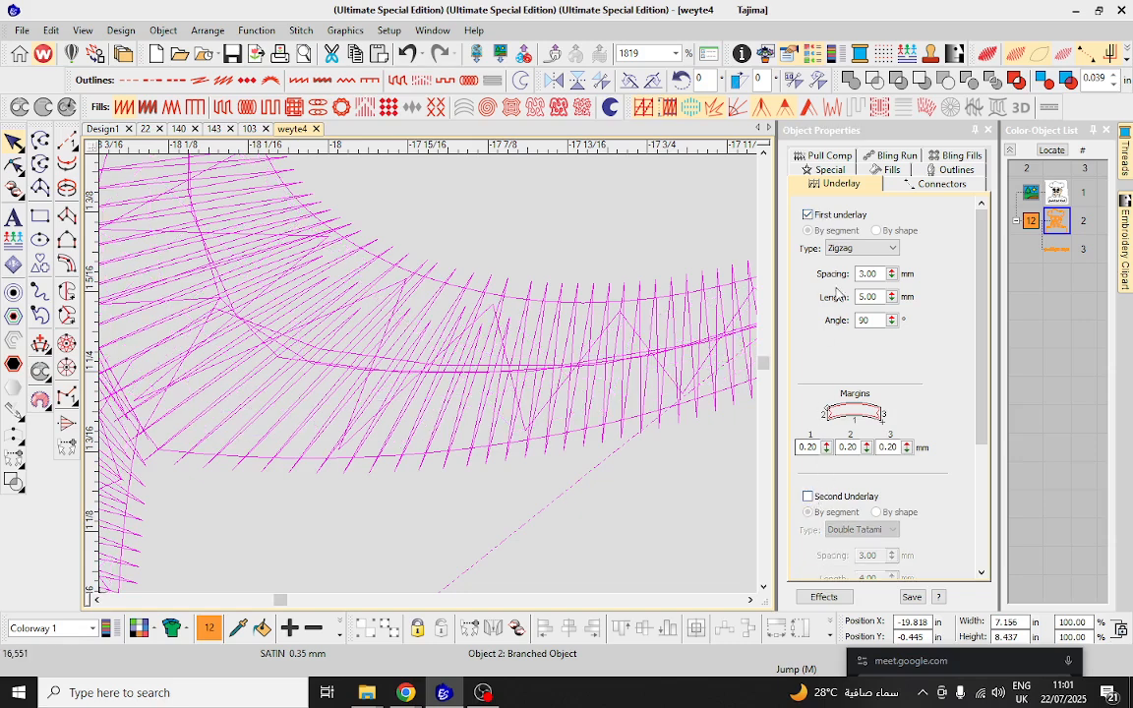
pyautogui.click(809, 215)
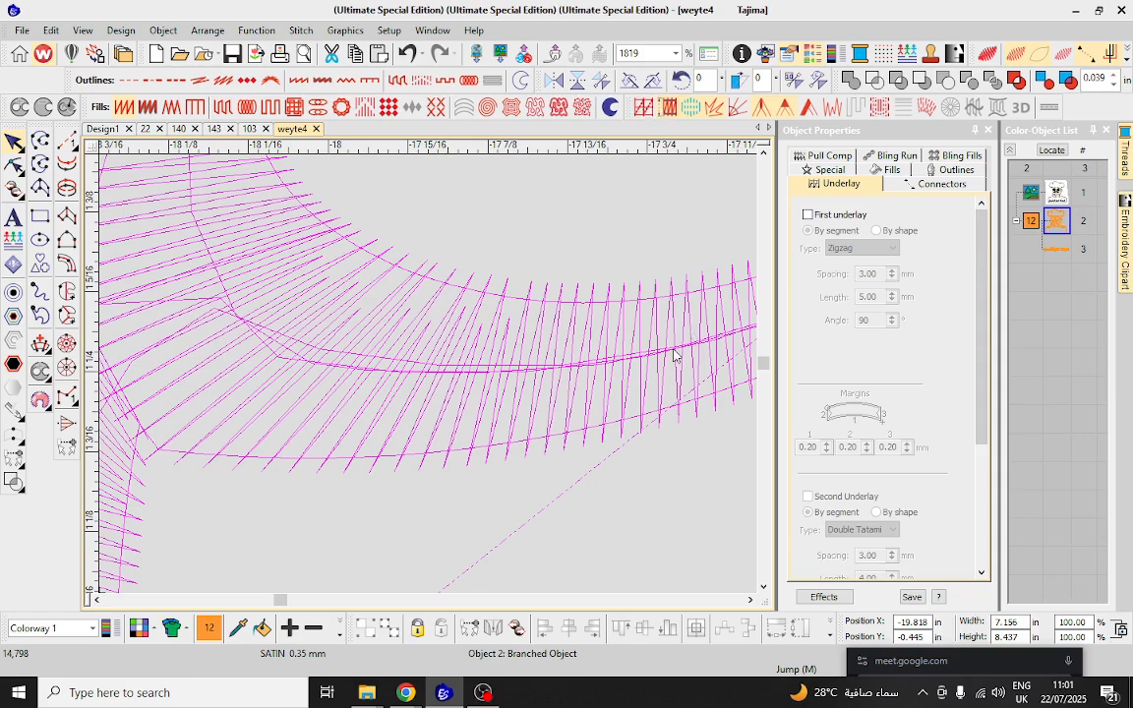
# Preview the whole chef design in the realistic stitch view with nothing selected.
pyautogui.scroll(-2, 428, 382)
pyautogui.scroll(-4, 428, 382)
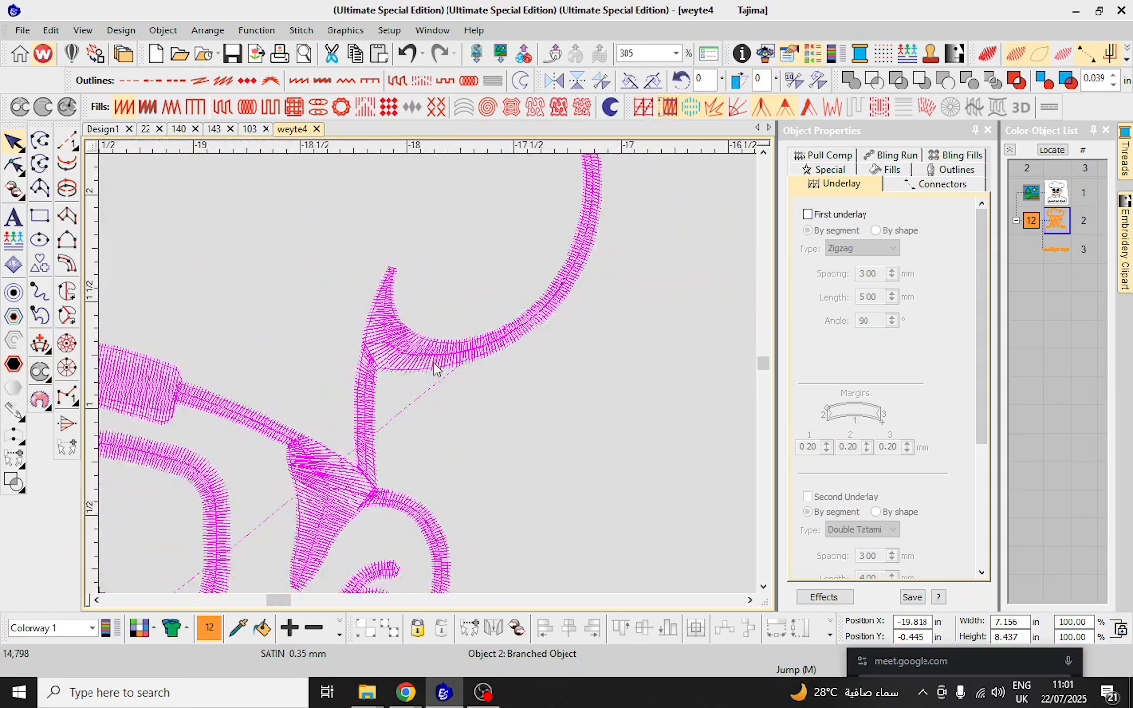
pyautogui.scroll(-2, 434, 367)
pyautogui.scroll(-2, 371, 380)
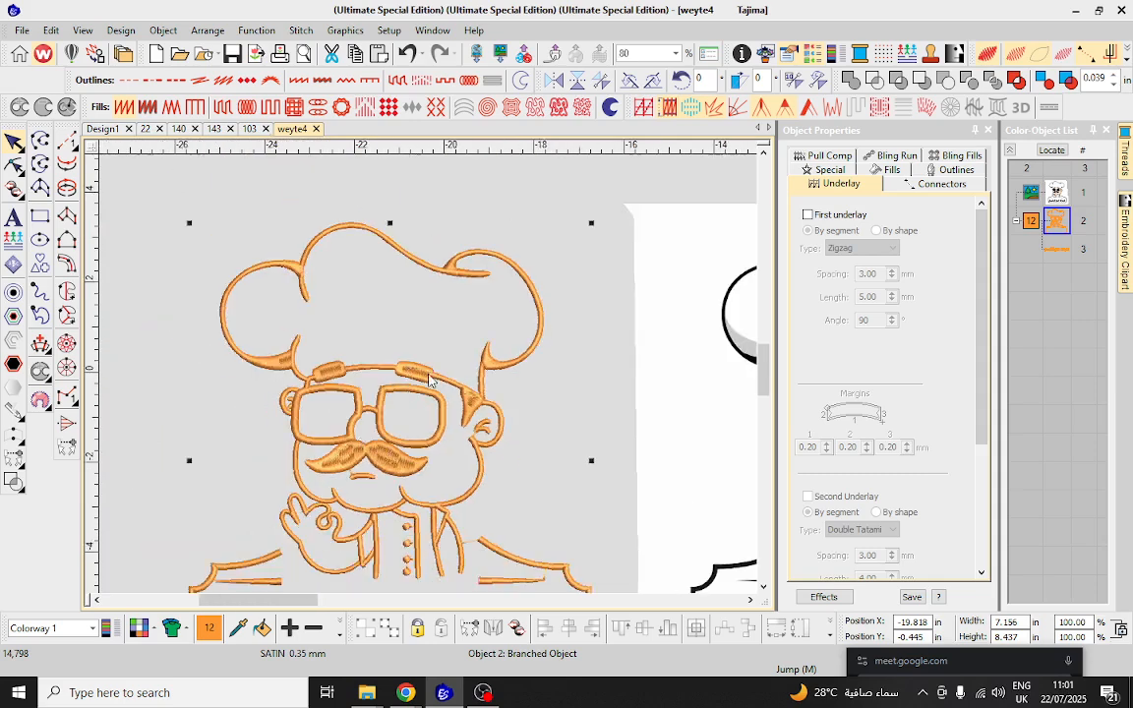
pyautogui.scroll(-2, 330, 371)
pyautogui.click(275, 431)
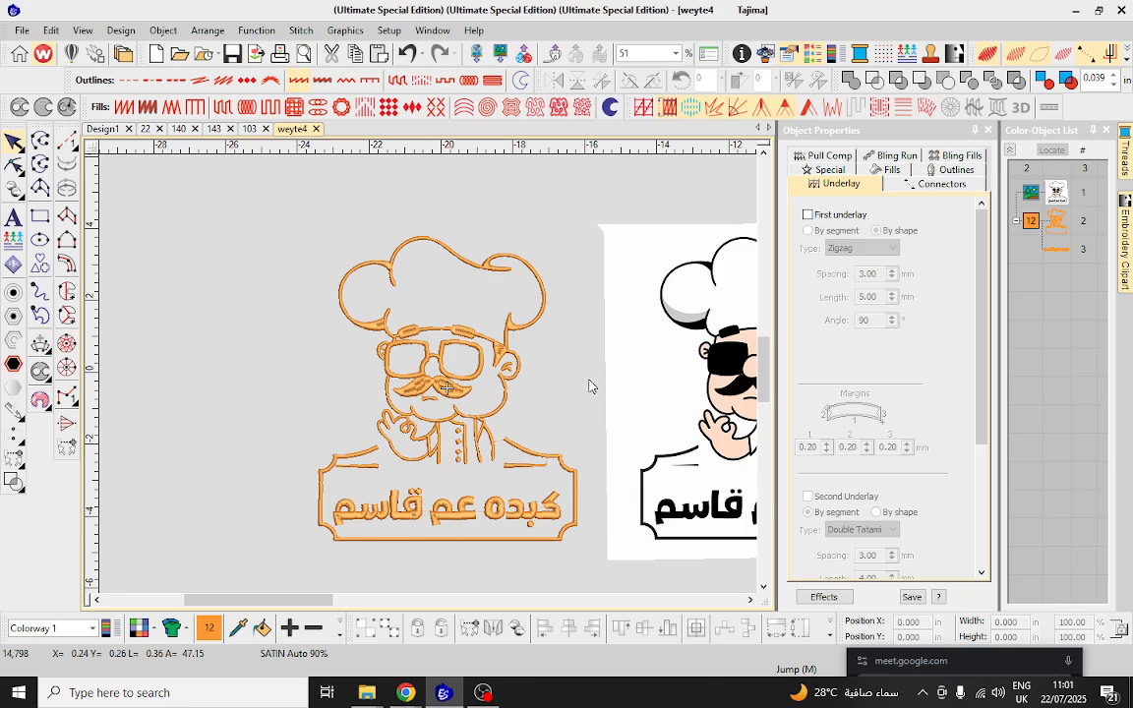
pyautogui.scroll(-1, 567, 394)
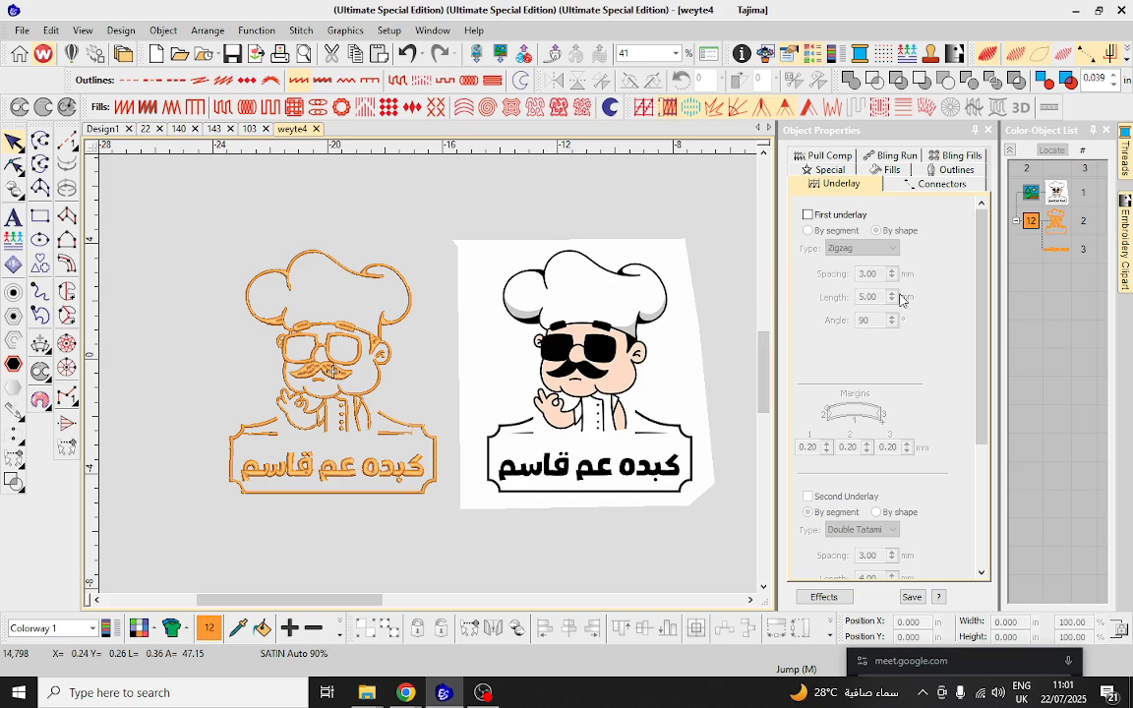
# Narrow the object properties area to enlarge the canvas, and set the background color to white.
pyautogui.moveTo(777, 320); pyautogui.dragTo(904, 320)
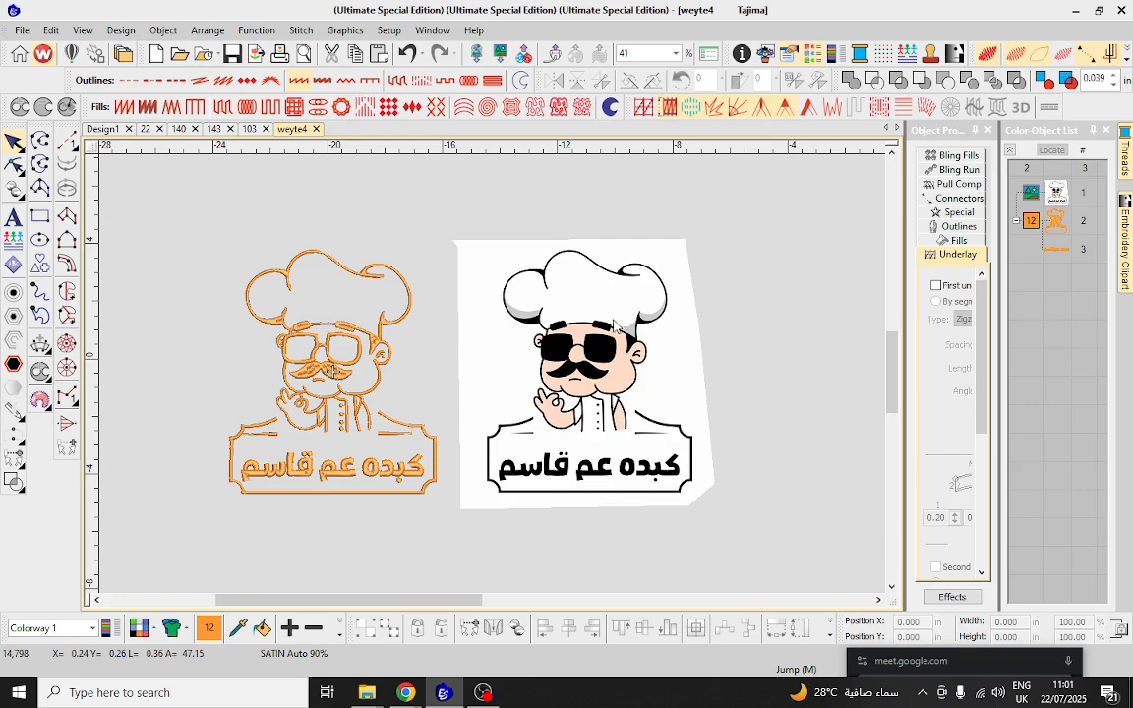
pyautogui.scroll(2, 557, 399)
pyautogui.scroll(-1, 518, 388)
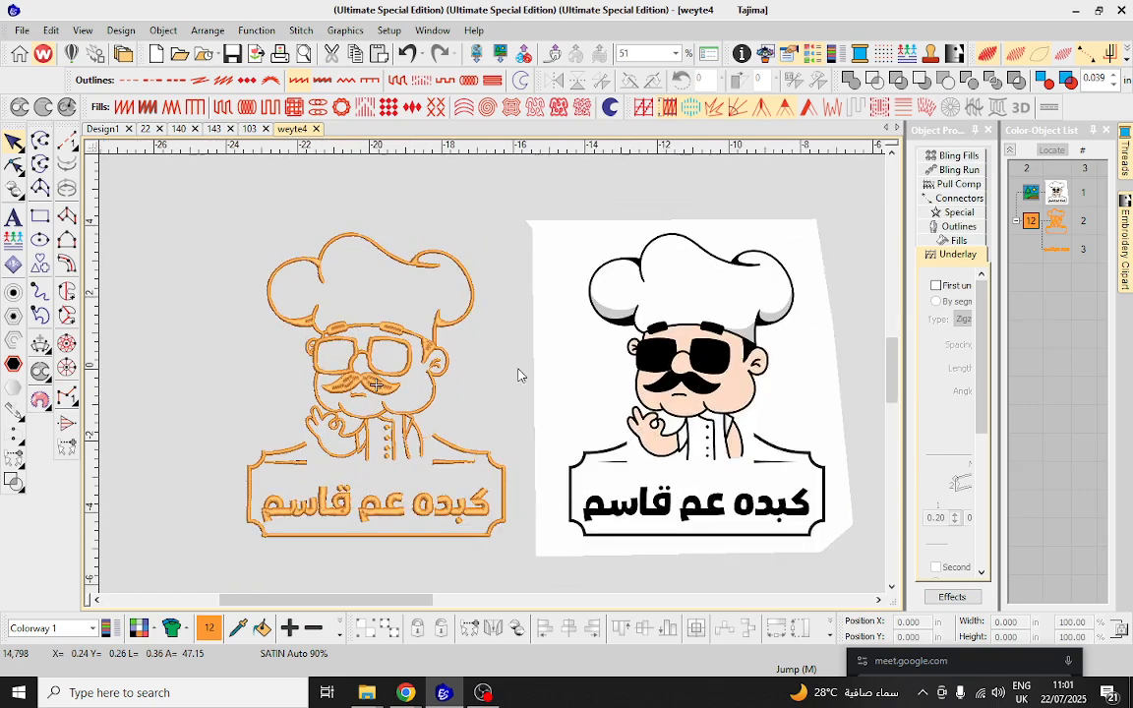
pyautogui.scroll(1, 495, 381)
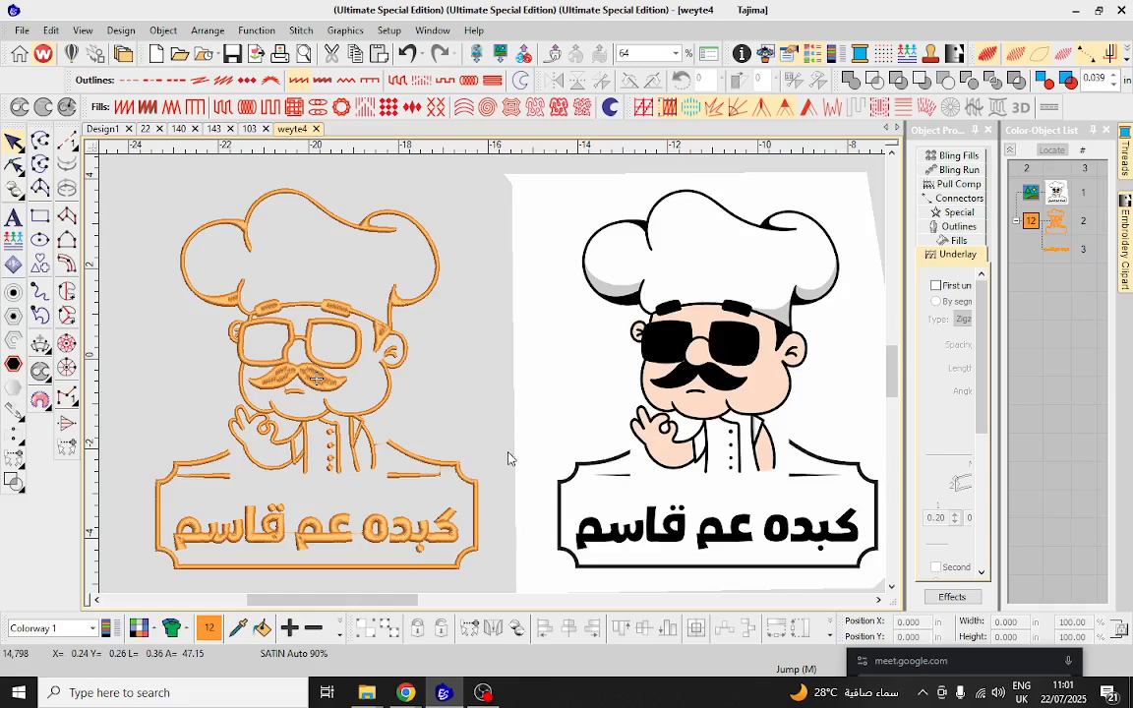
pyautogui.click(152, 629)
pyautogui.moveTo(177, 654)
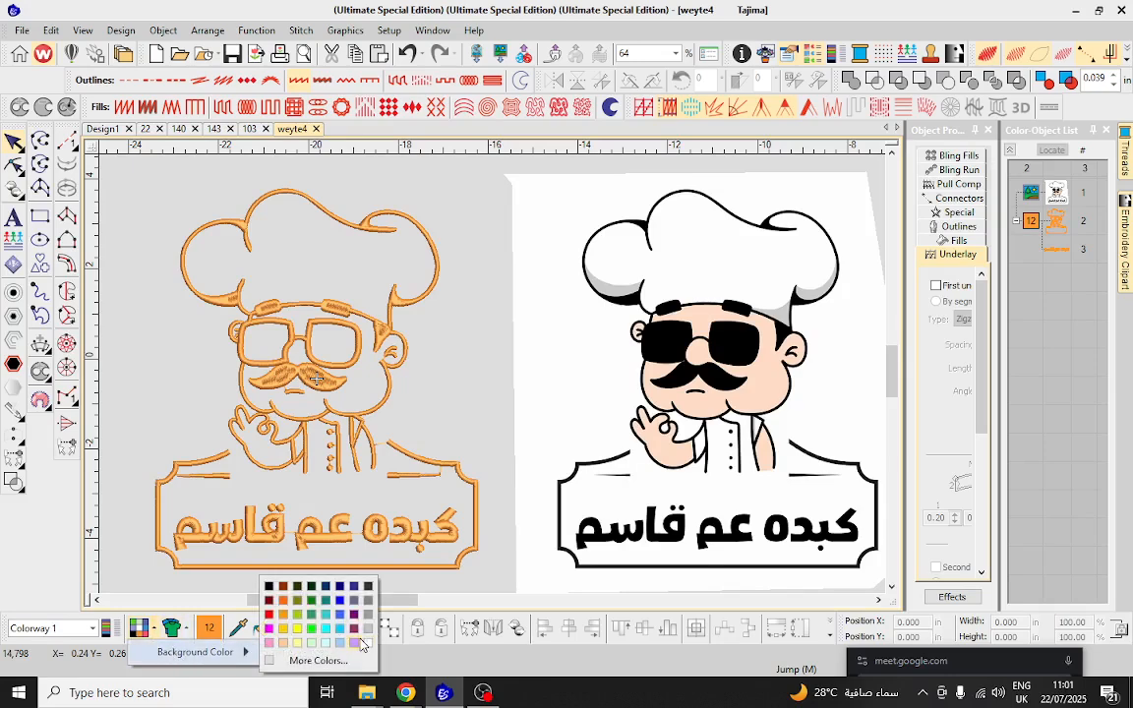
pyautogui.click(328, 580)
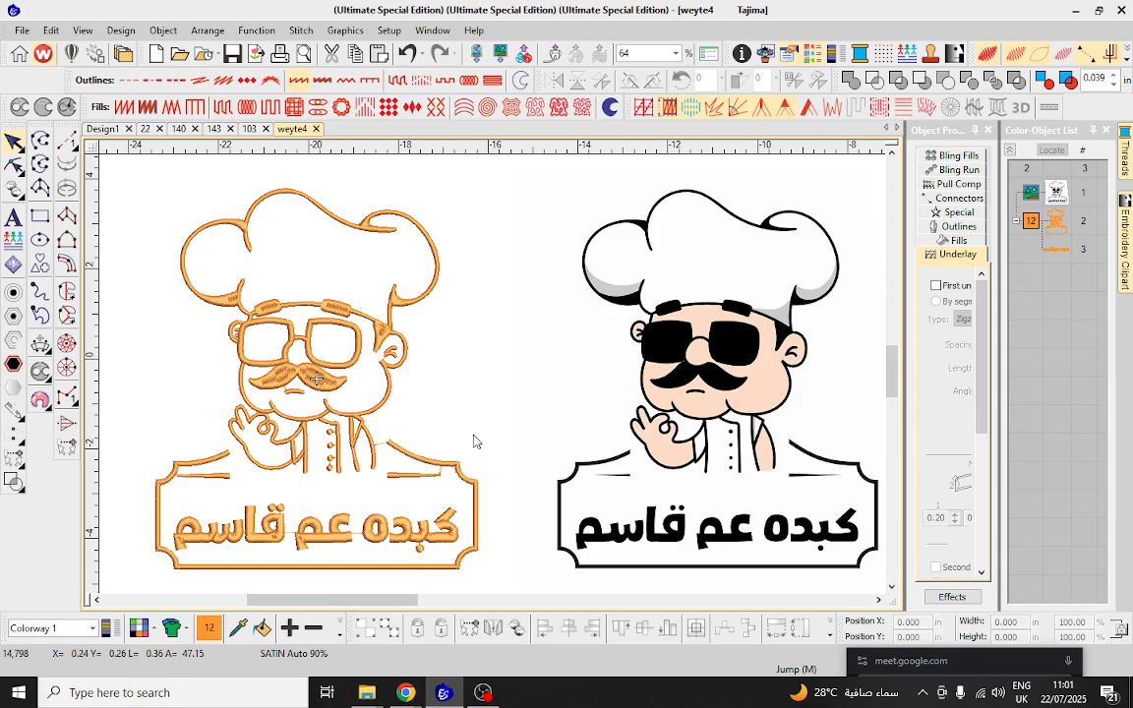
# Capture a screenshot of the canvas with the embroidery and original logo side by side, and copy it to the clipboard.
pyautogui.press('Print')
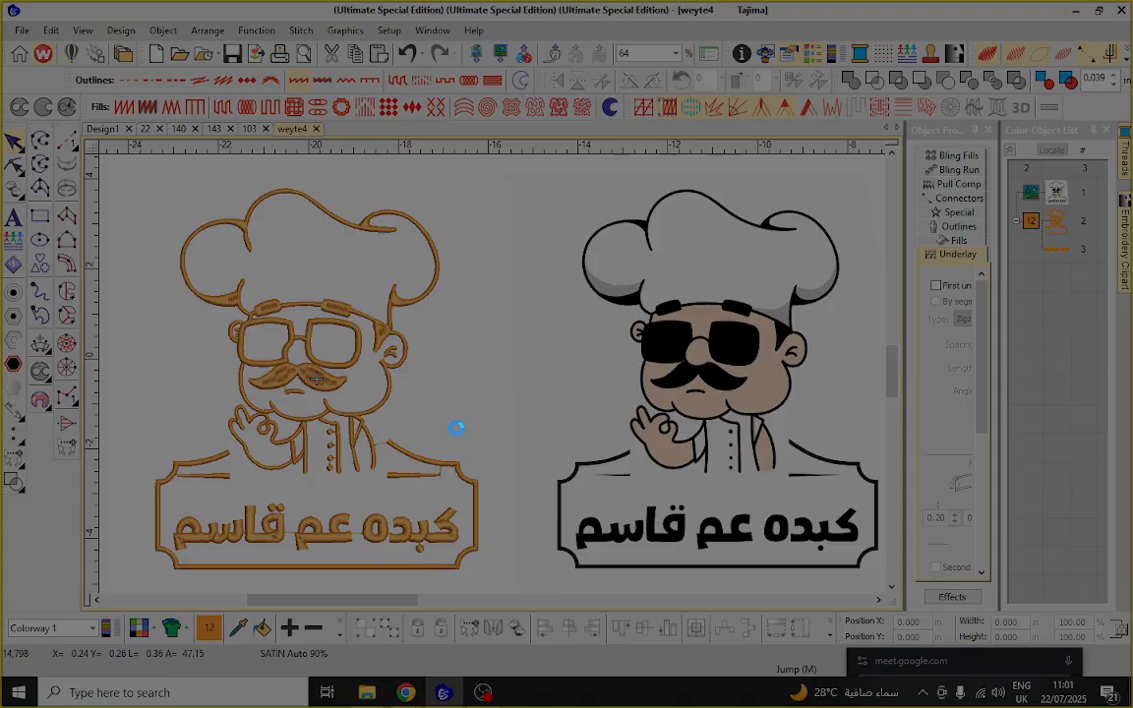
pyautogui.moveTo(103, 155); pyautogui.dragTo(893, 596)
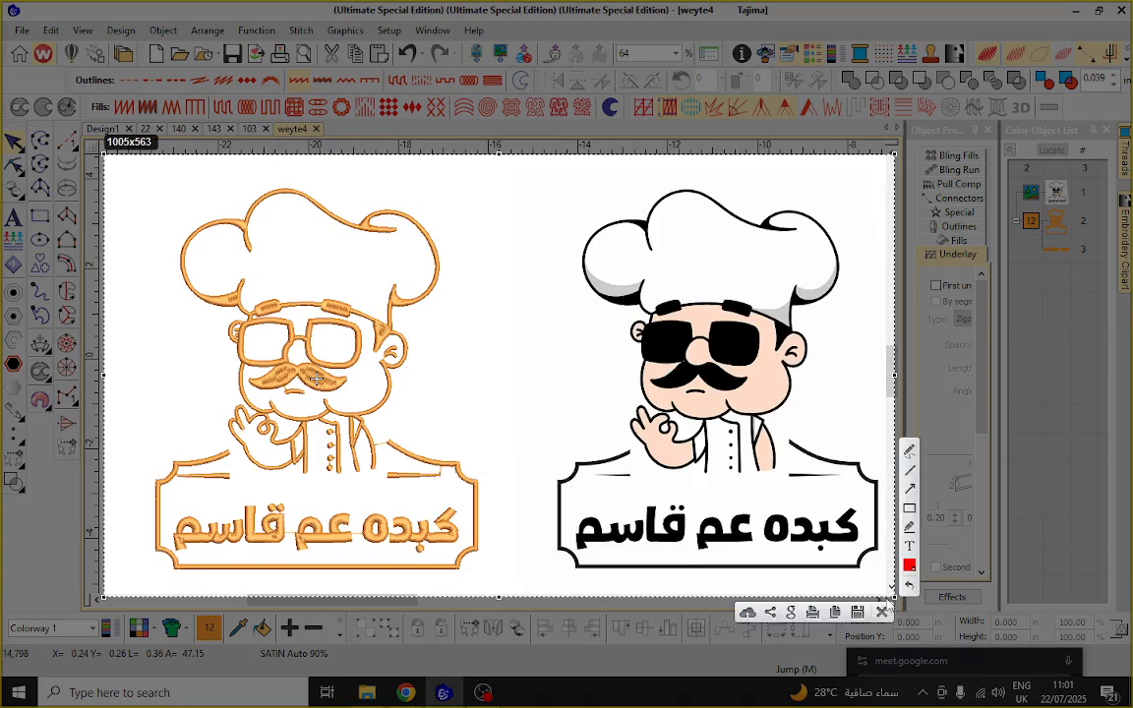
pyautogui.click(839, 612)
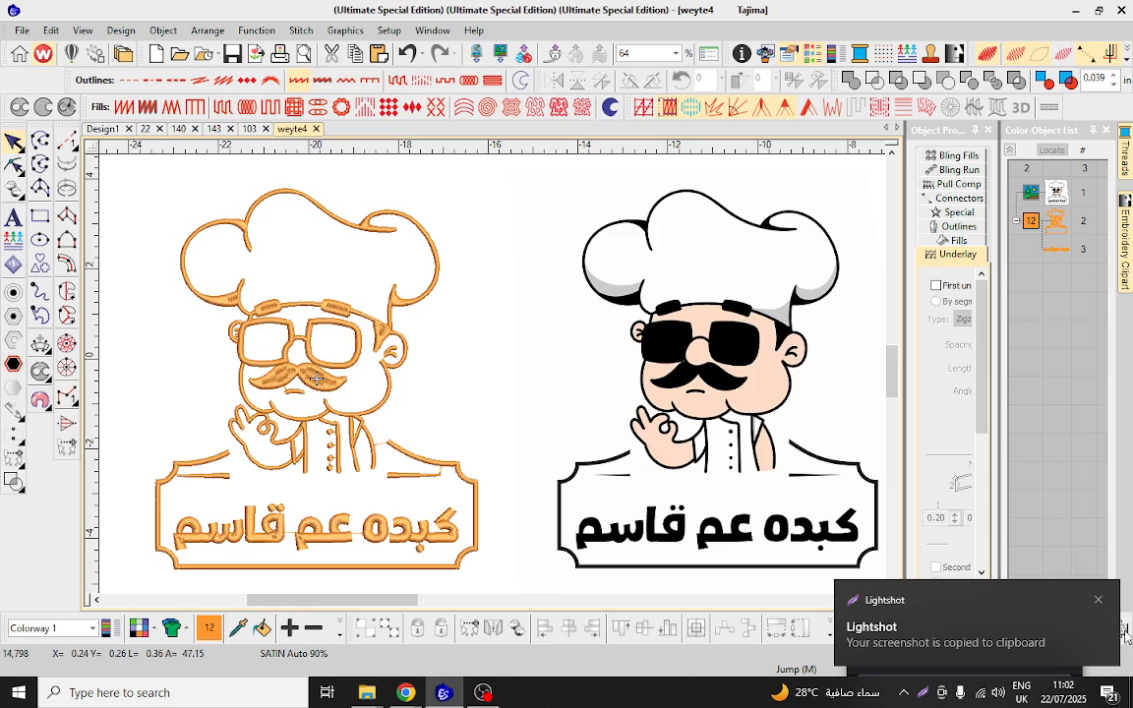
pyautogui.click(1099, 600)
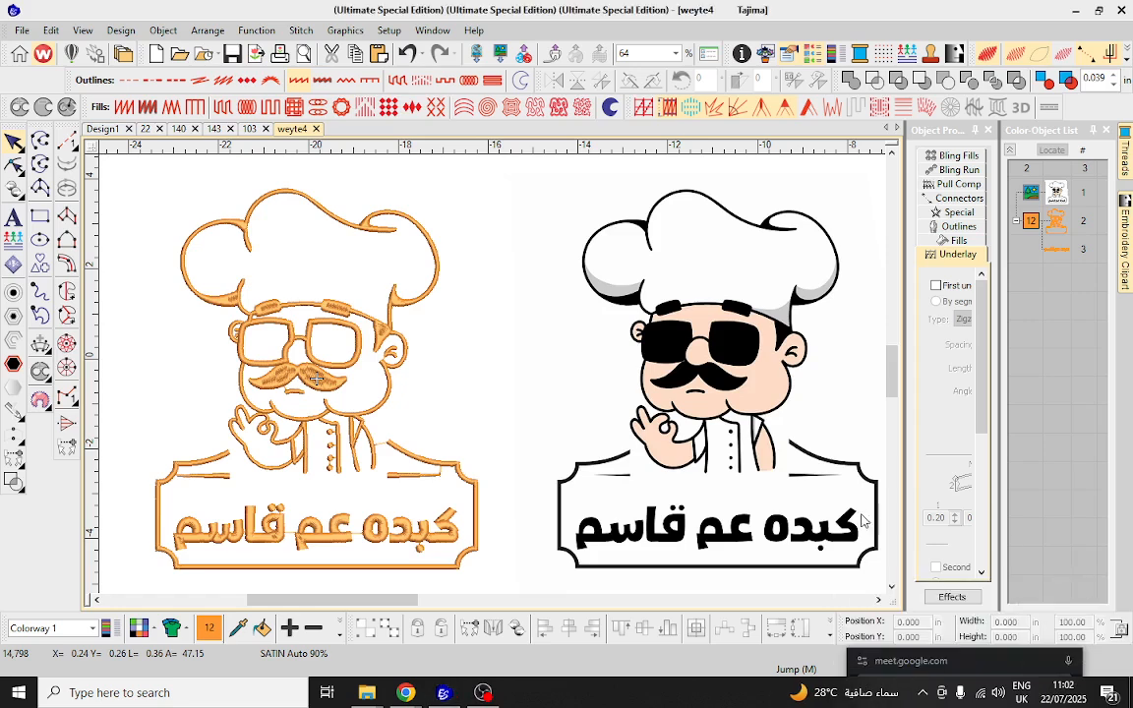
# Switch to WhatsApp Web, close the open logo picture, and send the copied screenshot in the second contact's chat.
pyautogui.click(406, 692)
pyautogui.click(249, 581)
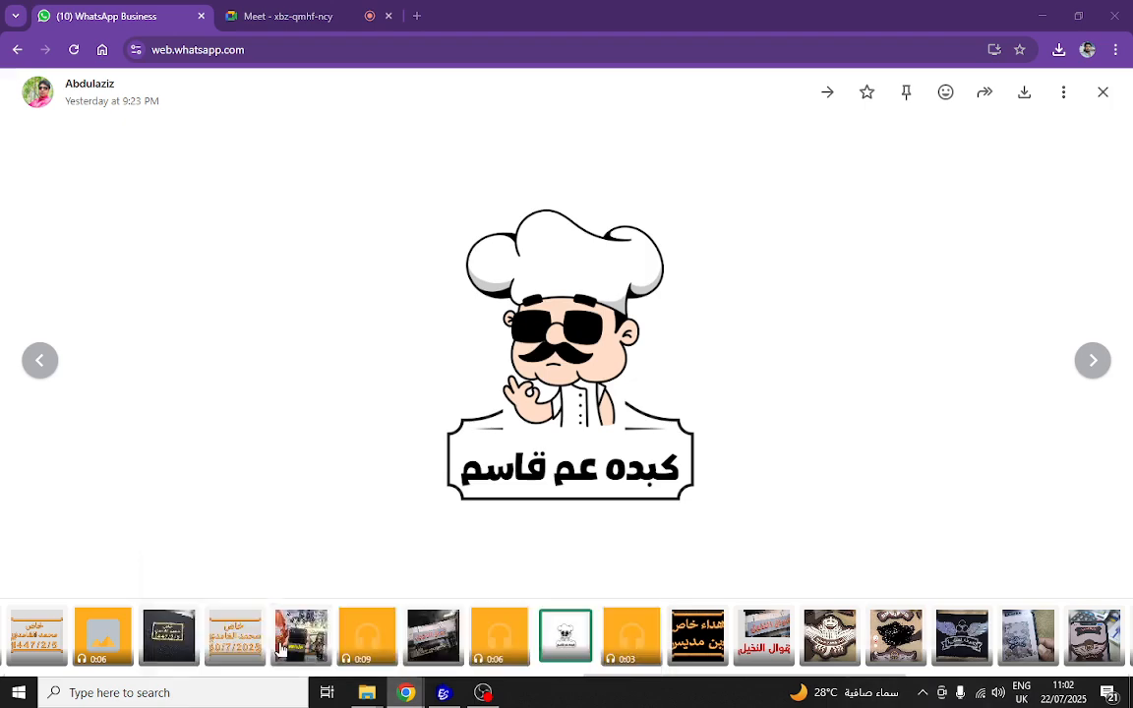
pyautogui.click(1102, 92)
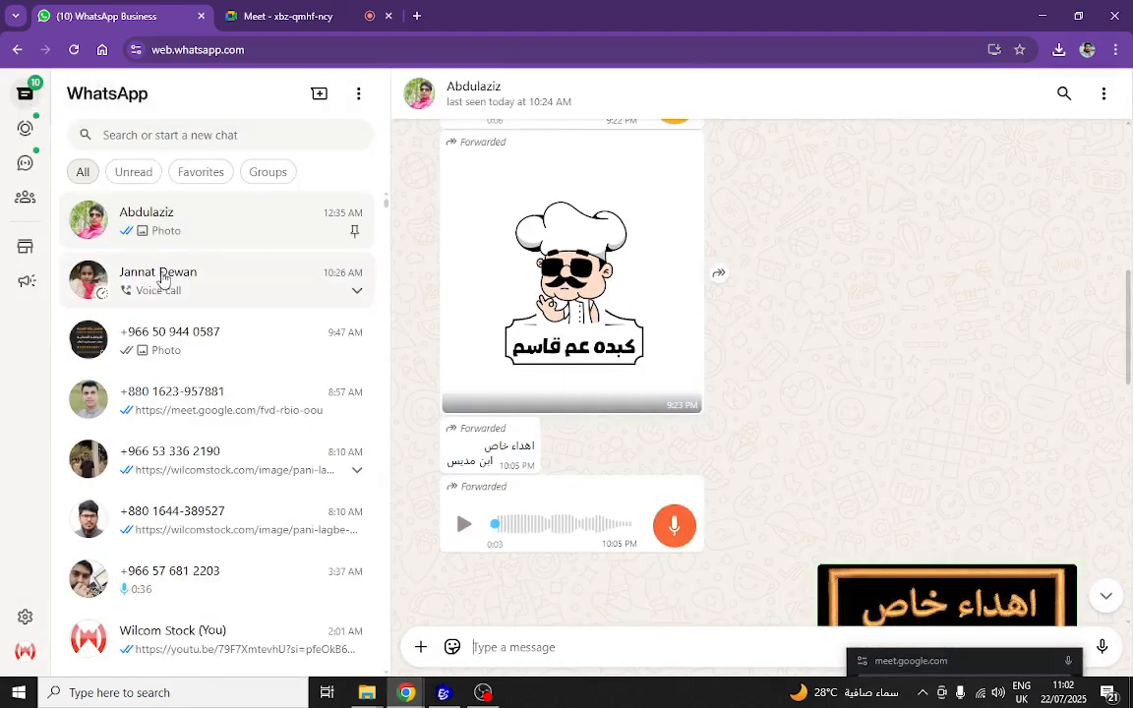
pyautogui.click(141, 247)
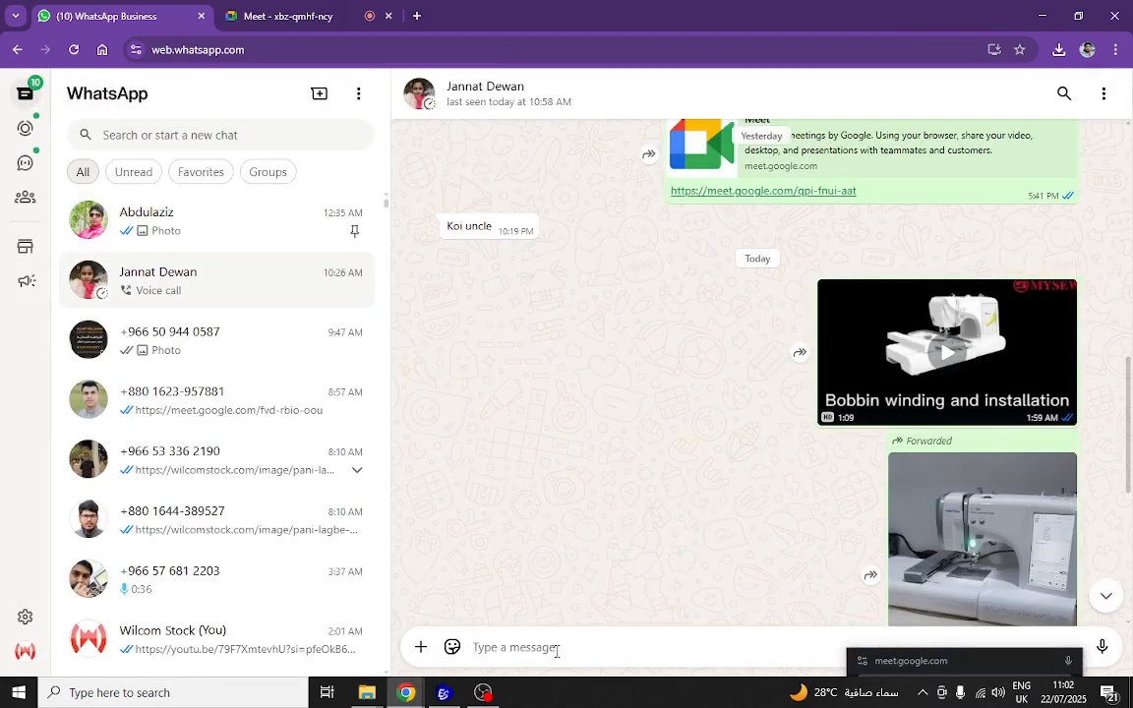
pyautogui.hotkey('ctrl', 'v')
pyautogui.press('Return')
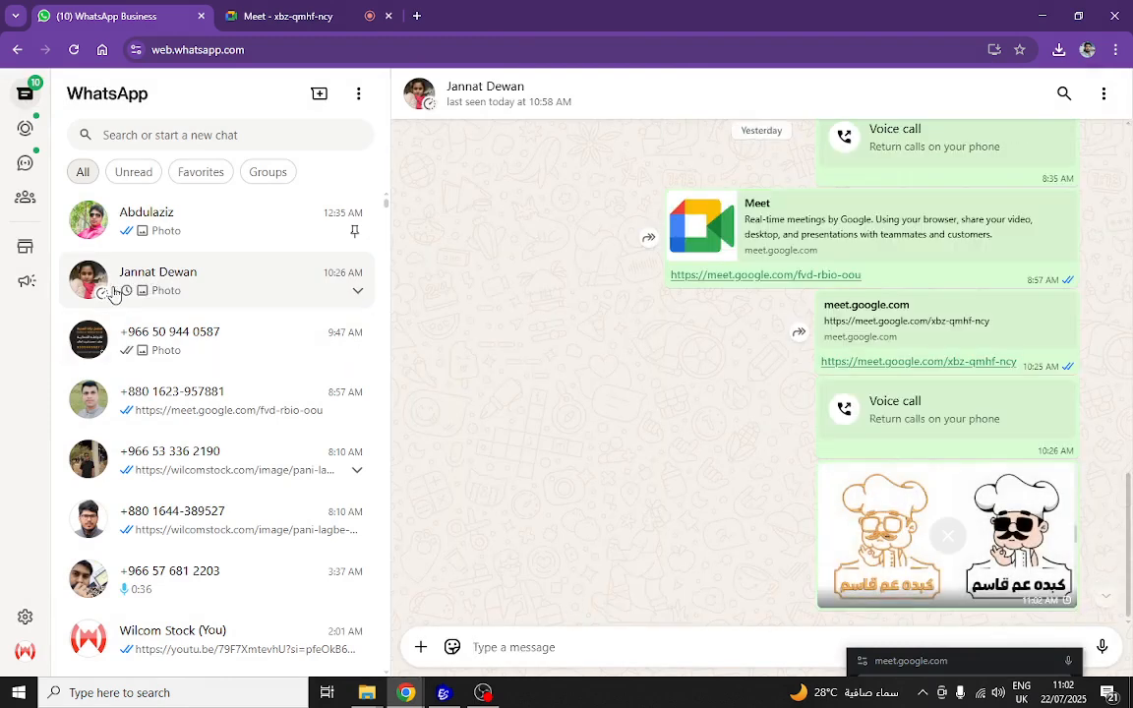
# View the pinned contact's chat, switch back to Wilcom EmbroideryStudio, and select the branched chef artwork object to examine it.
pyautogui.click(177, 220)
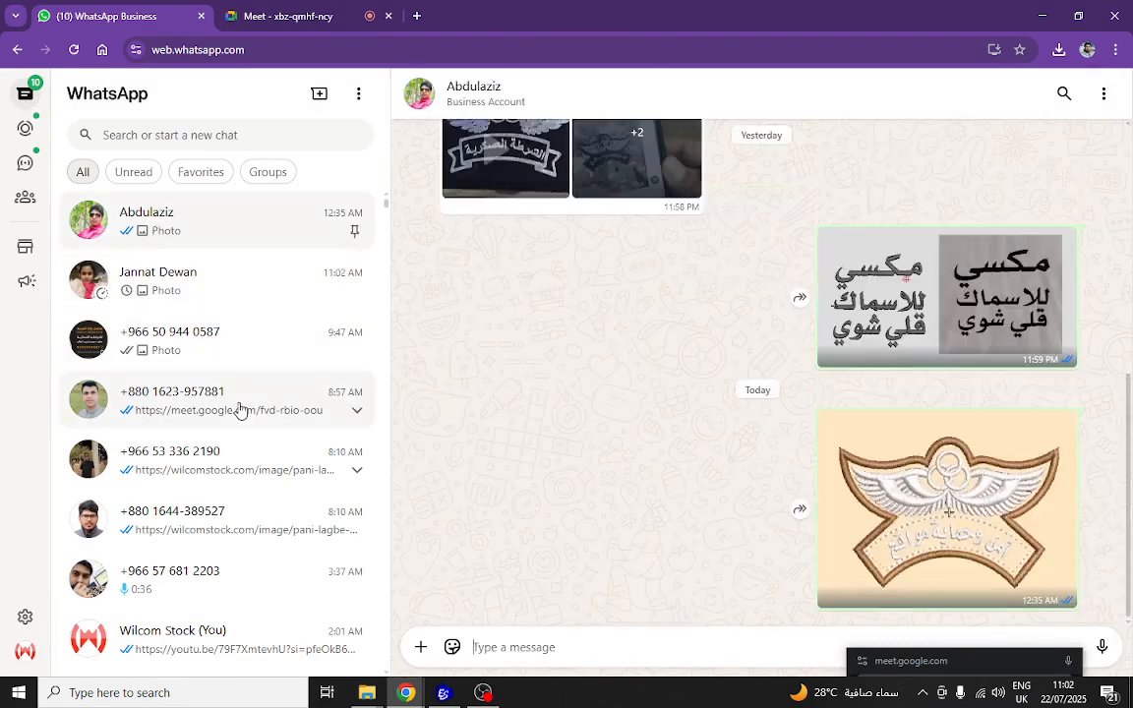
pyautogui.click(442, 694)
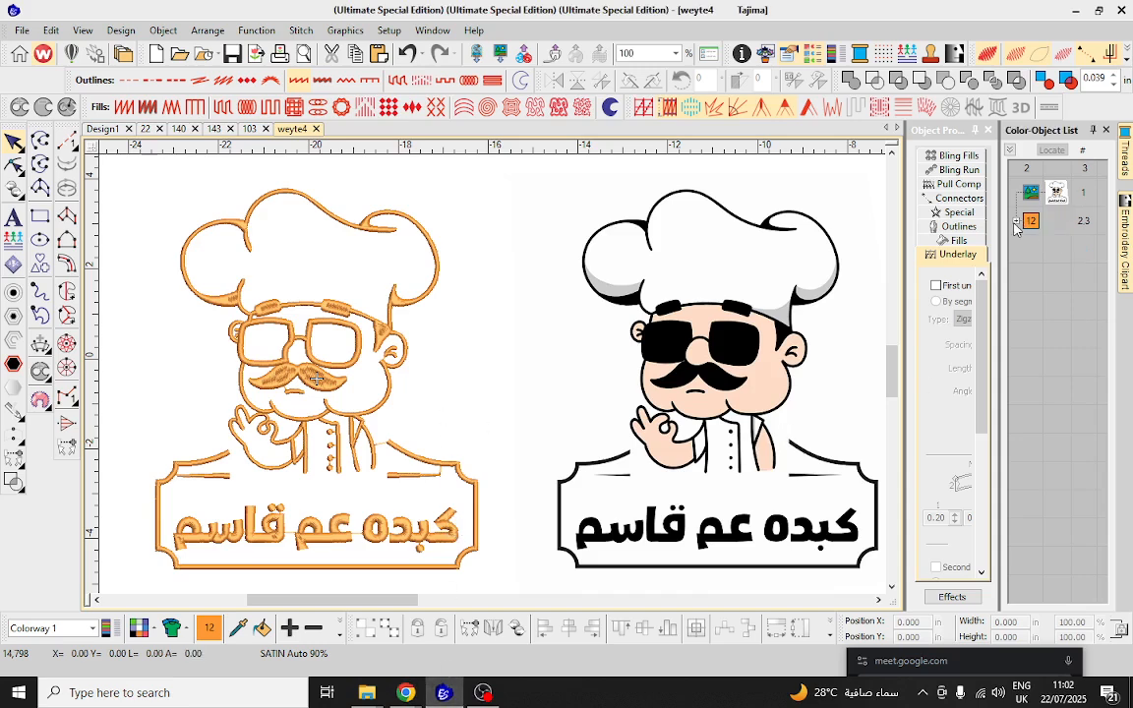
pyautogui.click(1058, 224)
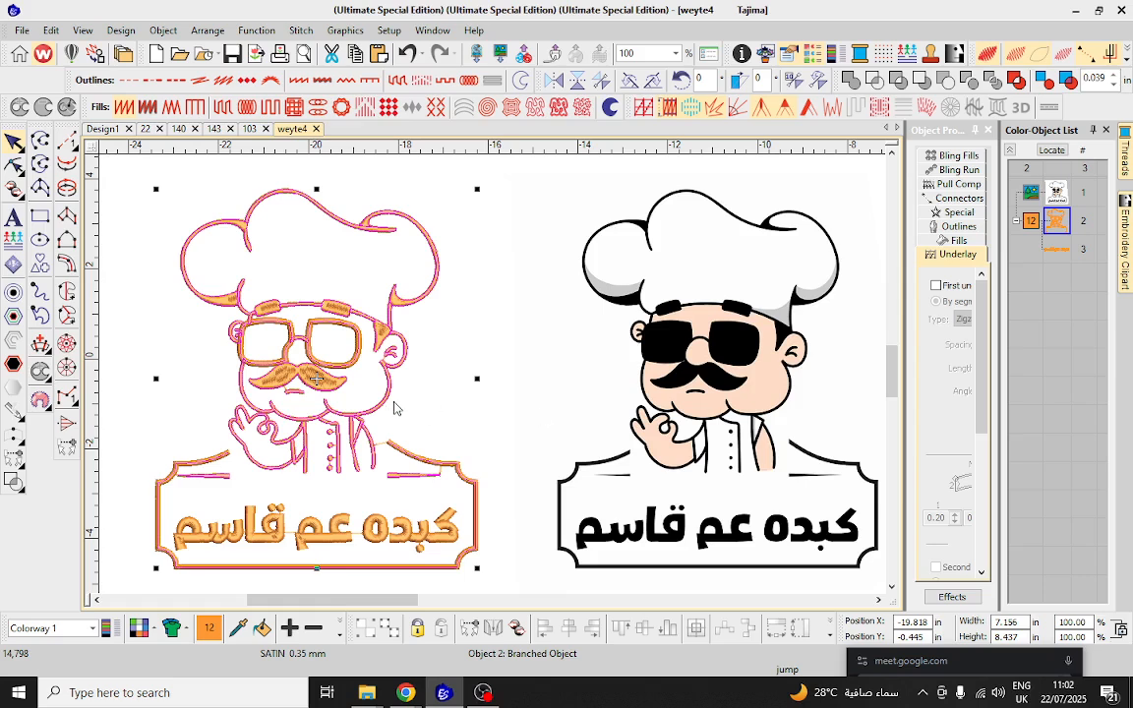
pyautogui.click(497, 410)
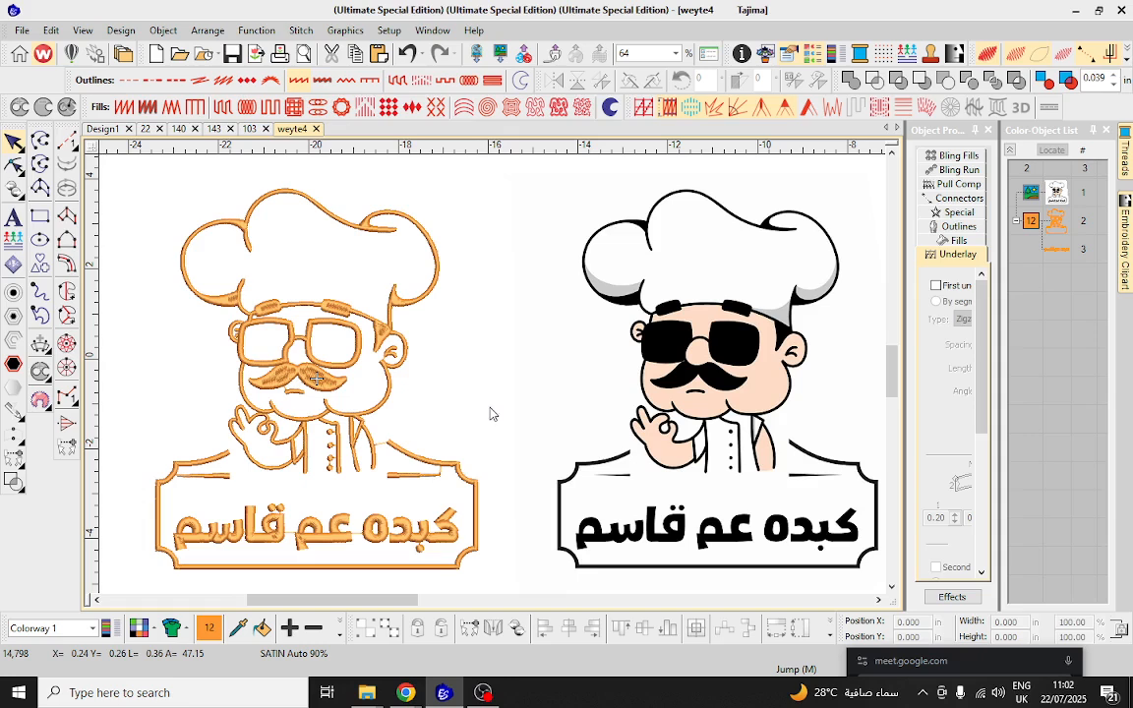
pyautogui.click(336, 312)
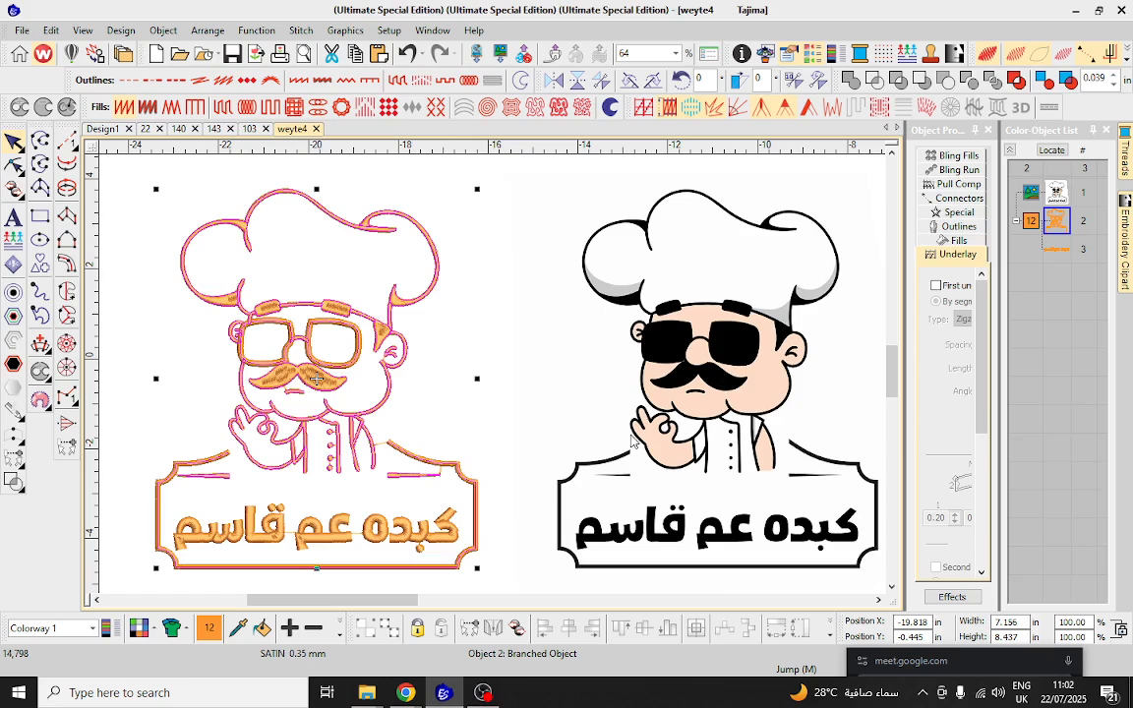
pyautogui.click(486, 697)
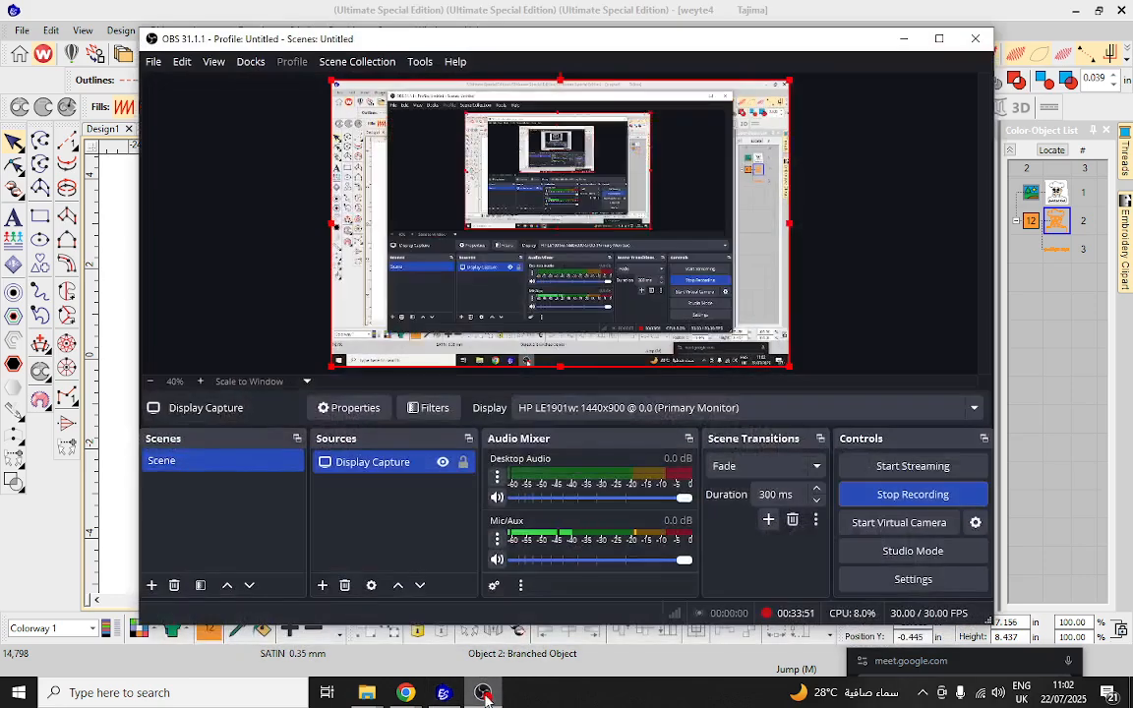